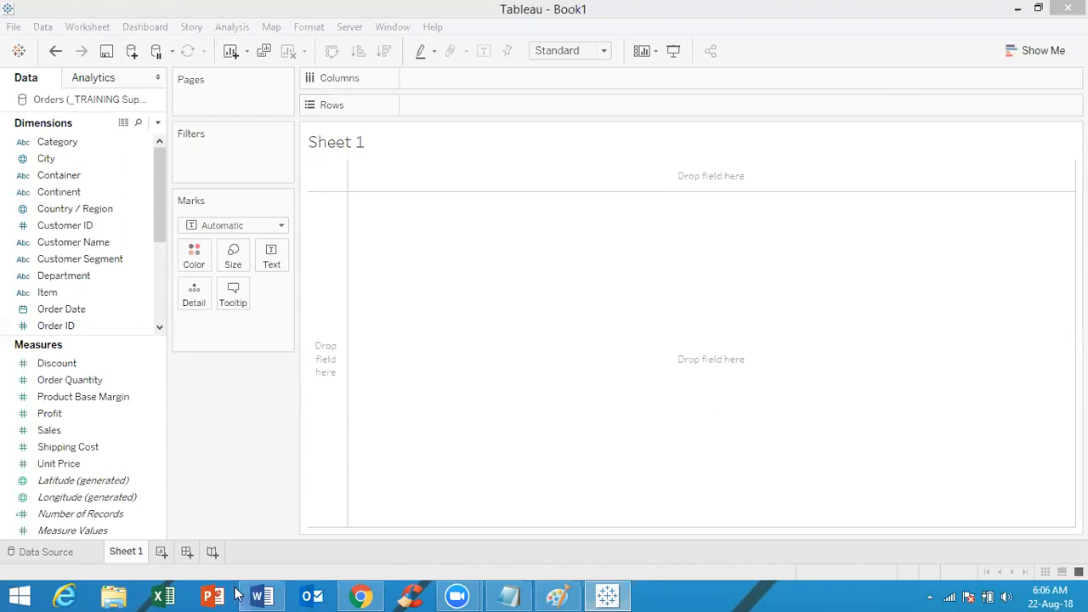
Glance at the Word notes, then return to the Tableau workbook's Continent dimension
click(265, 595)
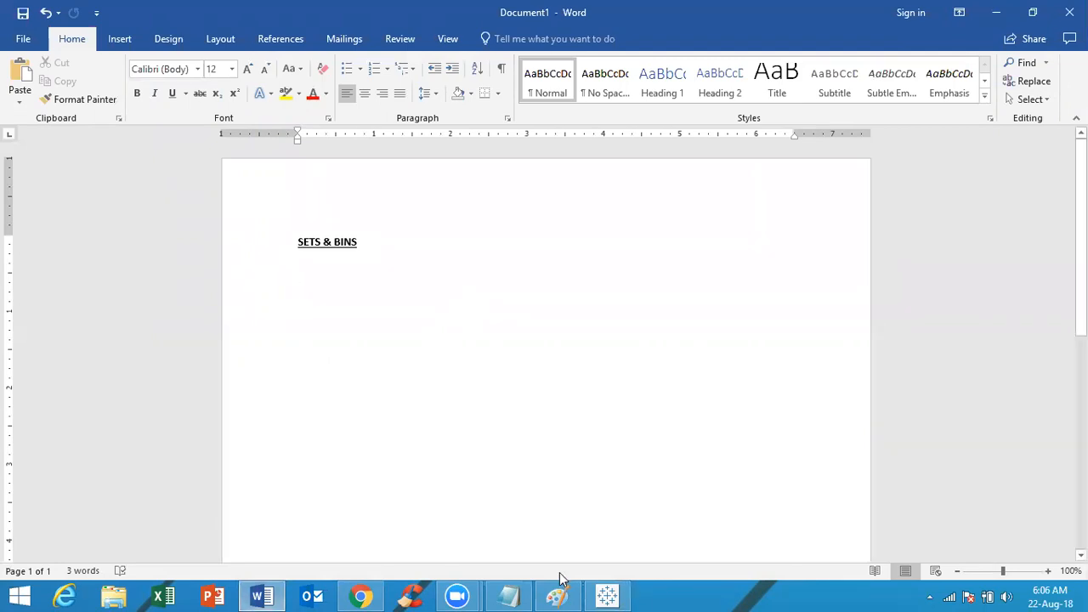
click(607, 595)
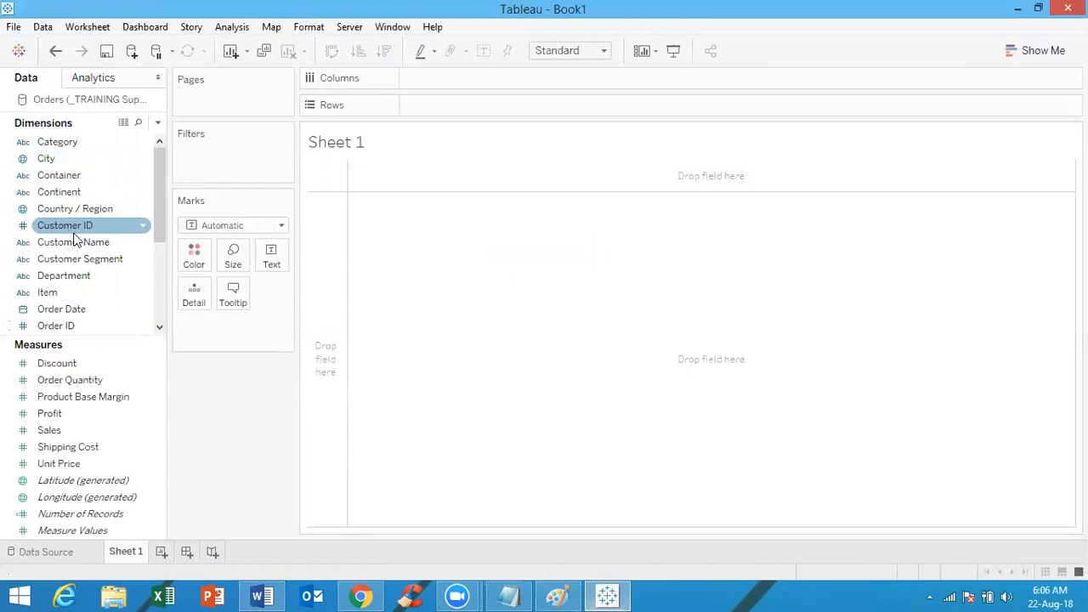
click(80, 193)
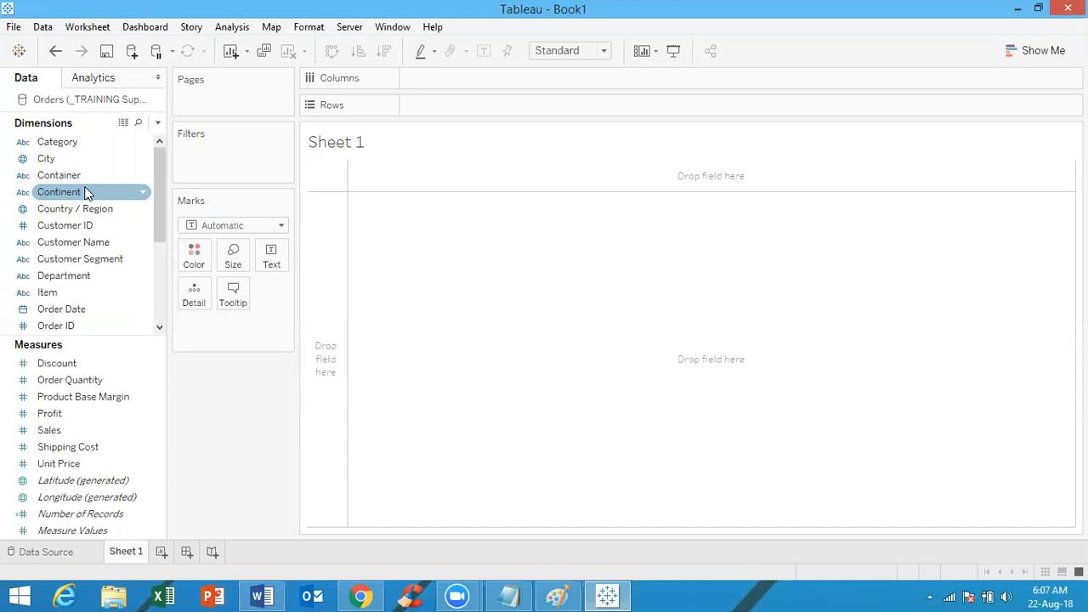
click(83, 211)
click(76, 196)
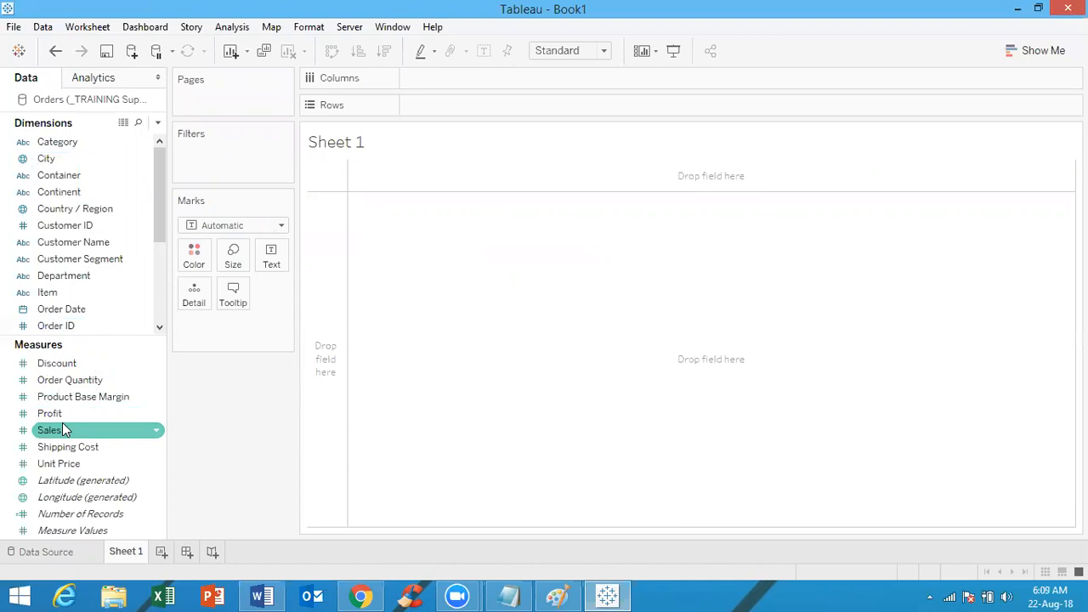
Chart total Sales per Customer Name as bars, sorted largest first
drag(88, 246, 463, 114)
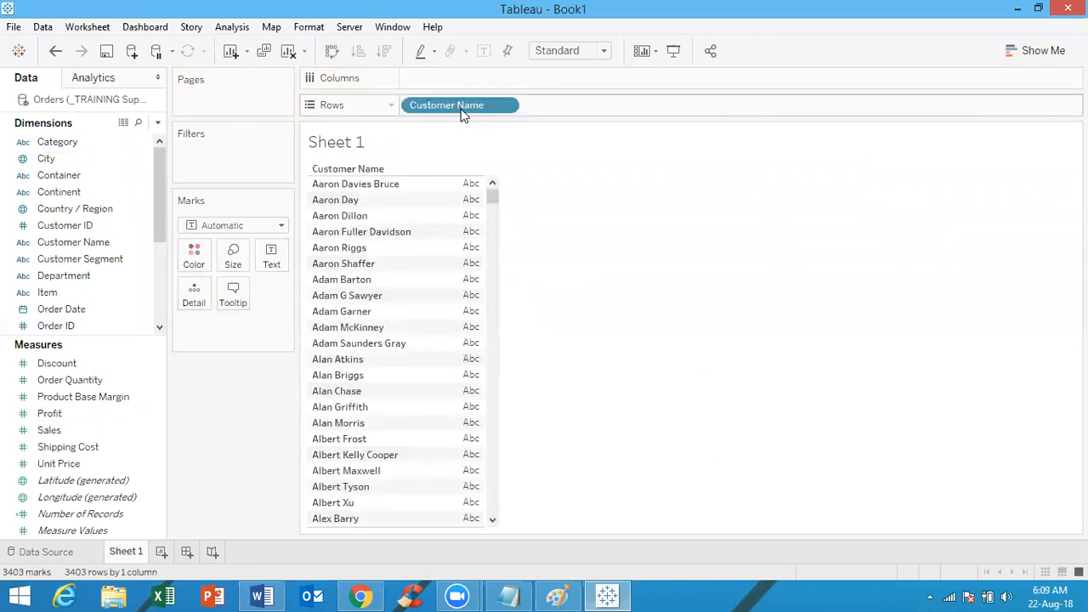
drag(49, 432, 467, 78)
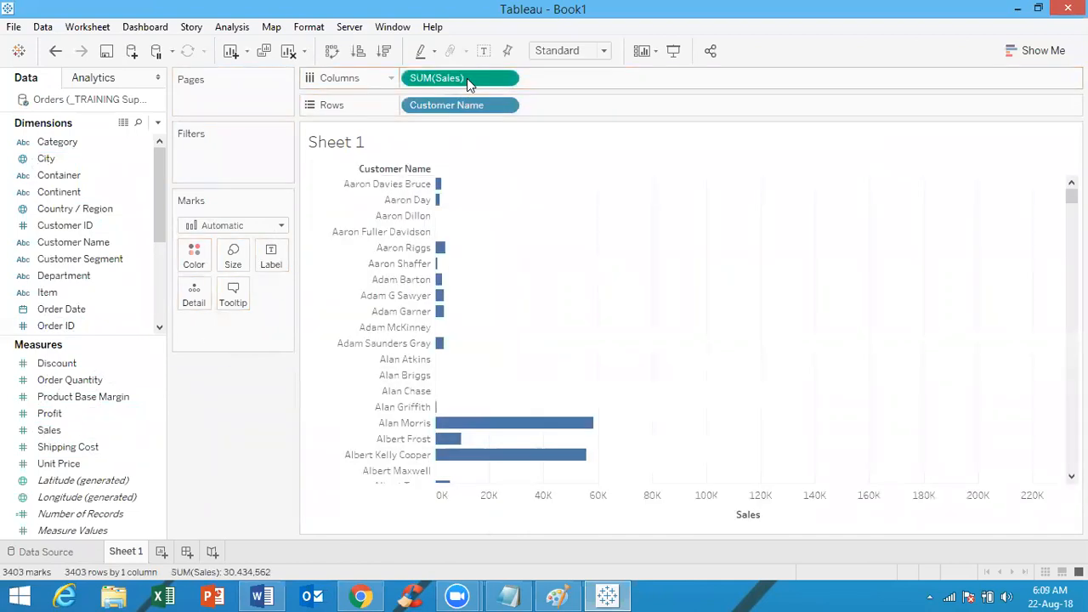
click(385, 51)
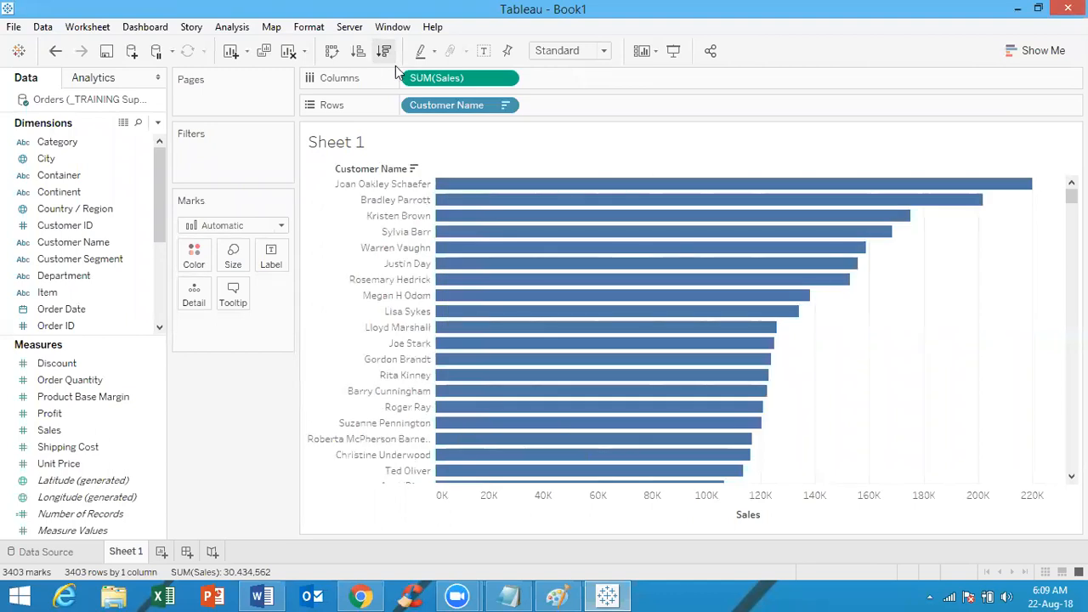
mouse_move(558, 244)
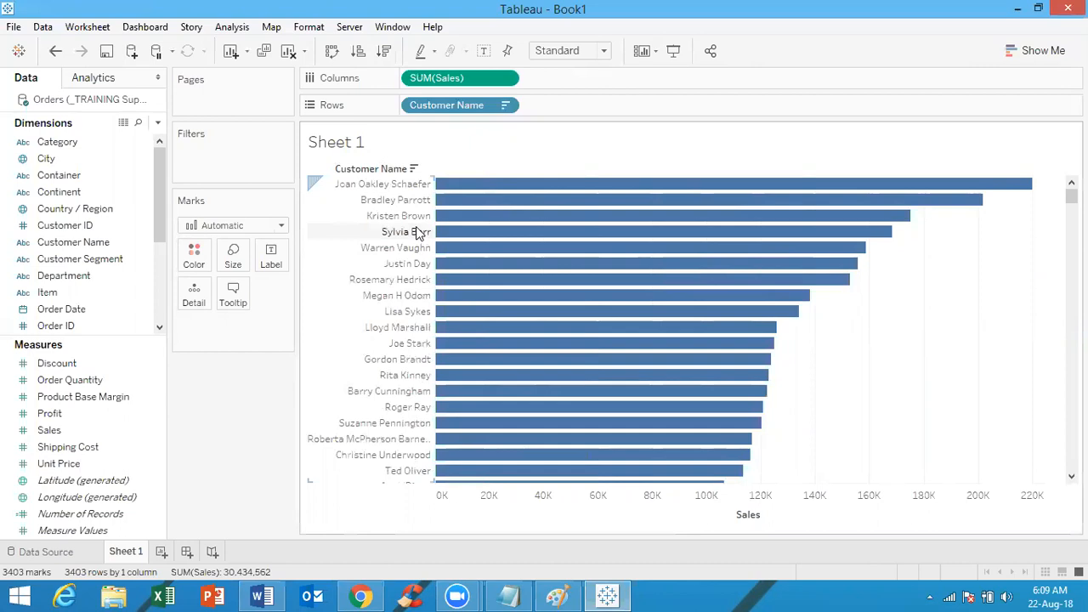
Marquee-select the ten highest-sales customer bars, together totalling 1,630,845 in Sales
drag(1051, 180, 976, 210)
drag(876, 238, 723, 333)
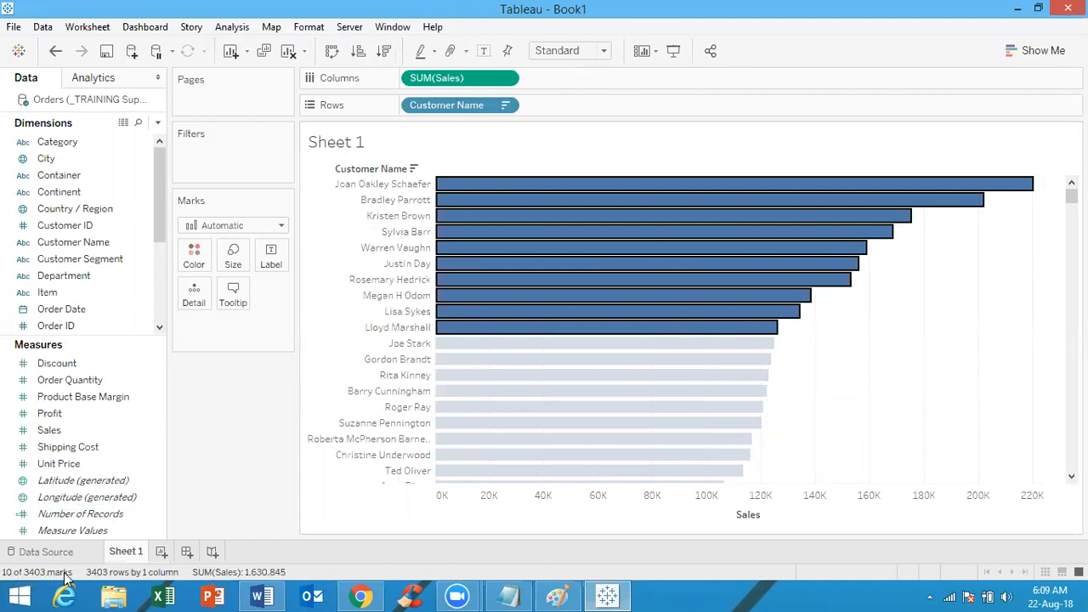
mouse_move(816, 189)
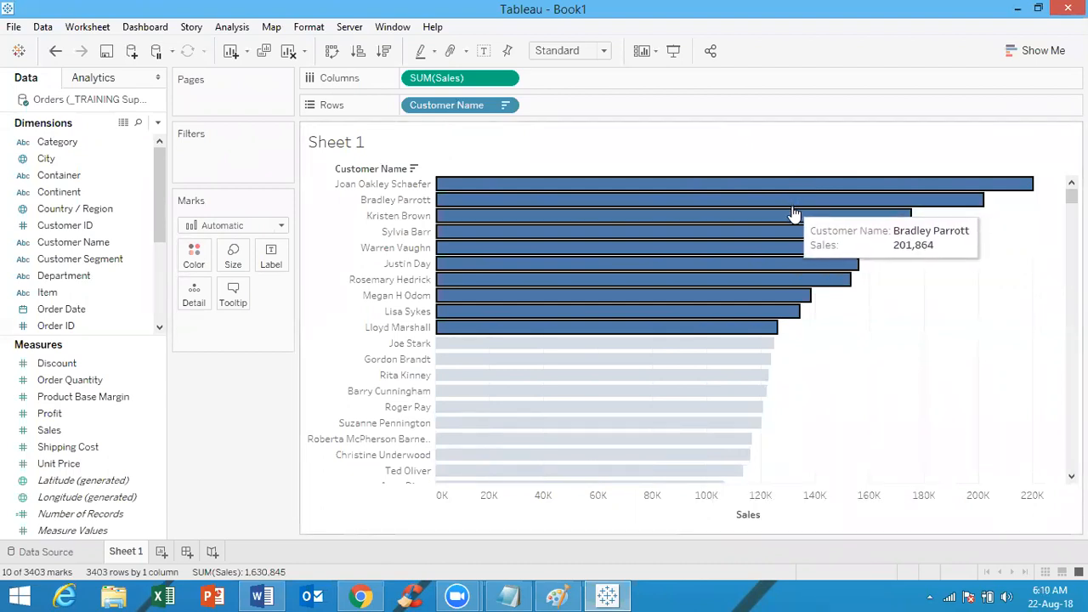
mouse_move(836, 235)
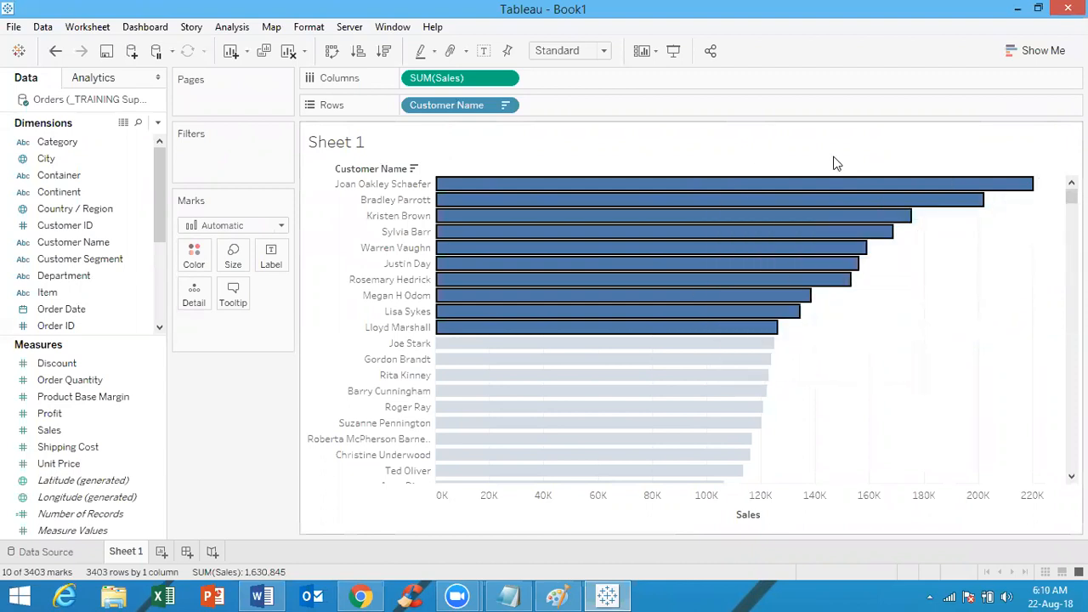
click(1046, 192)
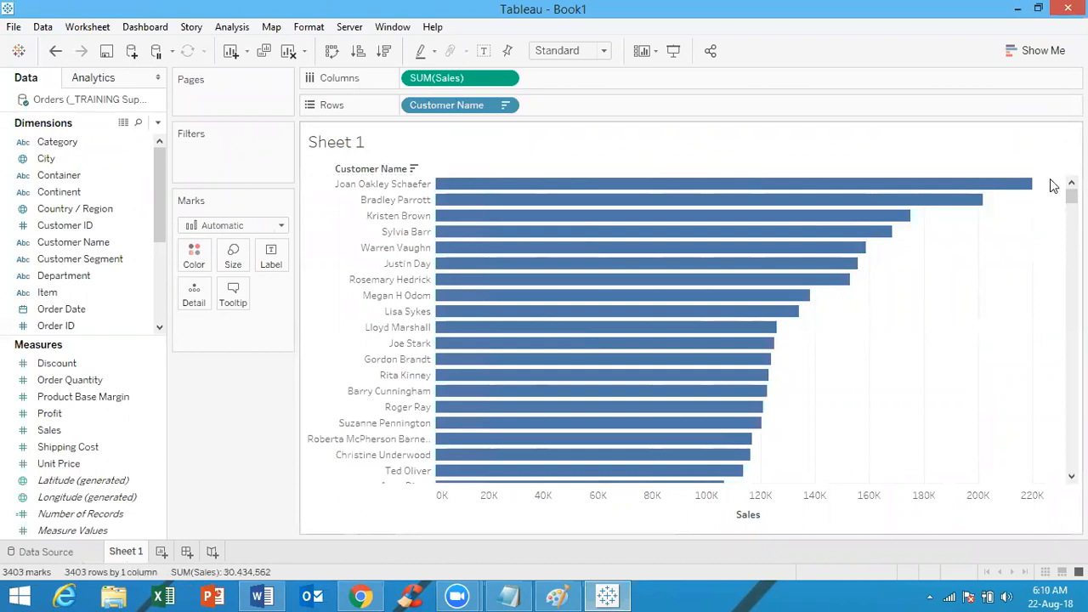
drag(1051, 178, 727, 319)
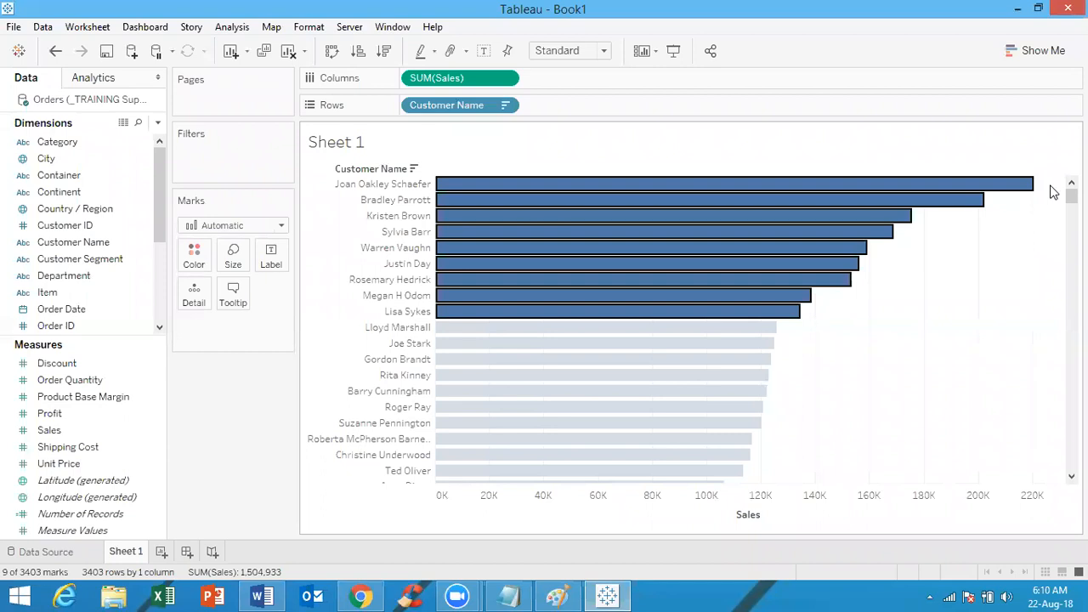
drag(1051, 186, 619, 334)
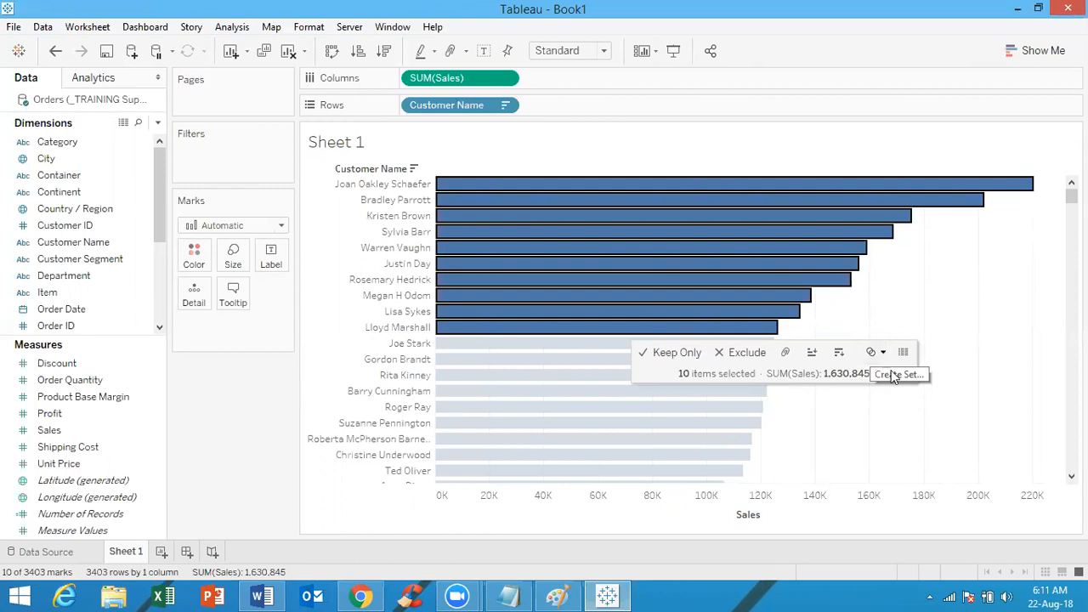
Create a set from the ten selected customers, named 'Top 10 Constant'
click(881, 355)
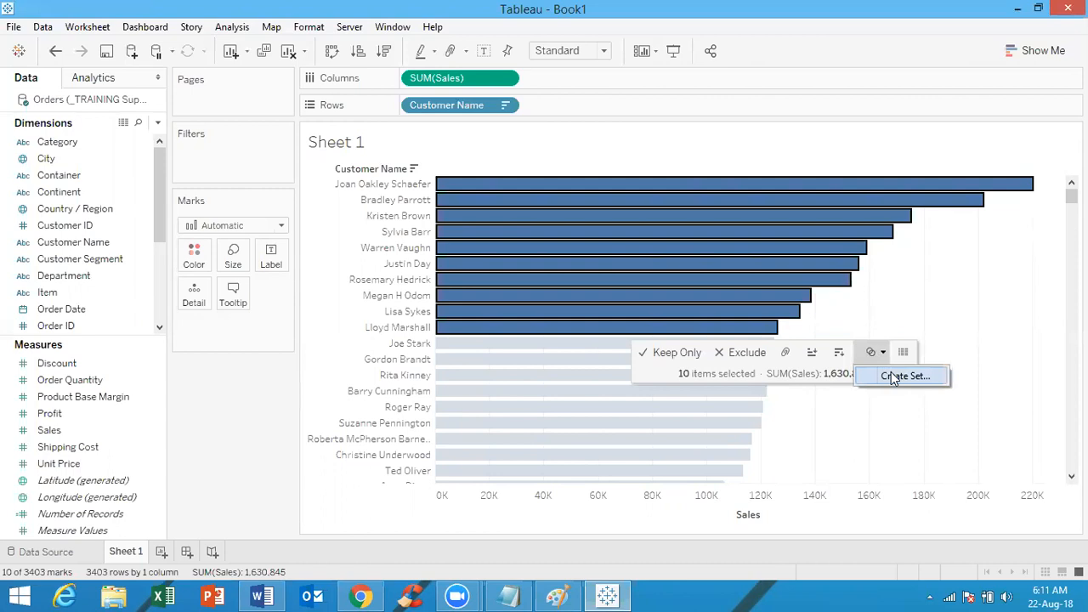
click(893, 376)
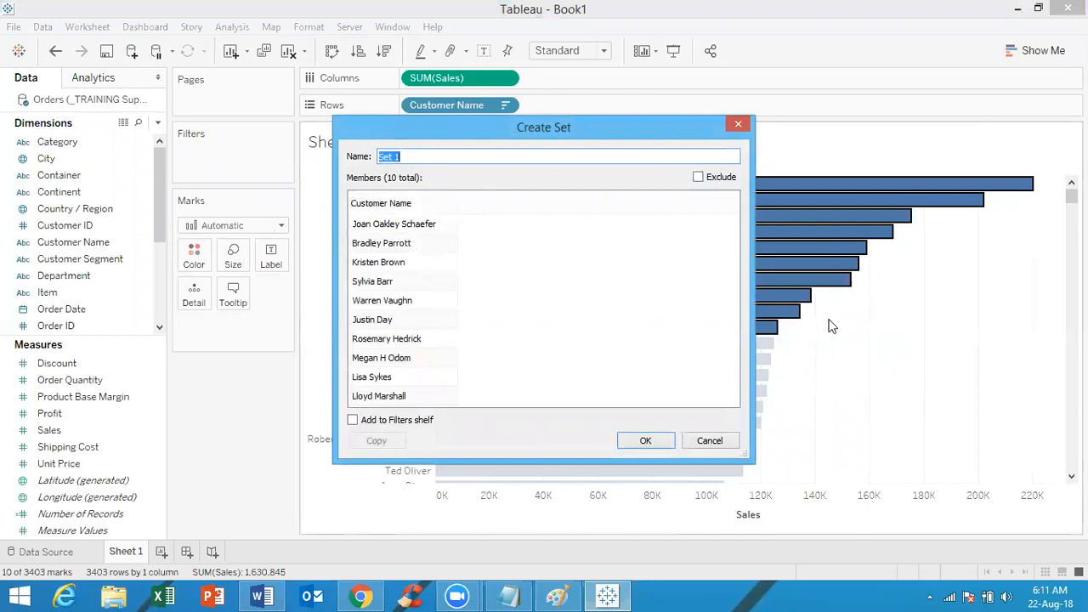
mouse_move(619, 262)
text(Top 10)
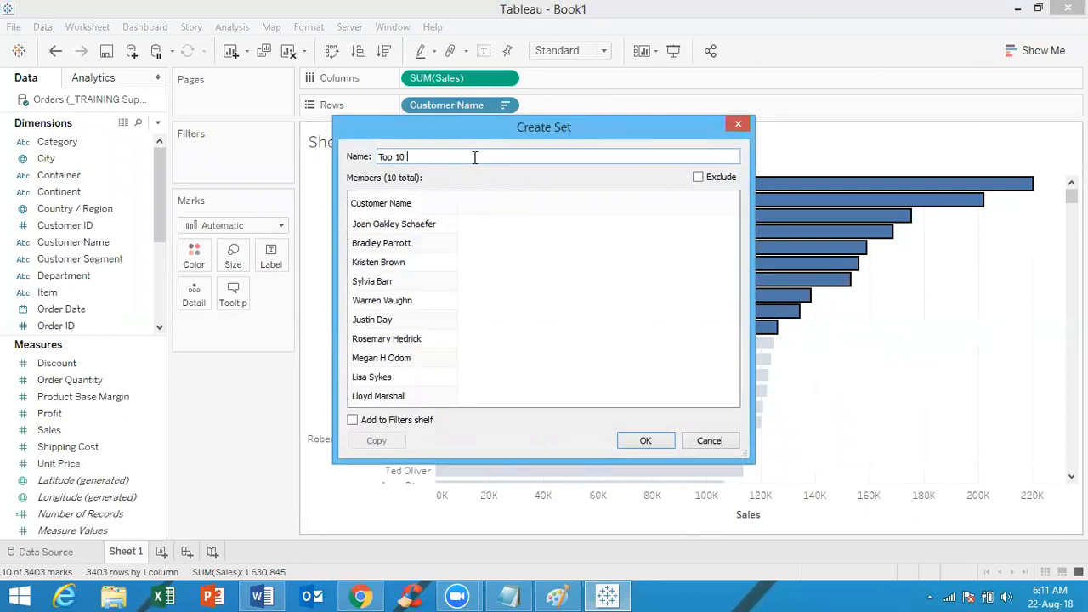
text(Constant)
double_click(401, 155)
double_click(394, 156)
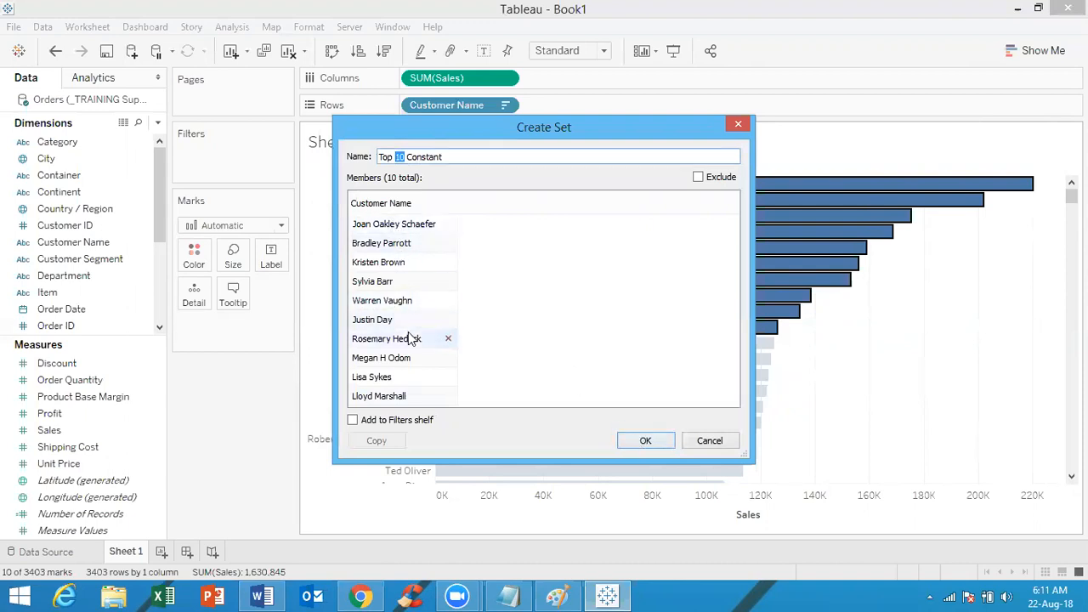
Confirm the Top 10 Constant set, clear the selection, and remove Customer Name from Rows
click(643, 442)
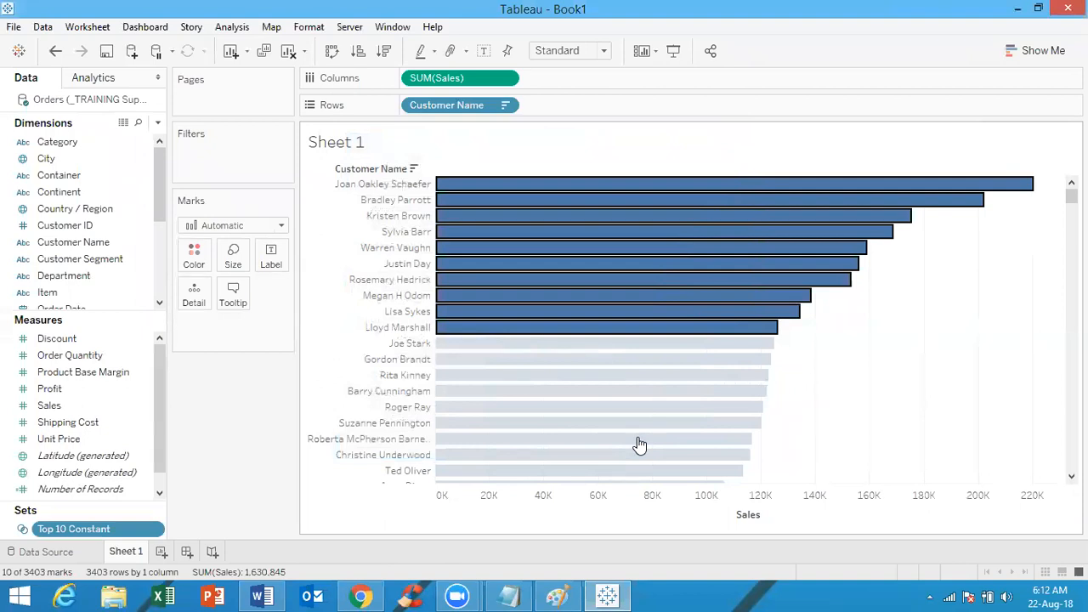
click(468, 110)
drag(468, 110, 710, 54)
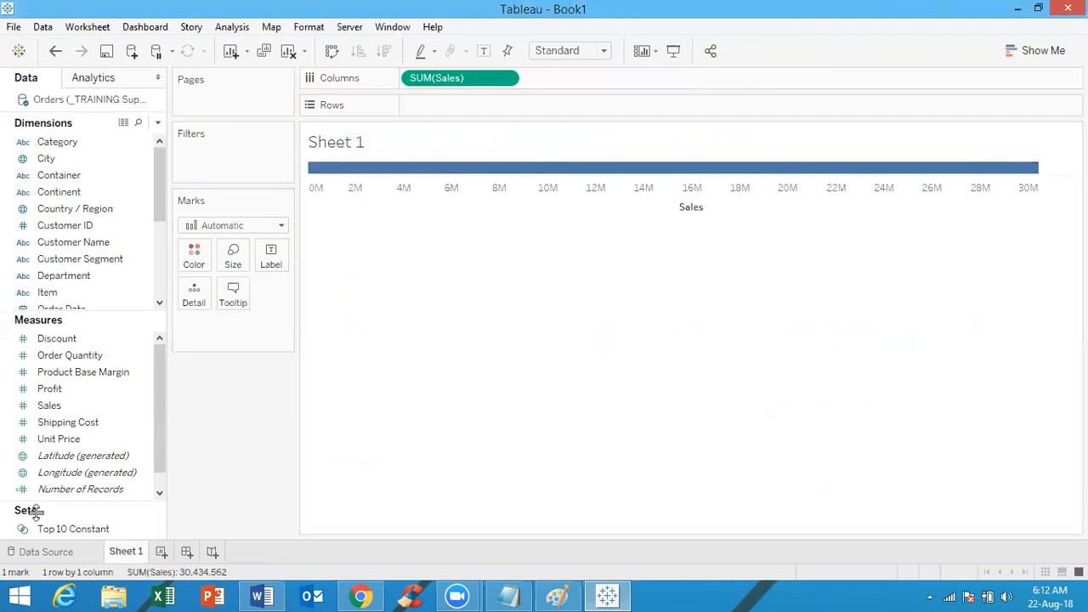
mouse_move(47, 502)
mouse_down()
mouse_move(49, 440)
mouse_move(44, 480)
mouse_up()
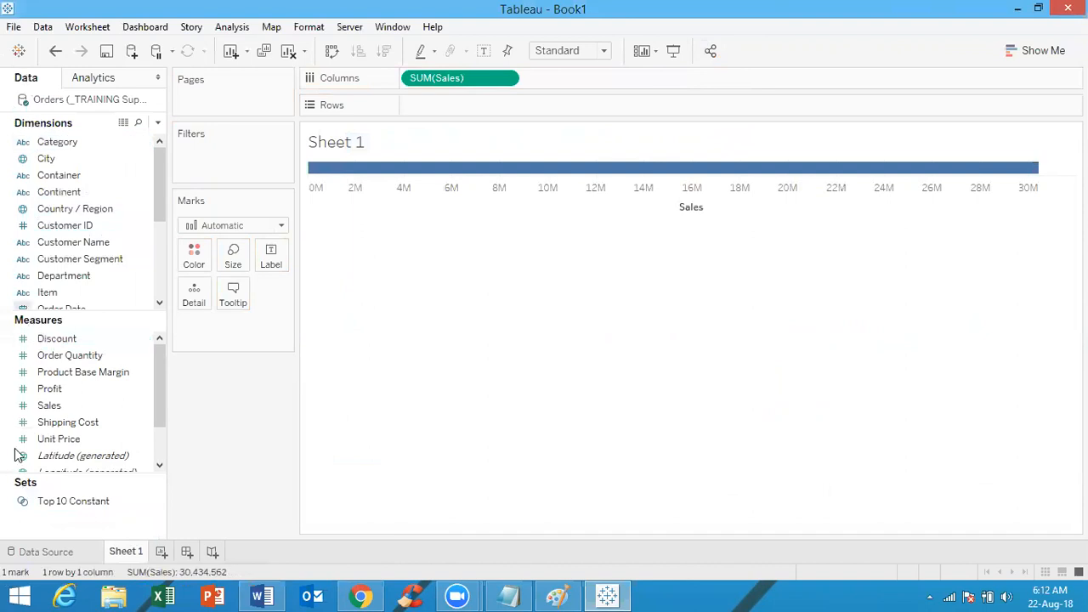
click(60, 502)
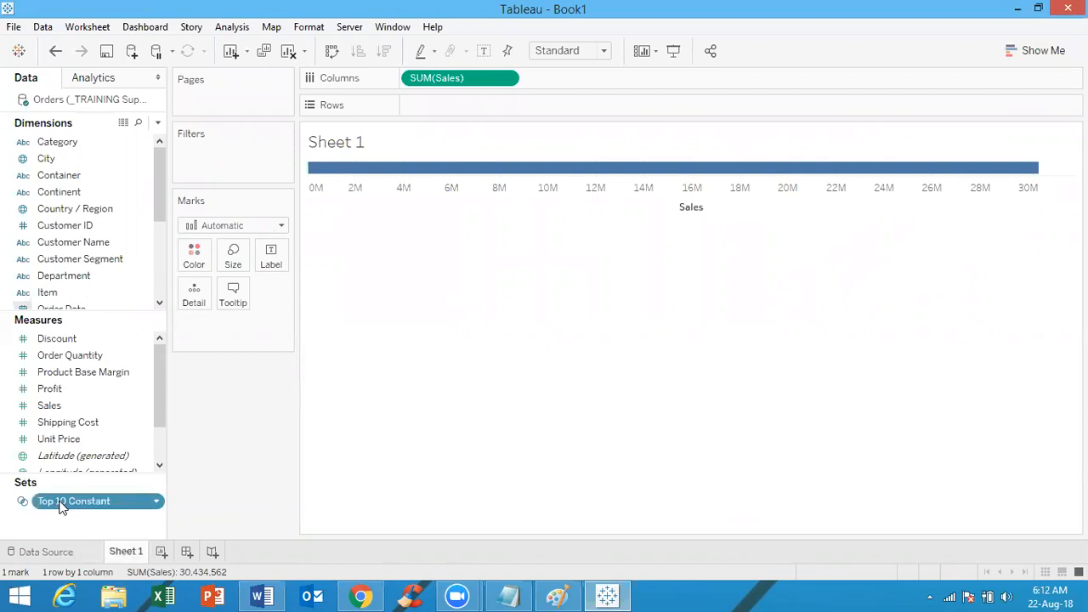
click(61, 502)
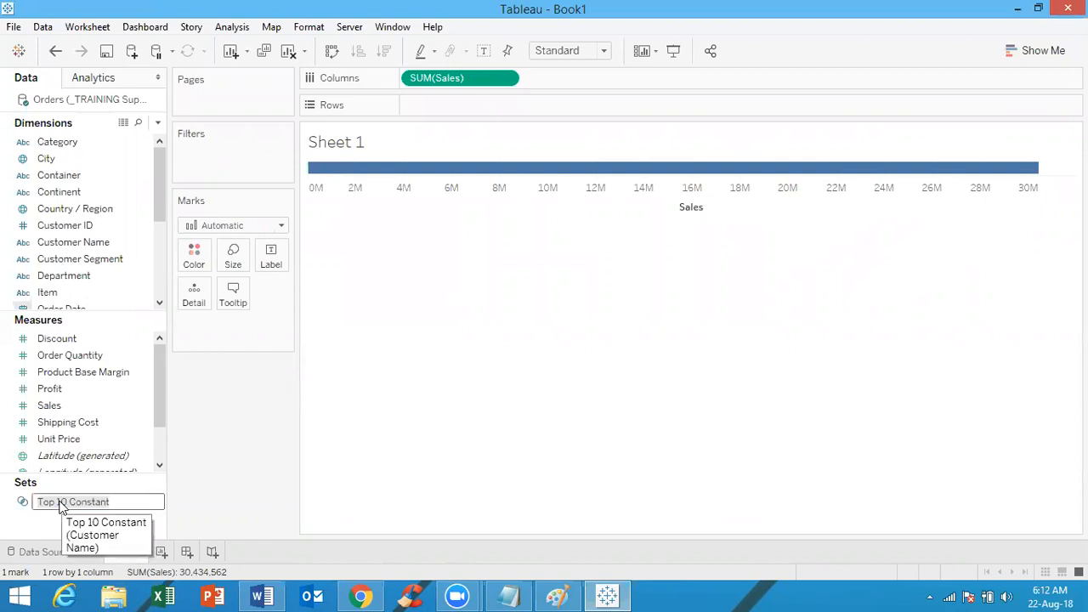
key(Return)
Put the Top 10 Constant set's members on Rows, sorted by Sales descending
drag(111, 504, 568, 103)
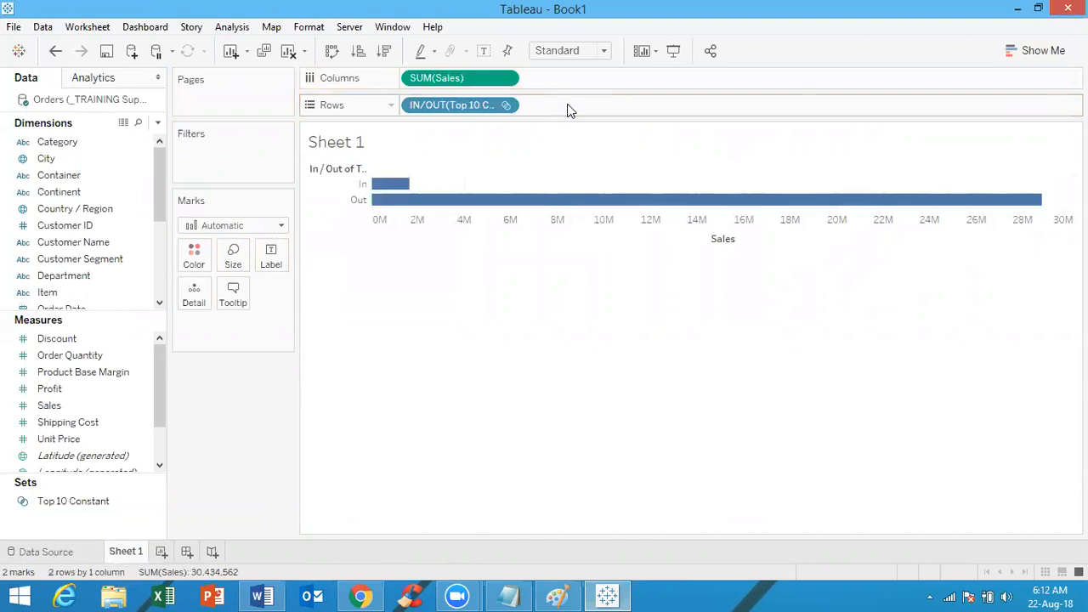
click(506, 105)
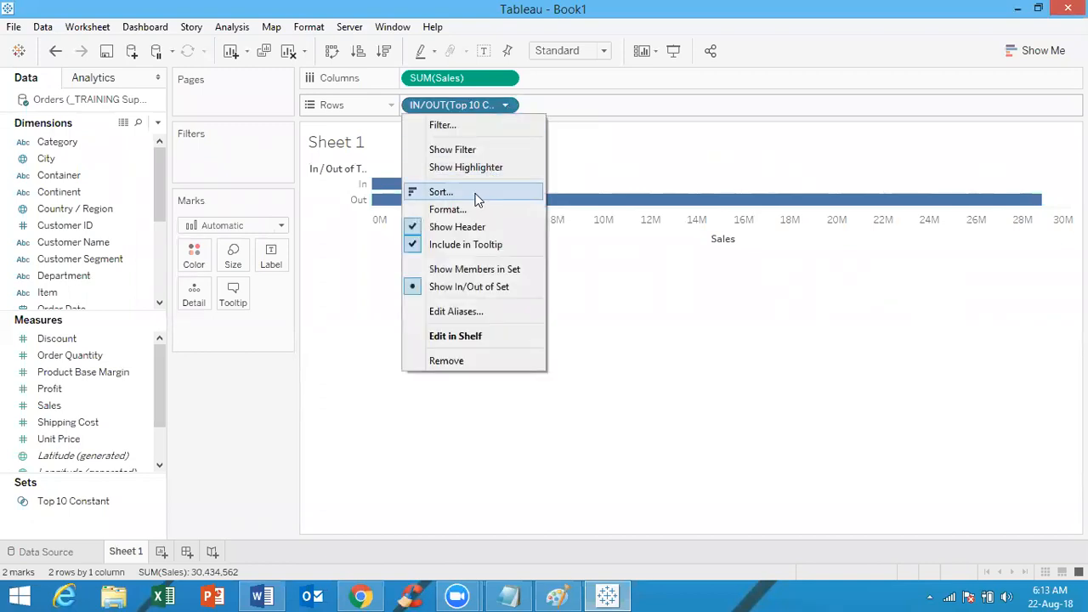
click(476, 269)
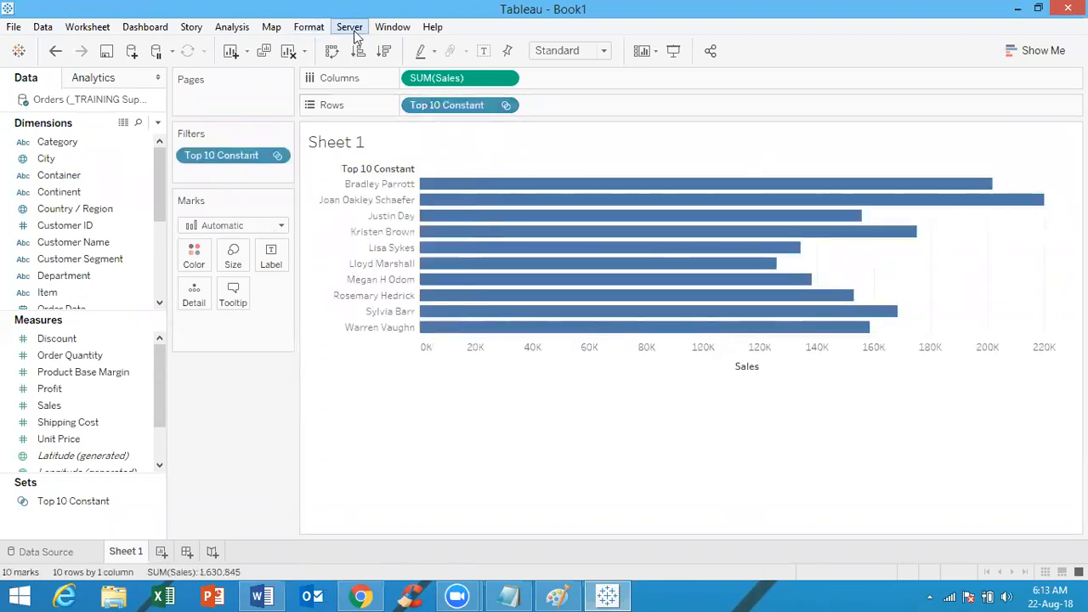
click(383, 51)
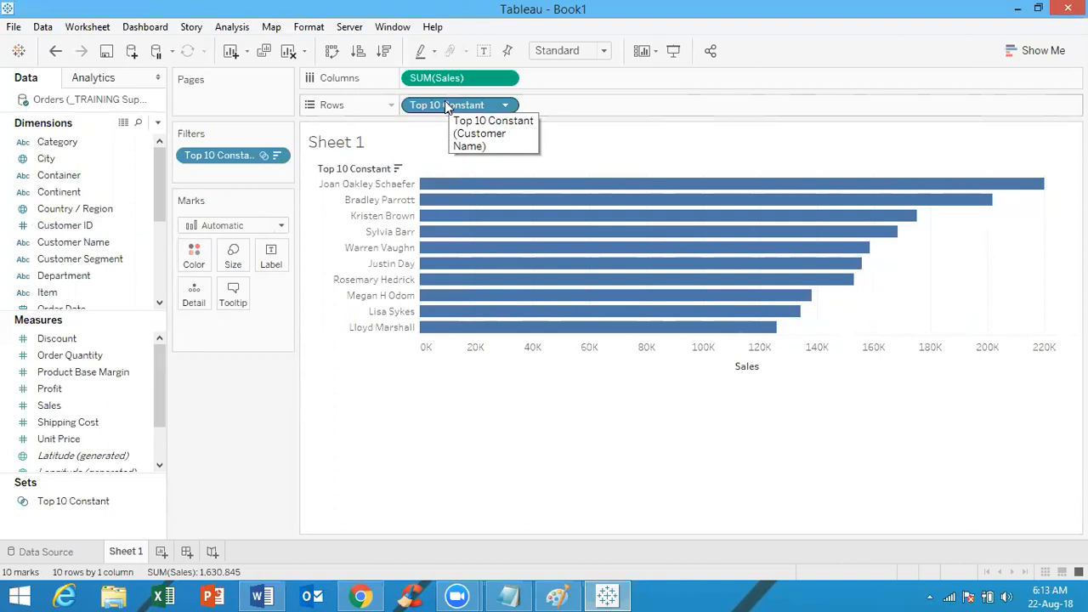
Add a new blank worksheet, Sheet 2
click(162, 553)
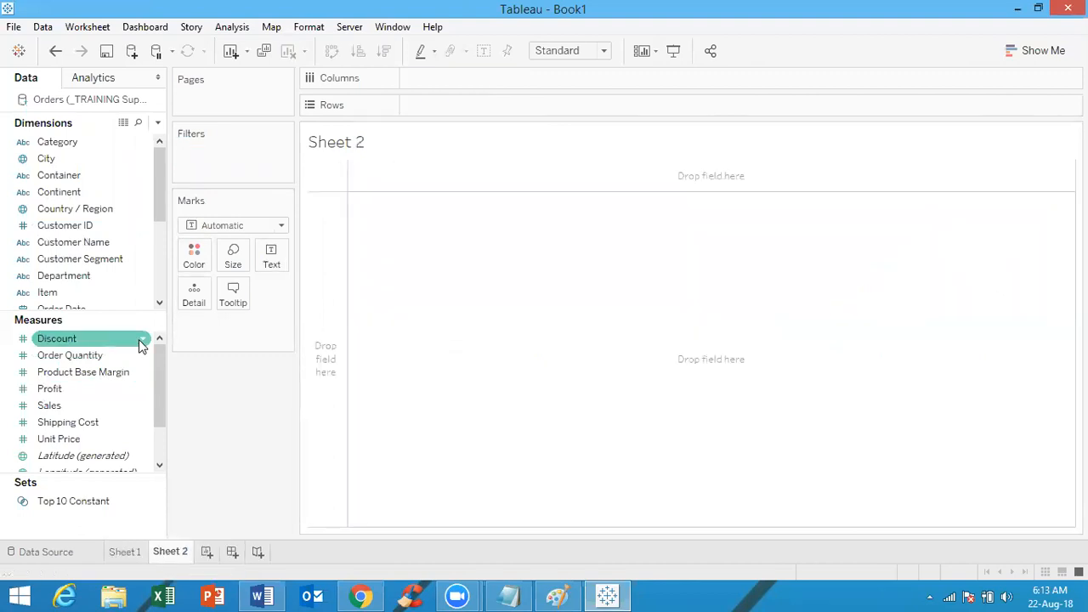
Create a set from Customer Name named 'Top N Customer Dynamic'
right_click(100, 242)
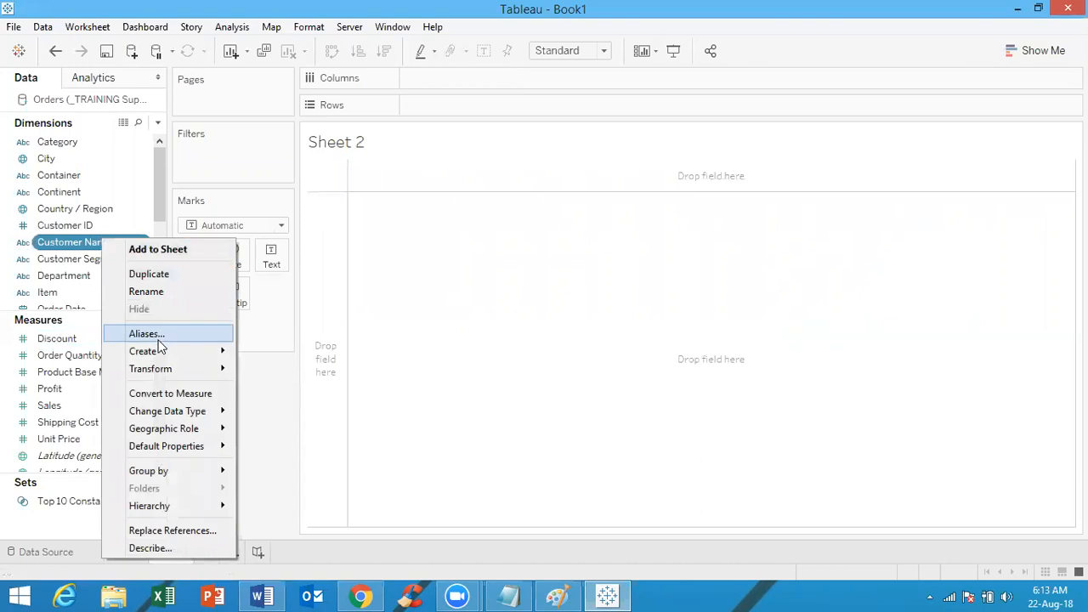
mouse_move(162, 356)
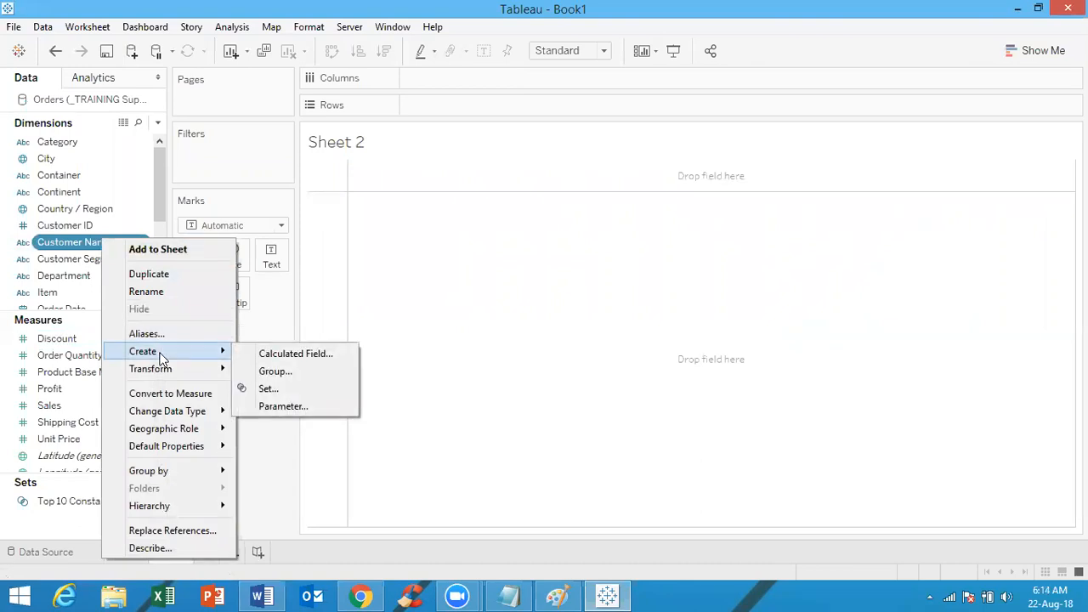
click(276, 391)
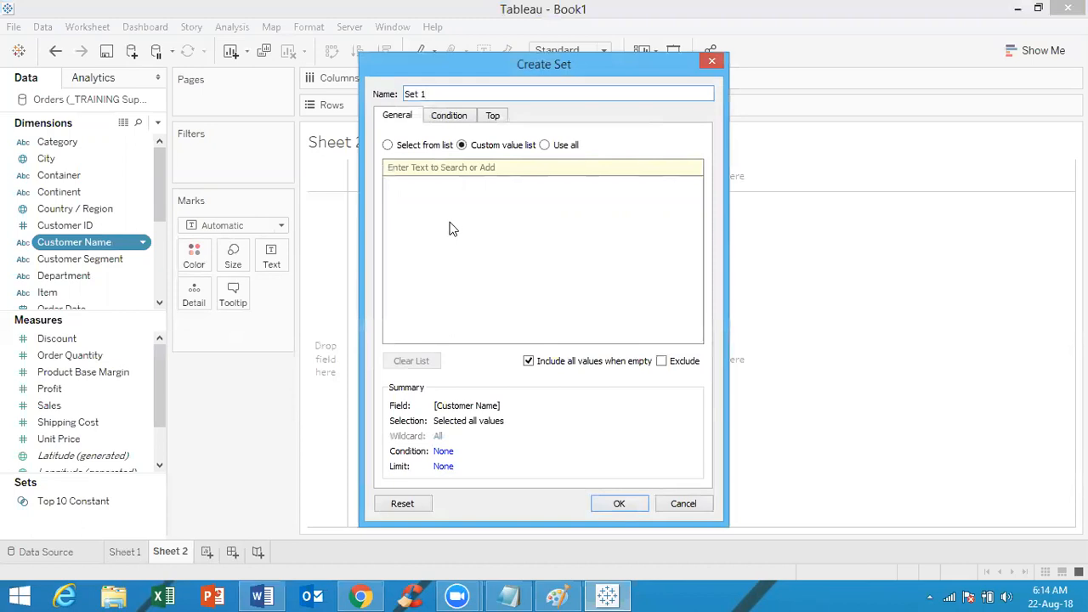
triple_click(456, 92)
text(Top )
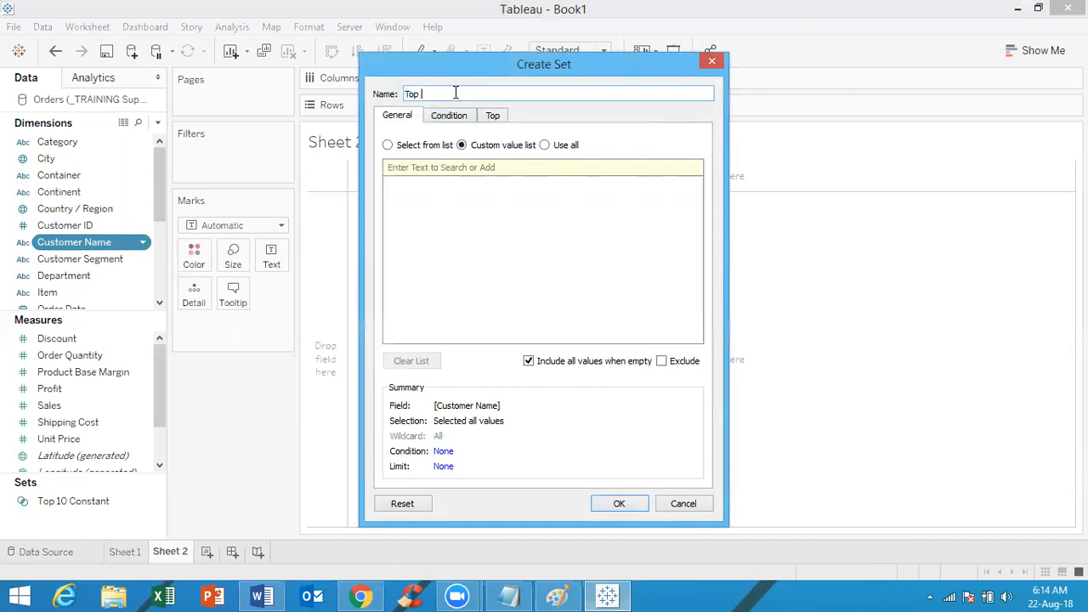
text(N Customer Dynamic)
Make the set keep the top values by field, counted by a new parameter
click(494, 117)
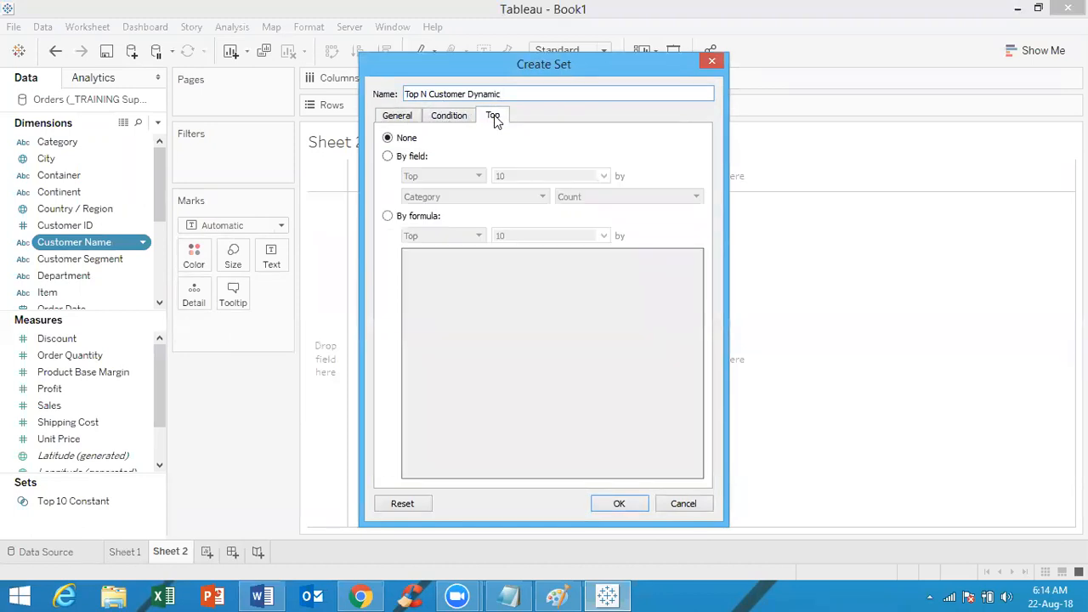
click(388, 158)
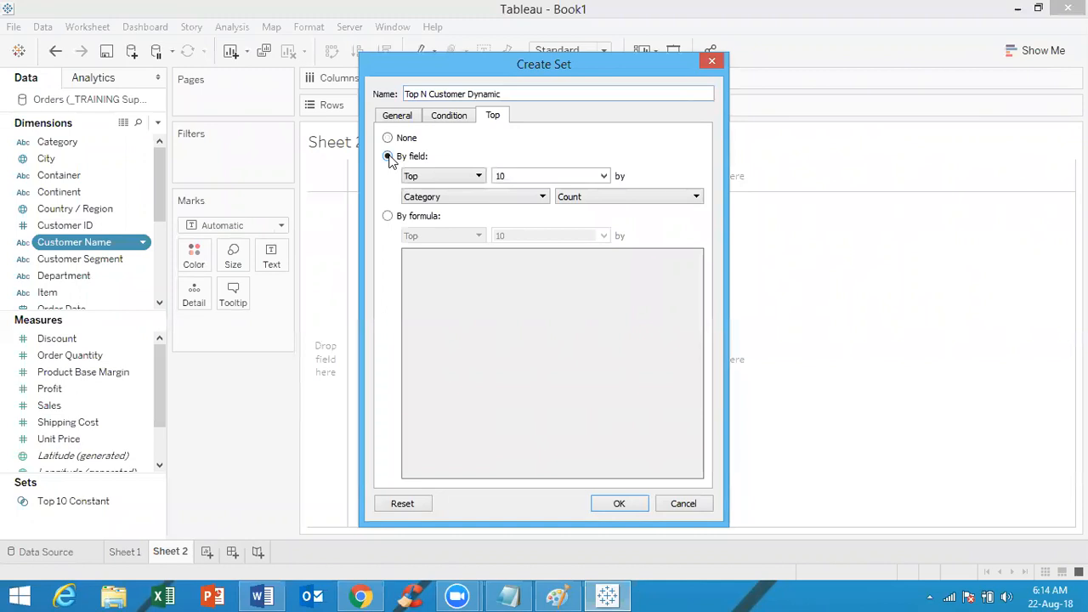
click(435, 176)
click(436, 176)
click(602, 177)
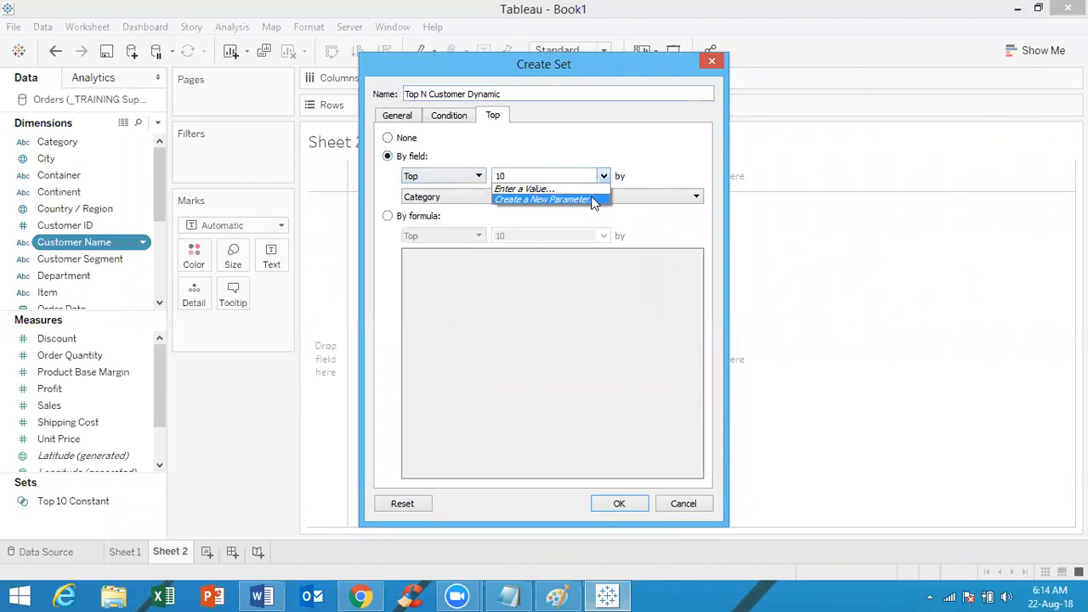
click(593, 200)
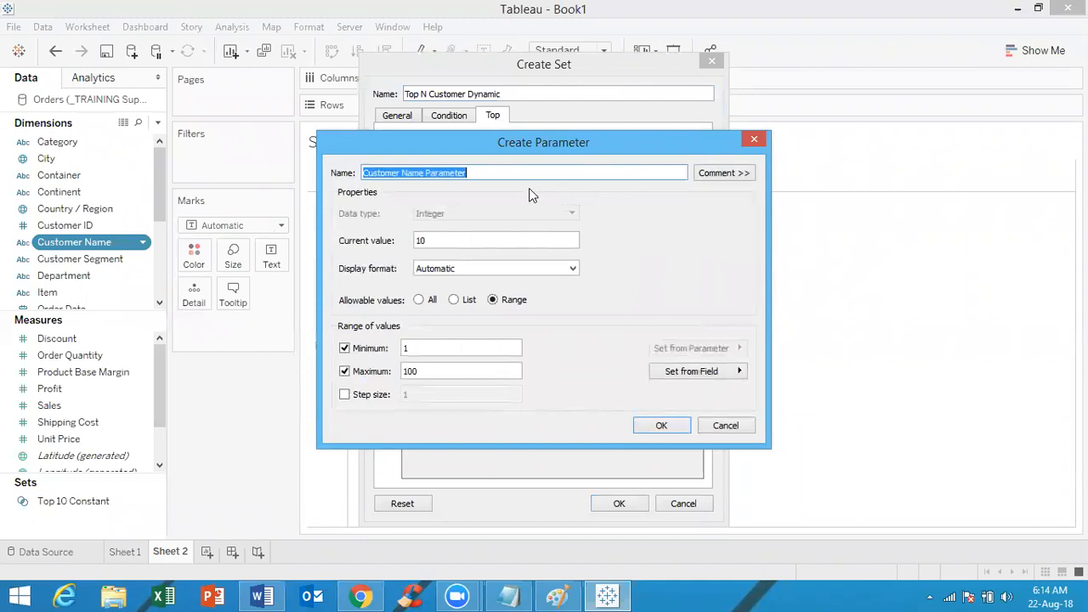
Define the 'Top N' parameter allowing all values, with current value 1
text(Top )
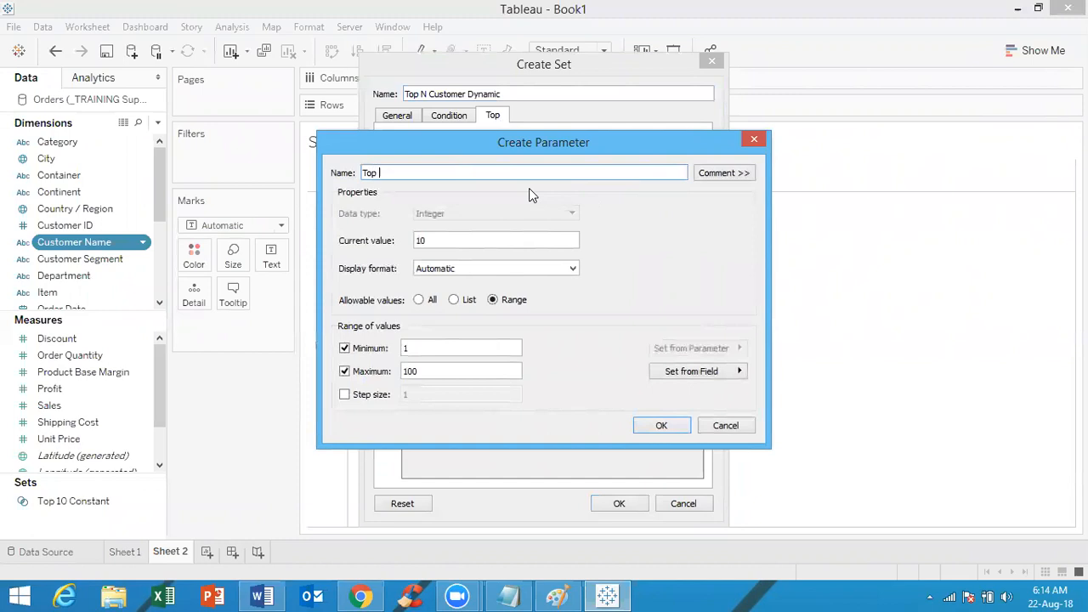
text(N)
click(426, 297)
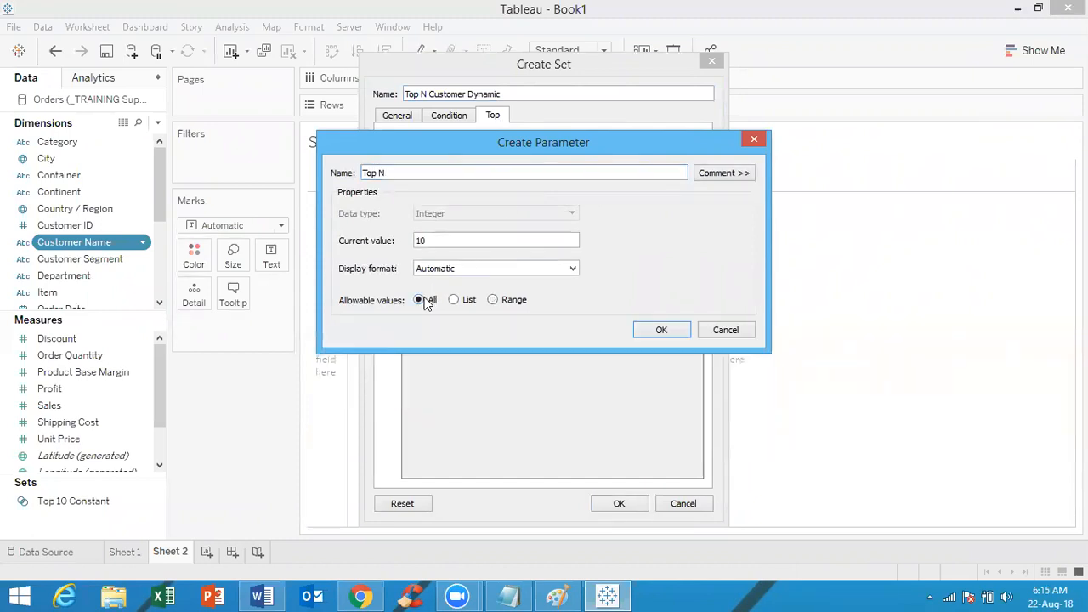
double_click(436, 242)
text(1)
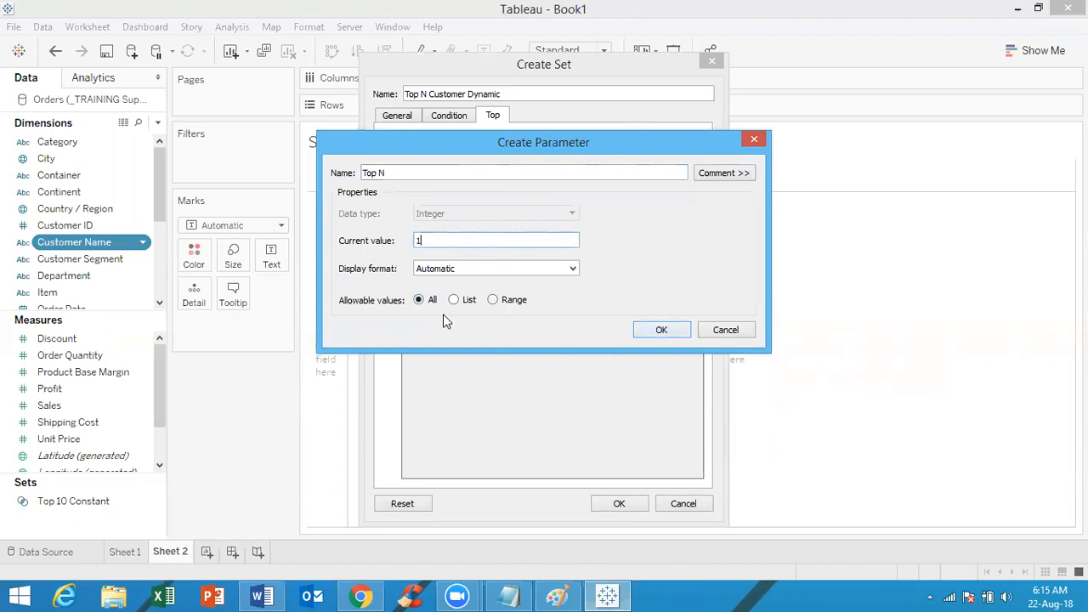
click(661, 330)
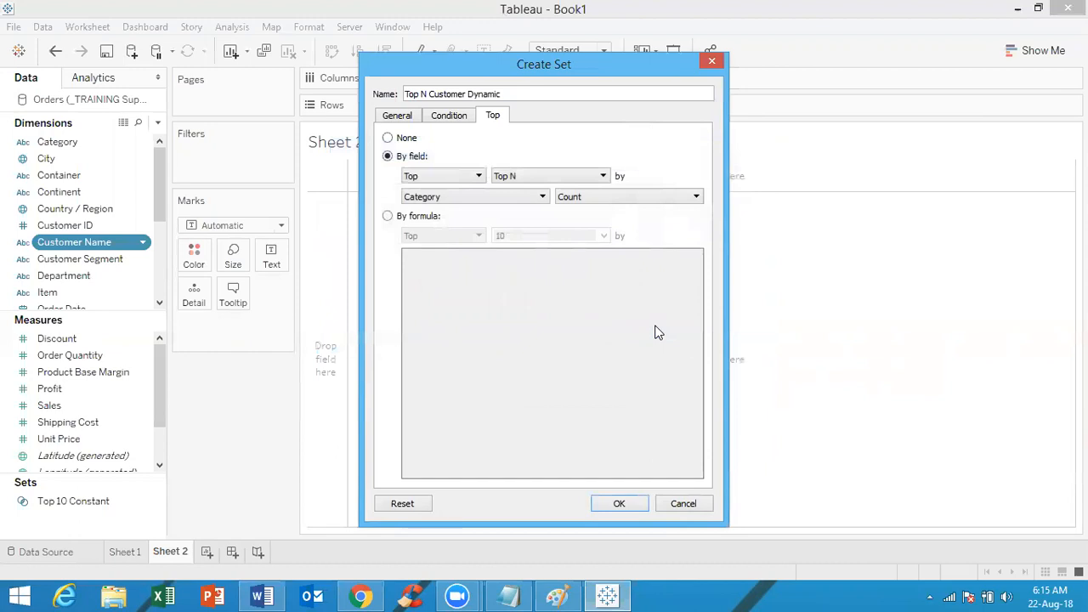
Rank the set's customers by Sum of Sales and save it
click(541, 198)
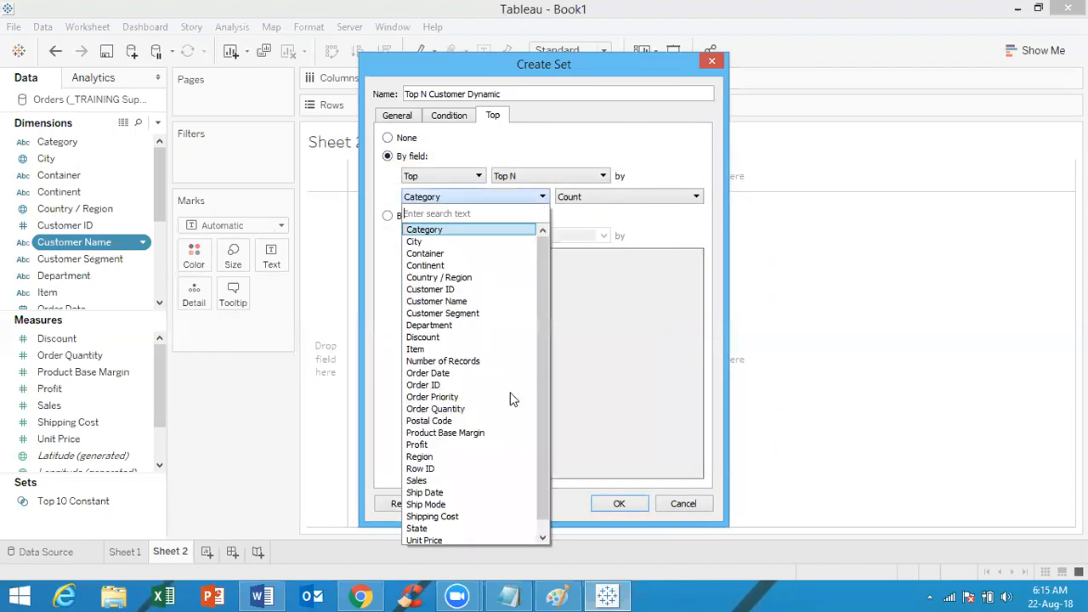
click(478, 481)
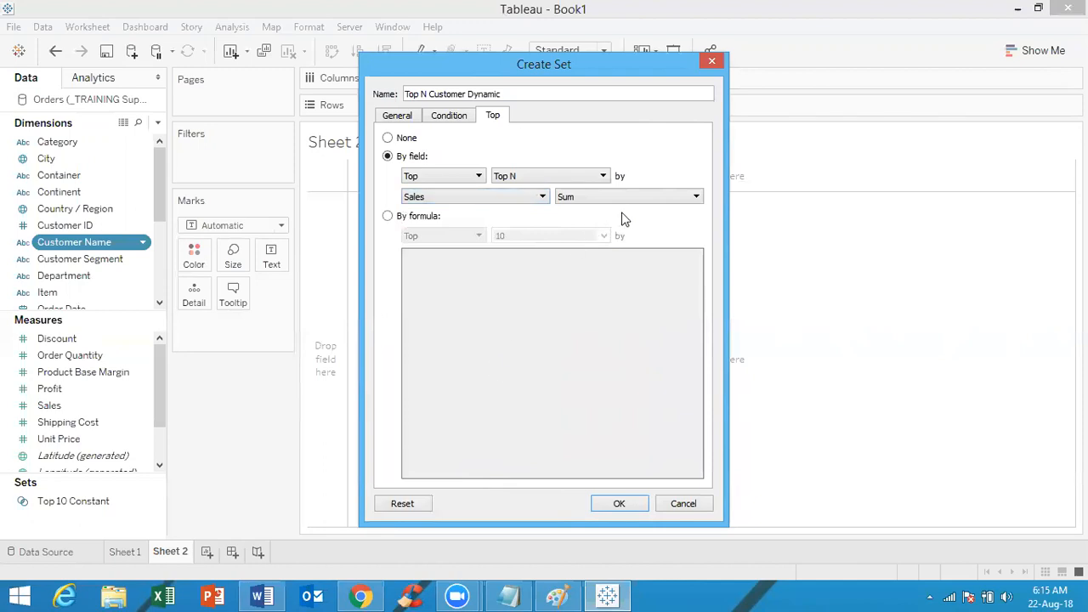
click(620, 505)
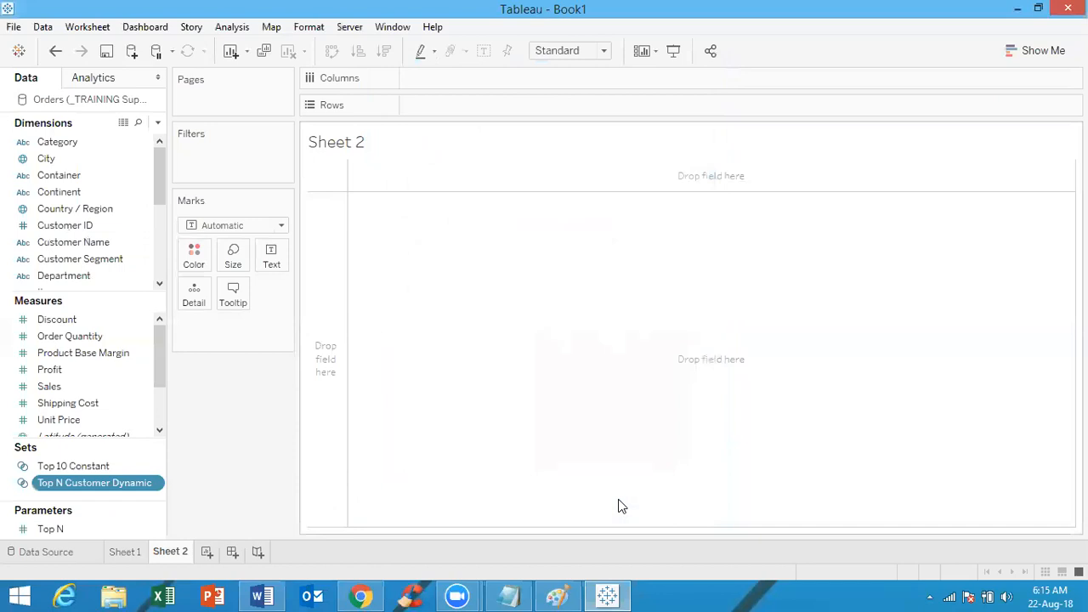
Display the Top N parameter control and enter 10 as its value
right_click(49, 532)
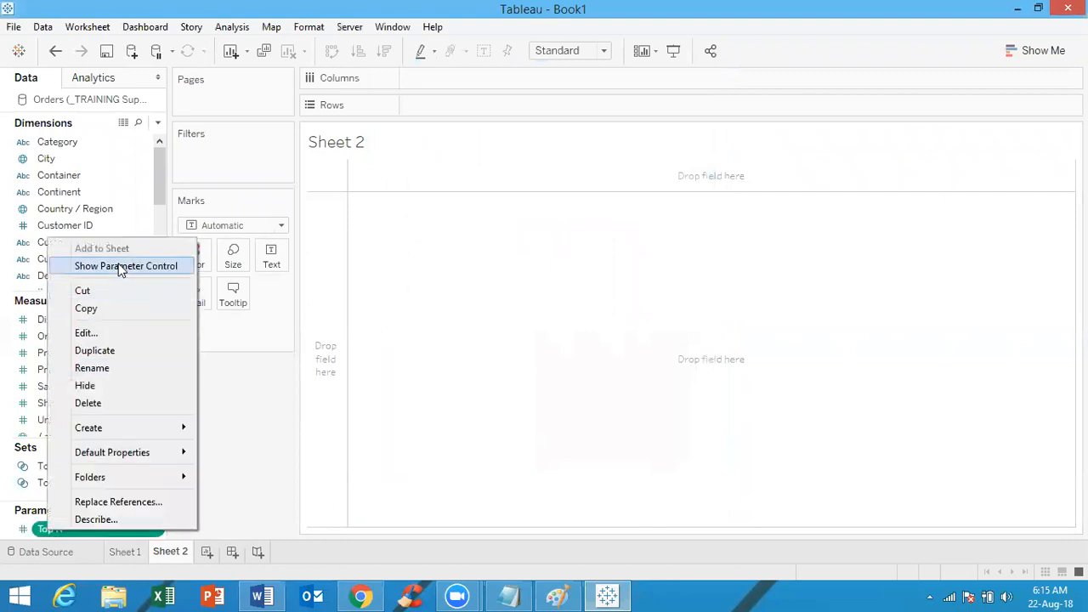
click(121, 268)
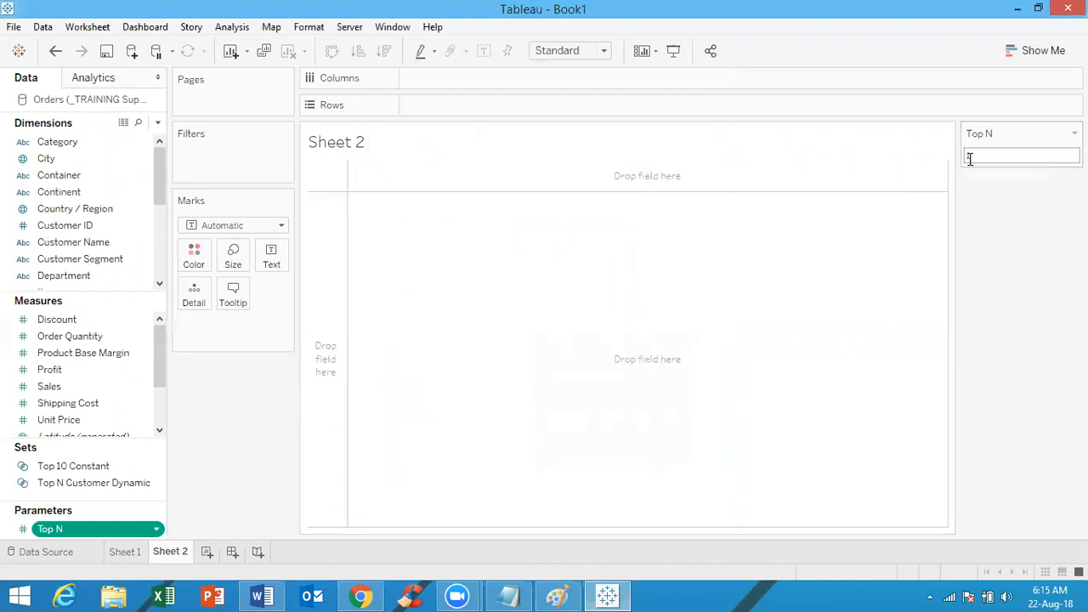
text(10)
key(Return)
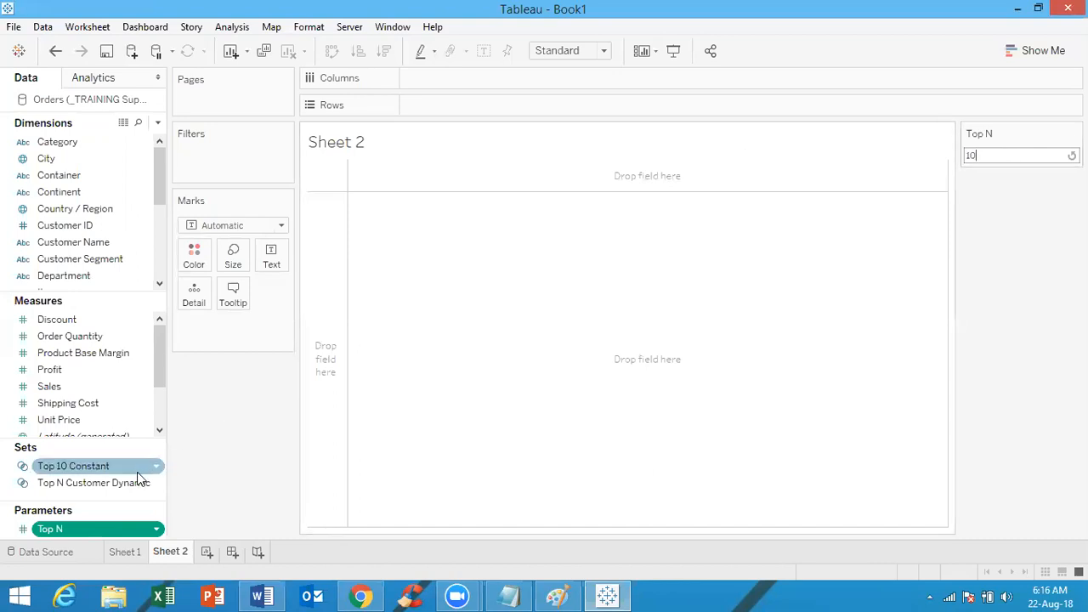
Bar-chart Sales for the Top N Customer Dynamic members, showing ten customers totalling 1,630,845
drag(127, 492, 477, 119)
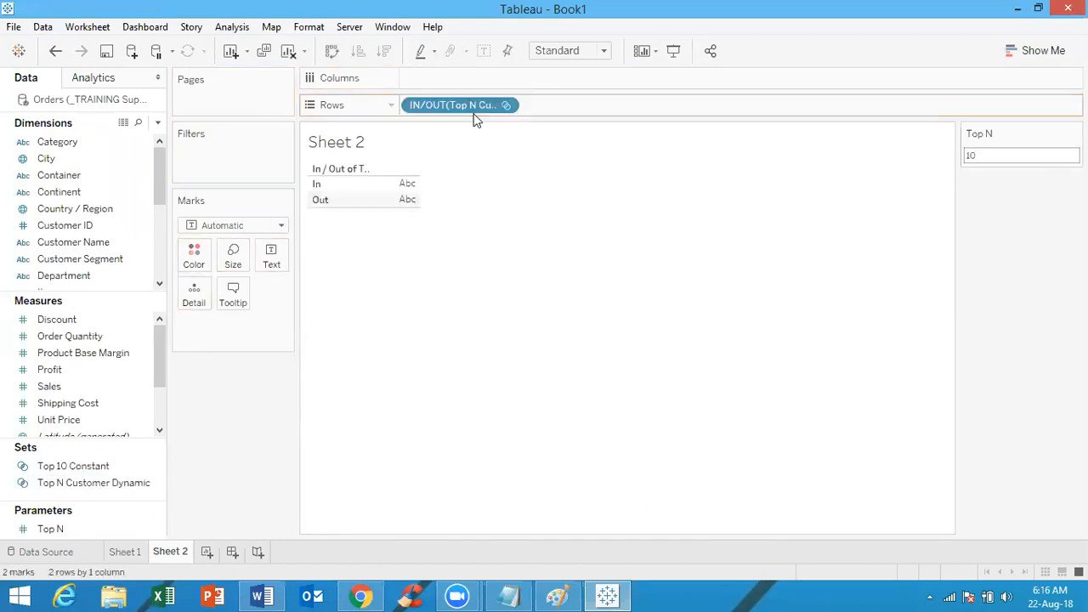
click(126, 389)
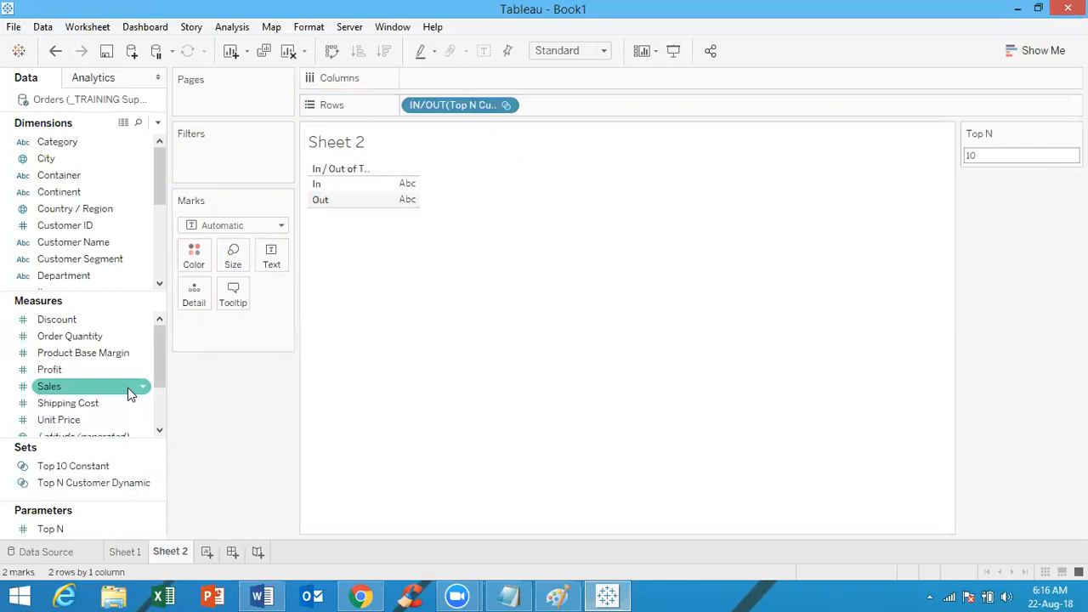
drag(114, 393, 467, 82)
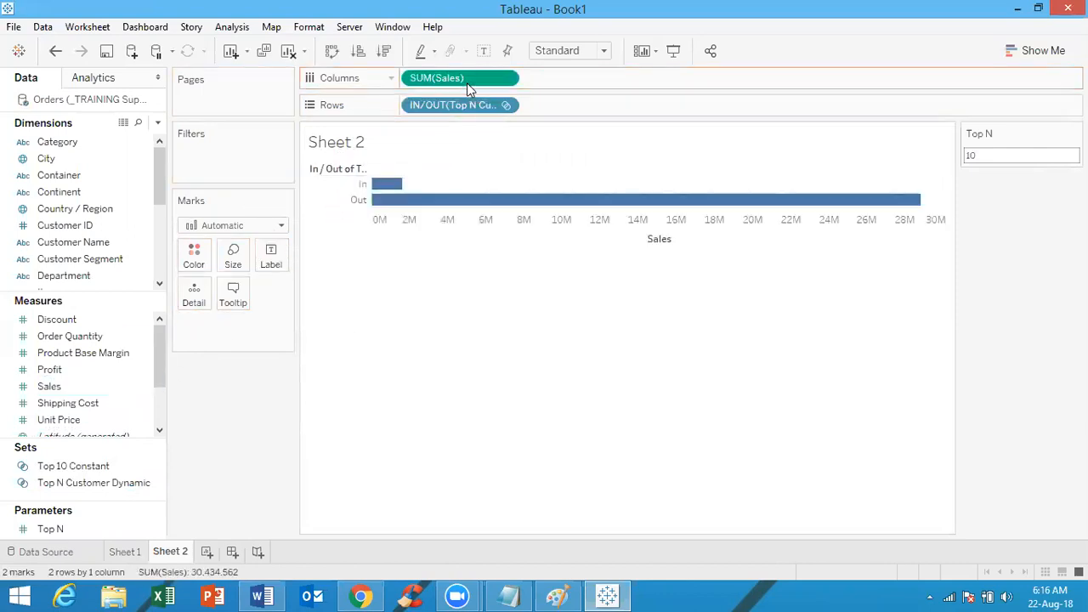
click(506, 107)
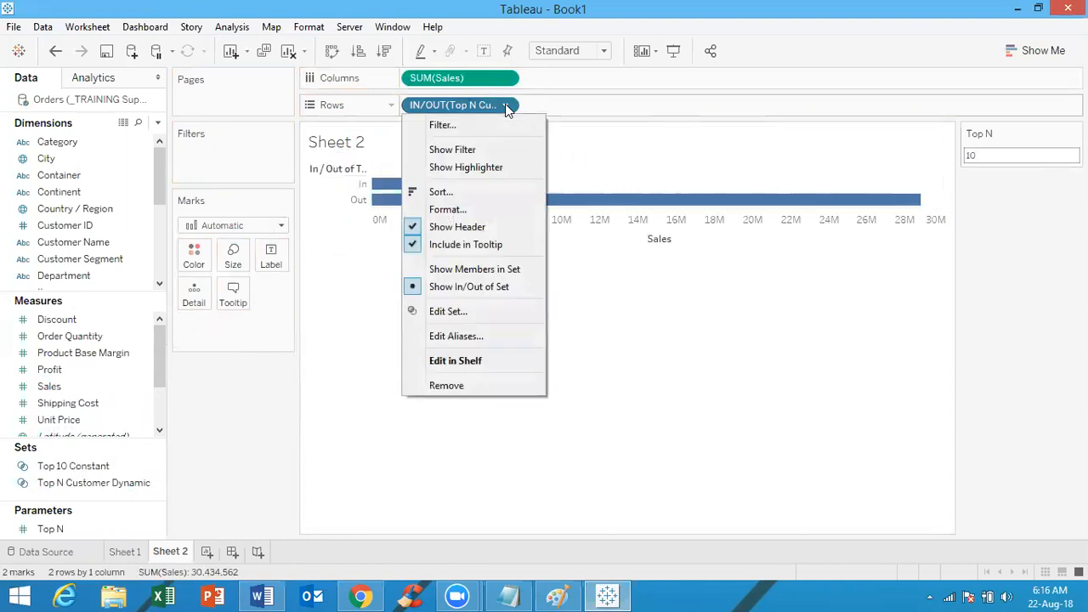
click(473, 270)
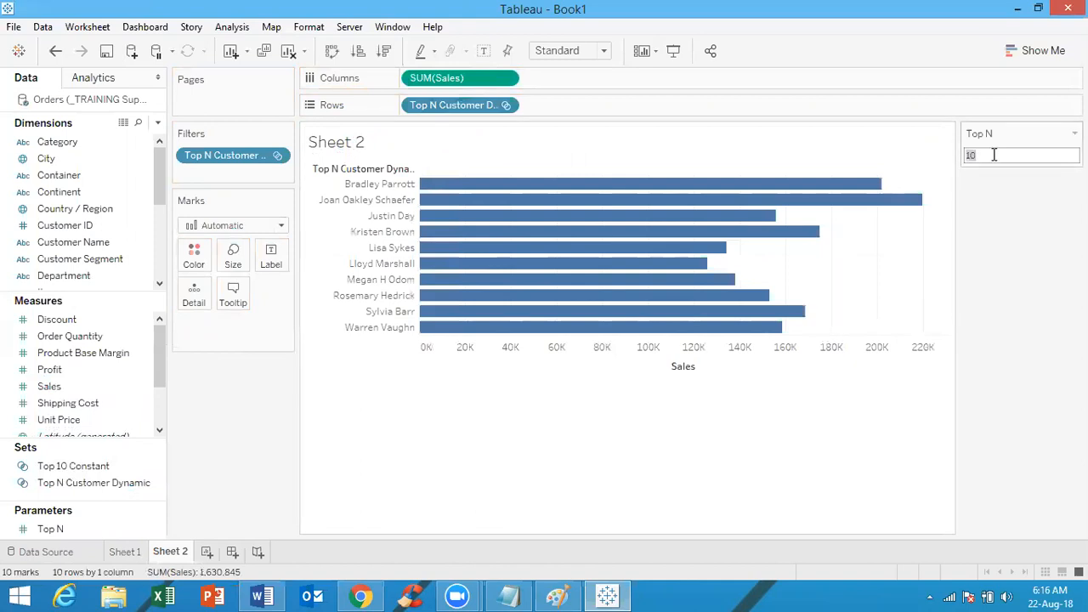
Try Top N values of 5, 15 and 20 on the Sheet 2 chart
text(5)
key(Return)
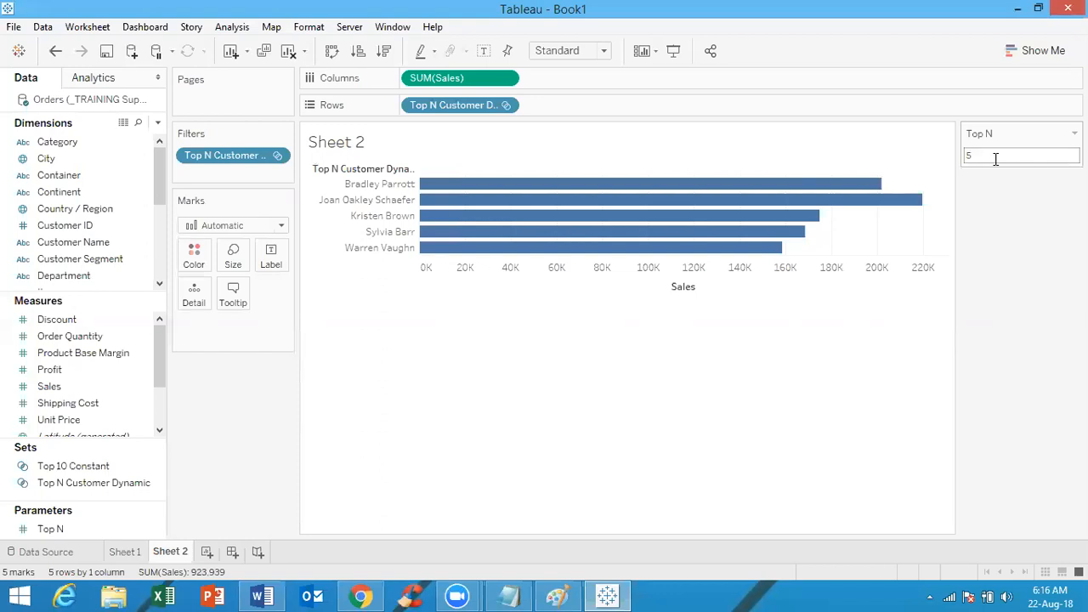
double_click(995, 159)
text(15)
key(Return)
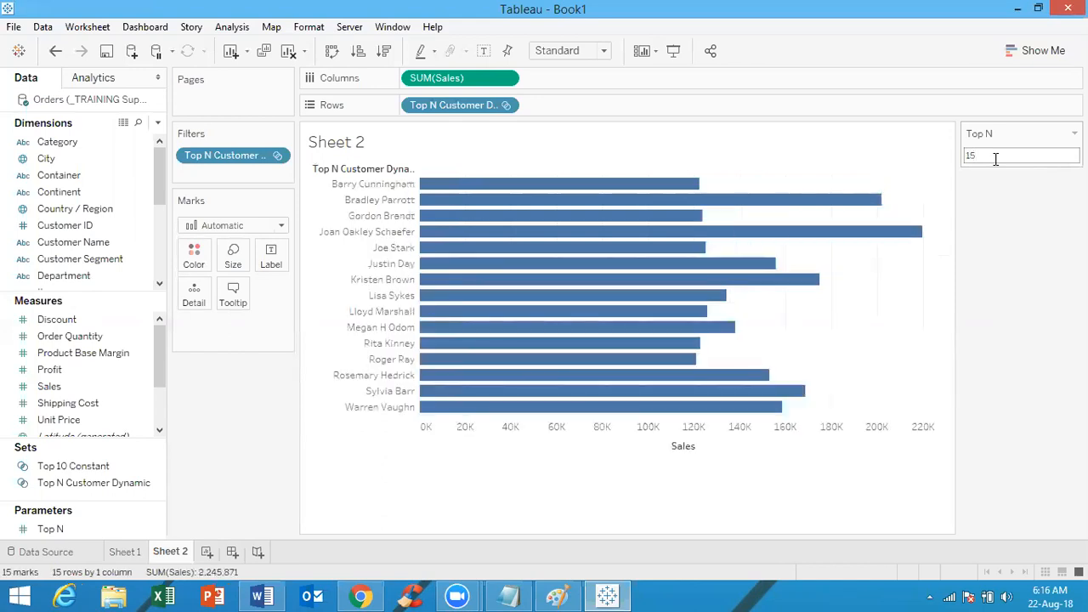
double_click(995, 159)
text(1)
key(BackSpace)
text(20)
key(Return)
Set the Top N parameter to 7 so only seven customers are charted
double_click(995, 159)
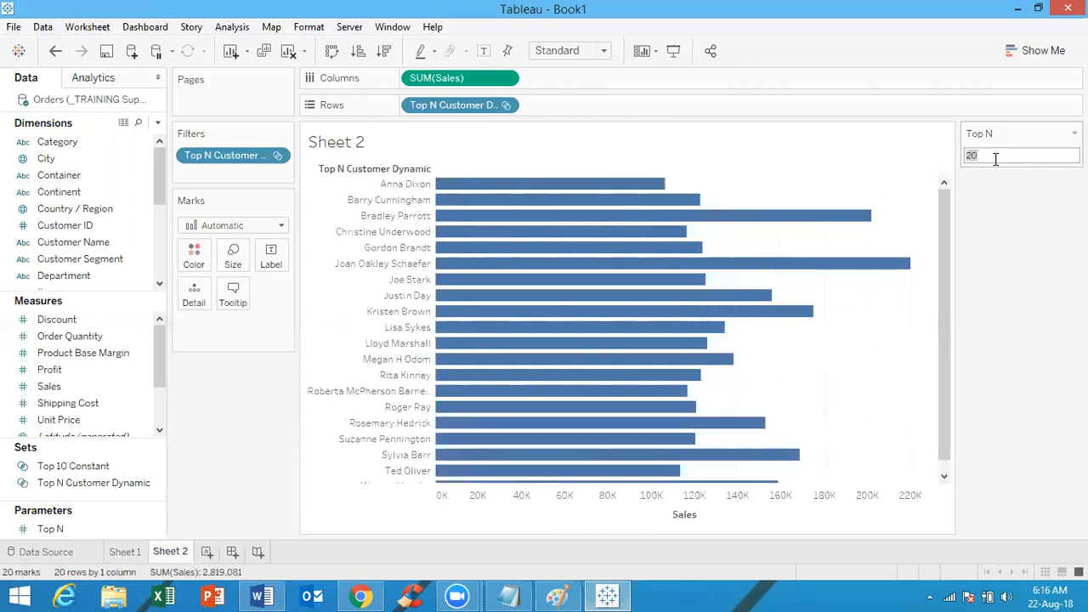
text(7)
key(Return)
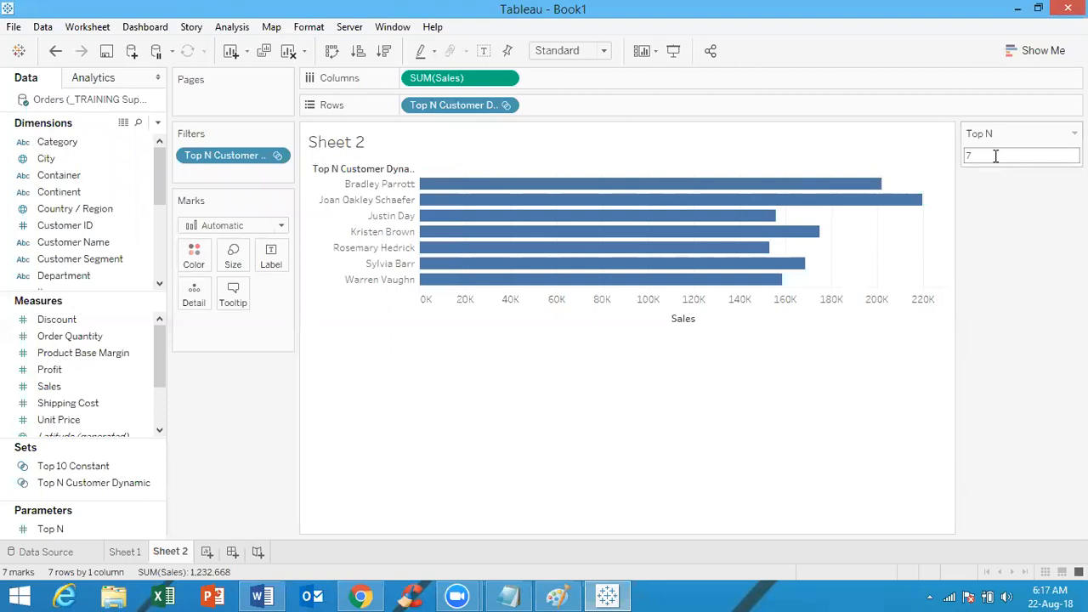
mouse_move(693, 221)
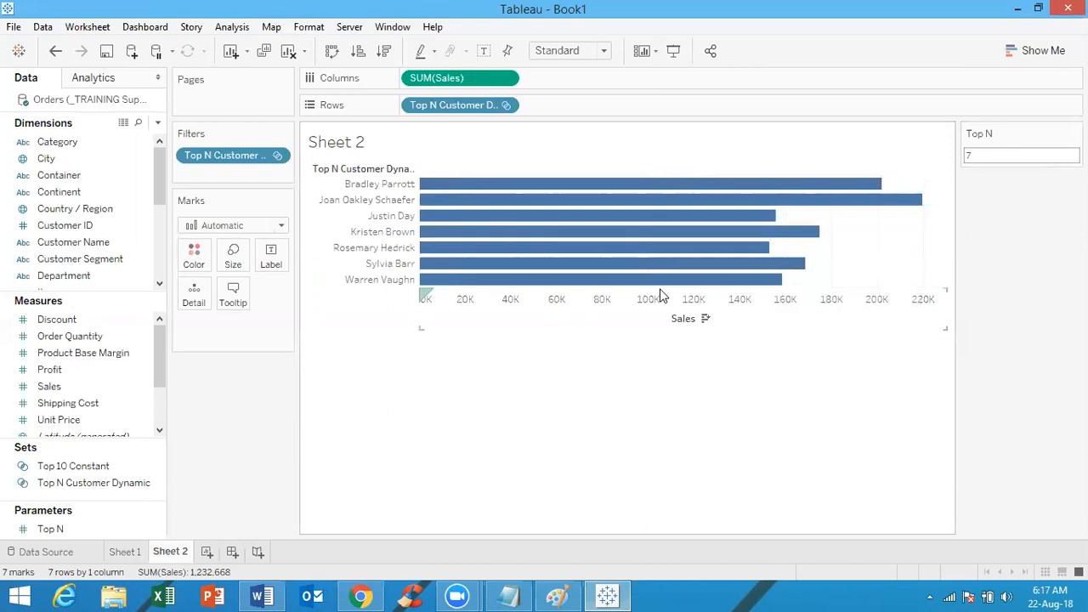
Sort the Top N customers by Sales descending, glance at Sheet 1, and return to Sheet 2
click(389, 52)
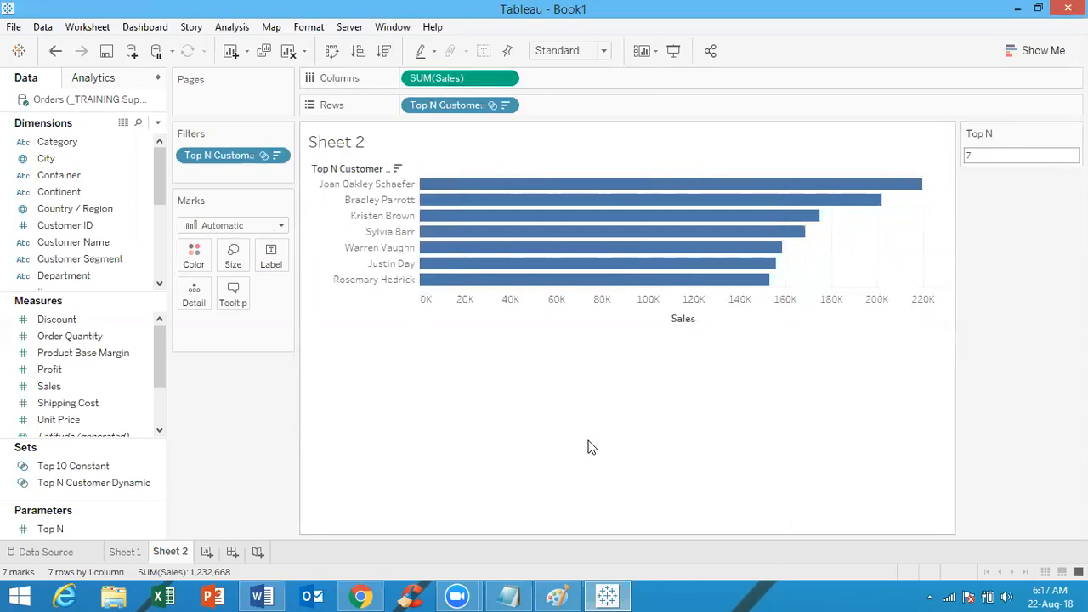
click(126, 552)
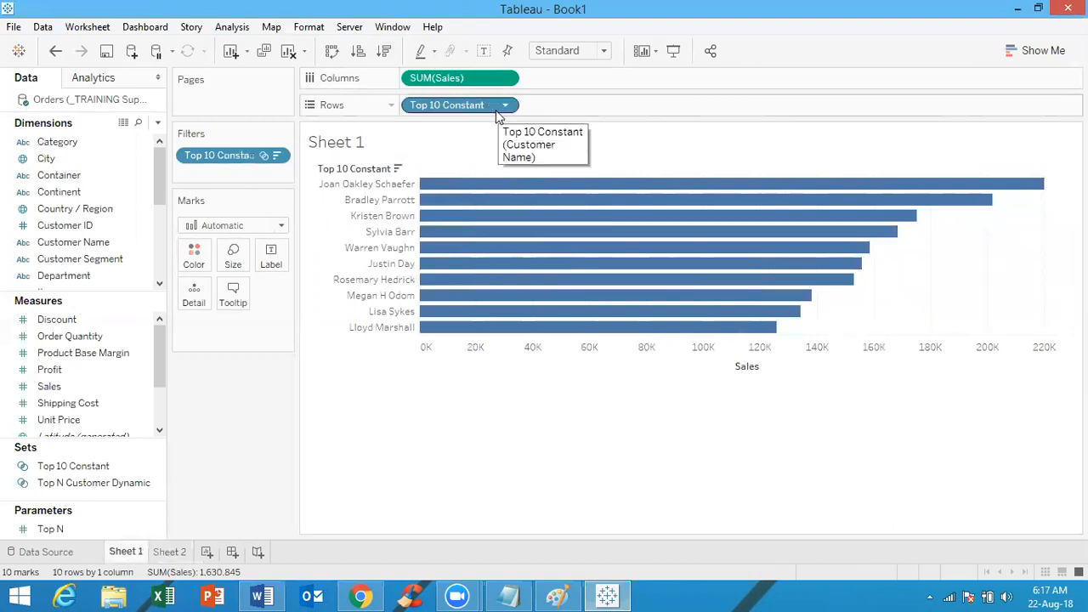
mouse_move(586, 319)
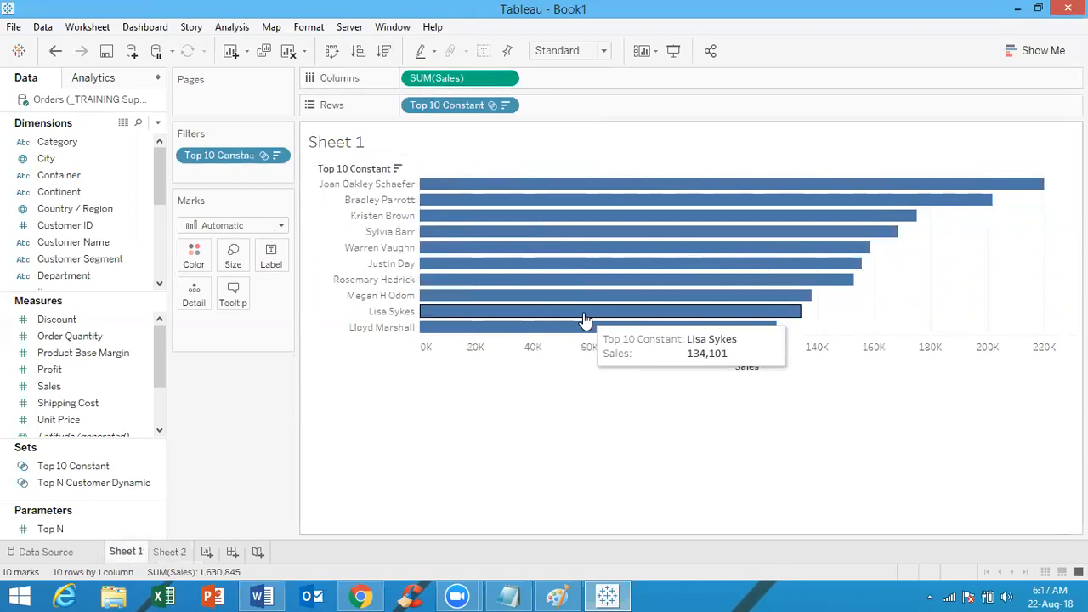
click(159, 554)
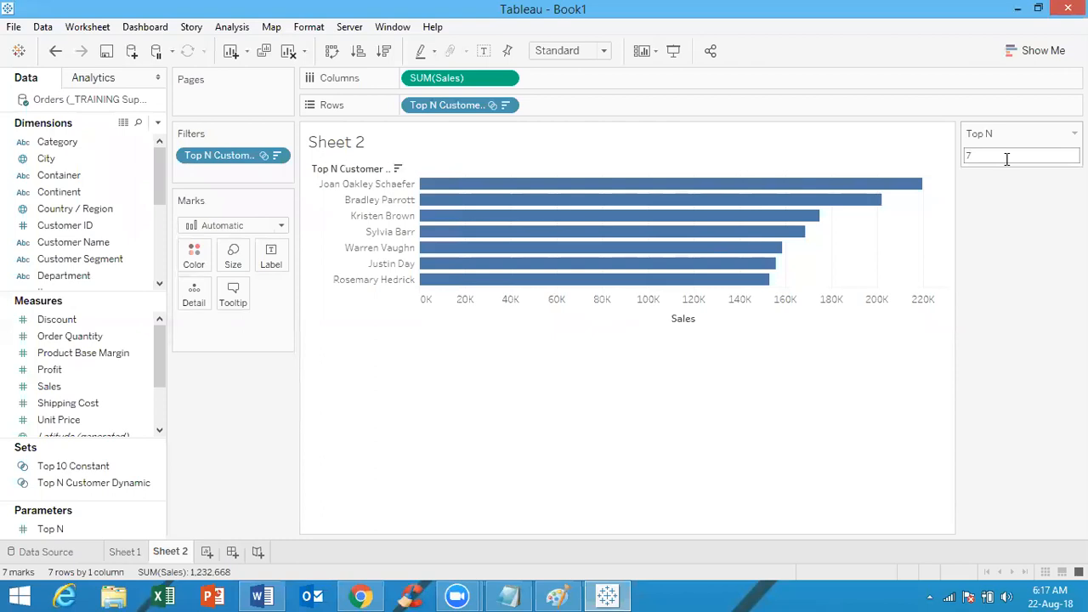
mouse_move(790, 233)
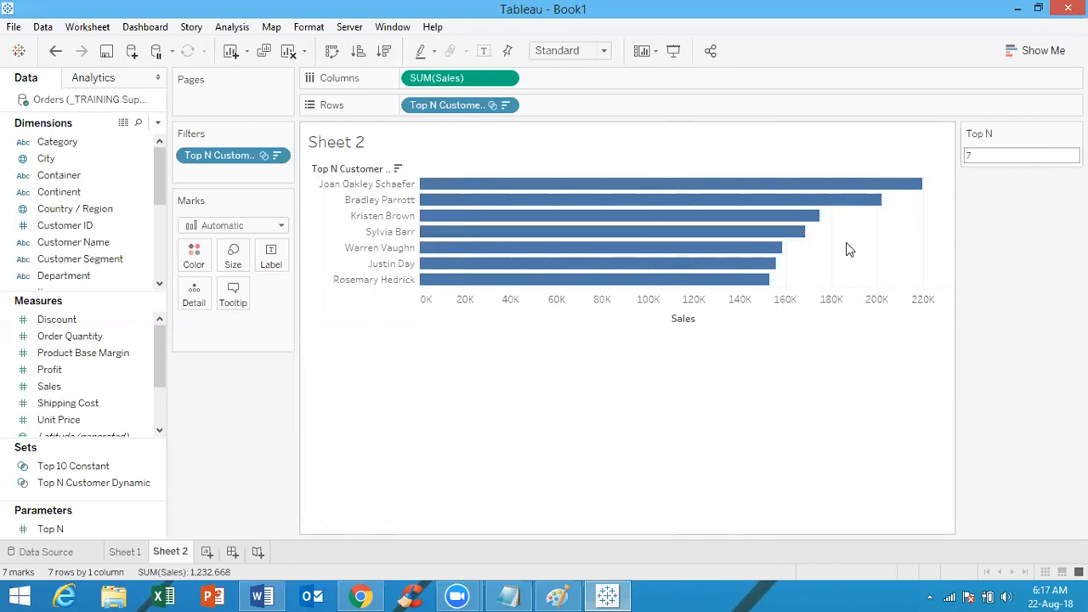
click(1010, 154)
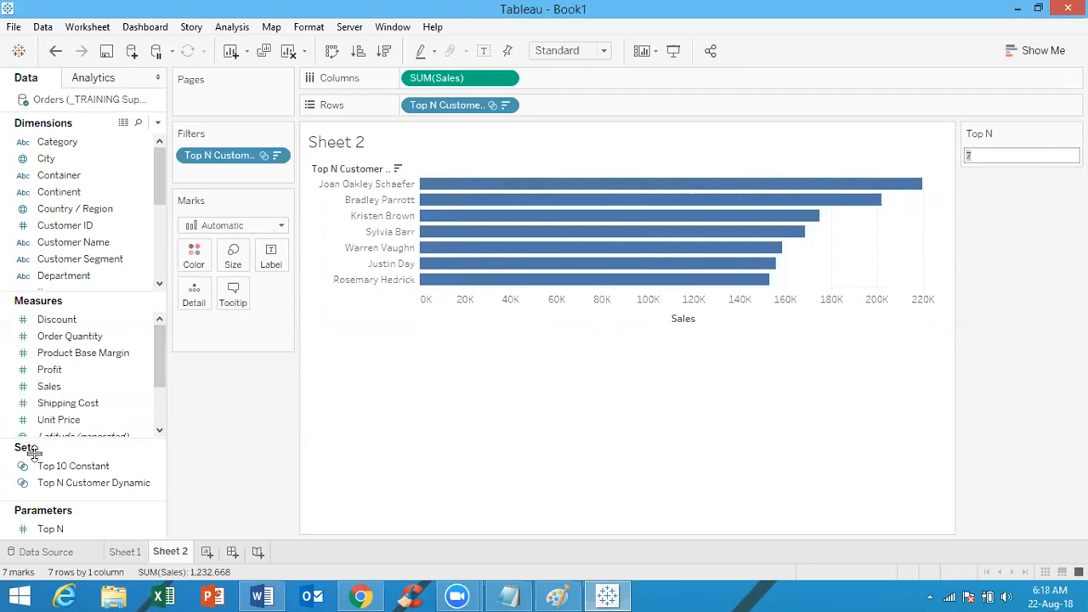
click(47, 529)
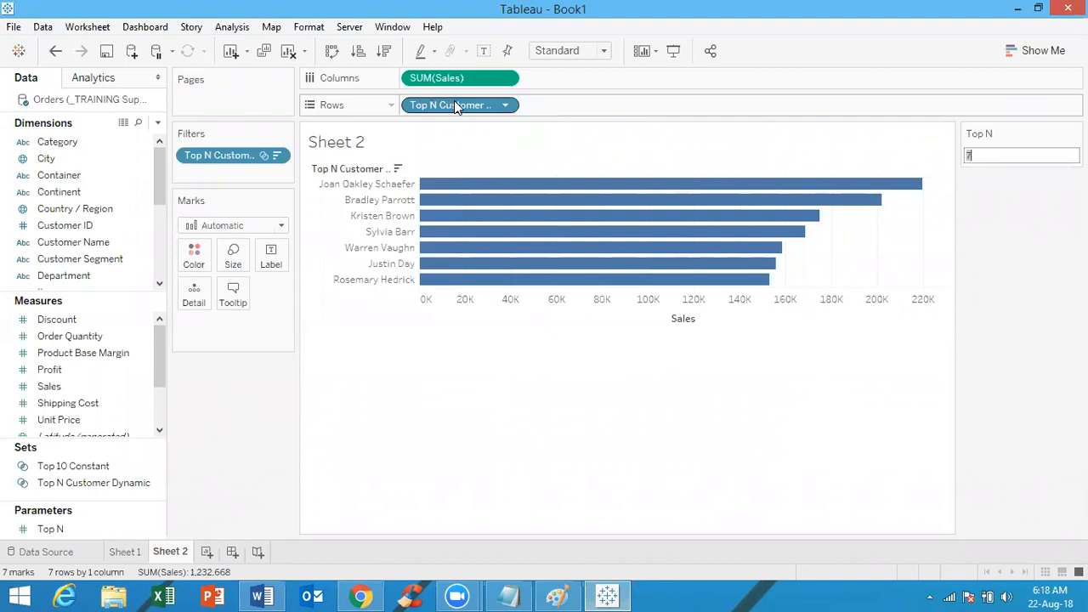
Switch the set pill to Show In/Out of Set, then back to Show Members in Set
click(505, 105)
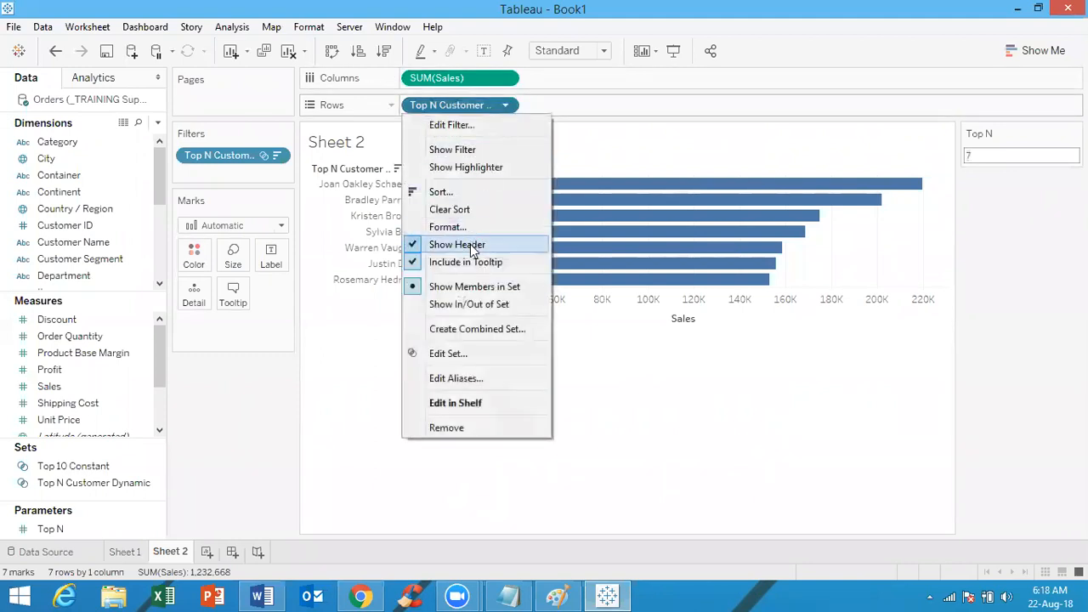
click(454, 306)
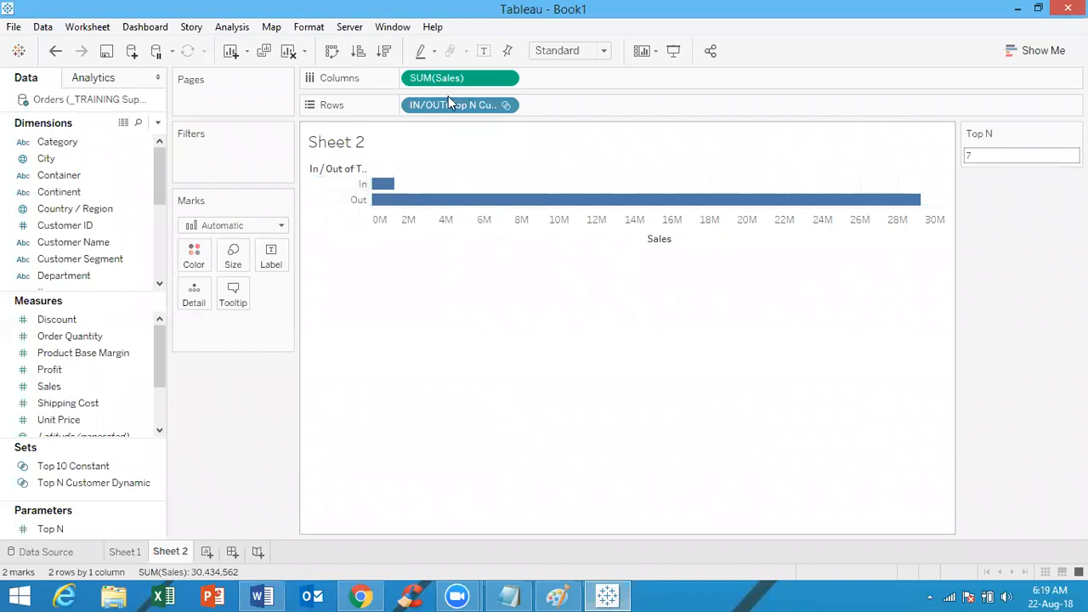
click(506, 106)
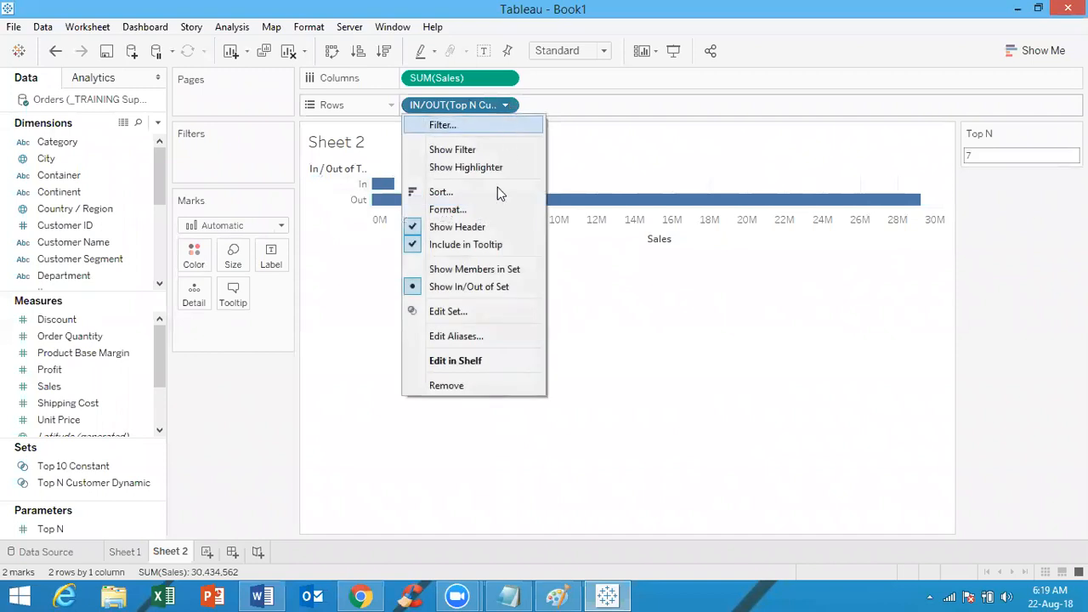
click(470, 270)
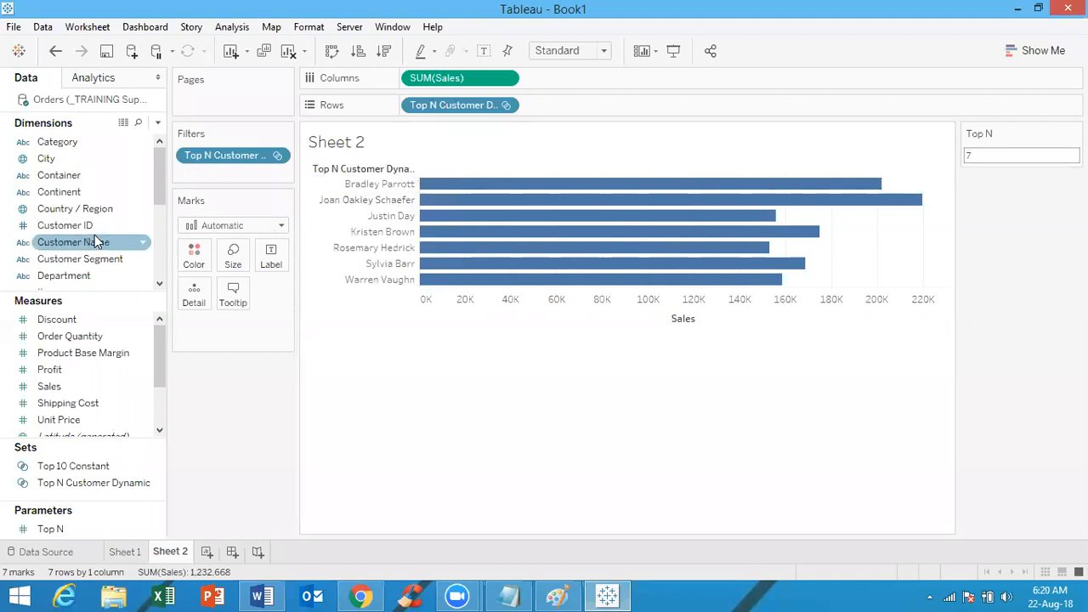
right_click(78, 179)
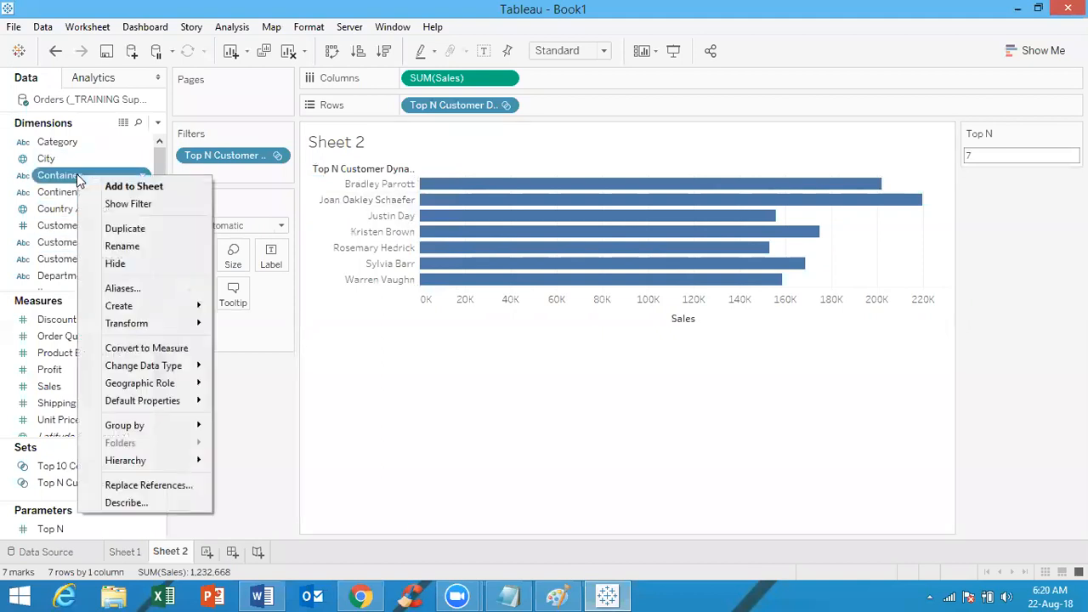
click(141, 291)
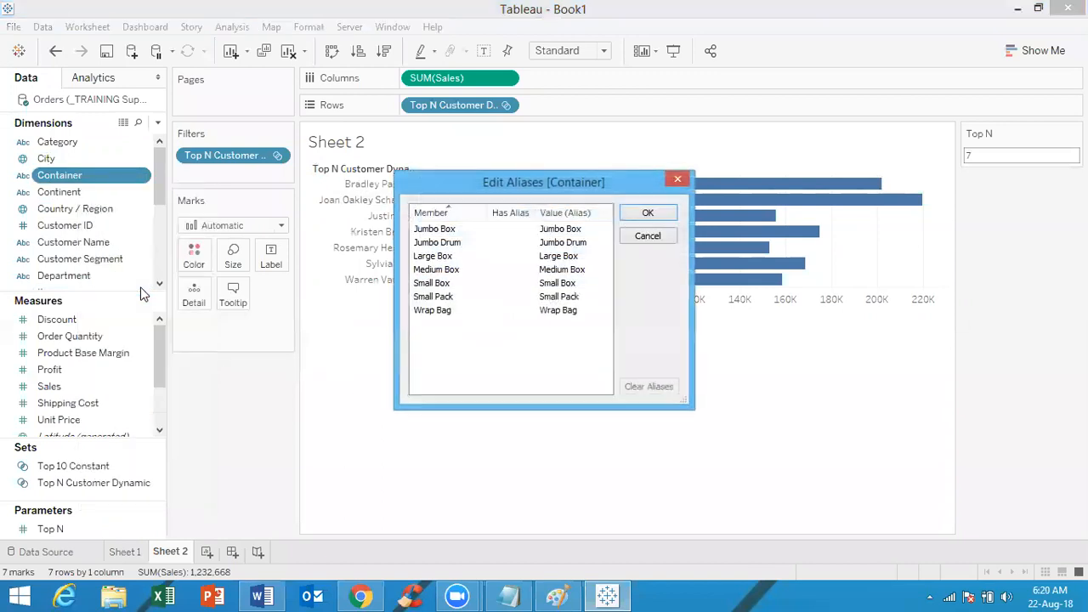
click(680, 183)
click(506, 106)
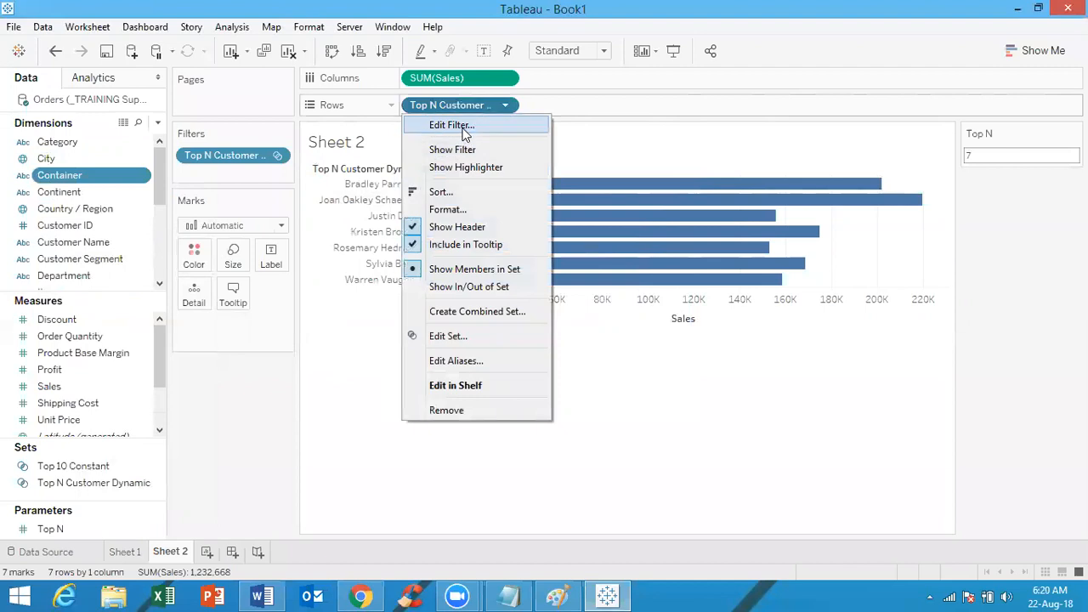
click(607, 369)
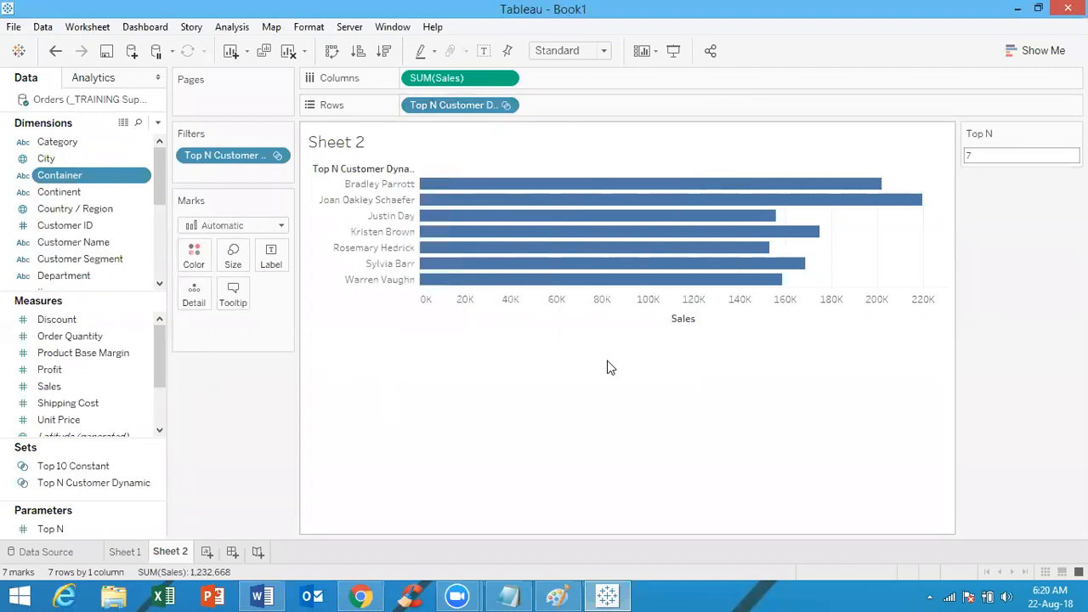
right_click(124, 473)
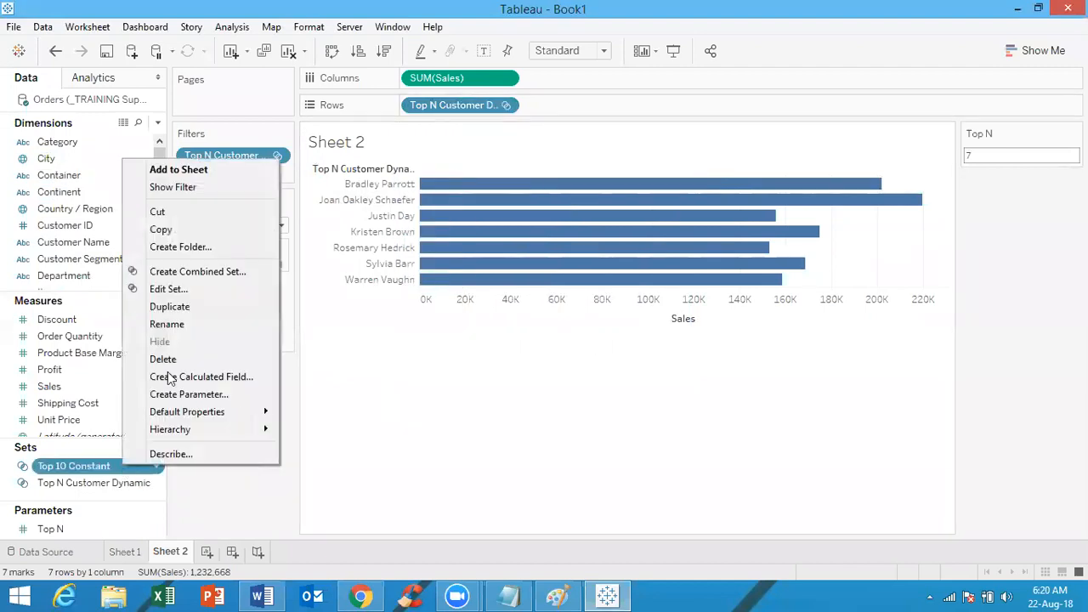
click(168, 289)
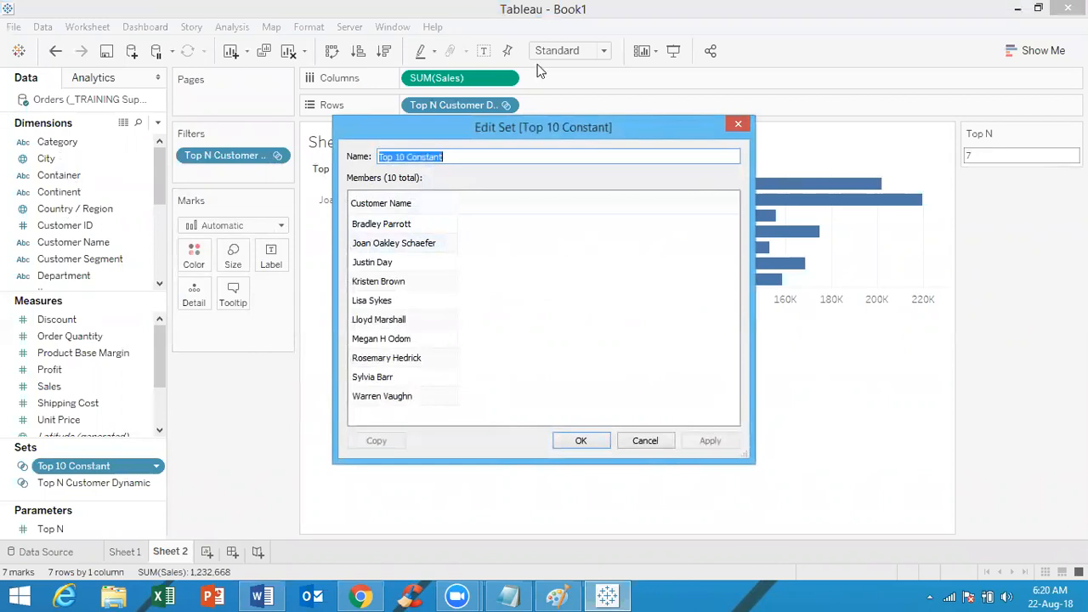
click(739, 125)
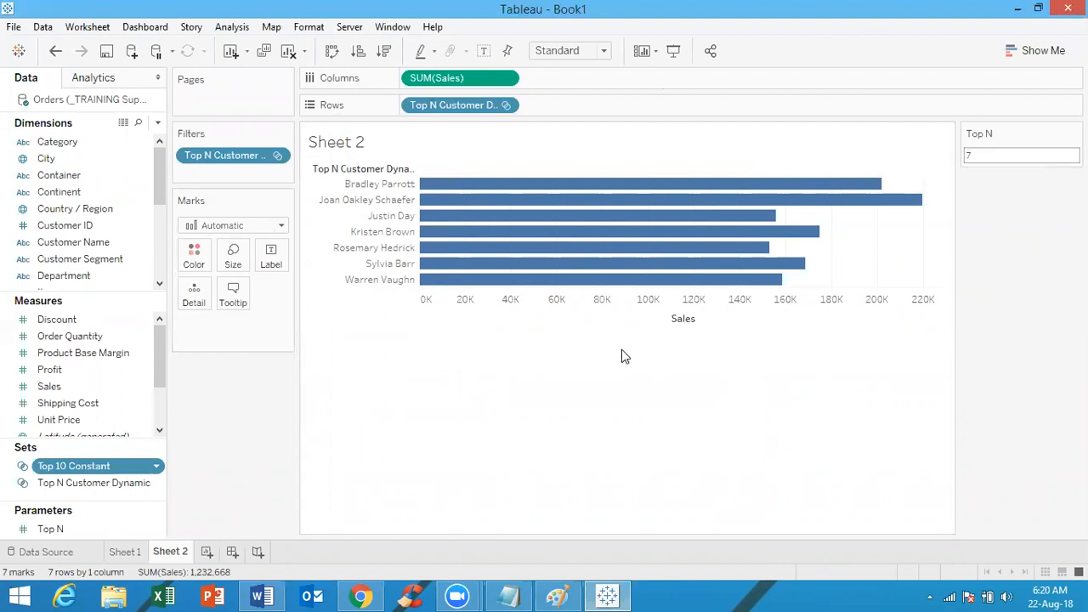
click(141, 551)
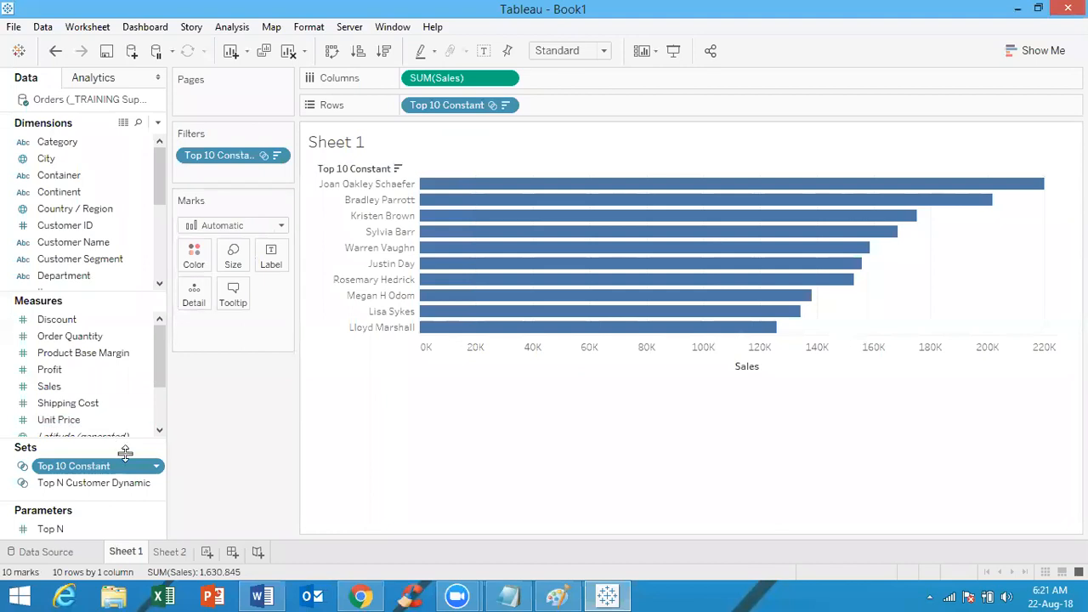
click(158, 468)
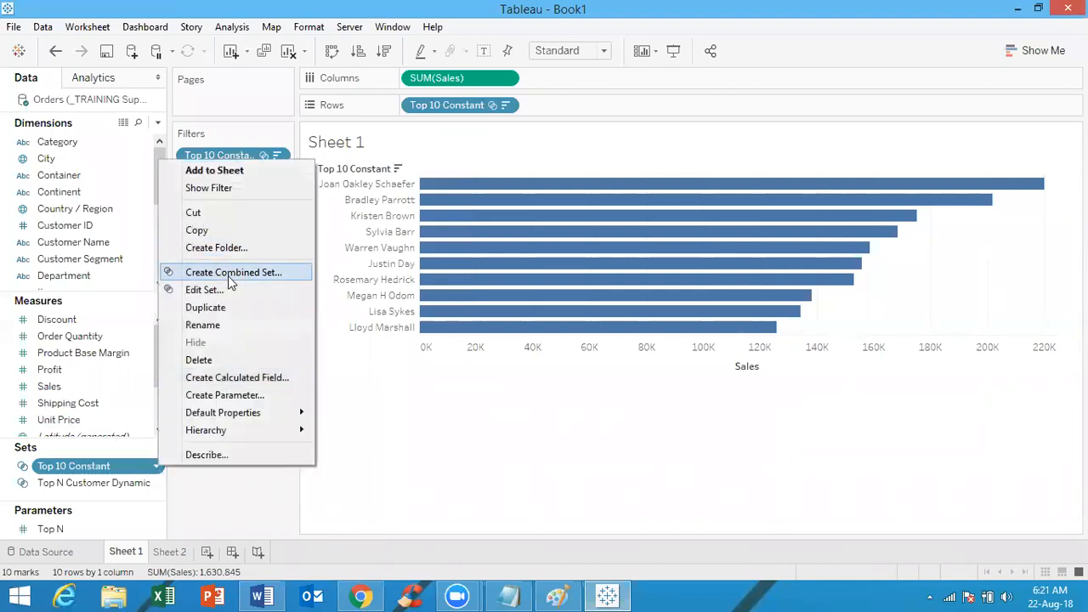
click(204, 290)
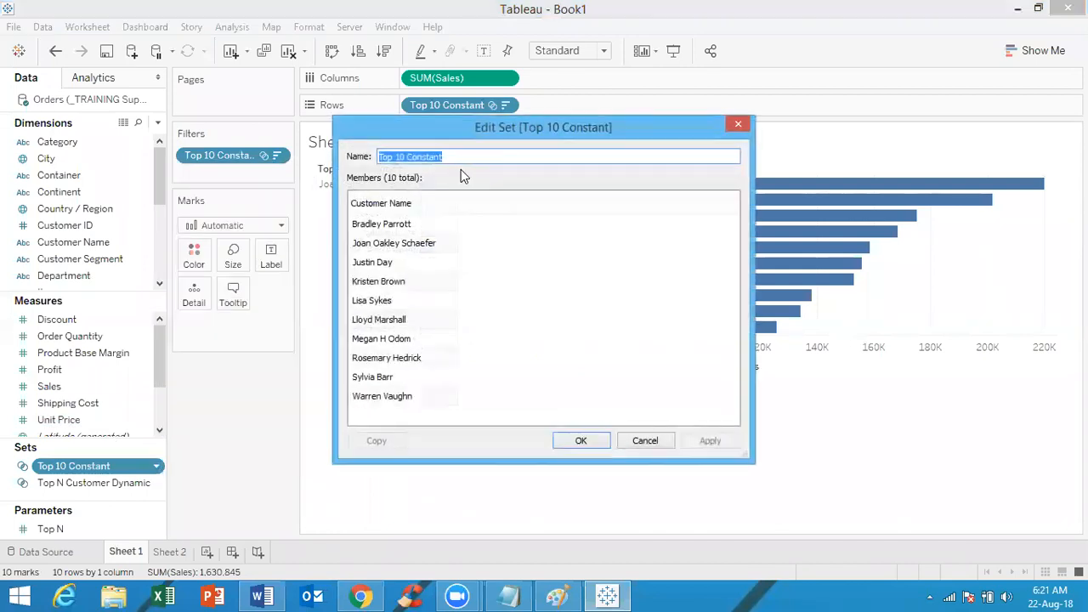
click(736, 126)
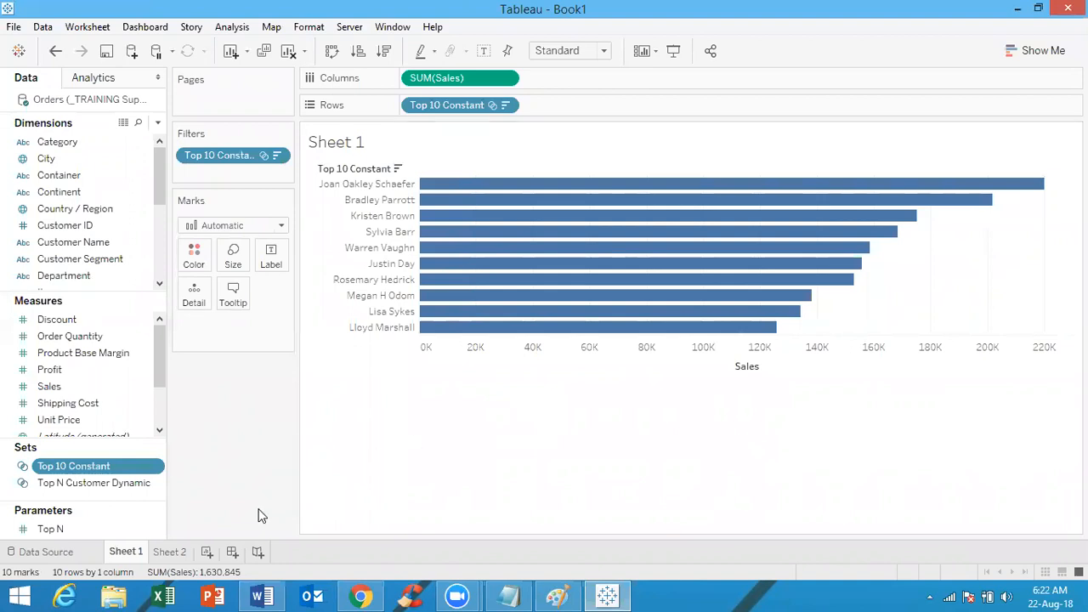
click(170, 552)
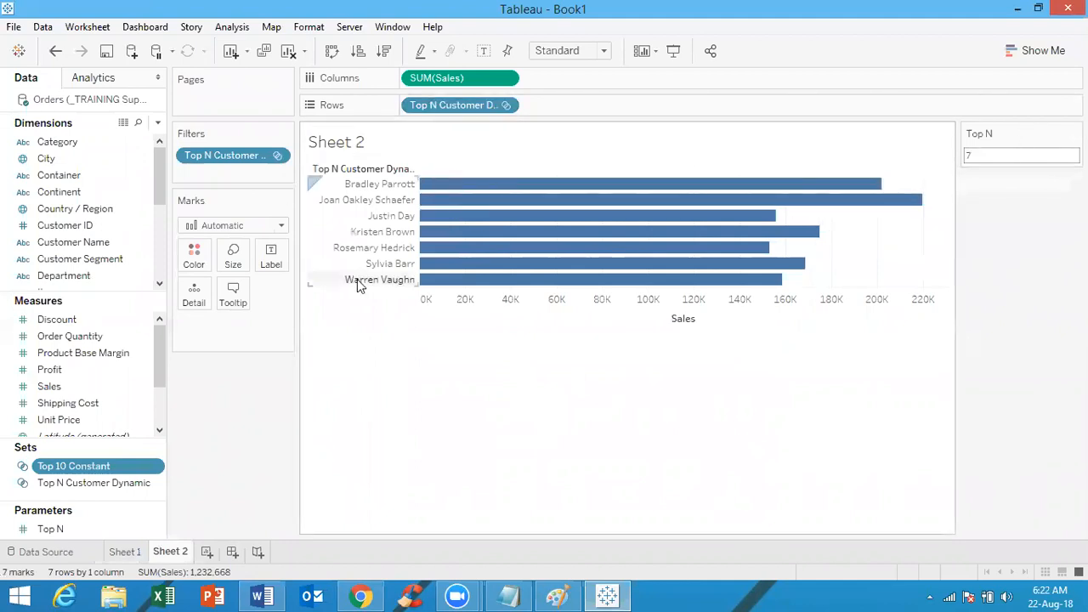
click(143, 487)
right_click(145, 492)
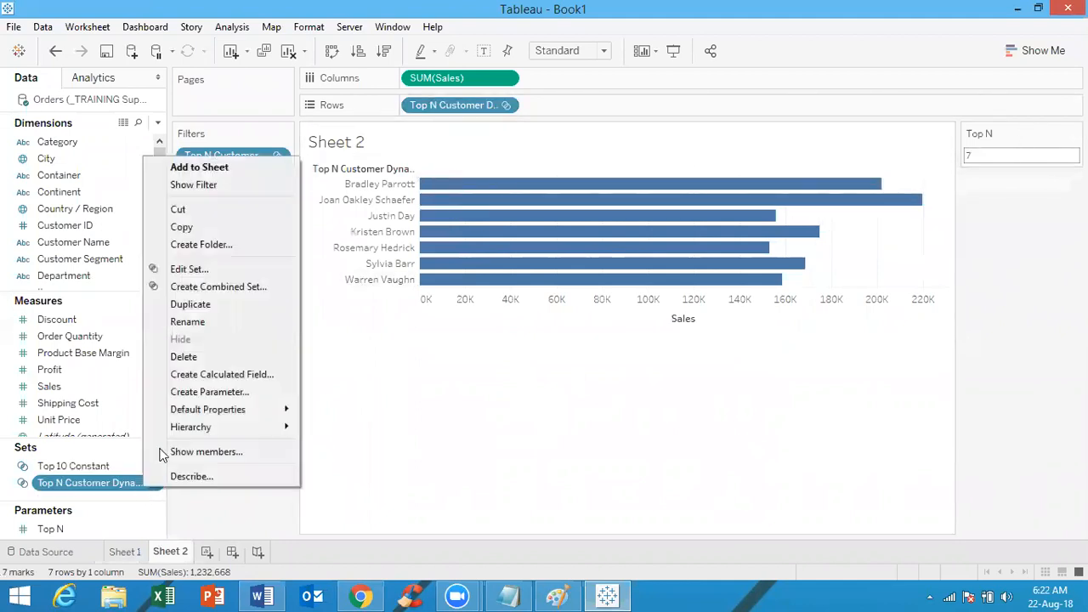
click(214, 275)
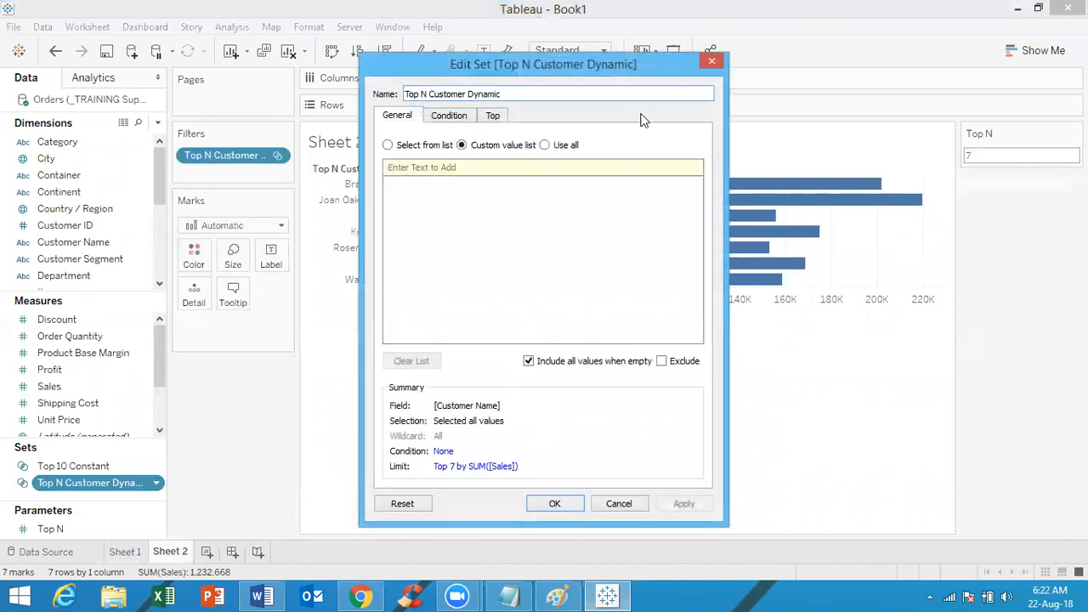
click(494, 116)
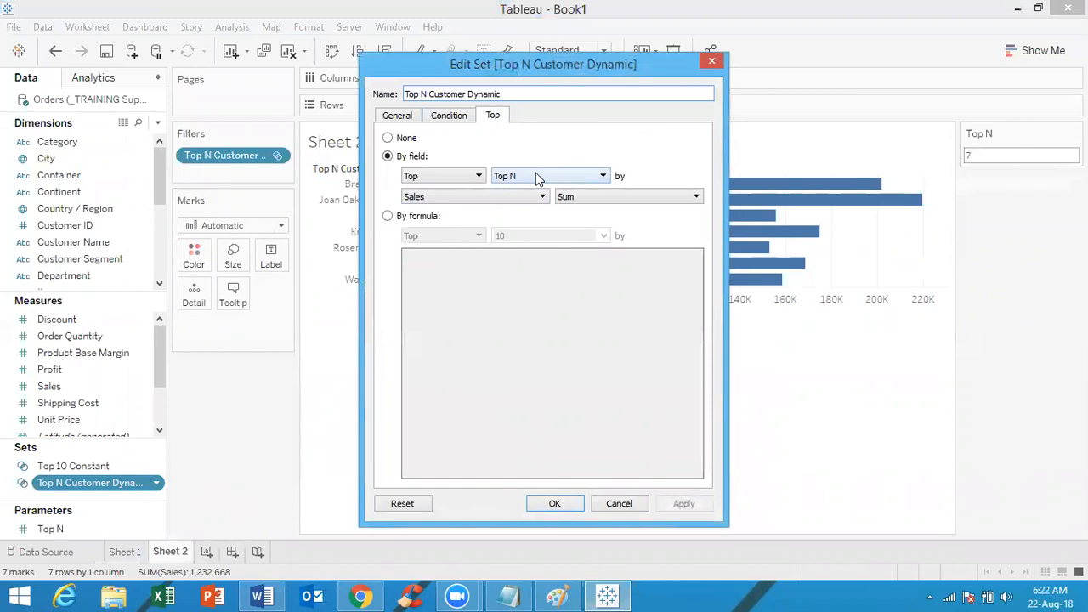
click(555, 504)
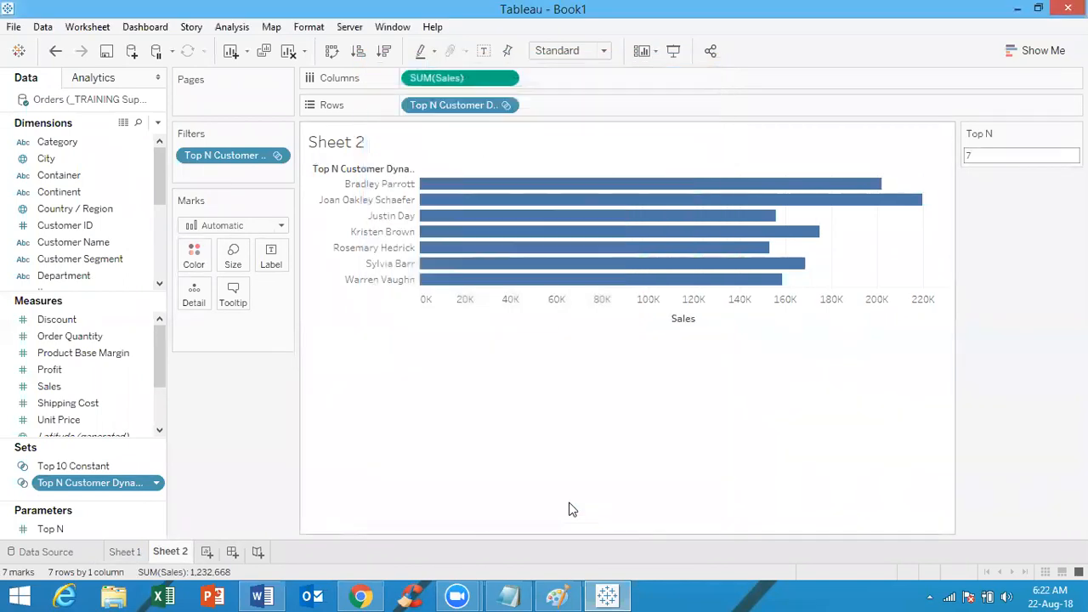
click(128, 551)
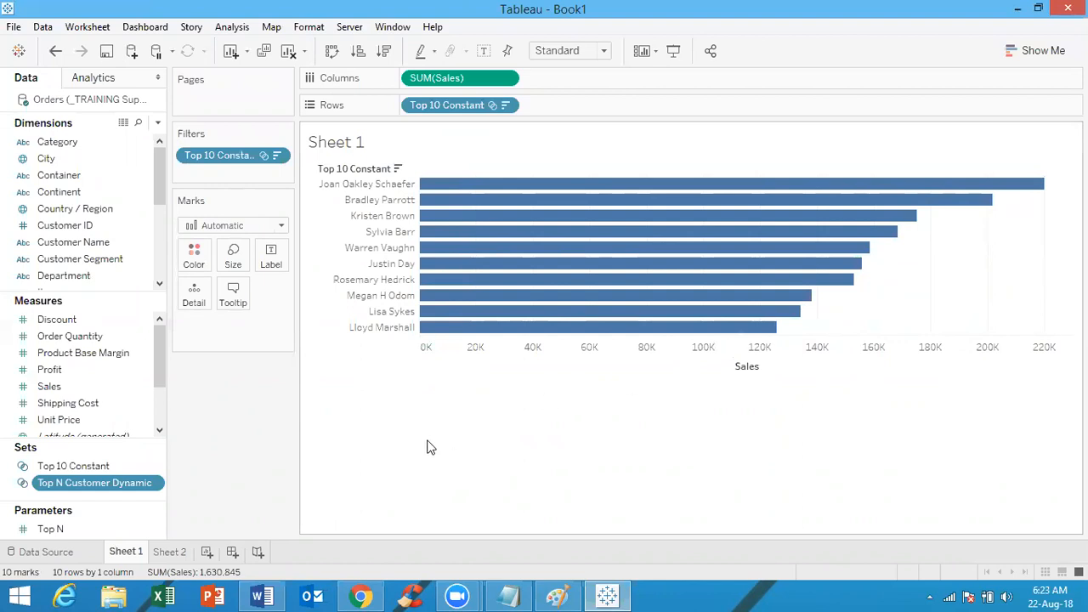
Return to the Top N chart on Sheet 2, then add a blank Sheet 3
click(167, 553)
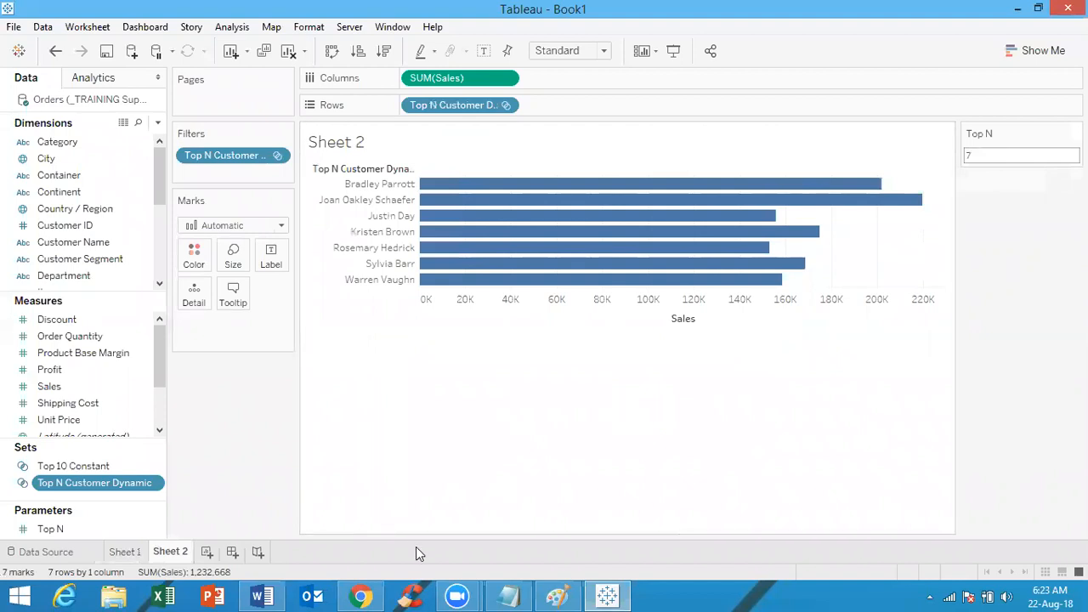
click(206, 553)
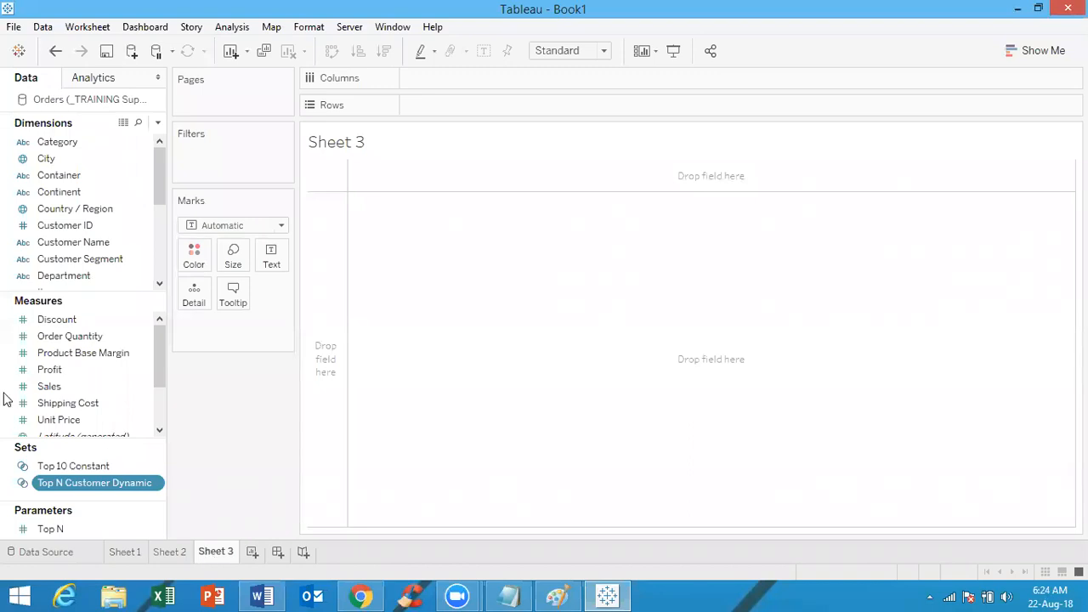
Start a Country / Region set with a By field condition on Sales
right_click(72, 210)
mouse_move(175, 319)
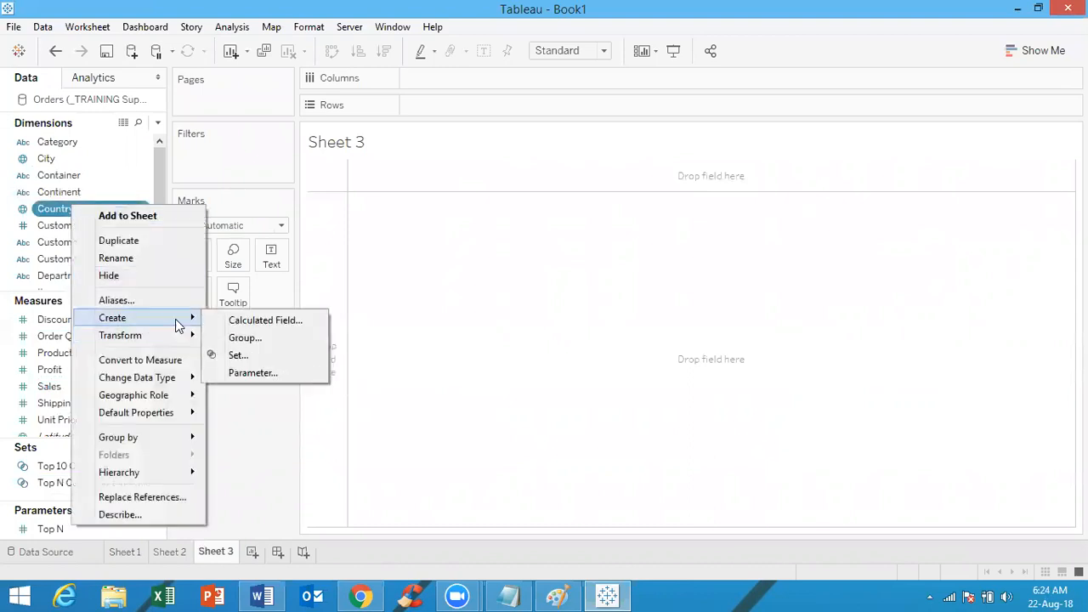
click(258, 352)
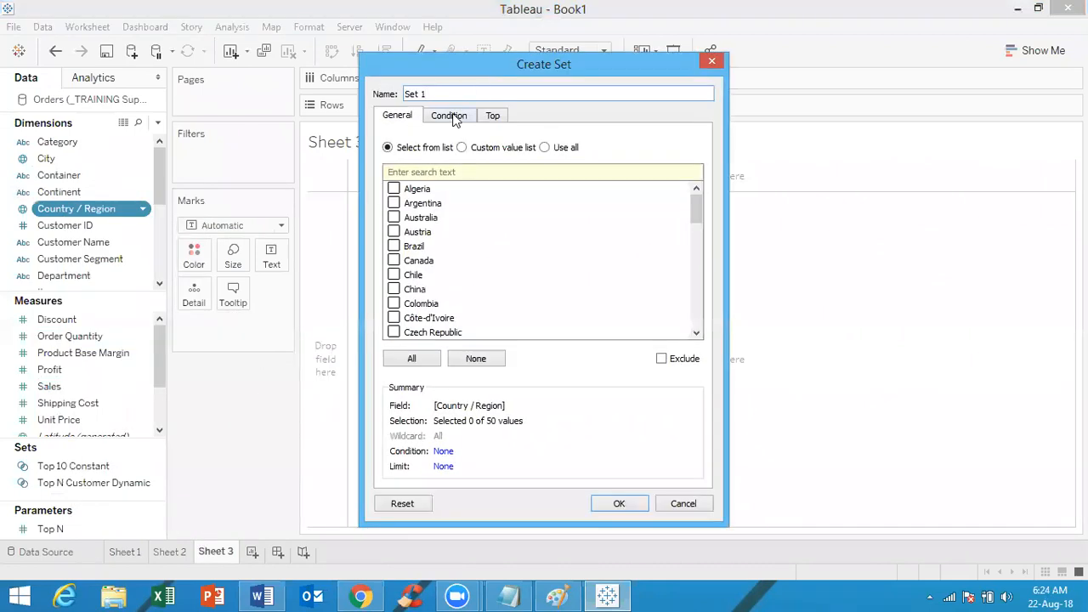
click(451, 116)
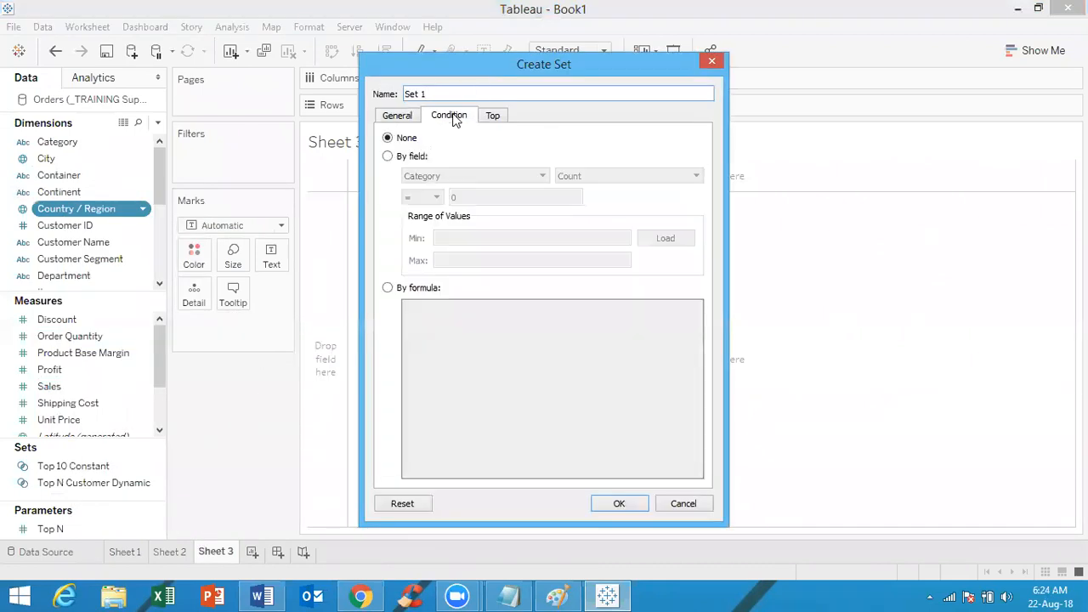
click(387, 158)
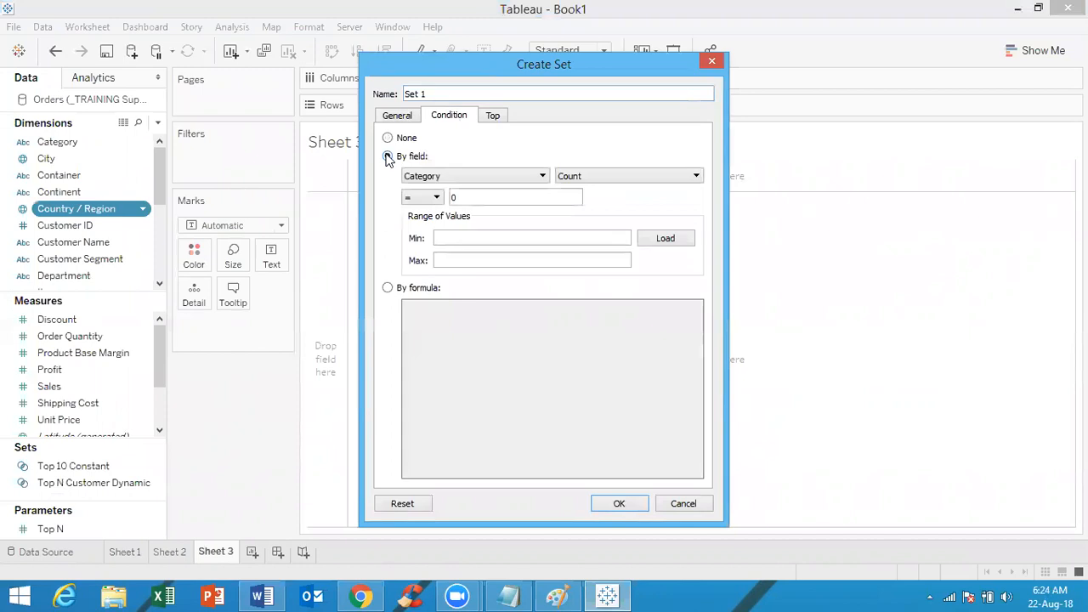
click(493, 174)
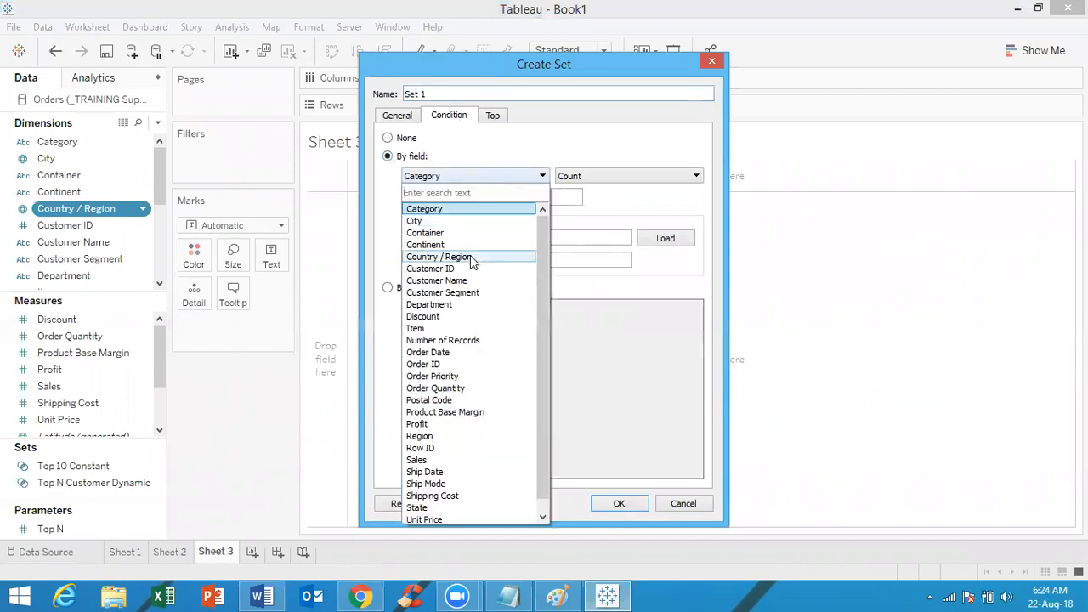
click(420, 460)
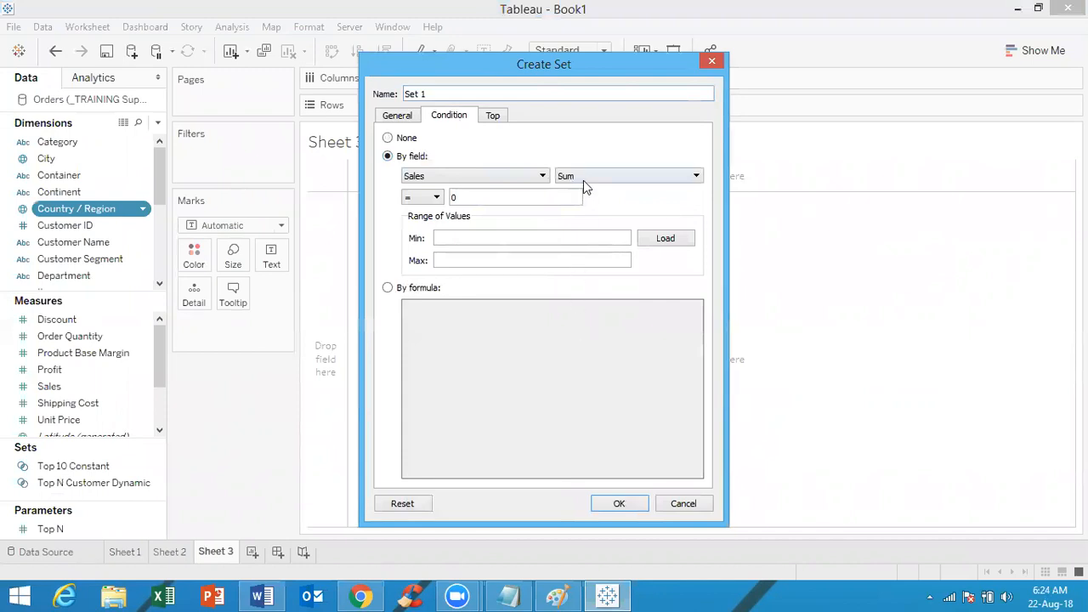
Make the condition Sum of Sales > 100000 and create Set 1
click(438, 199)
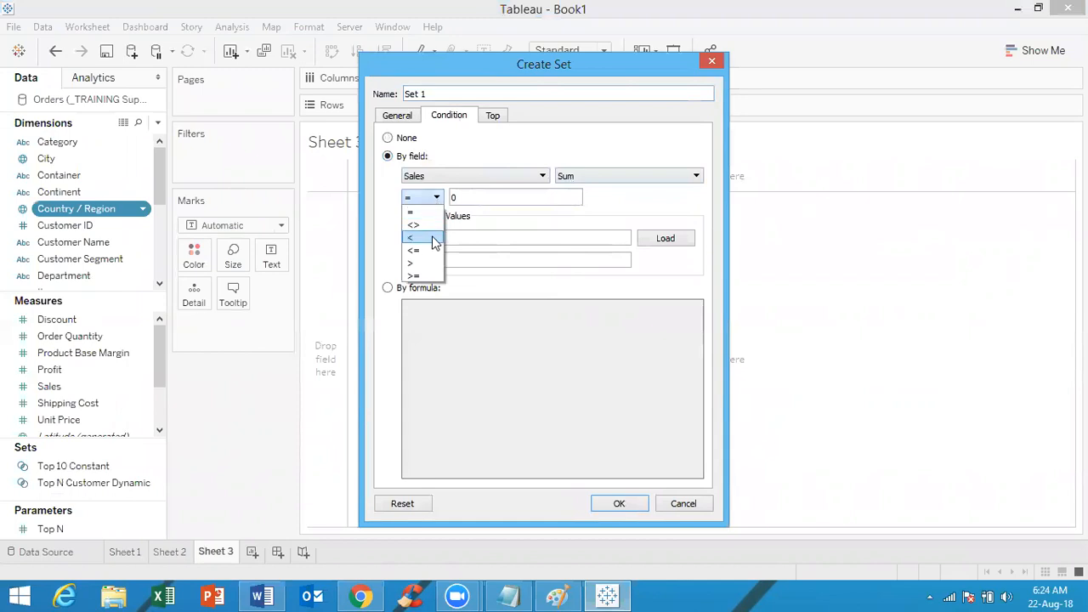
click(427, 266)
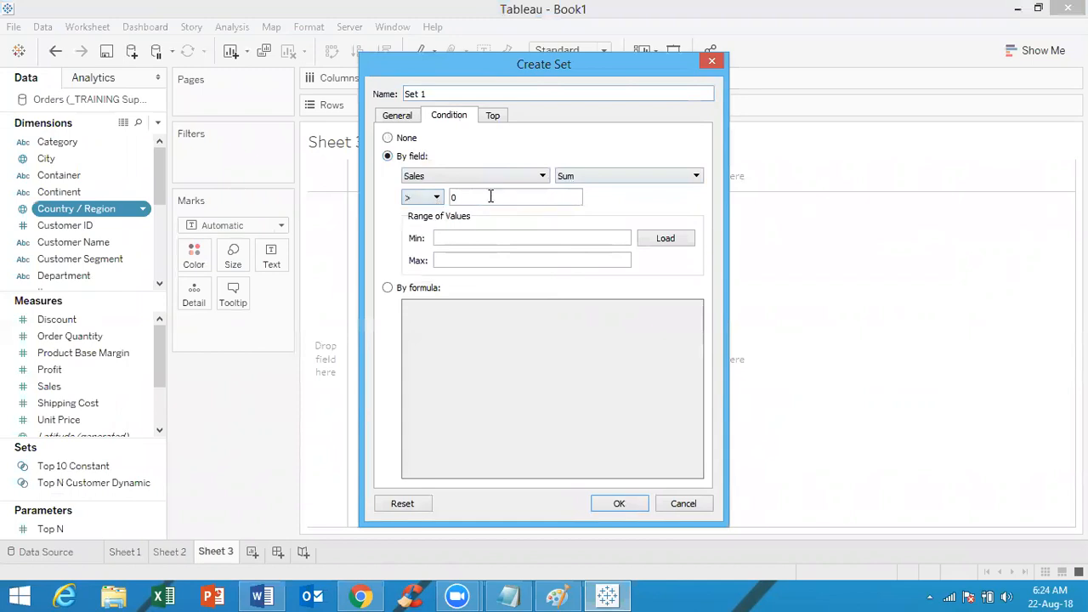
click(490, 197)
key(BackSpace)
text(100000)
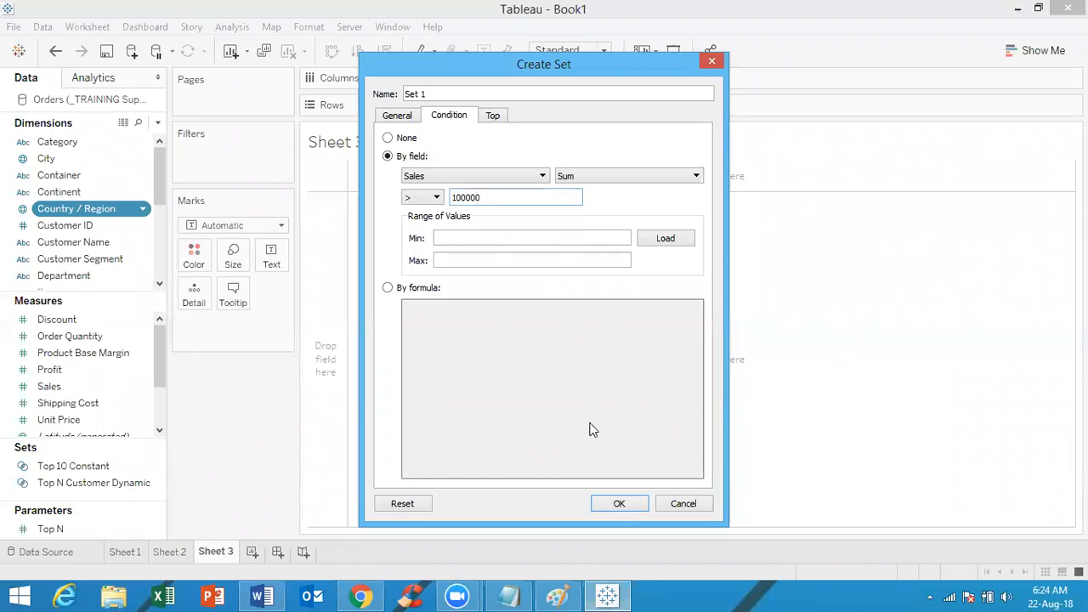
click(617, 505)
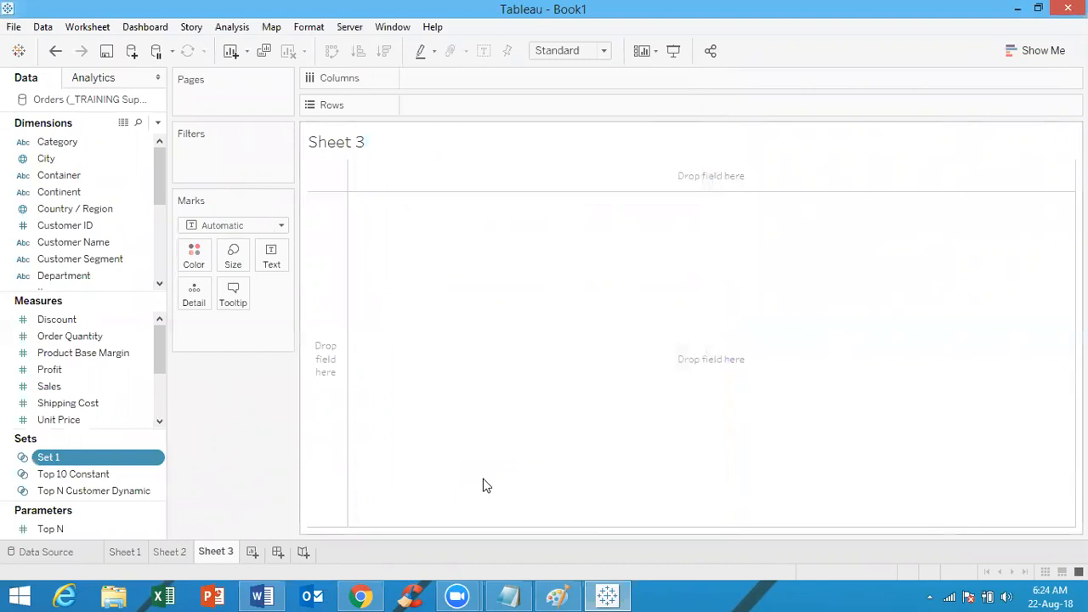
Rename Set 1 to 'Country sales>1L'
right_click(83, 459)
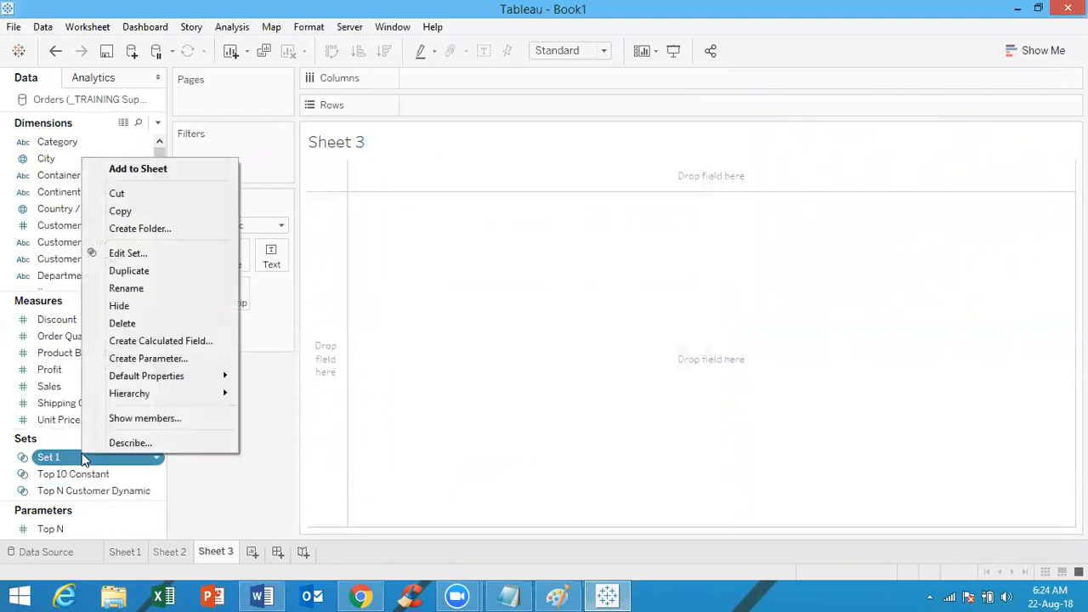
click(127, 289)
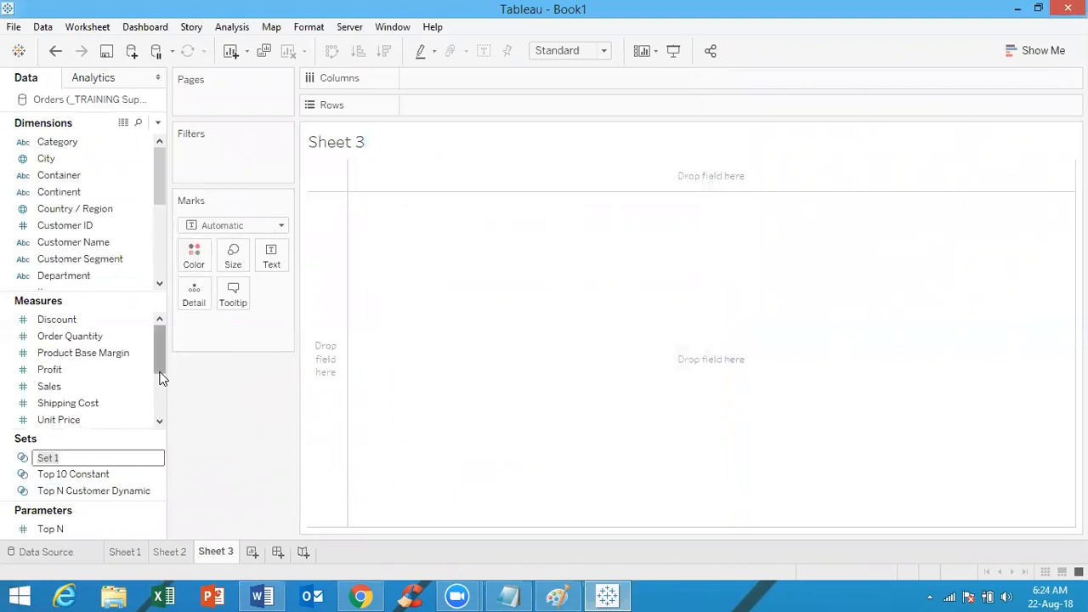
text(Country sales>1L)
key(Return)
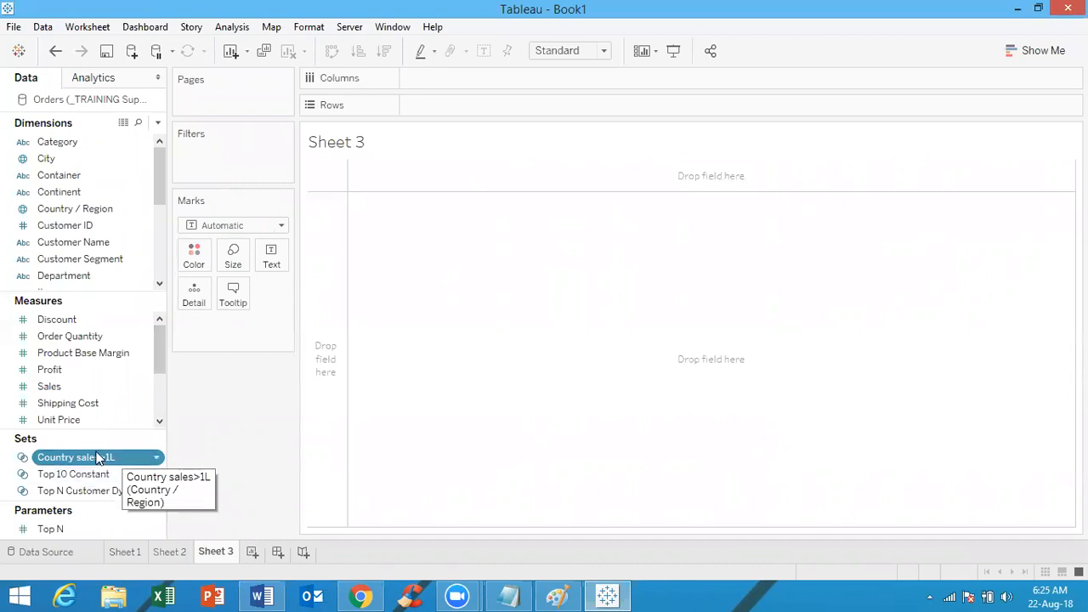
Put Country sales>1L on Rows, with Profit and Order Date on Columns
drag(114, 457, 464, 97)
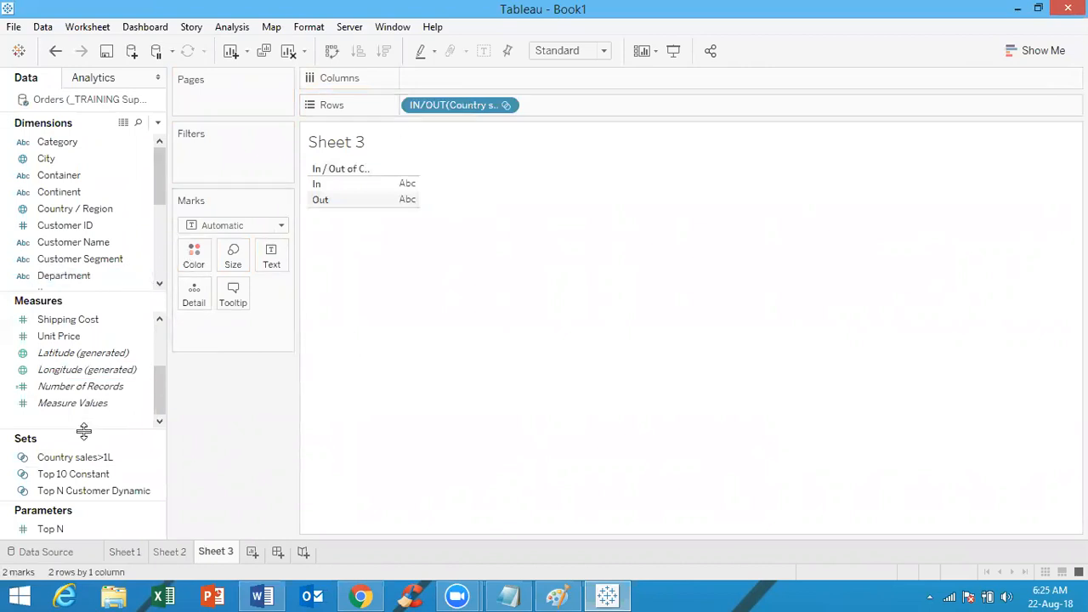
drag(82, 430, 82, 513)
click(75, 403)
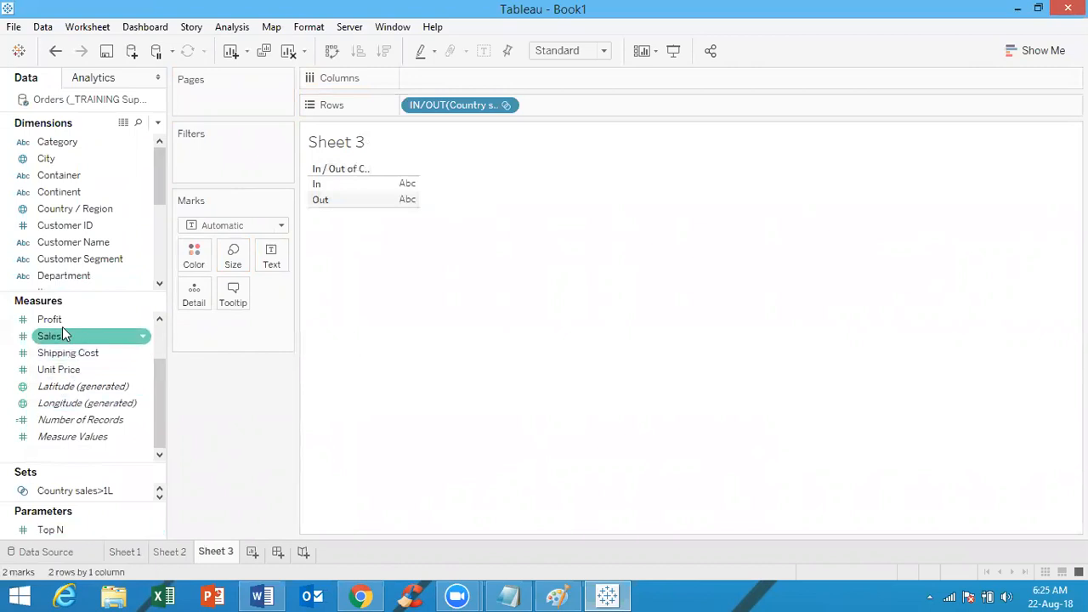
drag(62, 320, 460, 78)
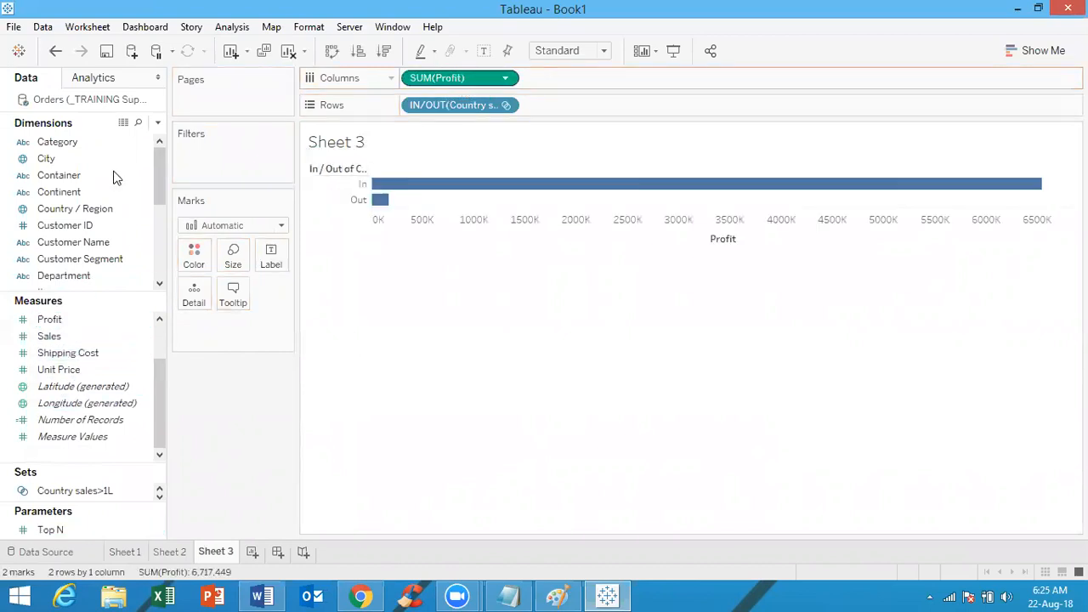
drag(155, 192, 156, 242)
click(102, 162)
drag(102, 163, 422, 82)
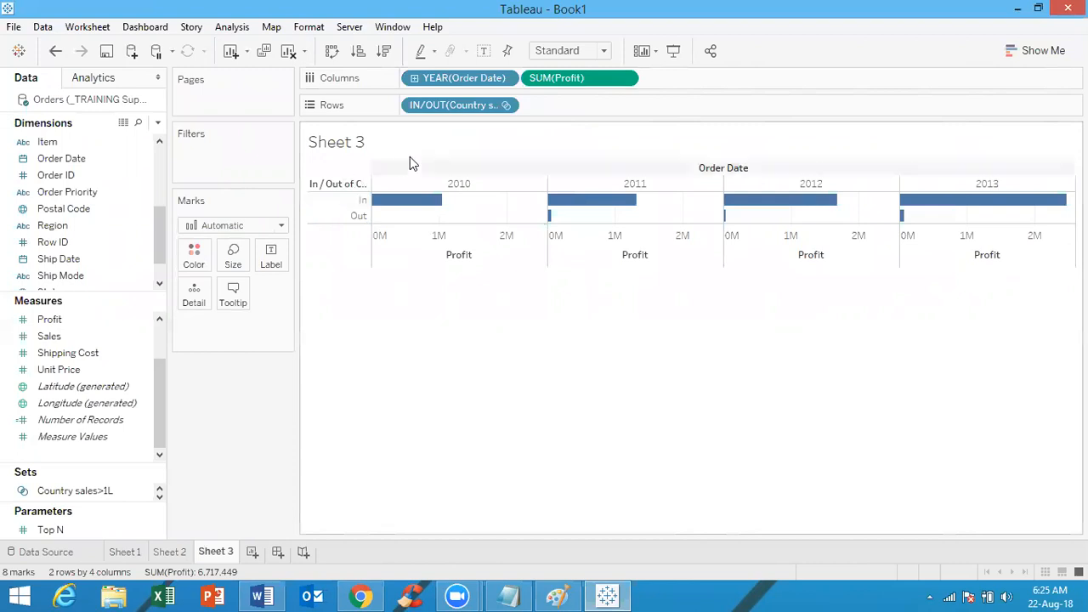
Show the Profit bars as percentage of each year's total via Analysis > Percentage Of > Pane
click(236, 28)
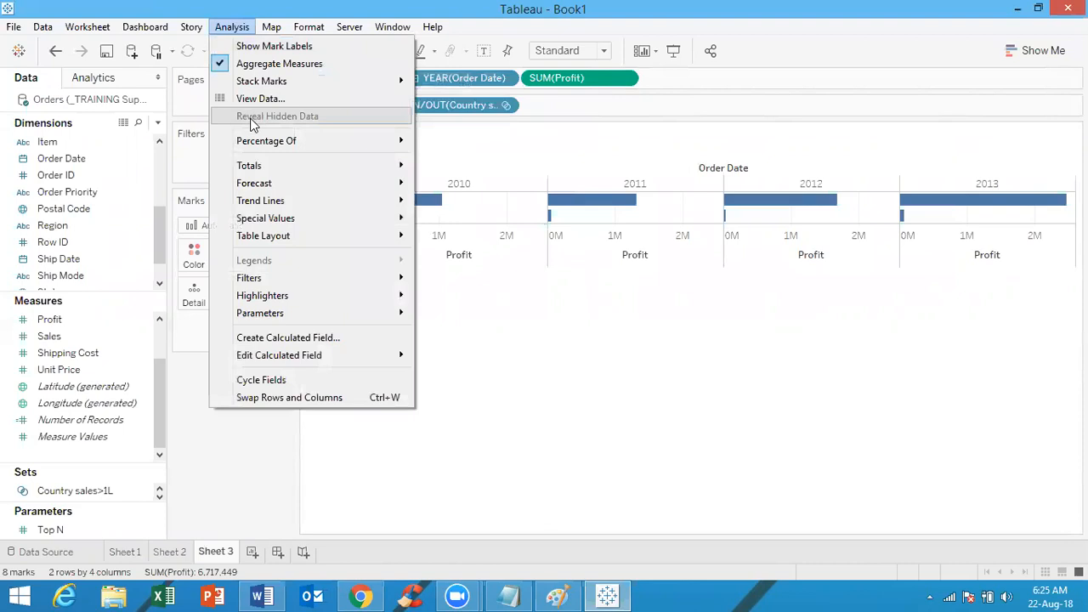
mouse_move(263, 147)
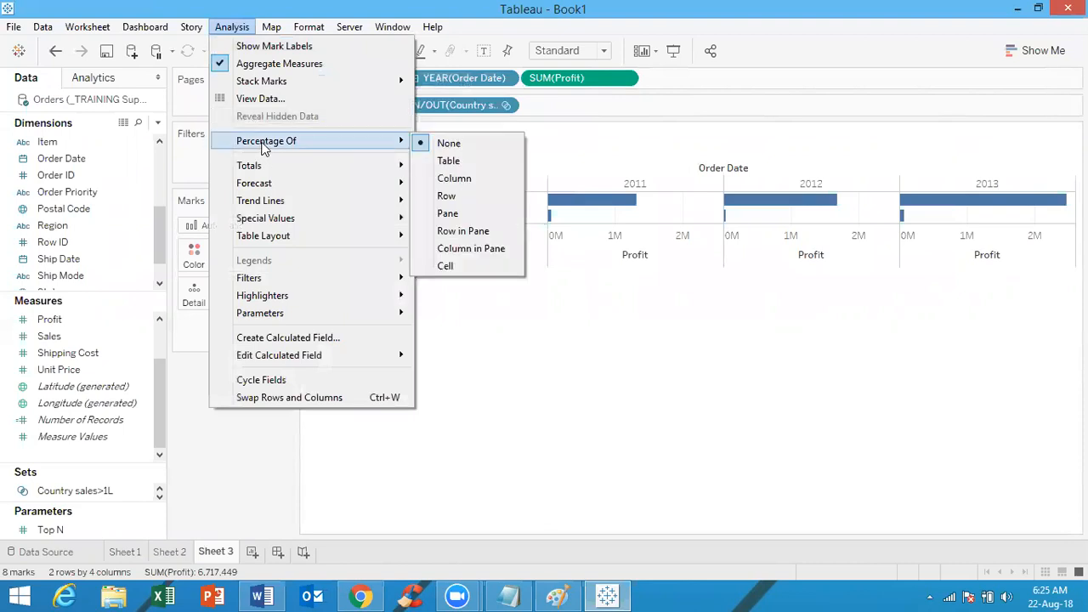
click(604, 437)
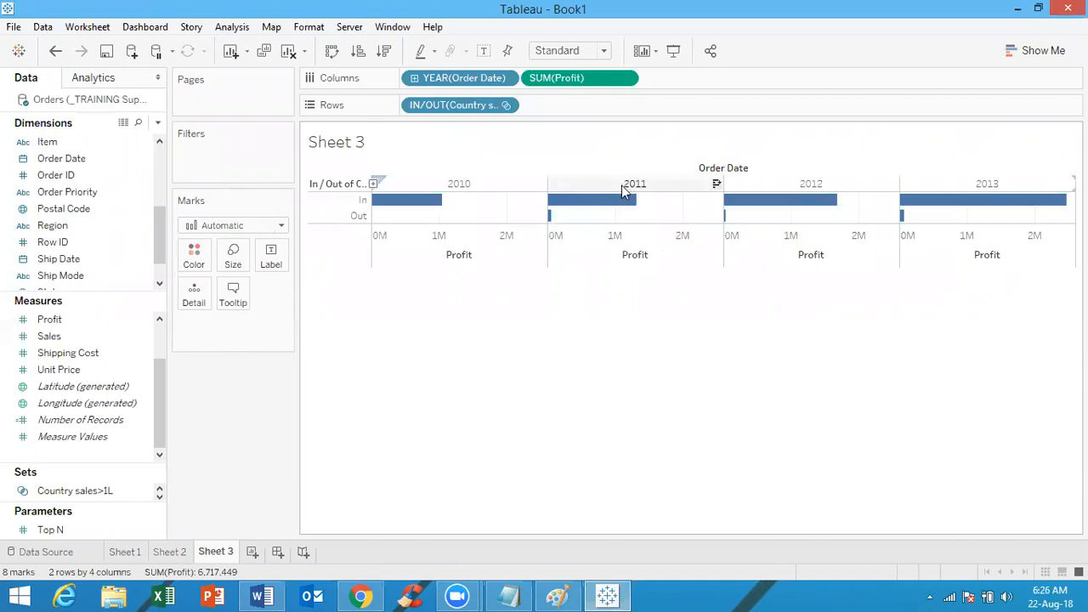
mouse_move(777, 202)
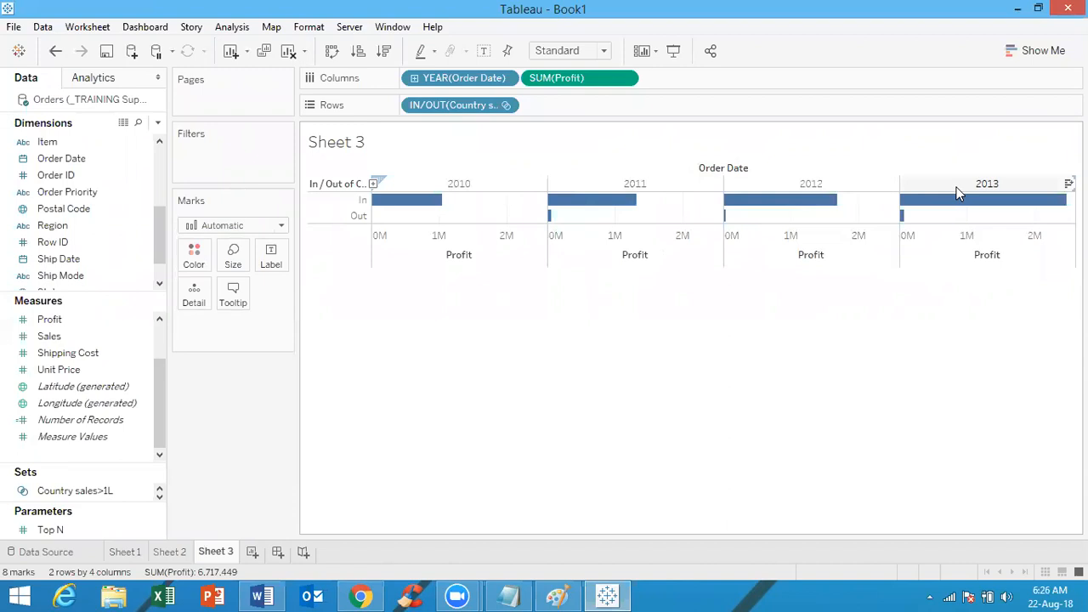
click(230, 27)
mouse_move(281, 142)
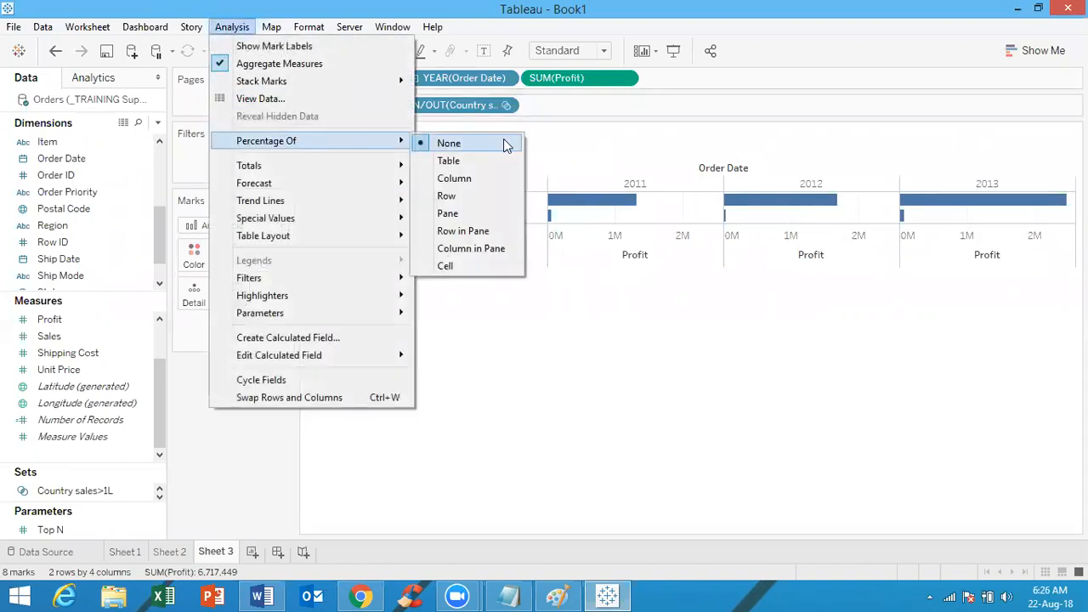
click(459, 213)
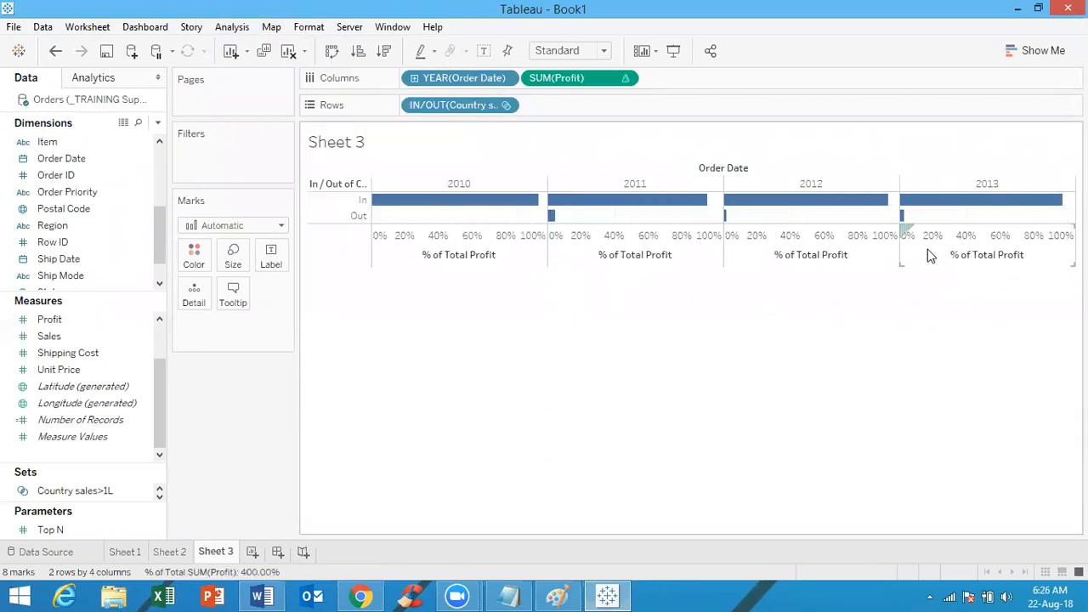
click(506, 106)
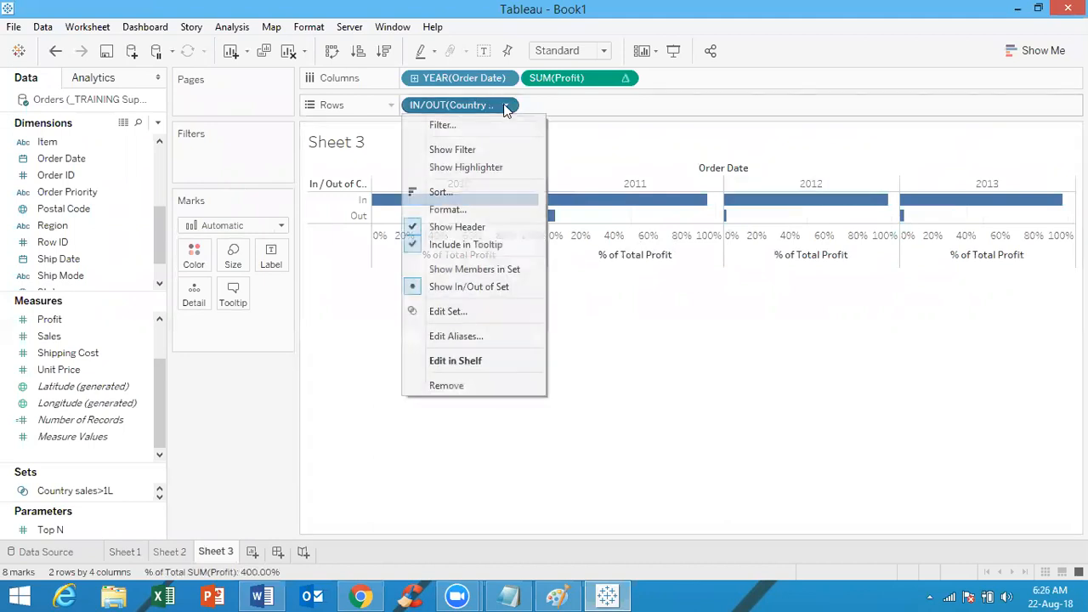
List the individual countries in the set, sorted by profit highest first
click(489, 271)
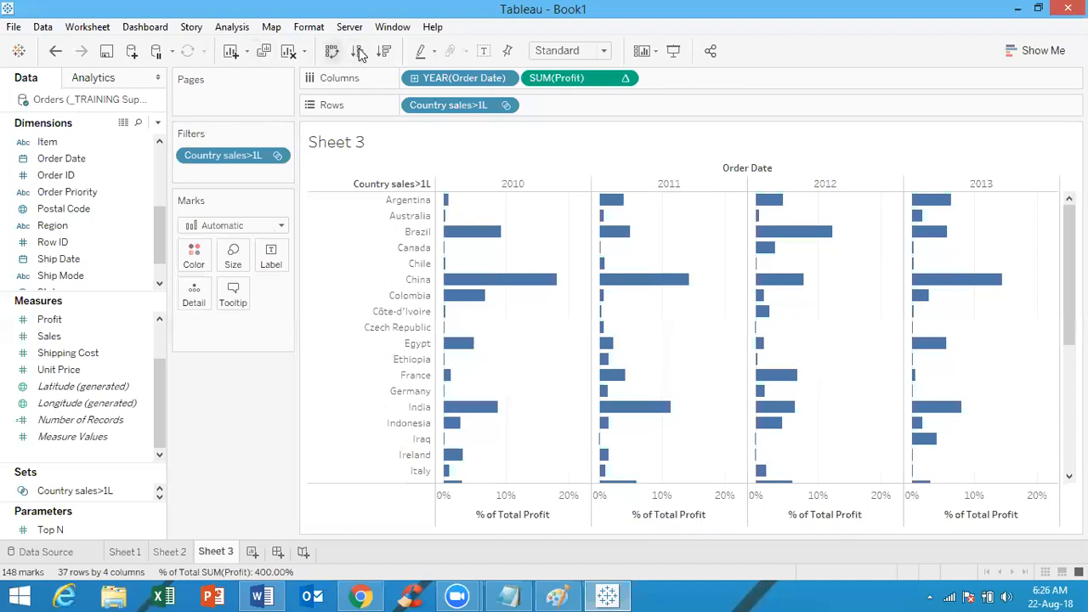
click(383, 51)
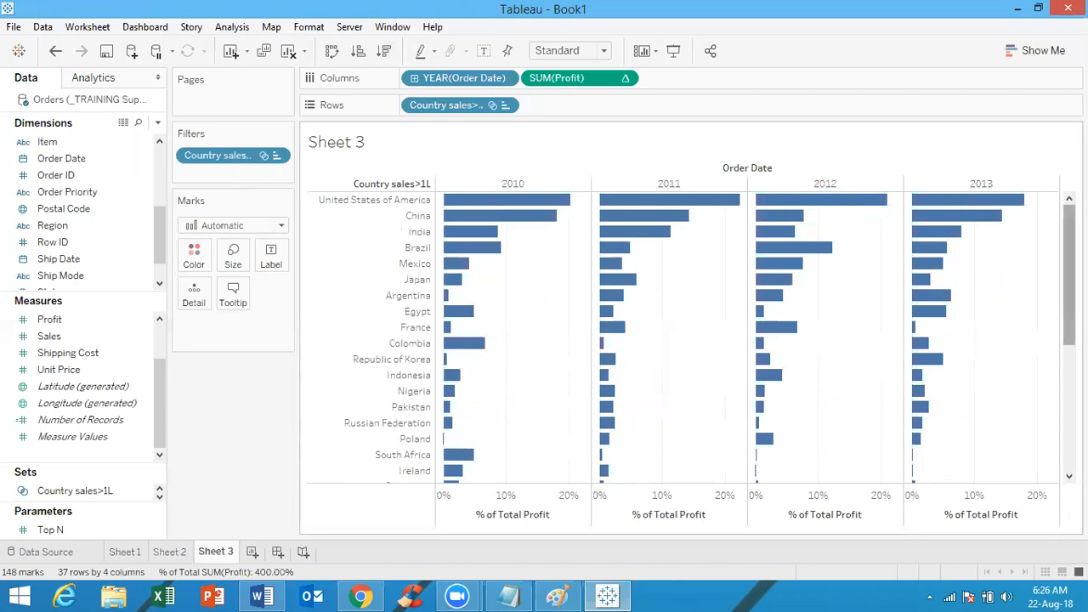
scroll(697, 338, down, 6)
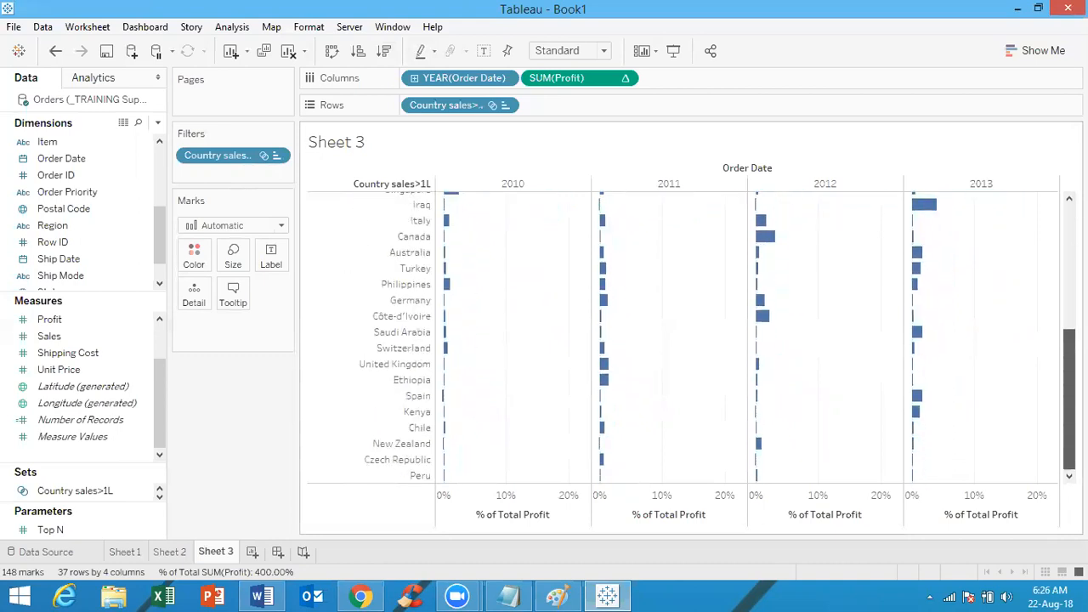
scroll(687, 338, up, 6)
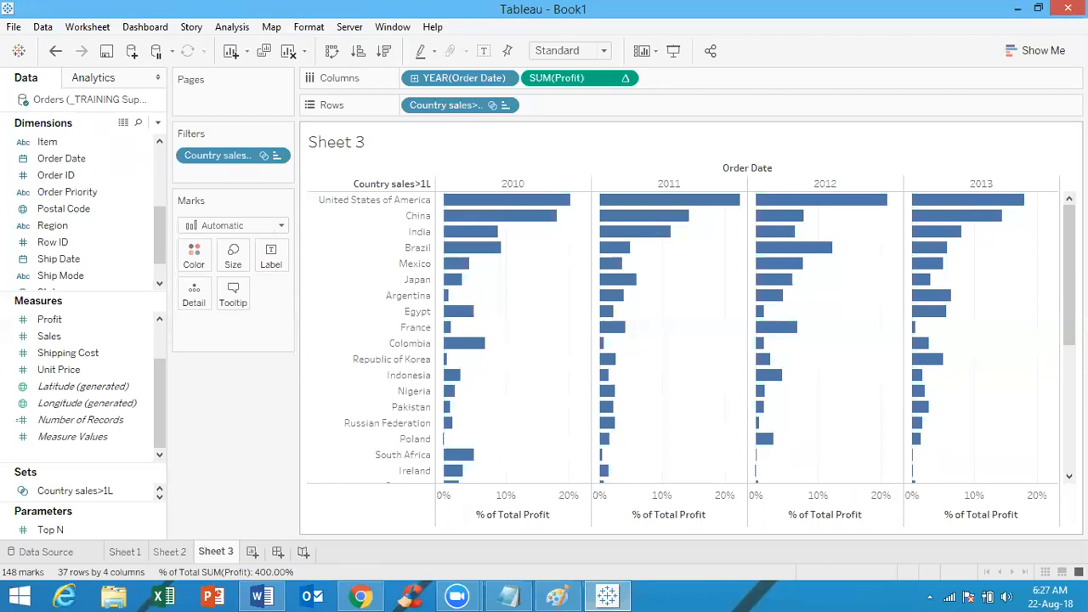
Add a new blank worksheet, Sheet 4, and browse the data fields
click(252, 553)
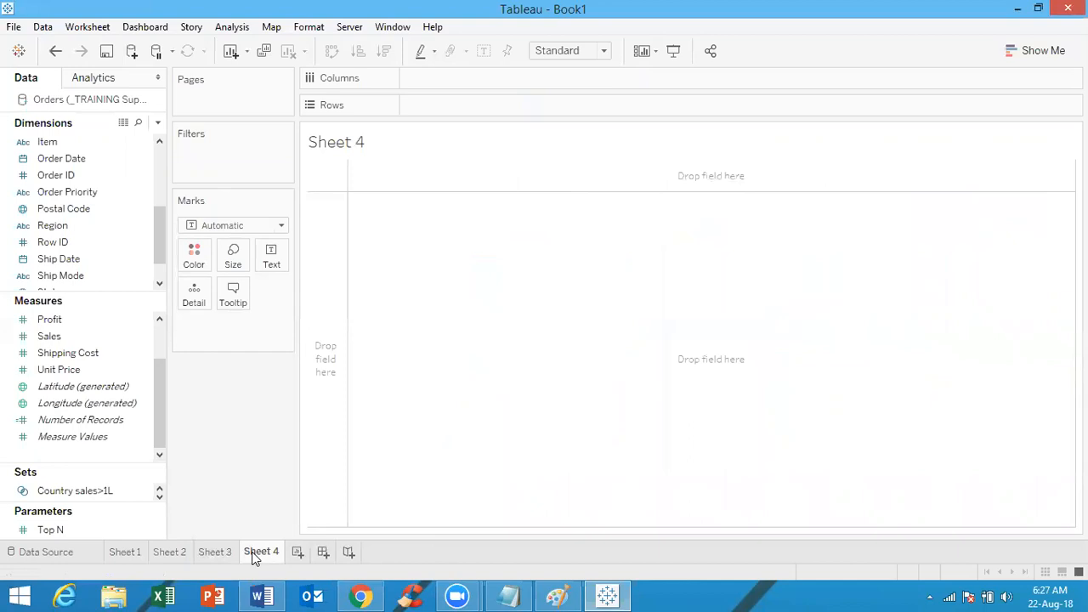
click(68, 229)
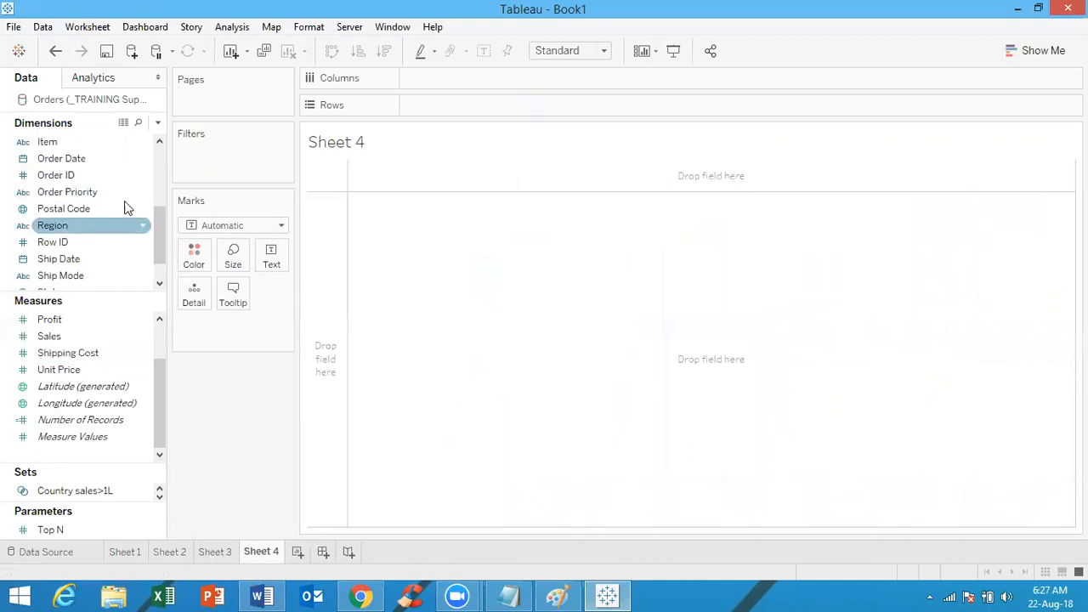
drag(161, 240, 161, 161)
click(122, 256)
Start a new set from Customer Name and name it 'Top N'
click(115, 239)
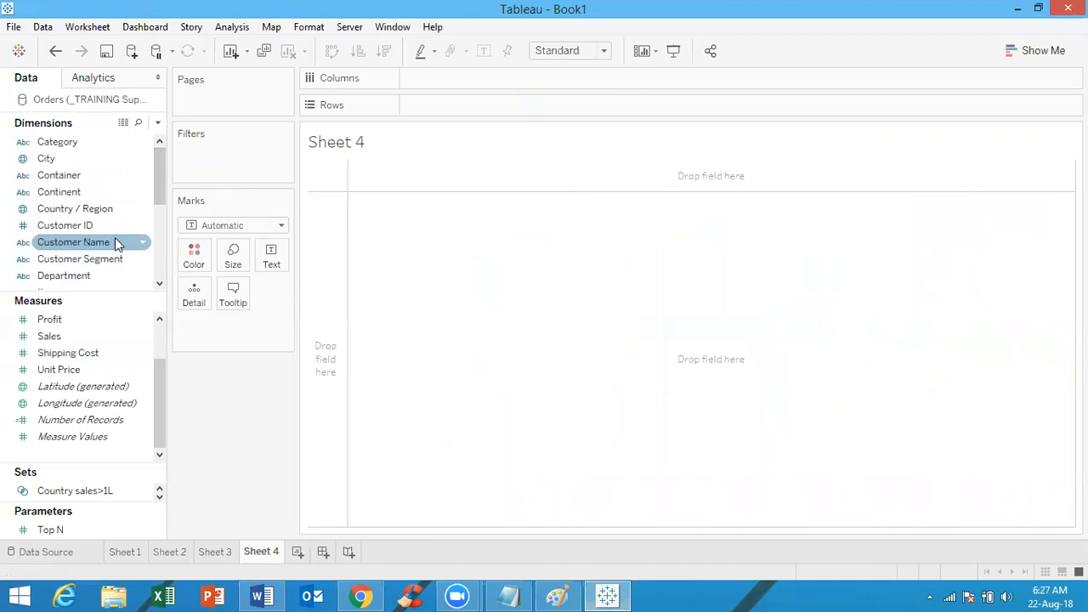
right_click(115, 237)
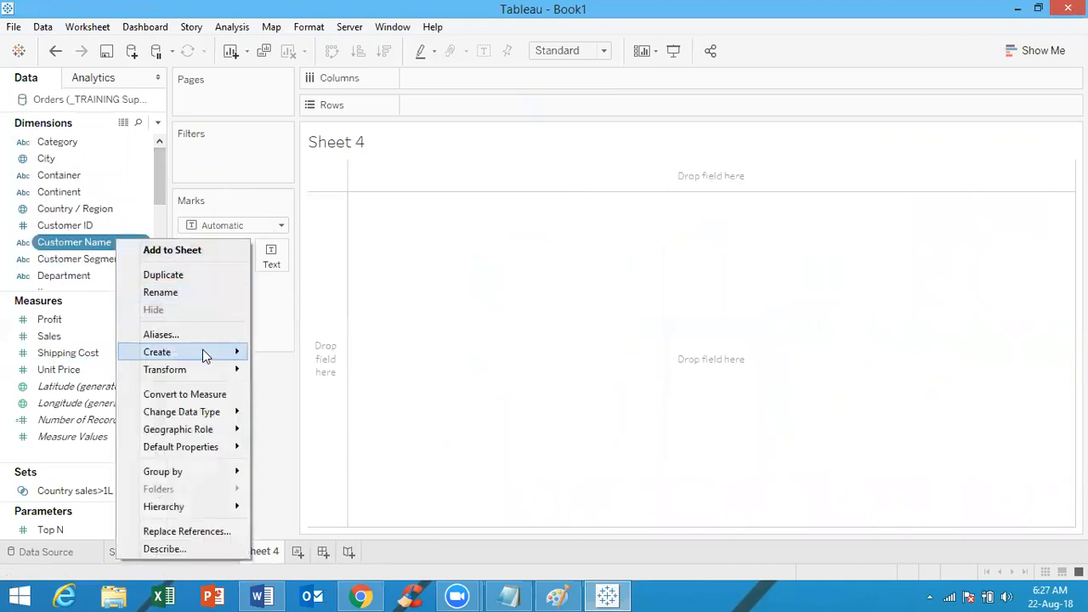
mouse_move(204, 351)
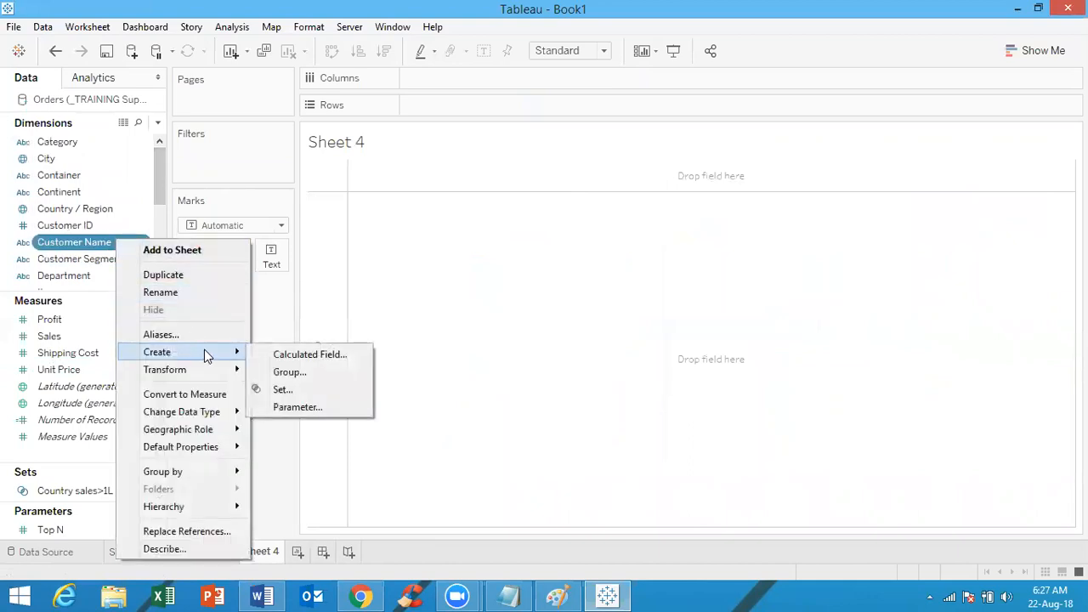
click(281, 389)
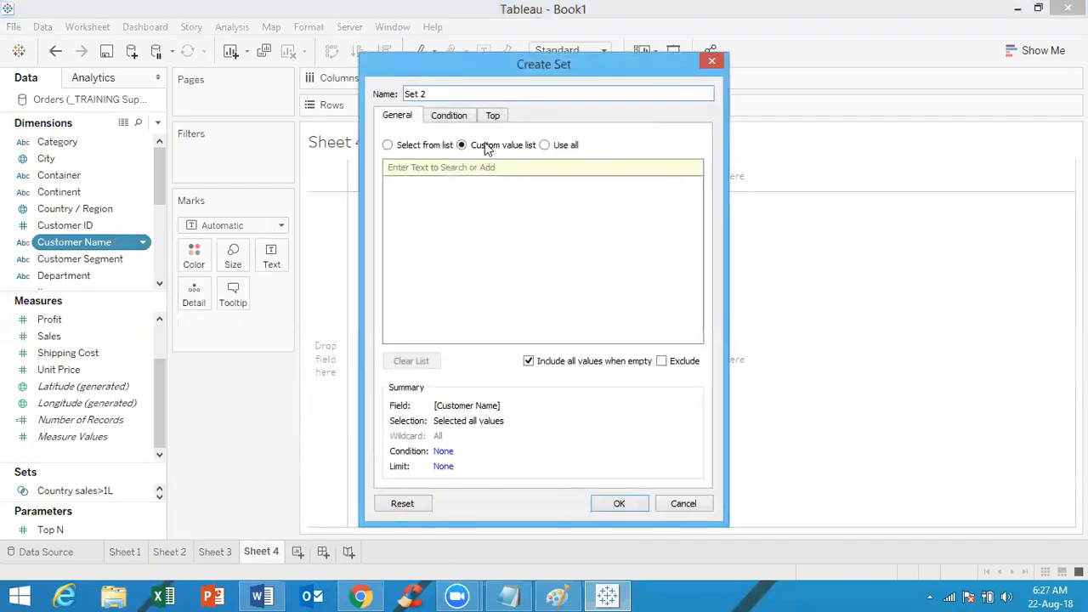
triple_click(449, 90)
text(Top N)
Rank the set by top Sum of Sales, sized by the Top N parameter, and create it
click(498, 118)
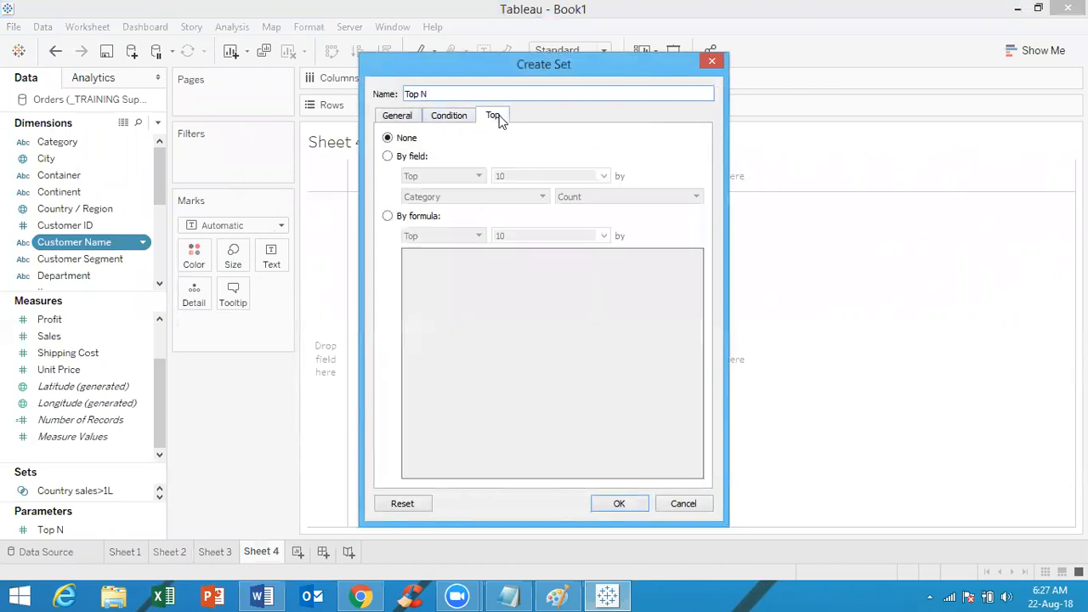
click(389, 157)
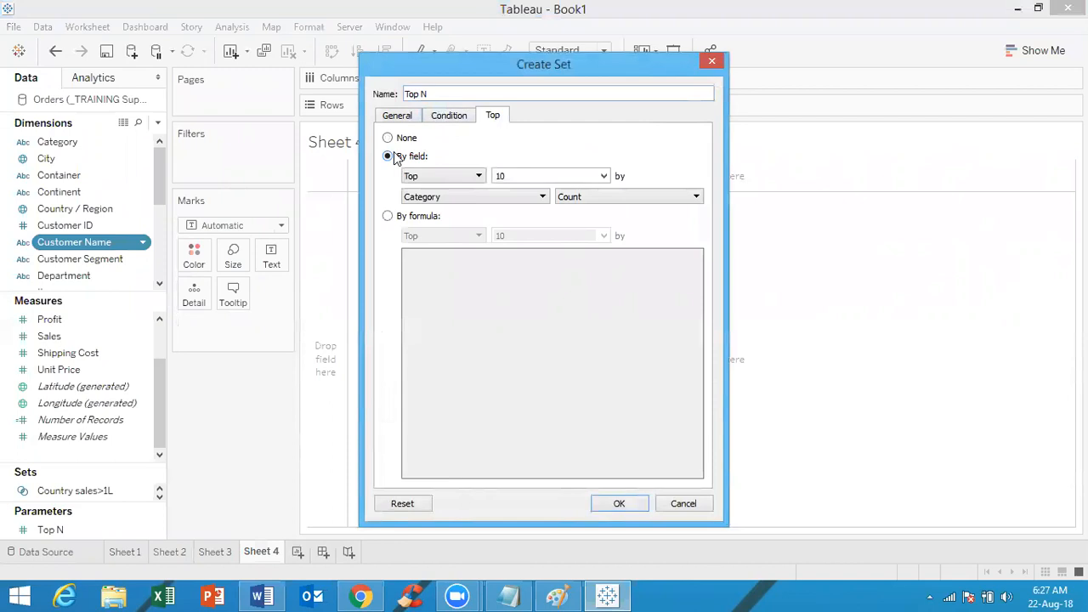
click(443, 176)
click(448, 176)
click(602, 176)
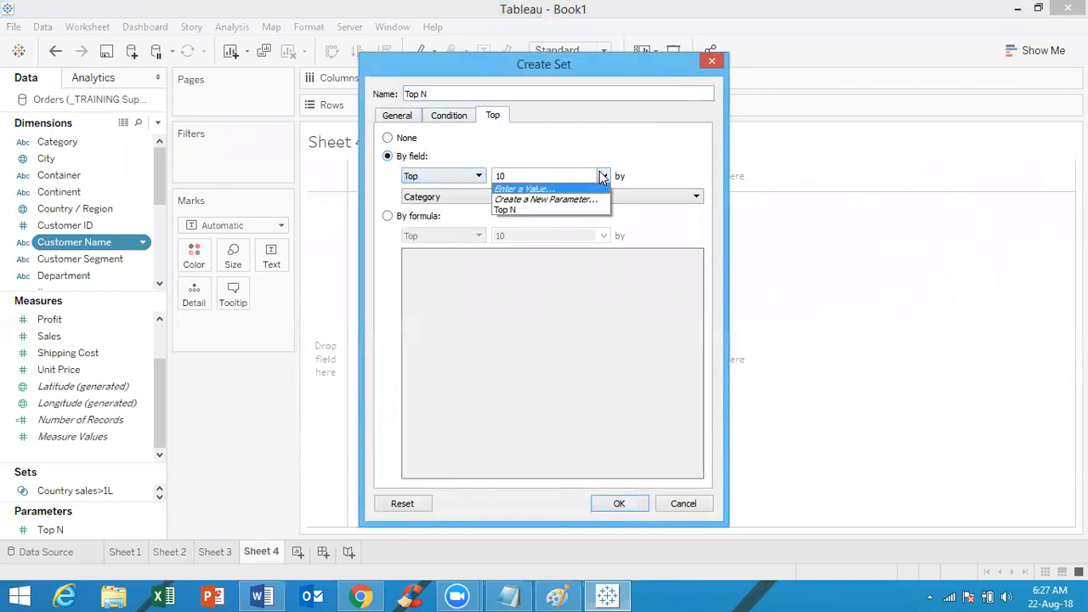
click(577, 210)
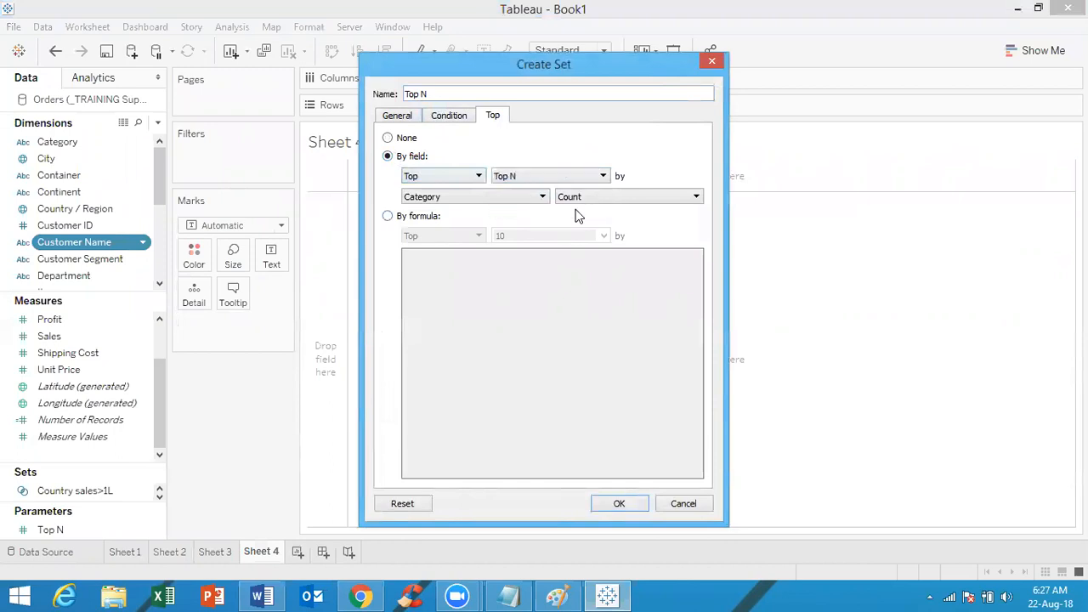
click(491, 200)
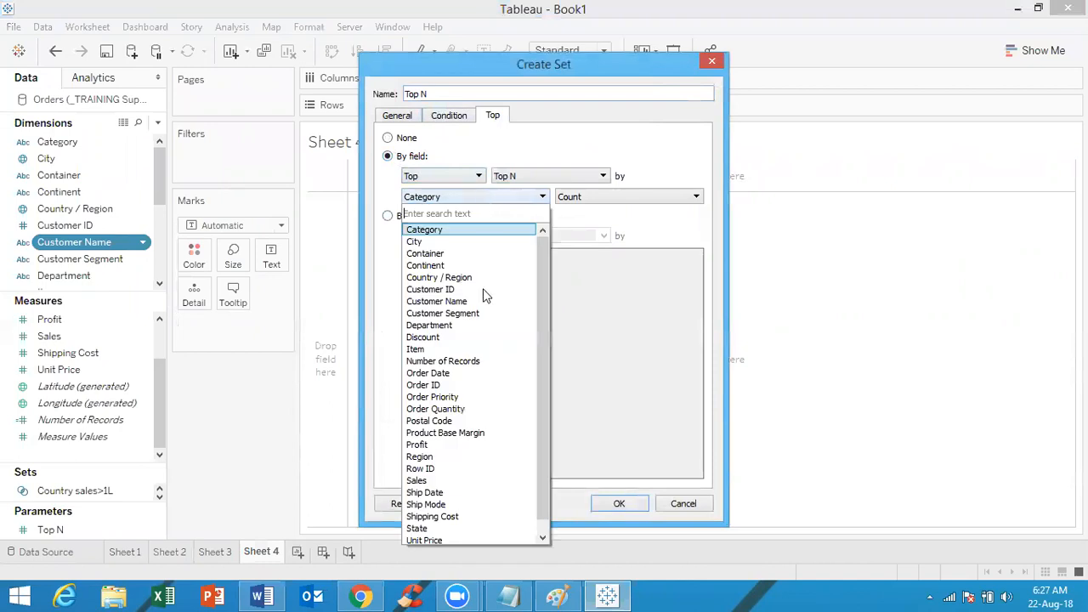
click(461, 478)
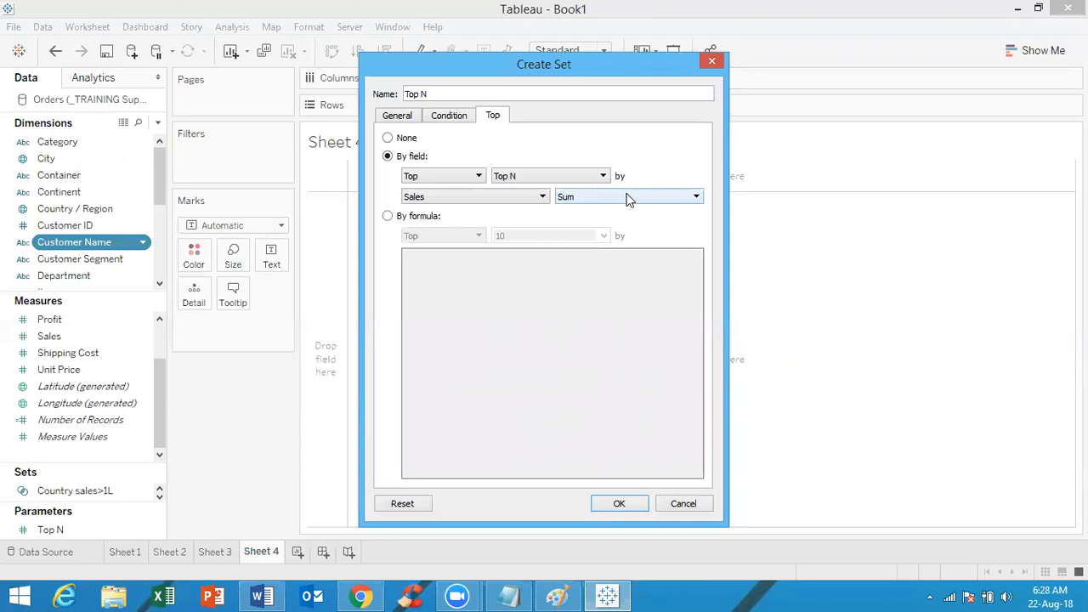
click(621, 503)
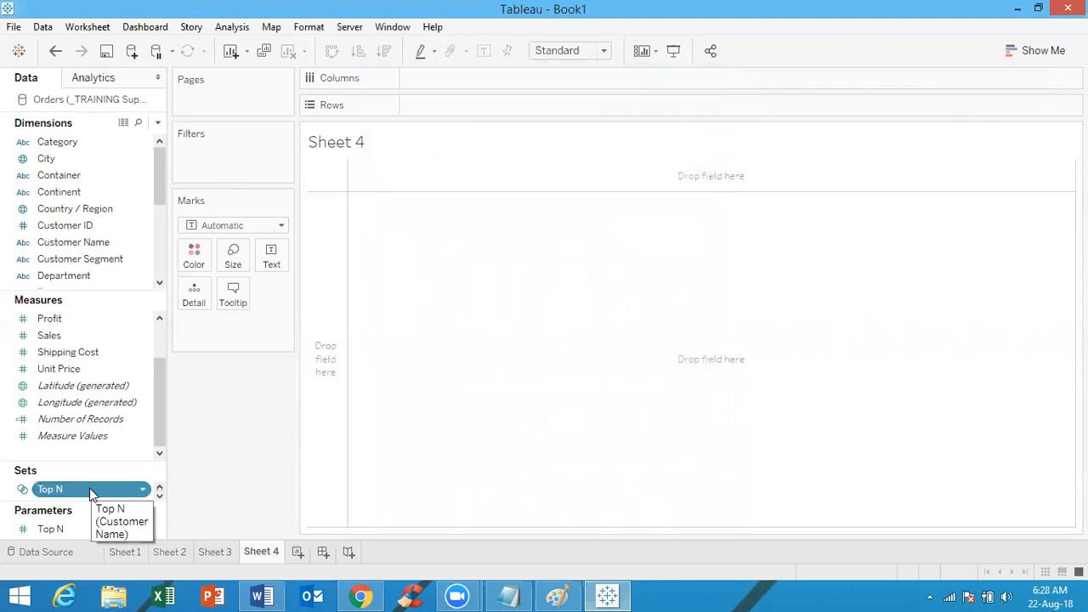
Show the Top N parameter control and chart summed Profit as In/Out bars for the Top N set
click(69, 526)
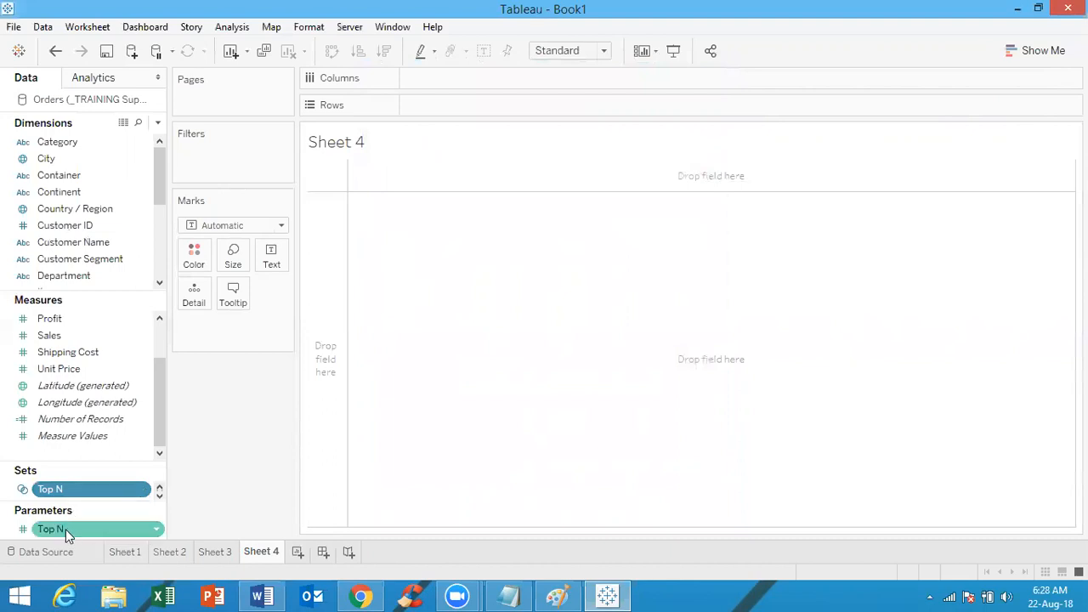
right_click(65, 529)
click(125, 268)
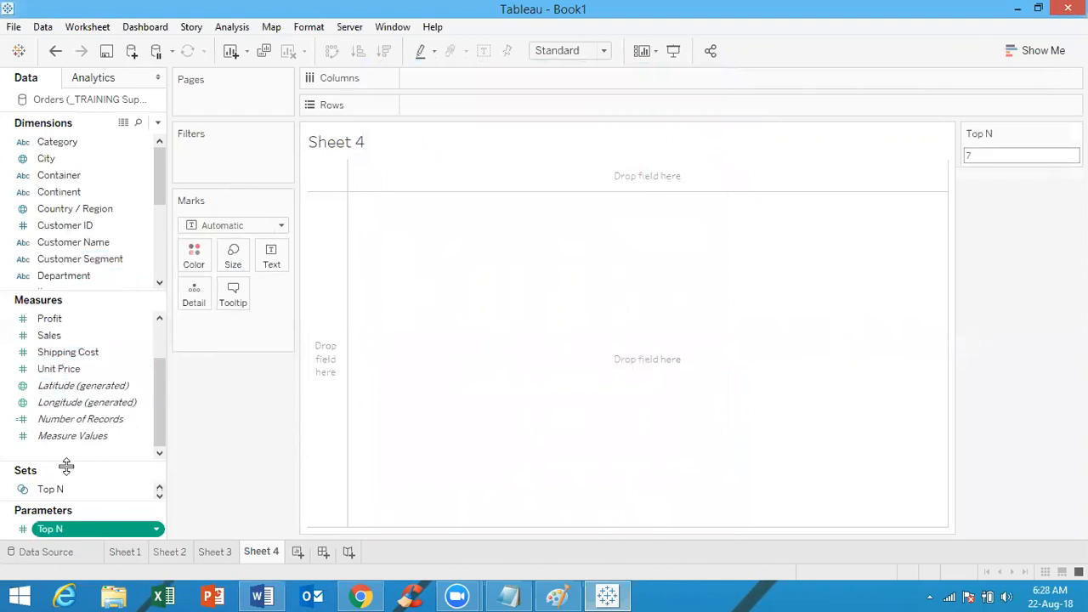
drag(67, 490, 476, 114)
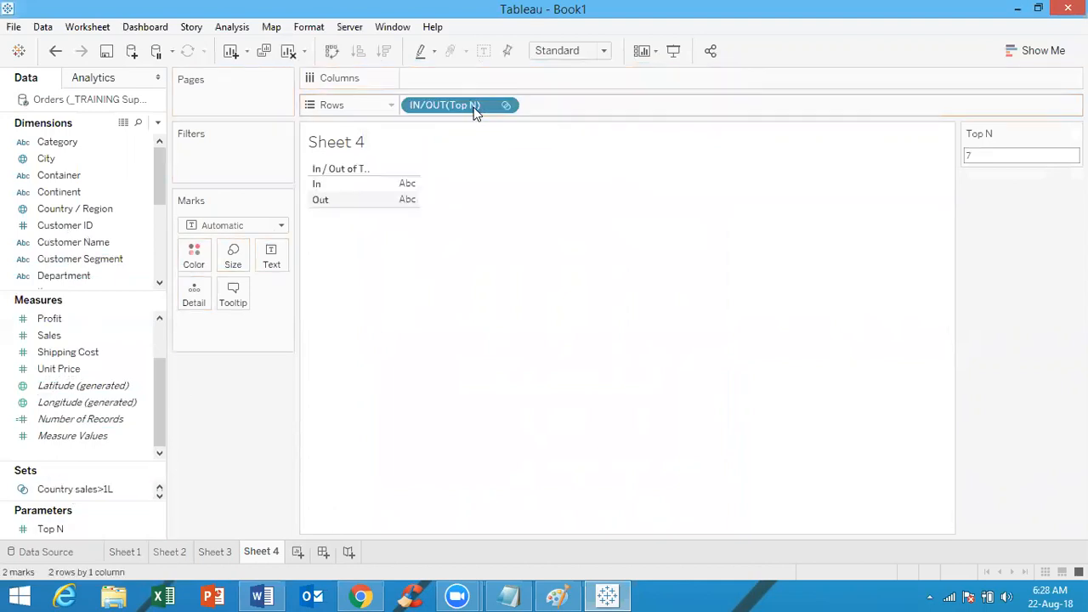
mouse_move(106, 318)
mouse_down()
mouse_move(561, 143)
mouse_move(557, 89)
mouse_move(536, 93)
mouse_up()
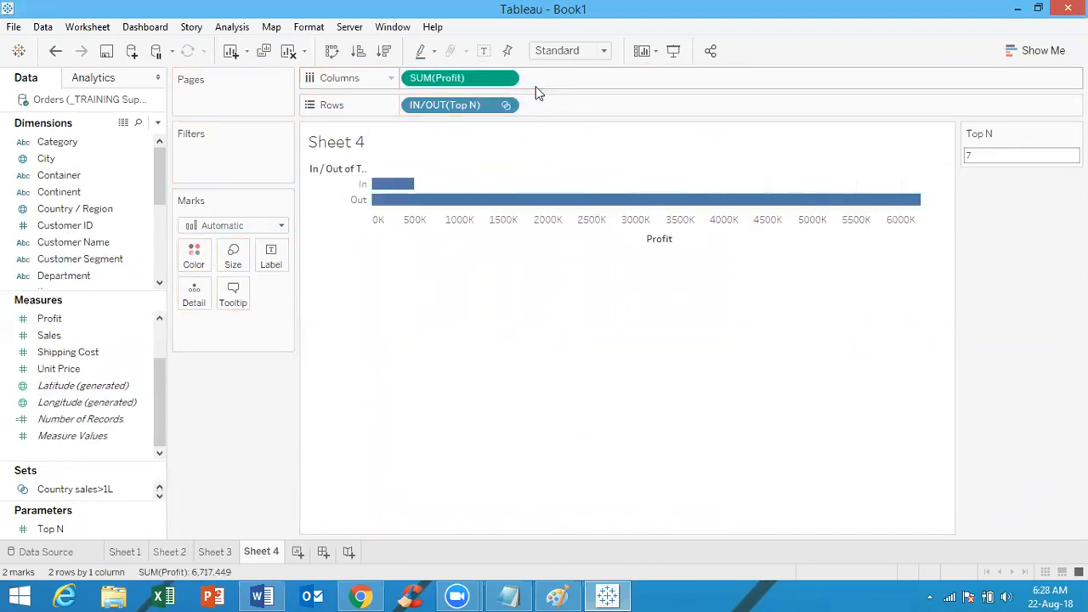
Show Profit as percent of table total and list the seven Top N set members
click(232, 27)
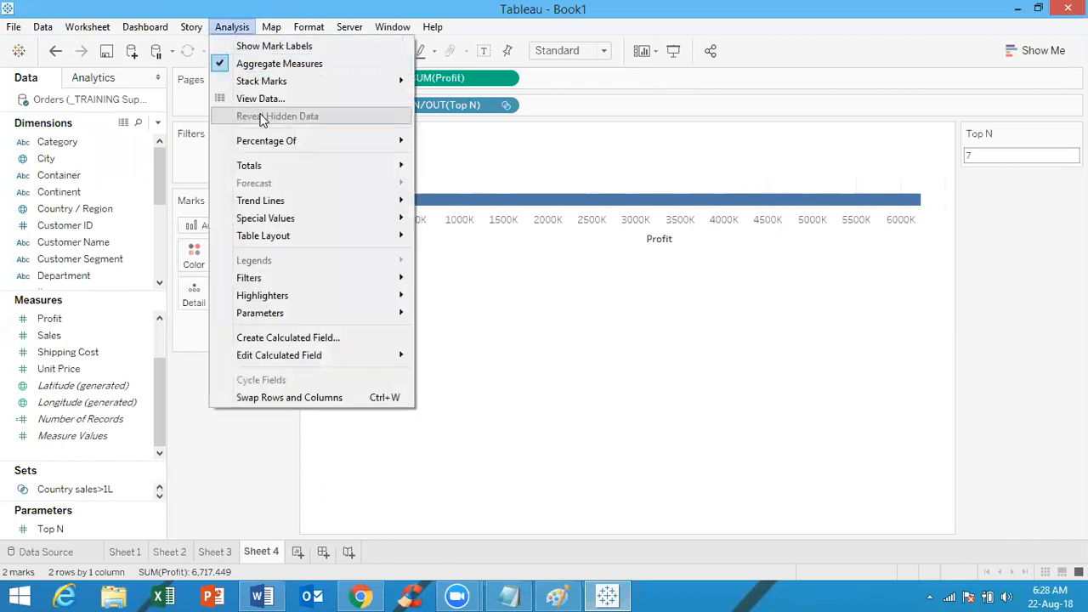
mouse_move(277, 142)
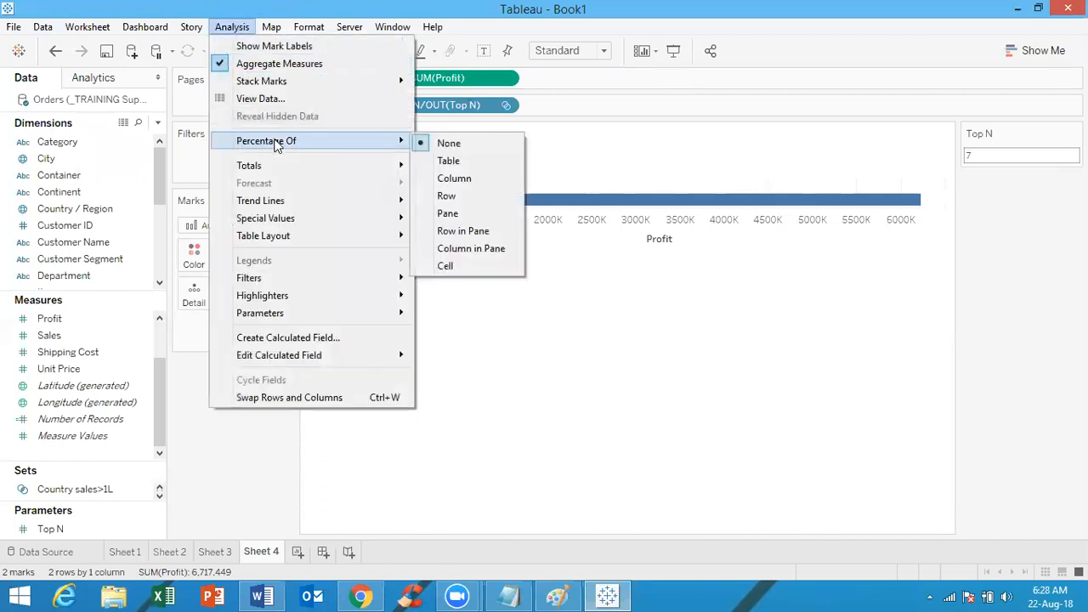
click(459, 161)
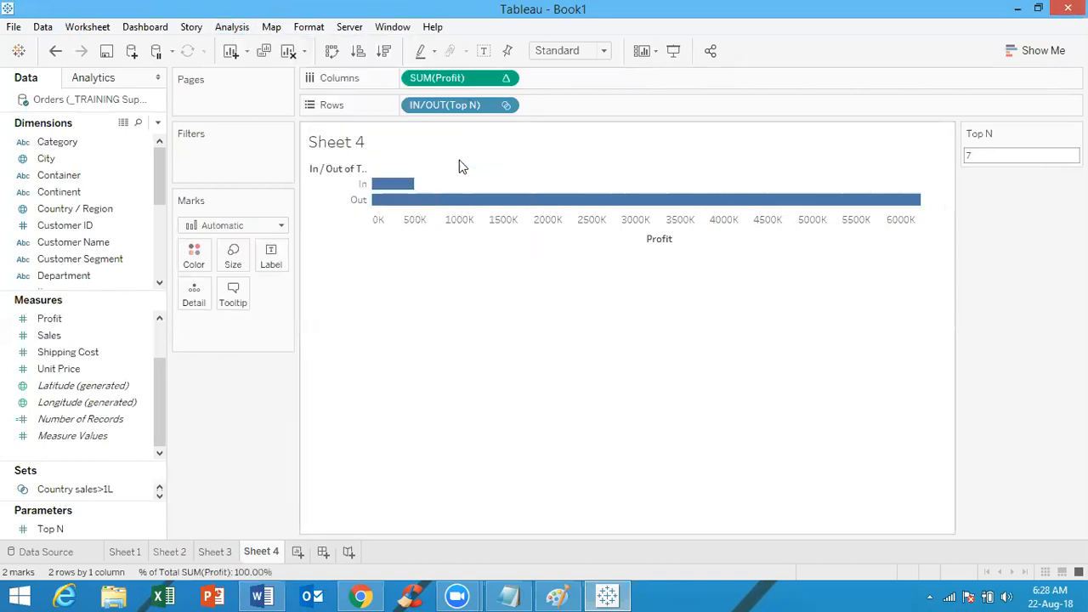
click(506, 104)
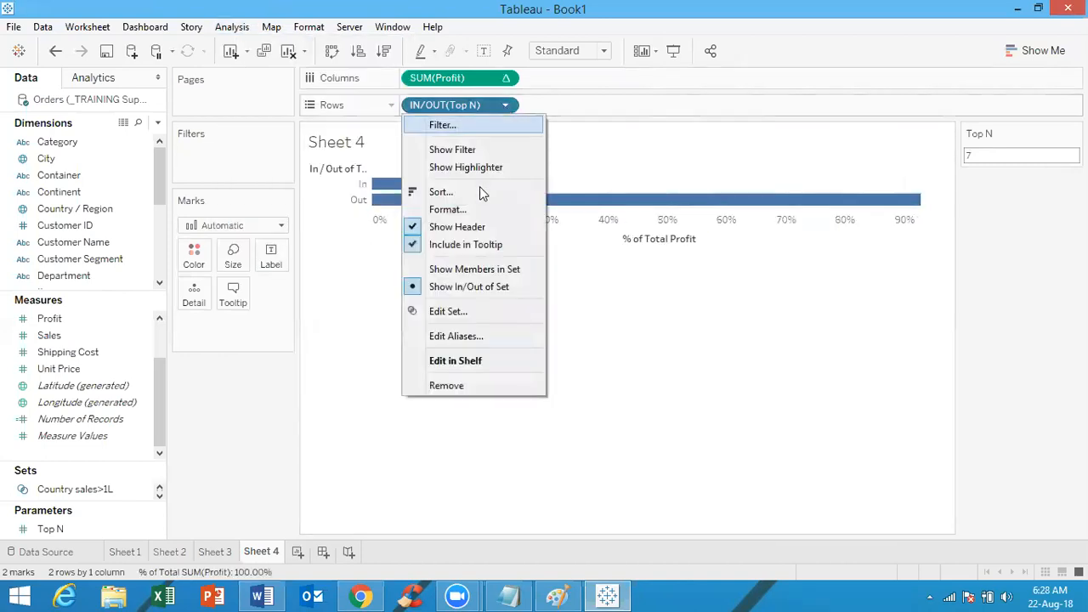
click(469, 269)
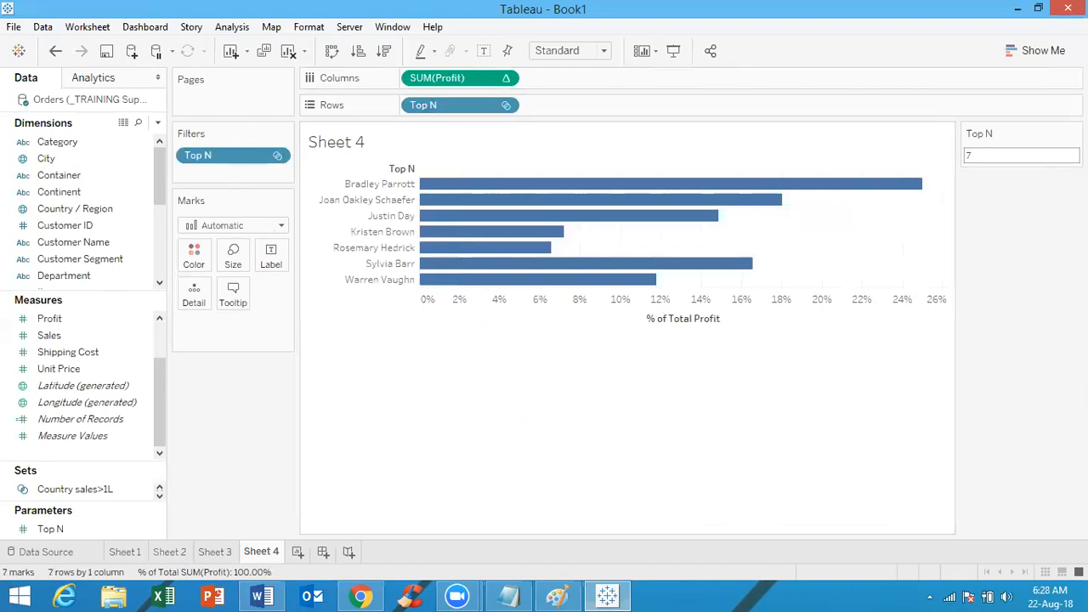
Set the Top N value to 5 and sort customers by profit share, highest first
click(1016, 159)
text(5)
key(Return)
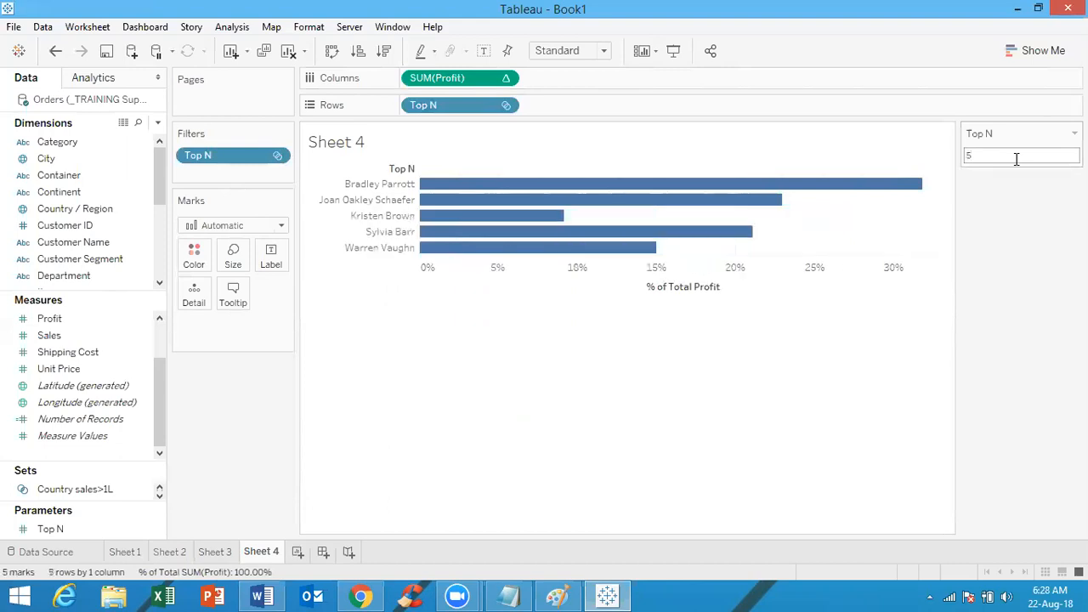
click(384, 53)
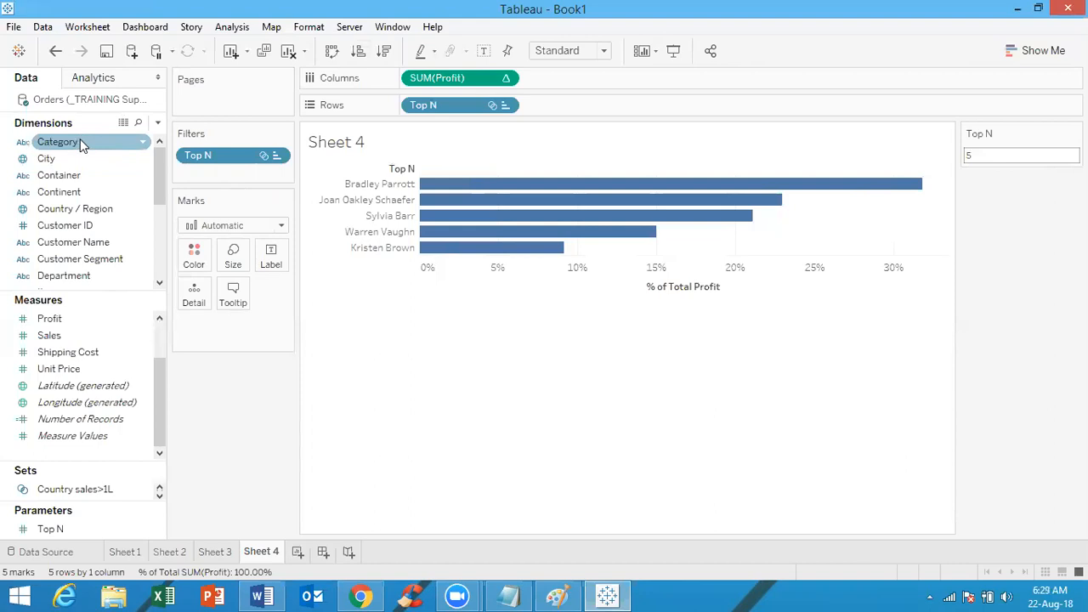
click(160, 143)
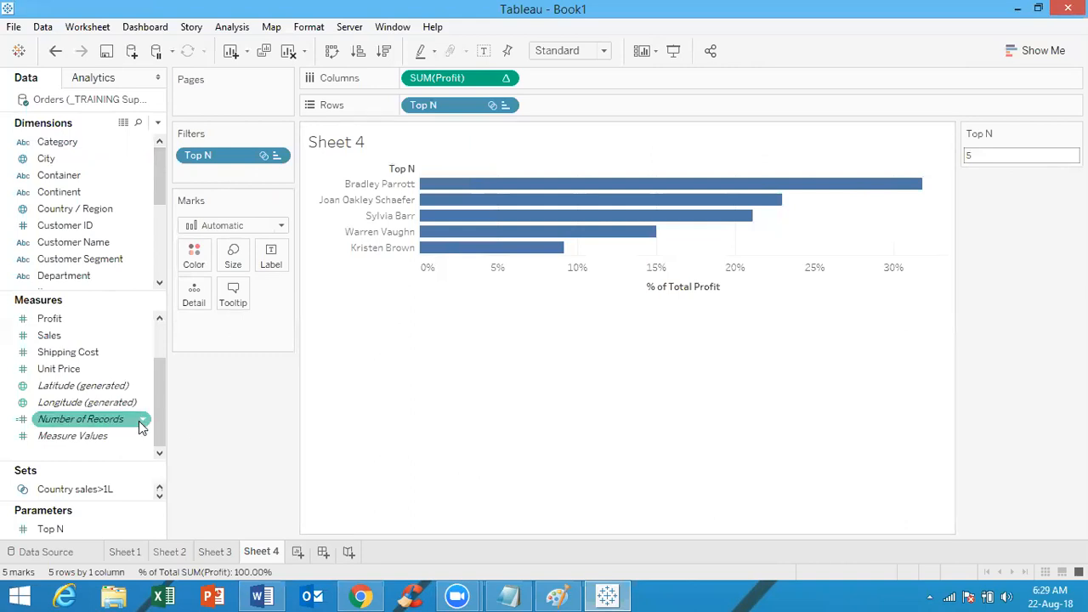
Drag the Sets divider up to show all four sets, then select Top 10 Constant
drag(82, 461, 80, 348)
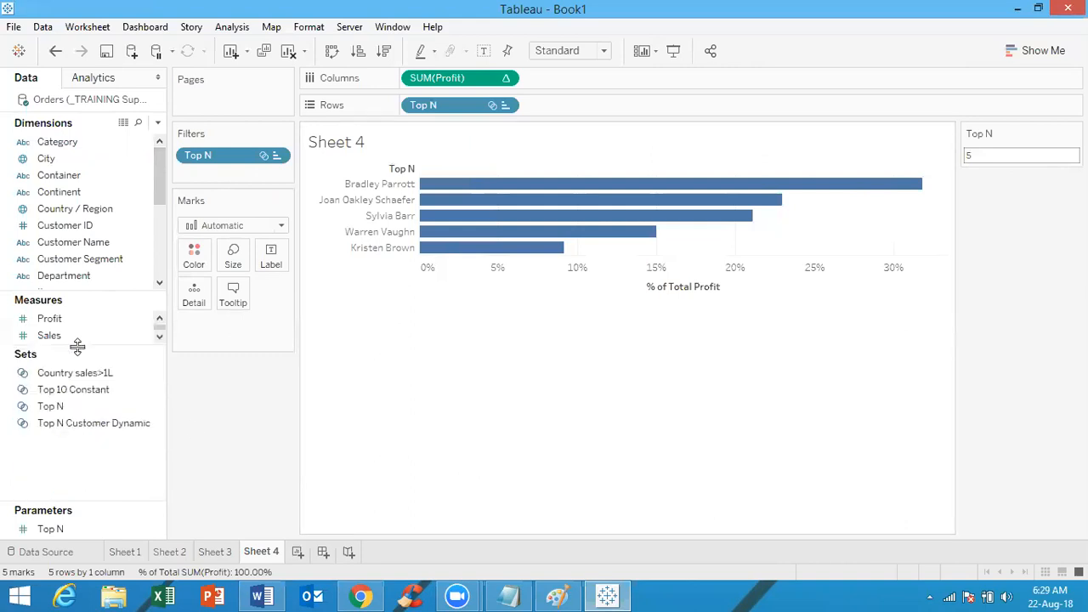
click(75, 389)
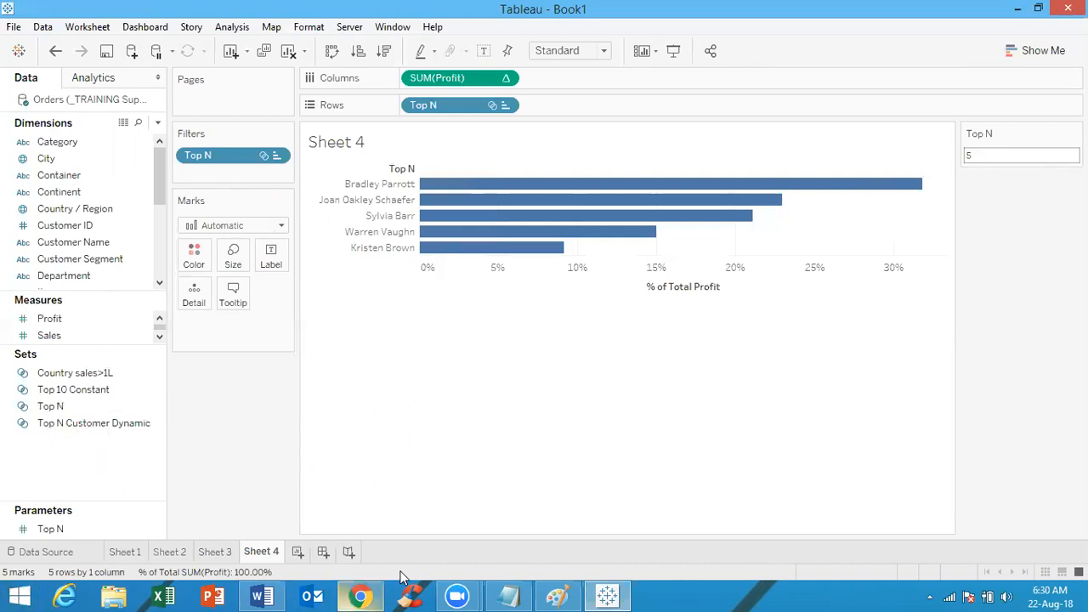
In Paint, write 'Combines Sets: Ways to combine 2 sets' as a one-line title near the top
click(556, 595)
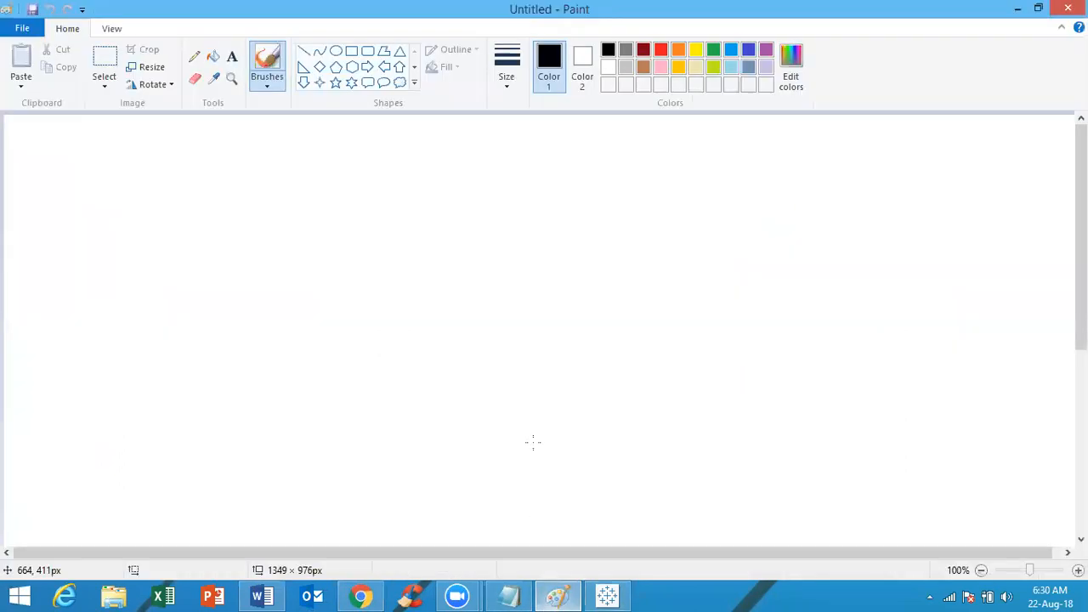
click(323, 149)
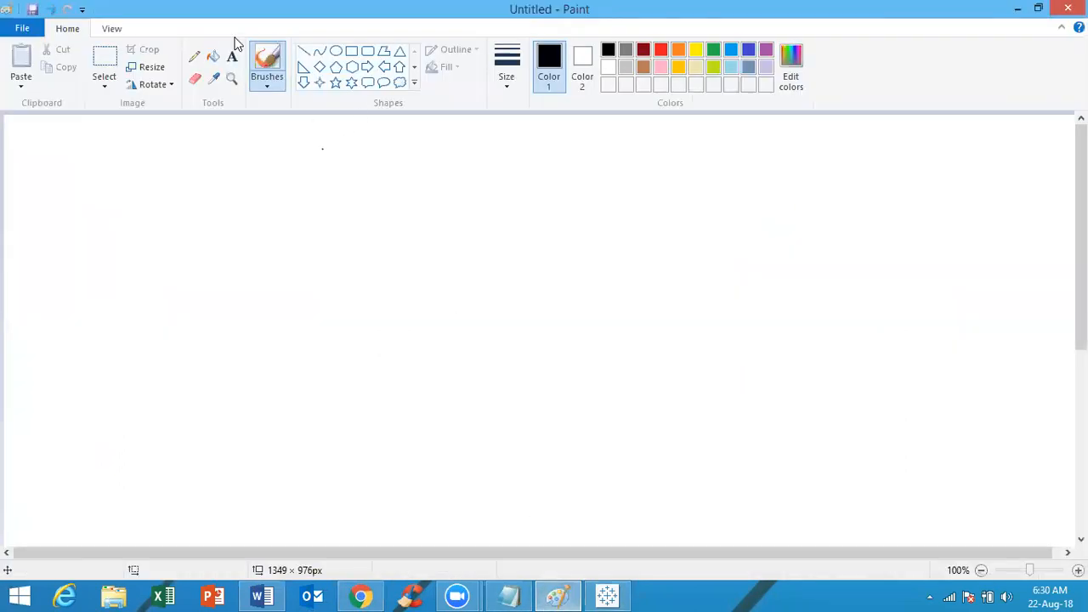
click(232, 60)
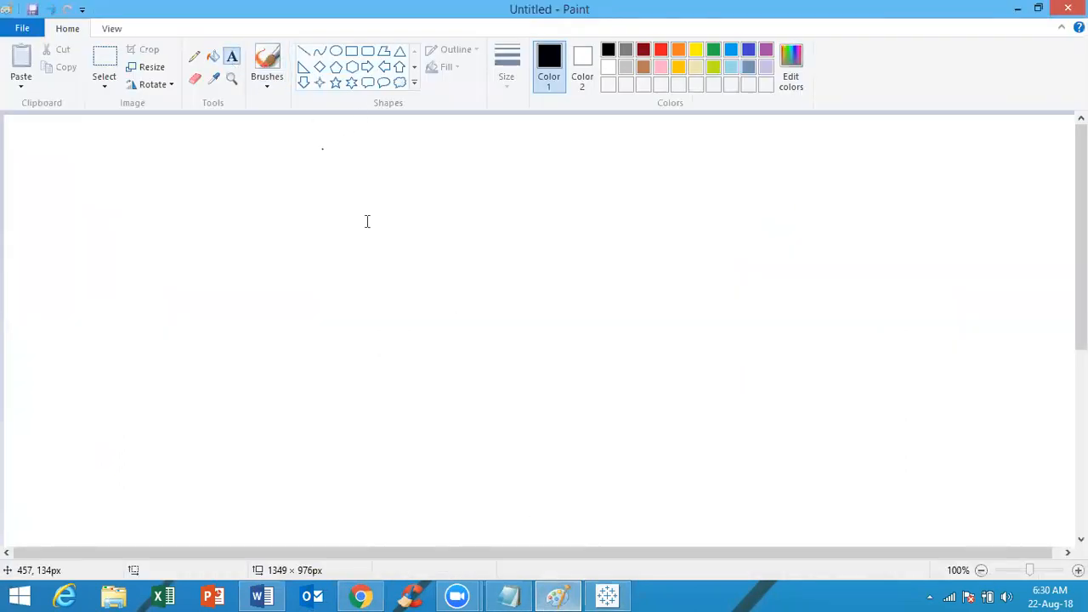
click(303, 140)
text(Comb)
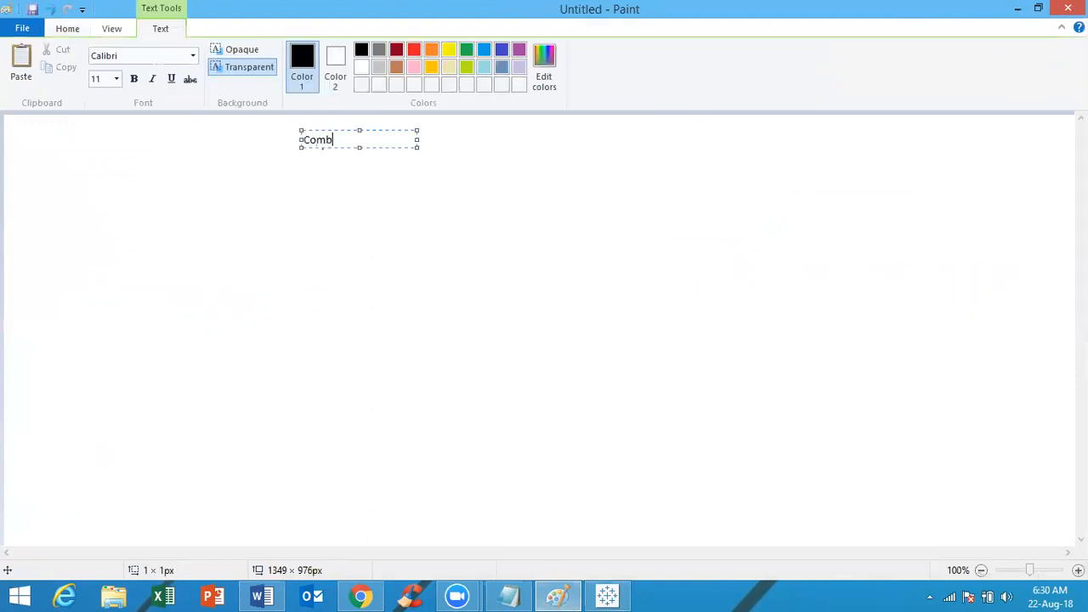
text(ines Sey)
key(BackSpace)
text(ts)
text(:)
text(Ways to )
text(comb)
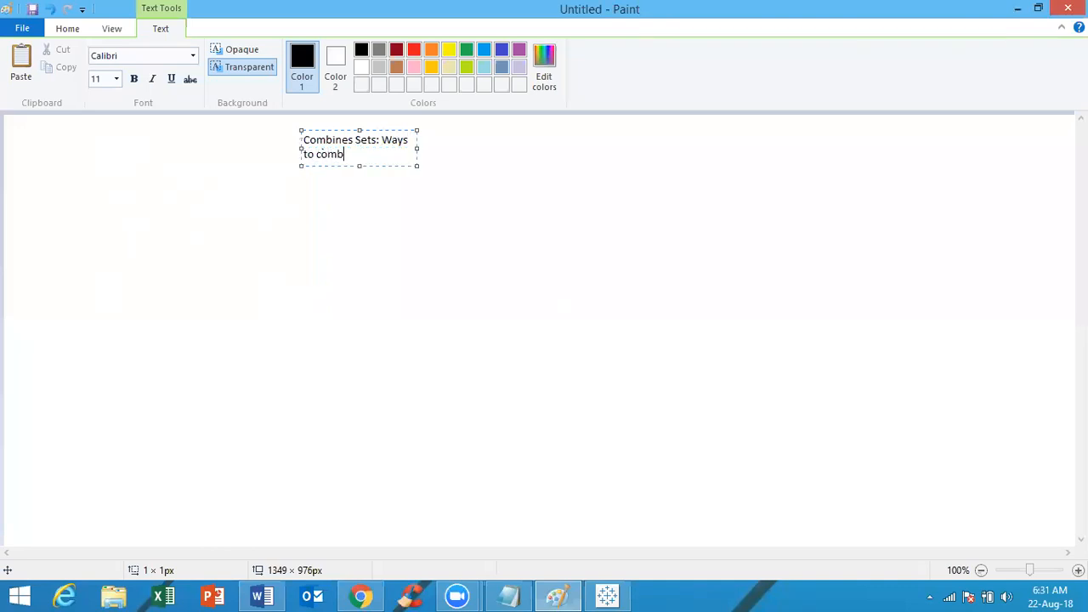
text(ine 2 sets)
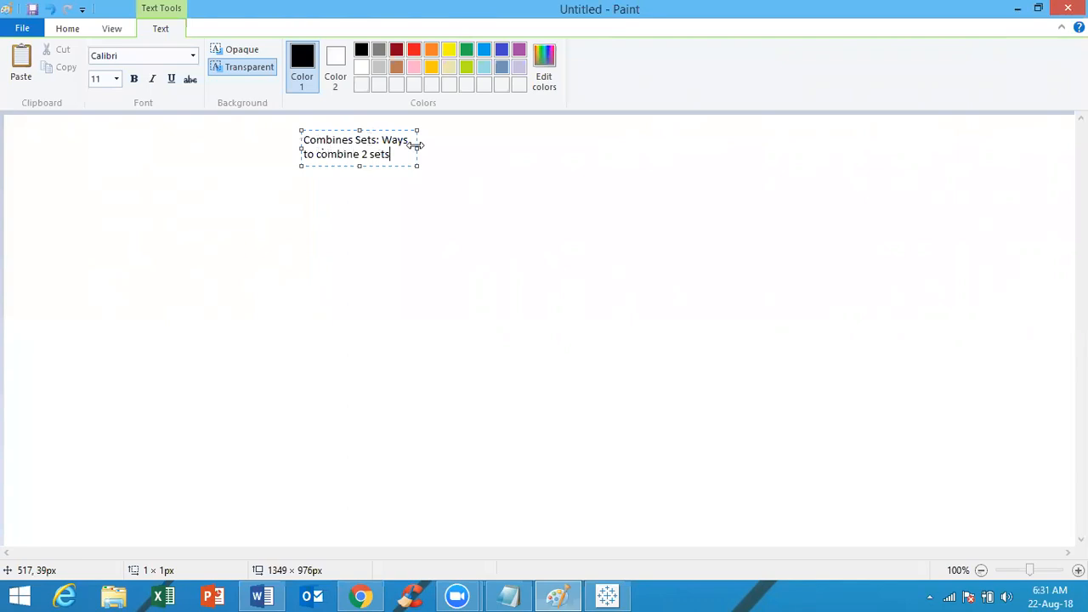
drag(416, 145, 556, 142)
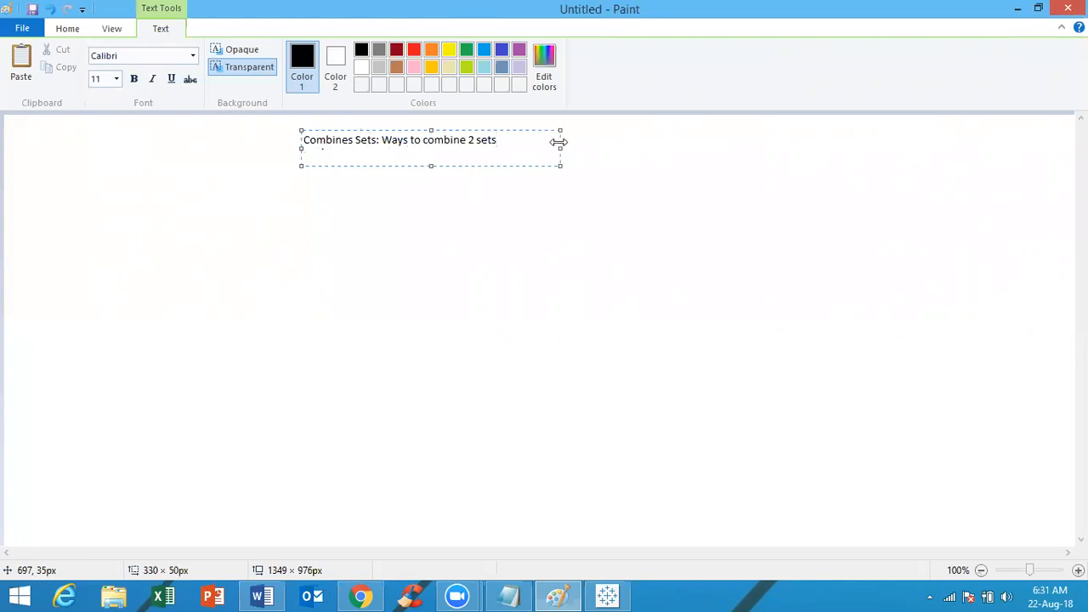
click(361, 224)
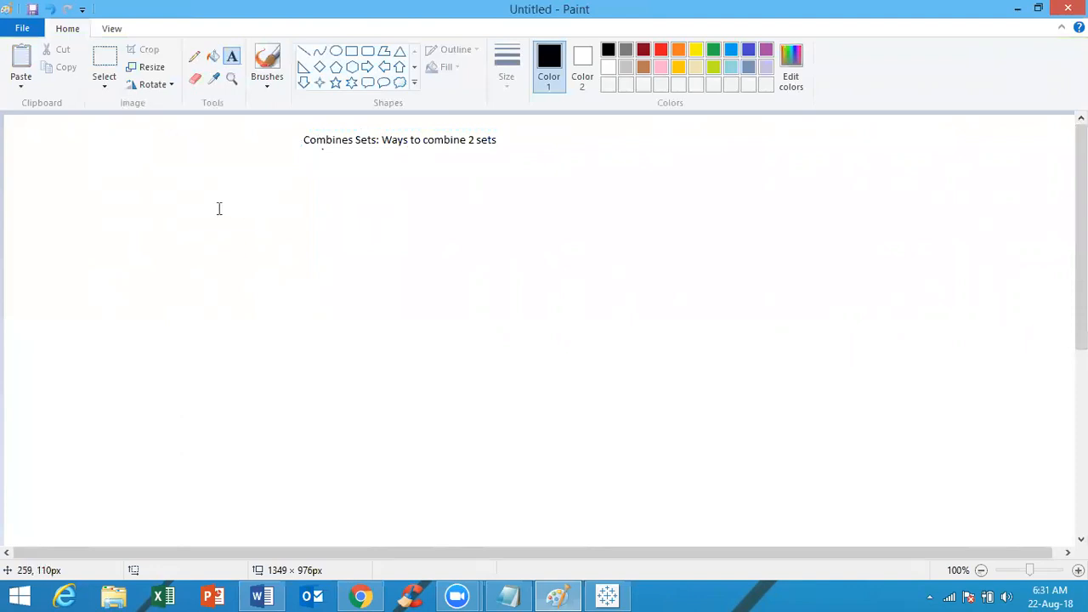
Type '1. All members in both the sets' on one line below the title
click(180, 196)
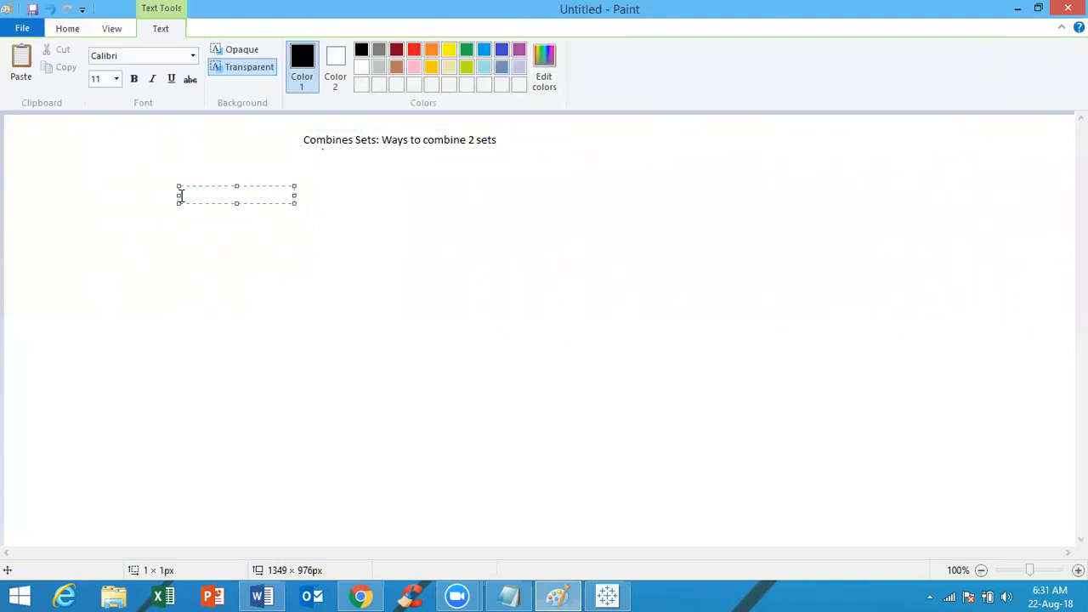
text(1. All members in both the sets)
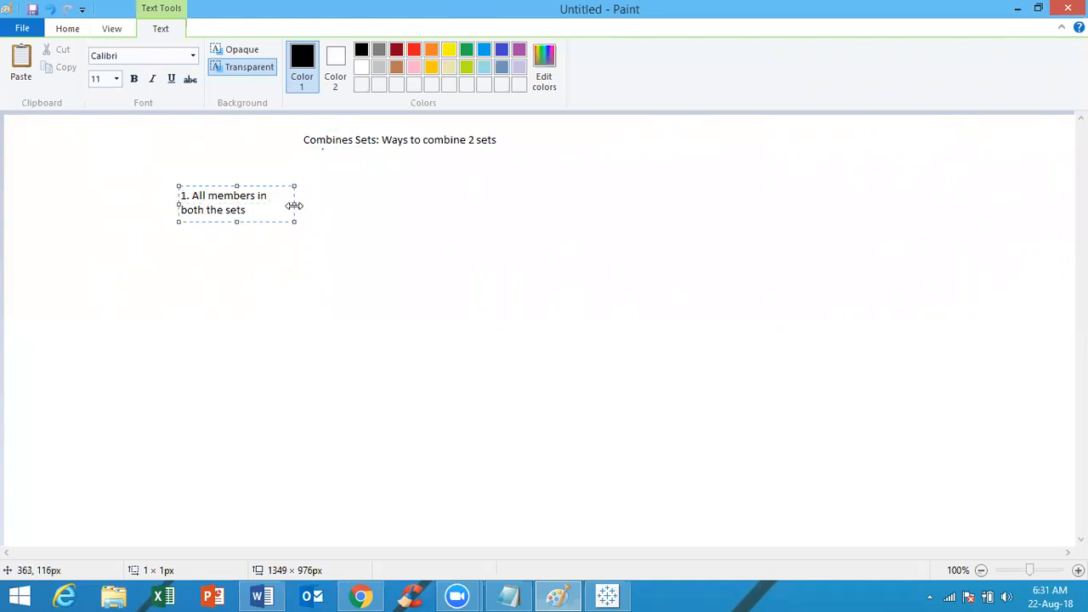
drag(294, 206, 382, 195)
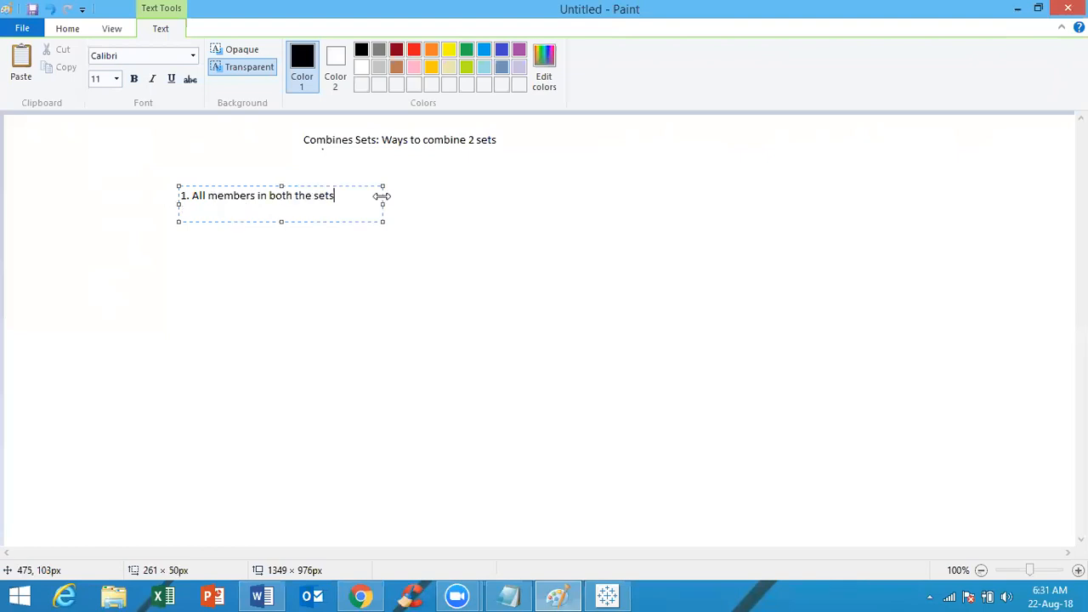
click(425, 145)
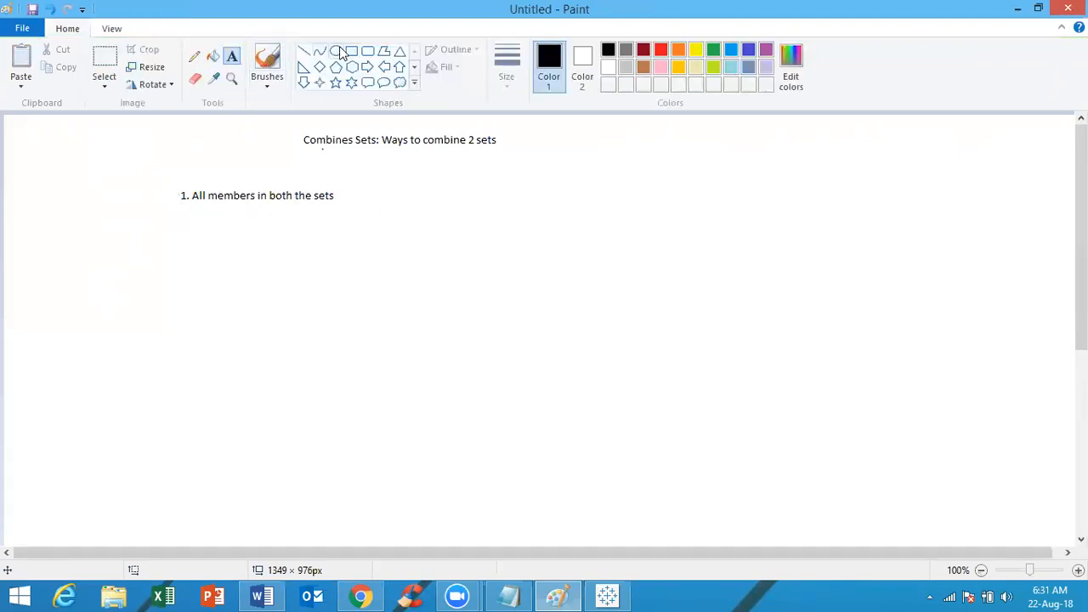
Place a text box below the first point, then pick the Ellipse shape
click(179, 254)
drag(303, 293, 313, 302)
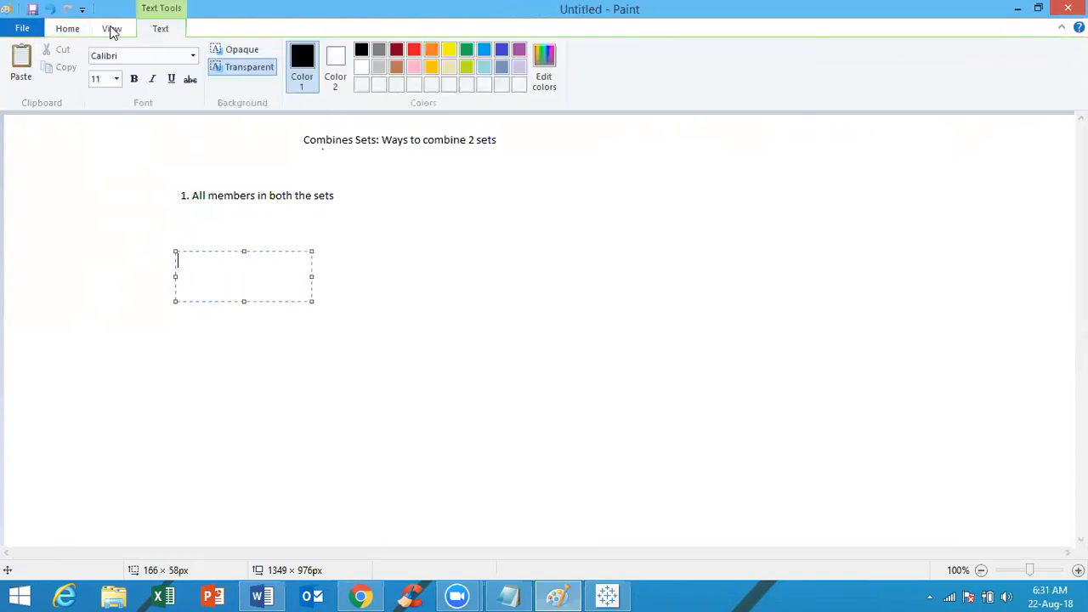
click(57, 34)
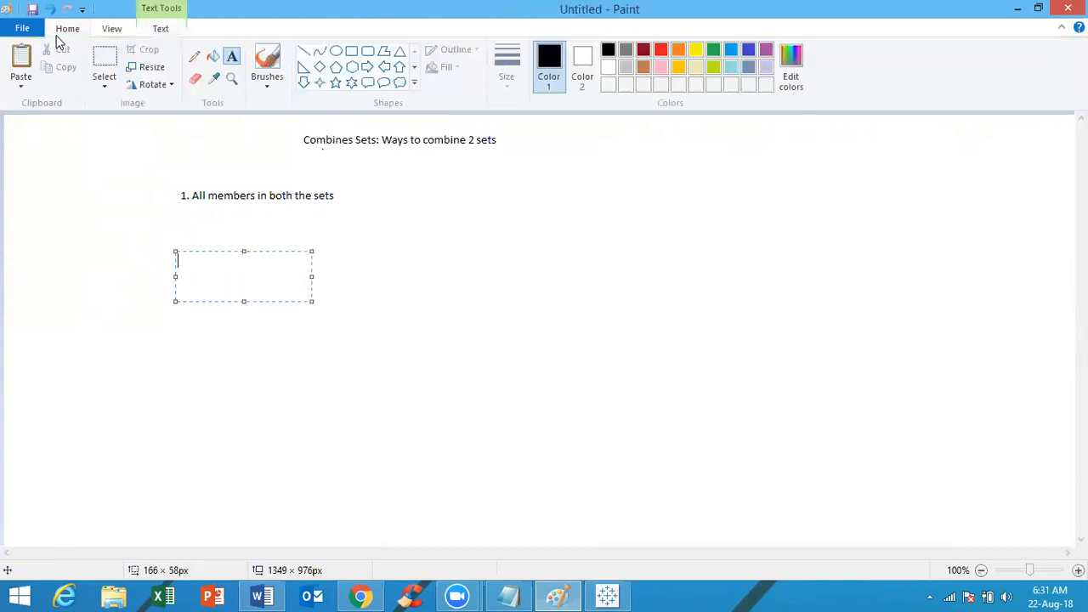
click(335, 52)
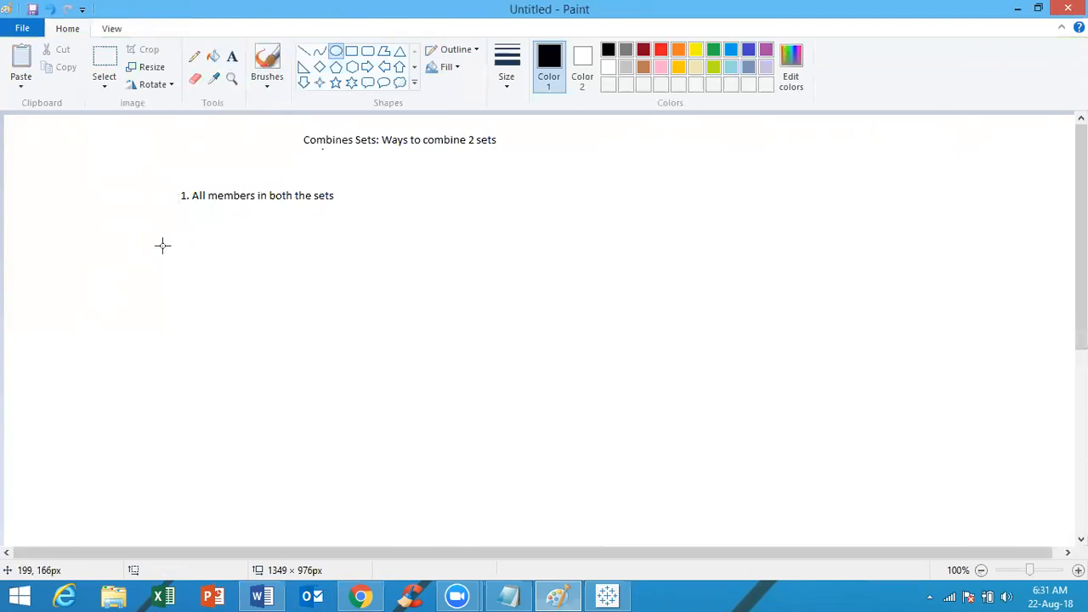
Undo a thick-outlined ellipse and choose a thinner outline size
mouse_move(175, 245)
mouse_down()
mouse_move(219, 267)
mouse_move(255, 318)
mouse_up()
key(ctrl+z)
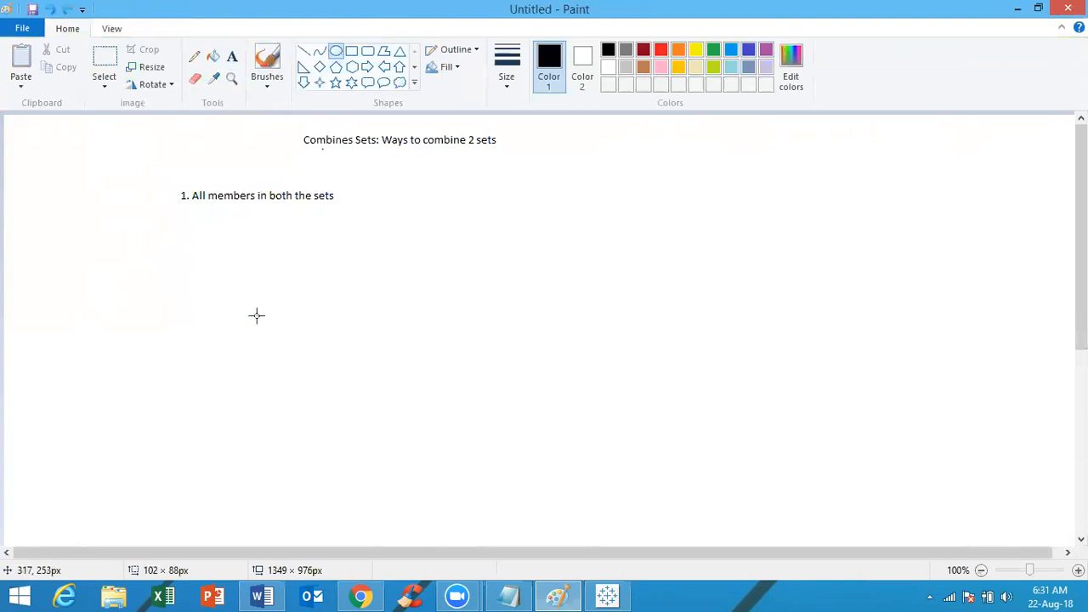
click(503, 77)
click(525, 145)
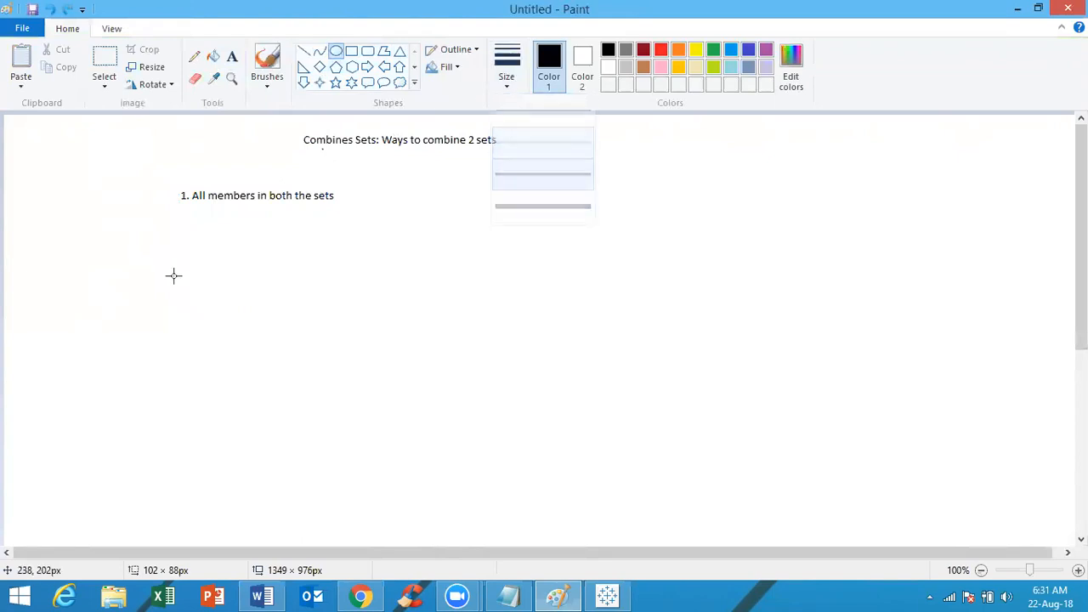
Draw two overlapping thin-outlined circles below the first point
drag(175, 233, 261, 307)
click(316, 228)
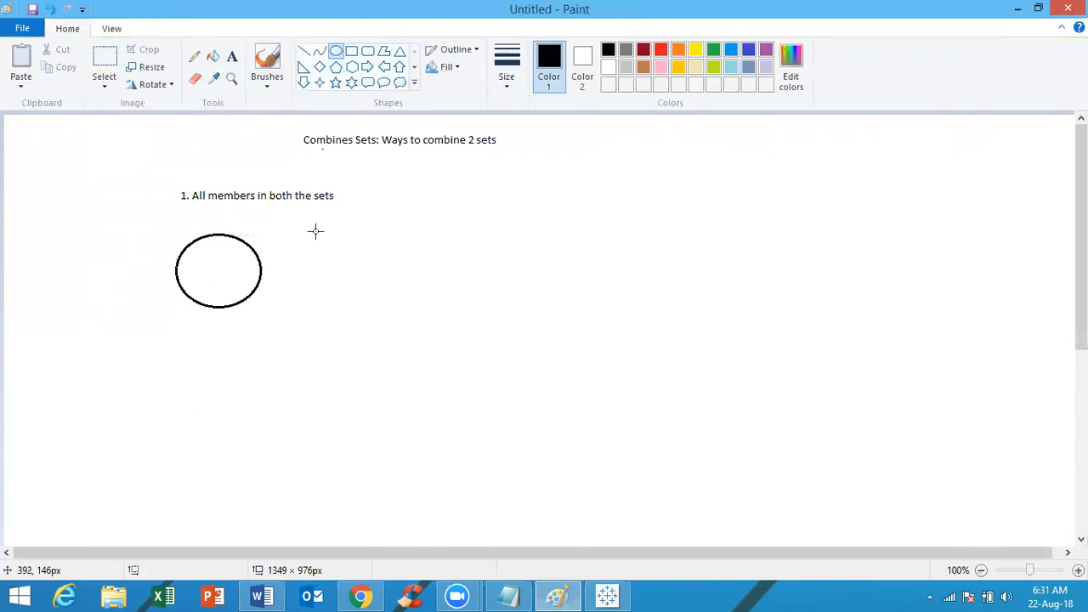
drag(316, 230, 223, 304)
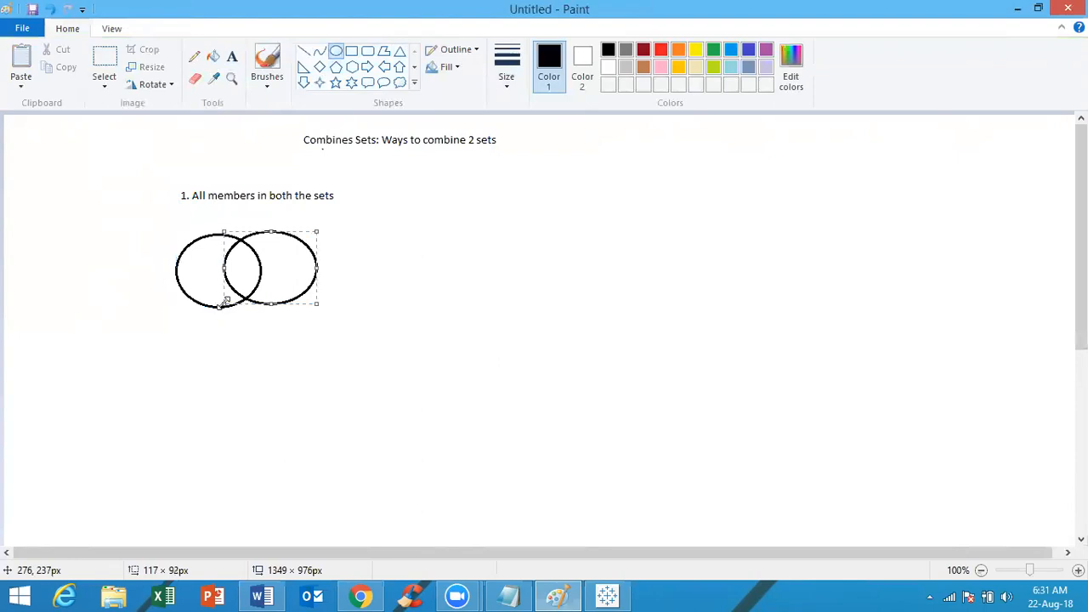
click(167, 226)
click(231, 56)
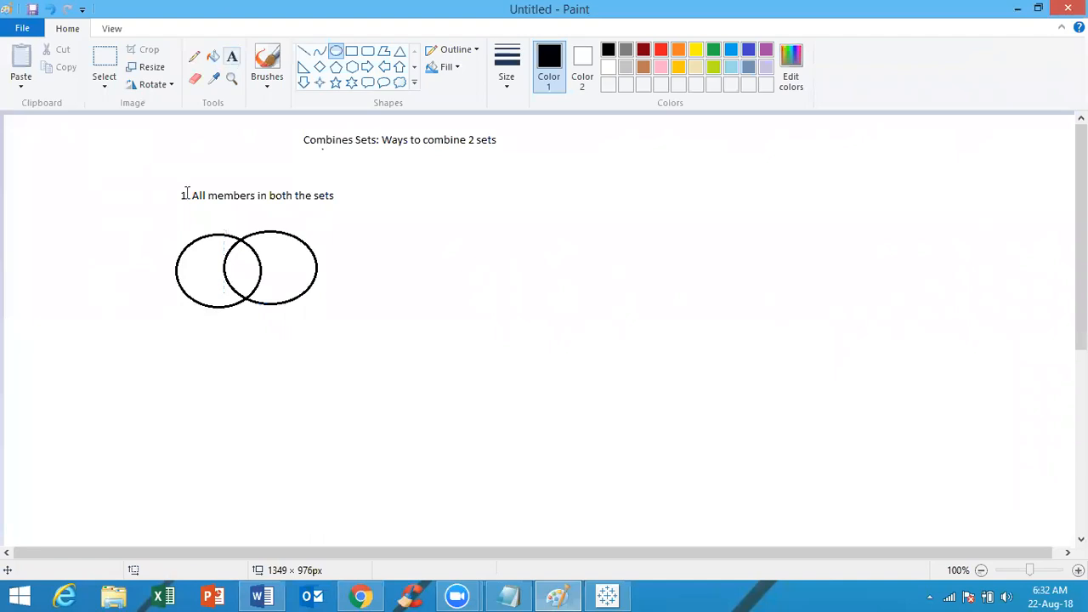
Label the left circle 'Set1'
click(167, 224)
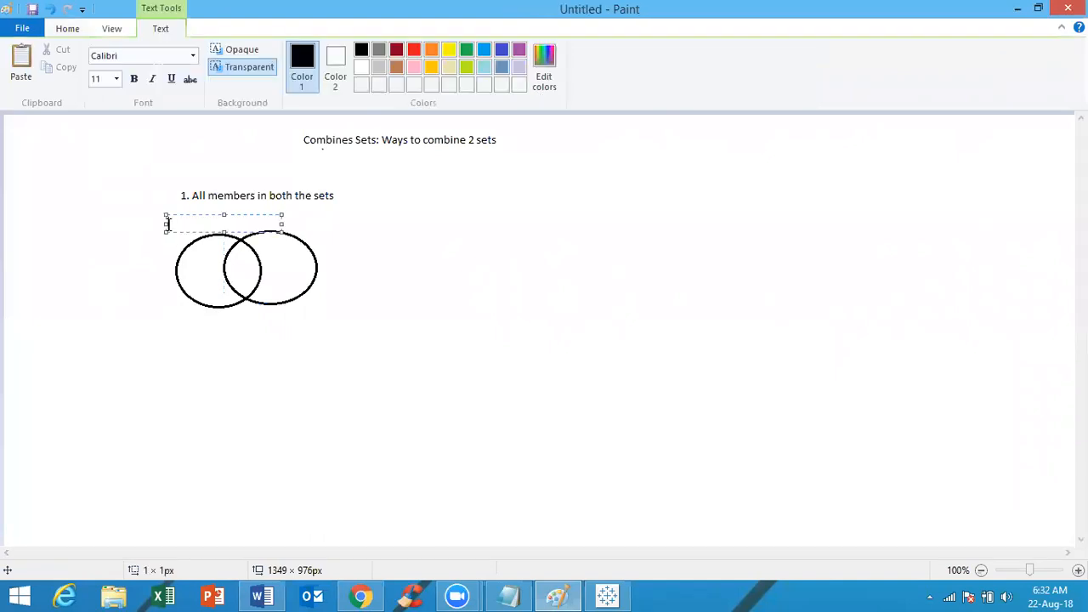
text(Set1)
key(ctrl+a)
click(290, 218)
Label the right circle 'Set2', undoing an accidental paste
click(282, 219)
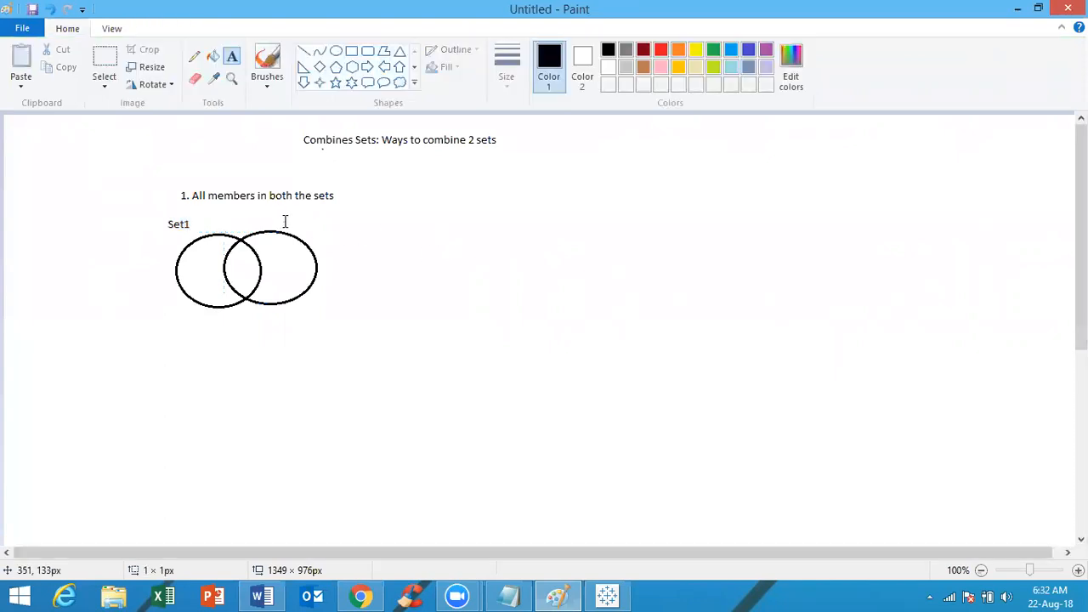
text(https://zoom.us/j/751109377)
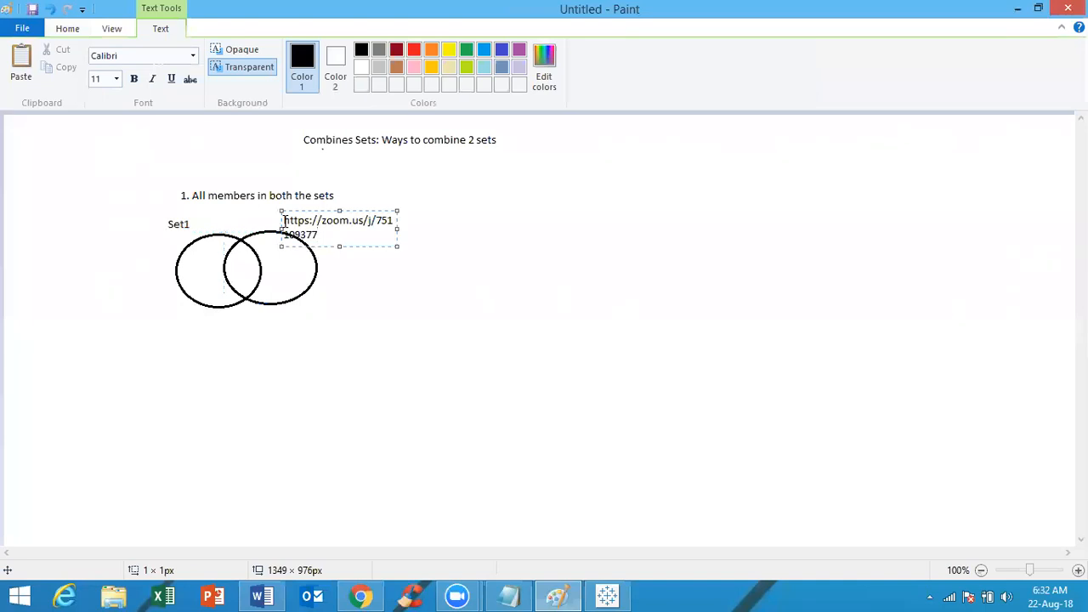
key(ctrl+z)
text(Set2)
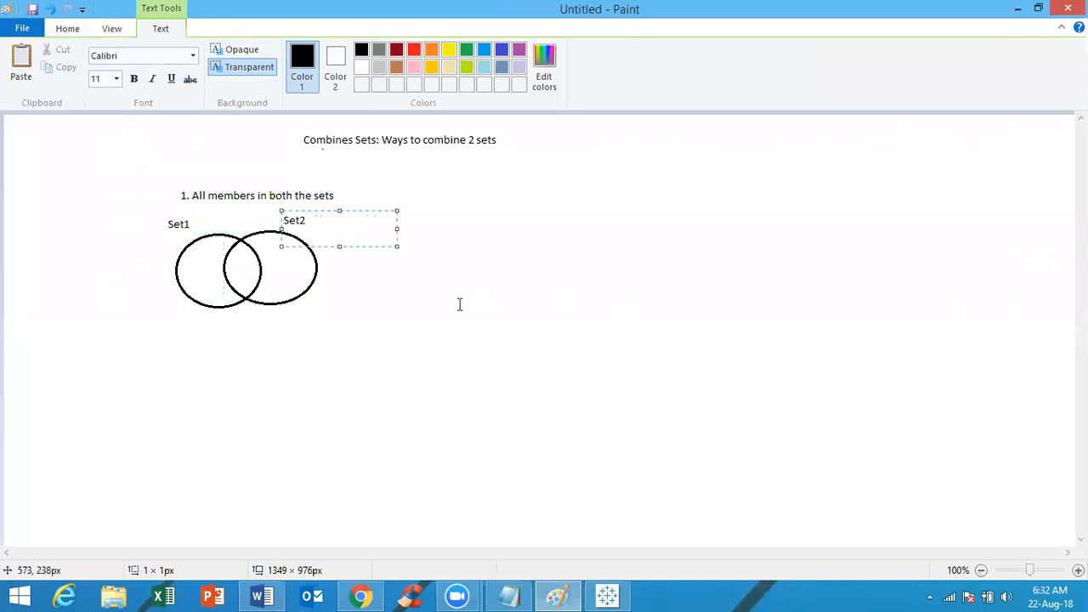
click(459, 305)
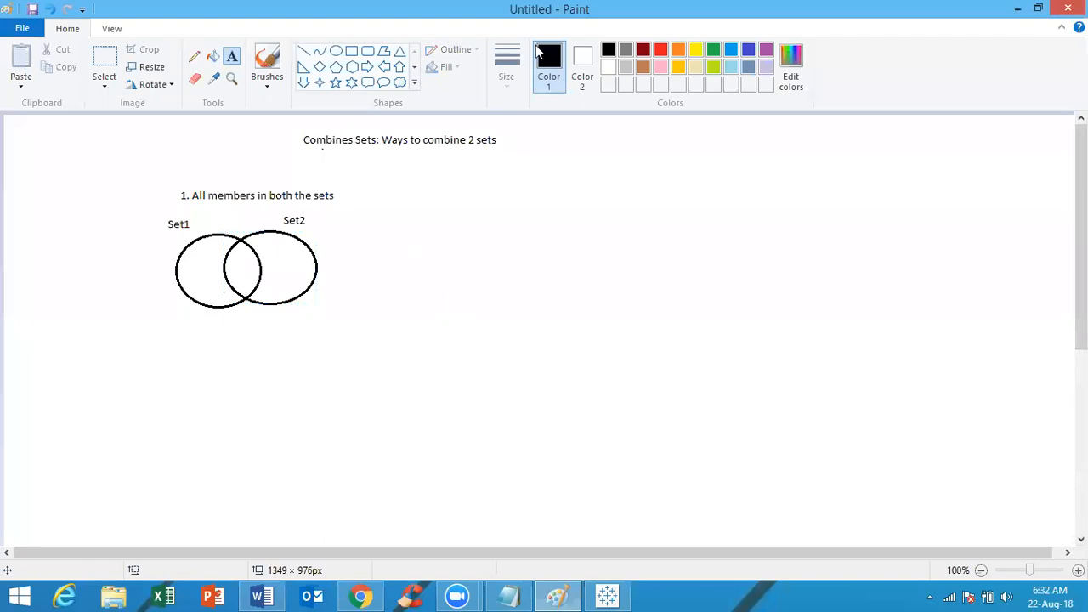
With the Fill bucket and red colour, try filling the circles, undoing stray fills
click(212, 56)
click(205, 271)
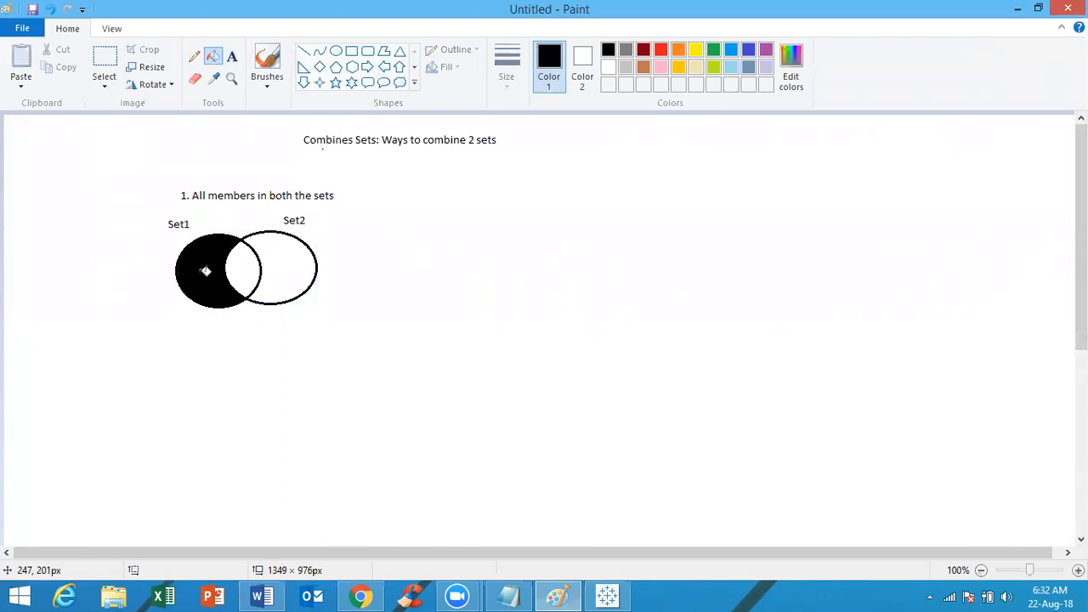
click(661, 50)
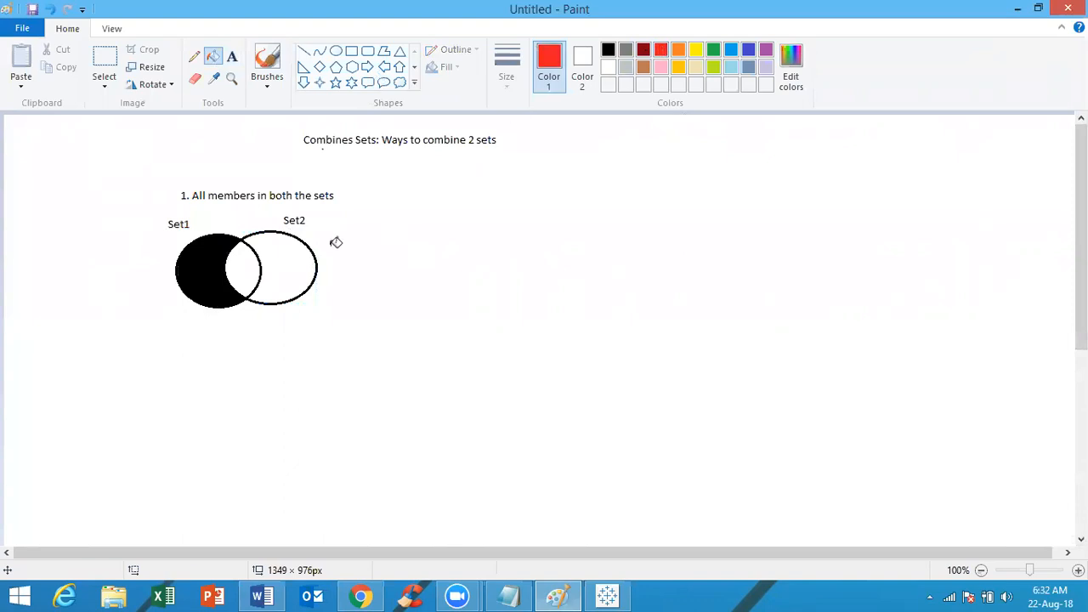
click(205, 267)
click(247, 267)
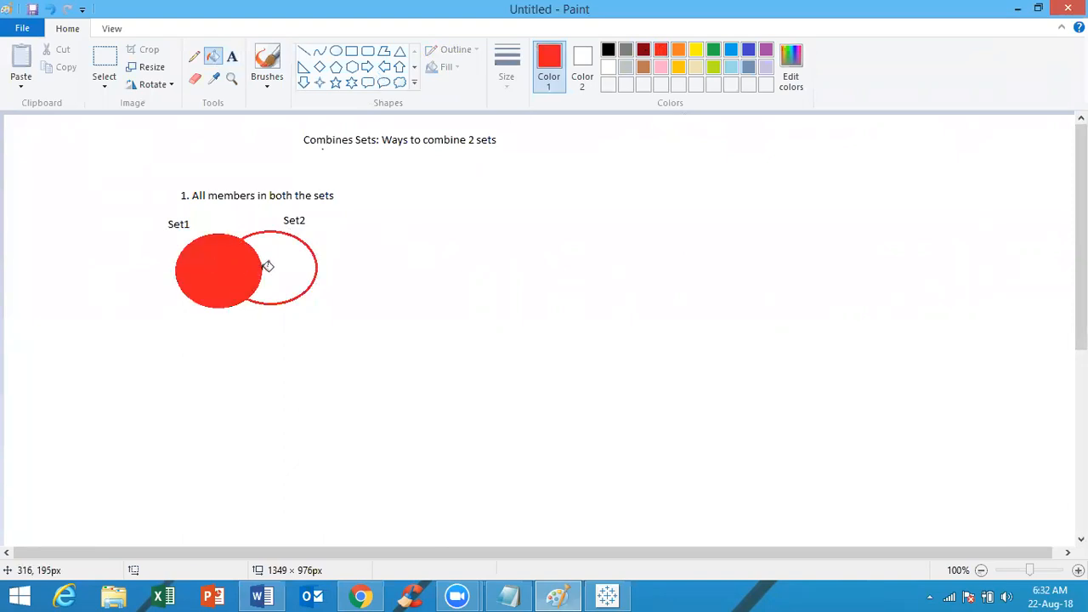
click(282, 266)
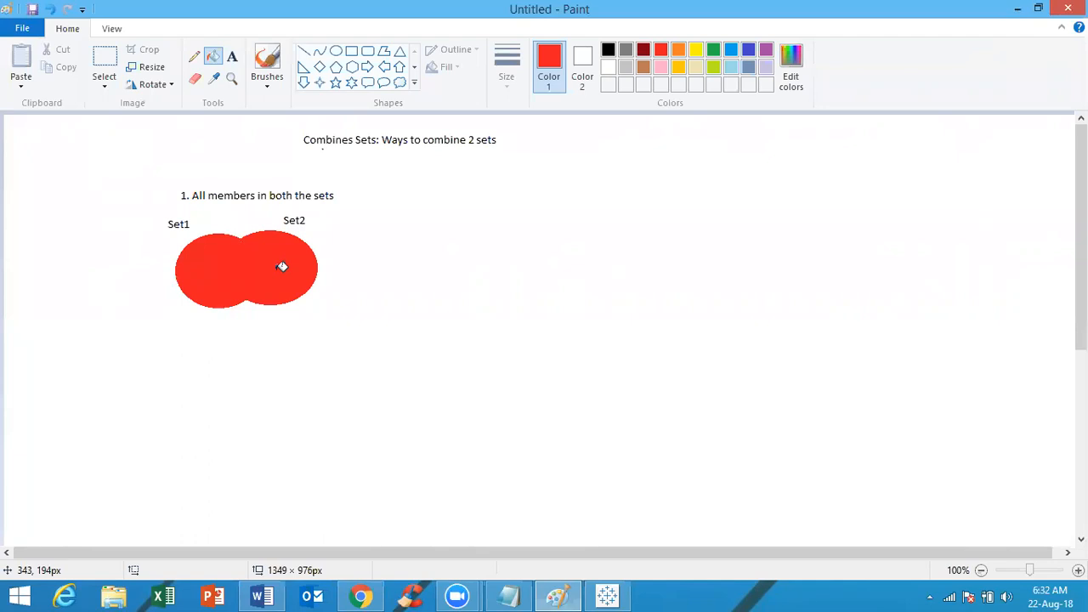
key(ctrl+z)
key(ctrl+z)
key(ctrl+z)
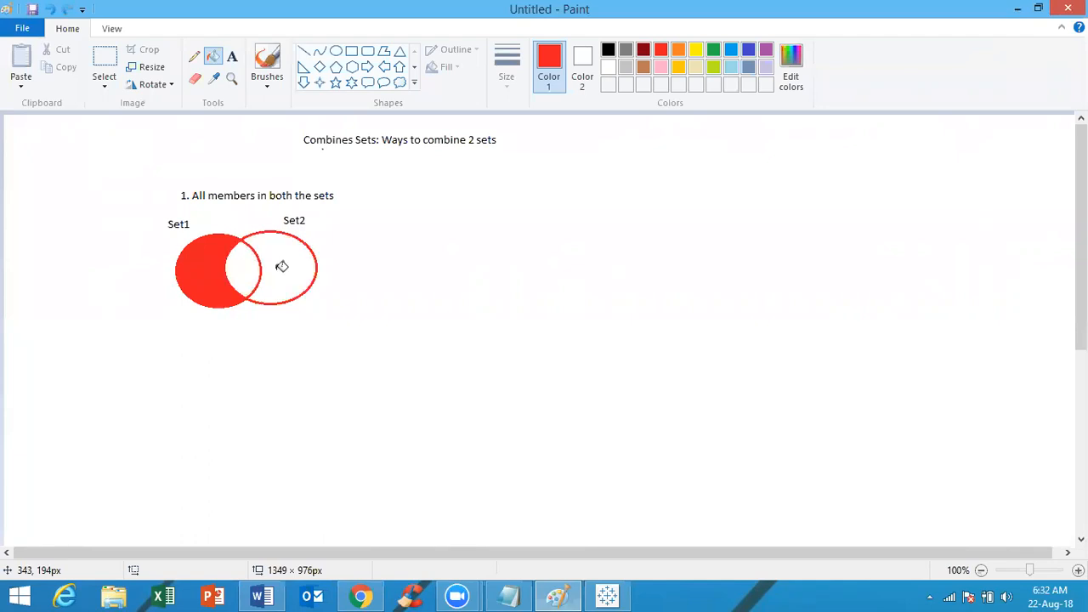
click(507, 255)
key(ctrl+z)
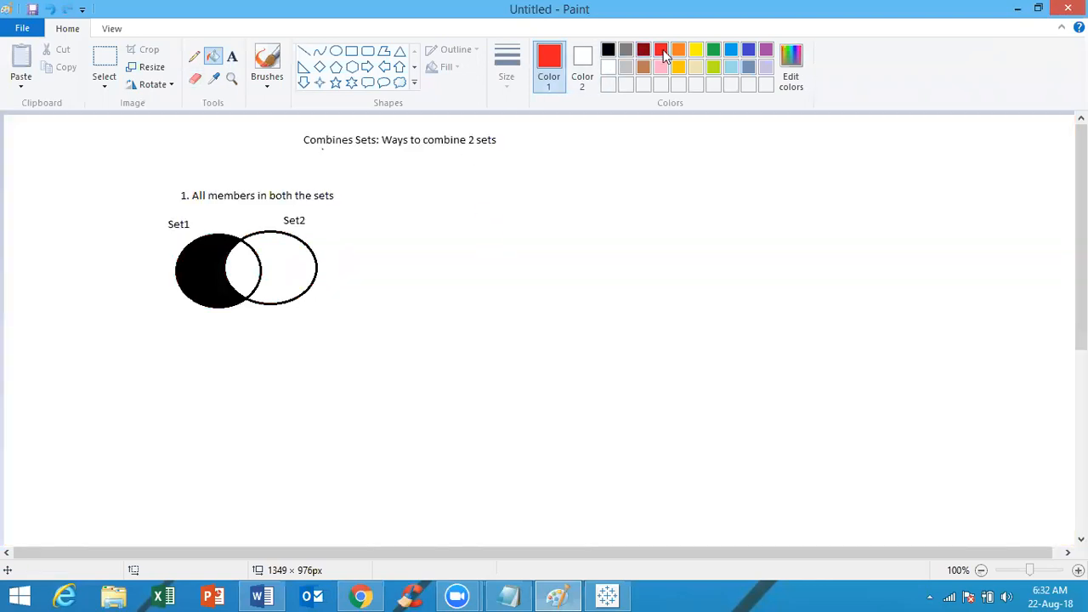
Fill the Set2 crescent, the overlap and the Set1 crescent solid red
click(307, 266)
click(253, 266)
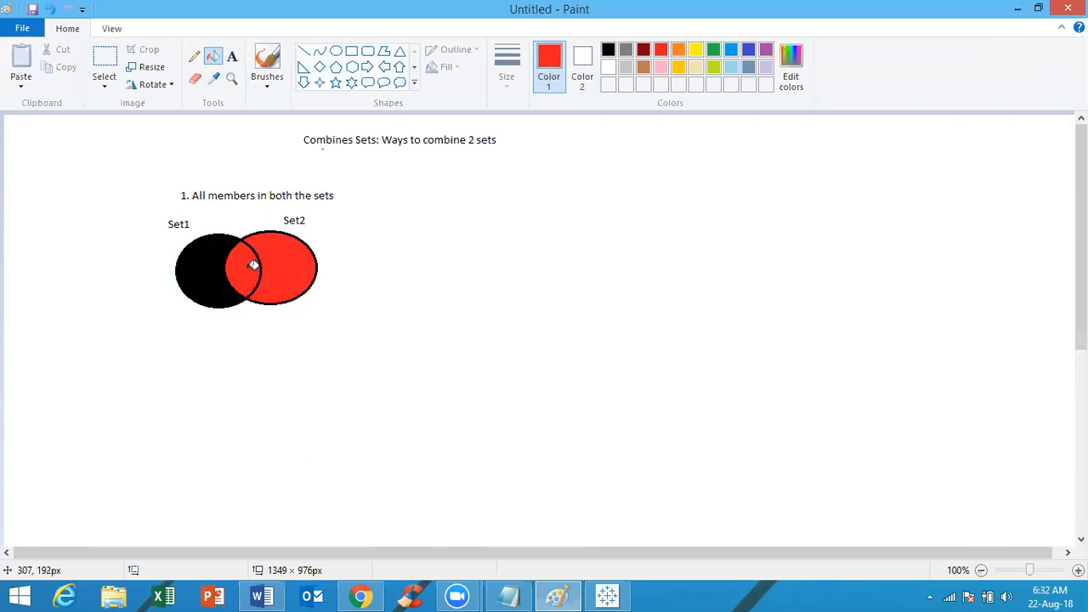
click(209, 258)
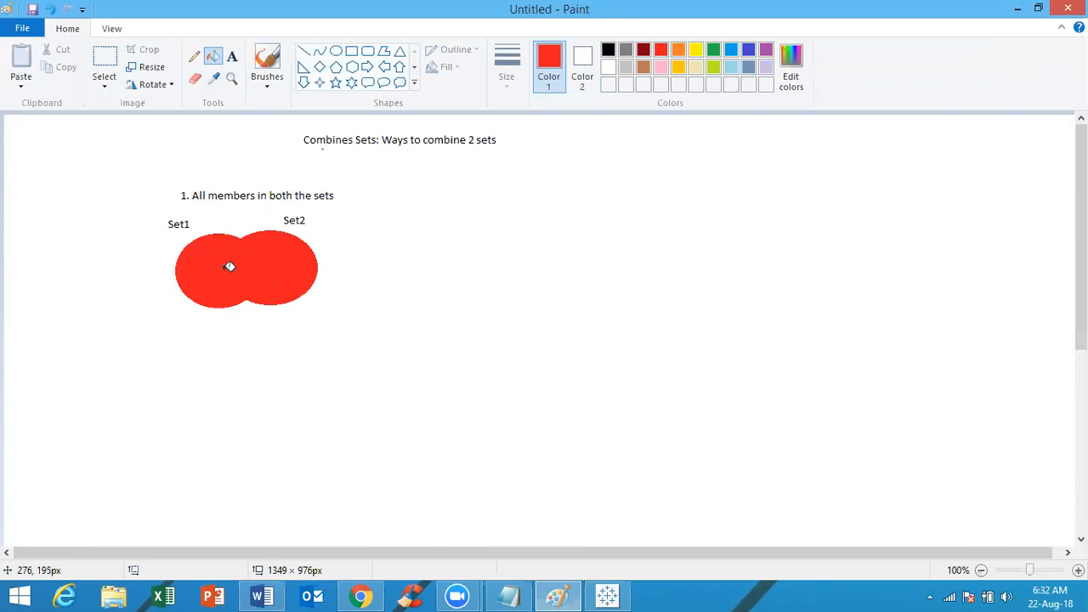
key(ctrl+z)
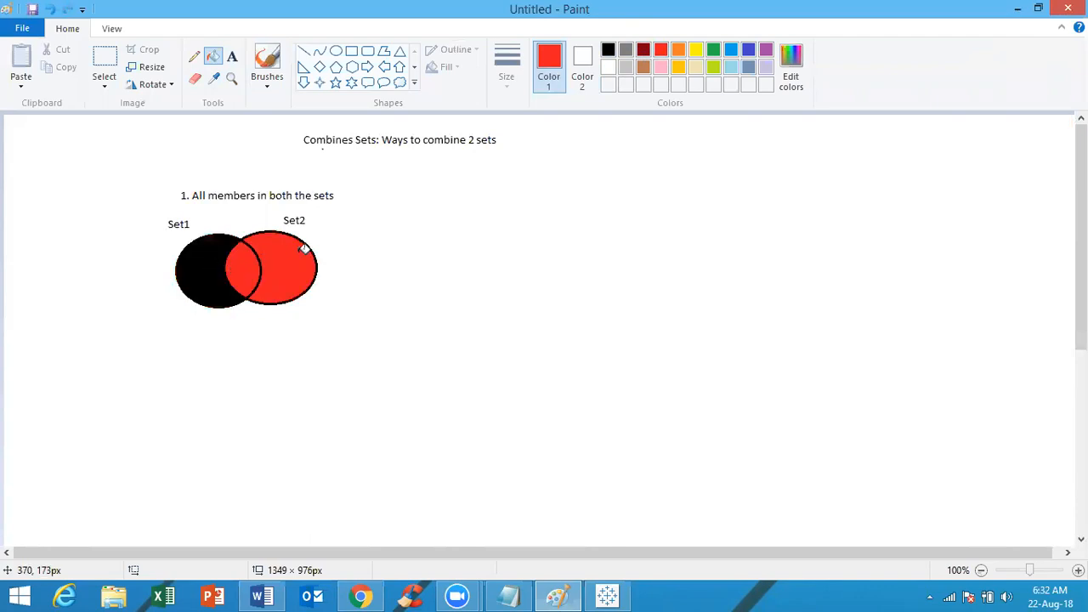
key(ctrl+z)
key(ctrl+z)
key(ctrl+z)
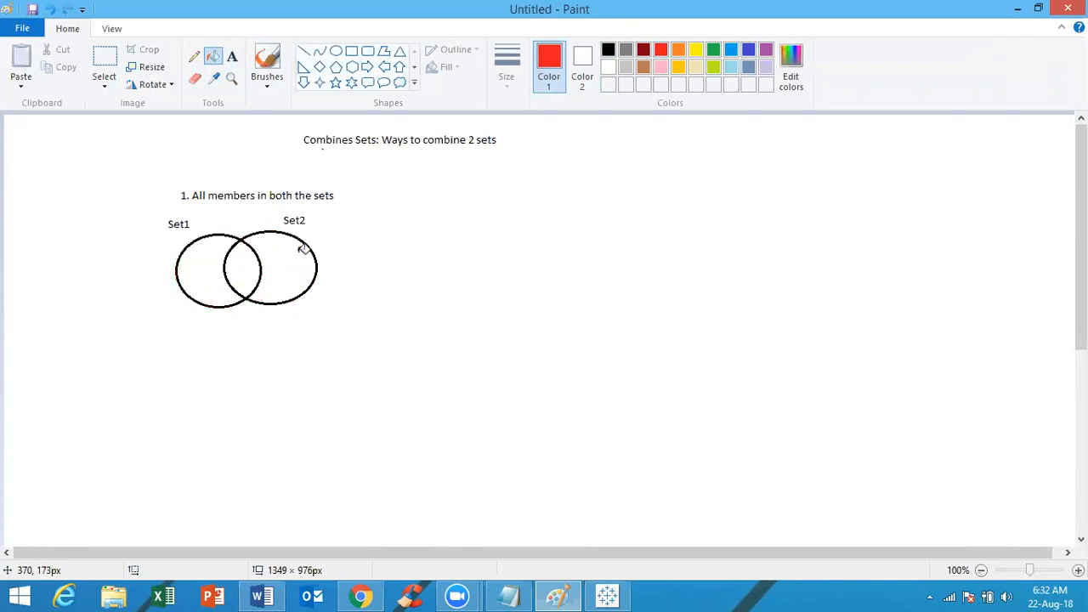
click(309, 247)
click(243, 251)
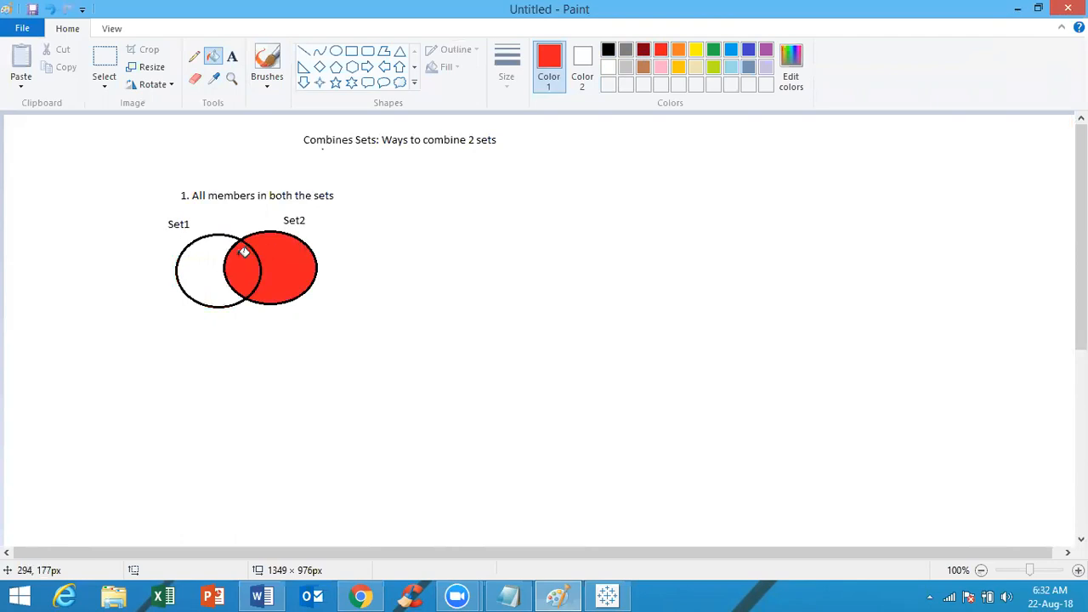
click(214, 253)
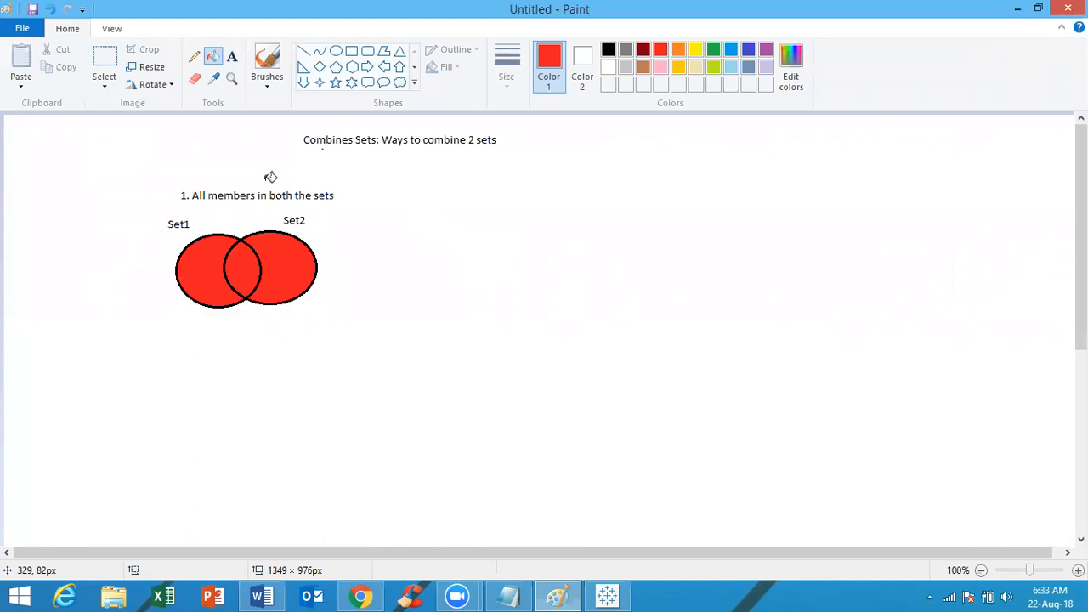
click(232, 56)
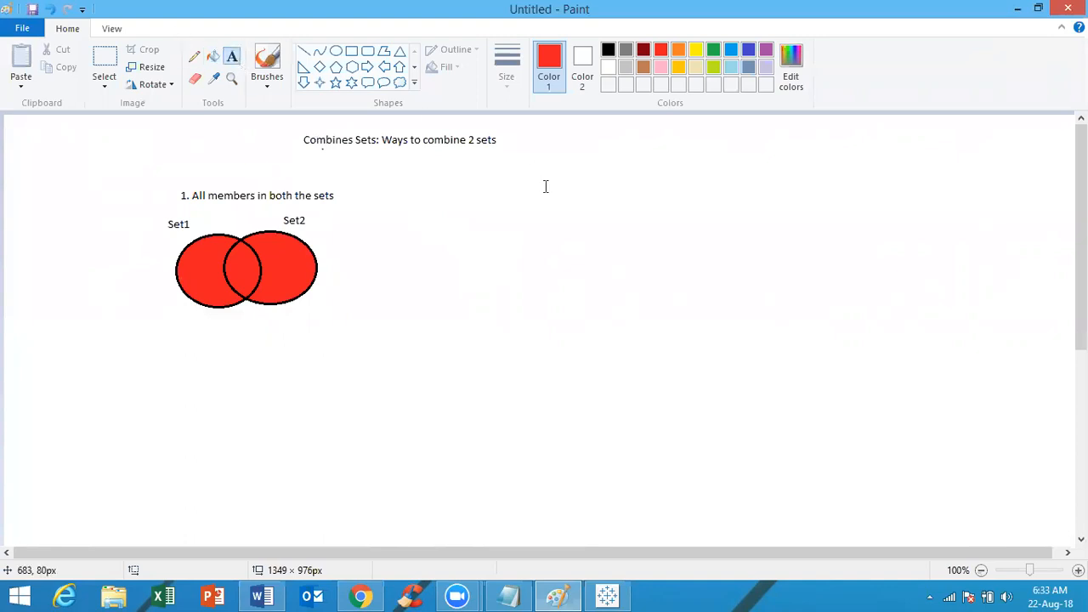
Add the black heading '2. Common members in both the sets' right of the first diagram
click(483, 194)
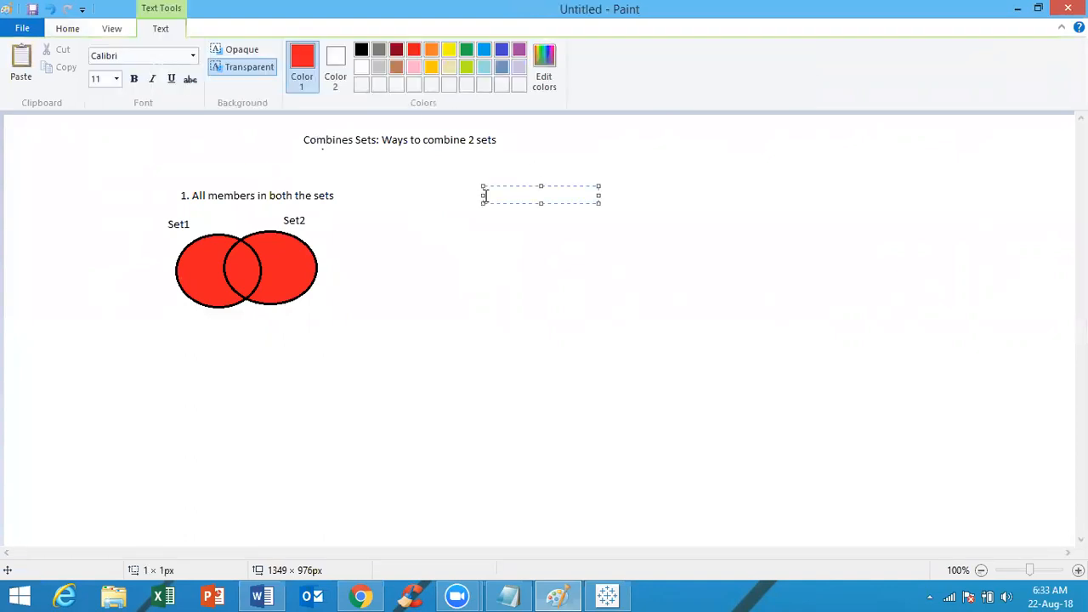
text(2.)
drag(497, 195, 483, 196)
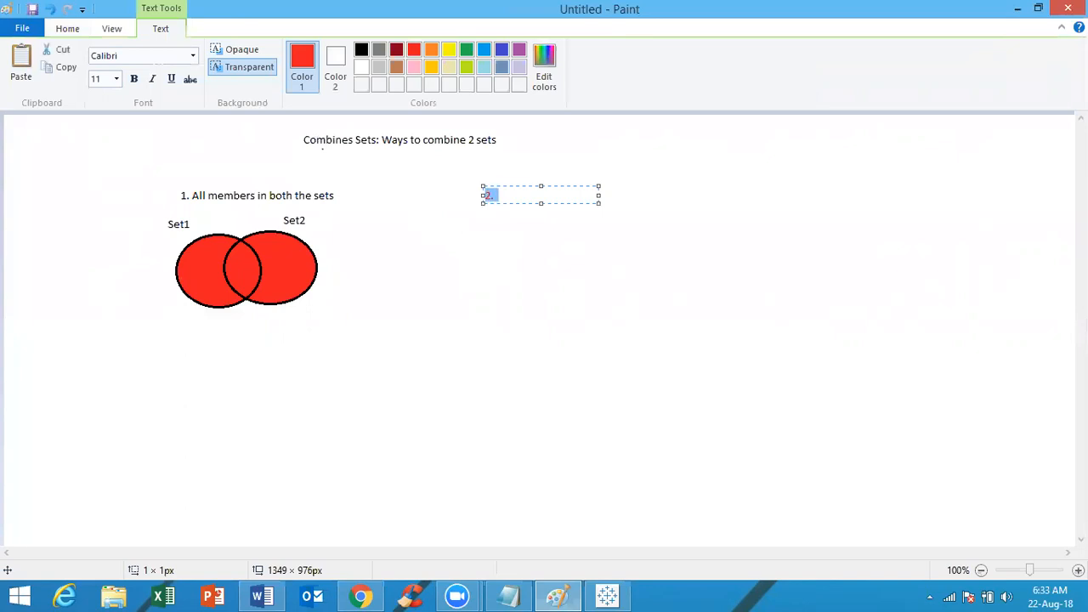
click(361, 49)
key(Right)
text(Comme)
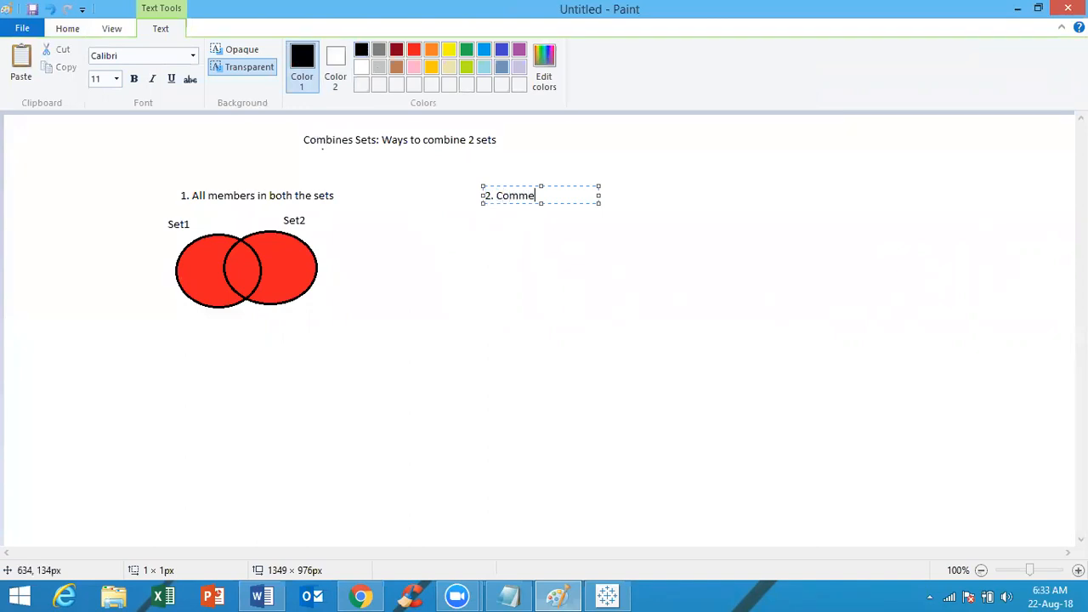
text(n members in both the )
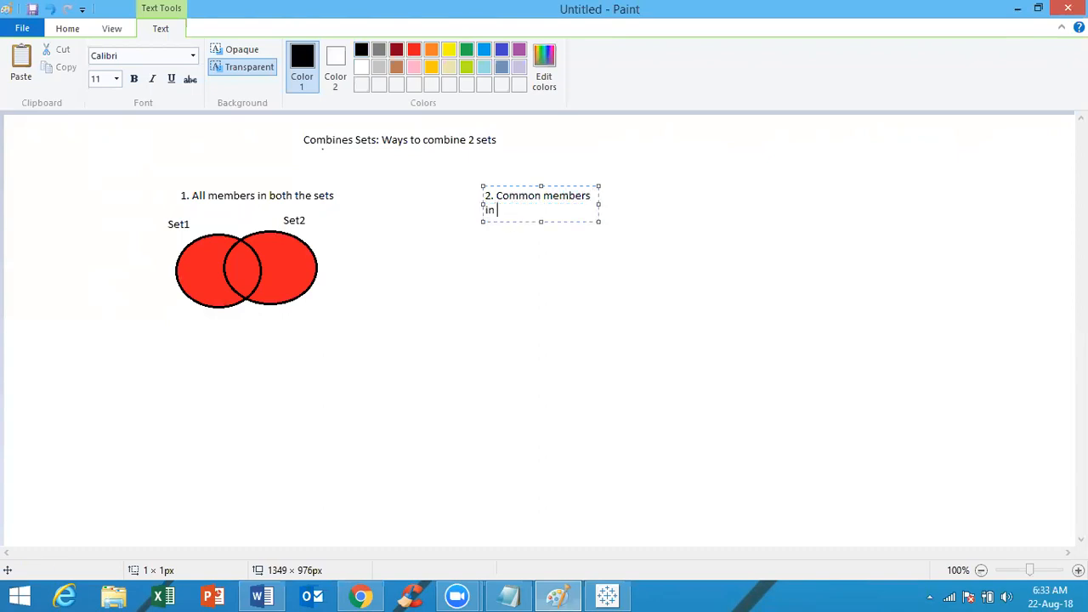
text(sets)
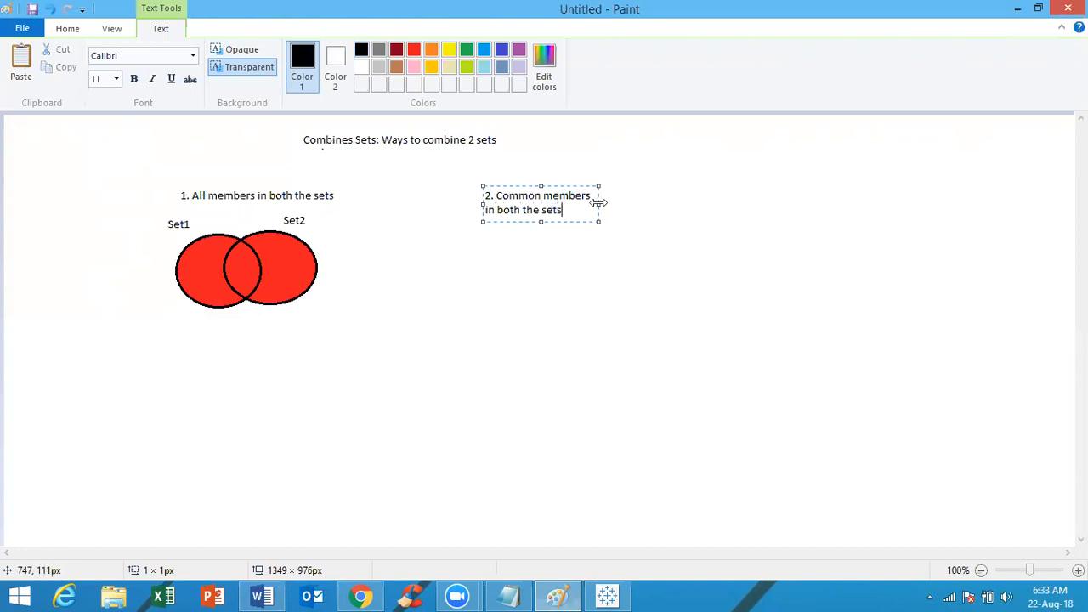
drag(599, 202, 719, 204)
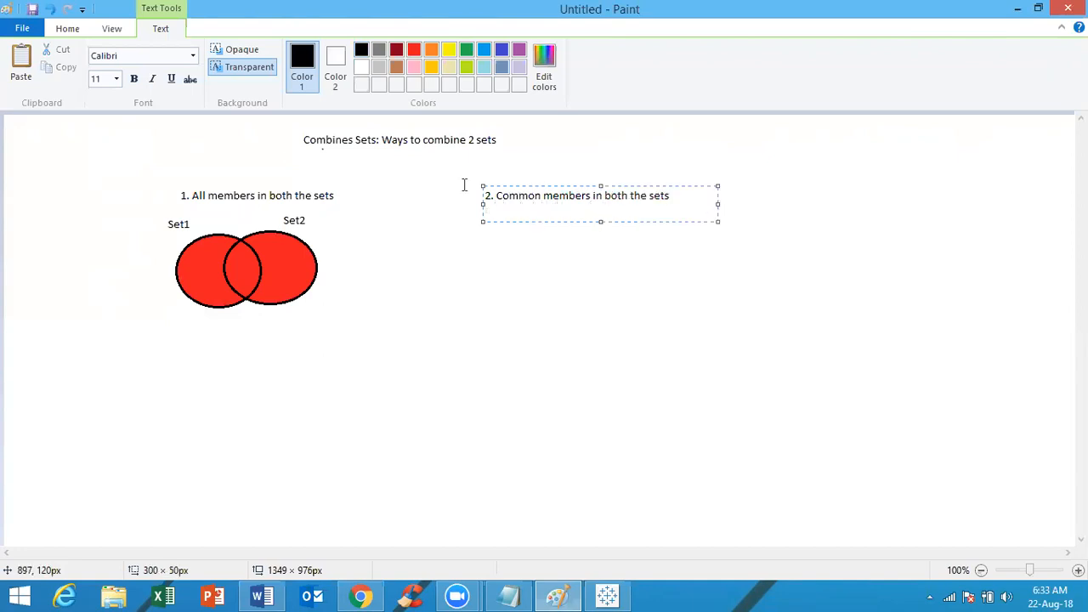
click(70, 30)
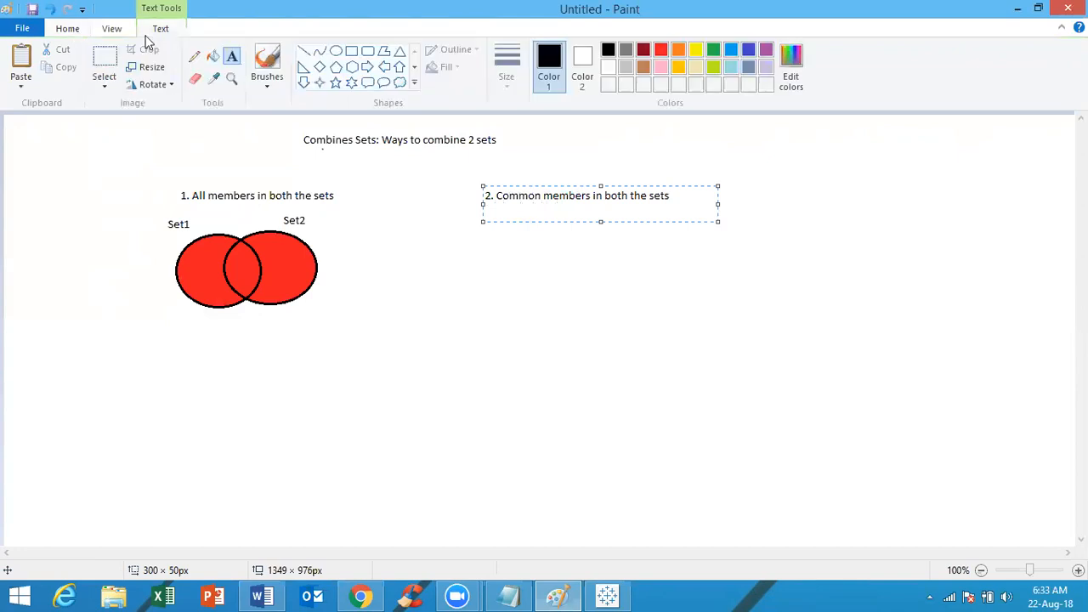
Draw two overlapping oval circles below the second heading
click(338, 52)
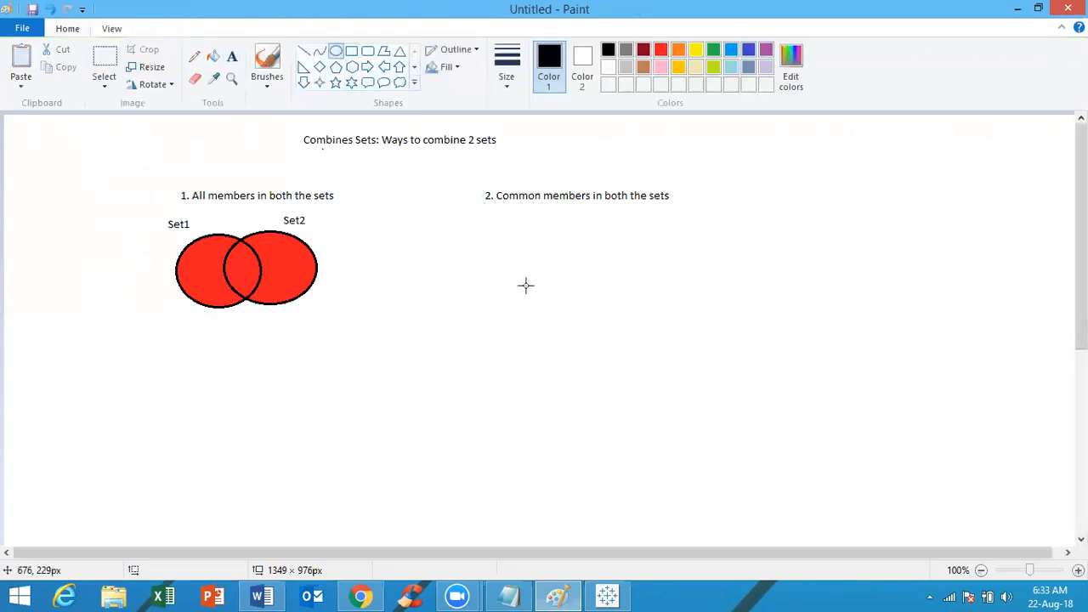
mouse_move(490, 231)
mouse_down()
mouse_move(575, 292)
mouse_move(575, 303)
mouse_up()
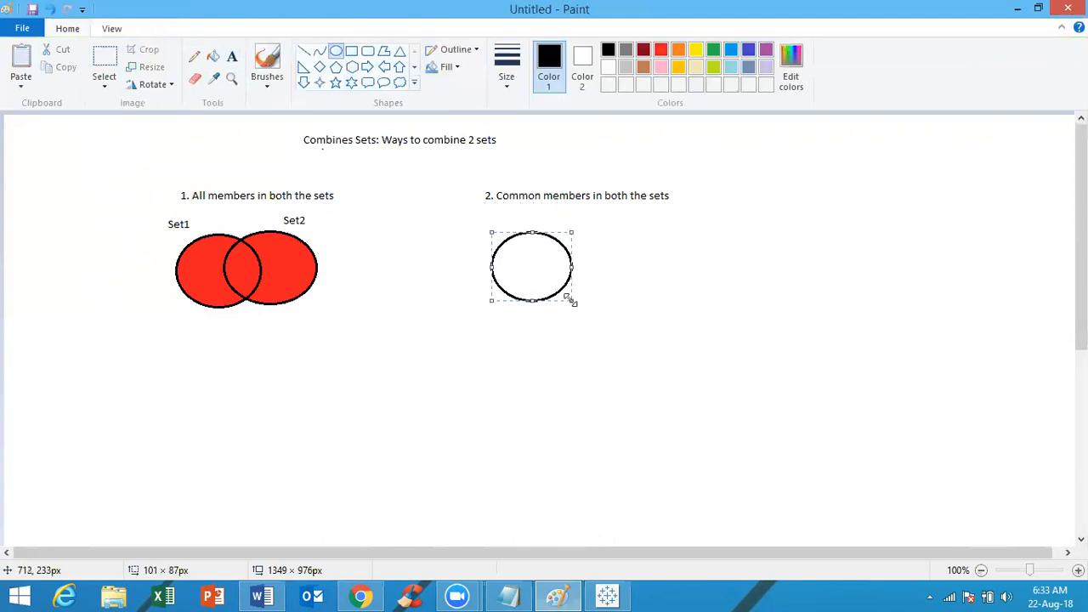
click(623, 228)
drag(623, 229, 541, 299)
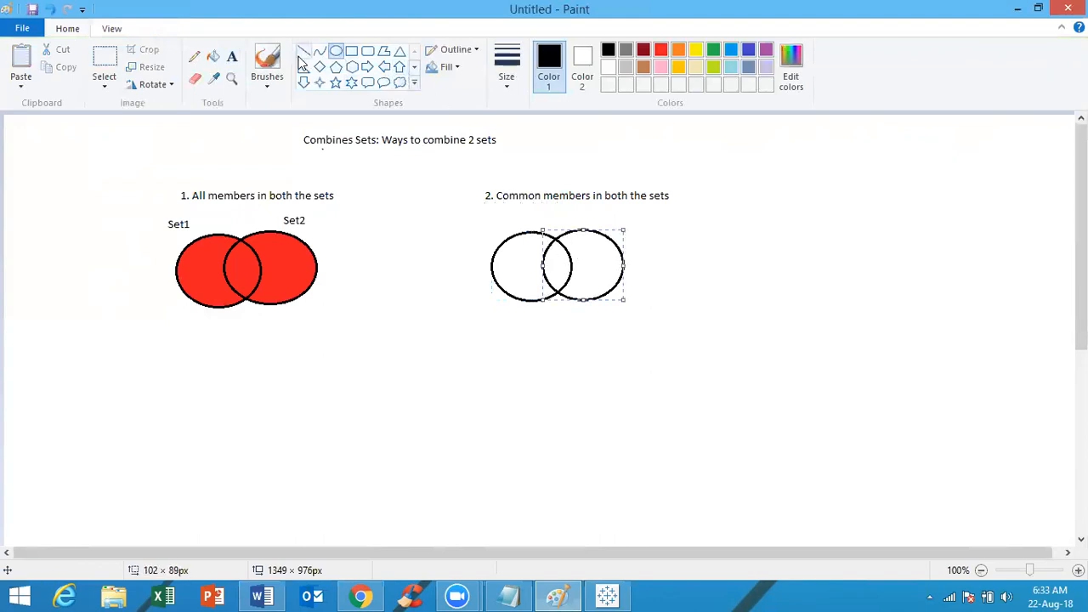
Fill the overlapping area of the two circles with red
click(213, 56)
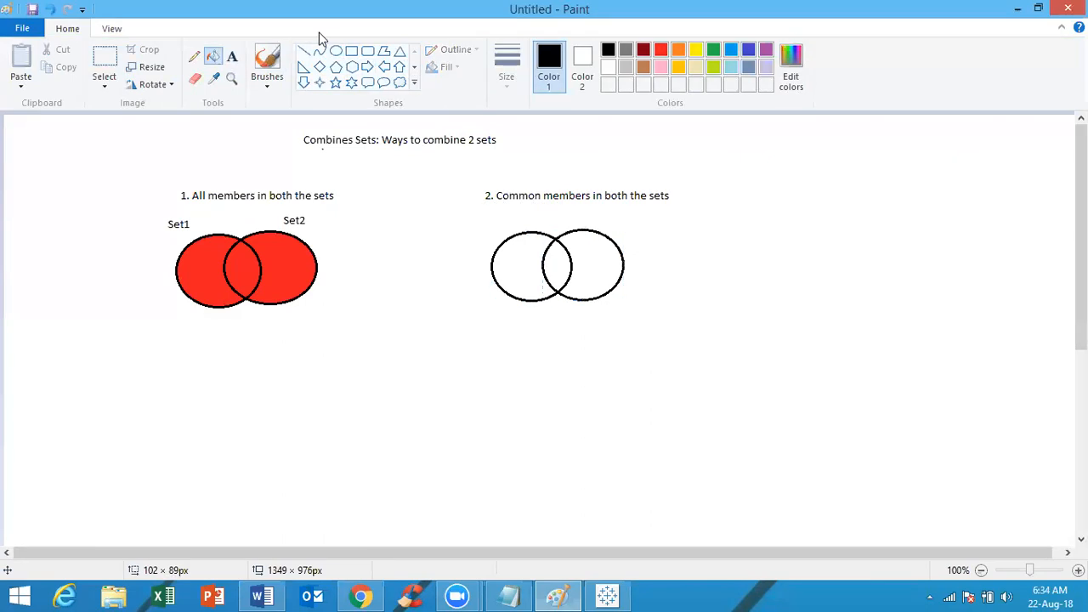
click(661, 50)
click(558, 264)
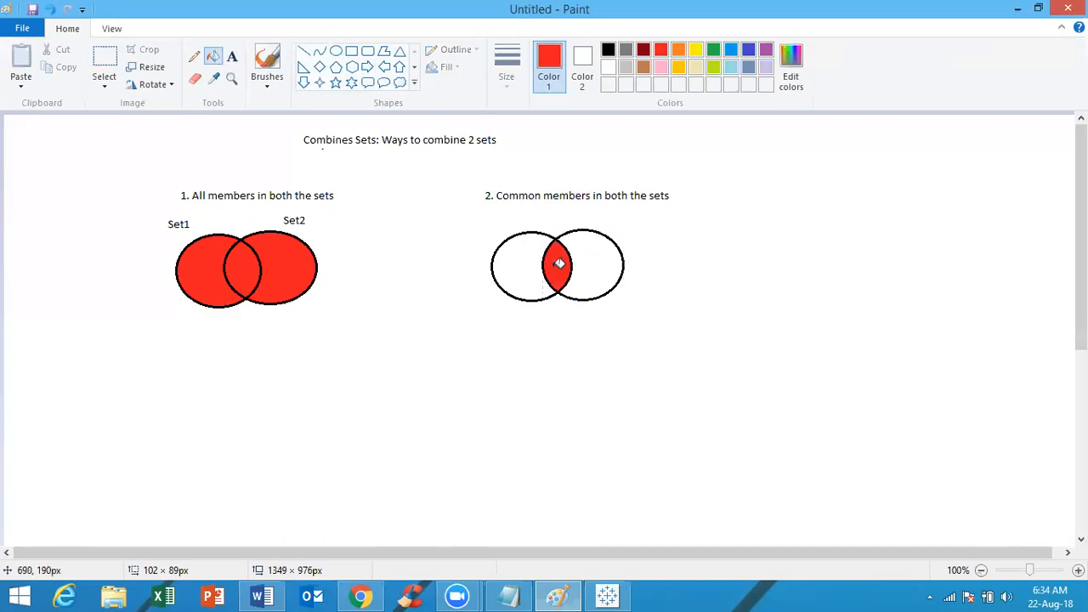
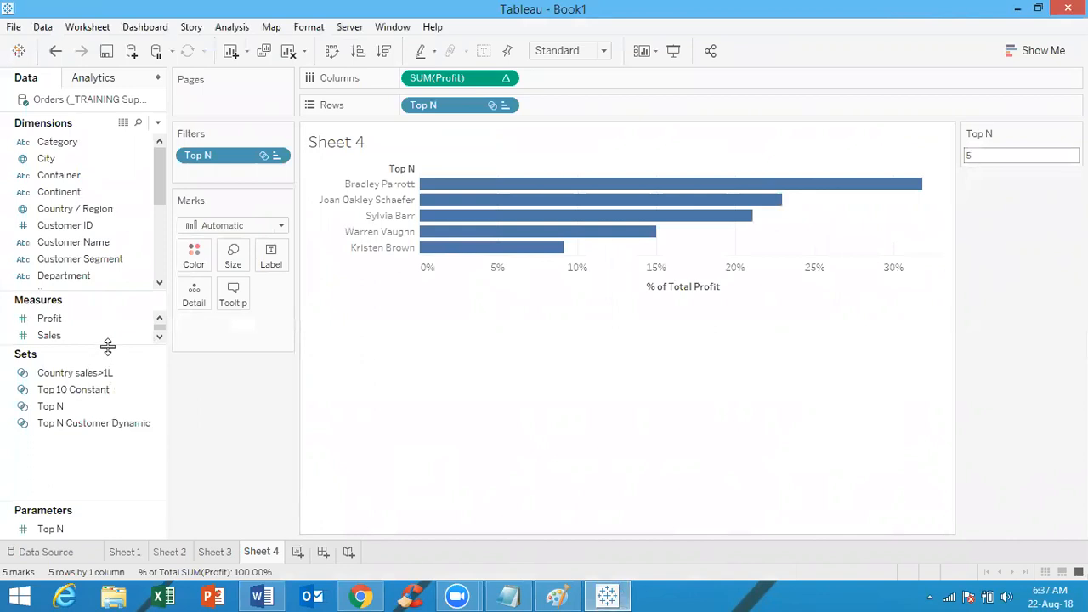
Create a new Customer Name set named 'Top 10 customers based on sales'
click(556, 595)
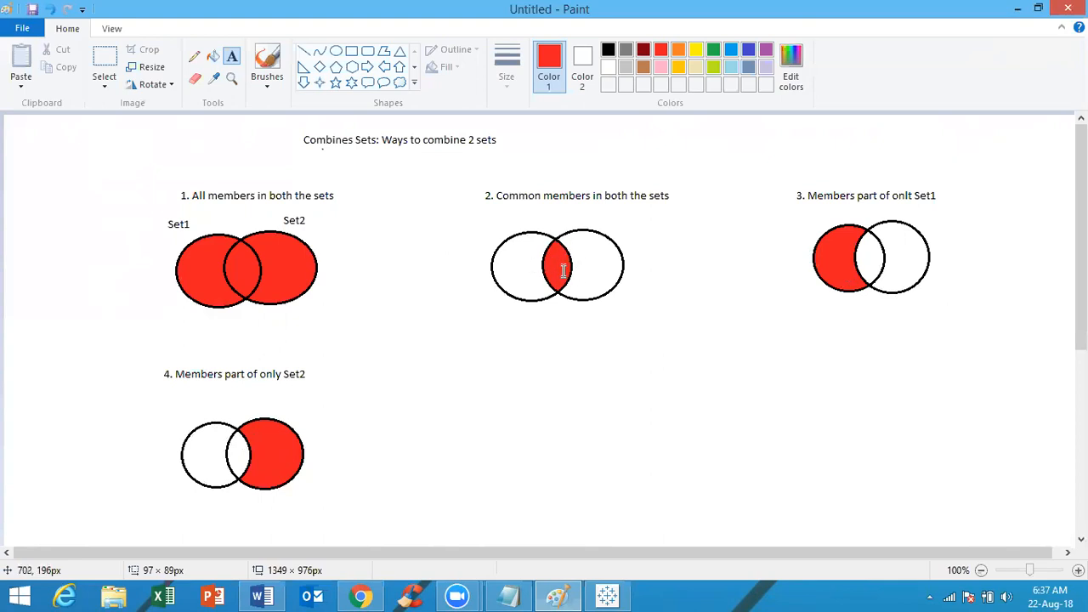
click(607, 595)
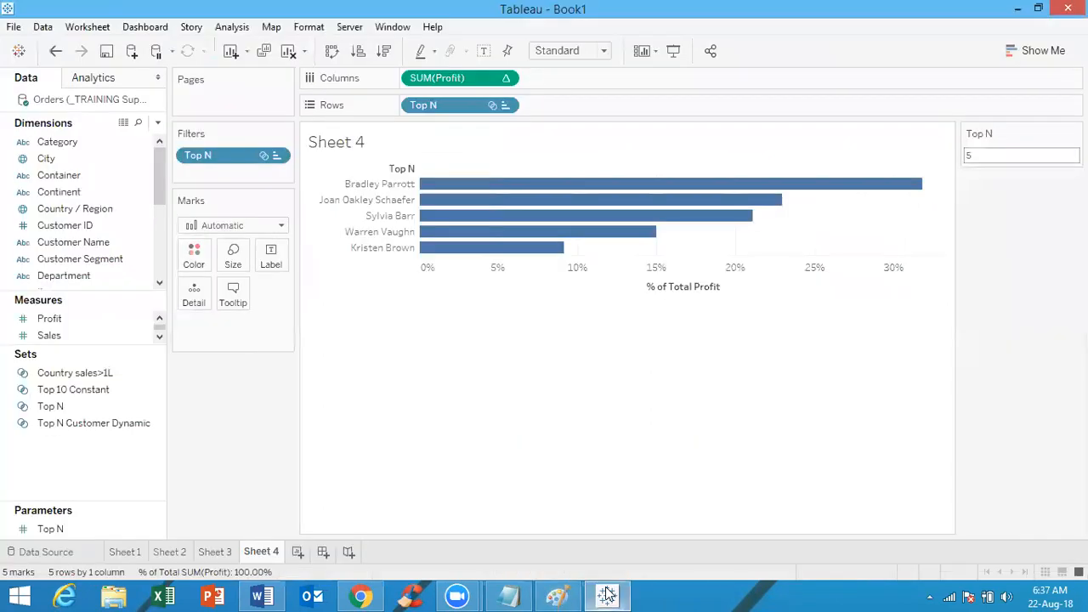
right_click(125, 246)
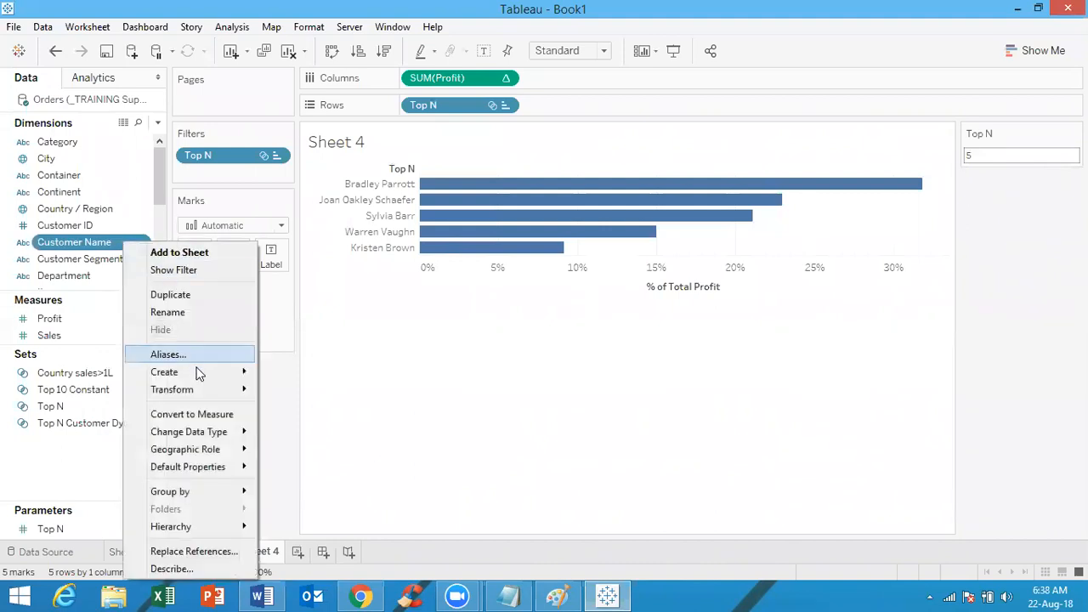
mouse_move(191, 375)
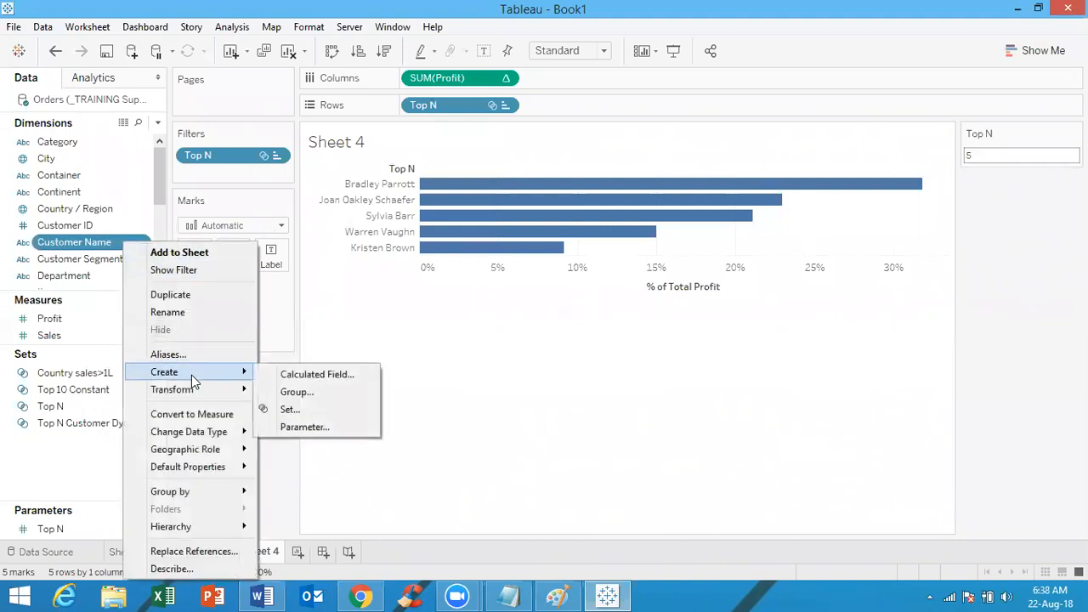
click(289, 410)
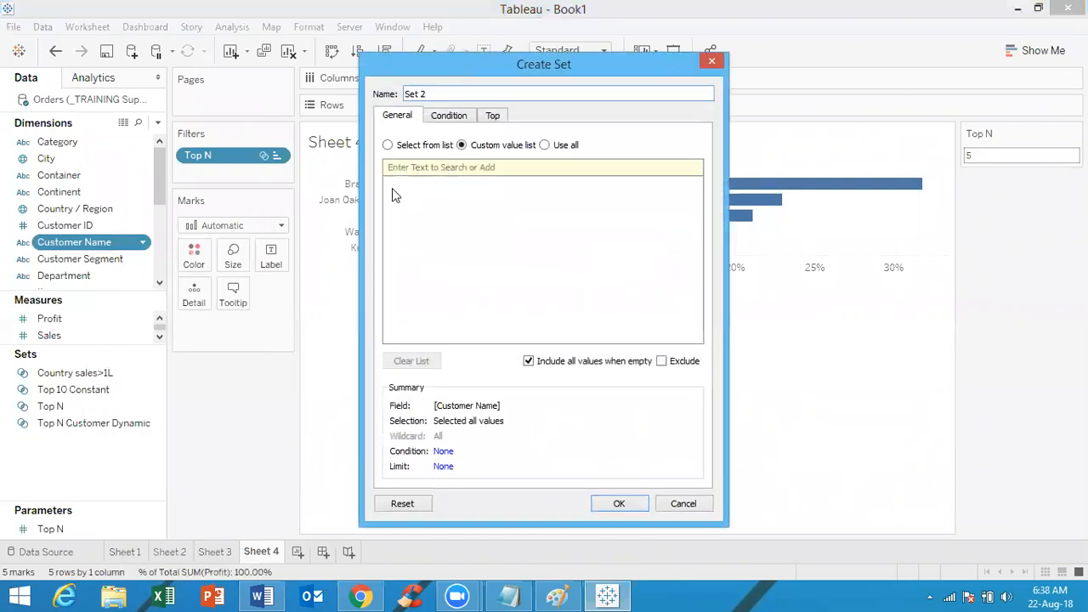
triple_click(447, 91)
text(Top 10 )
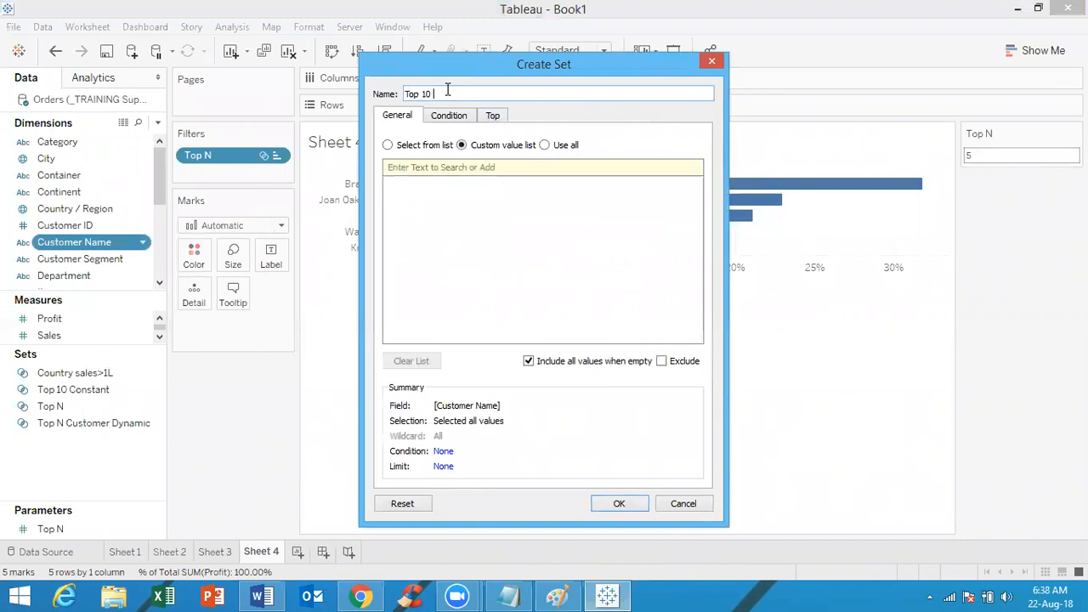
text(customers based on sales)
Limit the set to the top 10 customers by sum of Sales
key(ctrl+a)
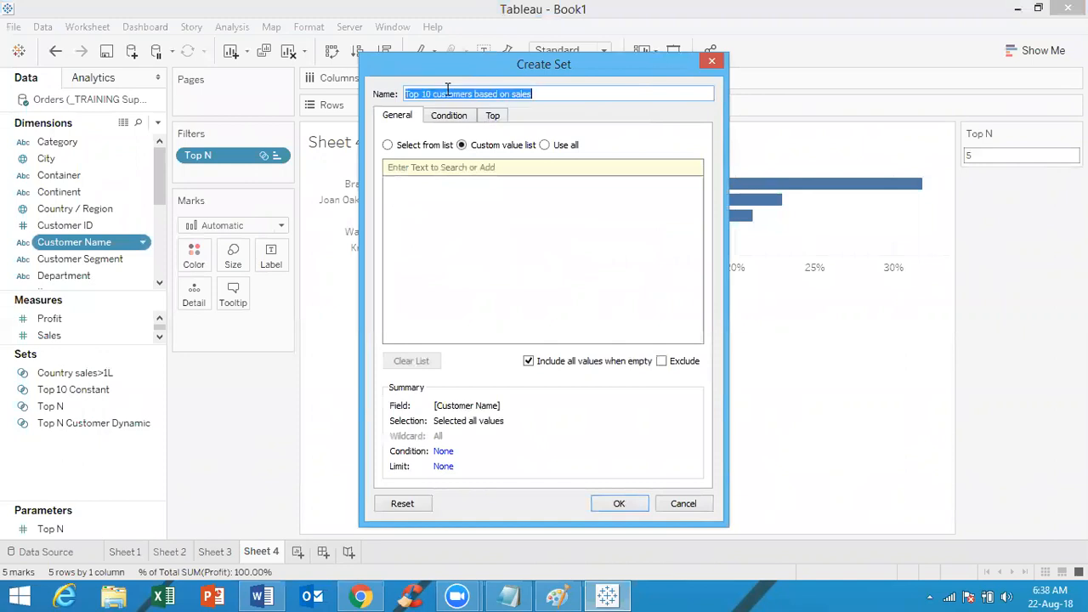
click(495, 116)
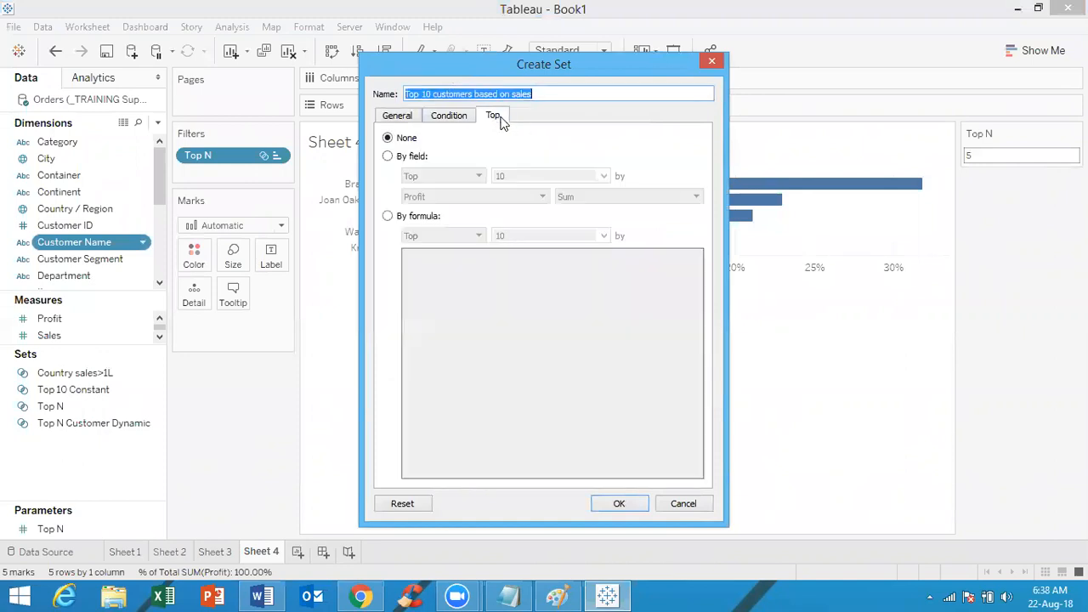
click(424, 157)
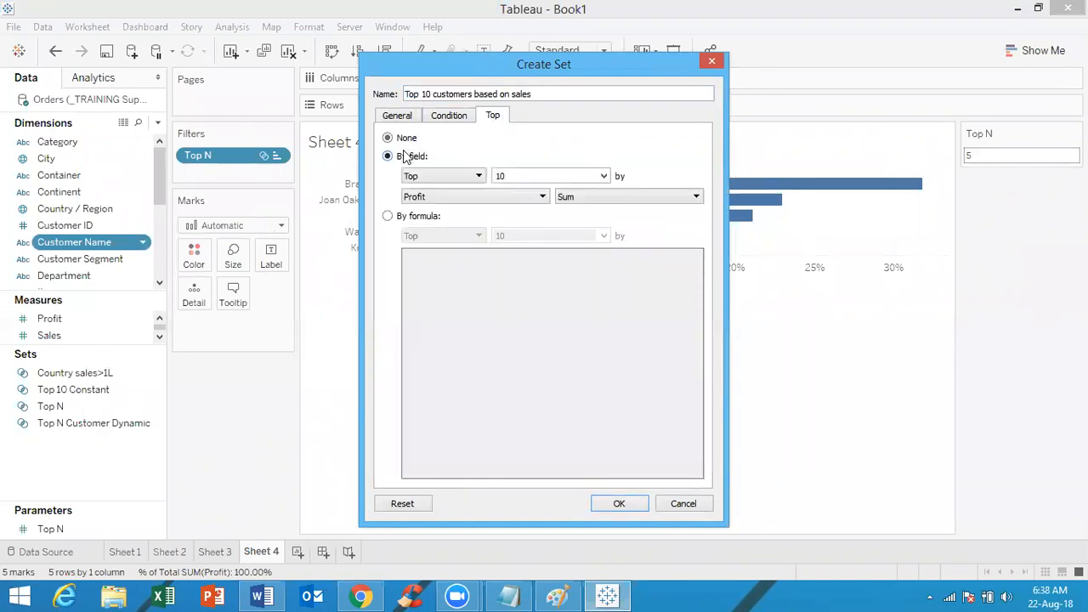
click(458, 197)
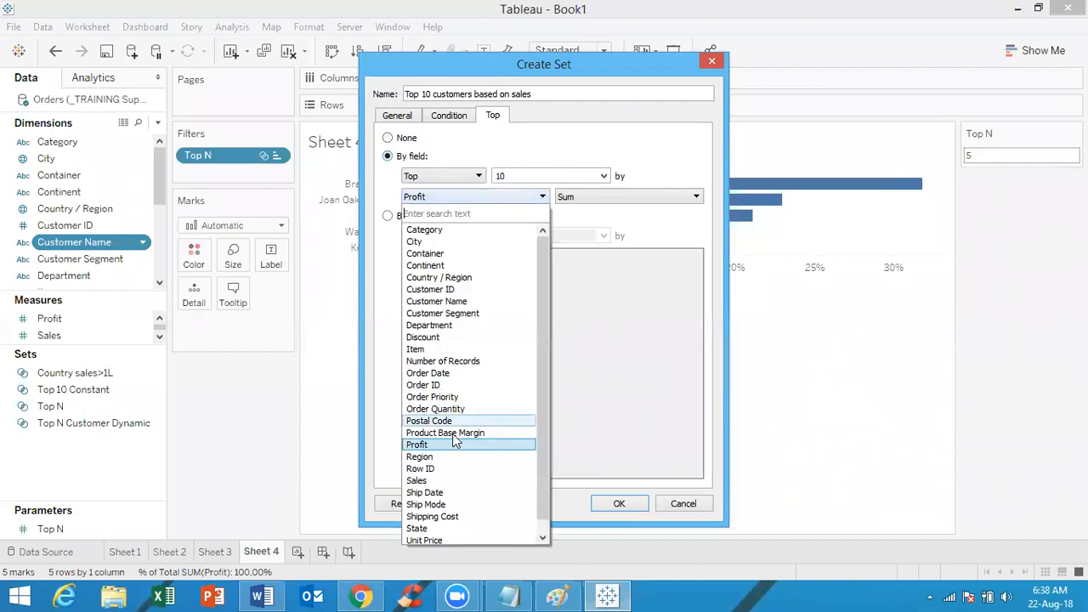
click(432, 481)
click(620, 503)
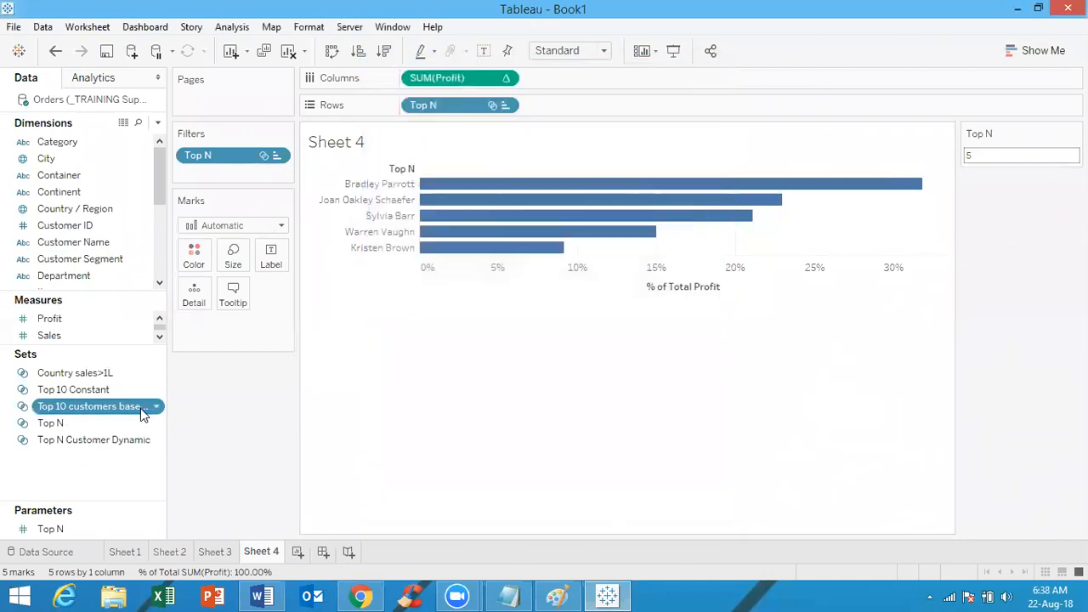
Duplicate the sales set and rename the copy 'Top 10 customers based on profit'
right_click(140, 408)
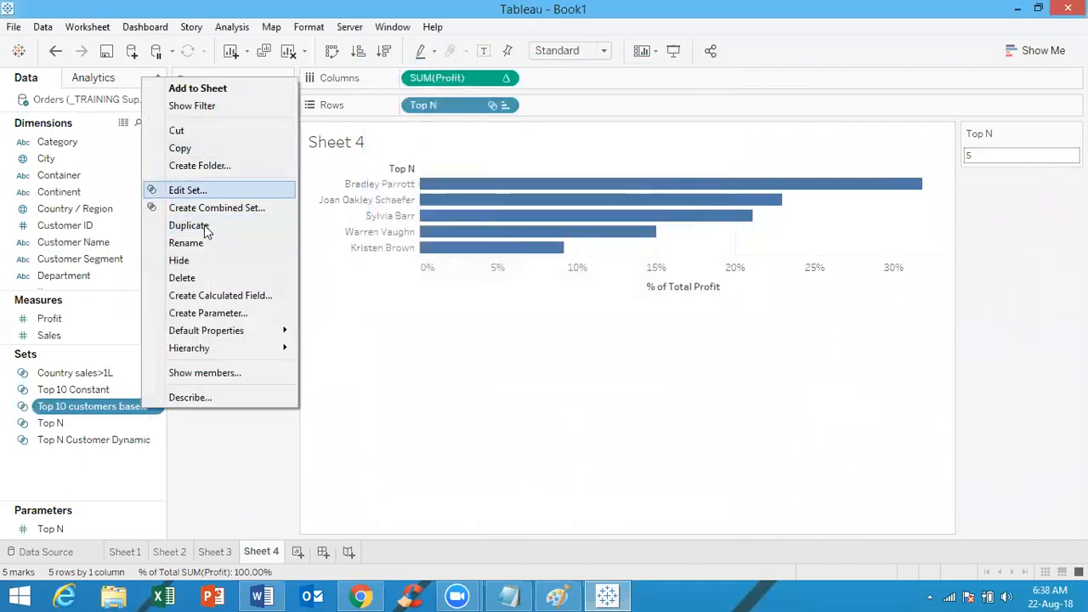
click(200, 226)
click(114, 427)
right_click(116, 428)
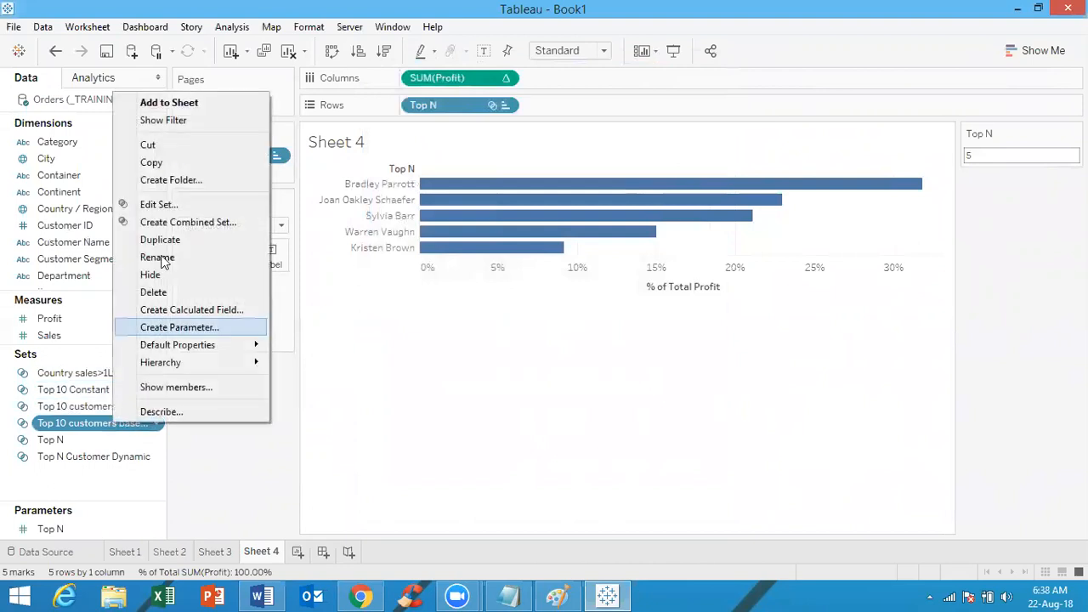
click(158, 205)
key(BackSpace)
key(BackSpace)
key(BackSpace)
key(BackSpace)
key(BackSpace)
key(BackSpace)
key(BackSpace)
key(BackSpace)
key(BackSpace)
key(BackSpace)
key(BackSpace)
key(BackSpace)
text(profit)
Rank the copied set's top 10 customers by Profit instead of Sales
click(504, 119)
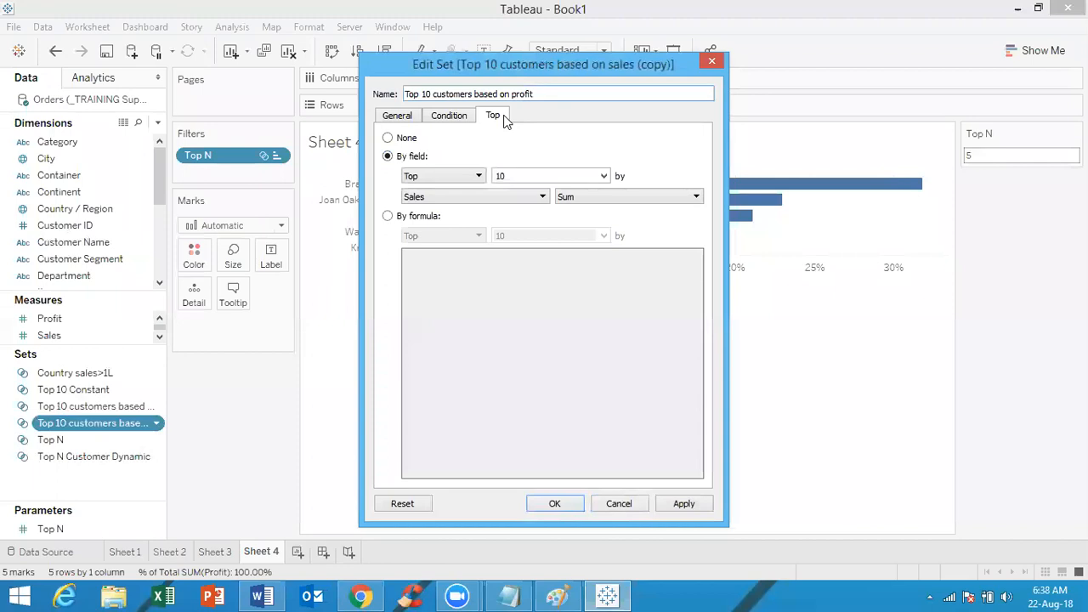
click(469, 195)
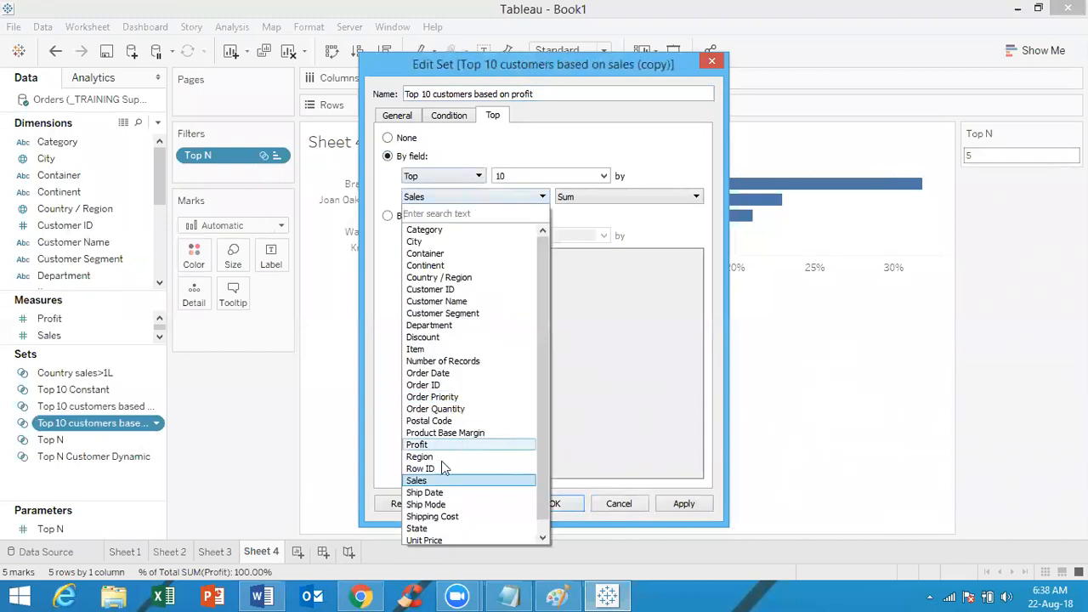
click(438, 444)
click(559, 498)
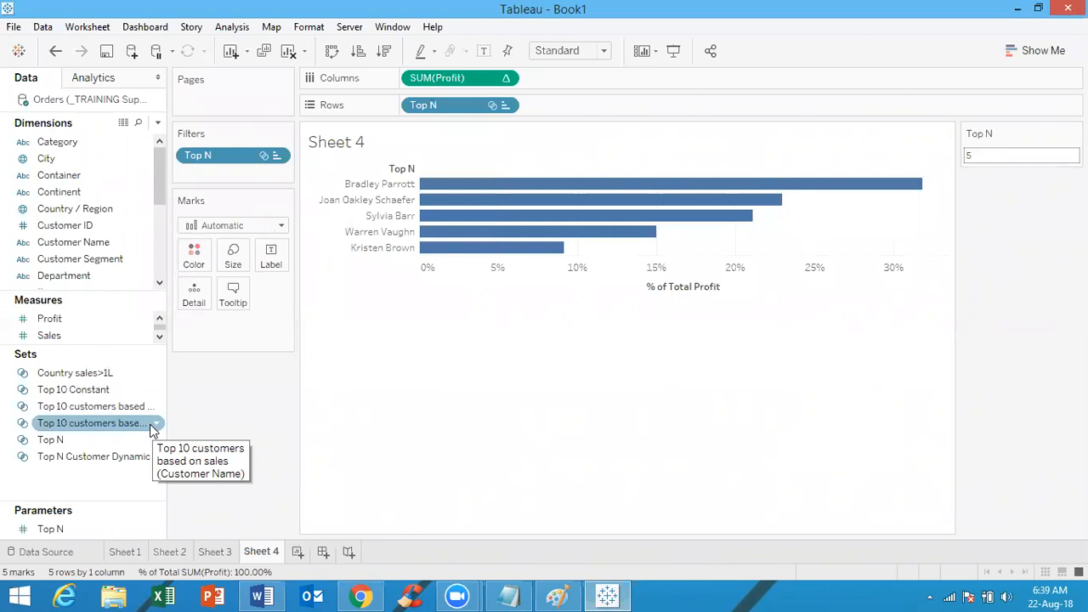
Select both top 10 sets and start a combined set from them
click(130, 401)
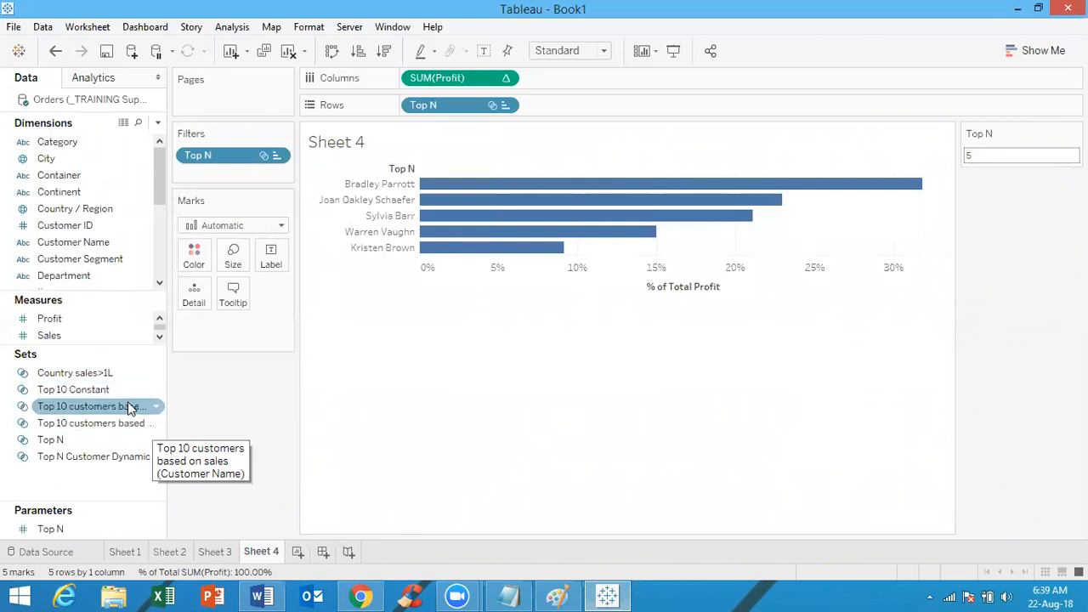
click(127, 407)
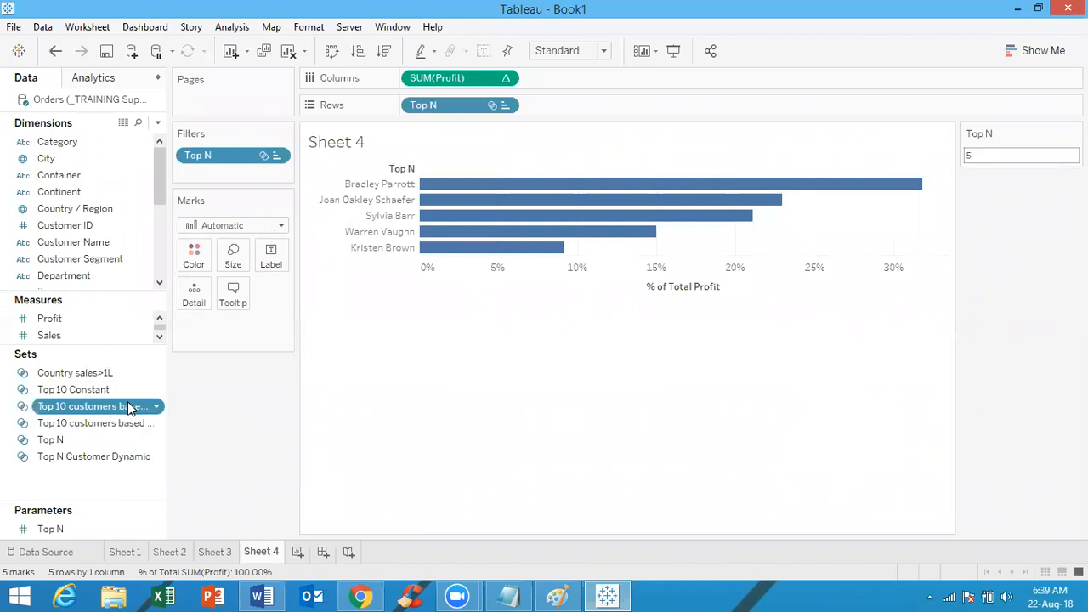
ctrl+click(120, 420)
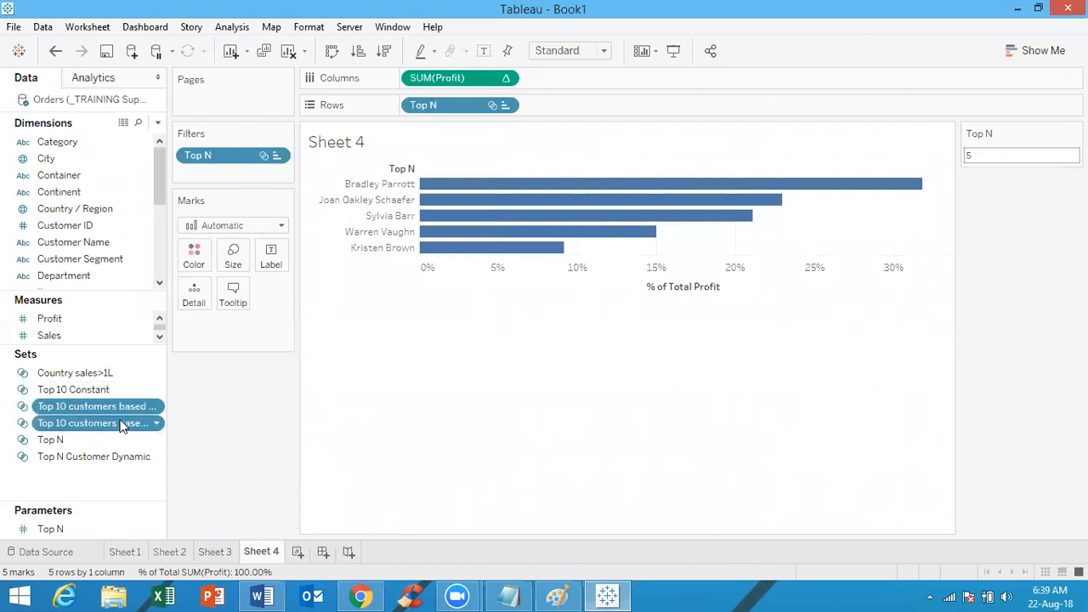
right_click(119, 423)
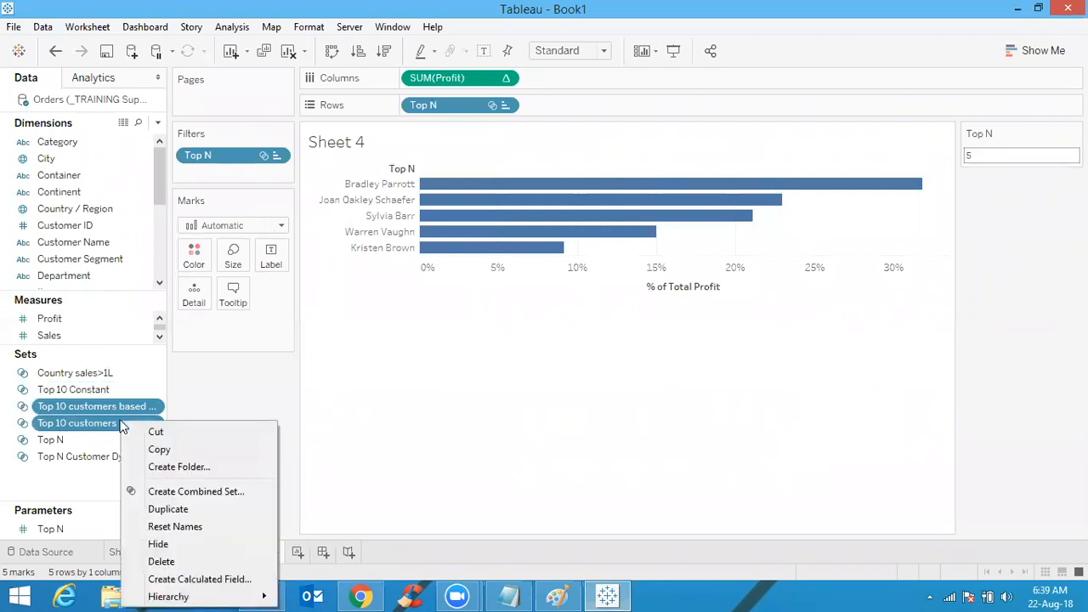
click(192, 493)
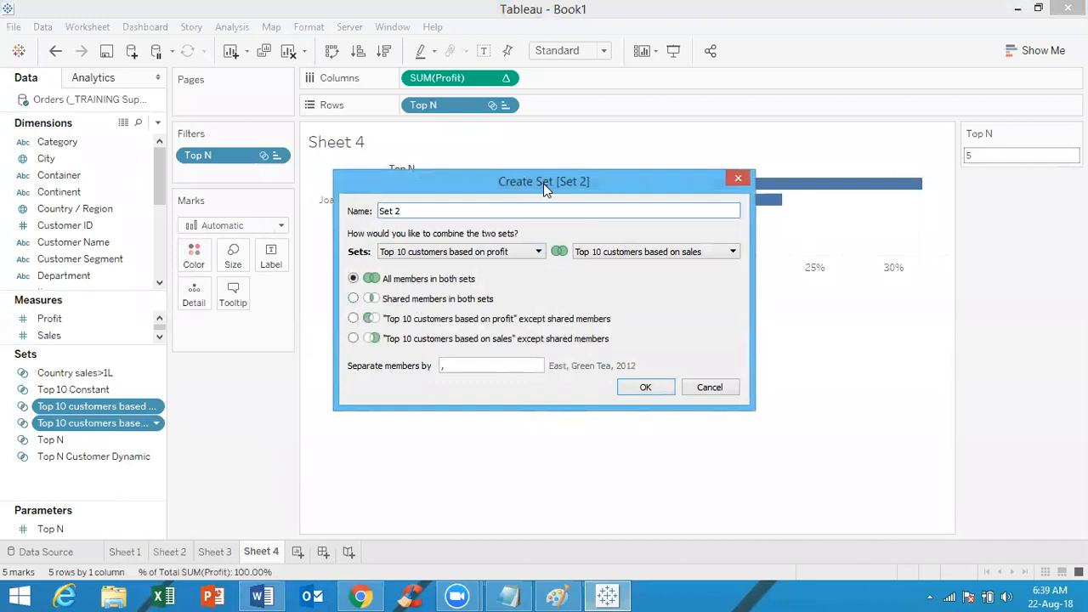
Name the combined set 'Common Customers', keeping only members shared by both sets
click(466, 212)
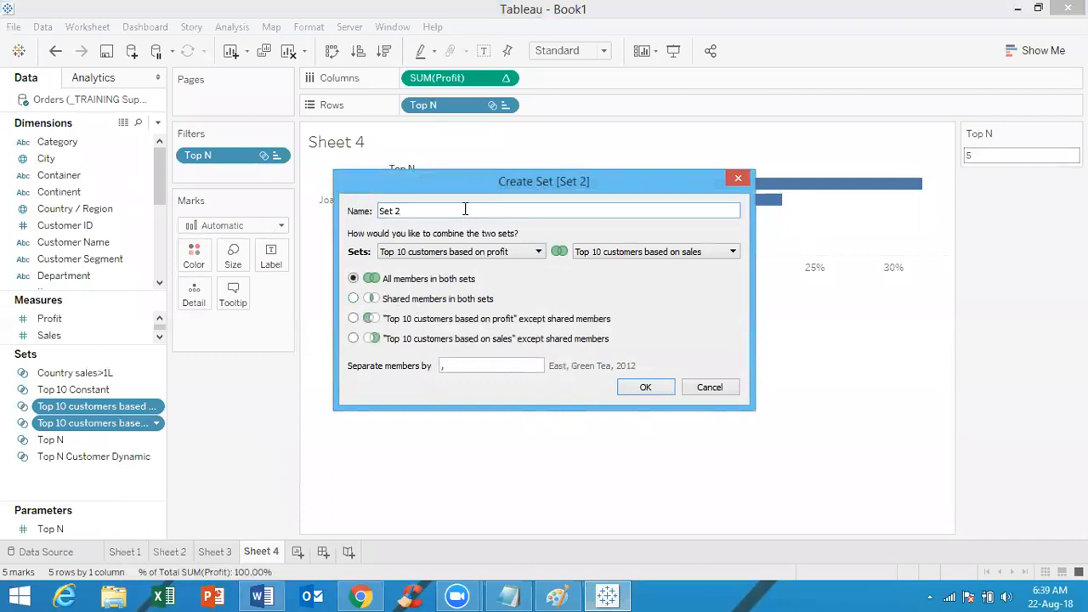
key(ctrl+a)
text(Common Customers)
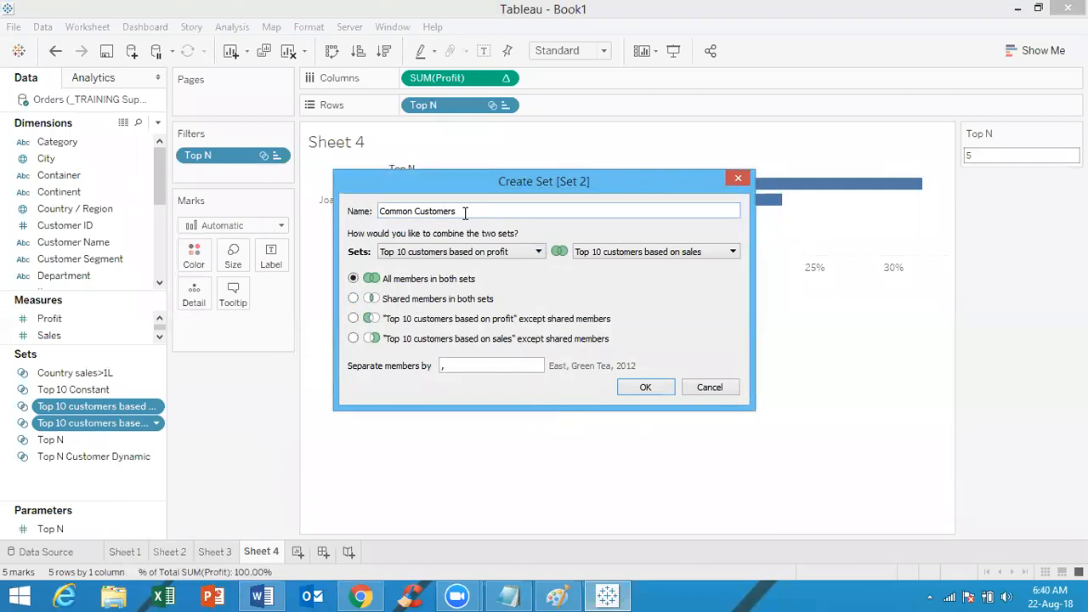
click(353, 299)
click(648, 388)
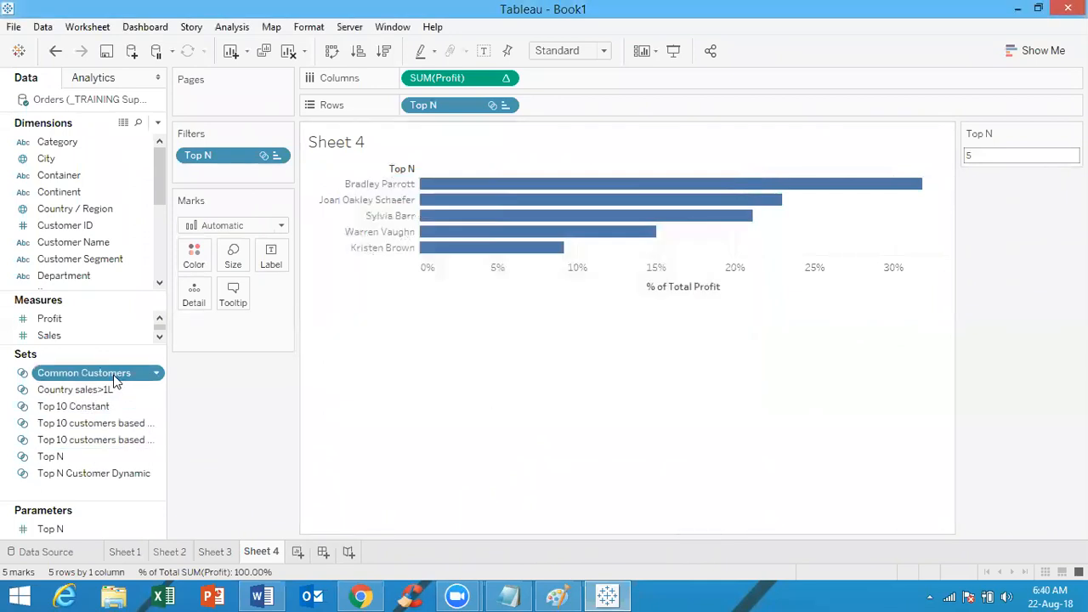
Duplicate the Common Customers set and edit the copy
right_click(113, 371)
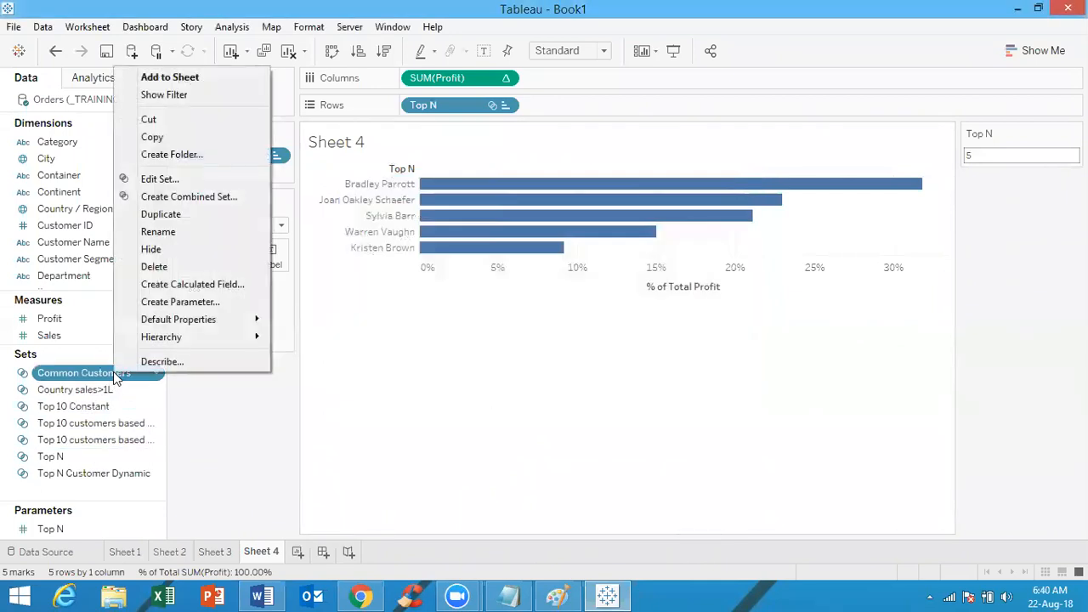
click(190, 219)
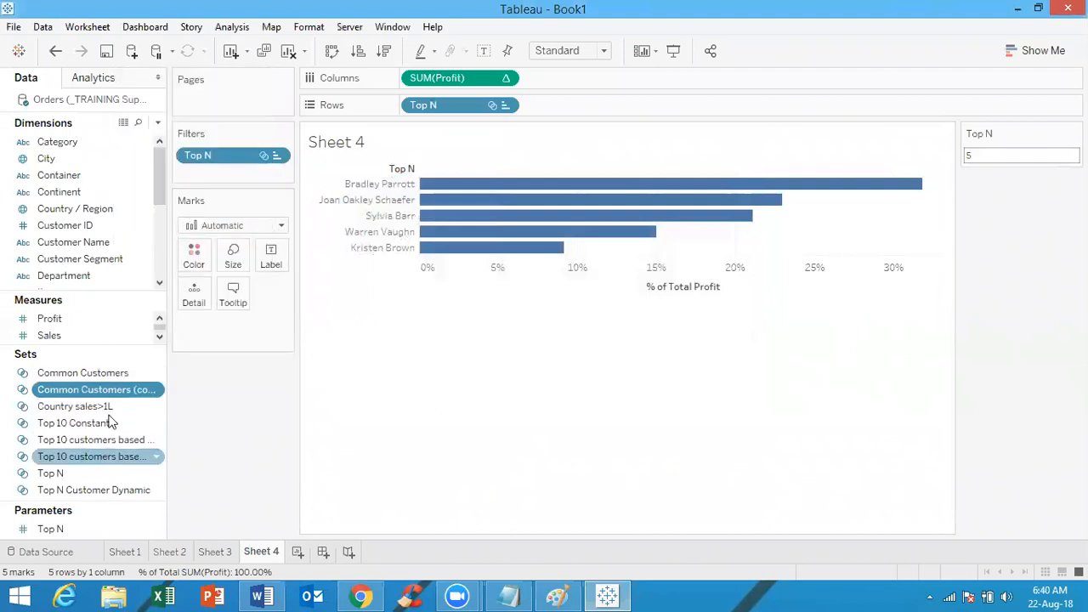
right_click(127, 385)
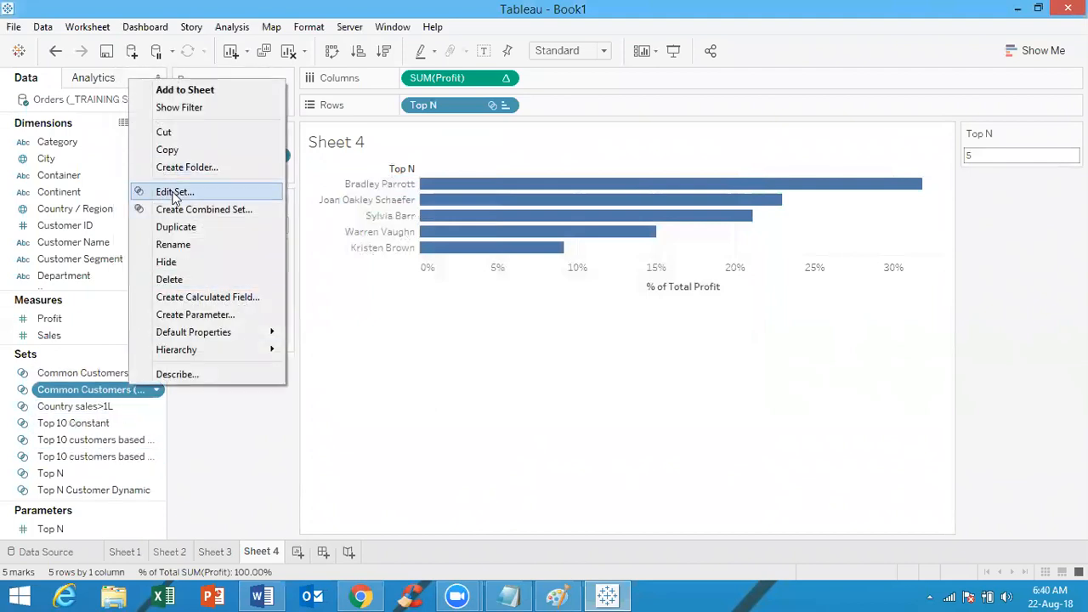
click(173, 196)
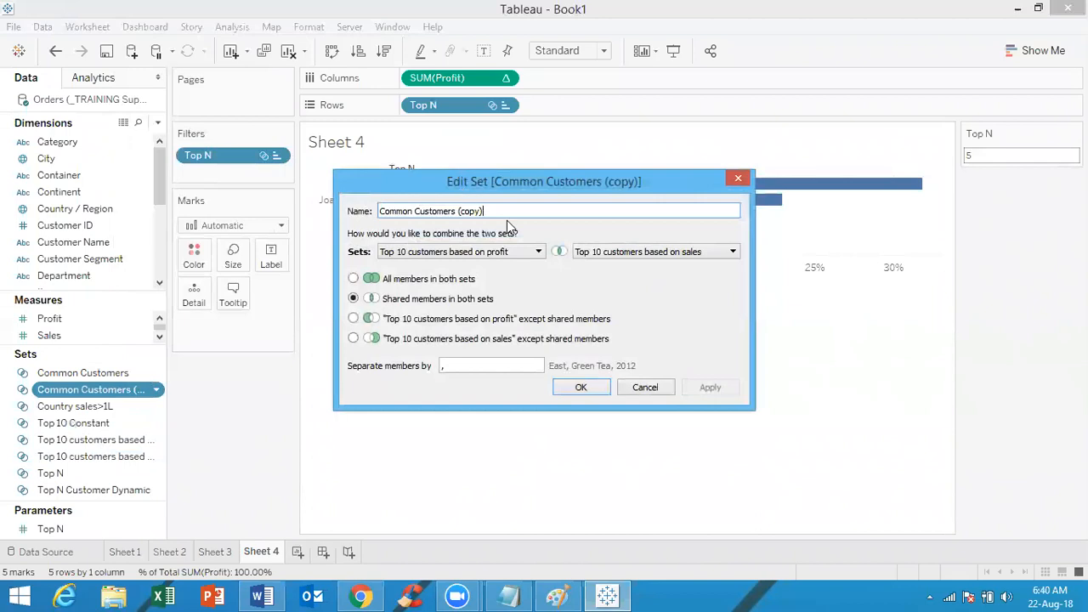
Switch the copy to all members of both sets and name it 'For all customers'
click(354, 280)
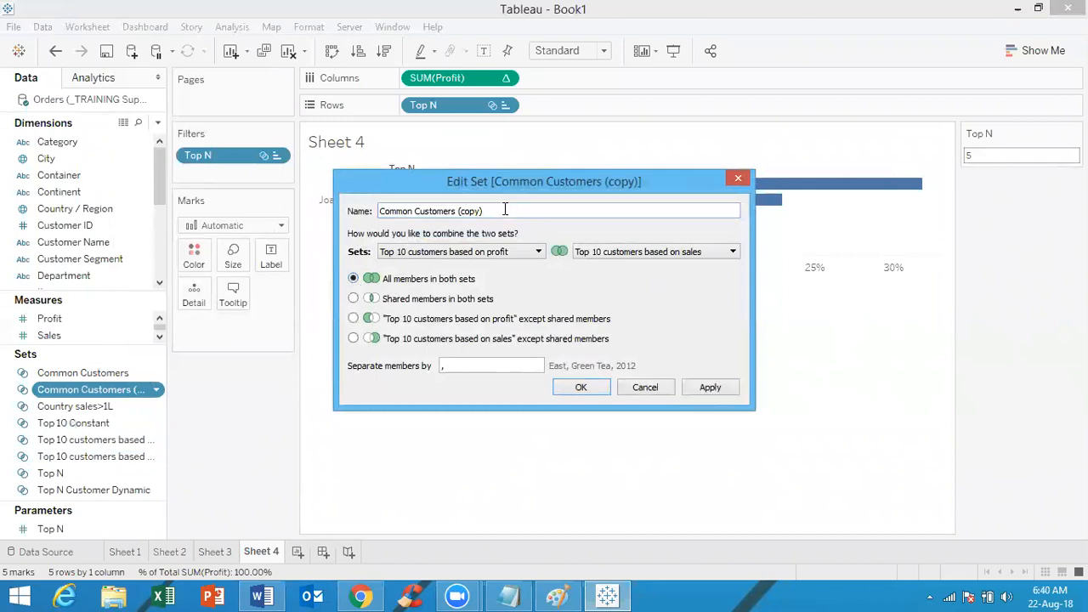
key(BackSpace)
key(BackSpace)
key(BackSpace)
key(BackSpace)
key(BackSpace)
key(BackSpace)
key(BackSpace)
key(BackSpace)
key(BackSpace)
key(BackSpace)
key(BackSpace)
key(BackSpace)
key(BackSpace)
key(BackSpace)
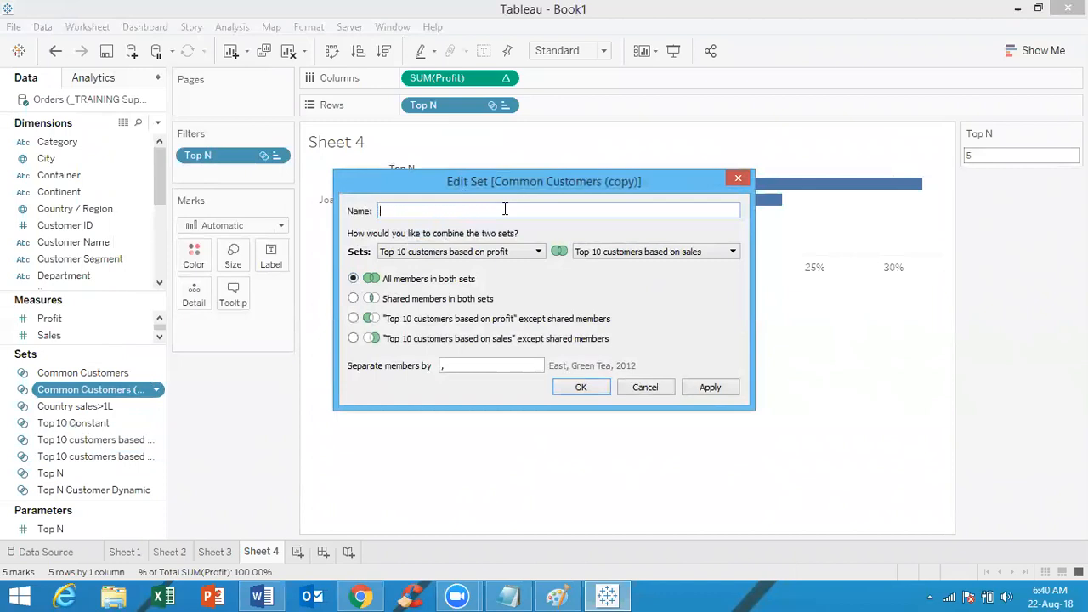
text(For all customers)
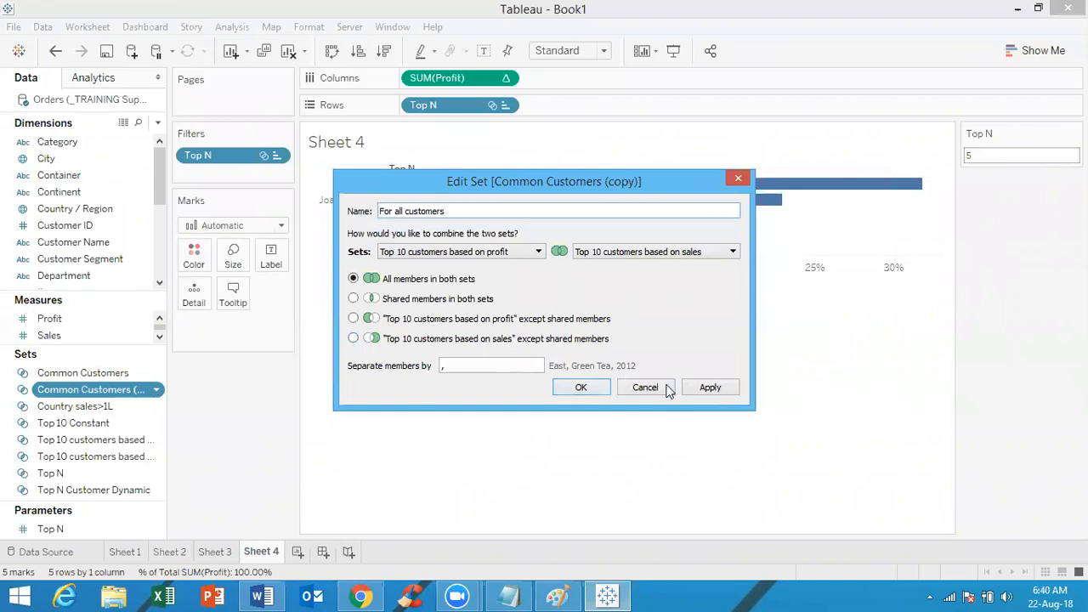
click(701, 388)
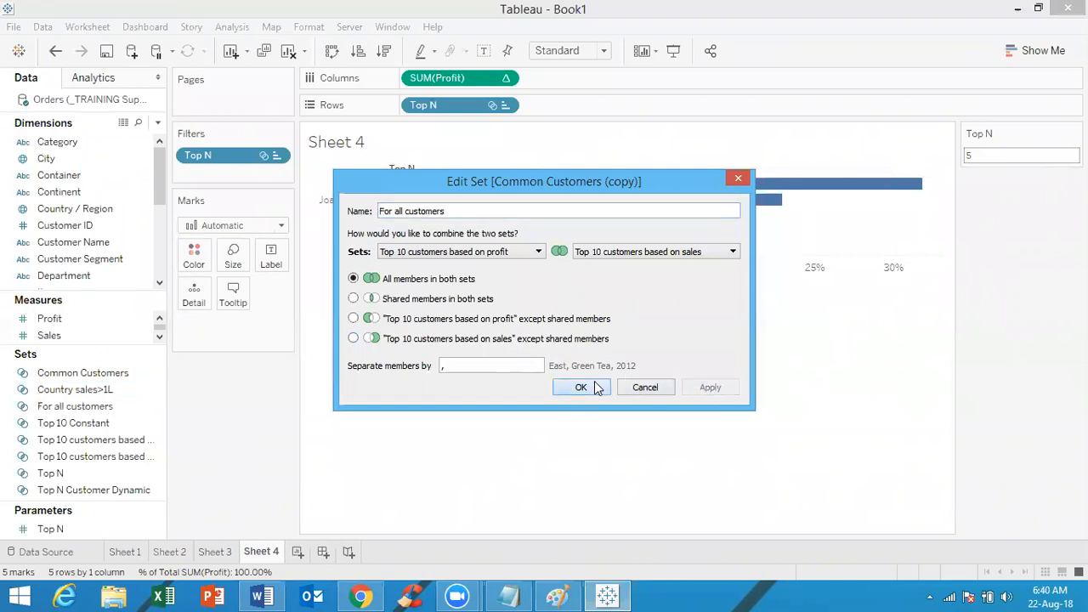
click(585, 388)
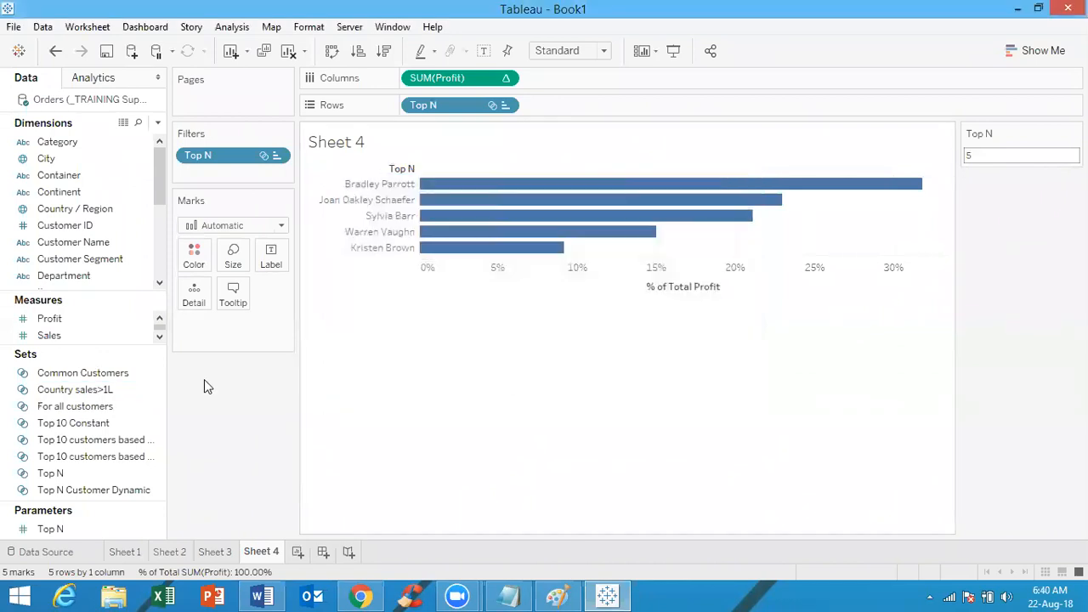
Duplicate the Common Customers set again and edit the new copy
click(108, 374)
right_click(108, 374)
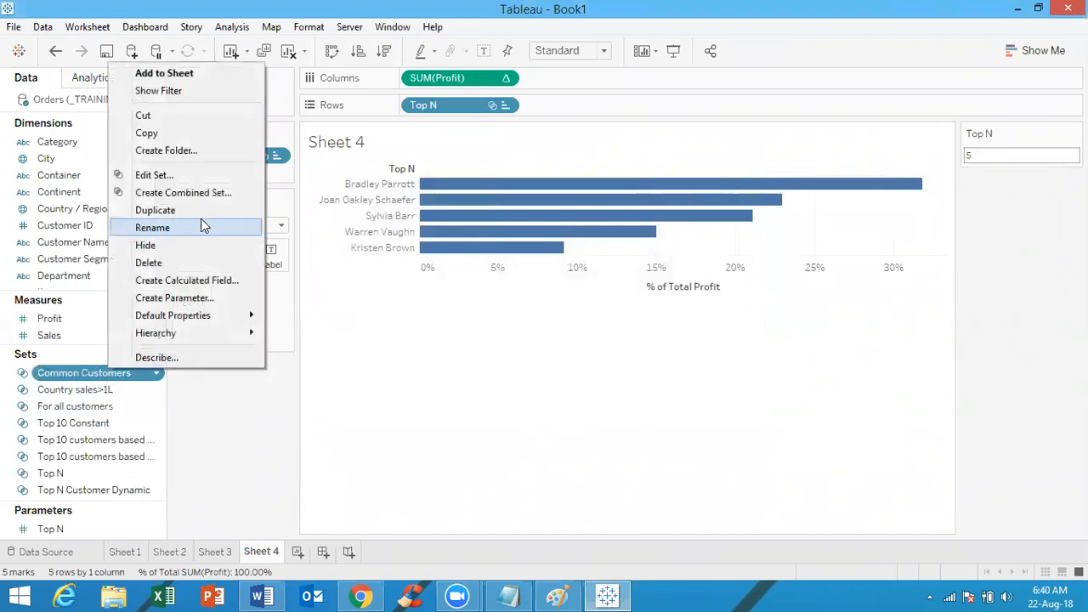
click(203, 213)
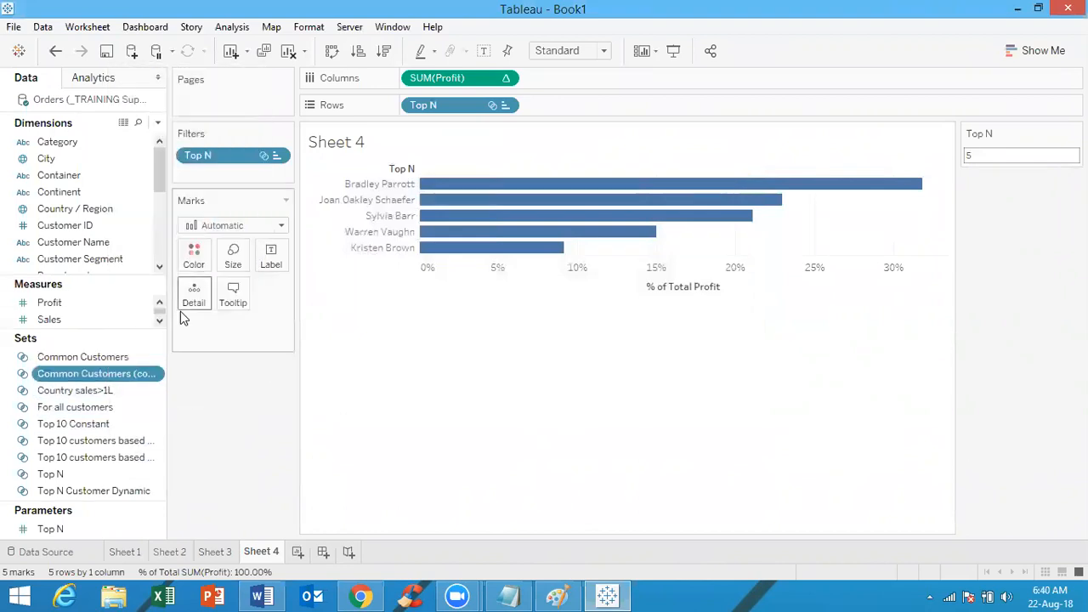
right_click(136, 367)
click(180, 173)
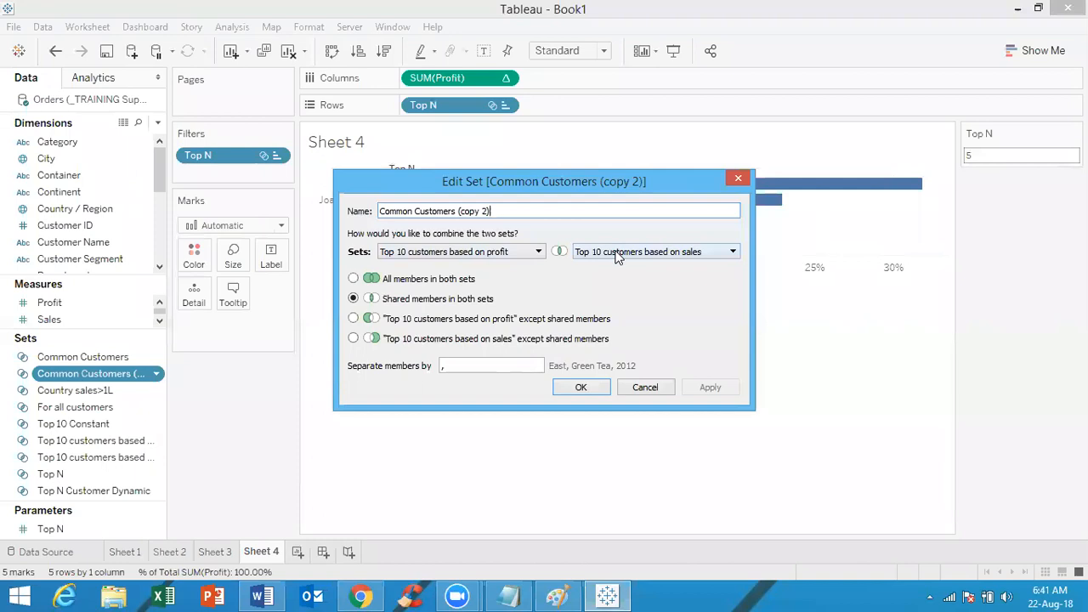
Keep top 10 profit customers except shared ones, naming the set 'For only profits'
click(353, 320)
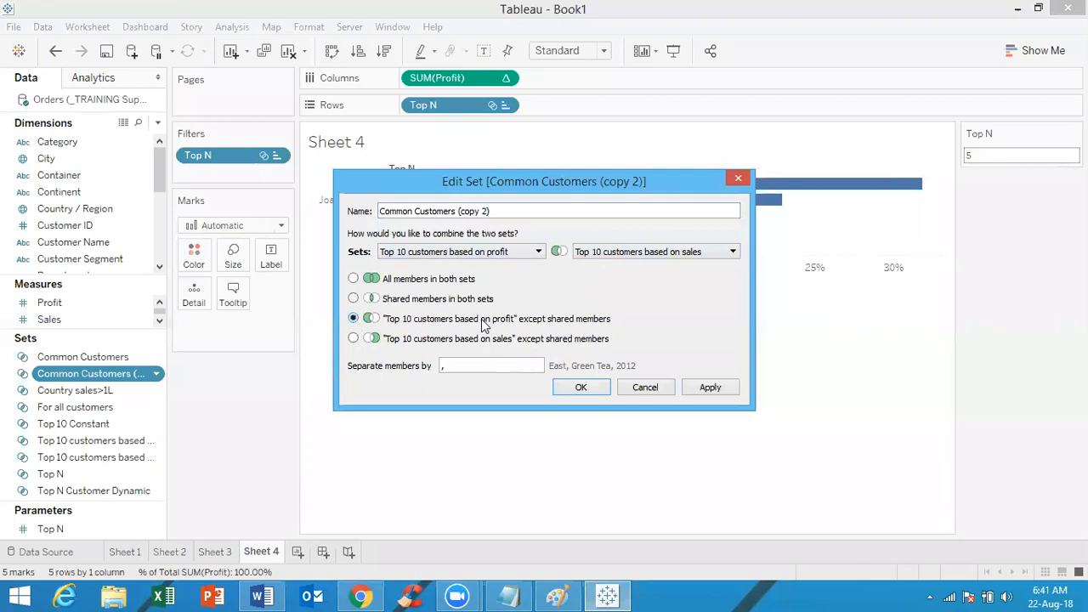
triple_click(501, 210)
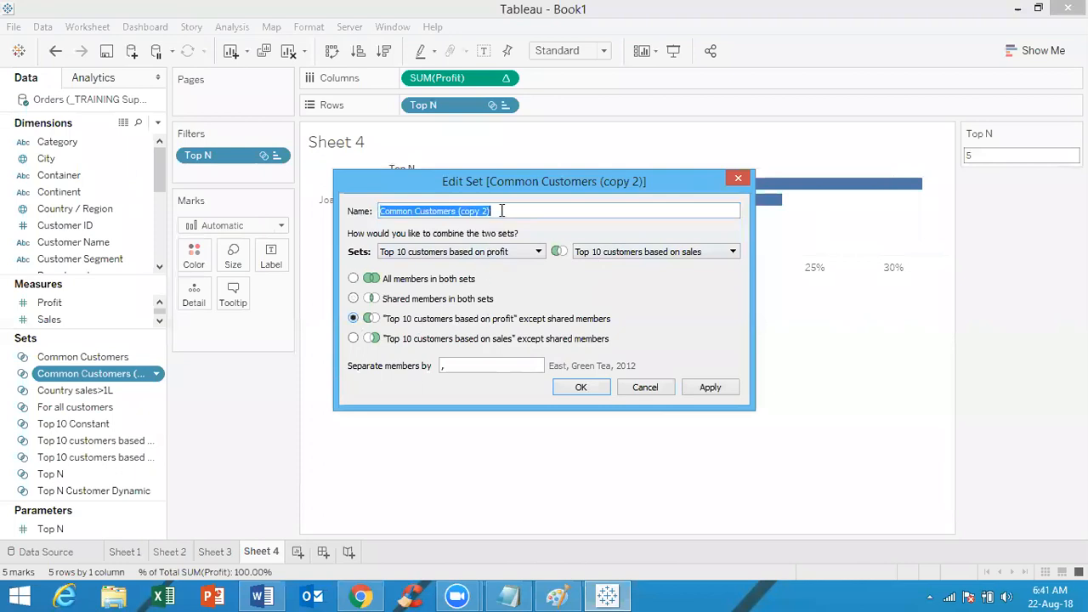
text(For only)
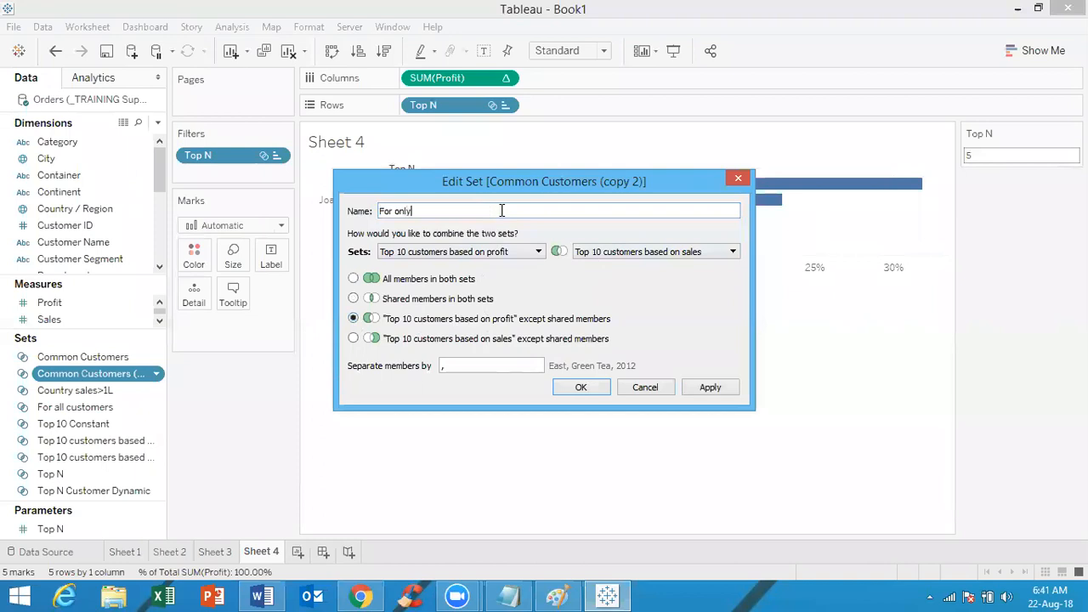
text( profits)
click(709, 388)
click(581, 388)
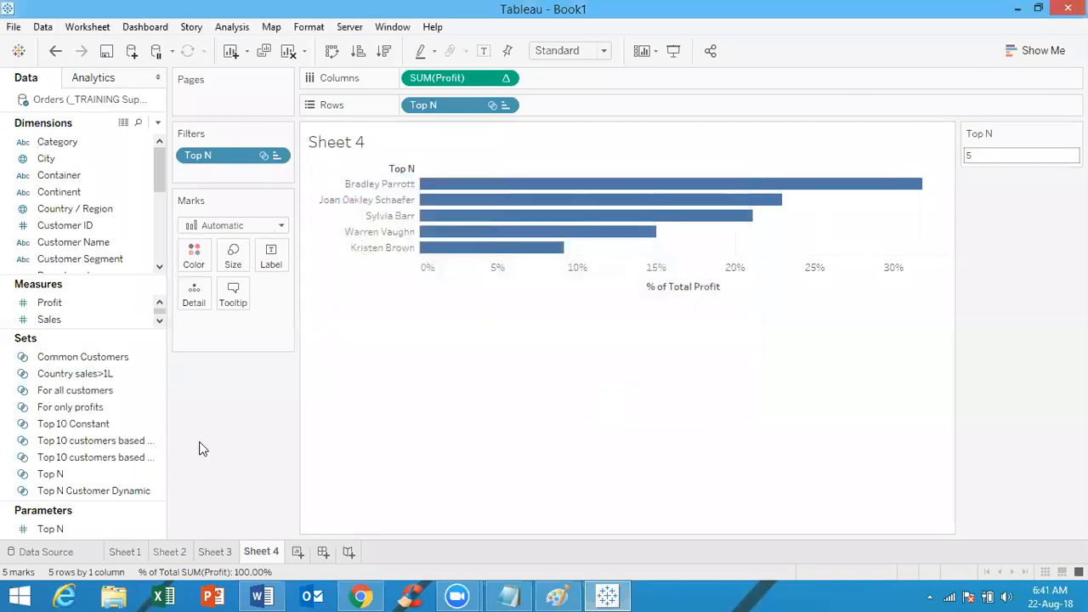
Duplicate 'For only profits' and rename the copy 'For only sales'
right_click(100, 406)
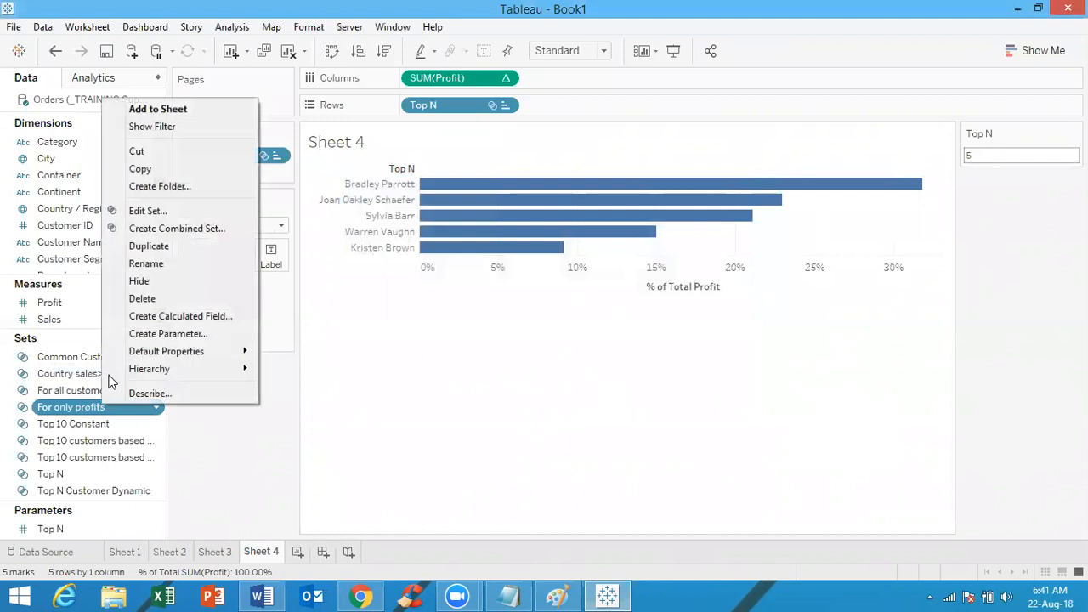
click(168, 245)
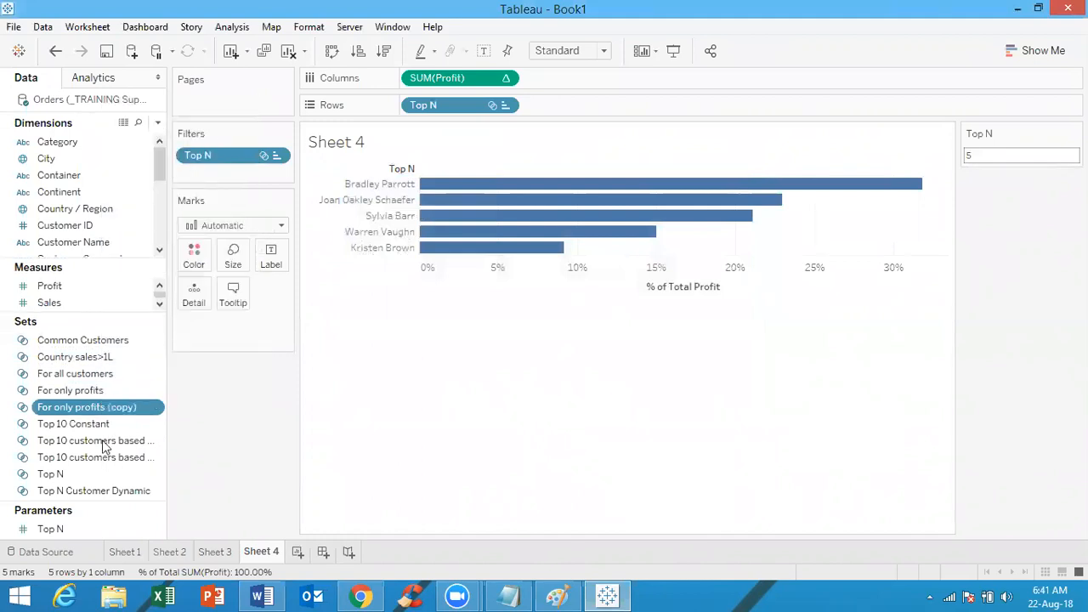
right_click(125, 409)
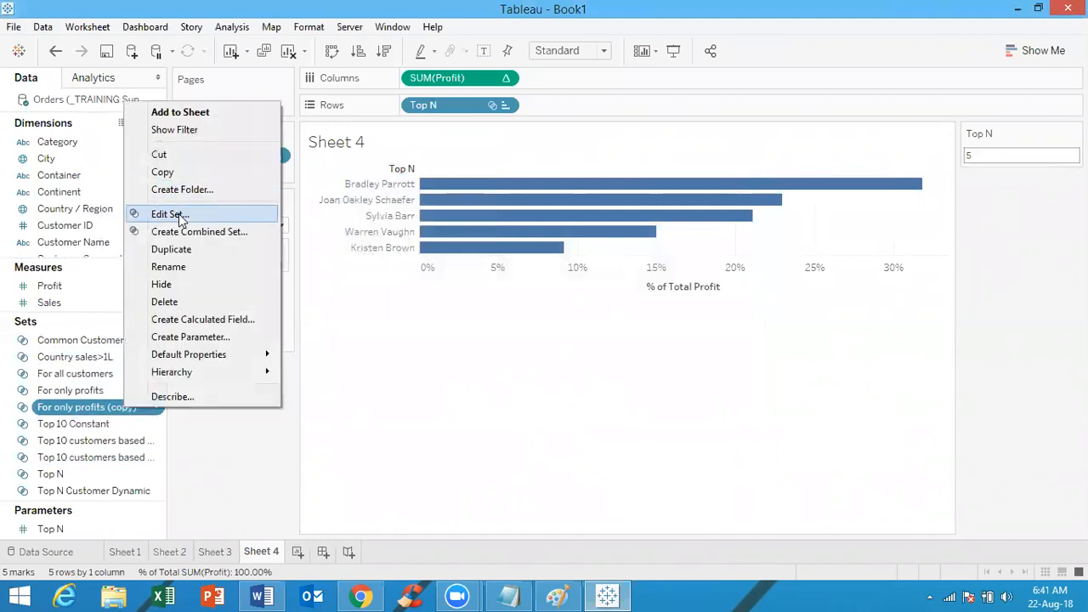
click(180, 218)
click(474, 212)
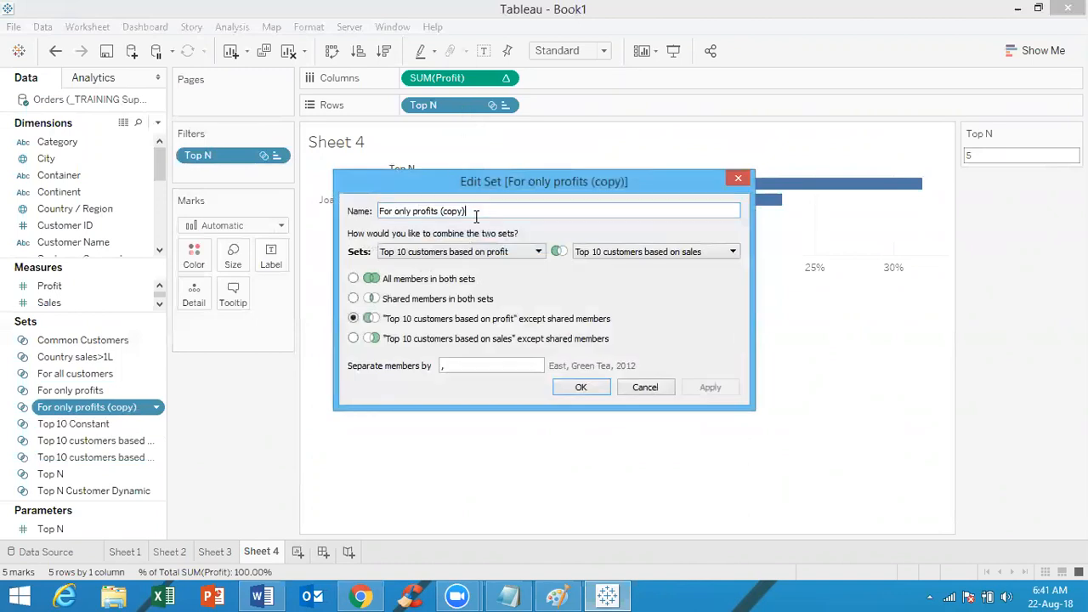
key(BackSpace)
key(BackSpace)
key(BackSpace)
key(BackSpace)
key(BackSpace)
key(BackSpace)
key(BackSpace)
key(BackSpace)
key(BackSpace)
key(BackSpace)
key(BackSpace)
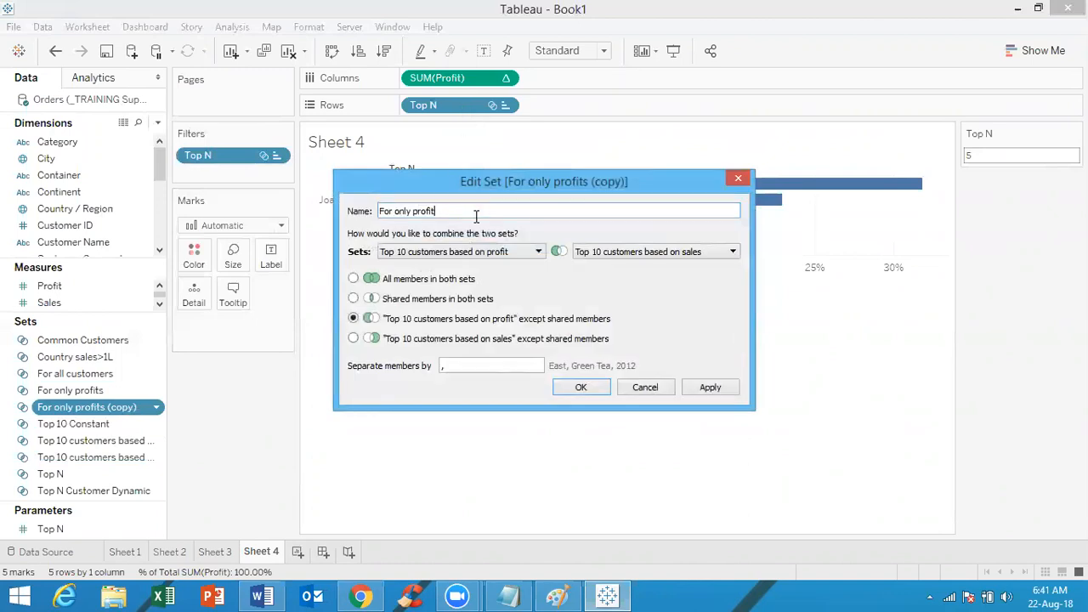
key(BackSpace)
key(BackSpace)
key(BackSpace)
text(sales)
Keep top 10 sales customers except those shared with the profit set
click(352, 339)
click(662, 257)
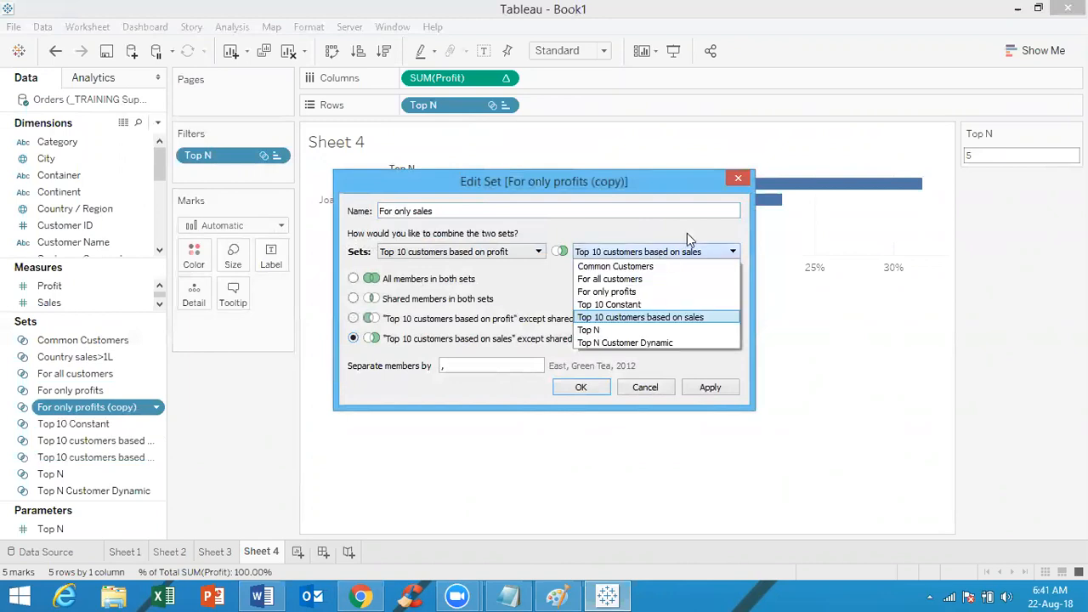
click(687, 233)
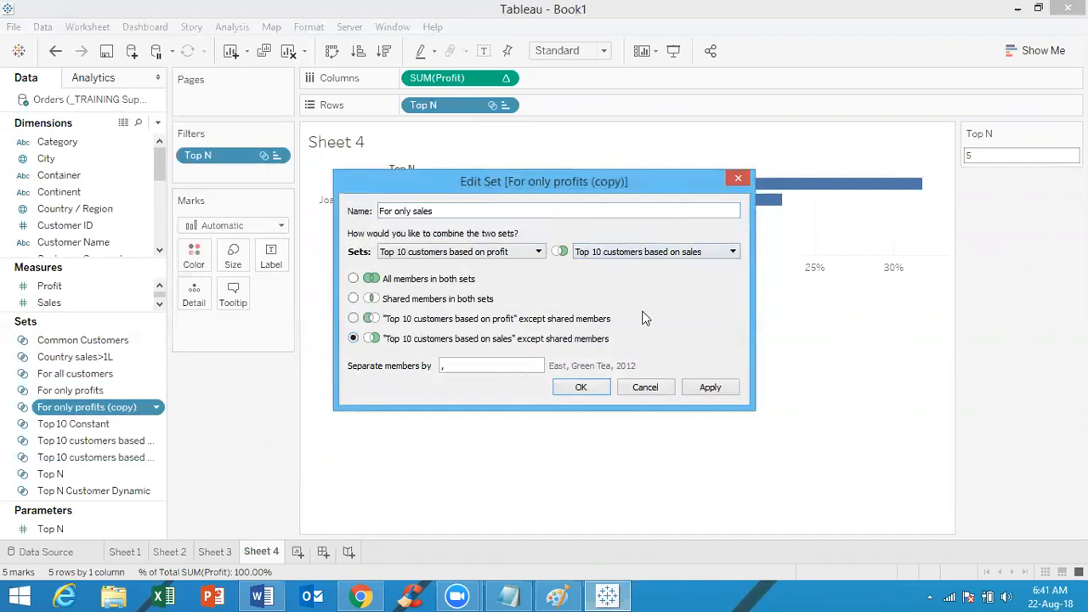
click(711, 388)
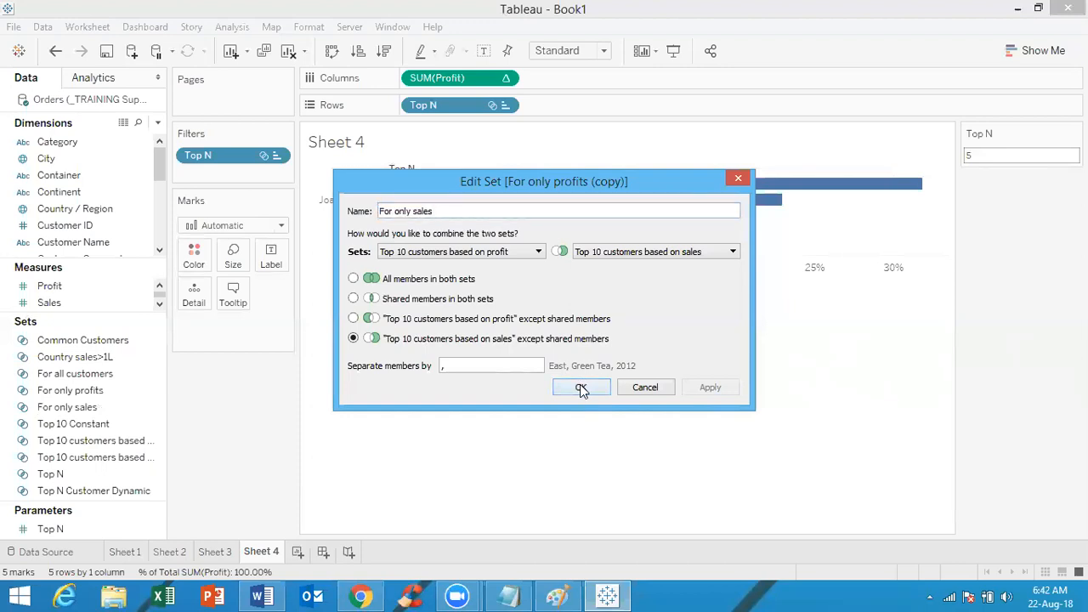
click(580, 387)
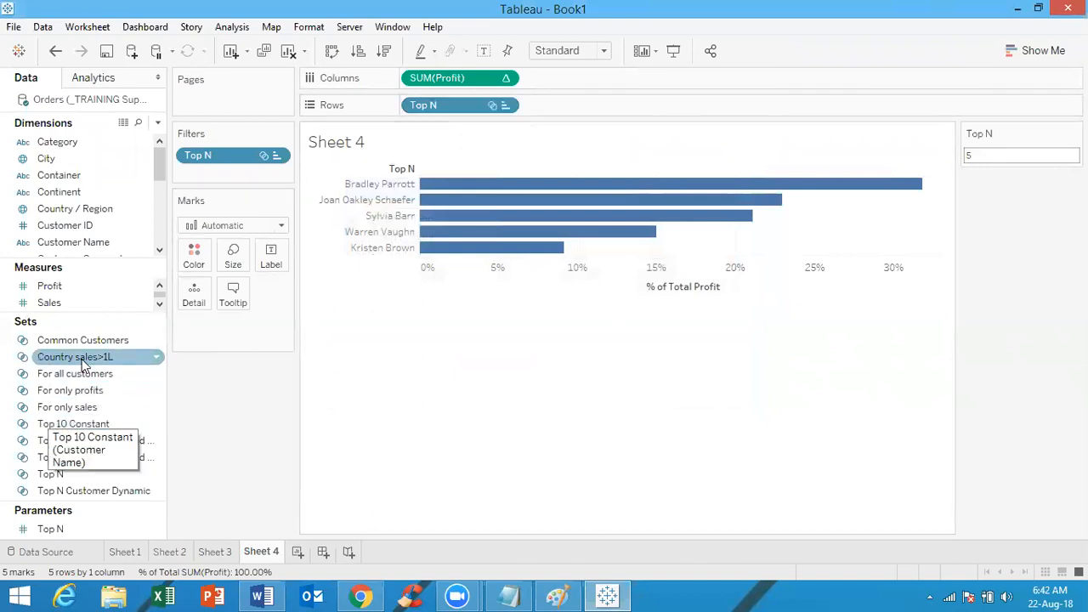
Put the Common Customers set on Rows, showing its member customers
drag(114, 341, 463, 105)
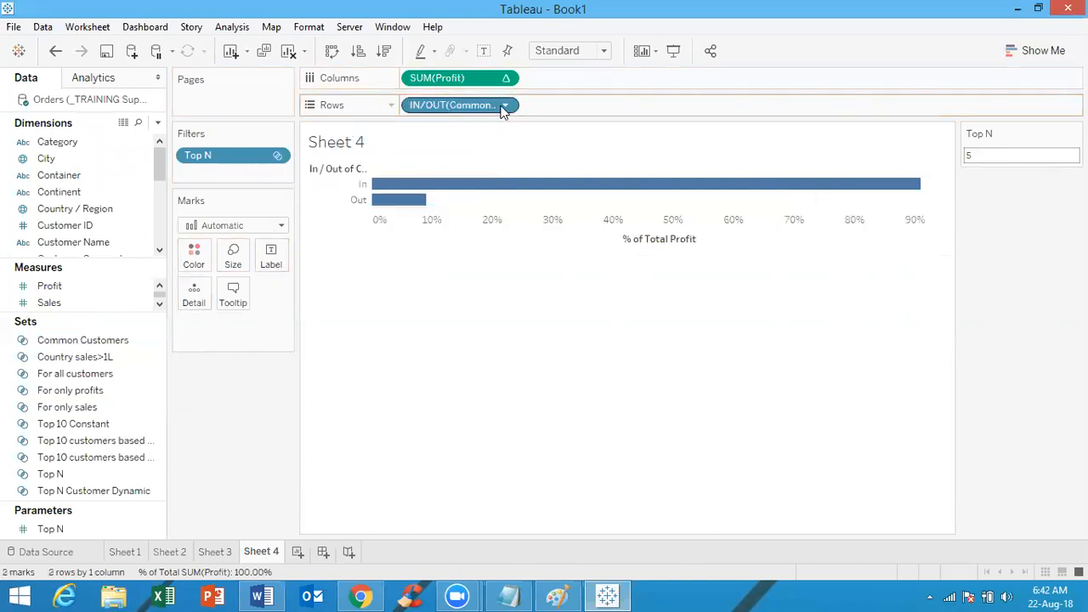
click(505, 106)
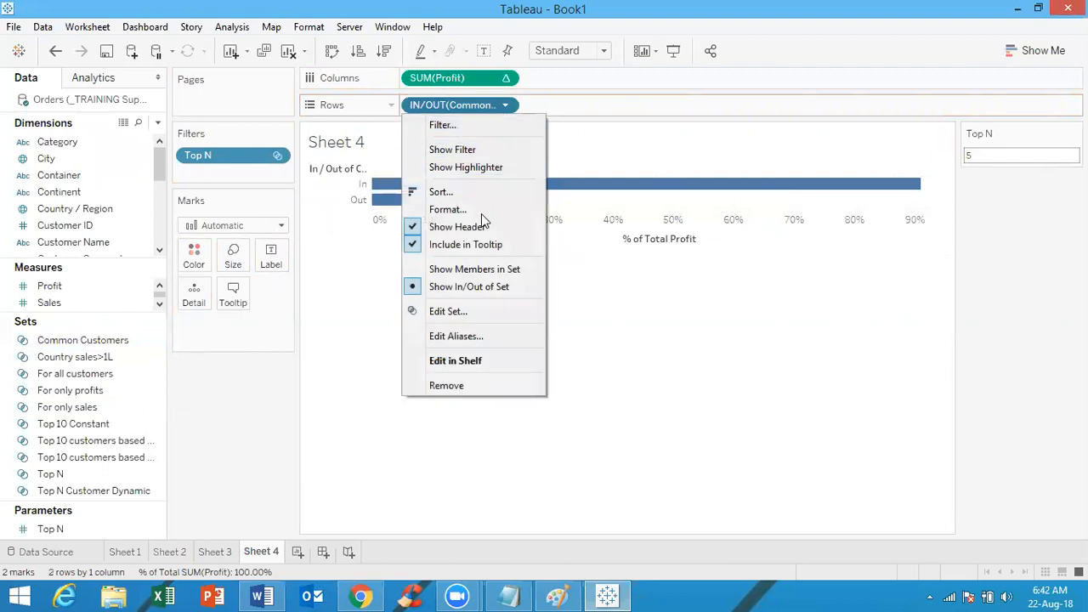
click(463, 269)
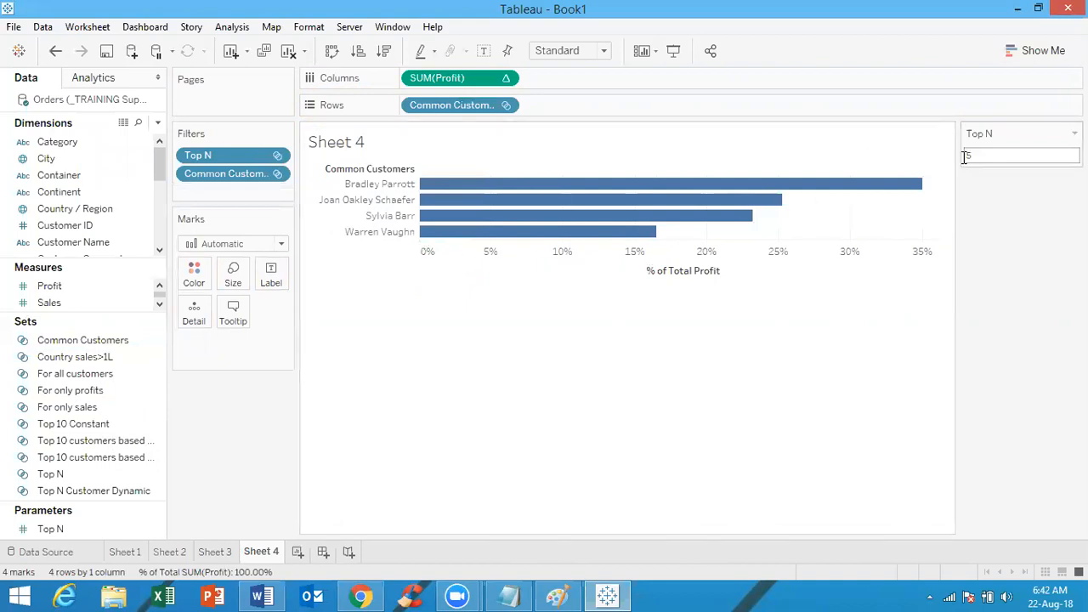
Hide the Top N parameter control card from Sheet 4
click(24, 529)
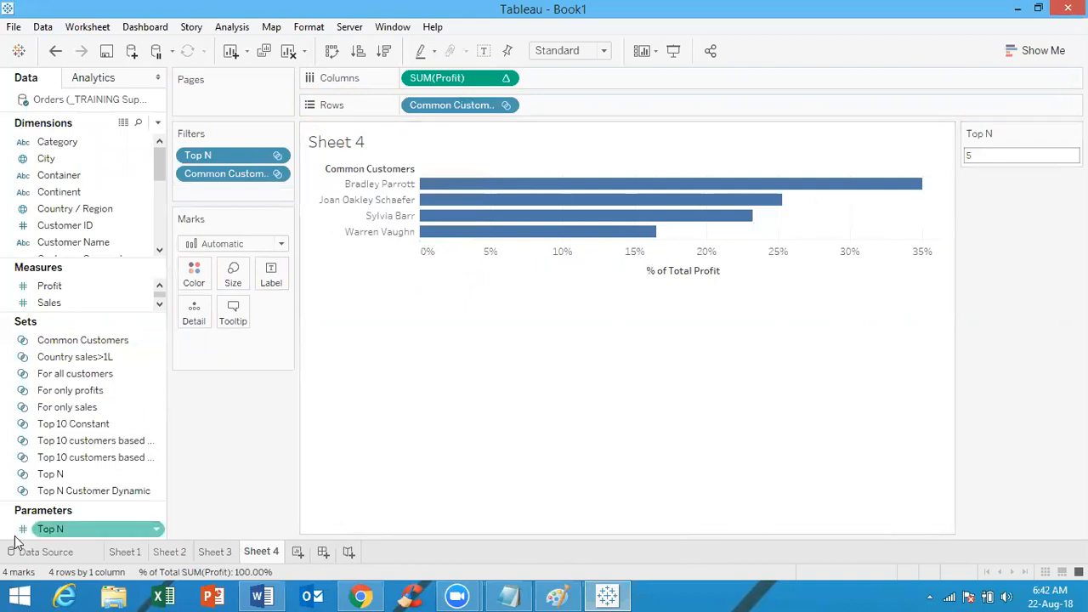
right_click(82, 530)
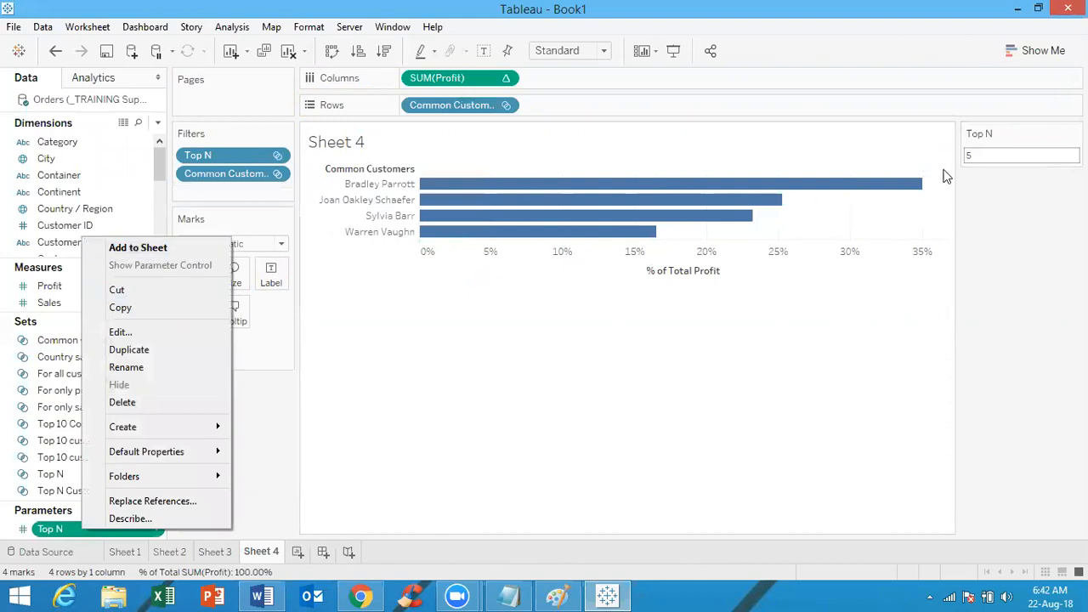
key(Escape)
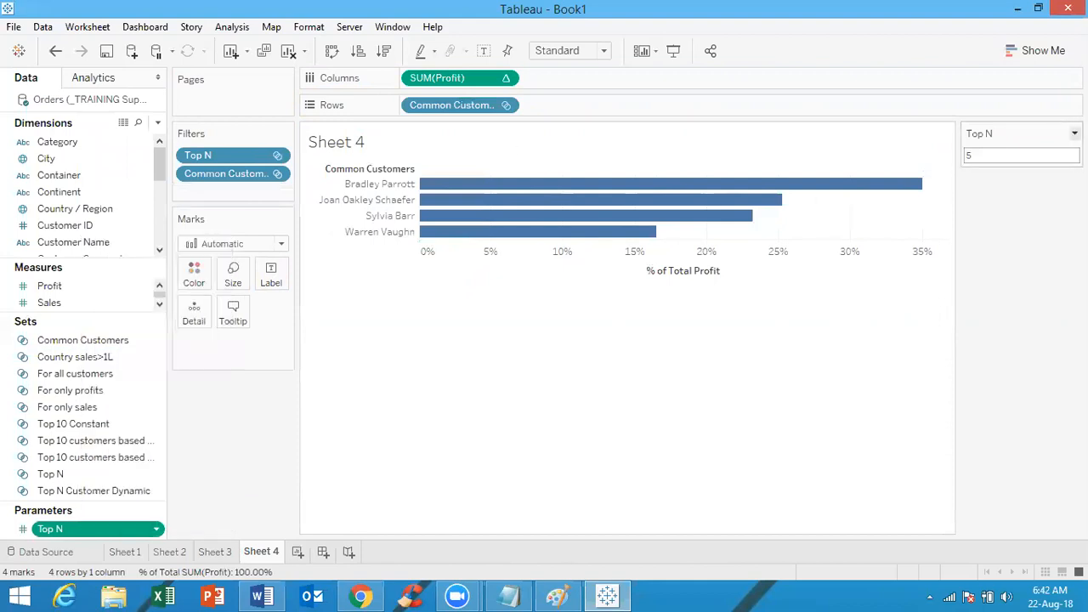
click(1074, 134)
click(997, 255)
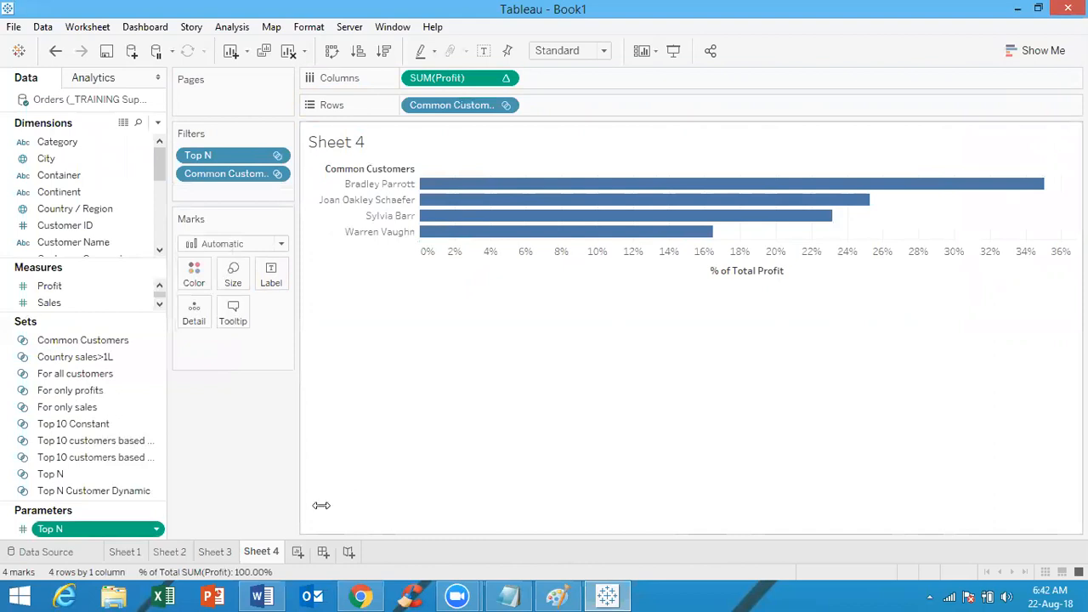
Duplicate Sheet 4 and chart the For all customers set's member customers on Rows
right_click(277, 553)
click(351, 398)
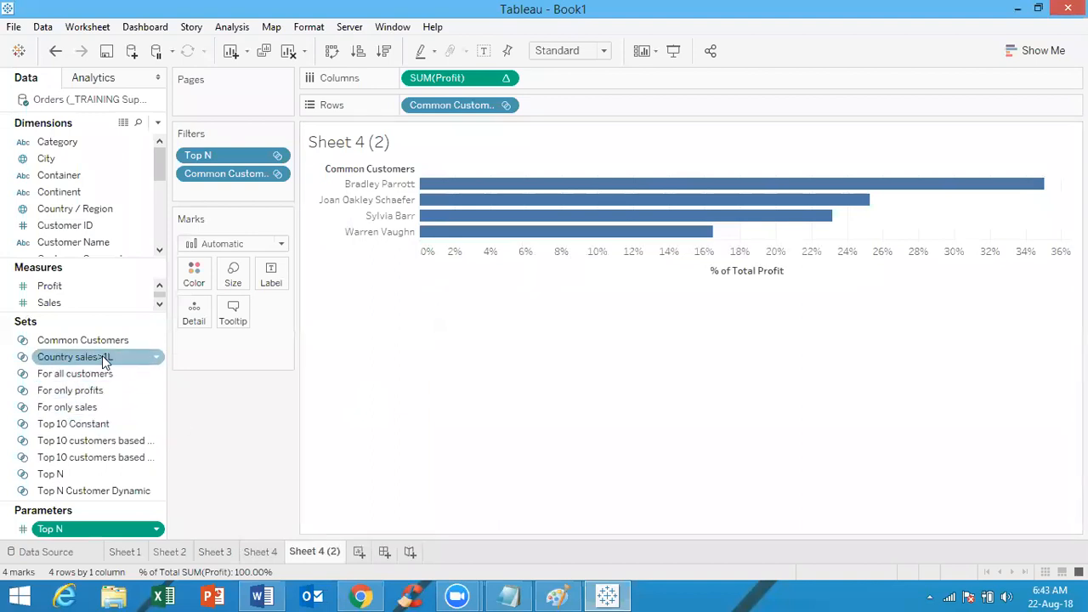
drag(105, 373, 451, 112)
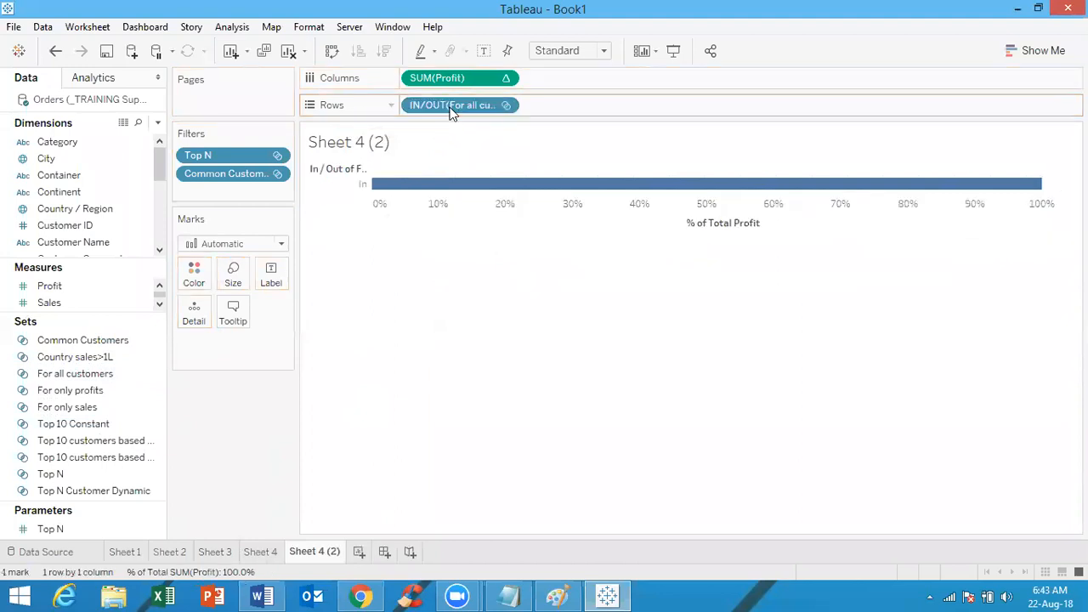
click(507, 105)
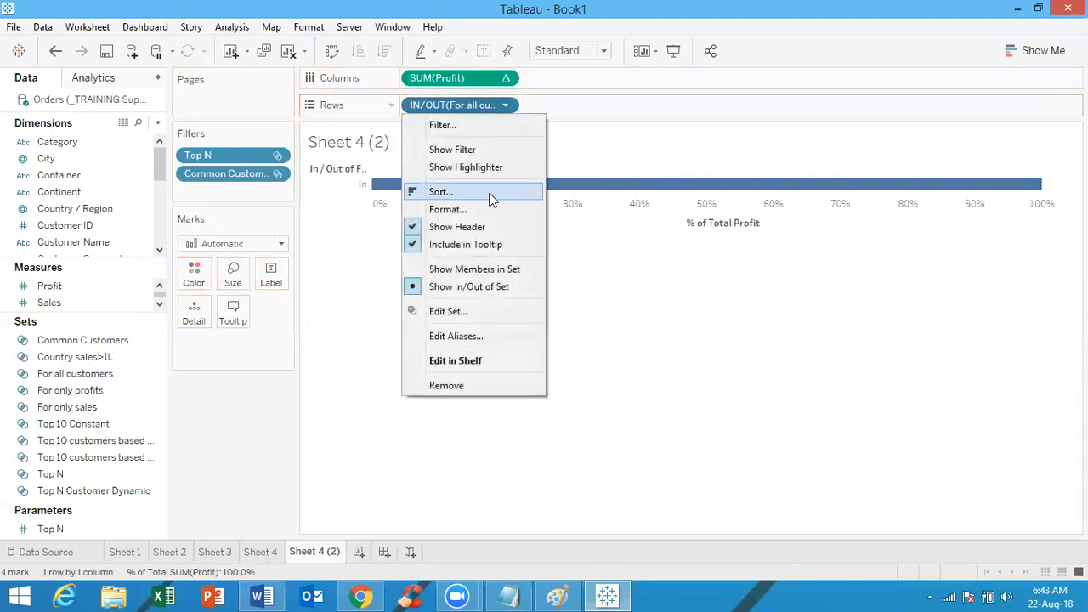
click(473, 268)
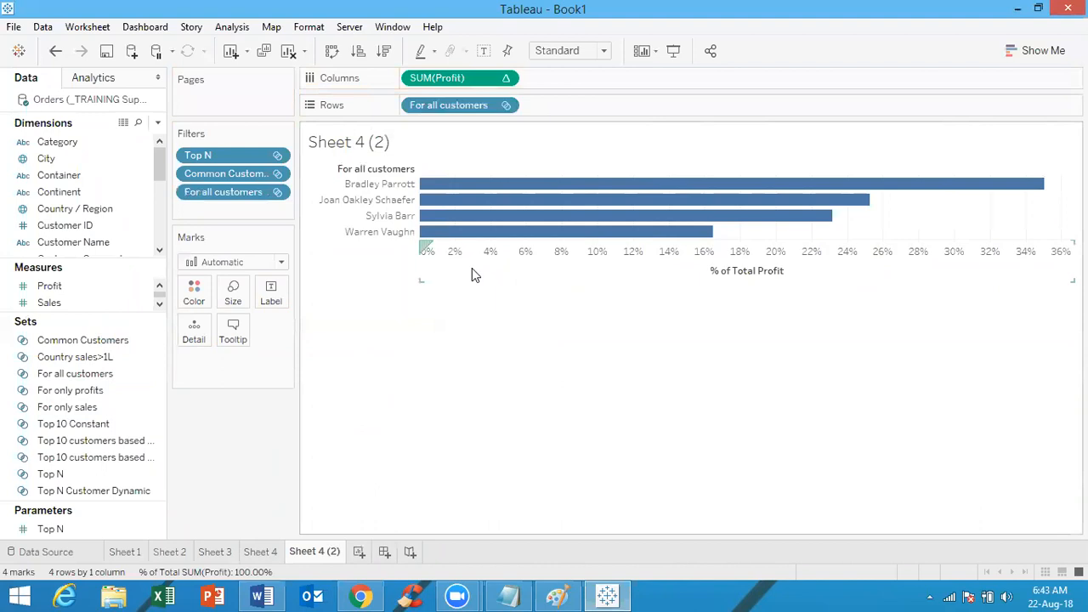
click(126, 446)
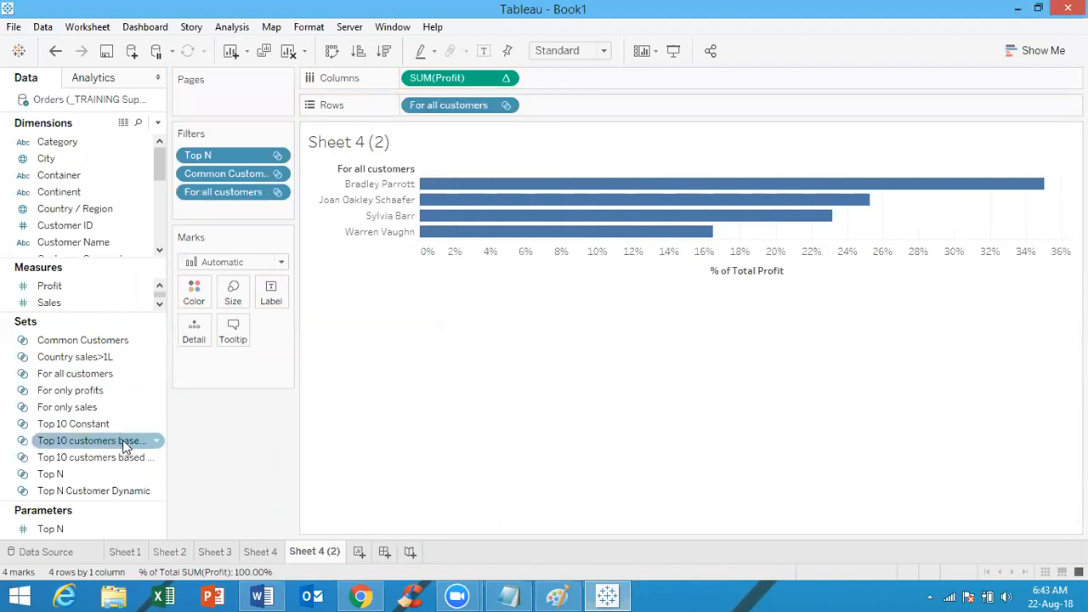
click(475, 389)
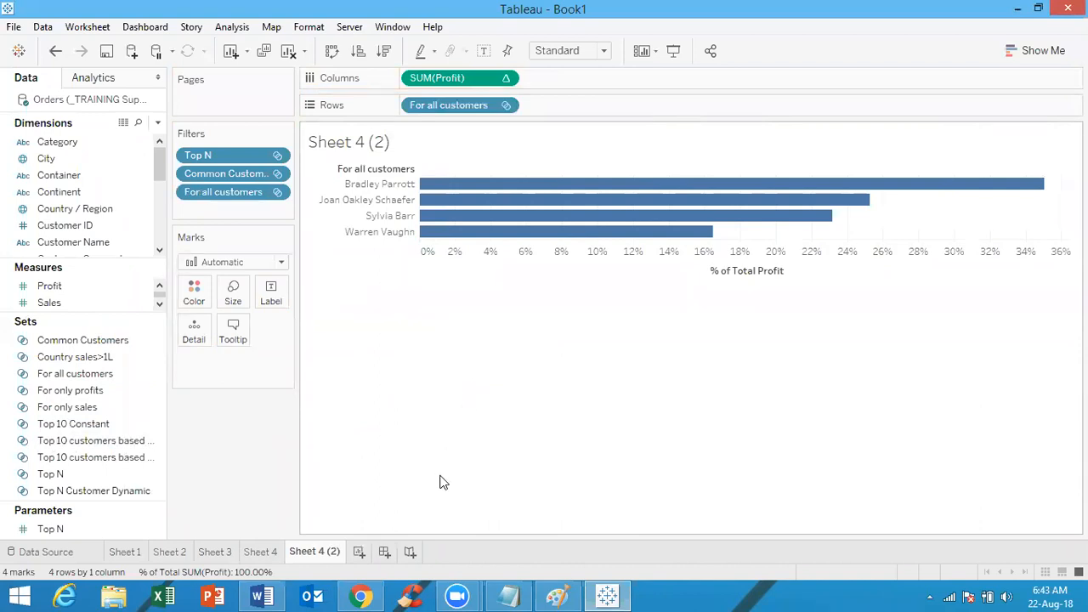
Add a new worksheet and start a Customer Name set keeping the top 'Top N' members
click(361, 552)
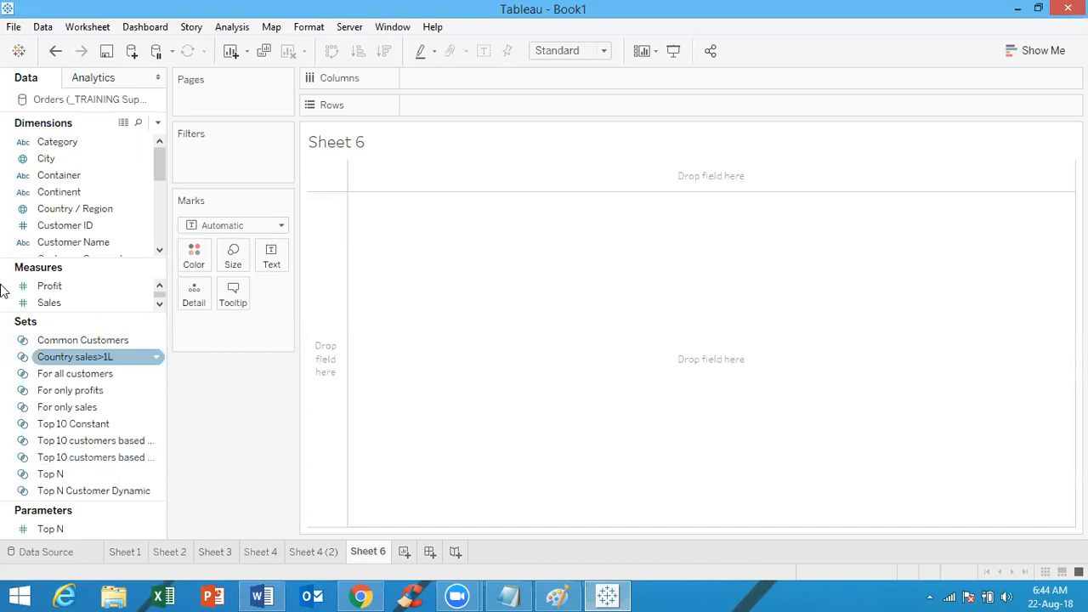
right_click(102, 242)
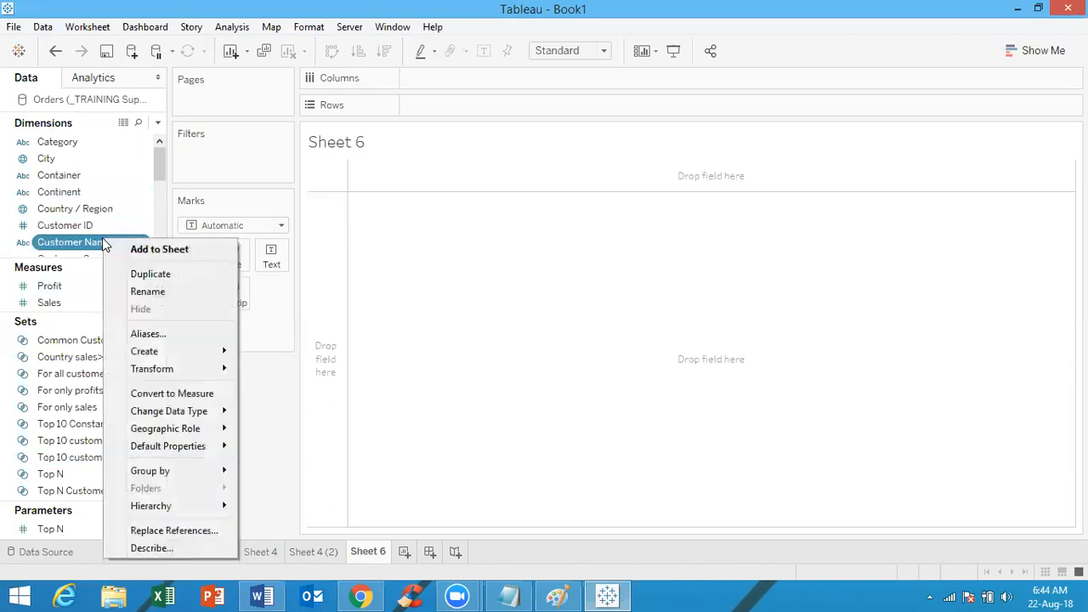
mouse_move(187, 410)
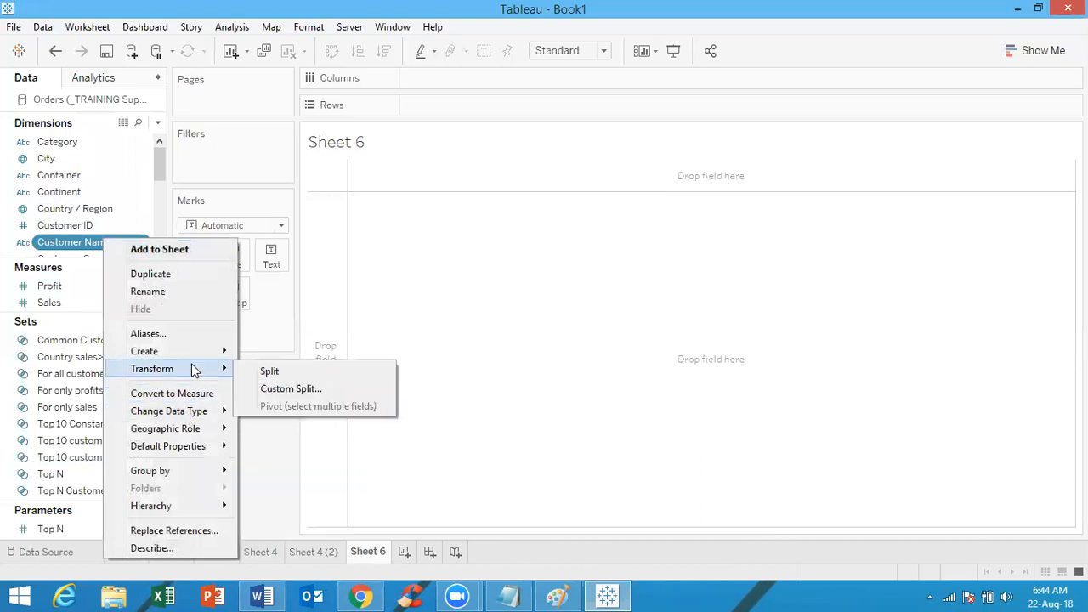
mouse_move(191, 352)
click(270, 390)
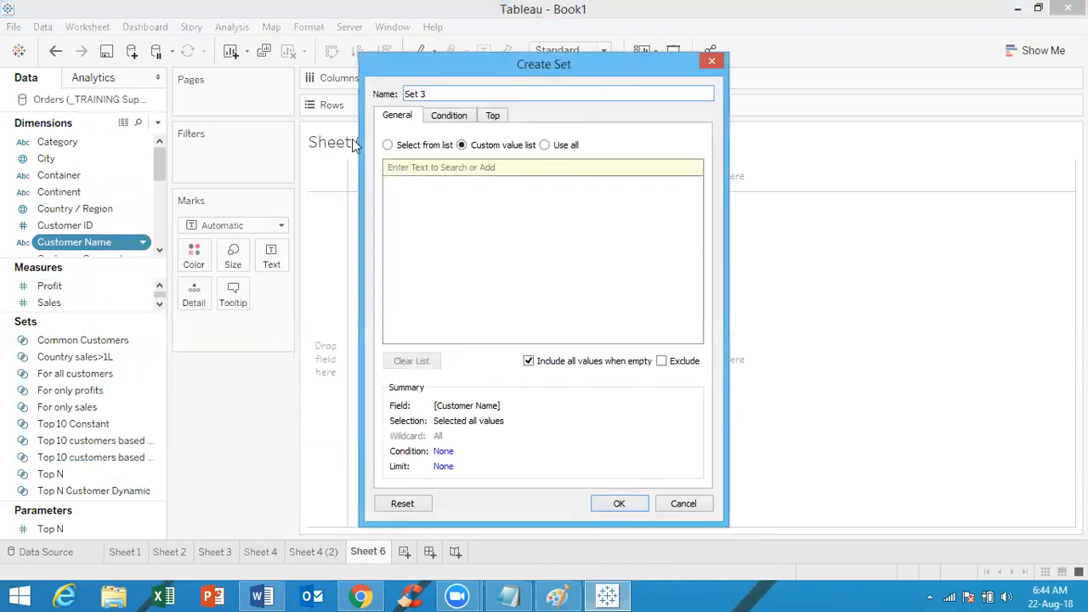
click(493, 116)
click(421, 158)
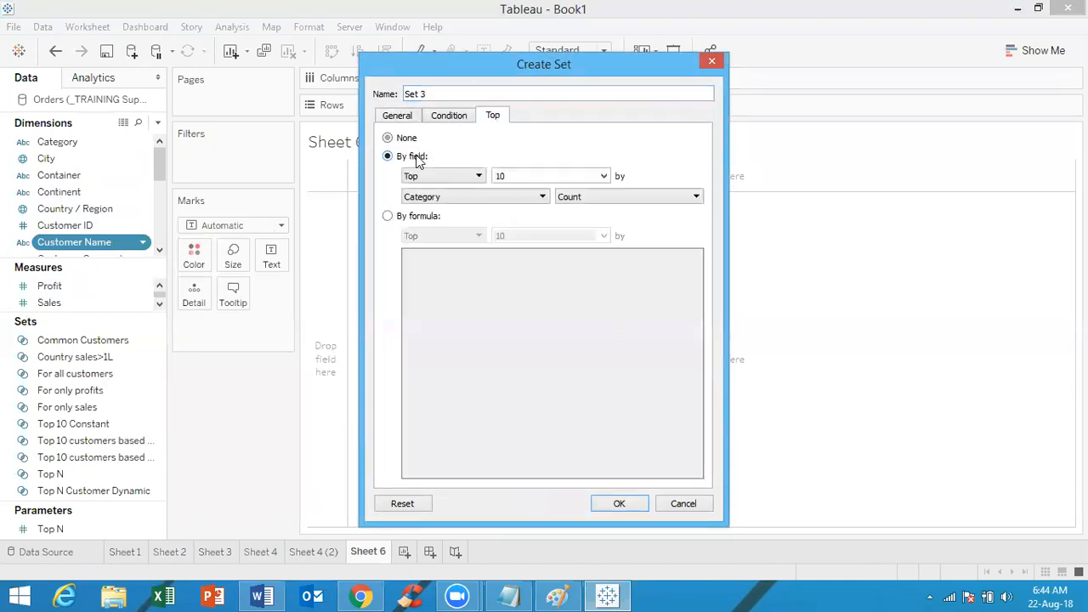
click(604, 176)
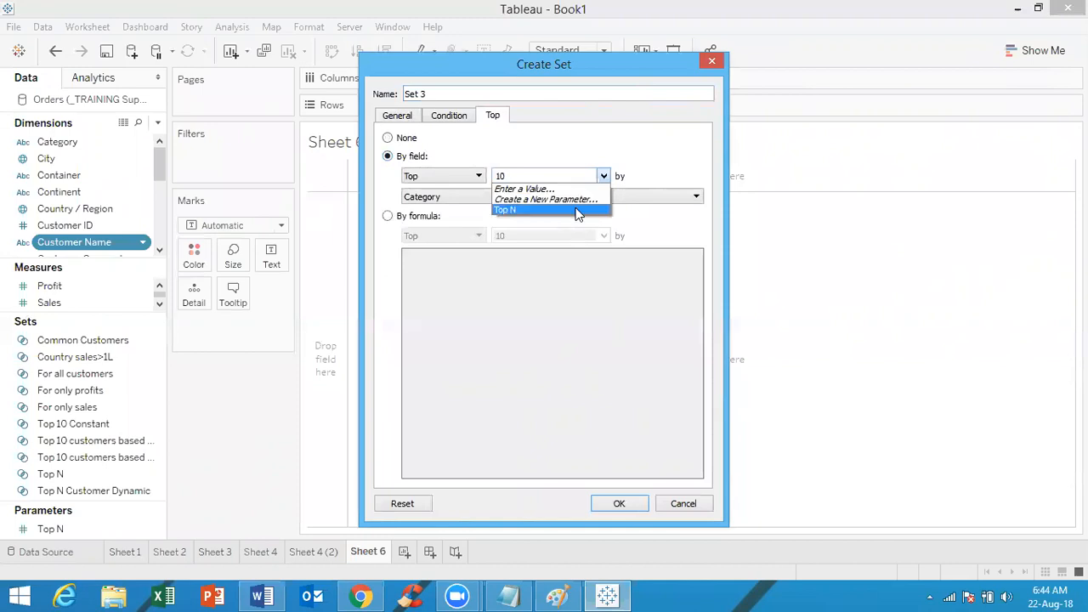
click(576, 210)
Rank the set by sum of Profit and name it 'Top N profits'
click(542, 197)
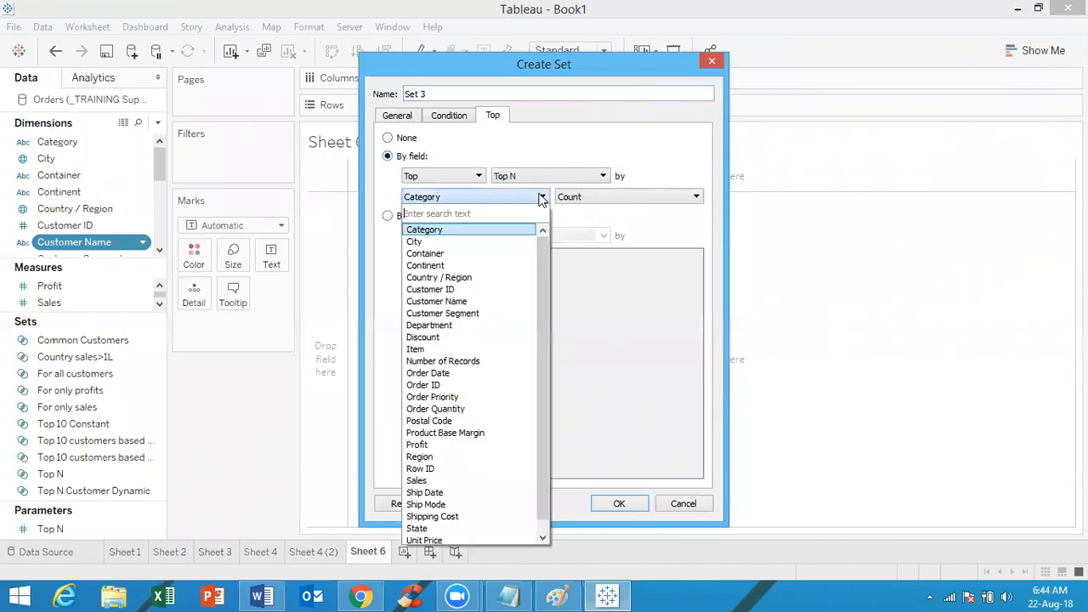
click(449, 445)
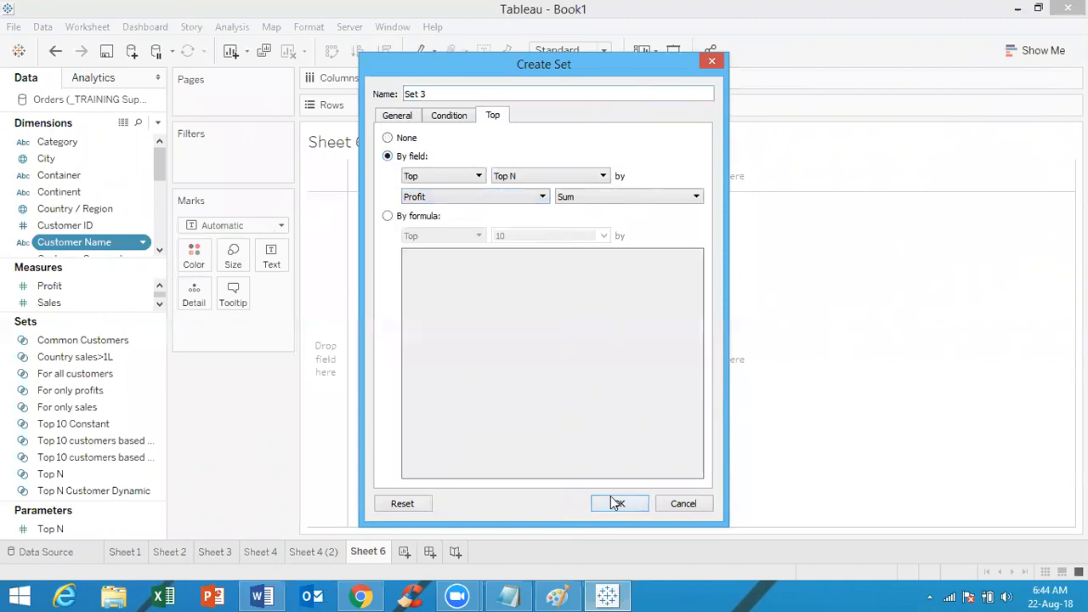
double_click(455, 93)
key(BackSpace)
key(BackSpace)
key(BackSpace)
key(BackSpace)
key(BackSpace)
text(Top N profits)
click(609, 506)
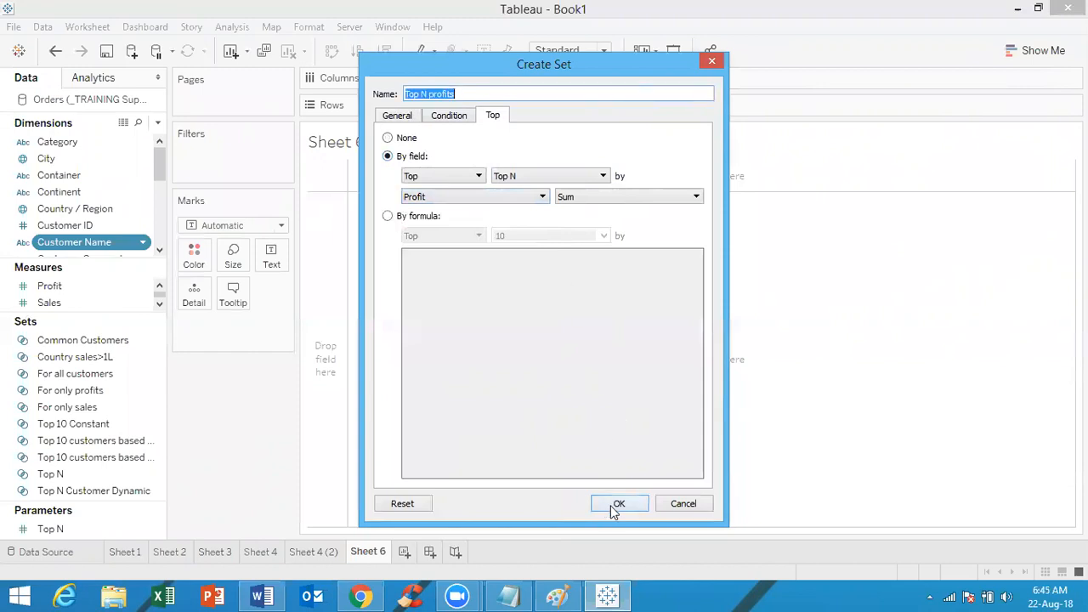
click(620, 503)
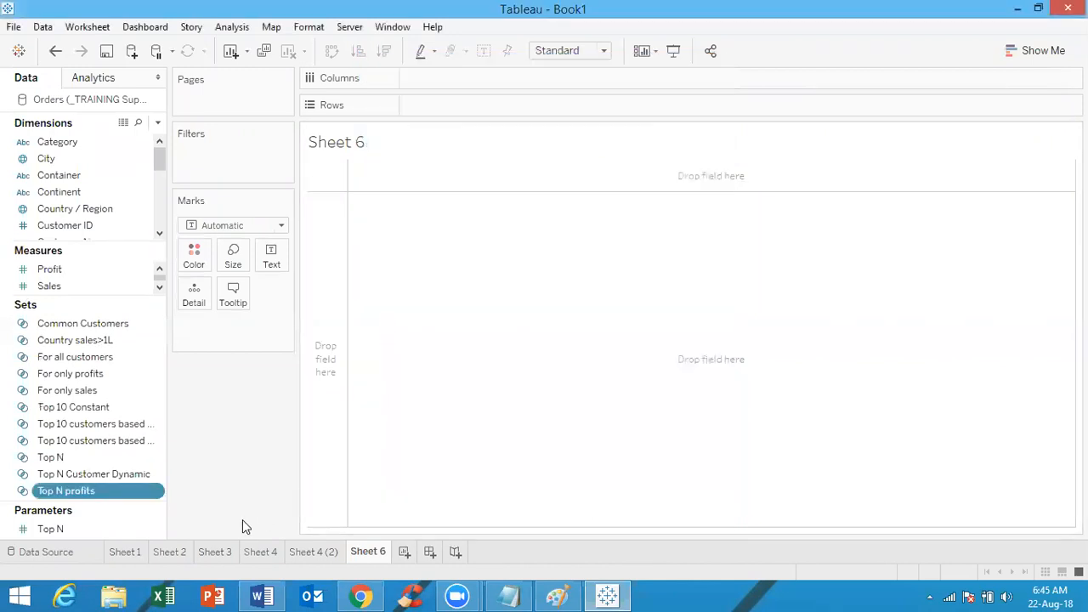
Duplicate Top N profits and rename the copy 'Bottom N profits'
right_click(82, 493)
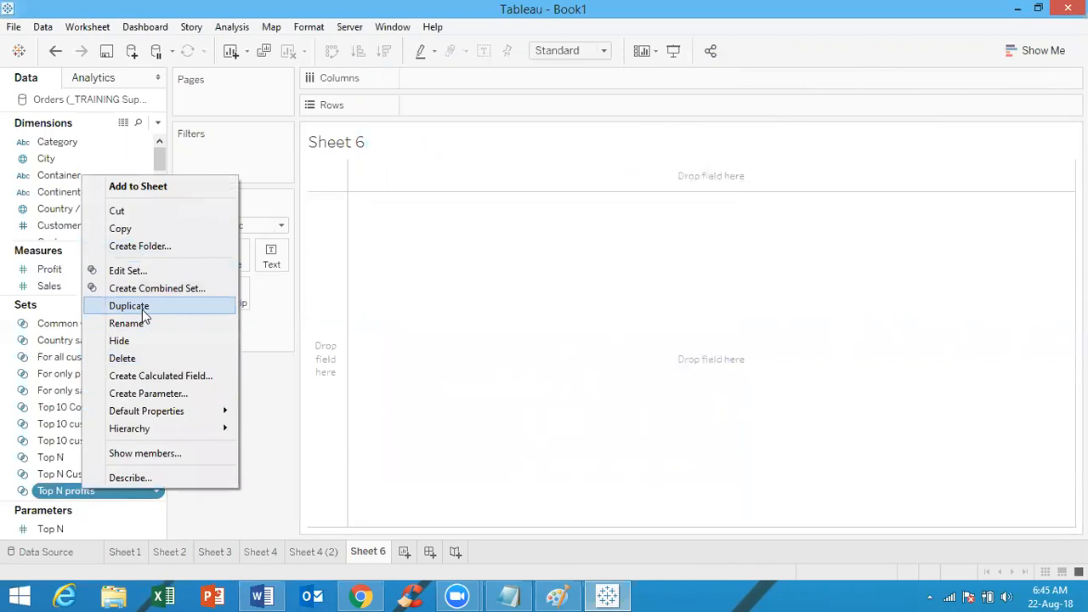
click(142, 306)
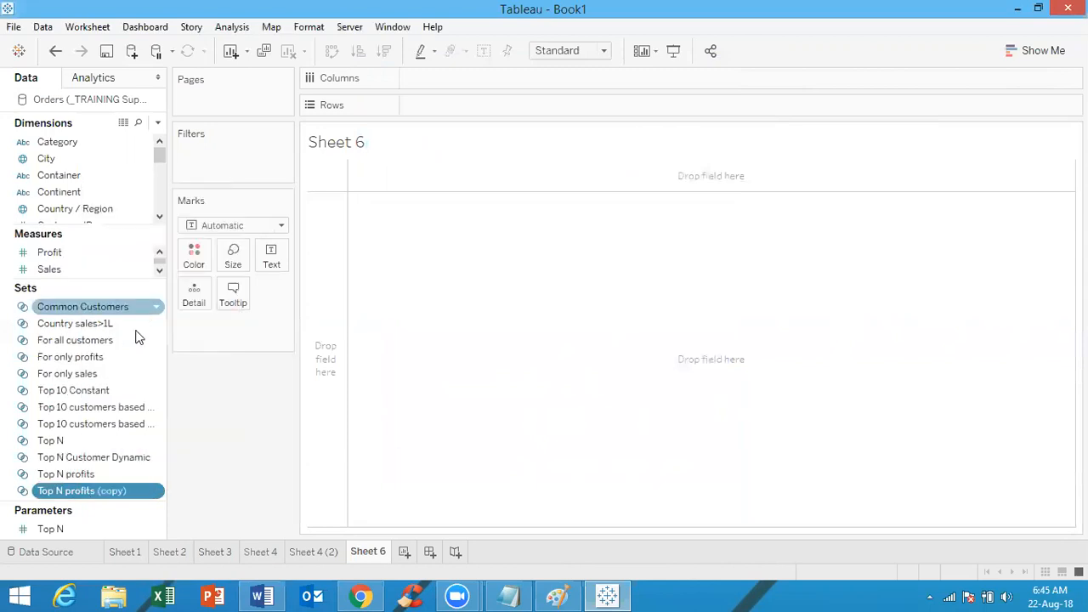
right_click(88, 496)
click(130, 279)
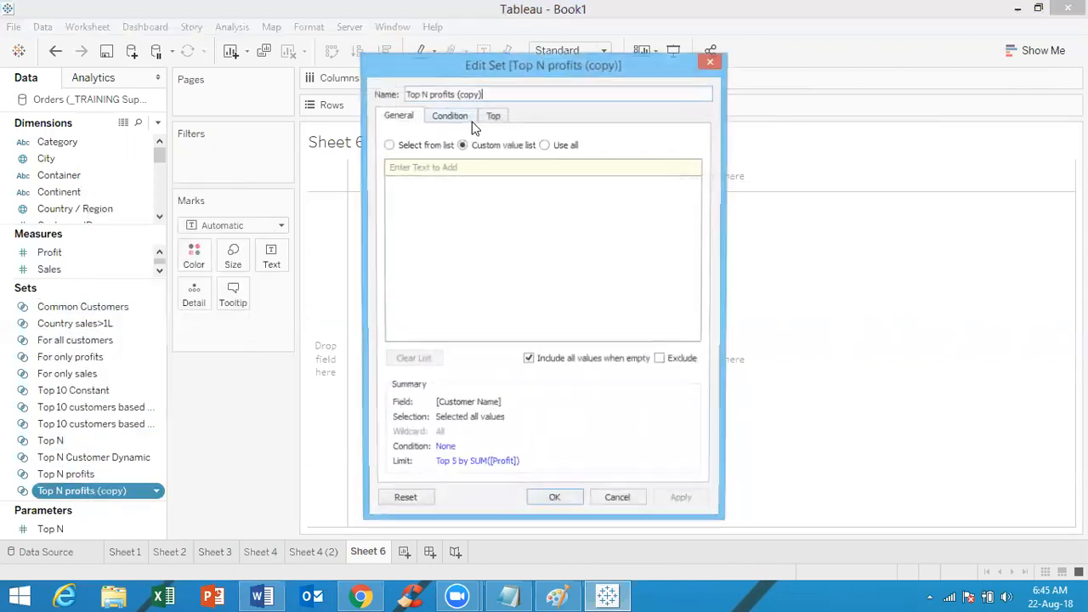
key(BackSpace)
key(BackSpace)
key(BackSpace)
key(BackSpace)
key(BackSpace)
key(BackSpace)
key(BackSpace)
key(BackSpace)
key(BackSpace)
key(BackSpace)
key(BackSpace)
key(BackSpace)
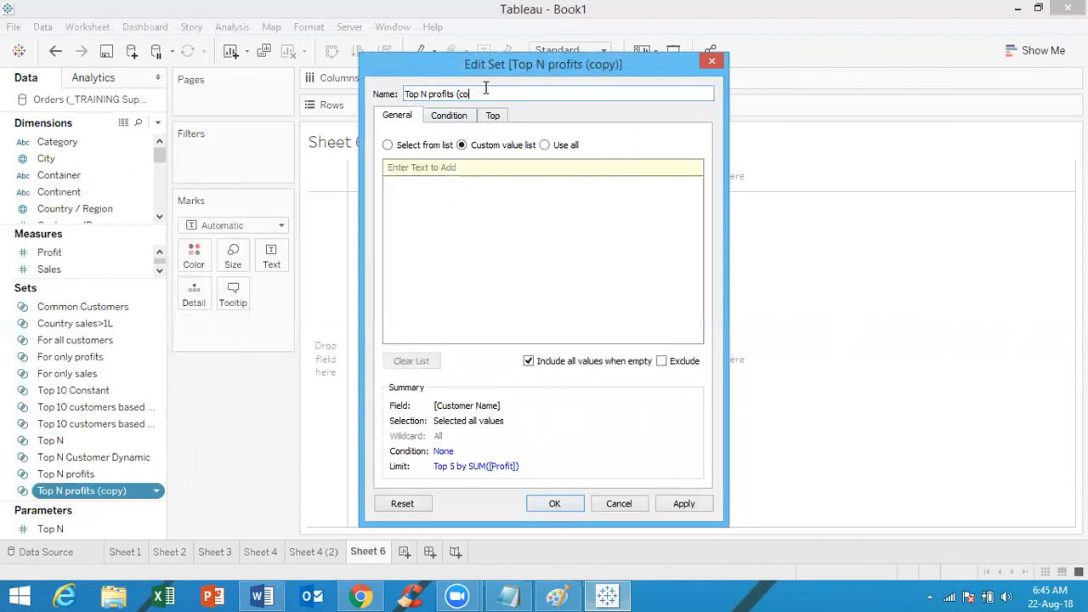
key(BackSpace)
key(BackSpace)
key(ctrl+z)
key(BackSpace)
key(BackSpace)
key(BackSpace)
key(BackSpace)
key(BackSpace)
key(BackSpace)
key(BackSpace)
key(Right)
key(Right)
key(BackSpace)
key(BackSpace)
key(BackSpace)
key(BackSpace)
text(Bottom)
Switch the copy's ranking from Top to Bottom and save it
click(494, 117)
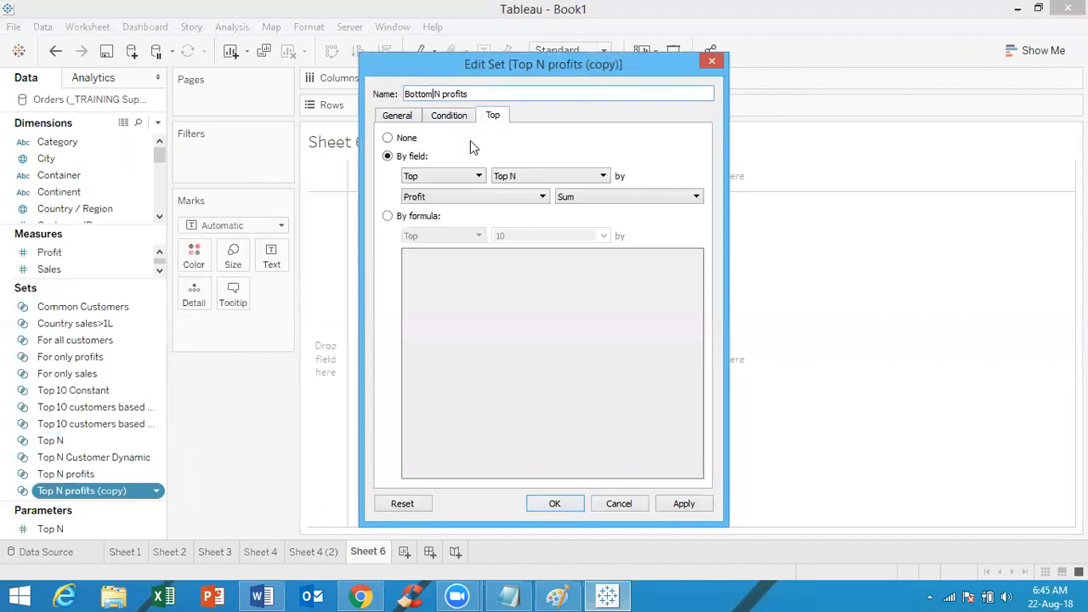
click(448, 176)
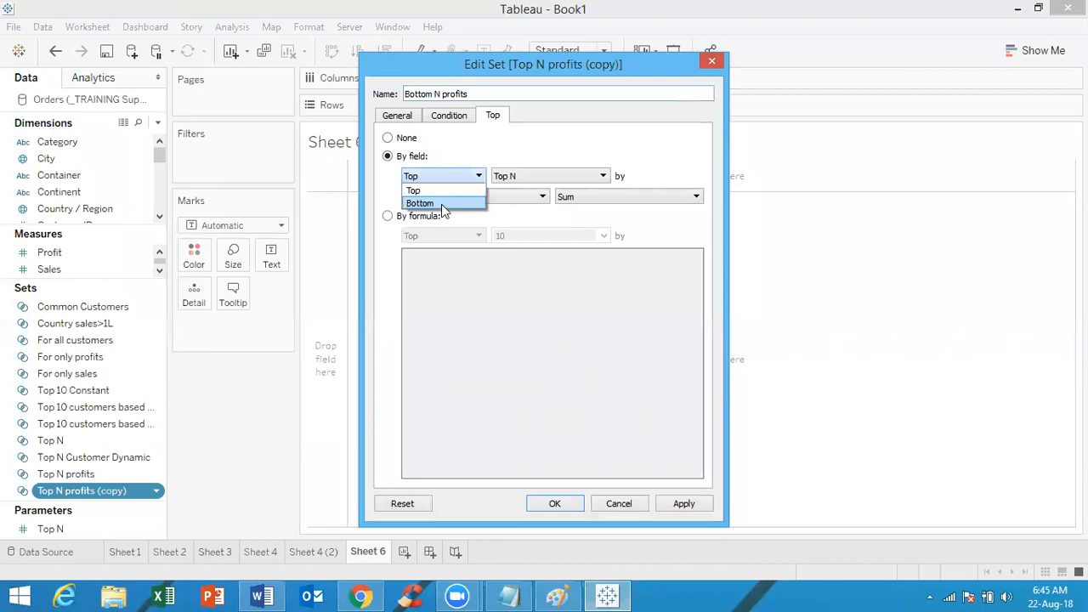
click(441, 204)
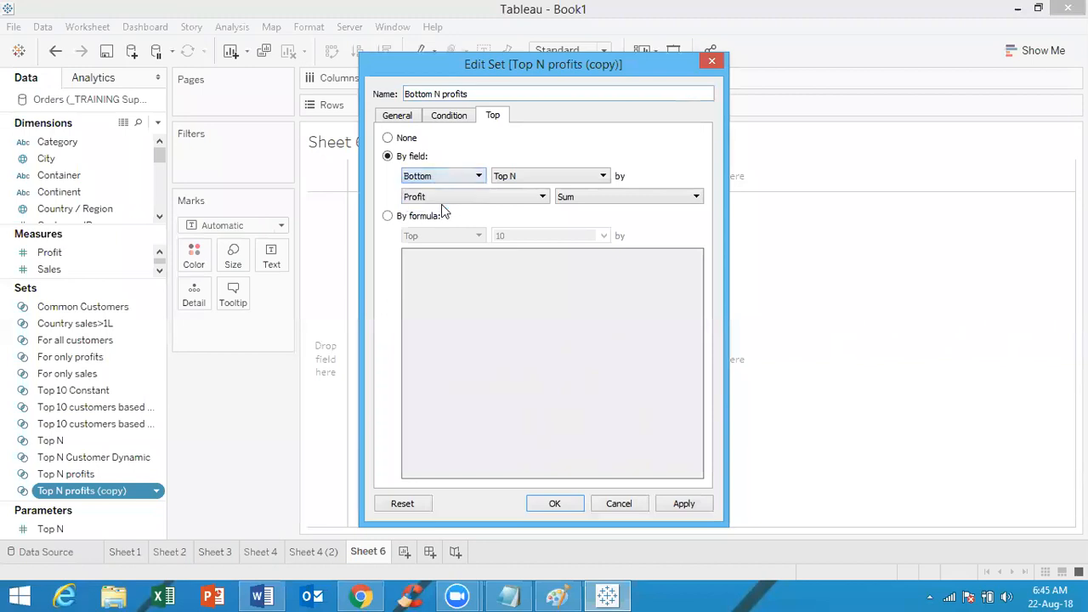
click(555, 504)
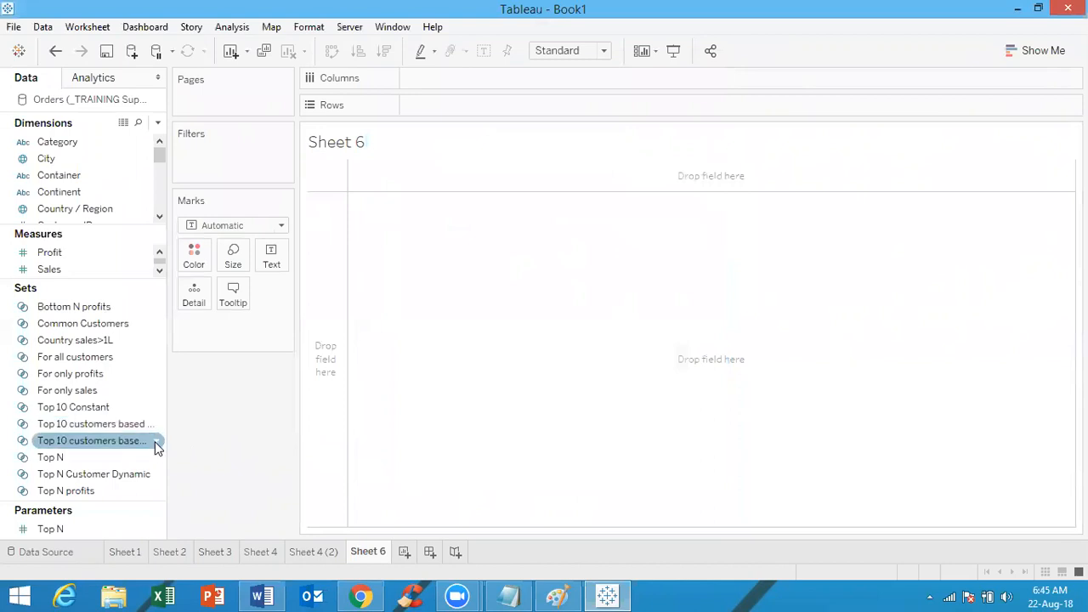
Combine the Bottom N profits and Top N profits sets into a new set named TopN+BottomN
click(154, 492)
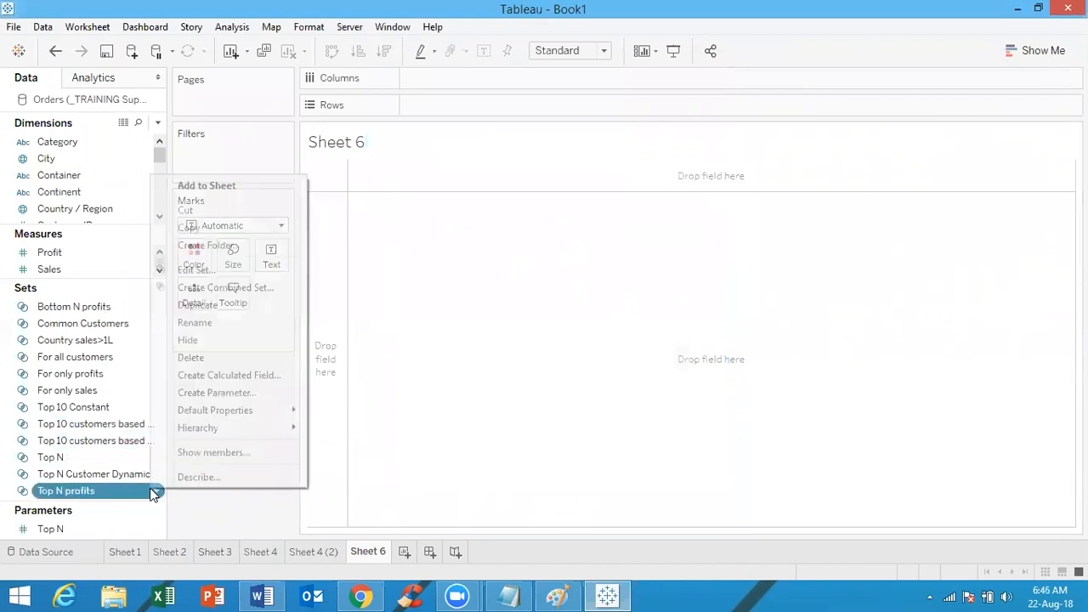
ctrl+click(98, 308)
right_click(98, 307)
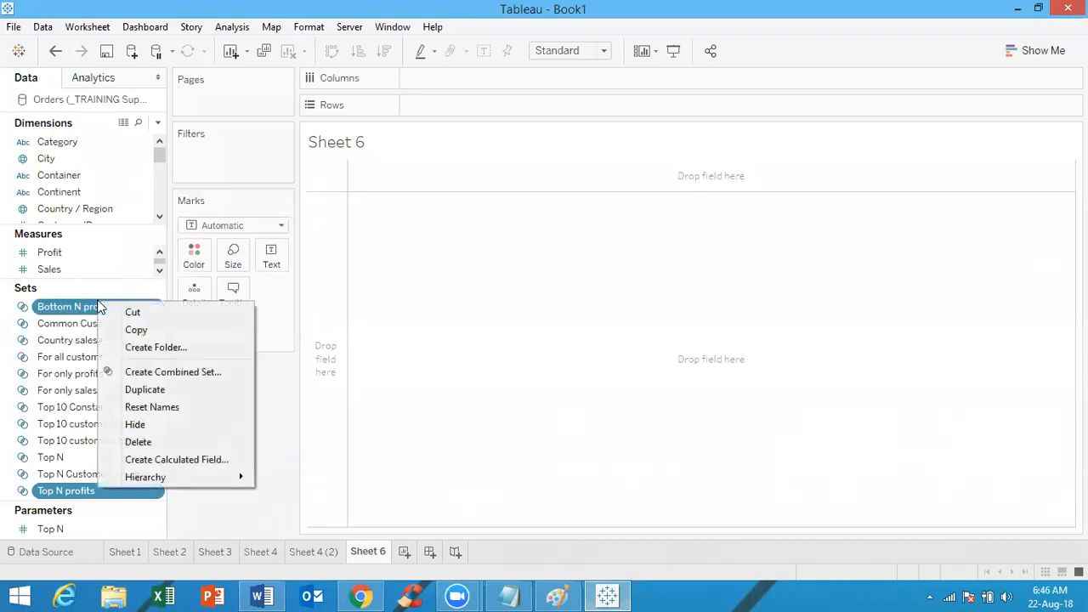
click(164, 375)
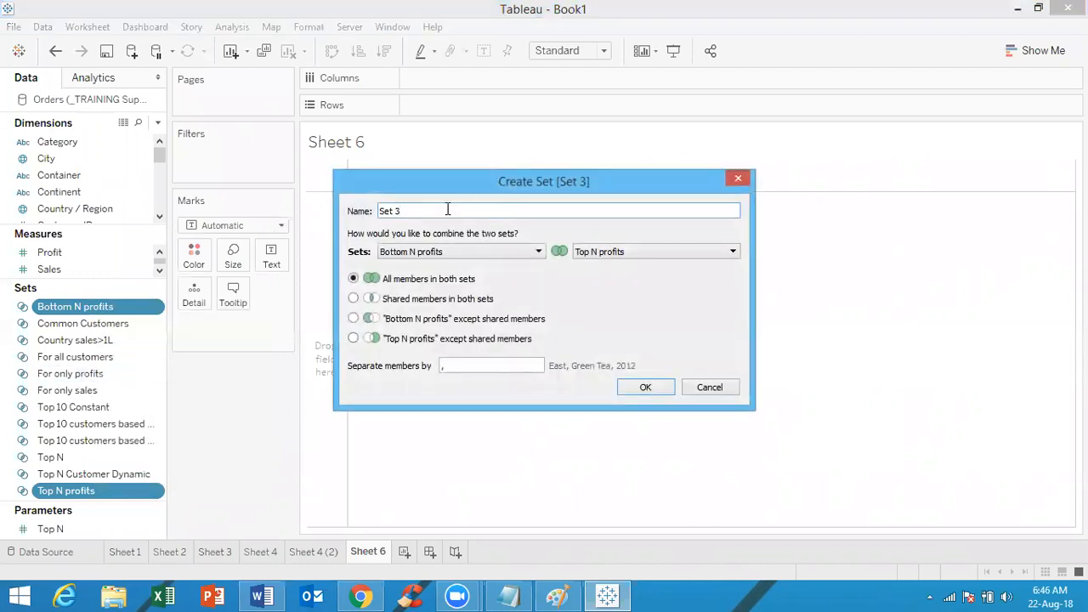
key(ctrl+a)
text(TopN_BottomN)
click(404, 211)
key(BackSpace)
text(=)
key(BackSpace)
text(+)
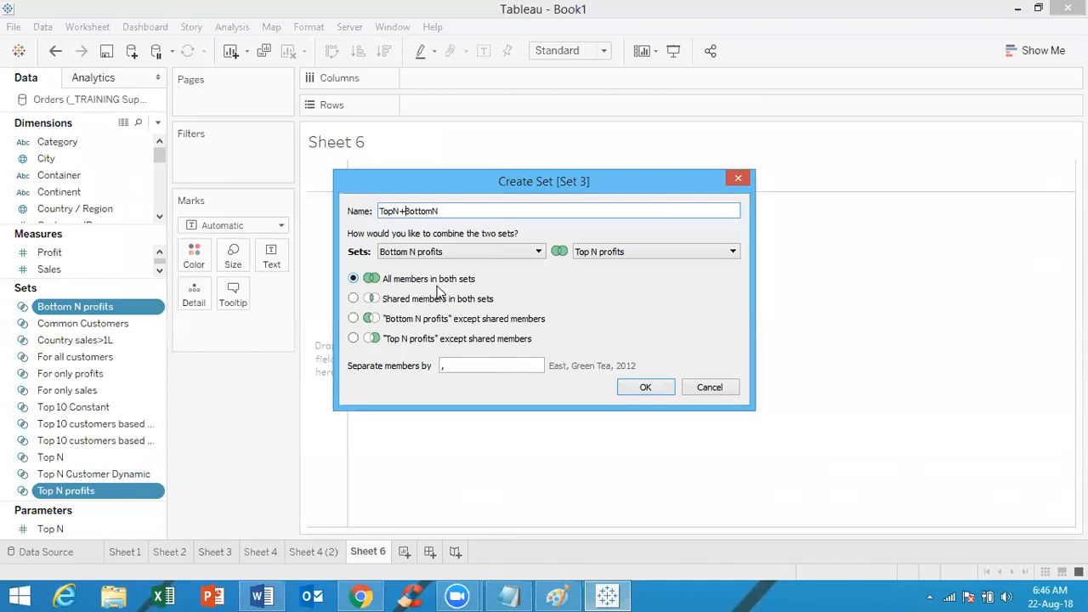
click(645, 386)
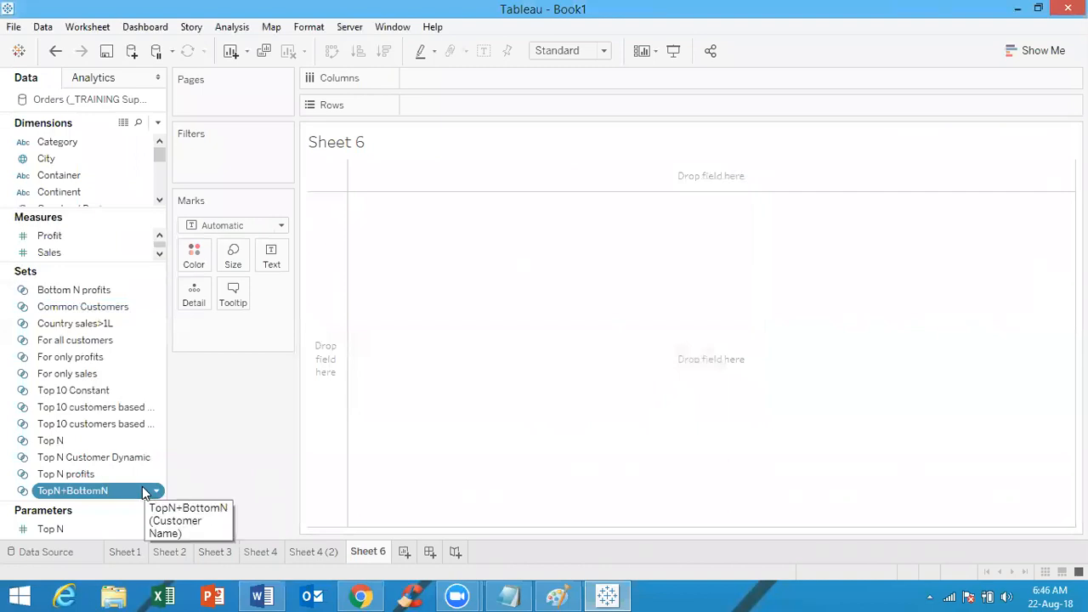
Chart SUM(Profit) per TopN+BottomN set member, coloured by Profit and sorted descending
drag(143, 493, 528, 103)
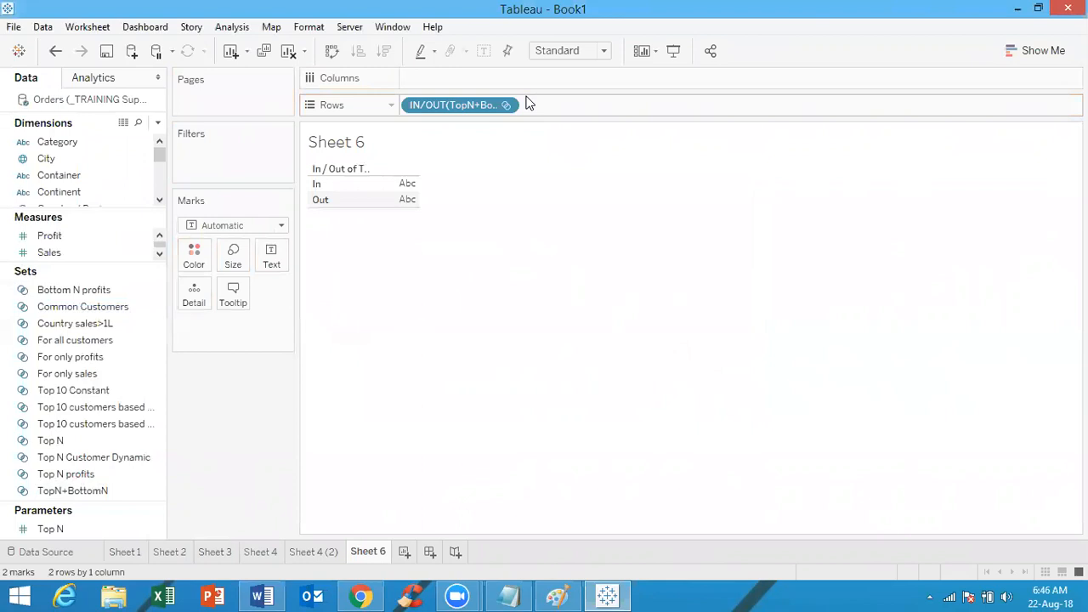
drag(96, 244, 509, 81)
drag(83, 244, 196, 255)
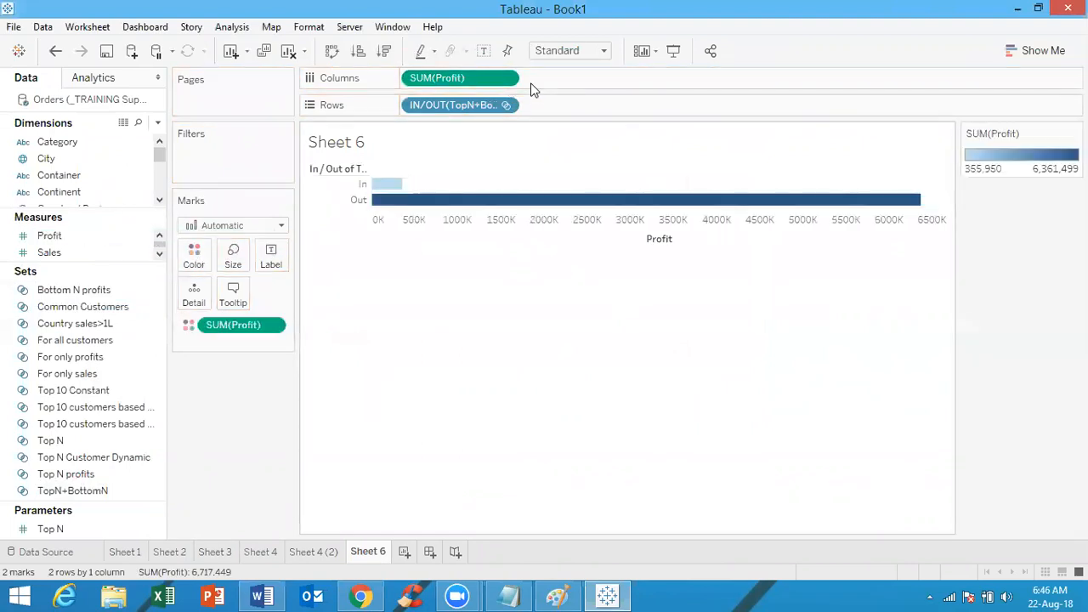
click(505, 104)
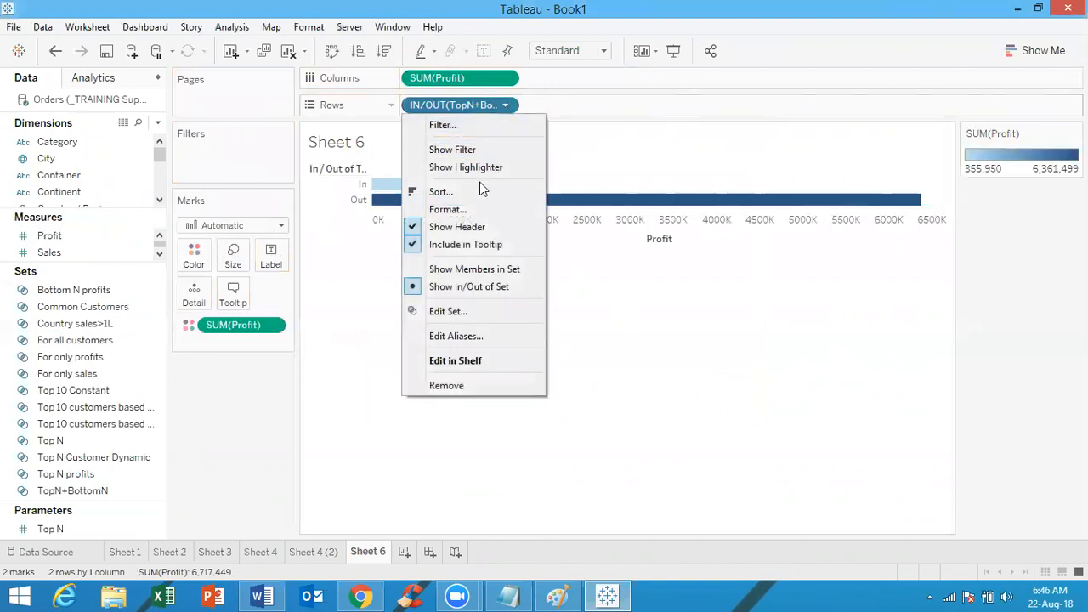
click(479, 269)
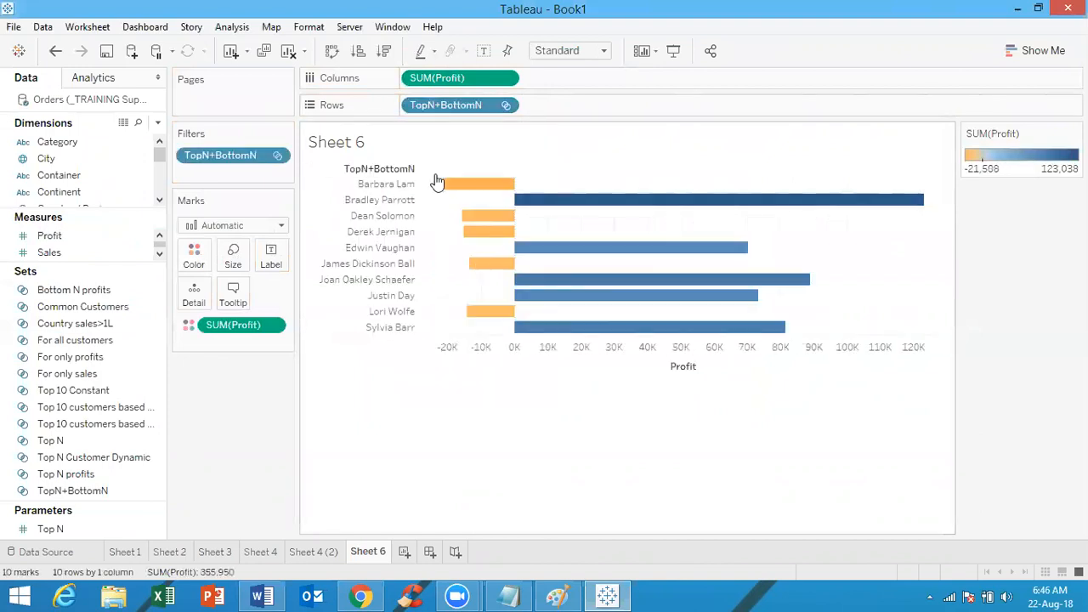
click(385, 52)
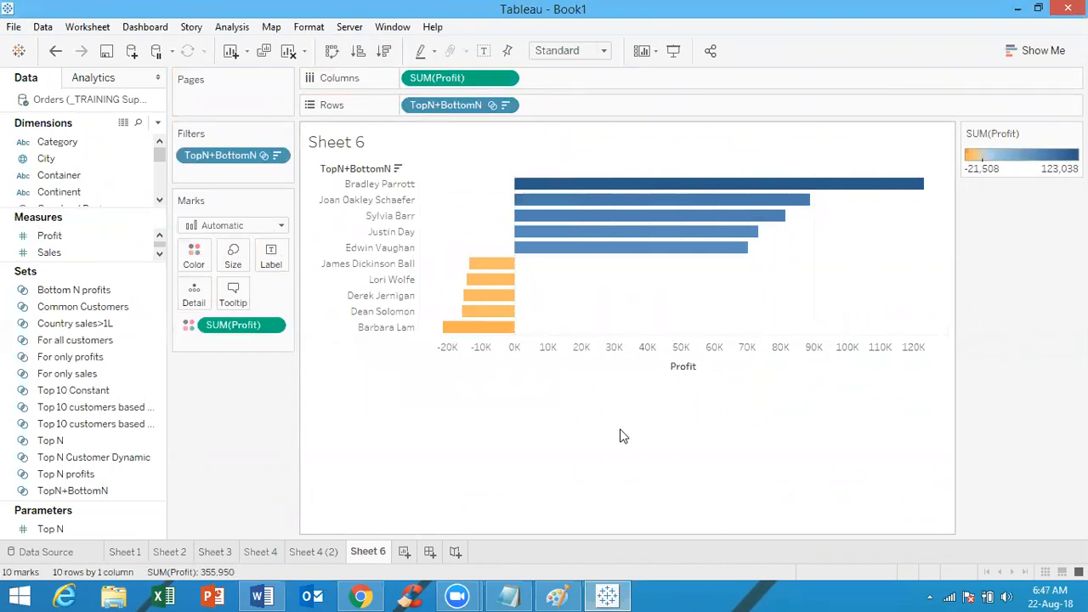
Show the Top N parameter control on the sheet and change its value from 5 to 10
right_click(78, 523)
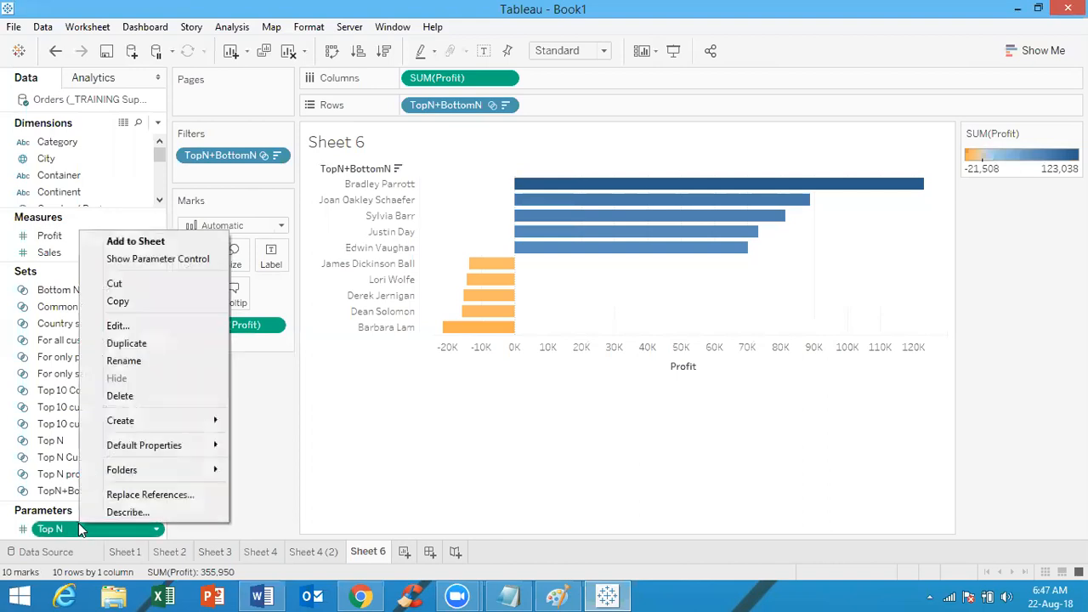
click(158, 259)
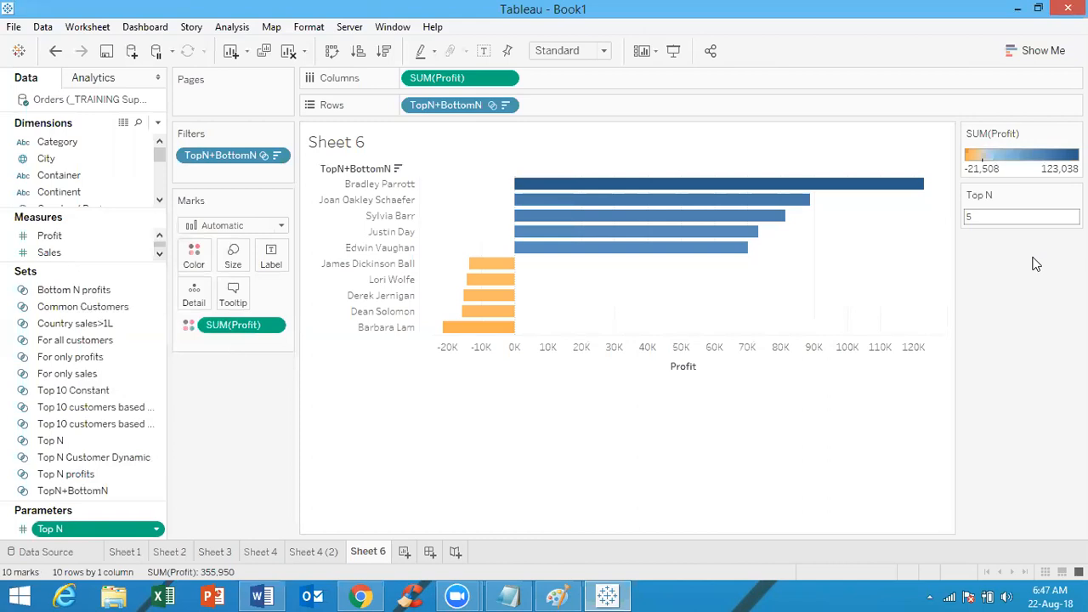
double_click(1009, 218)
text(10)
key(Return)
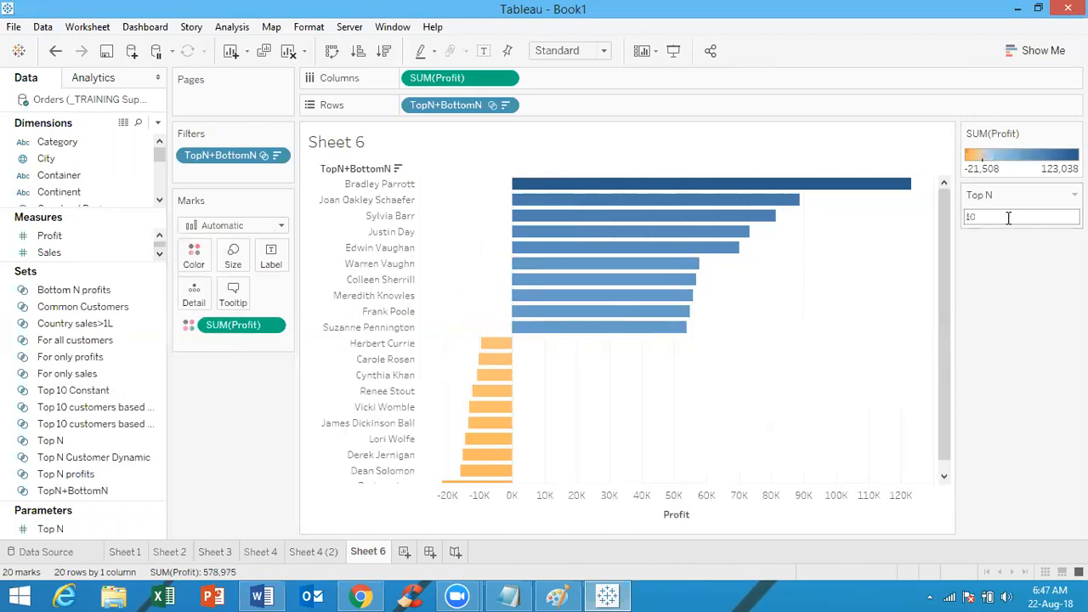
drag(946, 240, 937, 211)
Fit the chart to Entire View and point out the Top N and TopN+BottomN sets
click(600, 52)
click(589, 117)
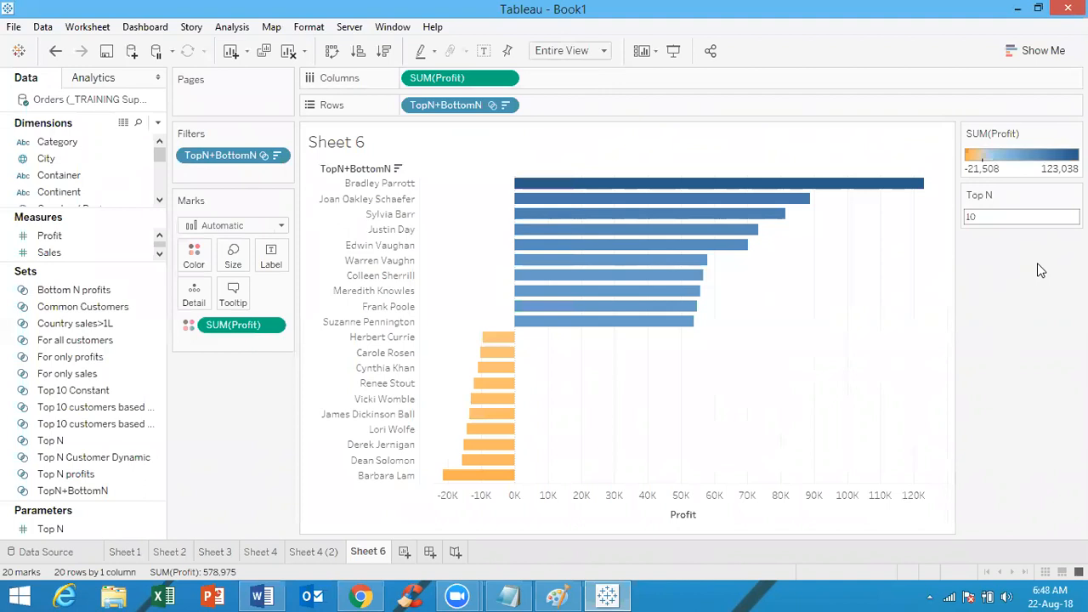
click(113, 444)
click(89, 489)
Switch to the Word notes and highlight the words SETS and BINS in the heading
click(263, 595)
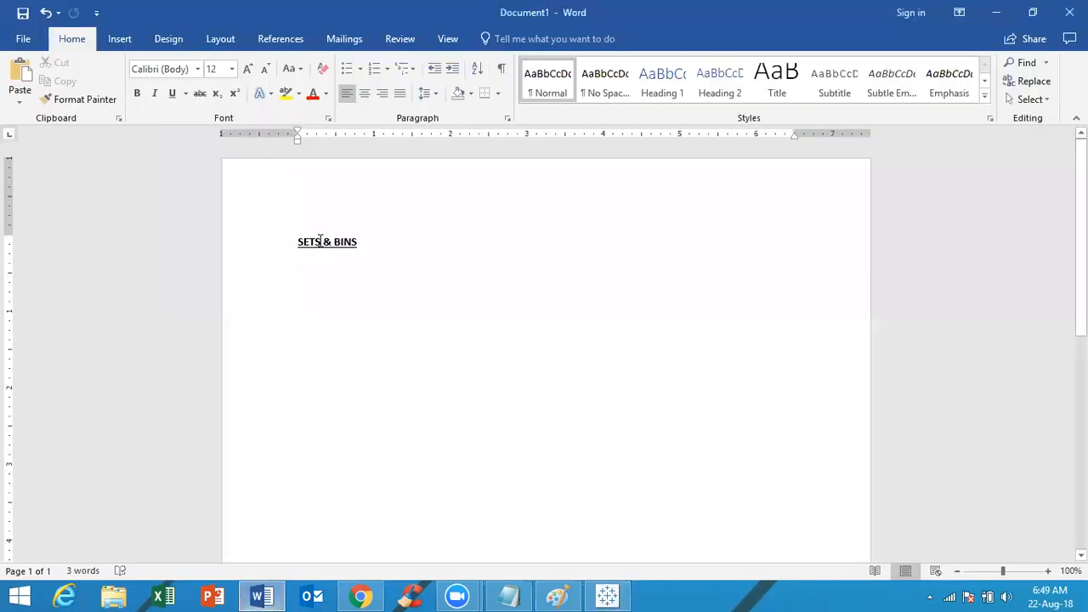
double_click(298, 241)
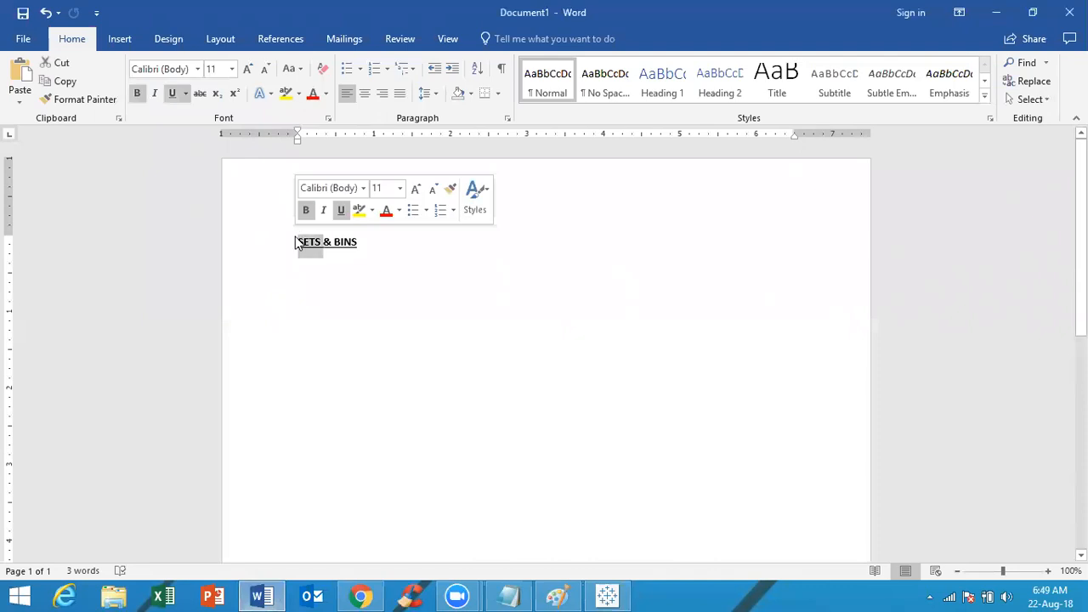
click(369, 238)
drag(354, 240, 337, 241)
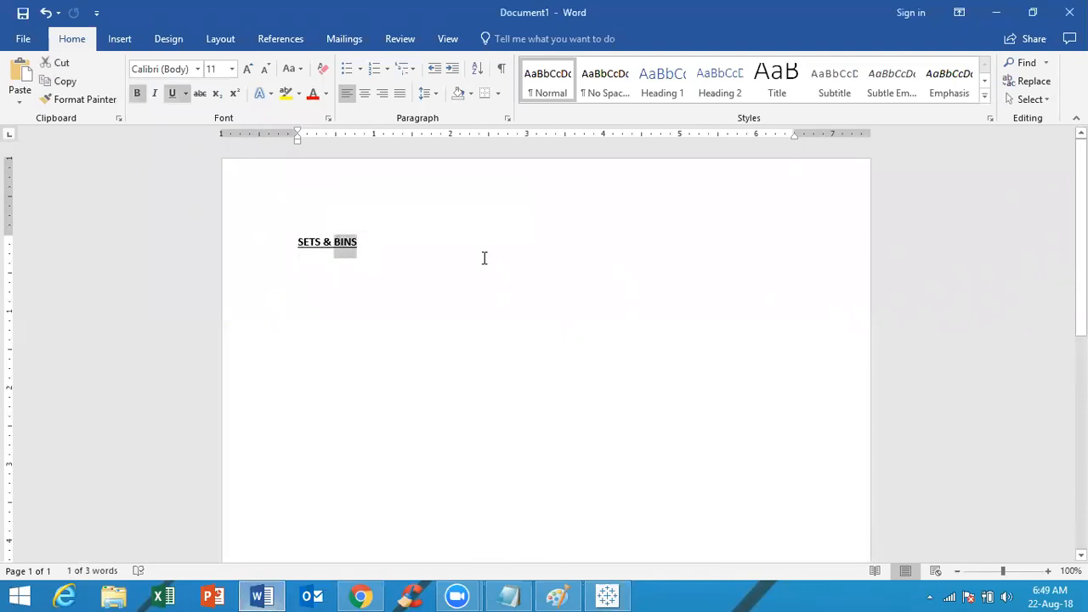
click(484, 258)
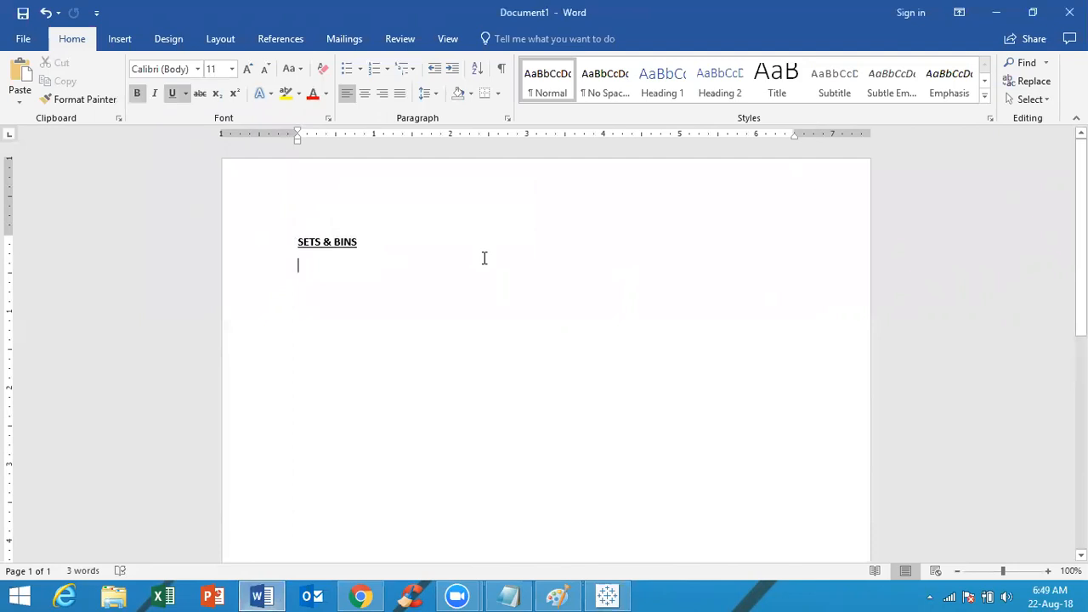
Minimize Word, enlarge the Data pane's dimensions and measures lists, and select Sales
click(998, 15)
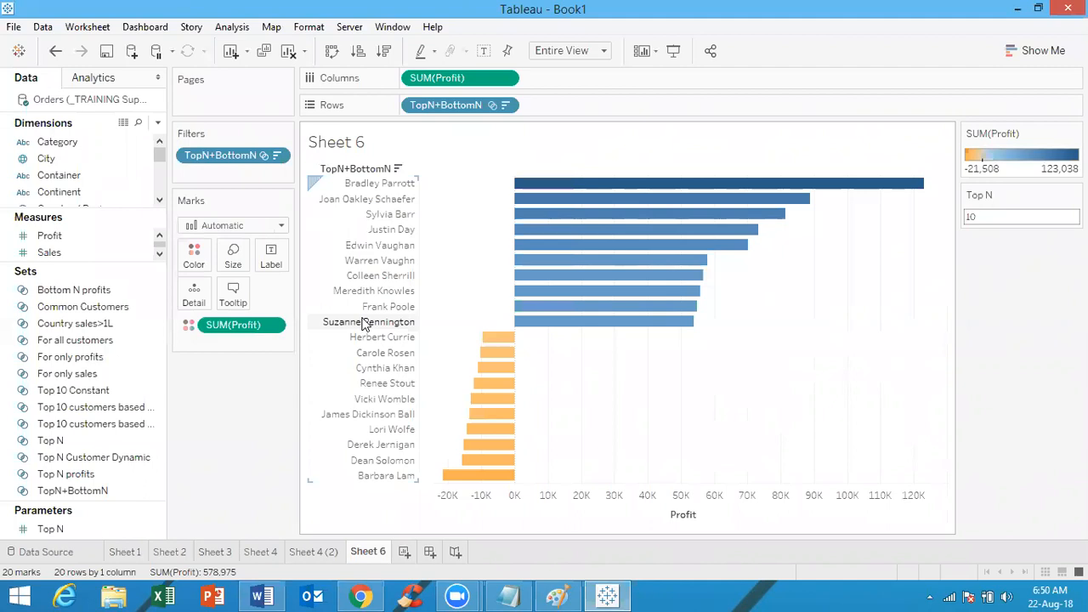
click(85, 254)
drag(85, 264, 95, 396)
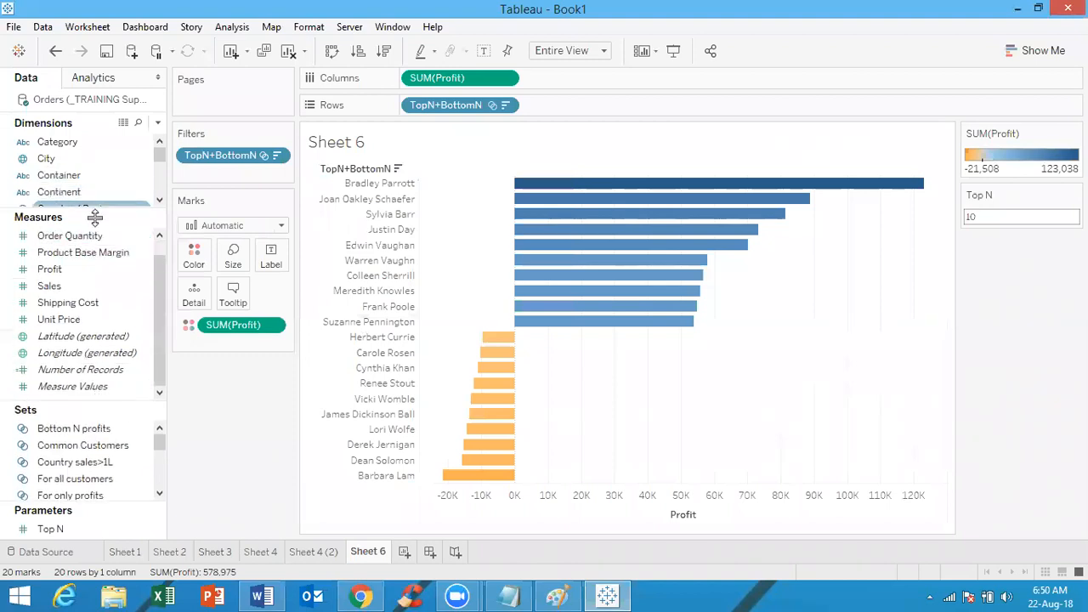
drag(93, 208, 94, 278)
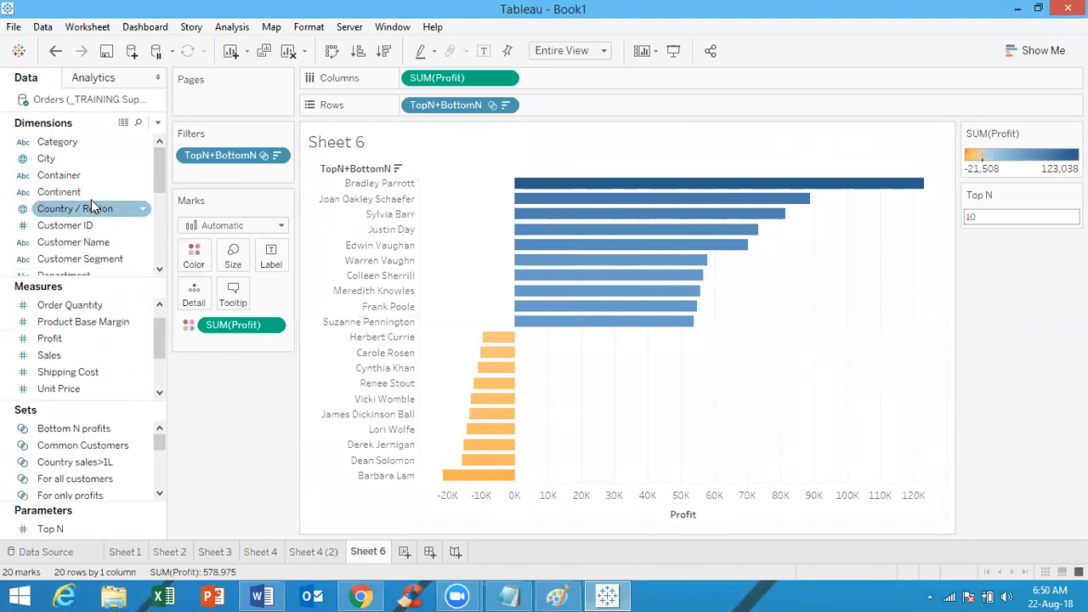
click(73, 145)
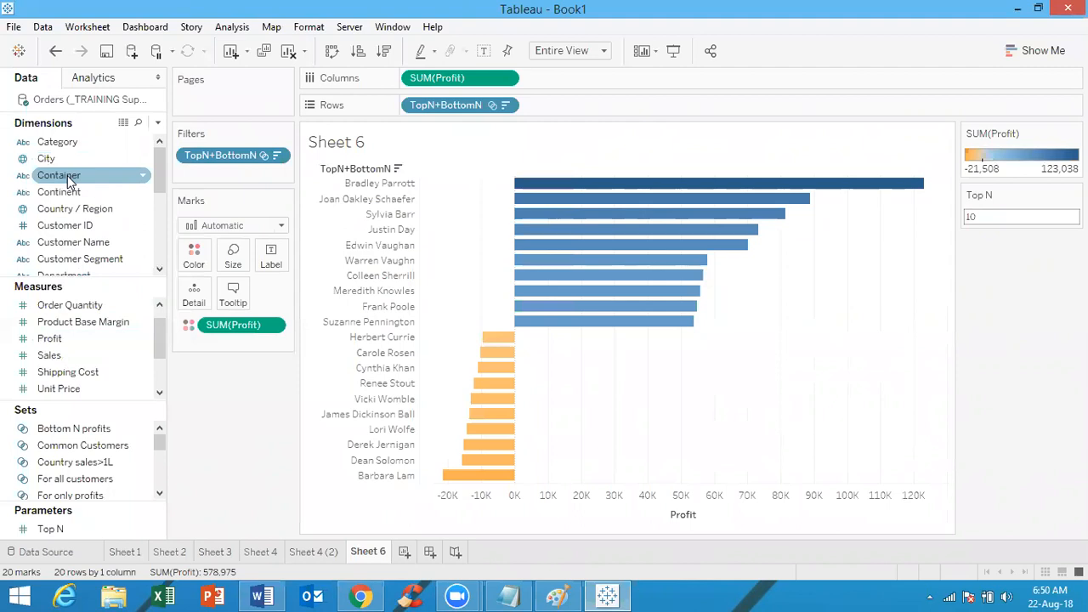
click(85, 354)
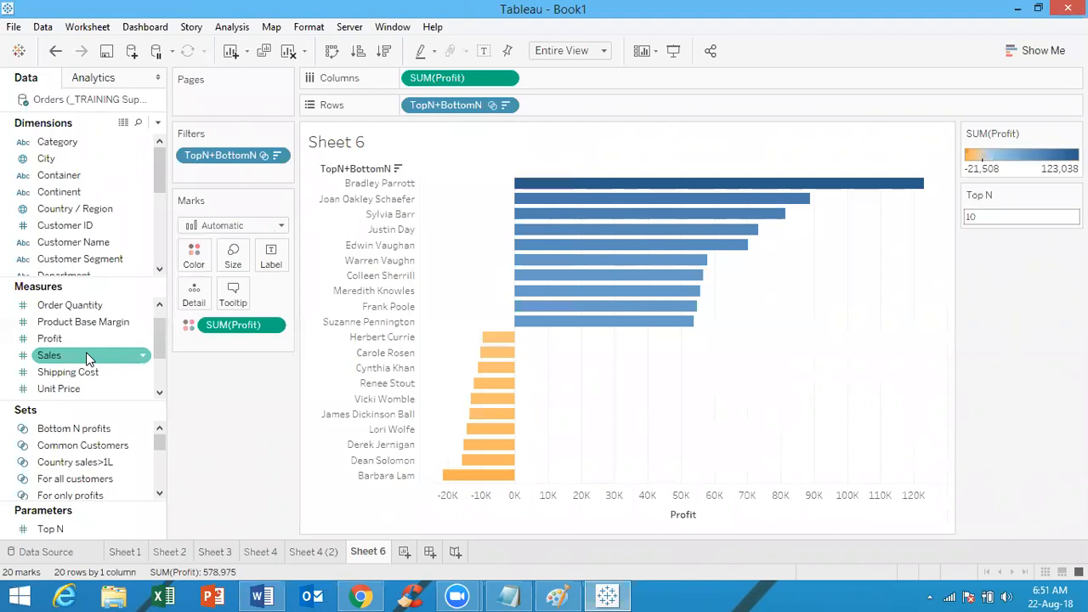
right_click(86, 352)
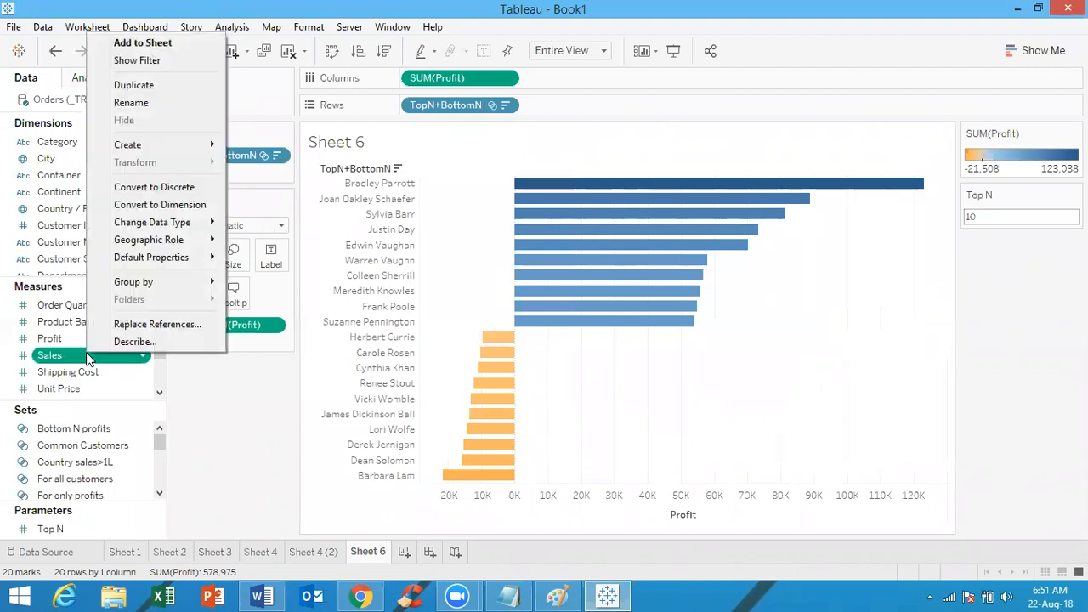
mouse_move(155, 150)
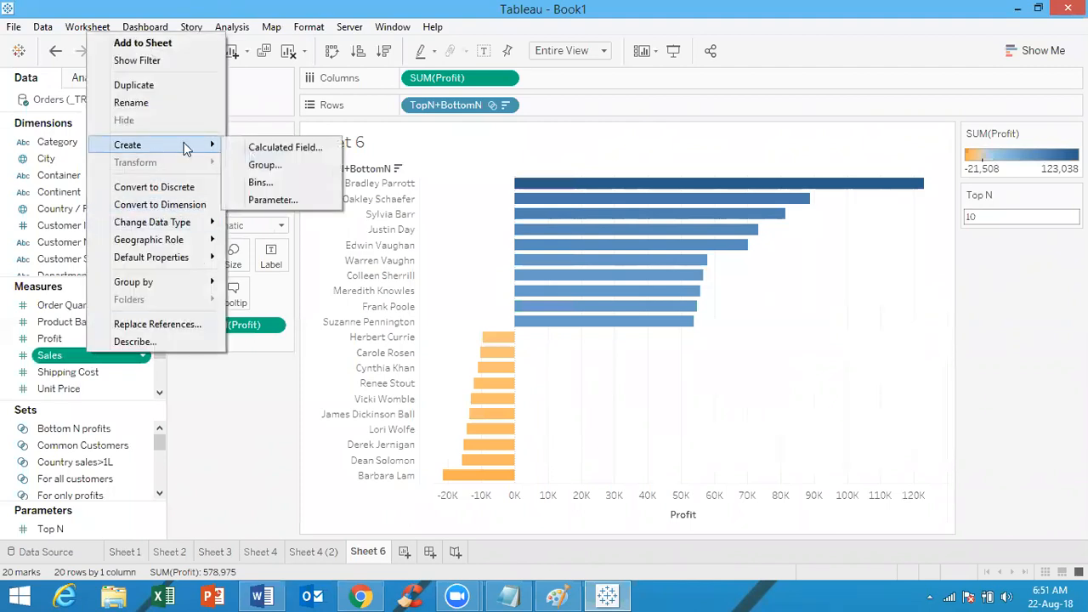
click(259, 182)
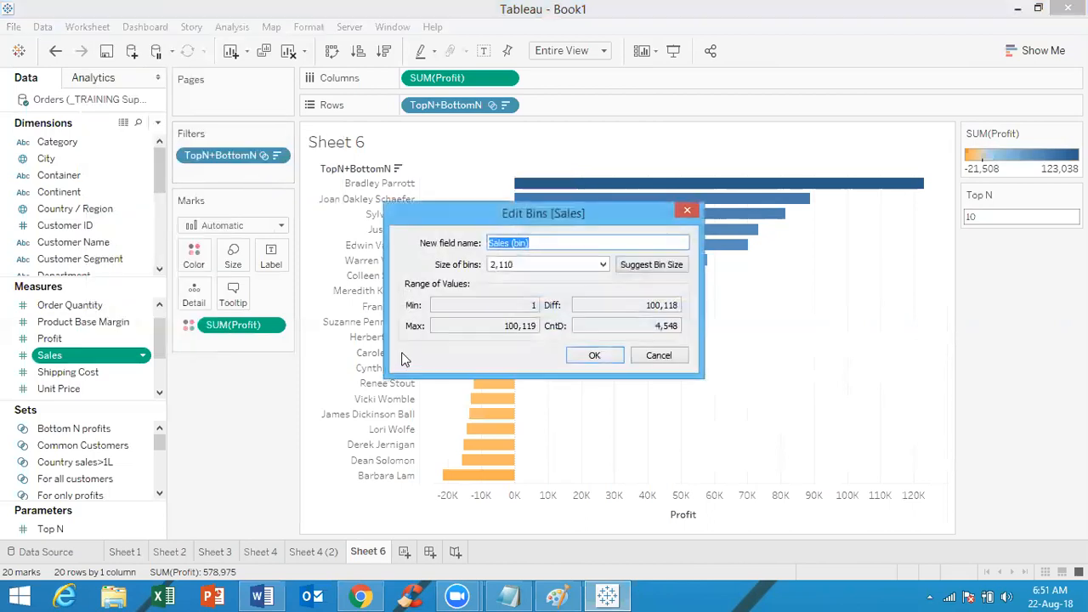
click(593, 356)
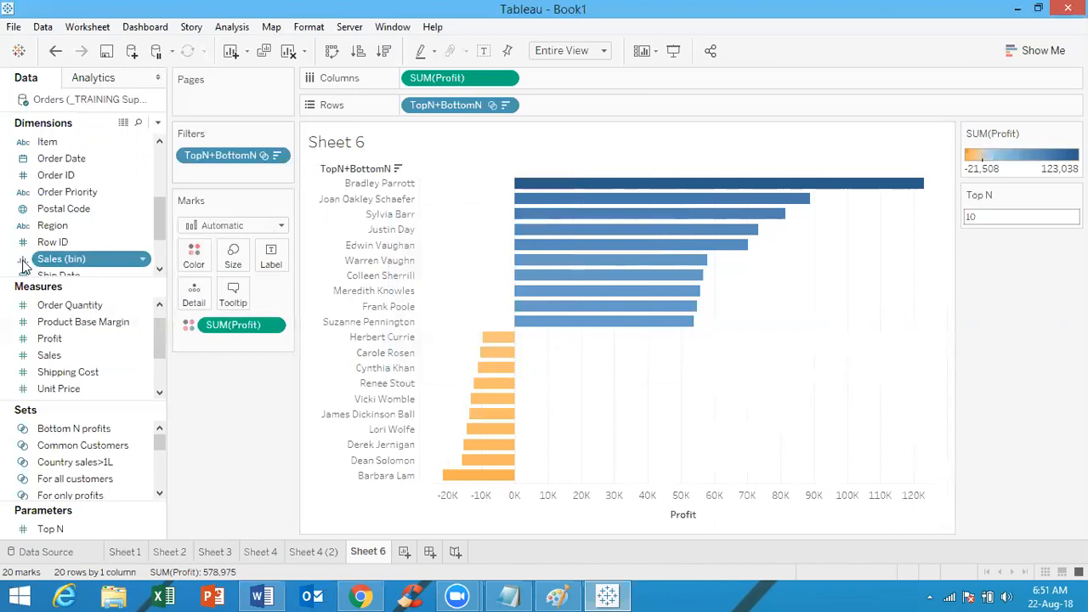
right_click(83, 266)
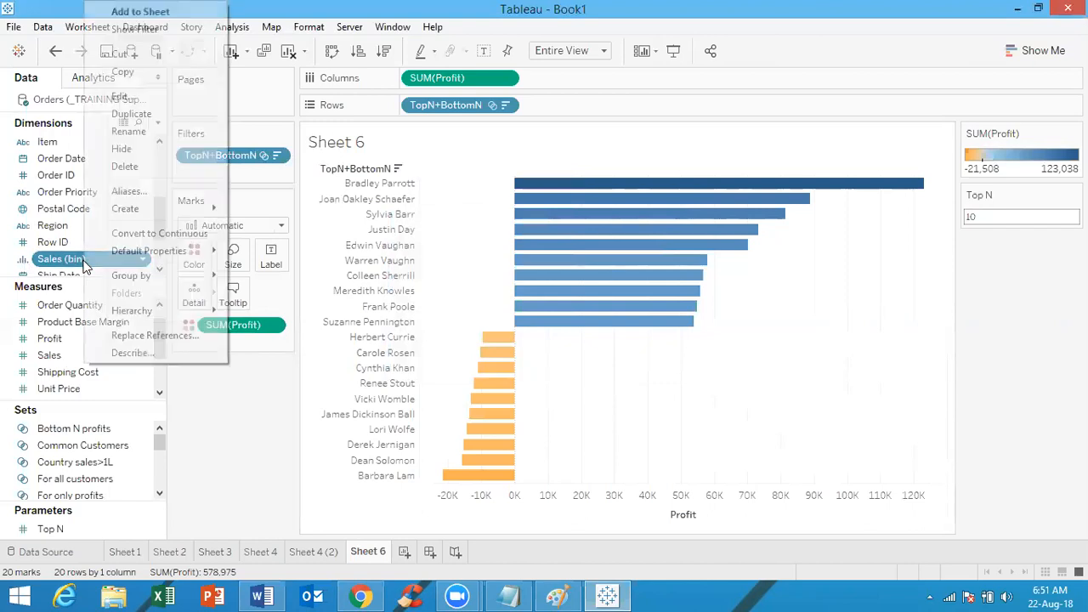
click(149, 174)
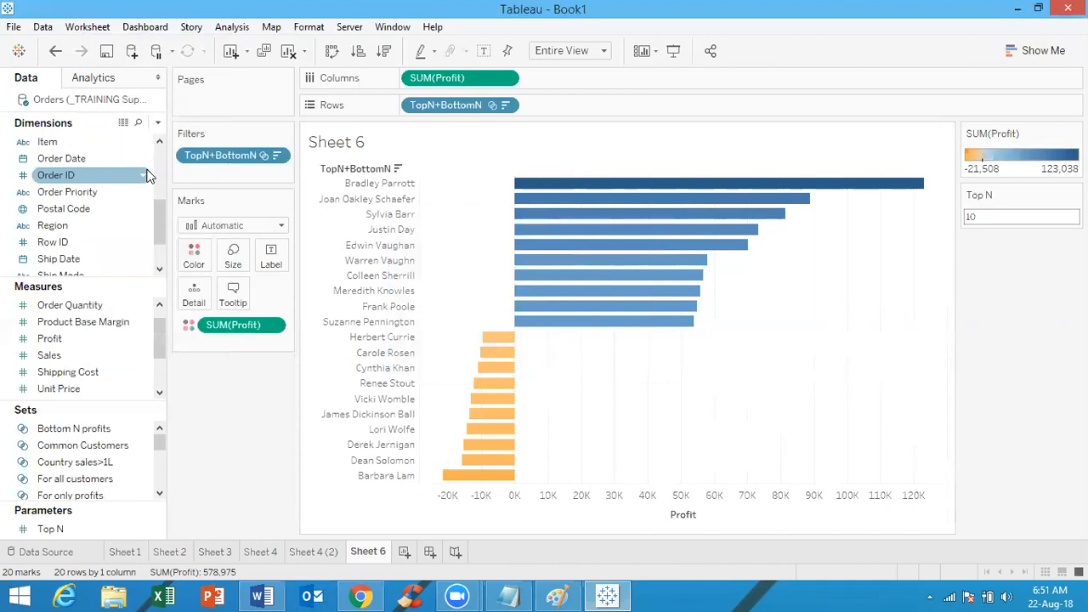
click(54, 54)
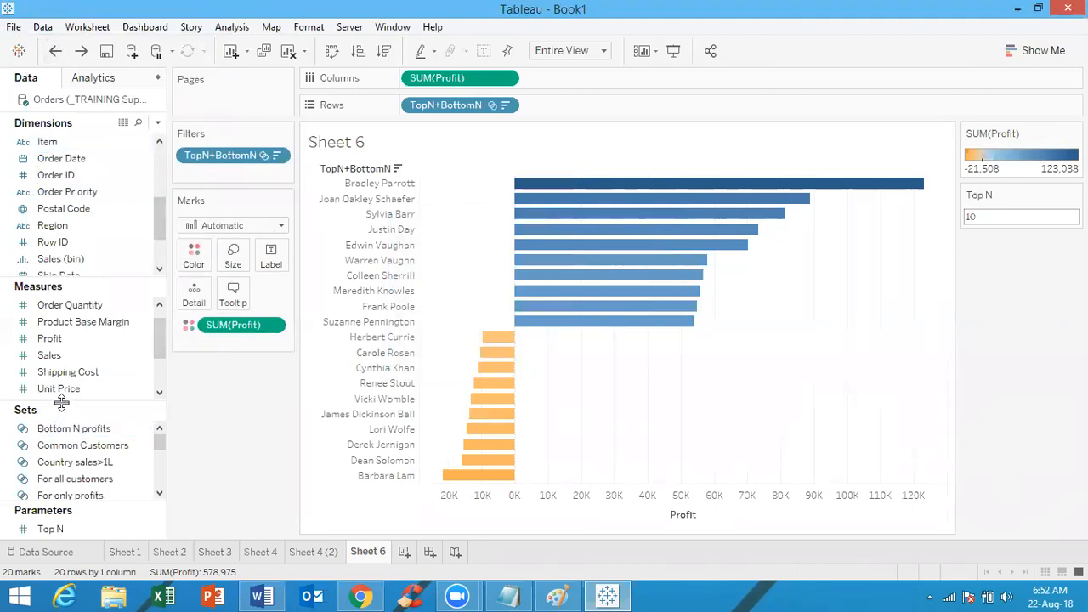
drag(61, 403, 62, 429)
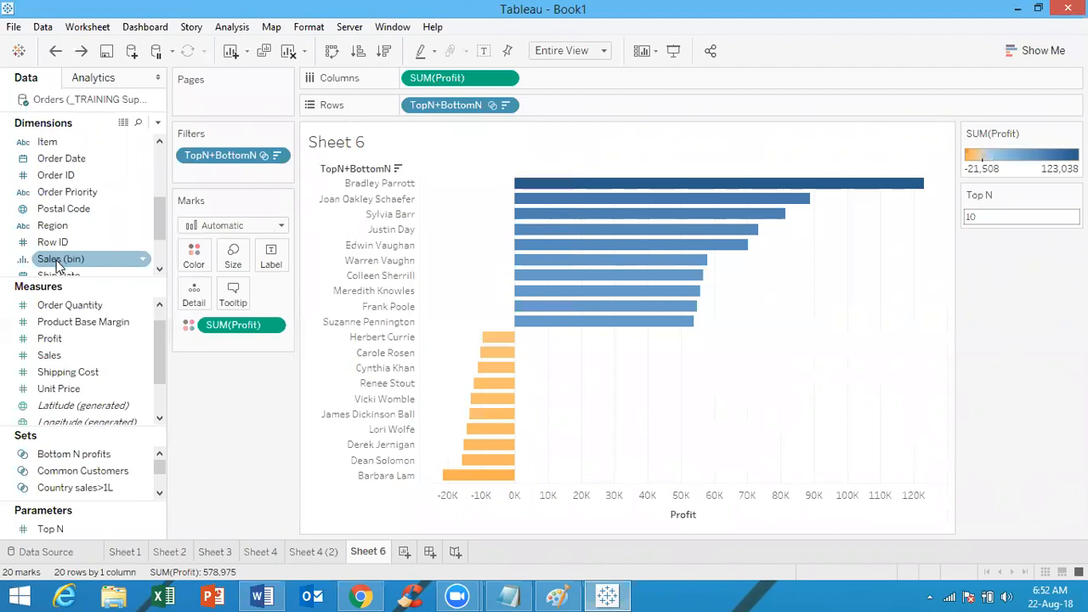
Add a blank Sheet 7 and start creating bins from the Sales measure
click(404, 553)
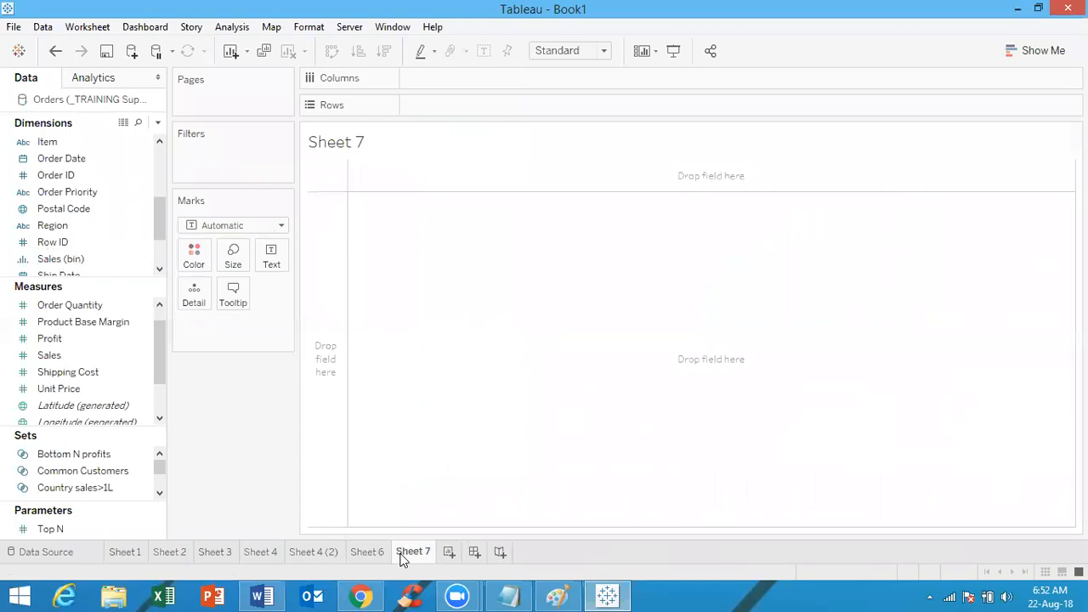
click(89, 355)
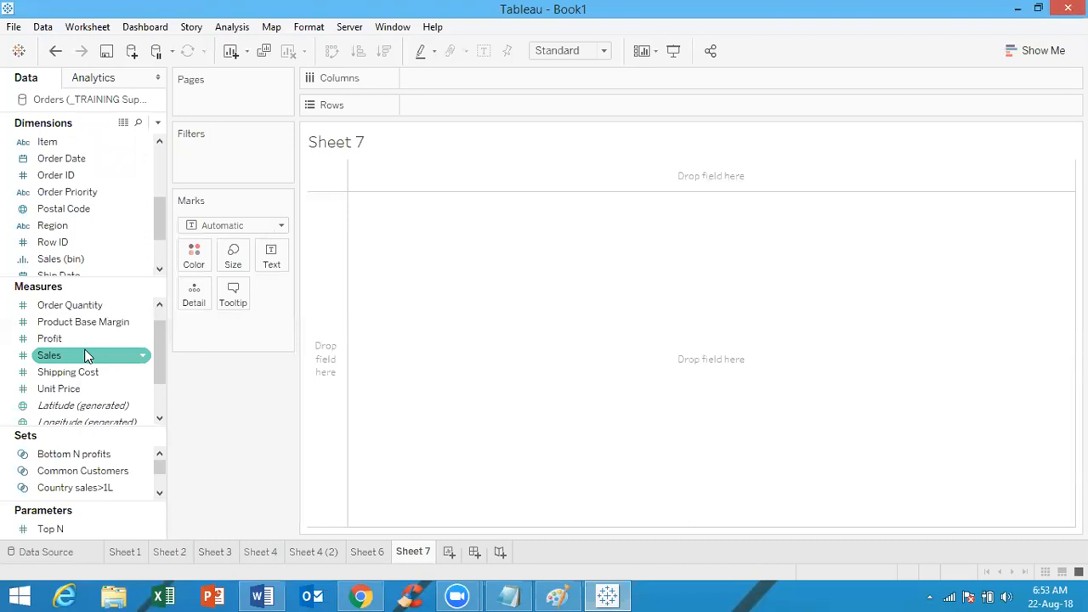
right_click(85, 356)
mouse_move(173, 151)
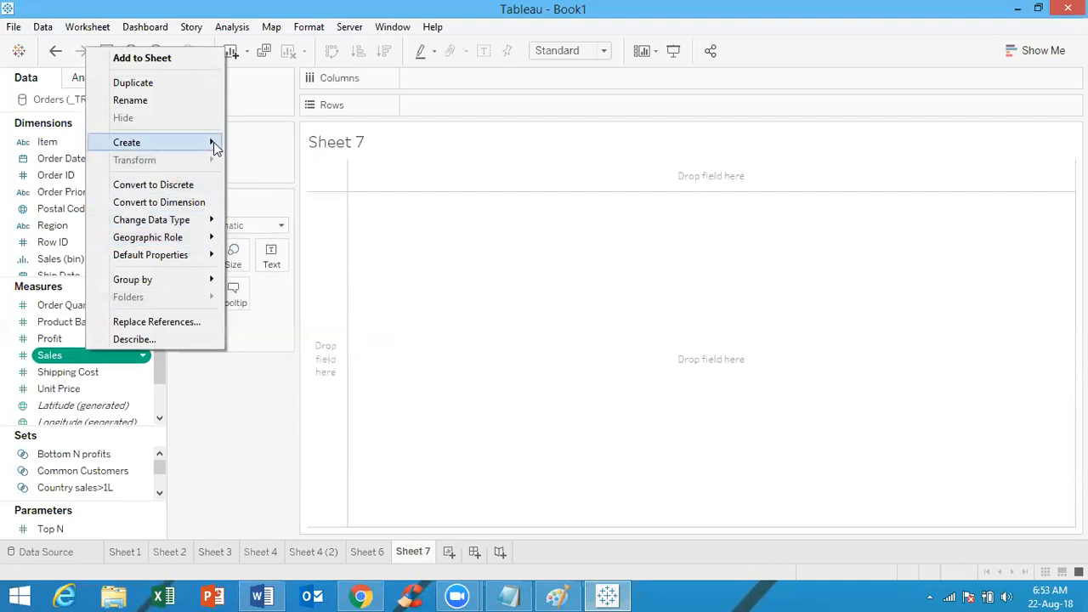
click(276, 179)
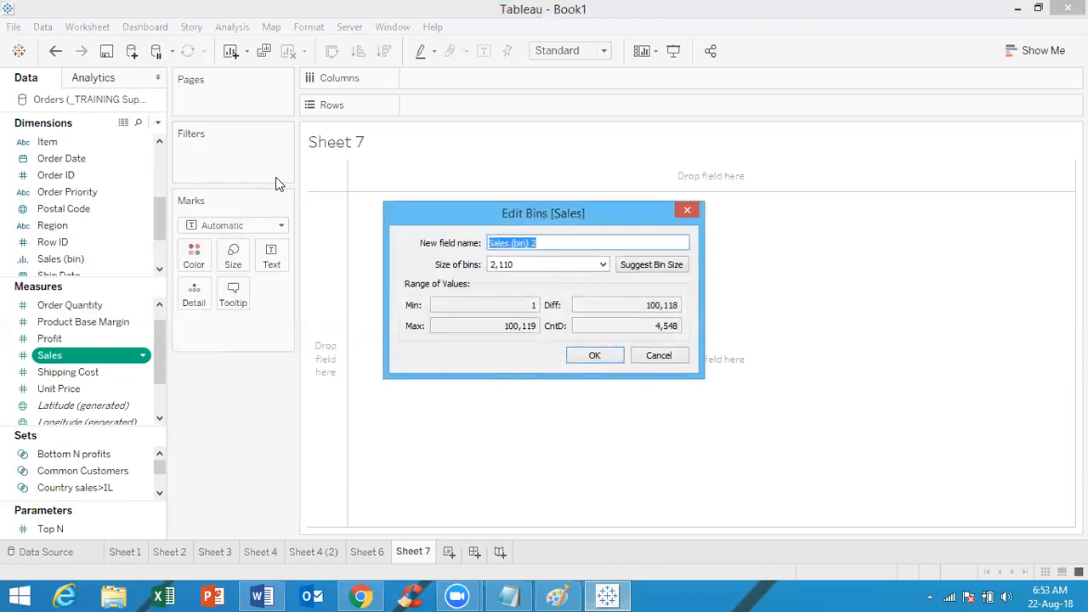
Name the new bin field Sales (bin)3 with a bin size of 10000
click(542, 244)
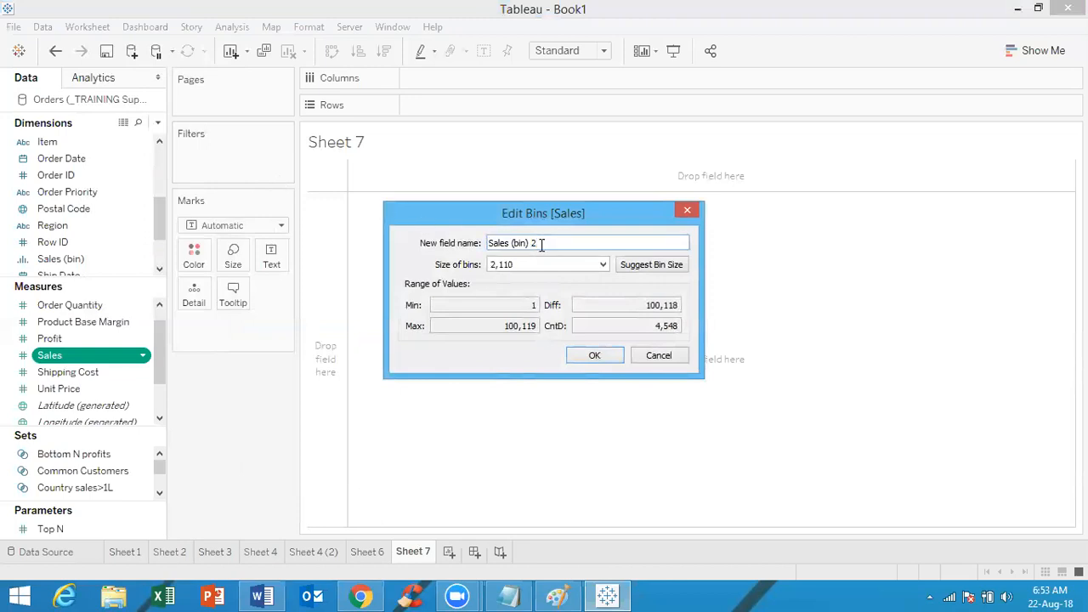
key(BackSpace)
key(BackSpace)
text(3)
click(603, 265)
click(580, 264)
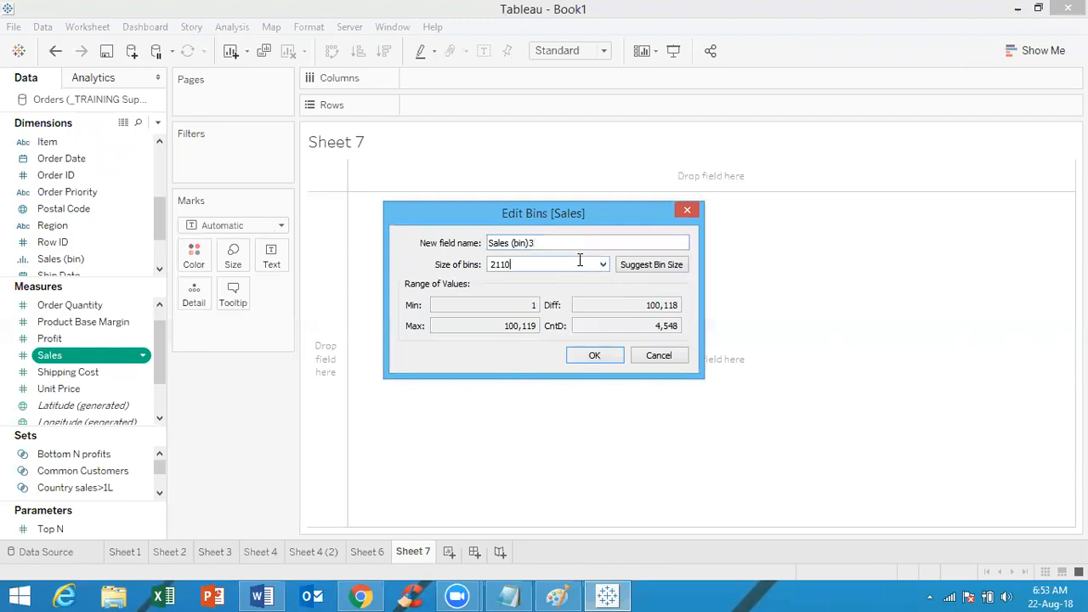
double_click(580, 262)
text(10000)
click(596, 357)
ctrl+click(27, 241)
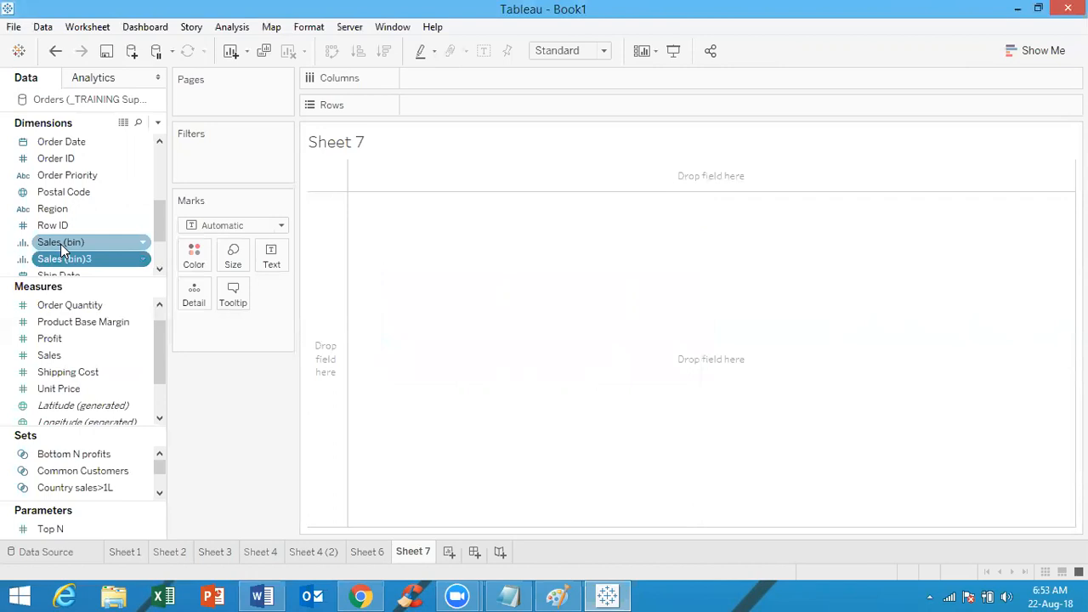
Plot SUM(Sales) as bars with Sales (bin)3 on Rows and Sales on Columns
ctrl+click(60, 244)
right_click(73, 241)
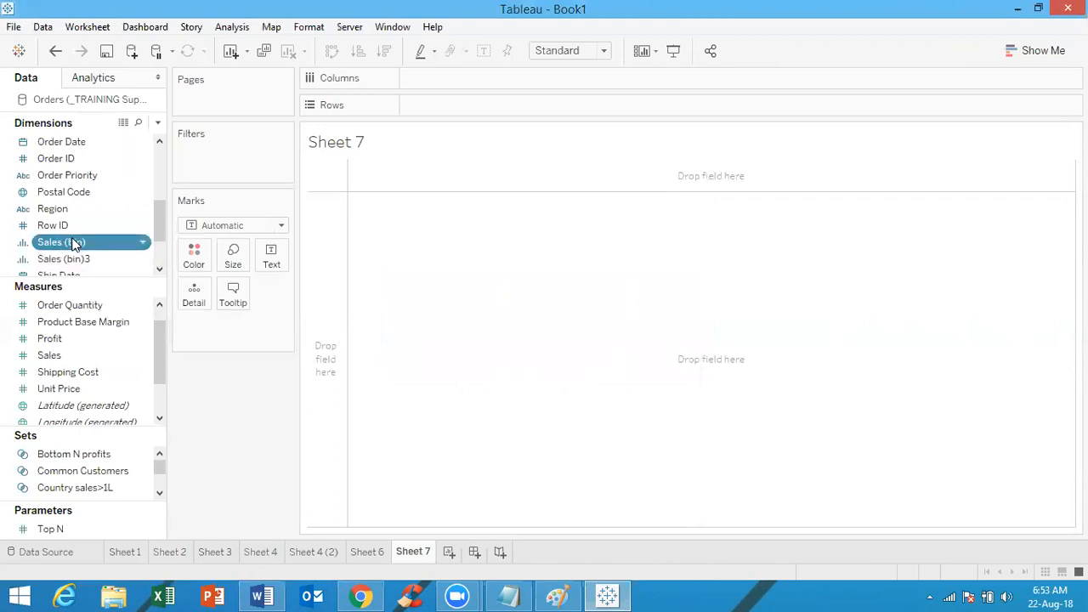
click(113, 389)
click(83, 243)
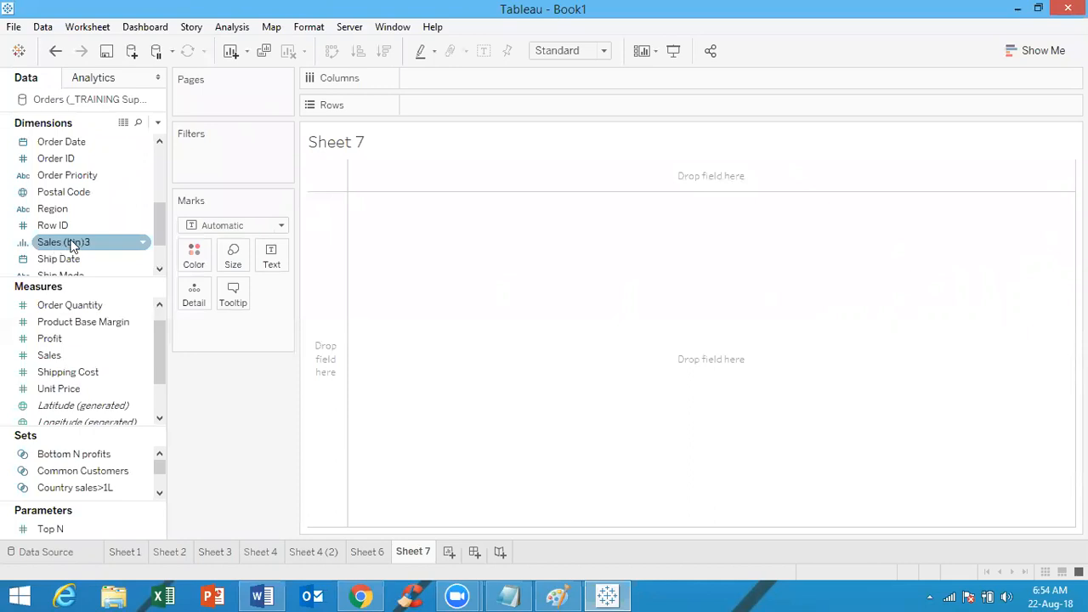
drag(72, 246, 445, 107)
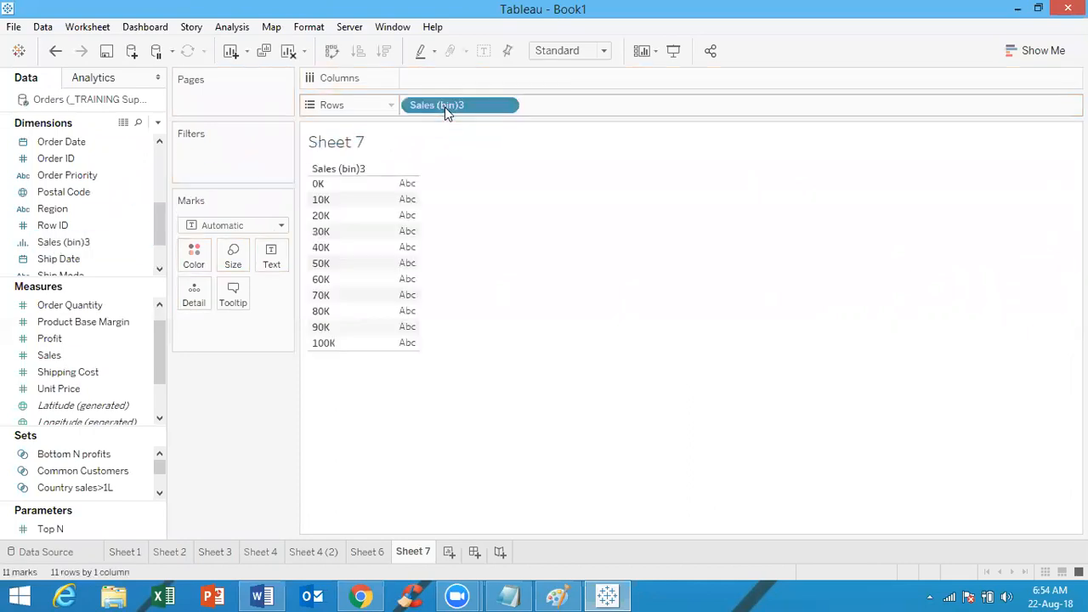
click(72, 357)
drag(72, 358, 443, 76)
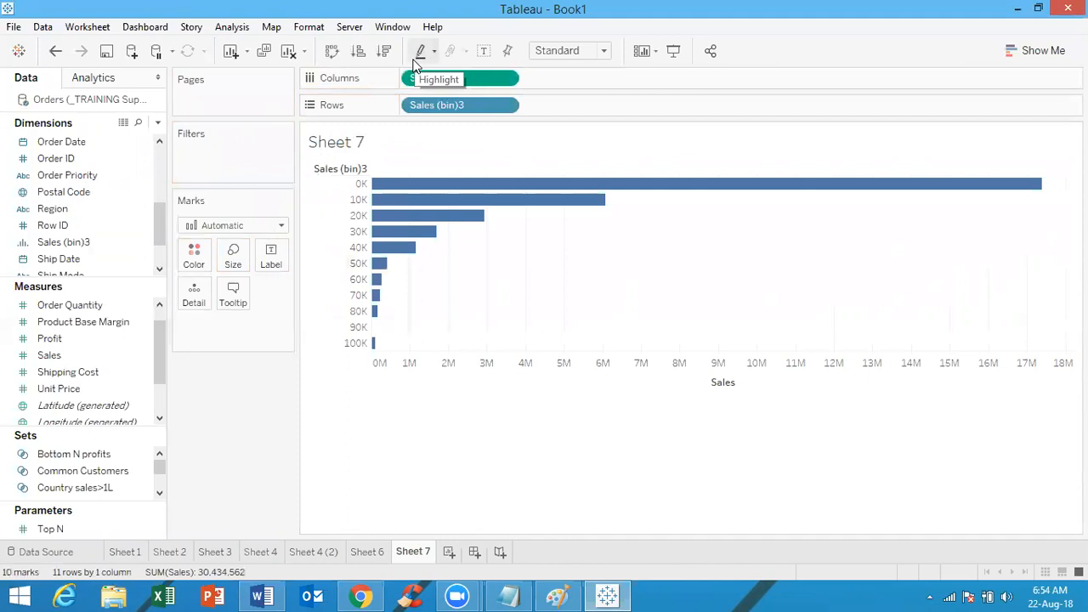
Show Sales as a percentage of the table total, then add a blank Sheet 8
click(232, 26)
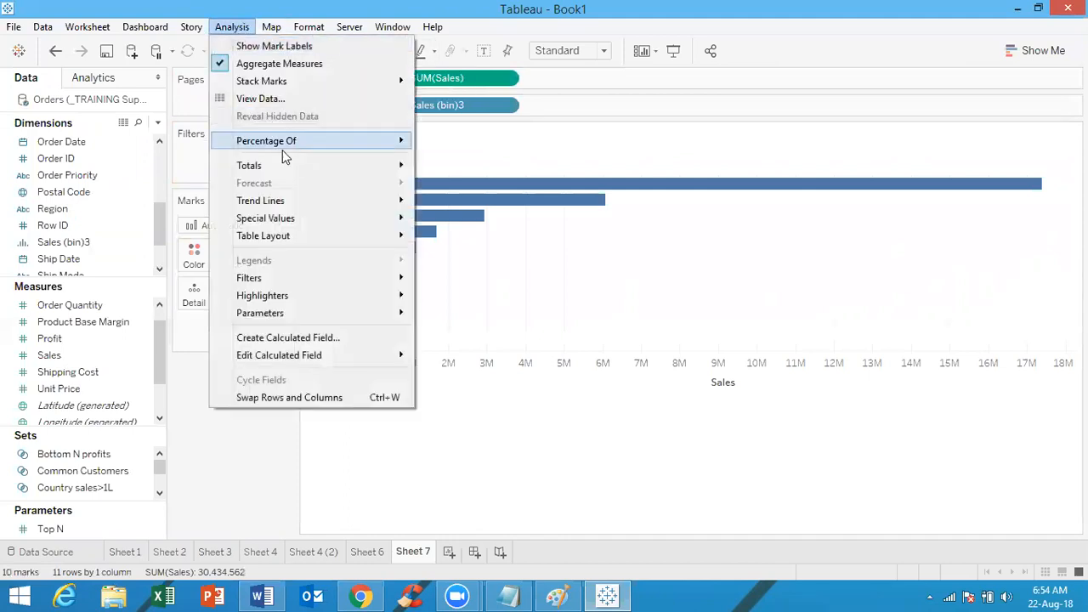
click(459, 164)
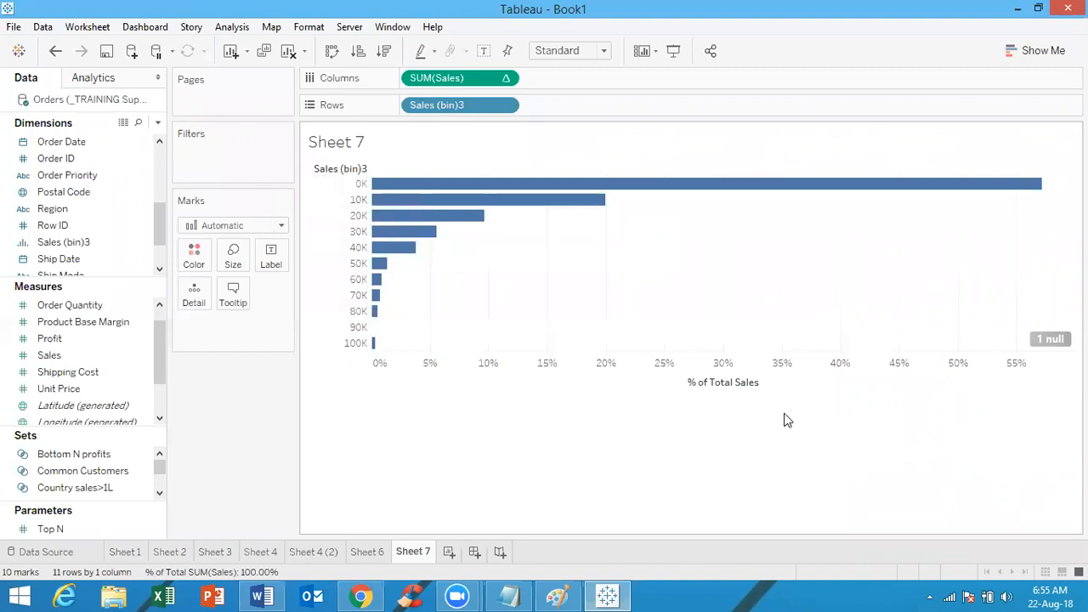
mouse_move(671, 192)
click(449, 552)
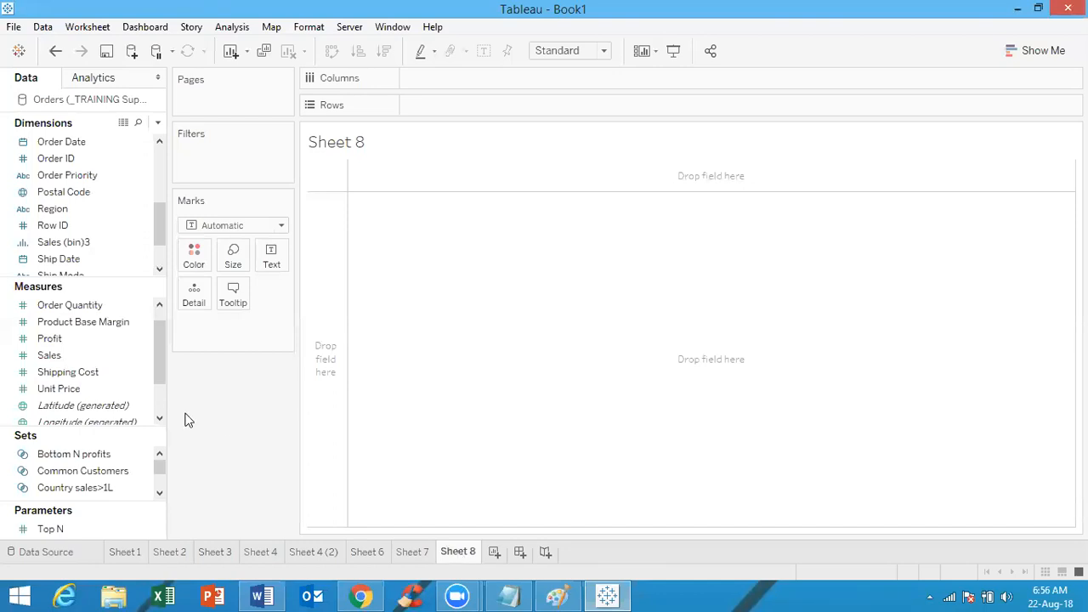
Open the Edit Bins dialog for the Profit measure
right_click(101, 339)
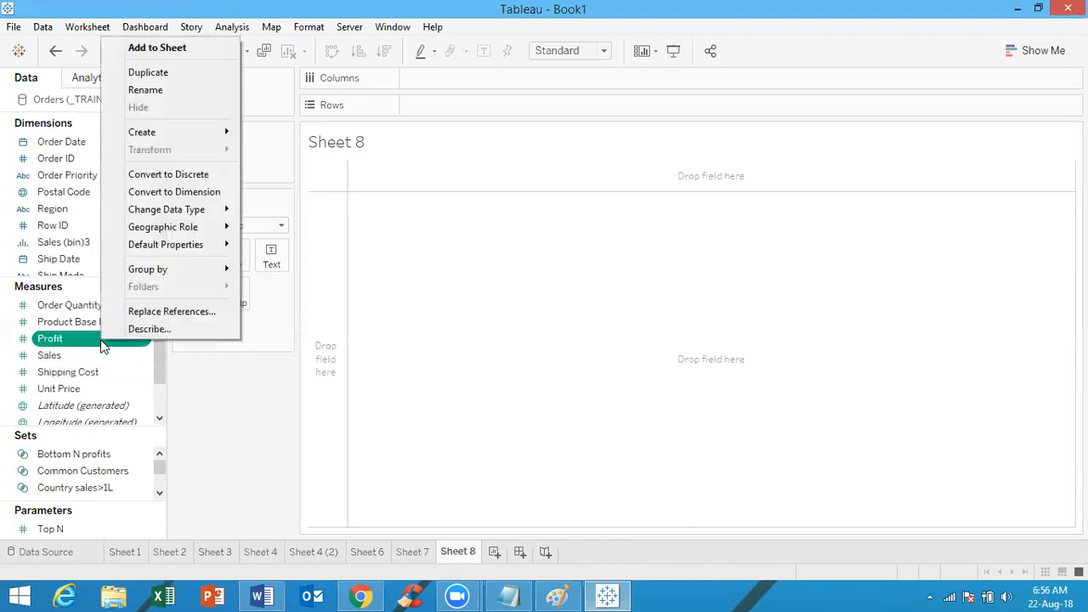
mouse_move(225, 133)
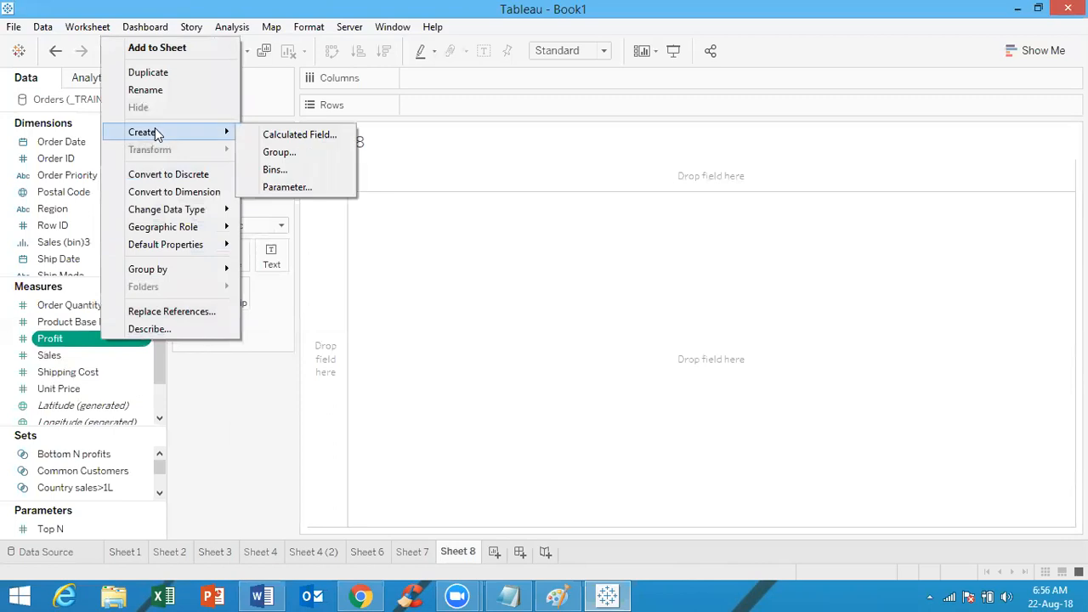
click(288, 168)
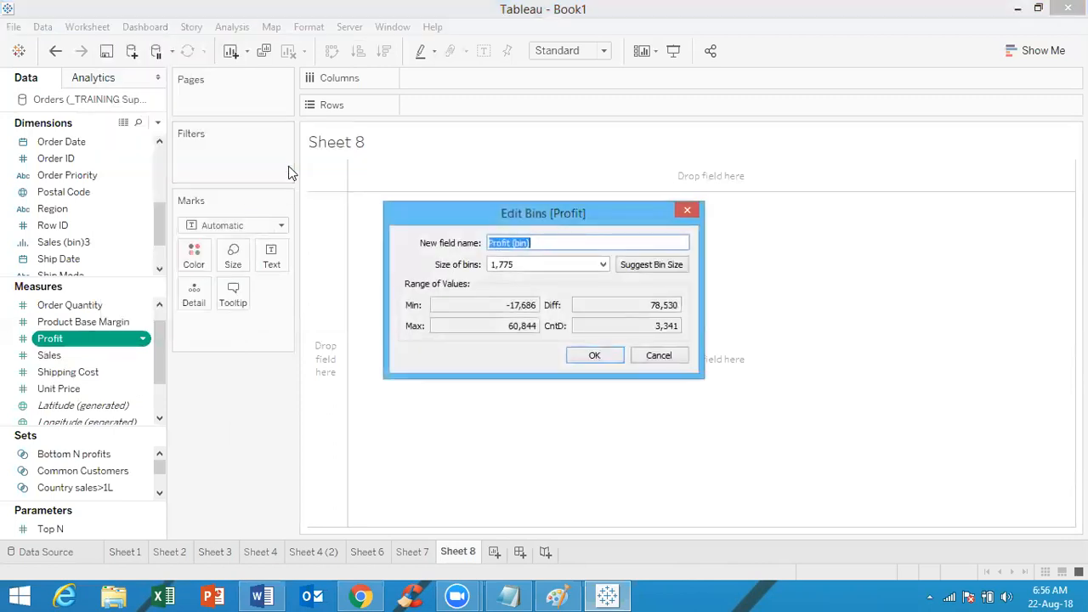
Name the Profit bin field 'Dynamic Bin' and start a new parameter for its bin size
text(Dynamic Bin)
click(602, 266)
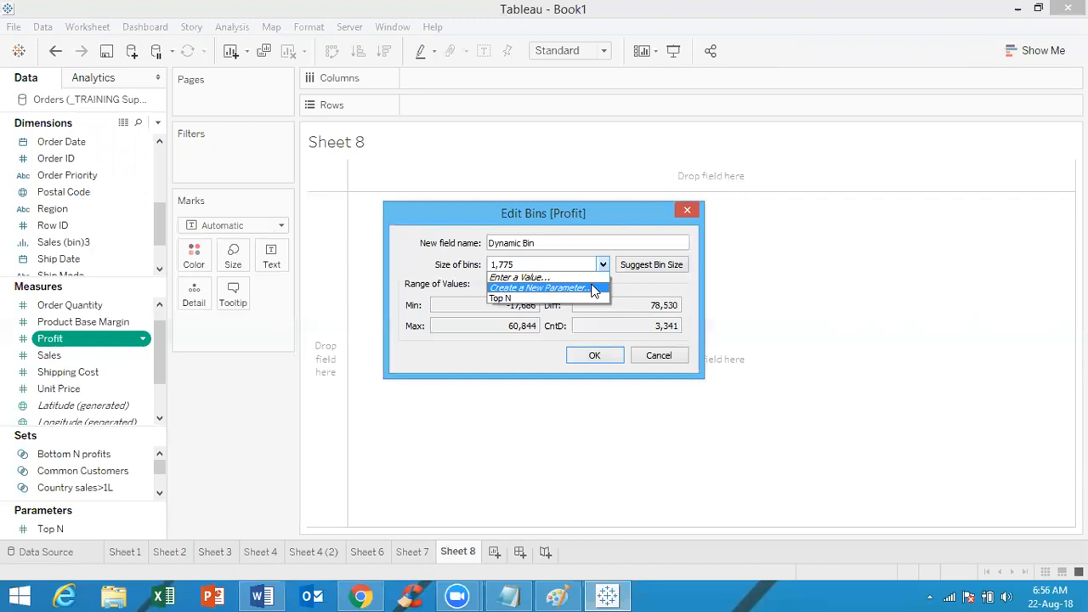
click(593, 290)
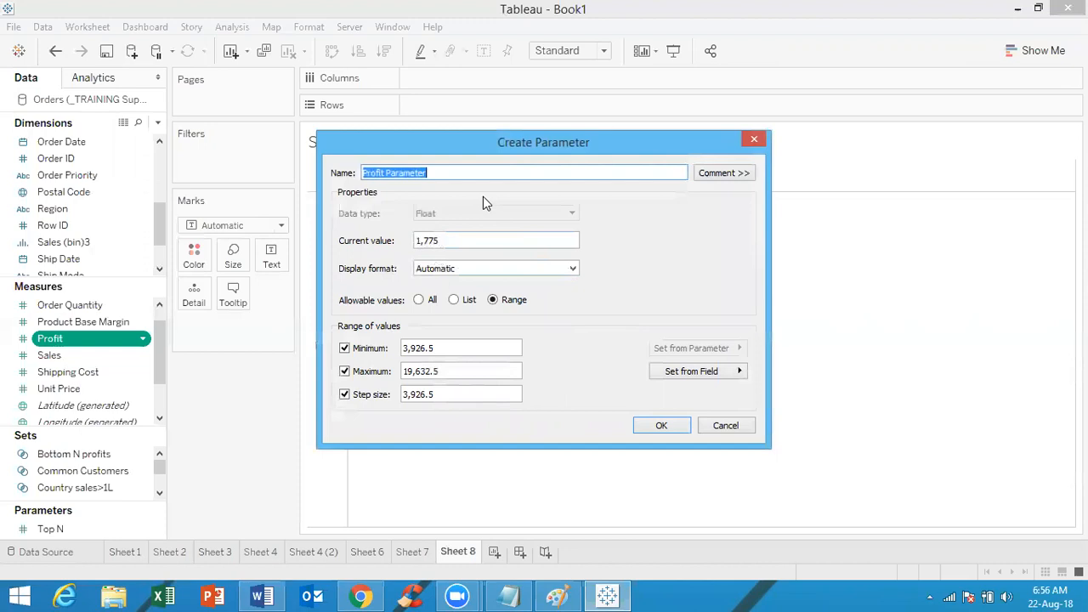
Create a 'Bin Size' parameter allowing all values at 1,775 and finish the Dynamic Bin field
text(Bin)
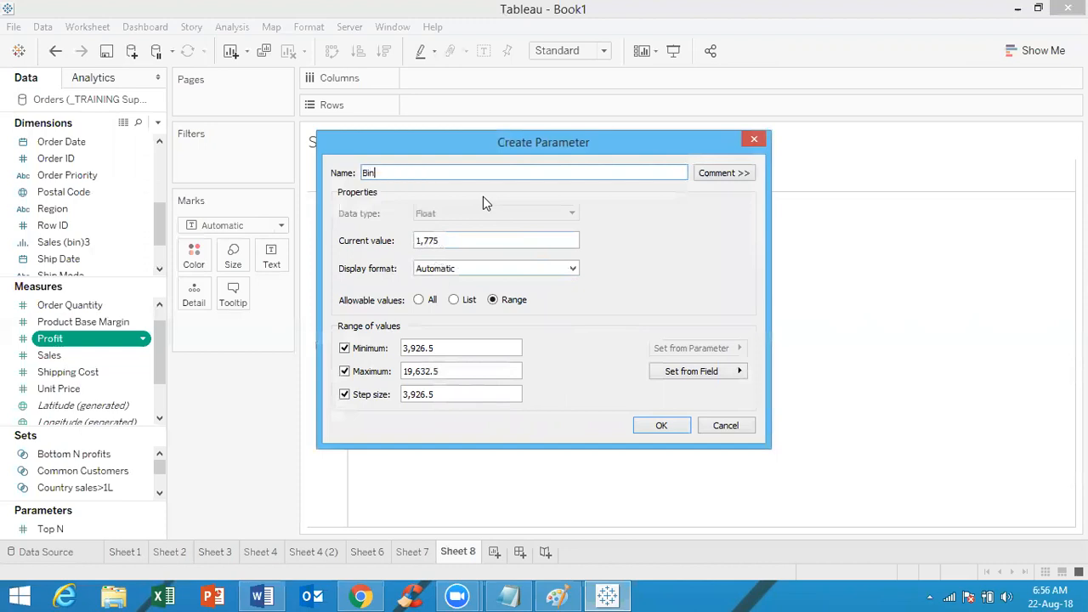
text( Size)
click(419, 303)
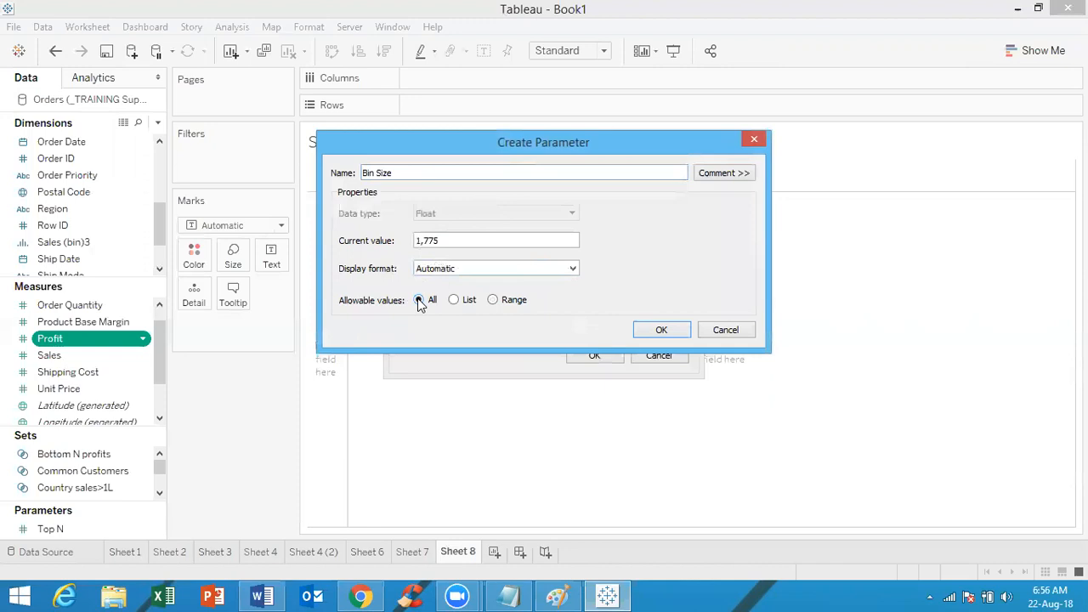
click(661, 331)
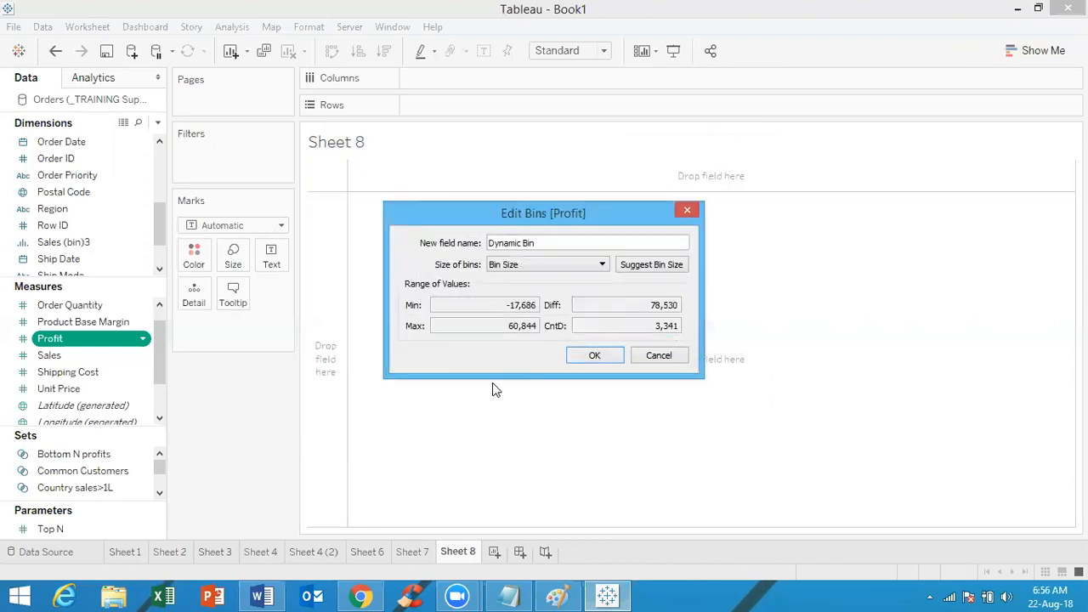
click(594, 355)
click(80, 521)
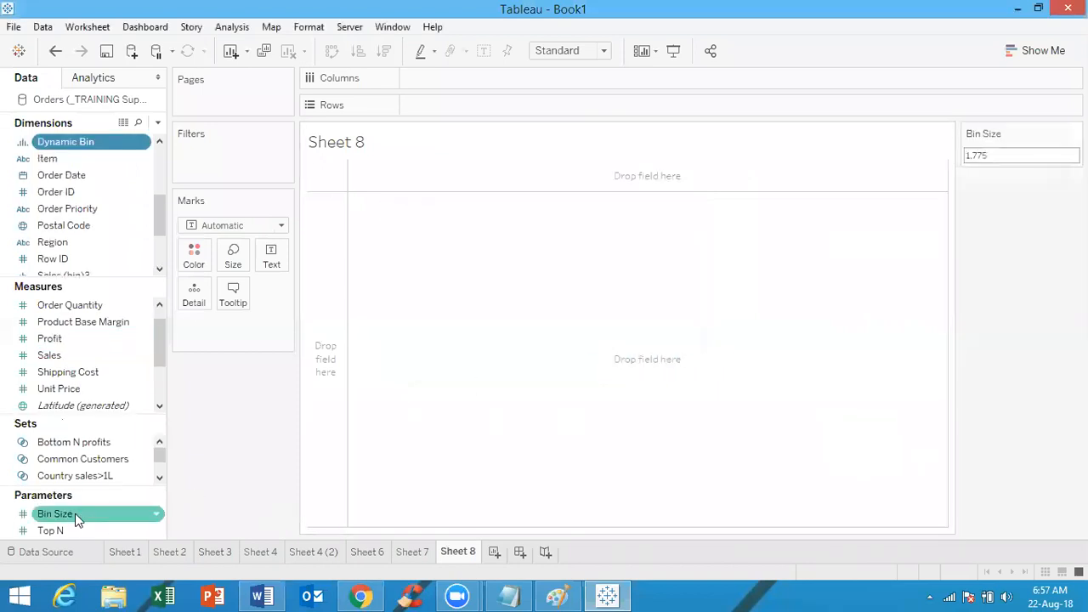
Show the Bin Size parameter control on Sheet 8, keeping its value at 1,775
right_click(76, 519)
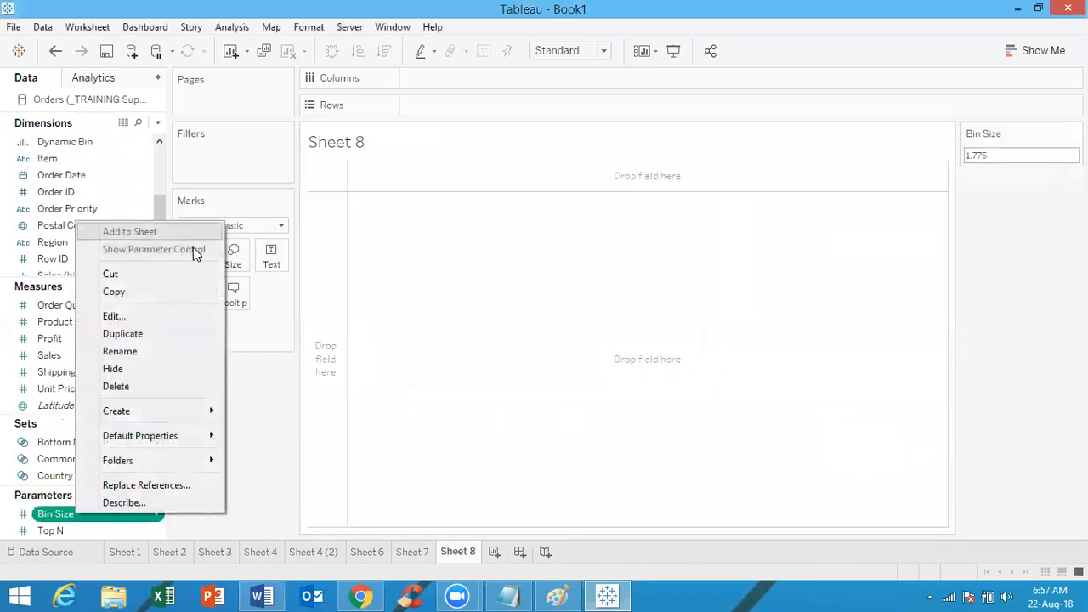
click(1008, 155)
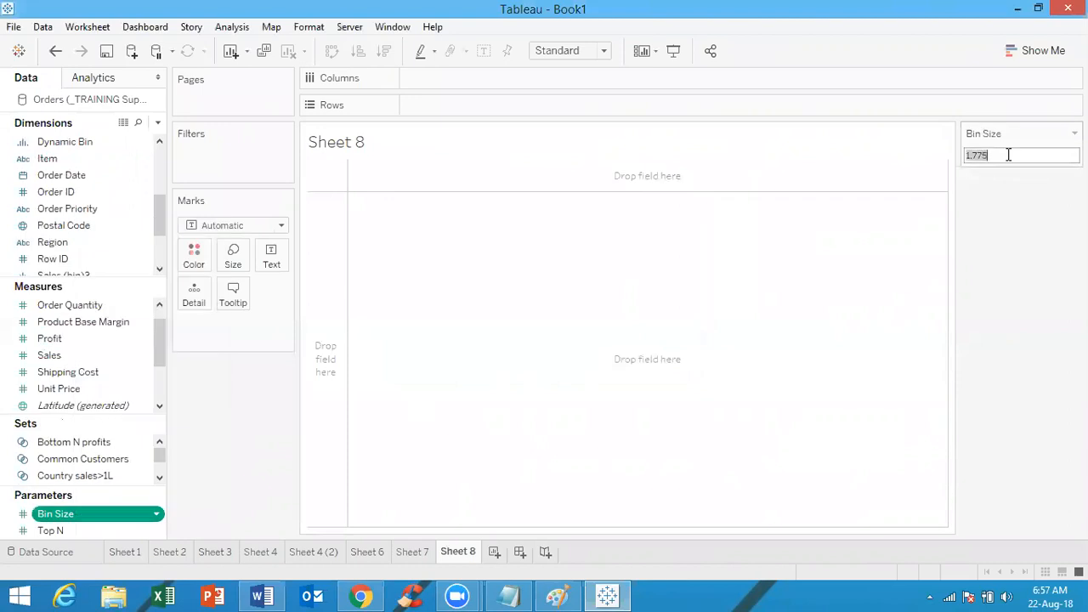
click(467, 306)
Chart SUM(Profit) on Columns against Dynamic Bin on Rows as horizontal bars
drag(100, 142, 443, 111)
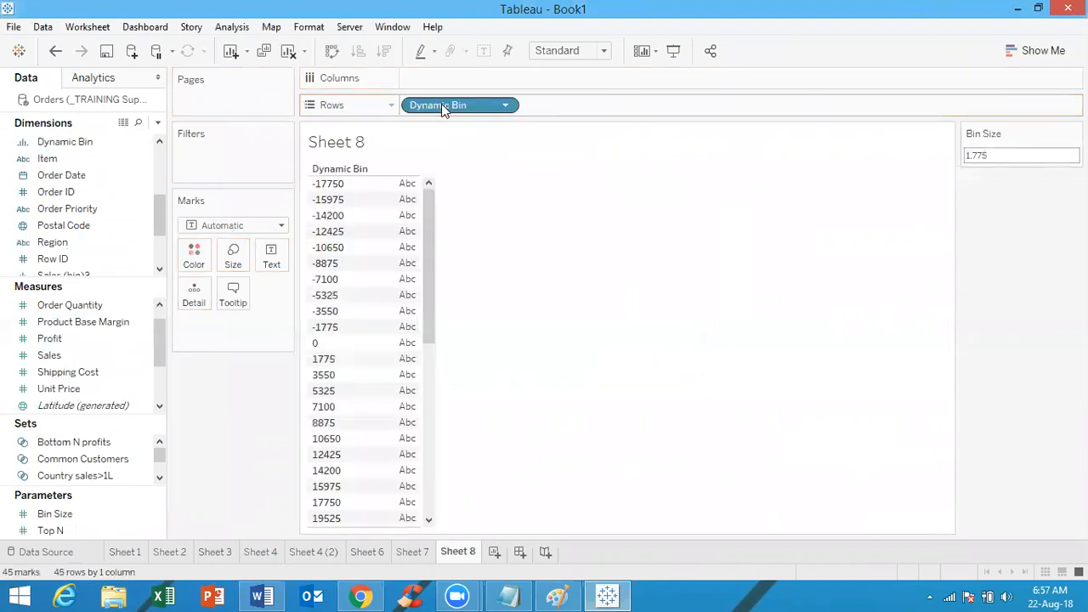
click(127, 356)
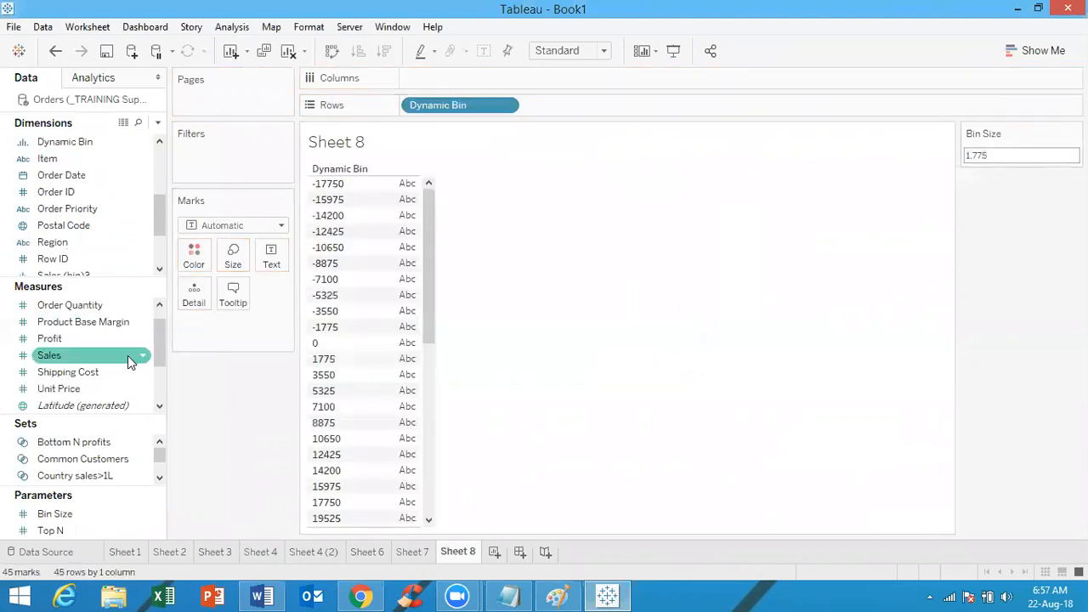
click(122, 342)
drag(121, 347, 503, 88)
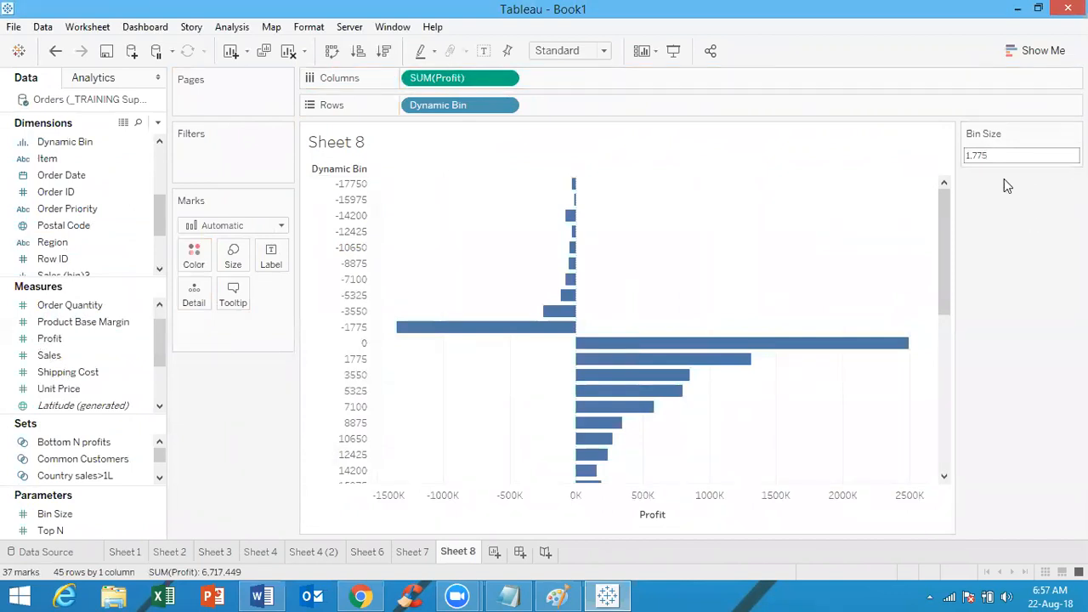
Change Bin Size to 10000, giving nine profit bins from -20000 to 60000, then view Sheet 7
click(1002, 154)
key(BackSpace)
text(10000)
key(Return)
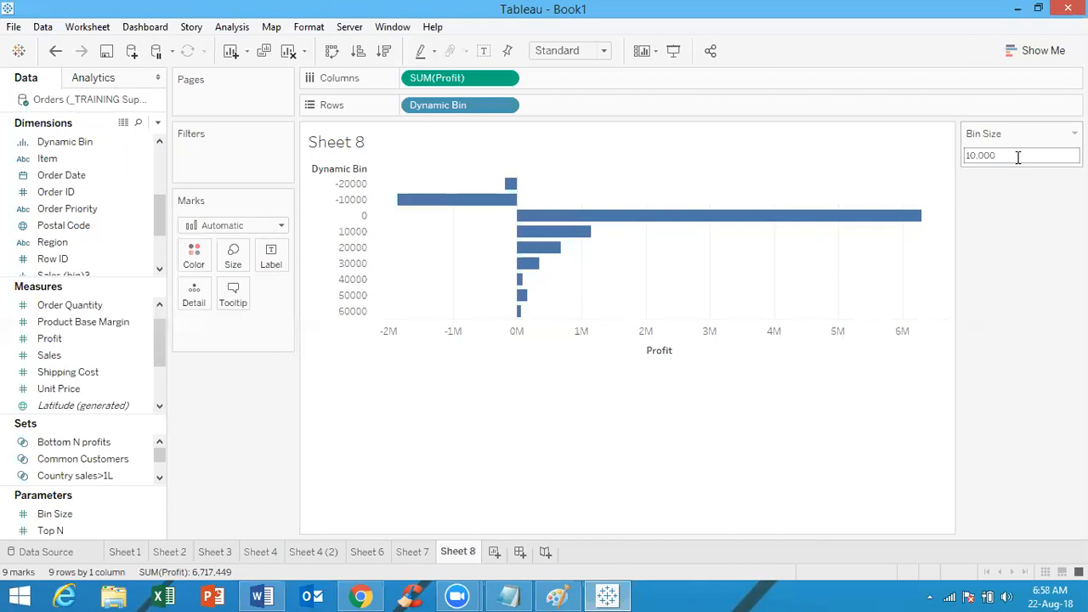
click(413, 552)
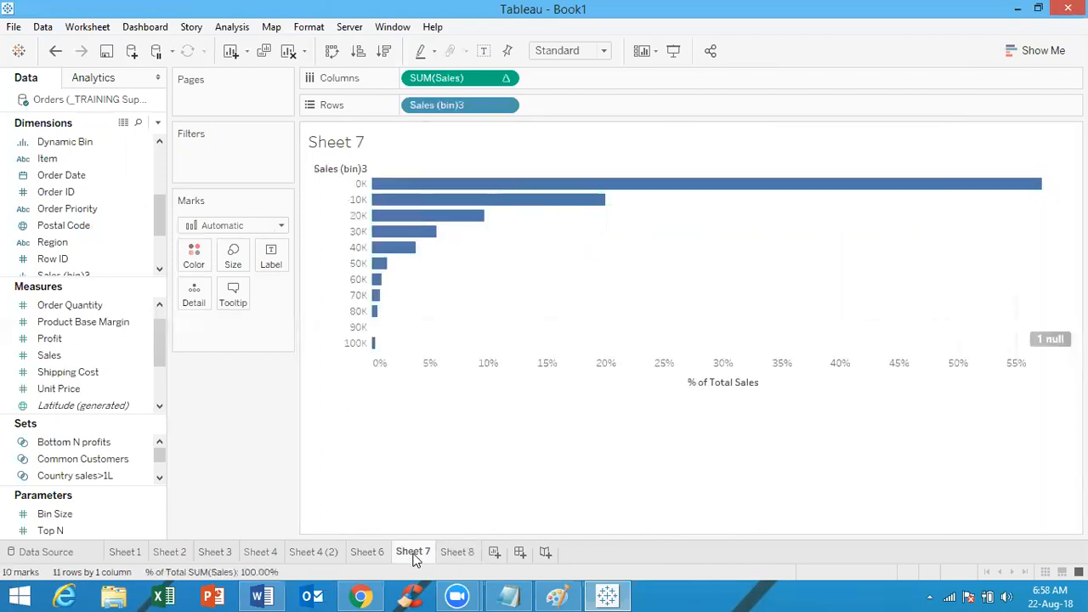
click(460, 555)
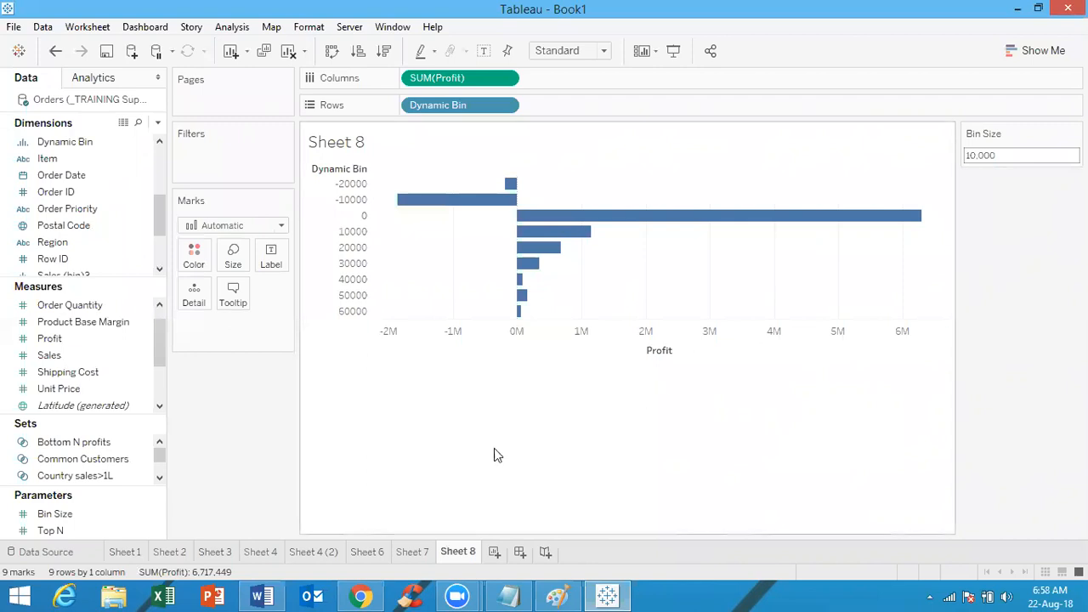
Browse Sheet 4 (2), Sheet 4 and Sheet 3, ending on Sheet 2's Top N customer sales chart
click(313, 552)
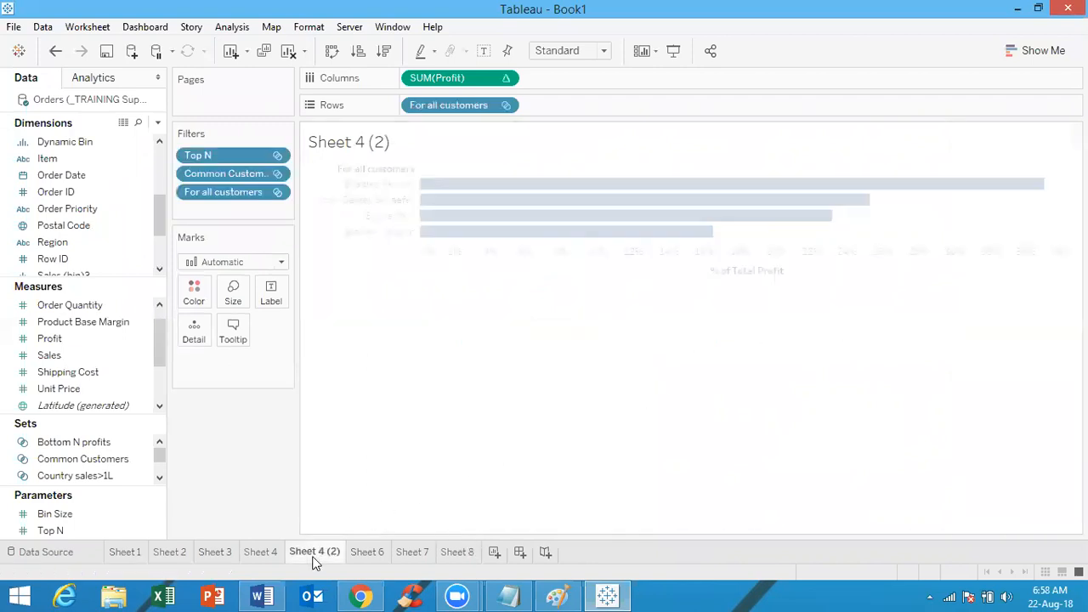
click(256, 557)
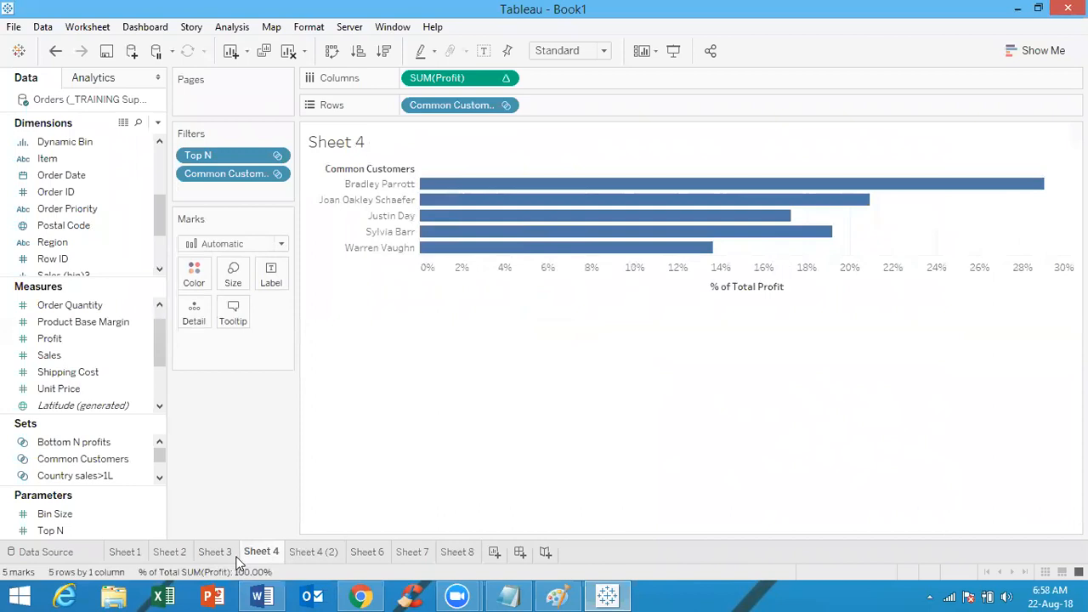
click(221, 555)
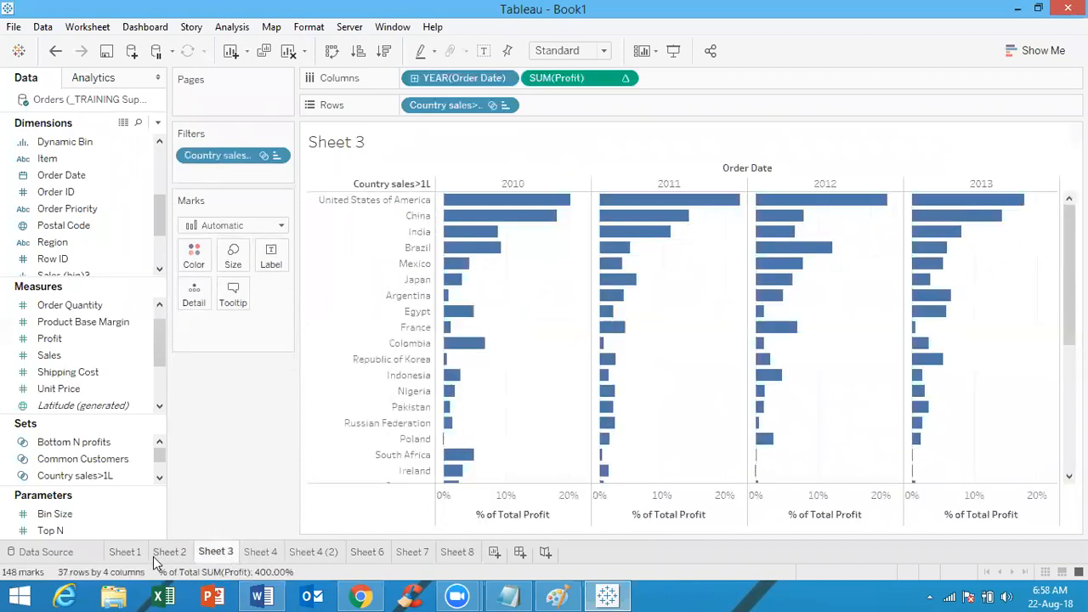
click(175, 553)
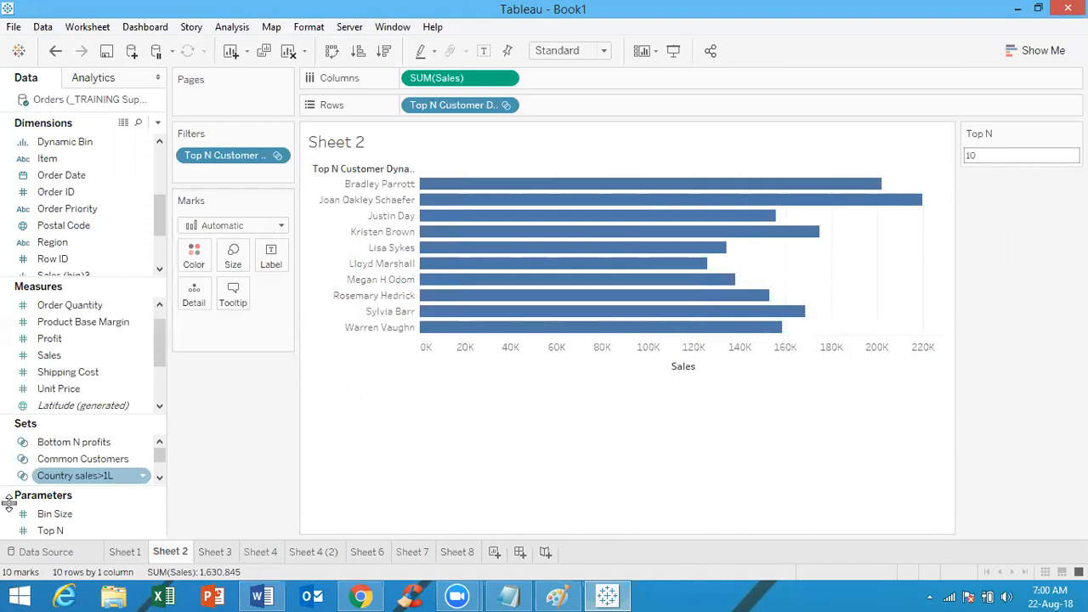
Browse Sheet 3, Sheet 4 and Sheet 4 (2), ending on Sheet 6's TopN+BottomN profit chart
click(218, 550)
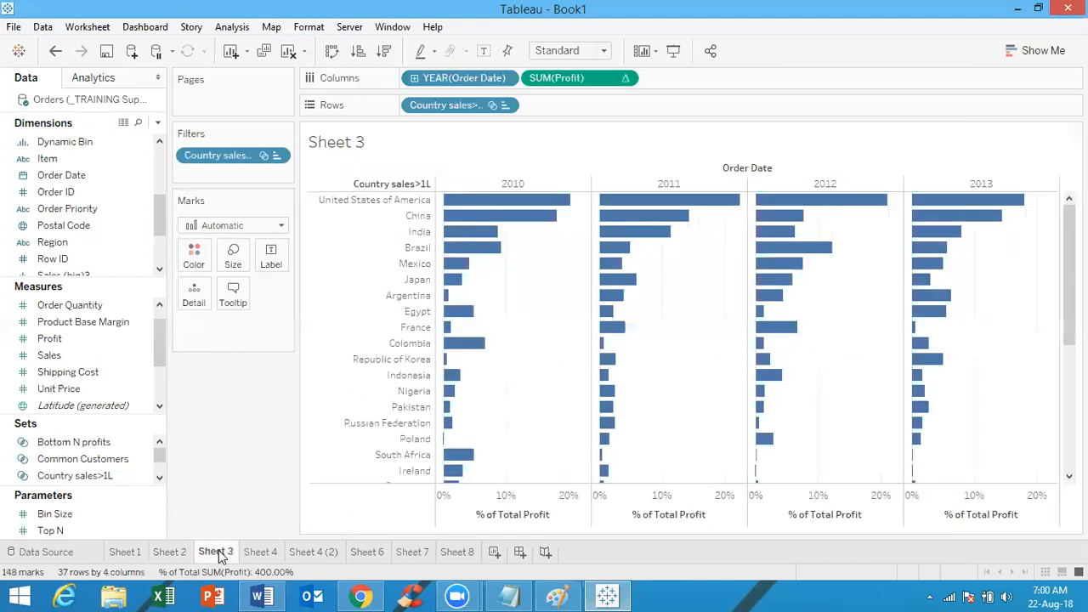
click(271, 550)
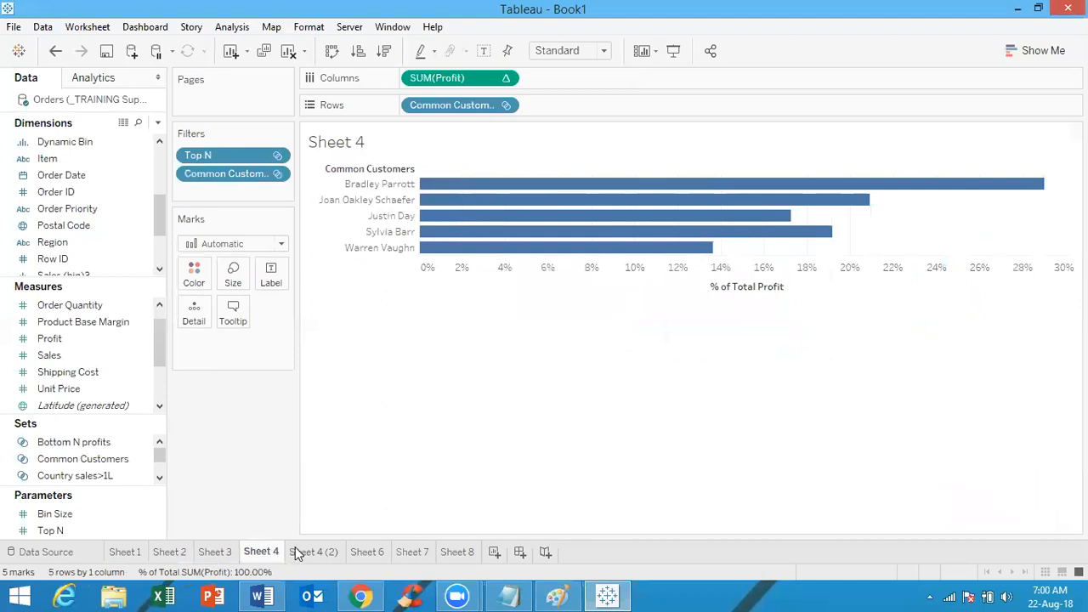
click(321, 552)
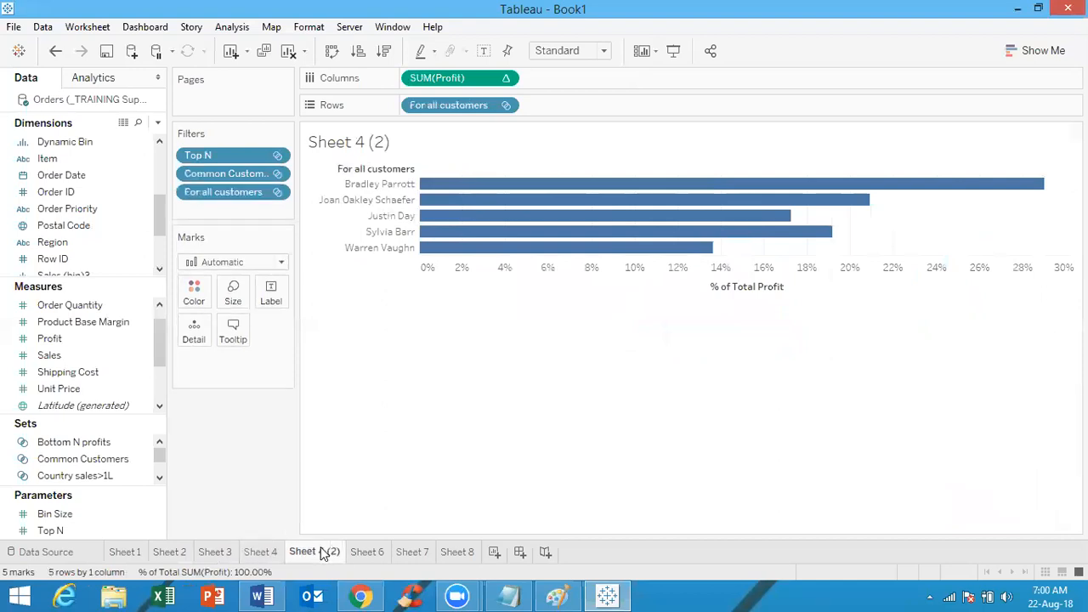
click(364, 552)
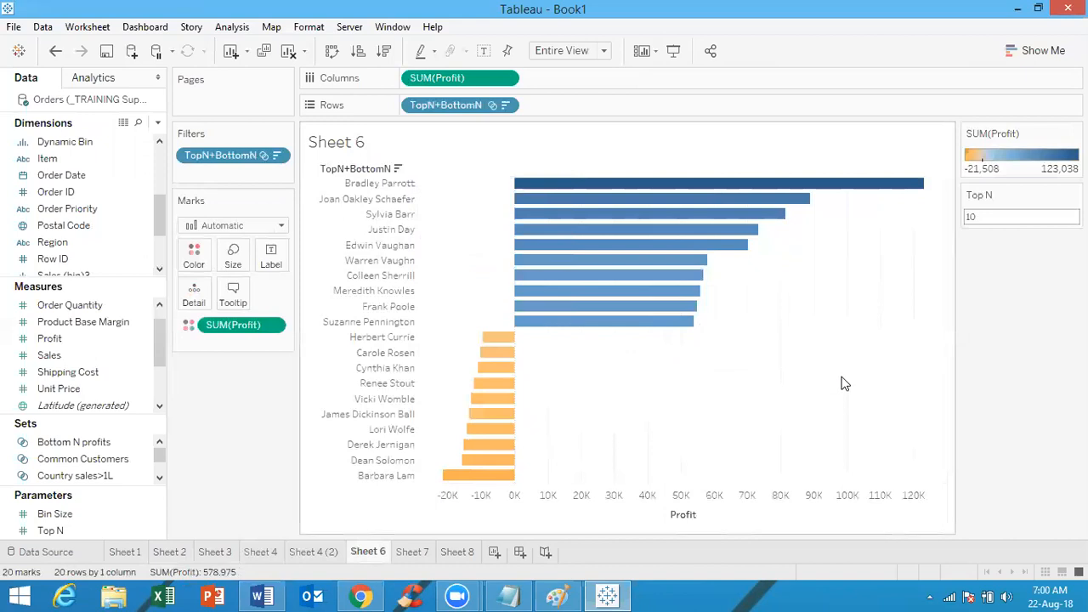
mouse_move(707, 253)
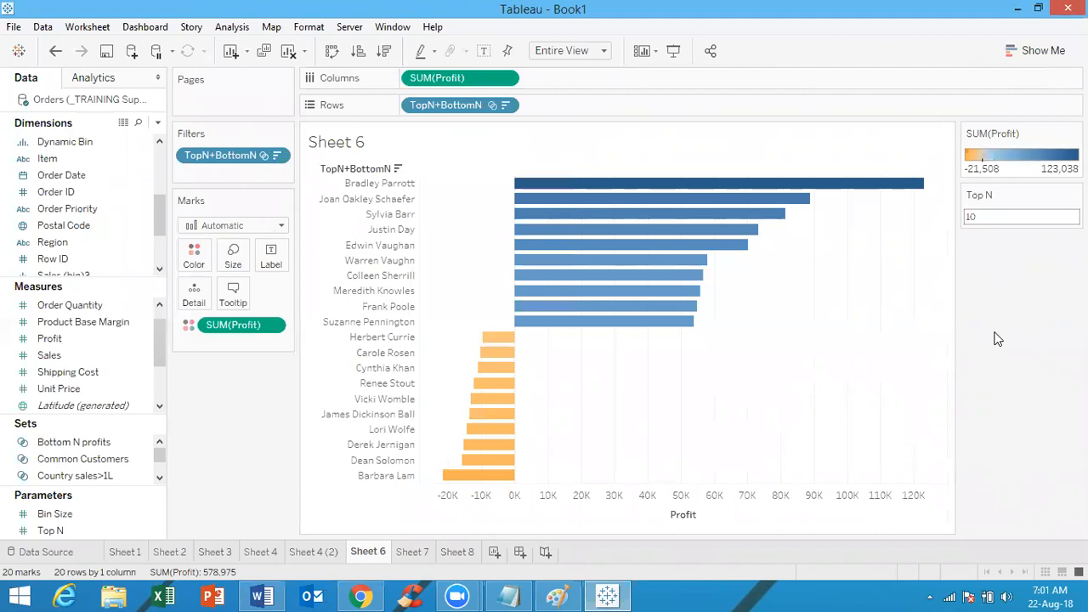
Pass through Sheet 7 and return to Sheet 8's Dynamic Bin chart at Bin Size 10,000
click(413, 553)
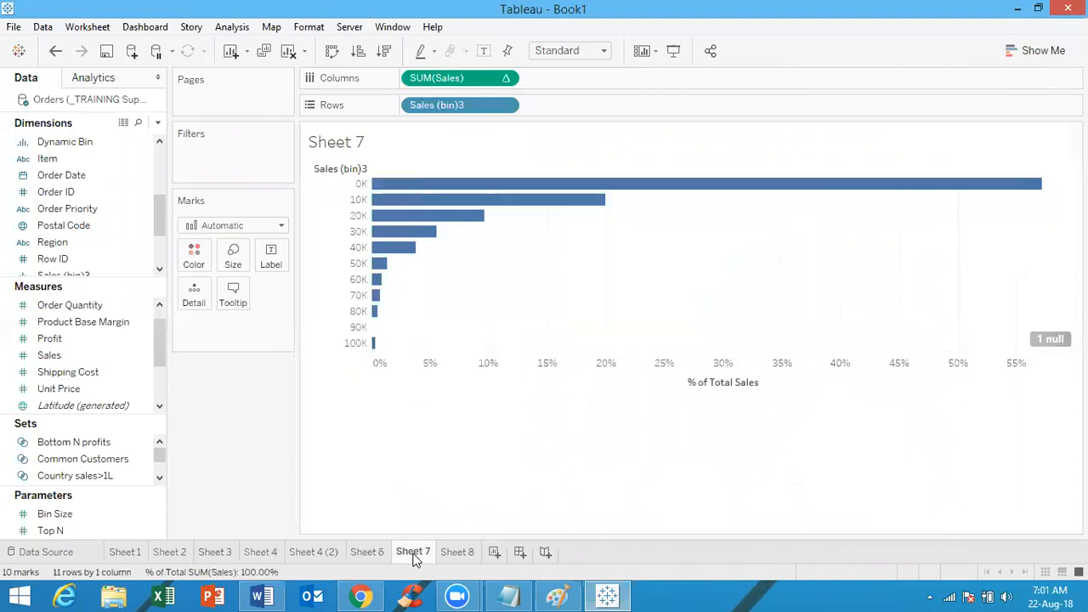
click(458, 552)
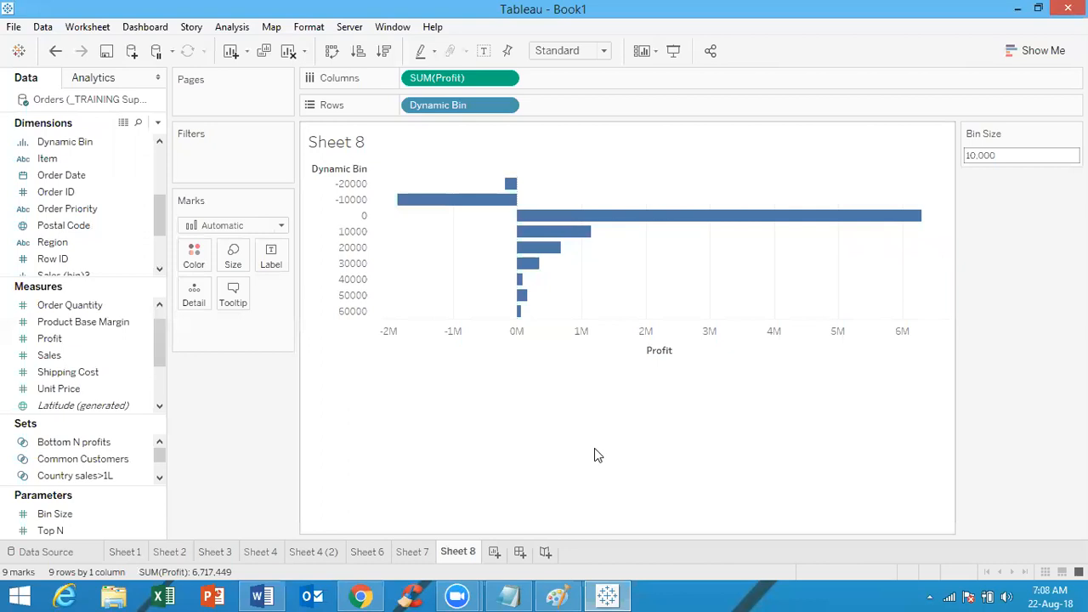
Move through Sheet 7 and Sheet 4 (2) to Sheet 6's TopN+BottomN customer profit chart
click(412, 552)
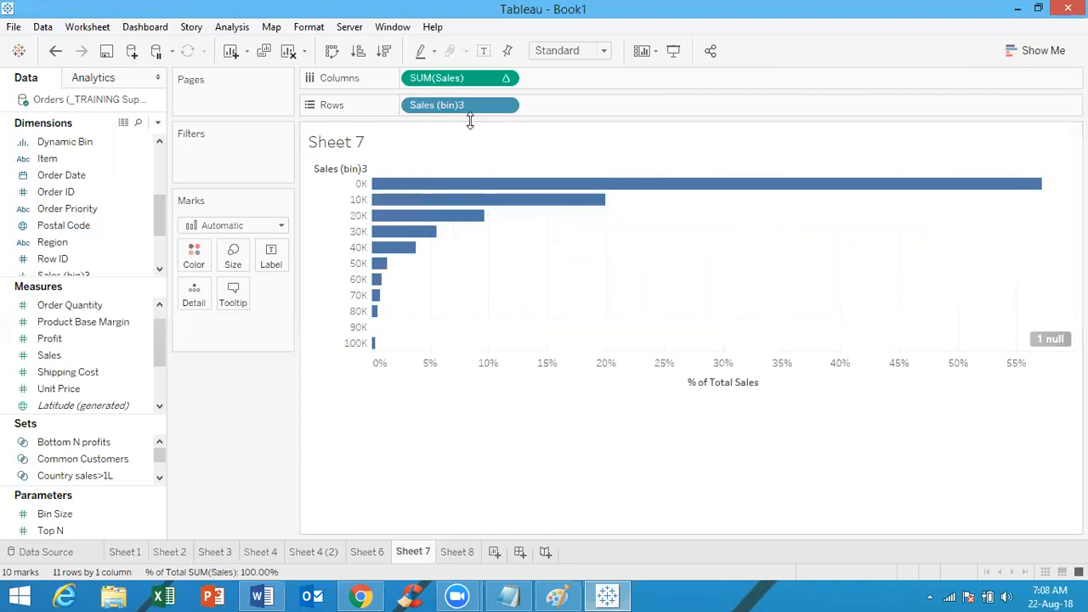
mouse_move(448, 194)
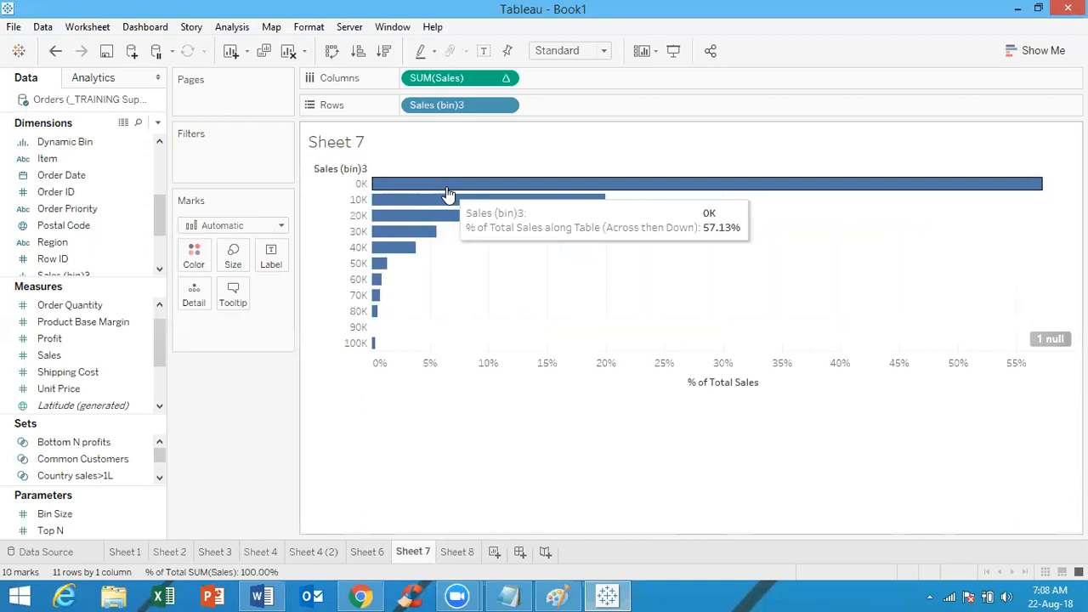
click(317, 556)
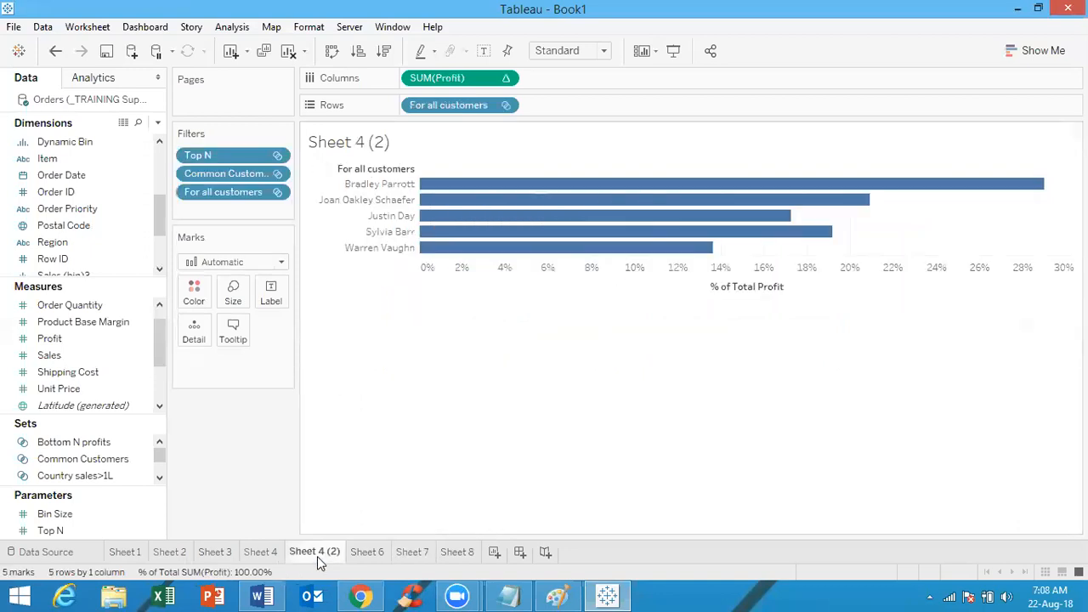
click(367, 553)
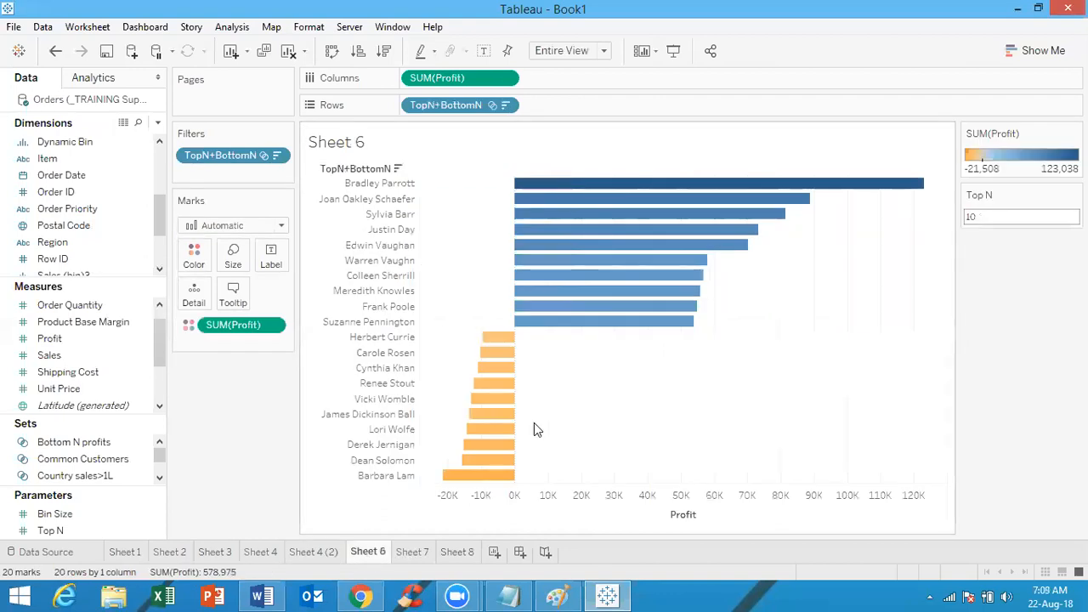
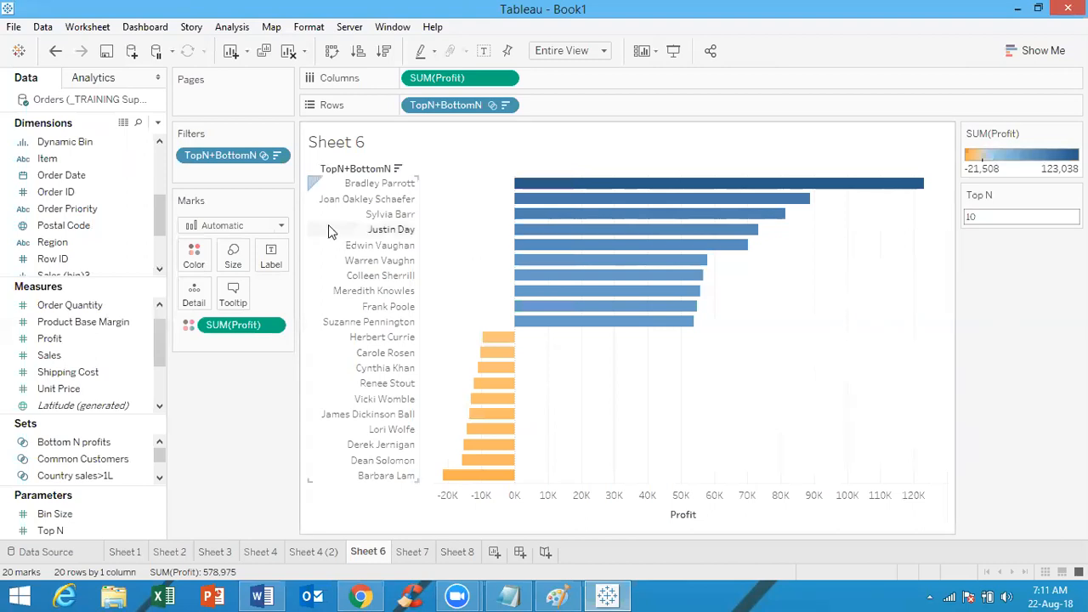
Select the Dynamic Bin field, then go through Sheet 7 to Sheet 8's Dynamic Bin profit chart
click(55, 141)
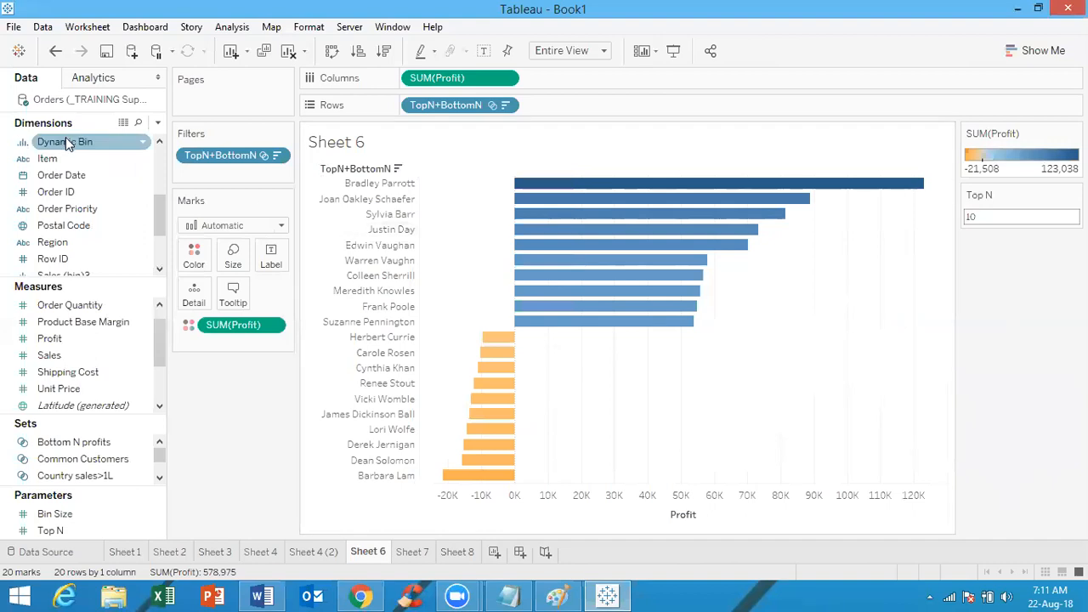
click(106, 207)
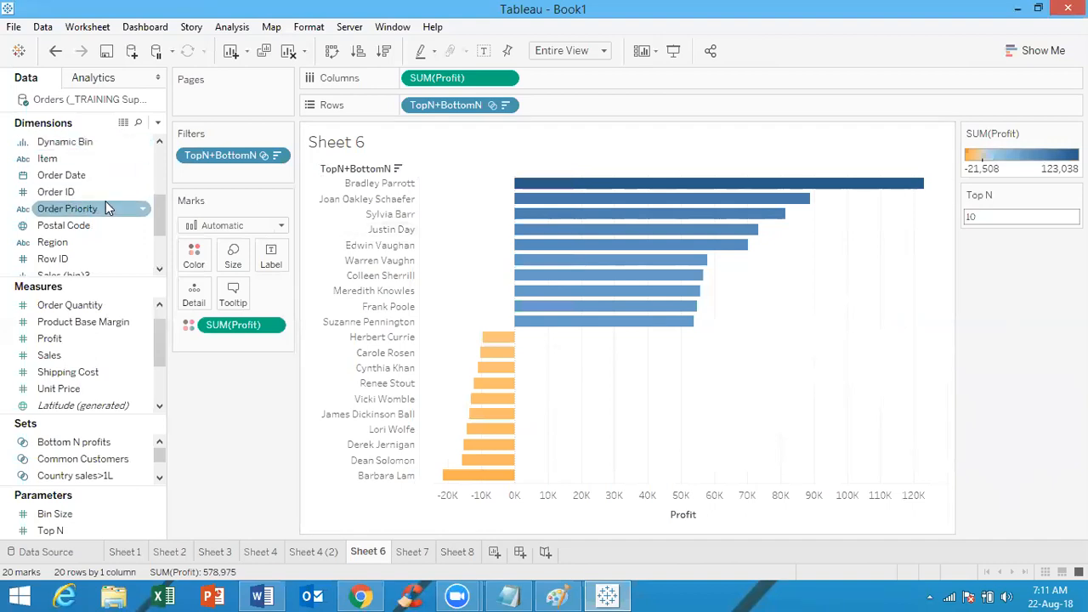
click(85, 146)
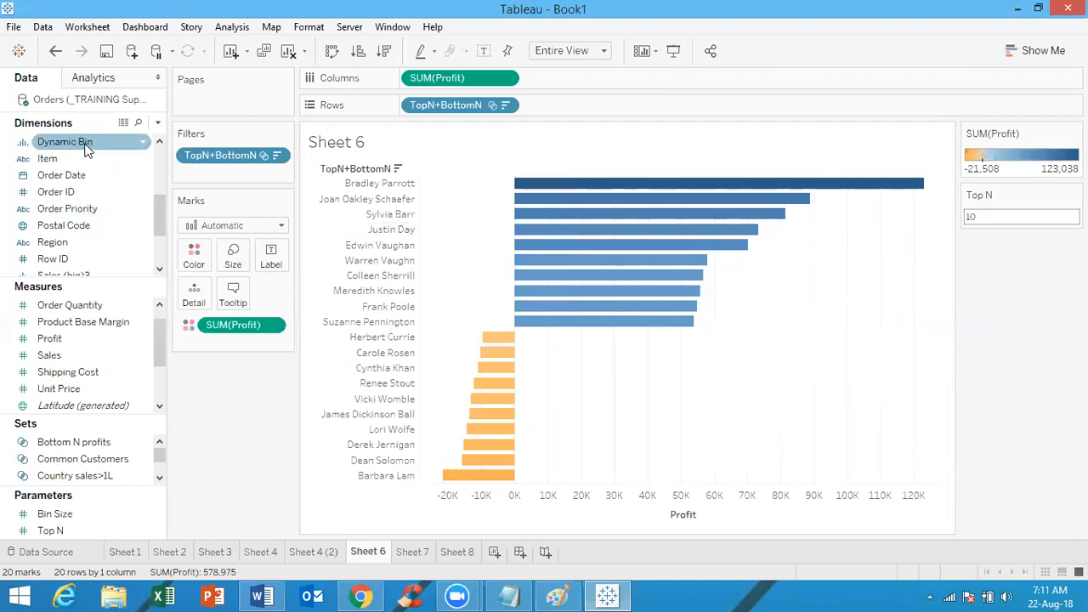
click(415, 554)
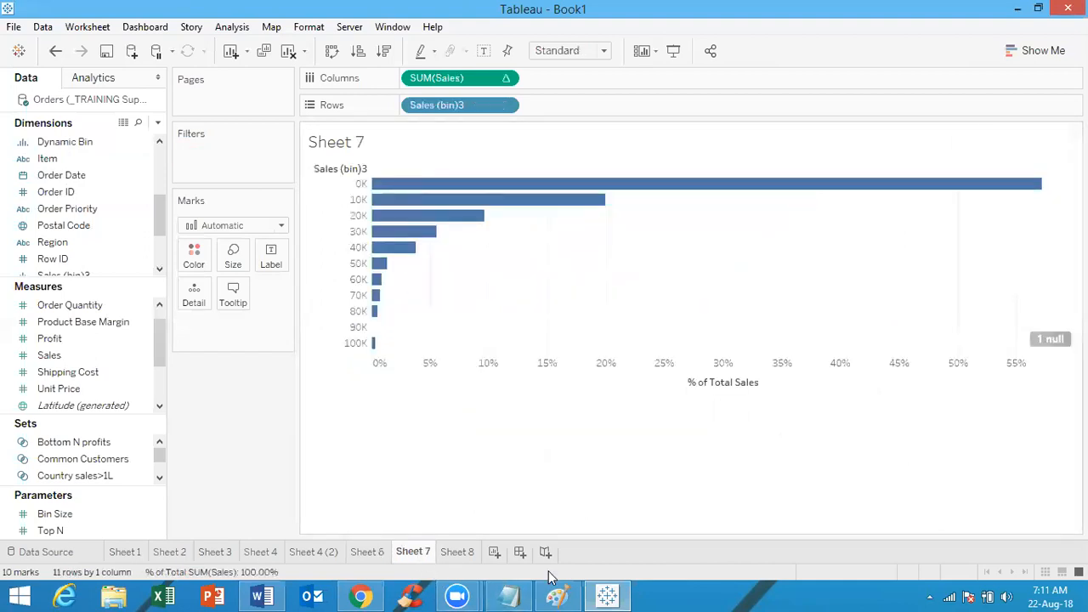
click(457, 553)
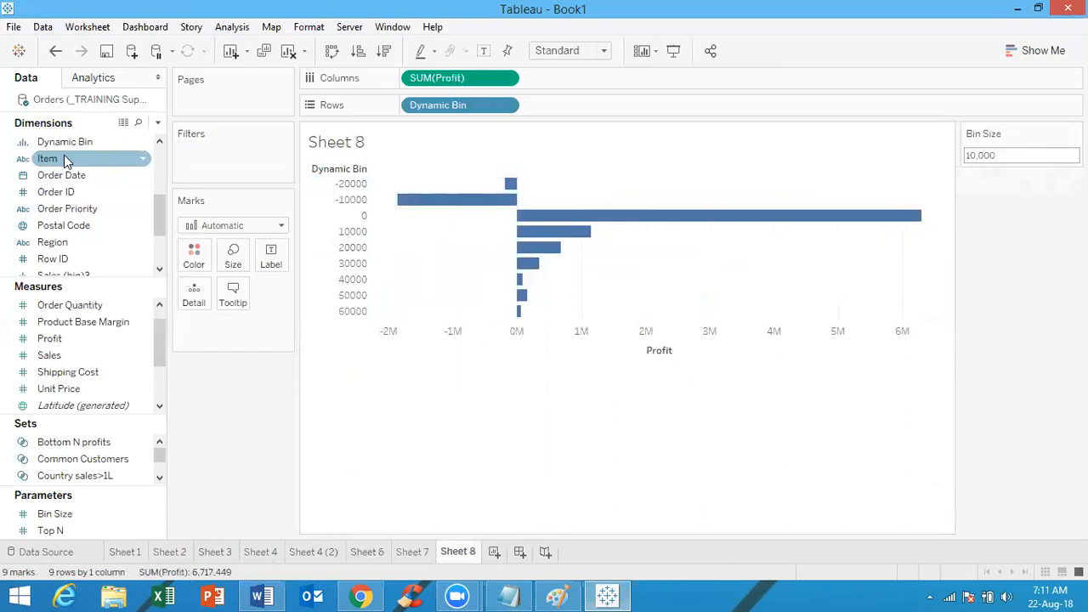
right_click(68, 244)
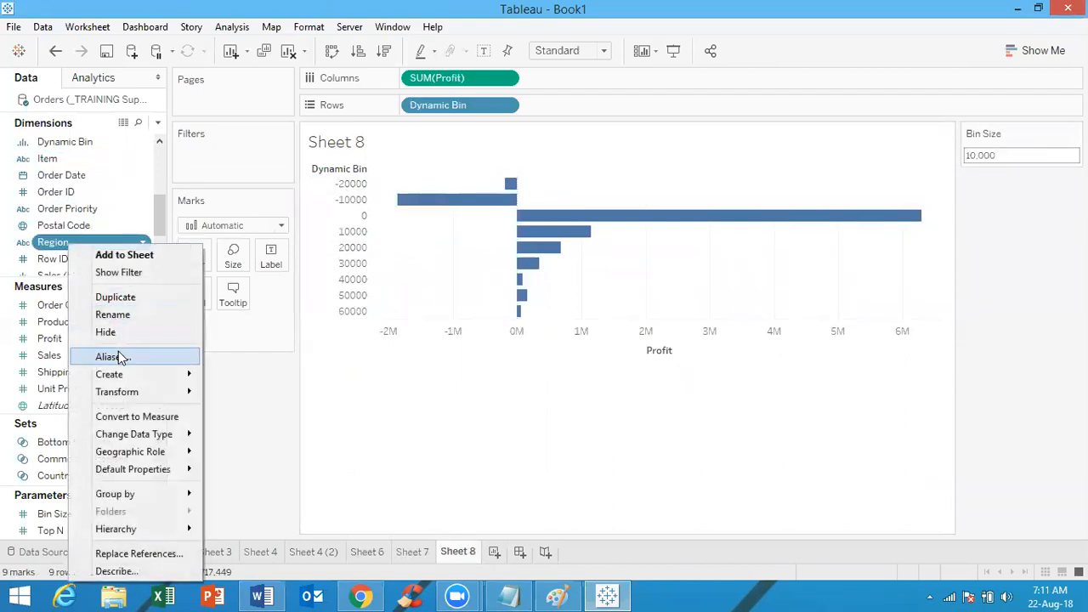
click(119, 357)
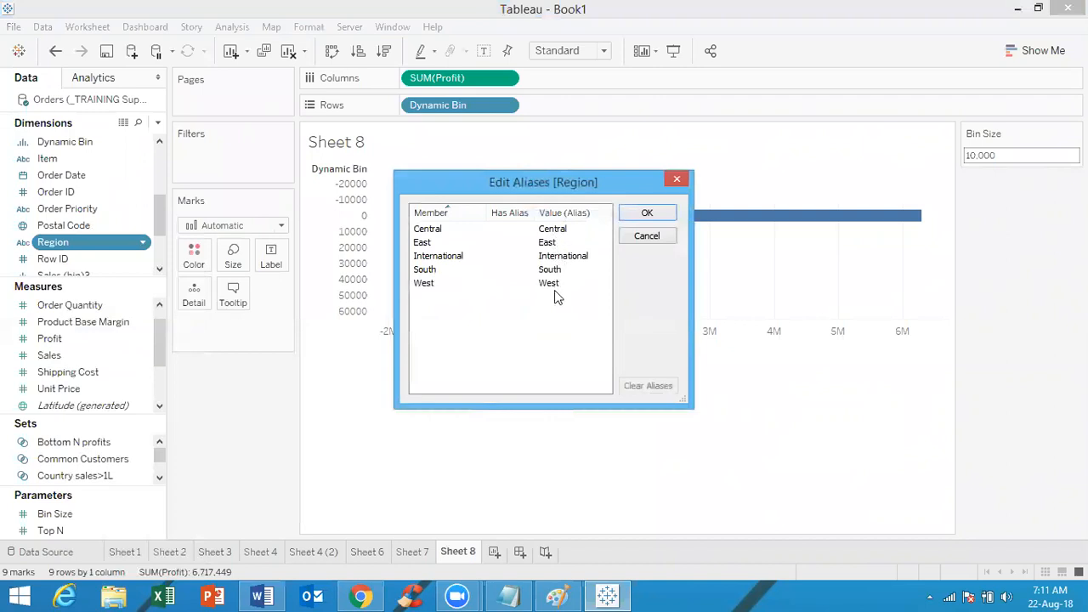
click(678, 179)
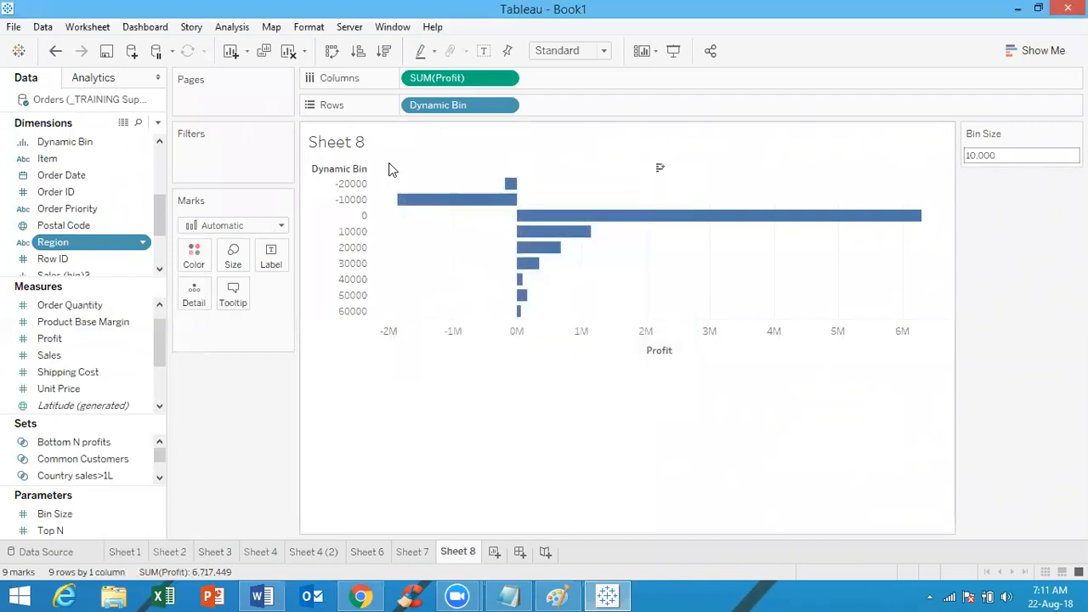
right_click(105, 144)
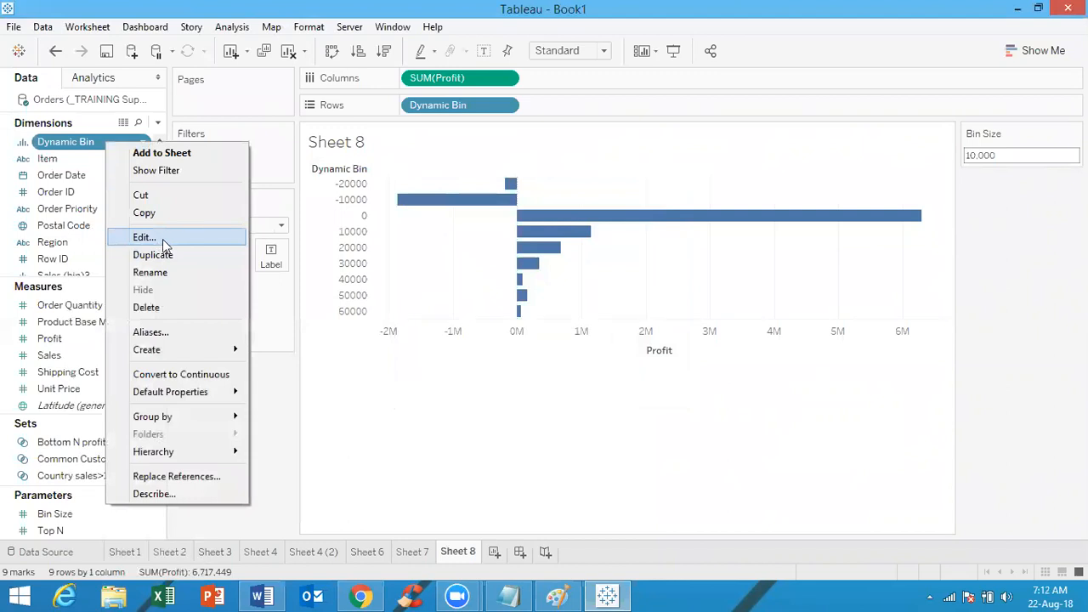
click(434, 411)
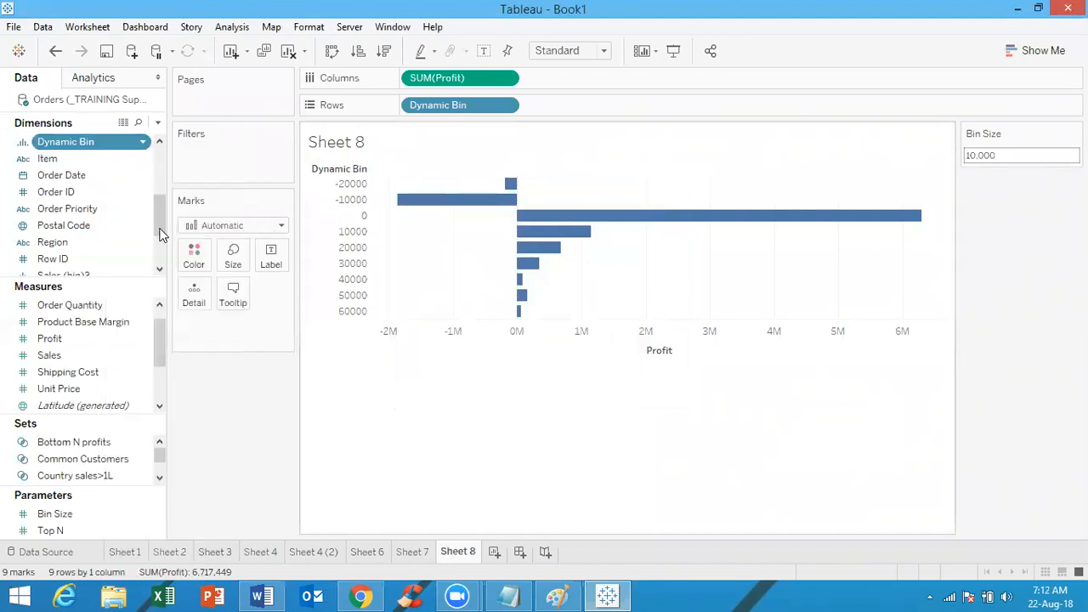
right_click(95, 143)
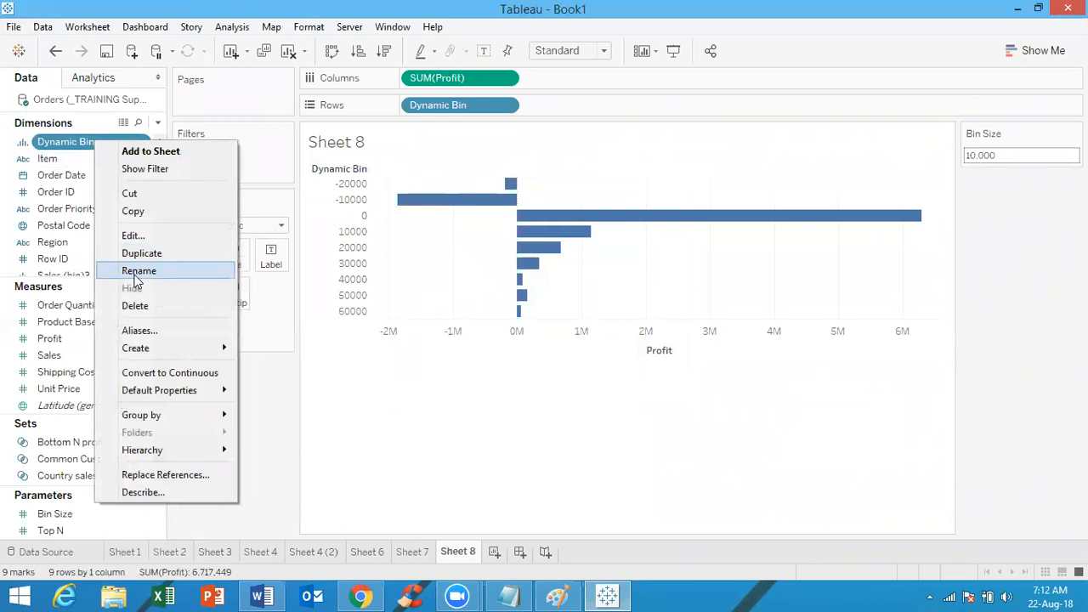
click(139, 331)
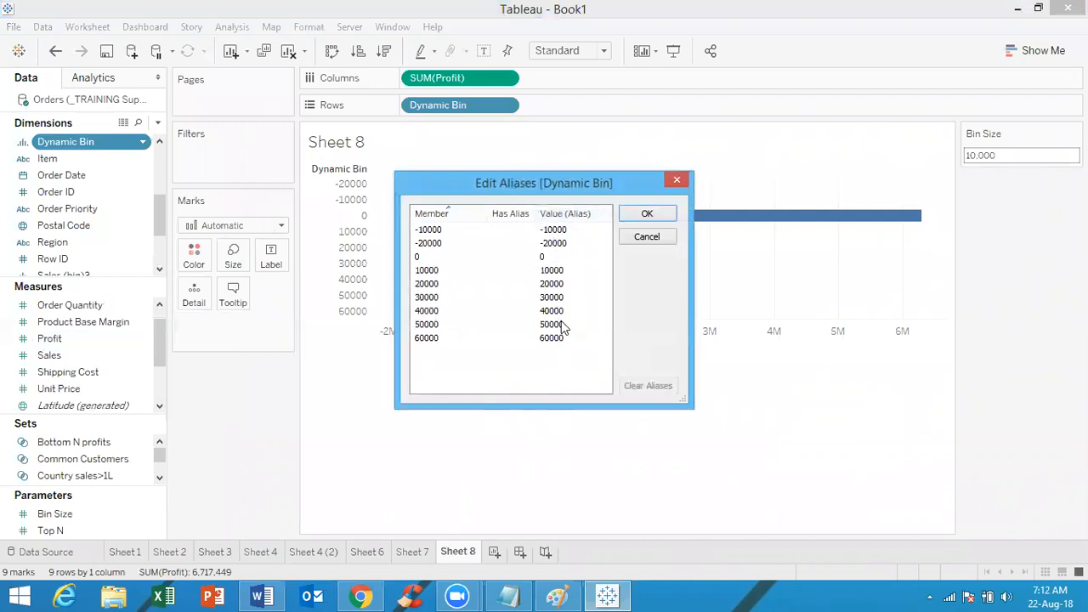
click(679, 181)
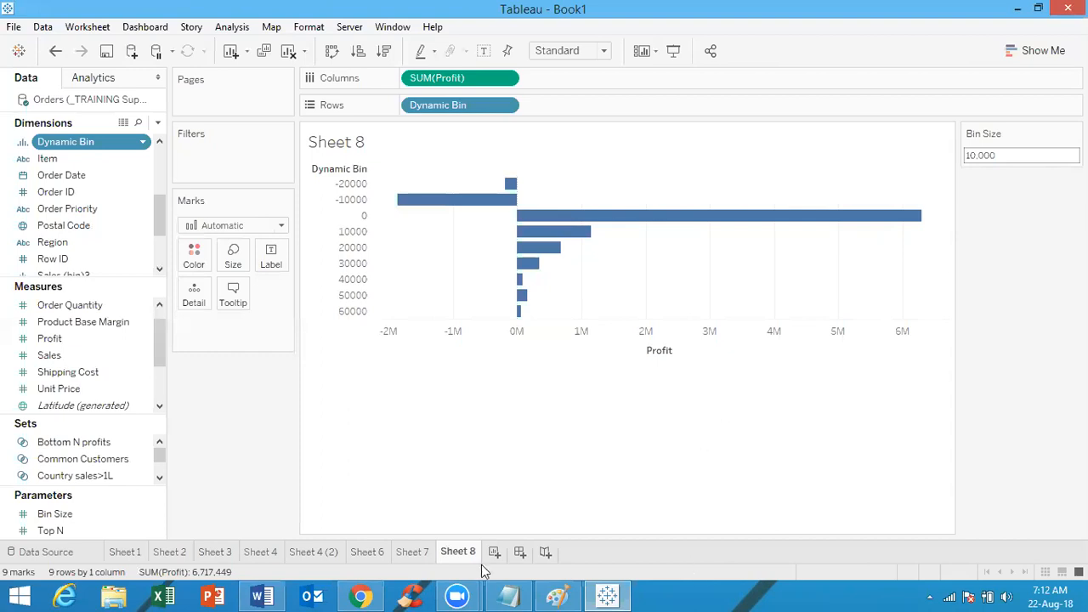
Add the heading 'Groups & Hierarchies' in the Word notes, fix its spelling, and return to Tableau
click(248, 595)
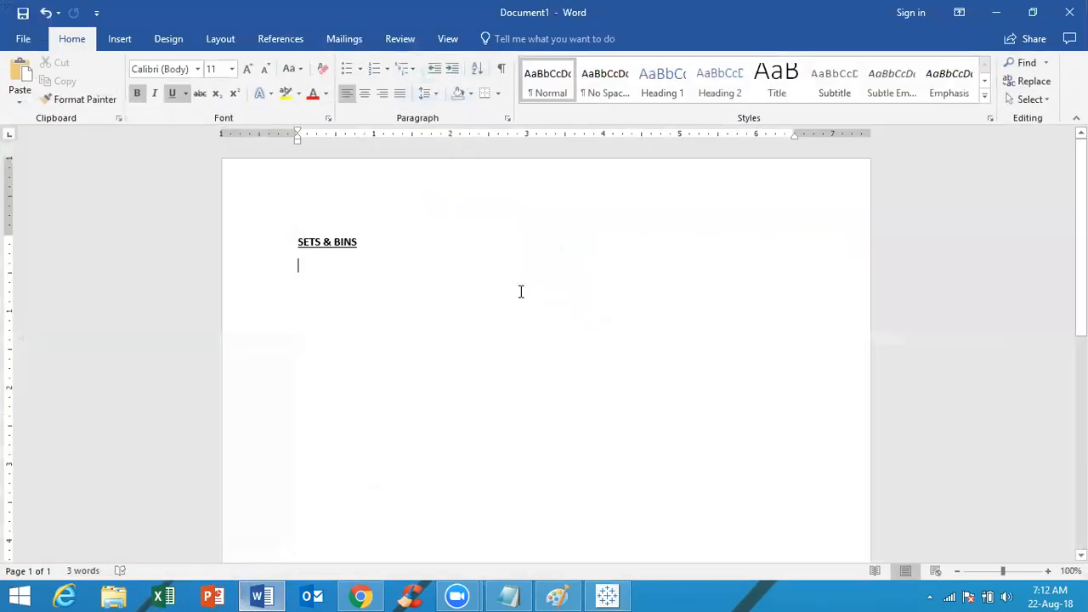
key(Return)
text(G)
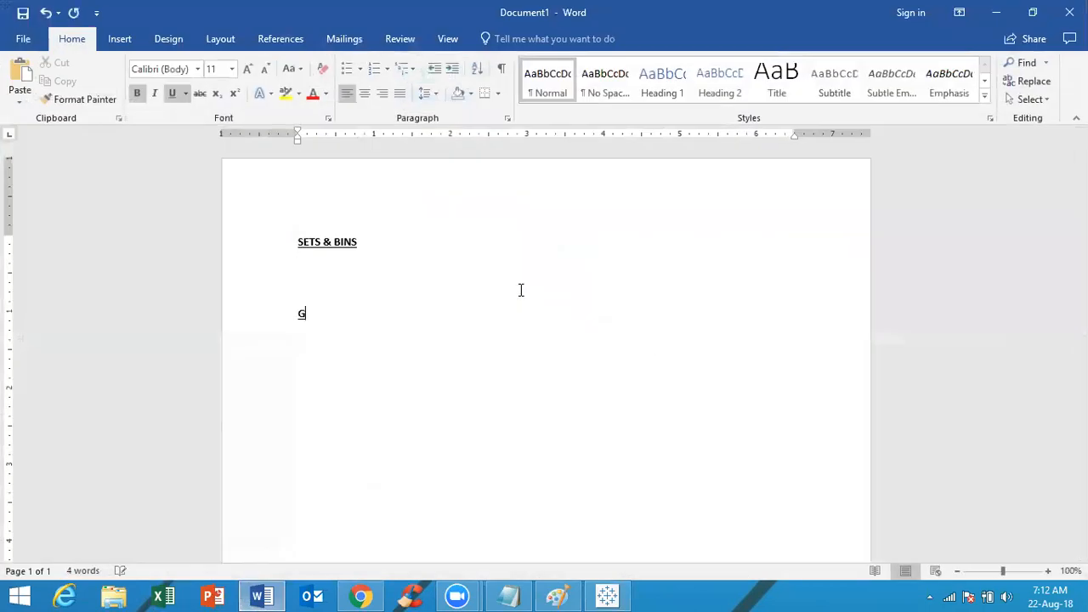
text(roups & Hiea)
text(chies)
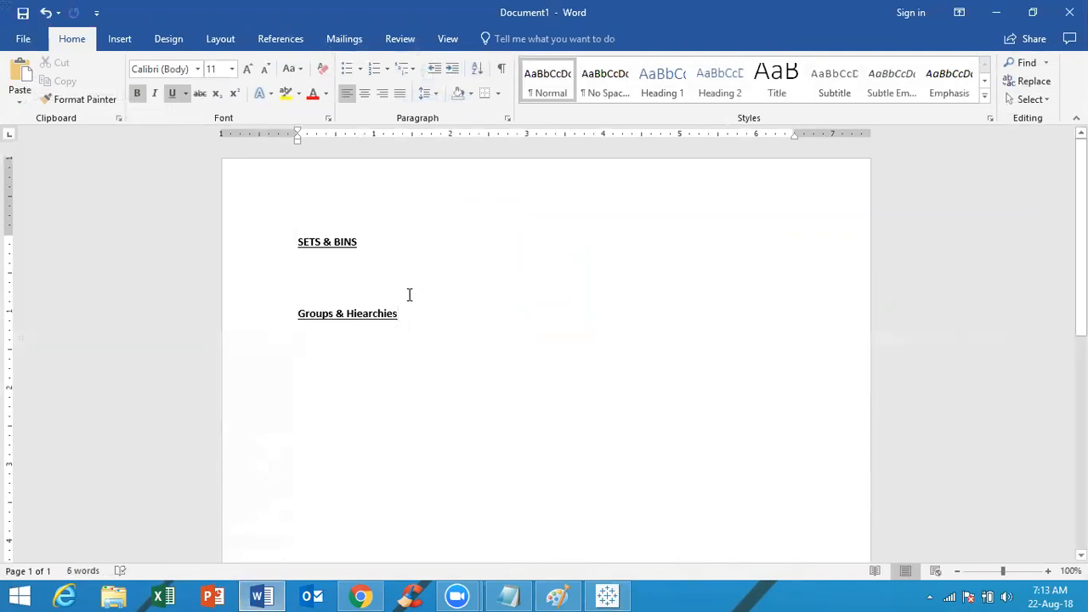
click(364, 313)
text(r)
click(447, 313)
key(alt+Tab)
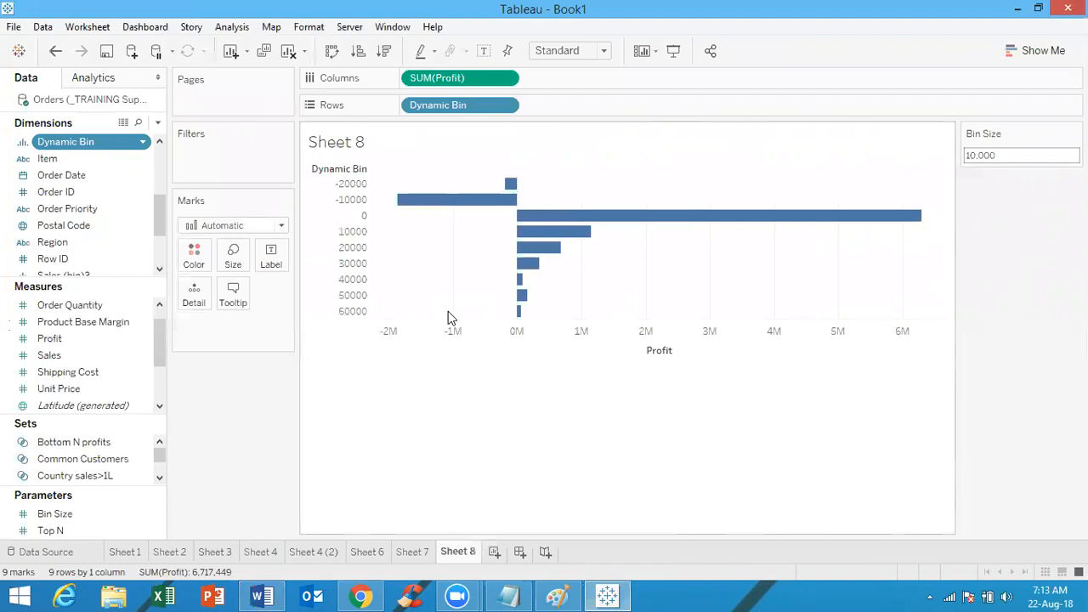
Add a blank Sheet 9 and scroll the Dimensions list up to Customer Name
click(495, 554)
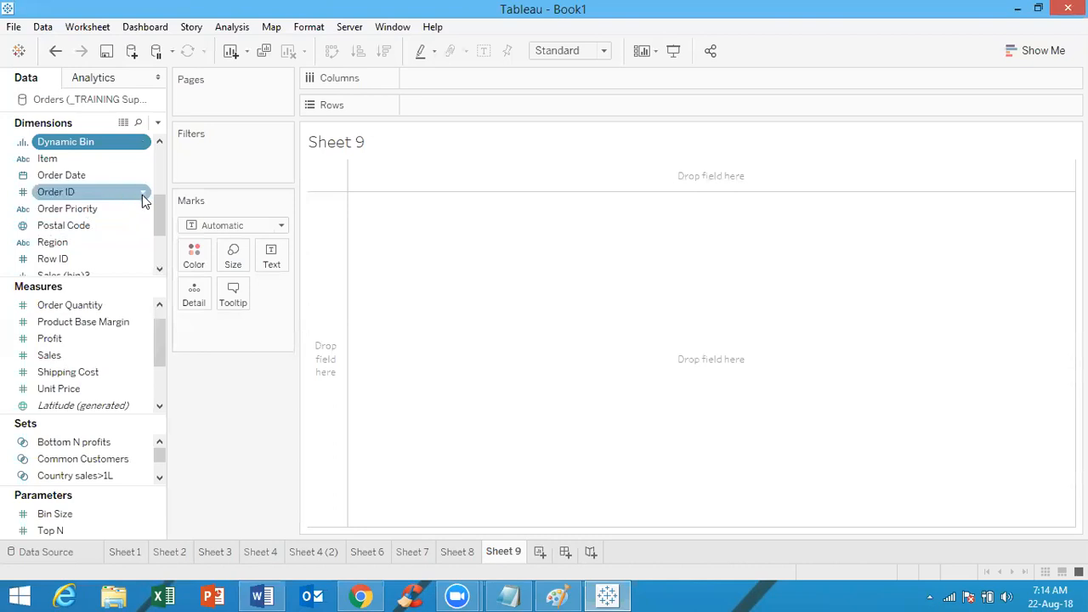
drag(156, 214, 153, 142)
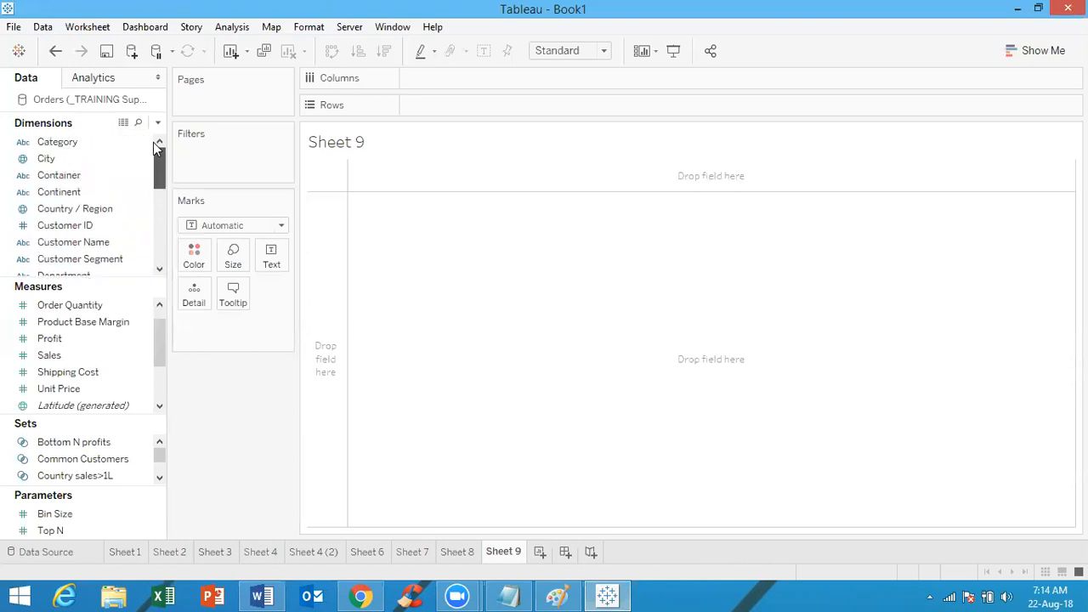
Create a group on Customer Name, gathering the A-initial customers into 'A Group'
right_click(108, 246)
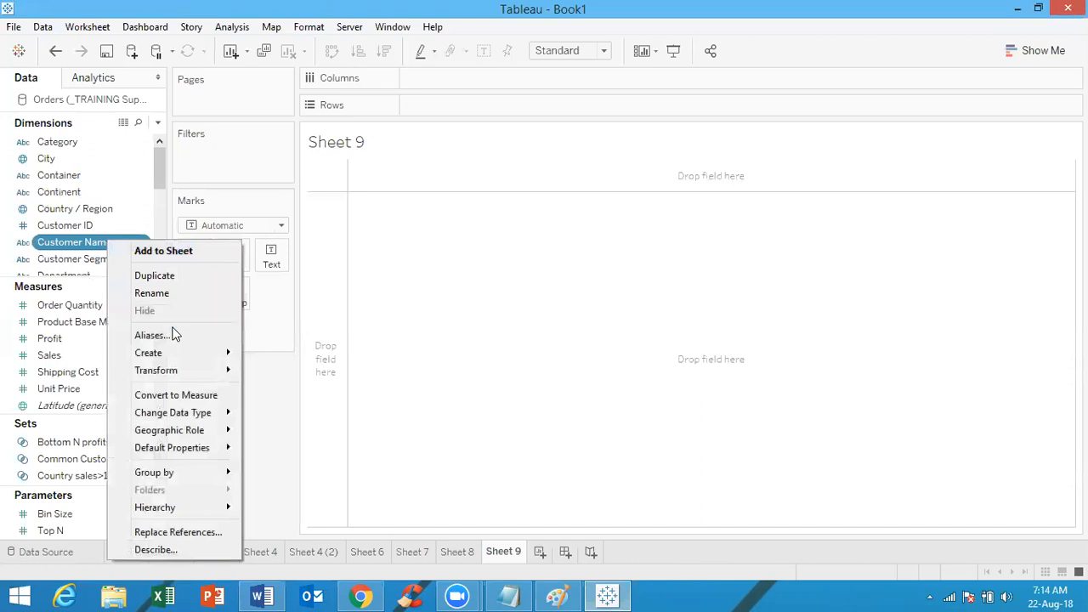
mouse_move(178, 357)
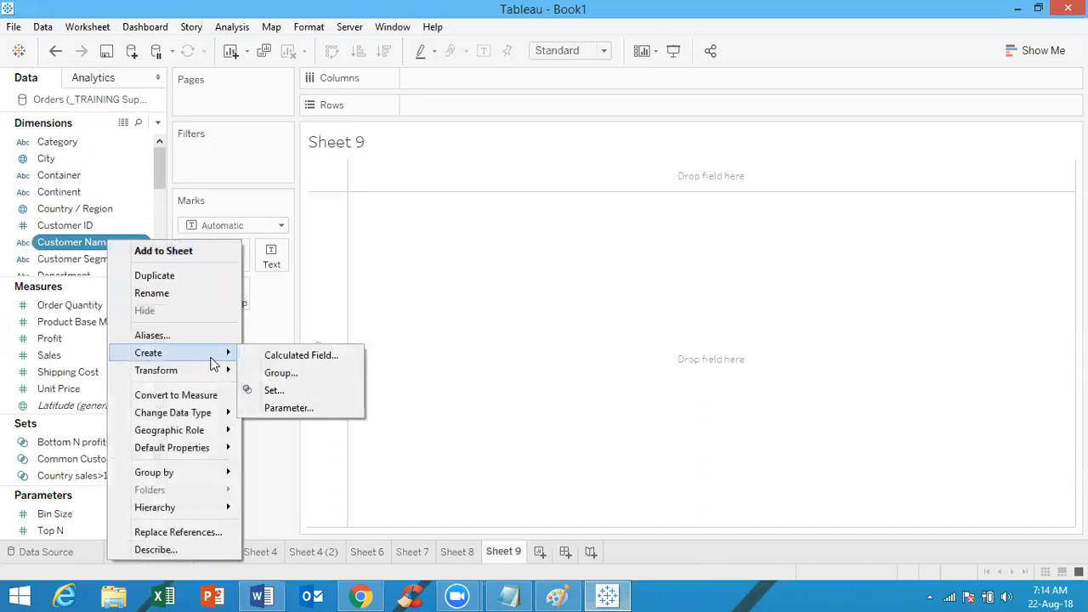
click(301, 373)
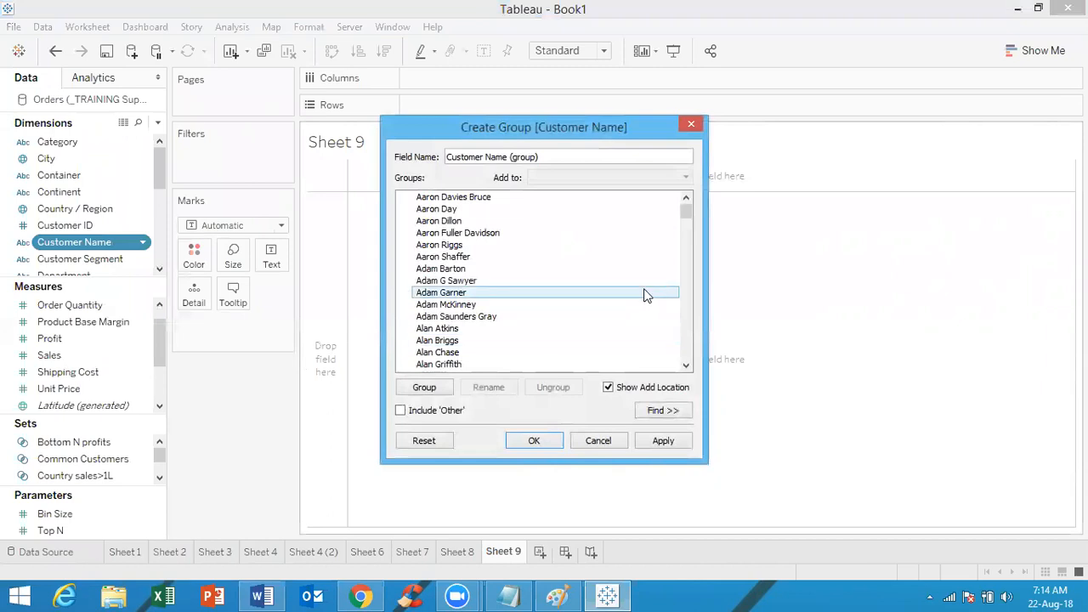
click(511, 197)
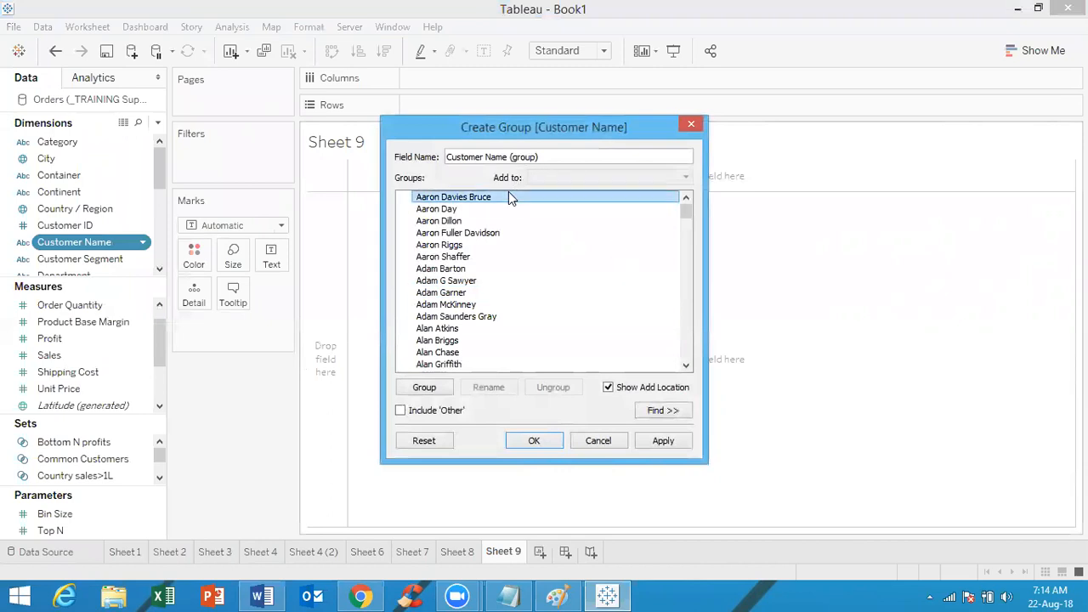
key(shift+Down)
key(shift+Down)
key(shift+Down)
key(shift+Down)
key(shift+Down)
key(shift+Down)
key(shift+Down)
key(shift+Down)
key(shift+Down)
key(shift+Down)
key(shift+Down)
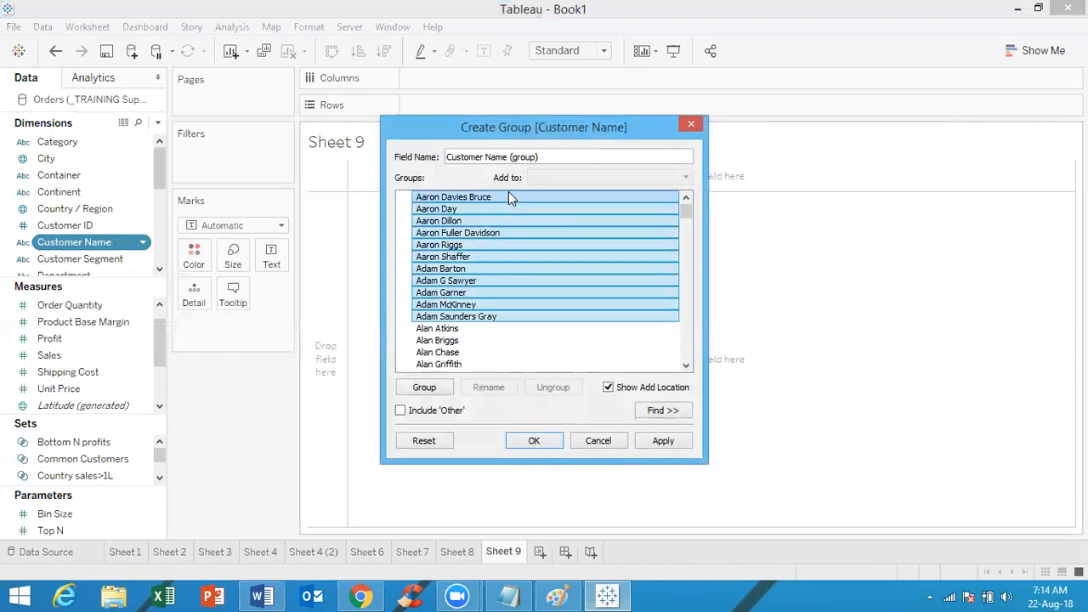
key(shift+Down)
key(shift+Down)
key(shift+Down)
key(shift+Down)
key(shift+Down)
key(shift+Down)
key(shift+Down)
key(shift+Down)
key(shift+Down)
key(shift+Down)
key(shift+Down)
key(shift+Down)
key(shift+Down)
key(shift+Down)
key(shift+Down)
key(shift+Down)
key(shift+Down)
key(shift+Down)
key(shift+Down)
key(shift+Down)
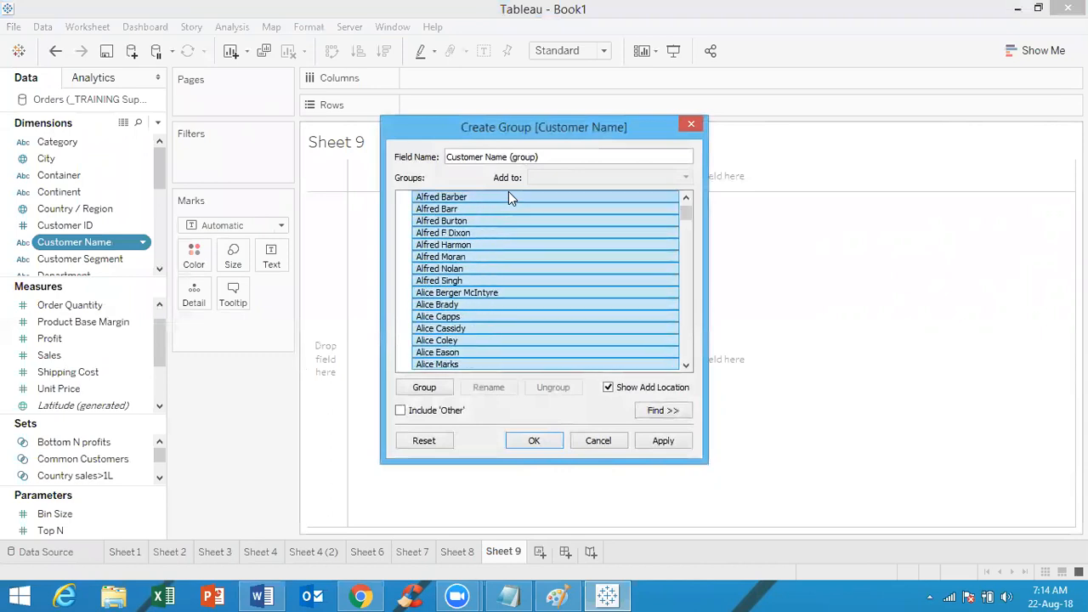
key(shift+Down)
key(shift+Down)
key(shift+Down)
key(shift+Down)
key(shift+Down)
key(shift+Down)
key(shift+Down)
key(shift+Down)
key(shift+Down)
key(shift+Down)
key(shift+Down)
key(shift+Down)
key(shift+Down)
key(shift+Down)
key(shift+Down)
key(shift+Down)
key(shift+Down)
key(shift+Down)
key(shift+Down)
key(shift+Down)
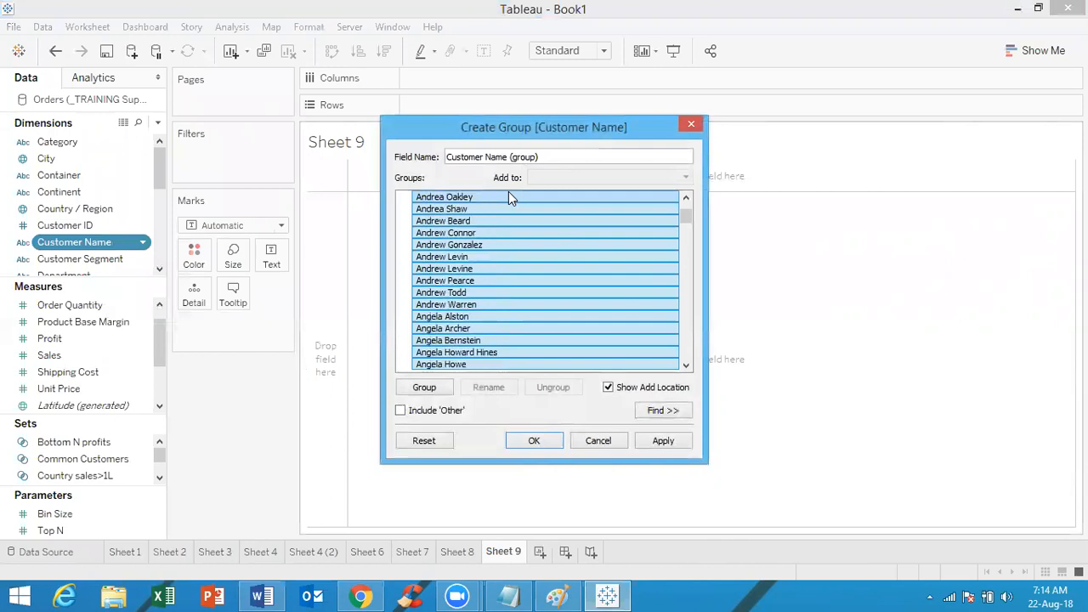
key(shift+Down)
key(shift+Down)
key(shift+Down)
key(shift+Down)
key(shift+Down)
key(shift+Down)
key(shift+Down)
key(shift+Down)
key(shift+Down)
key(shift+Down)
key(shift+Down)
key(shift+Down)
key(shift+Down)
key(shift+Down)
key(shift+Down)
key(shift+Down)
key(shift+Down)
key(shift+Down)
key(shift+Down)
key(shift+Down)
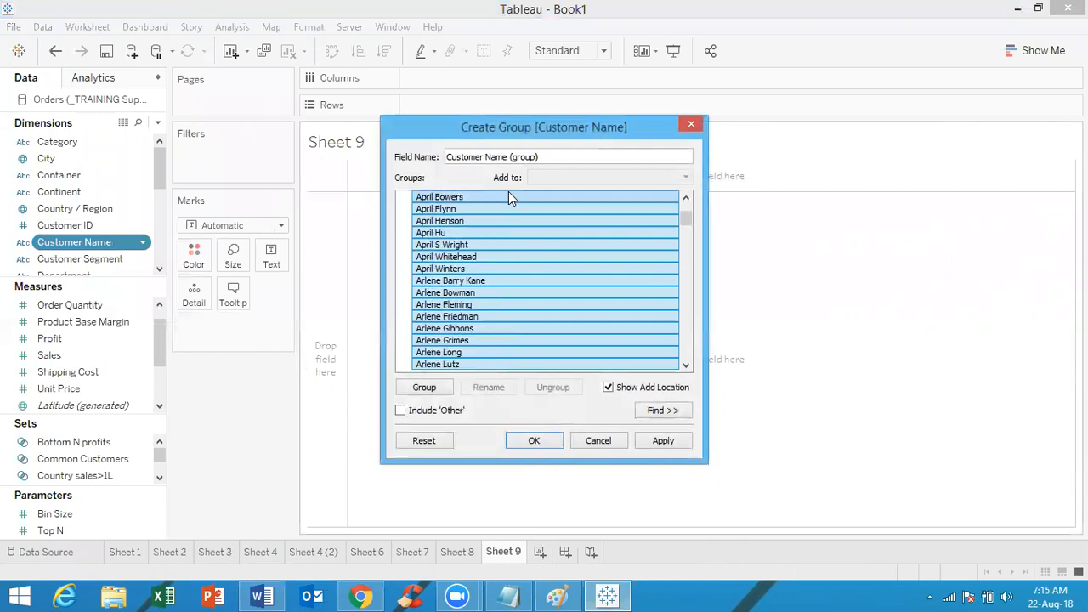
key(shift+Down)
key(shift+Down)
key(shift+Down)
key(shift+Down)
key(shift+Down)
key(shift+Down)
key(shift+Down)
key(shift+Down)
key(shift+Down)
key(shift+Down)
key(shift+Down)
key(shift+Down)
key(shift+Down)
key(shift+Down)
key(shift+Down)
key(shift+Down)
key(shift+Down)
key(shift+Down)
key(shift+Down)
key(shift+Down)
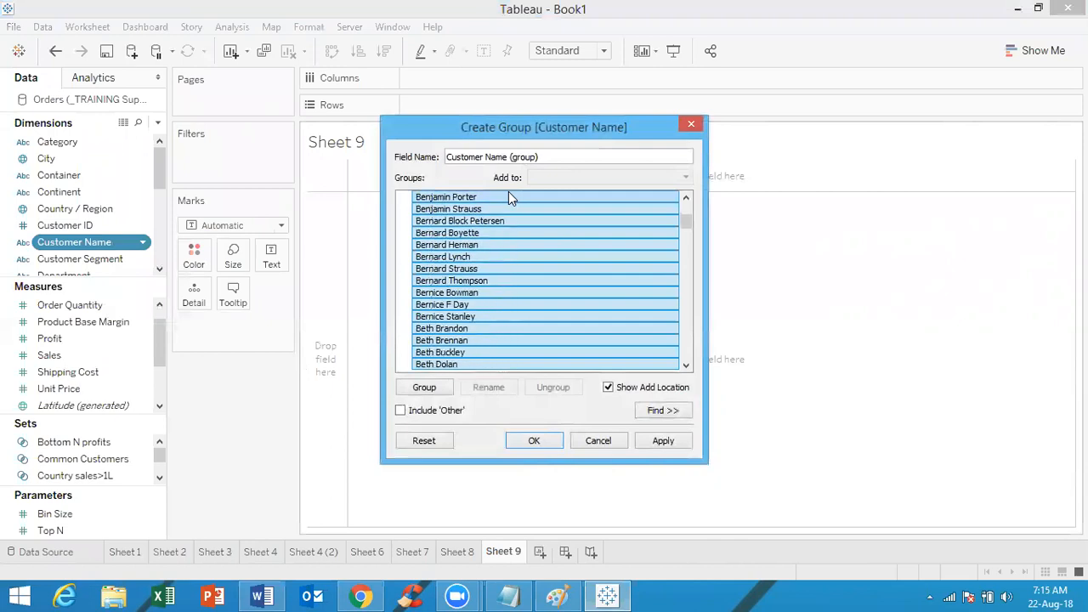
key(shift+Up)
key(shift+Up)
key(shift+Up)
key(shift+Up)
key(shift+Up)
key(shift+Up)
key(shift+Up)
key(shift+Up)
key(shift+Up)
key(shift+Up)
key(shift+Up)
key(shift+Up)
key(shift+Up)
key(shift+Up)
key(shift+Up)
key(shift+Up)
key(shift+Up)
key(shift+Up)
key(shift+Up)
key(shift+Up)
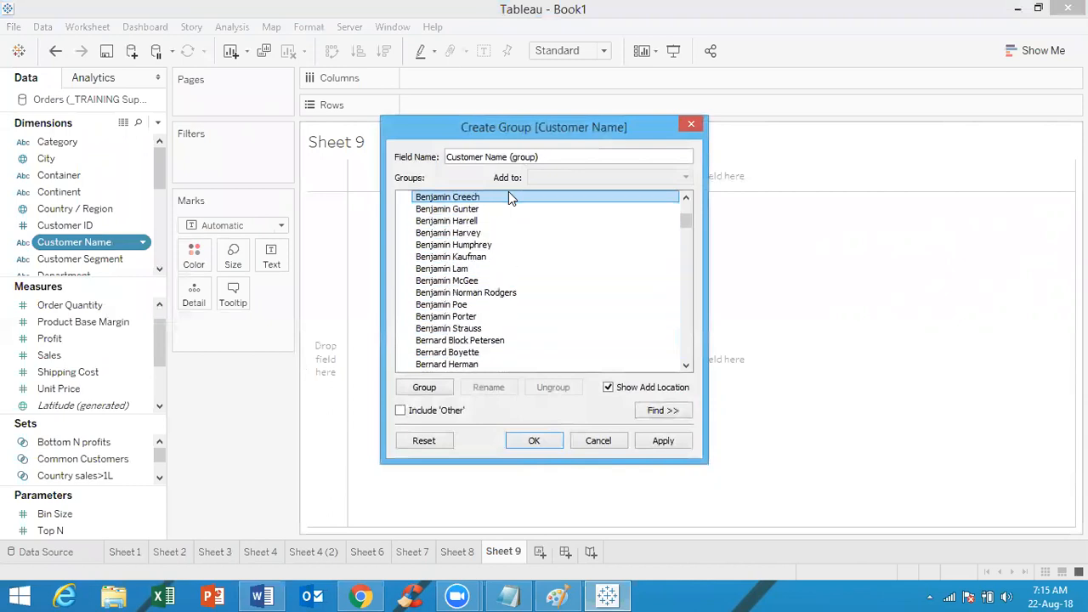
key(shift+Up)
key(shift+Up)
key(shift+Up)
key(shift+Up)
key(shift+Up)
key(shift+Up)
key(shift+Up)
key(shift+Up)
key(shift+Up)
key(shift+Up)
key(shift+Up)
key(shift+Up)
key(shift+Up)
key(shift+Up)
key(shift+Down)
key(shift+Down)
key(shift+Down)
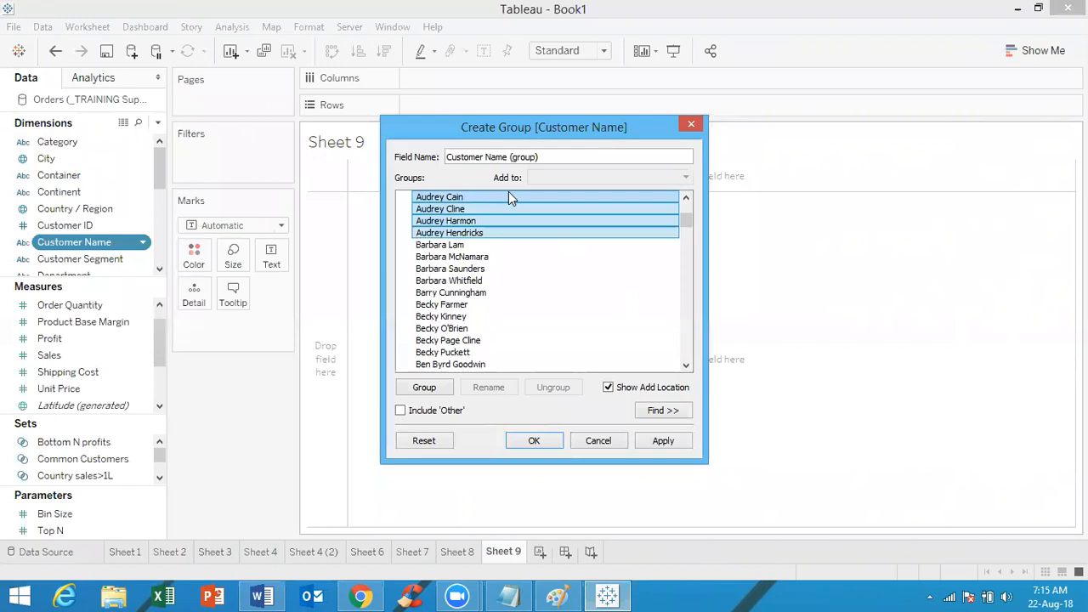
click(432, 386)
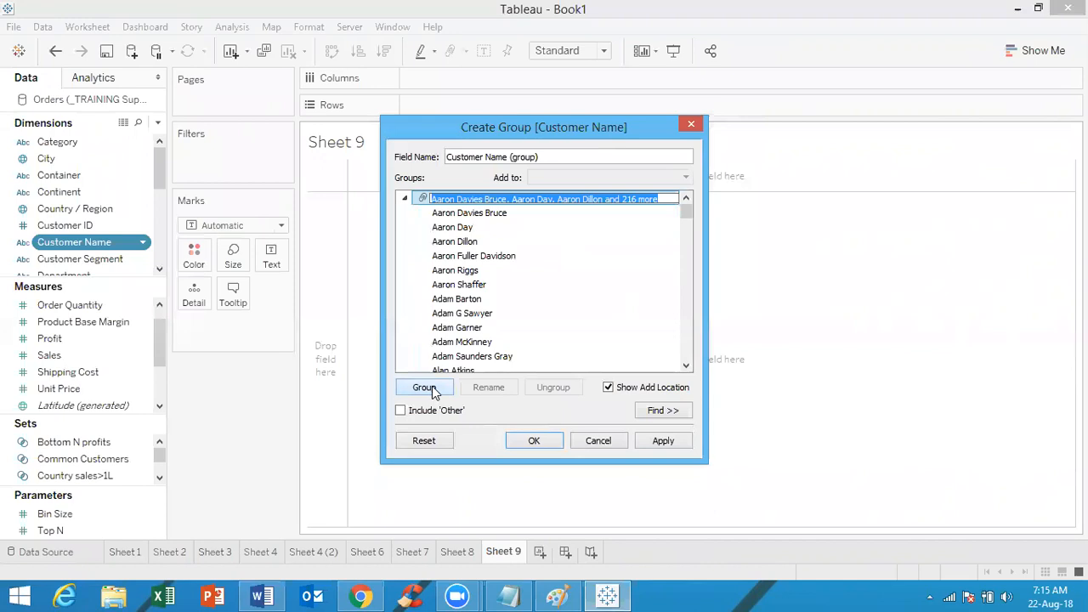
text(A Group)
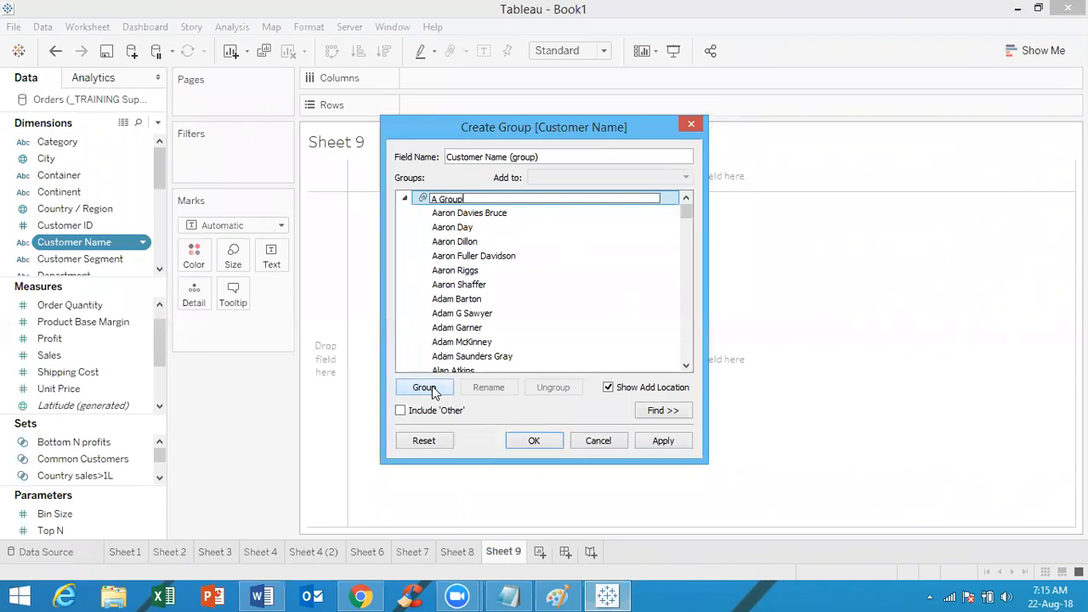
Gather the B-initial customers into a B Group
click(407, 198)
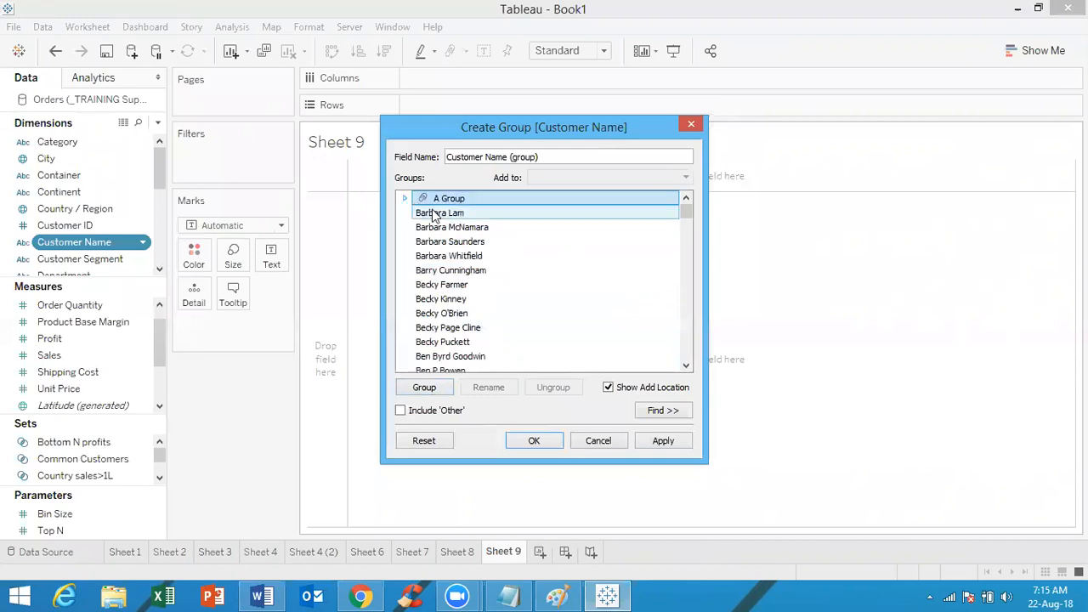
click(434, 214)
key(shift+Down)
key(shift+Down)
key(shift+Down)
key(shift+Down)
key(shift+Down)
key(shift+Down)
key(shift+Down)
key(shift+Down)
key(shift+Down)
key(shift+Down)
key(shift+Down)
key(shift+Down)
key(shift+Down)
key(shift+Down)
key(shift+Down)
key(shift+Down)
key(shift+Down)
key(shift+Down)
key(shift+Down)
key(shift+Down)
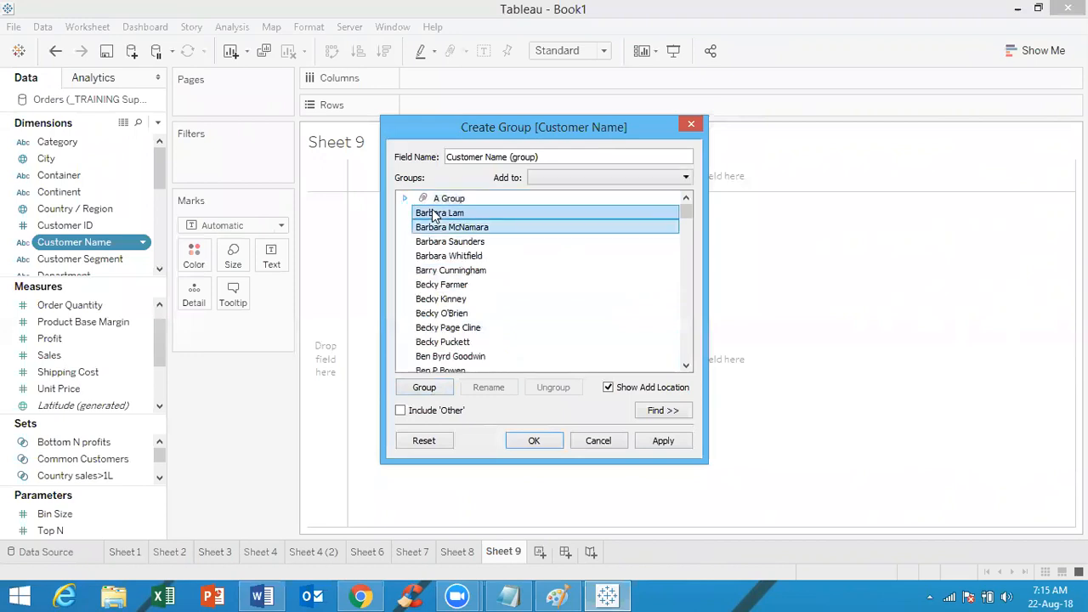
key(shift+Down)
key(shift+Down)
key(shift+Down)
key(shift+Down)
key(shift+Down)
key(shift+Down)
key(shift+Down)
key(shift+Down)
key(shift+Down)
key(shift+Down)
key(shift+Down)
key(shift+Down)
key(shift+Down)
key(shift+Down)
key(shift+Down)
key(shift+Down)
key(shift+Down)
key(shift+Down)
key(shift+Down)
key(shift+Down)
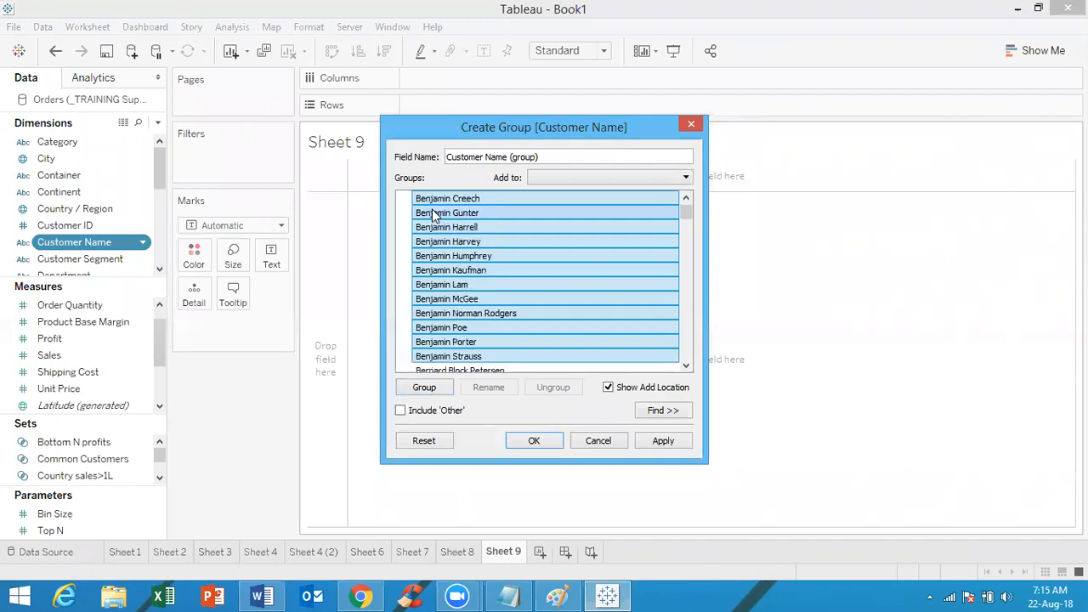
key(shift+Down)
key(shift+Down)
key(shift+Down)
key(shift+Down)
key(shift+Down)
key(shift+Down)
key(shift+Down)
key(shift+Down)
key(shift+Down)
key(shift+Down)
key(shift+Down)
key(shift+Down)
key(shift+Down)
key(shift+Down)
key(shift+Down)
key(shift+Down)
key(shift+Down)
key(shift+Down)
key(shift+Down)
key(shift+Down)
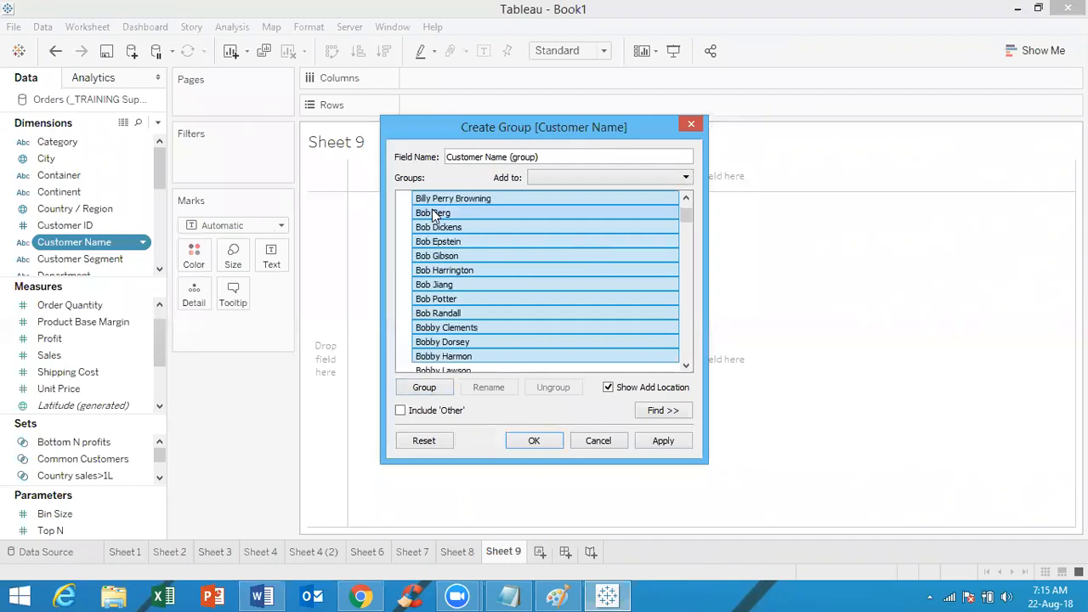
key(shift+Down)
key(shift+Down)
key(shift+Down)
key(shift+Down)
key(shift+Down)
key(shift+Down)
key(shift+Down)
key(shift+Down)
key(shift+Down)
key(shift+Down)
key(shift+Down)
key(shift+Down)
key(shift+Down)
key(shift+Down)
key(shift+Down)
key(shift+Down)
key(shift+Down)
key(shift+Down)
key(shift+Down)
key(shift+Down)
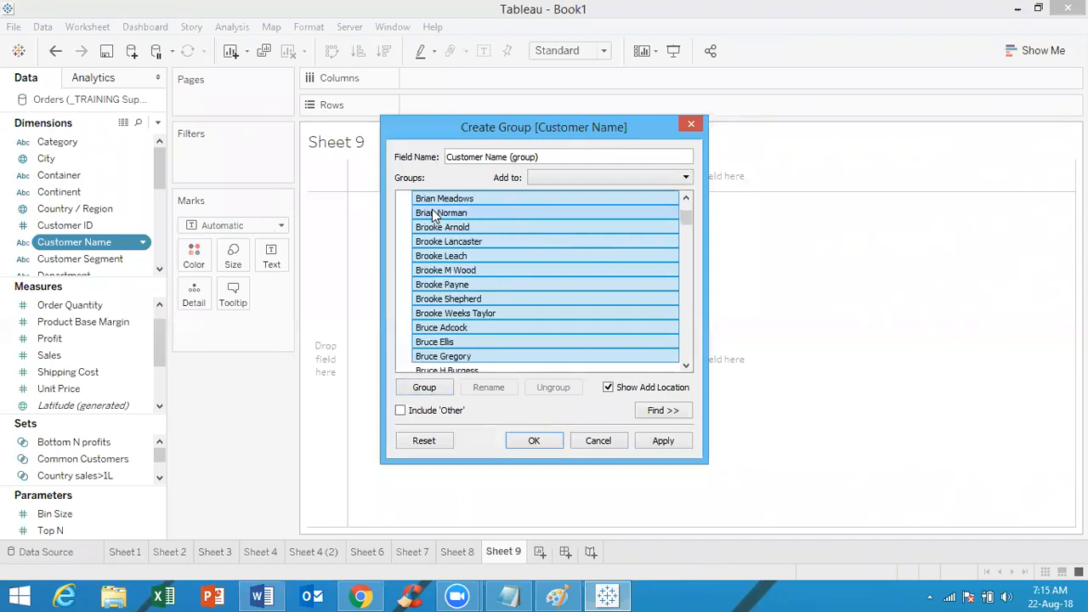
key(shift+Up)
key(shift+Up)
key(shift+Up)
key(shift+Up)
key(shift+Up)
key(shift+Up)
key(shift+Up)
key(shift+Up)
key(shift+Up)
key(shift+Up)
key(shift+Up)
key(shift+Up)
key(shift+Up)
key(shift+Up)
key(shift+Up)
key(shift+Up)
key(shift+Up)
key(shift+Up)
key(shift+Up)
key(shift+Up)
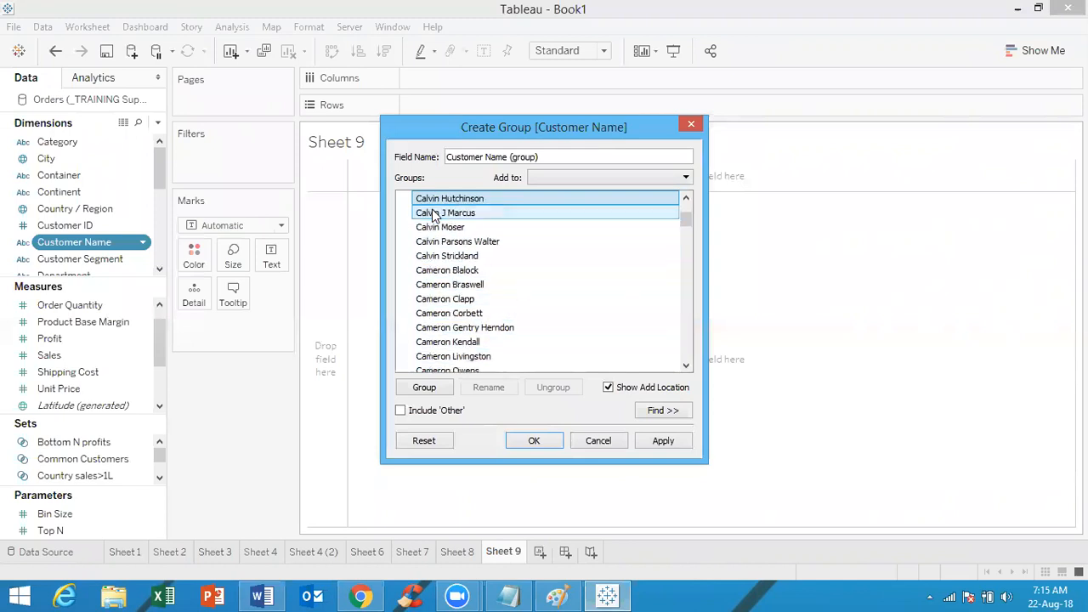
key(shift+Down)
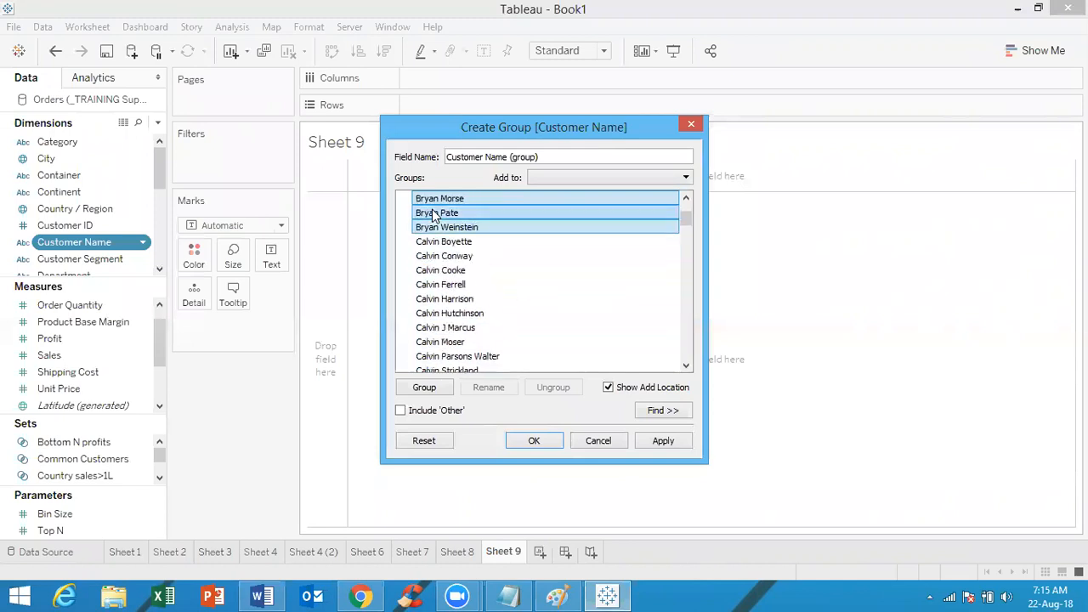
click(425, 387)
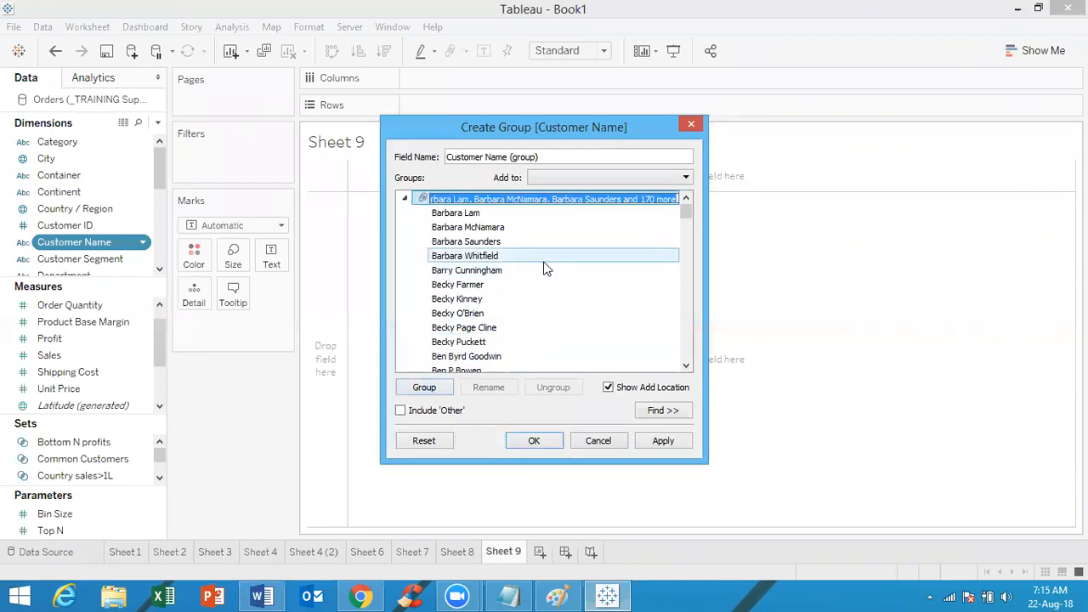
text(B Group)
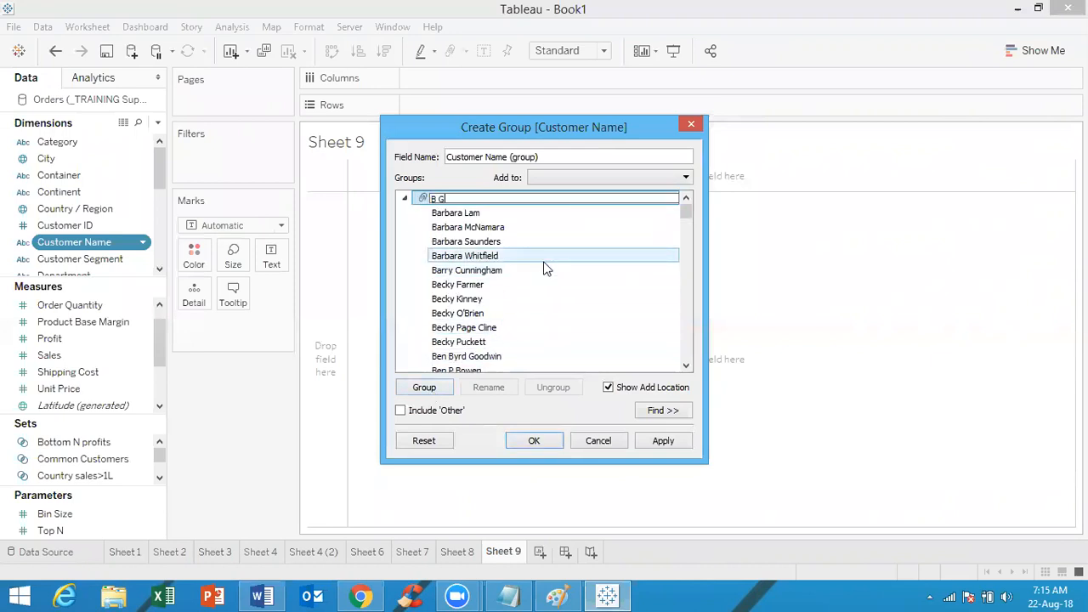
Gather the C-initial customers into 'C Group' and collapse it
click(406, 200)
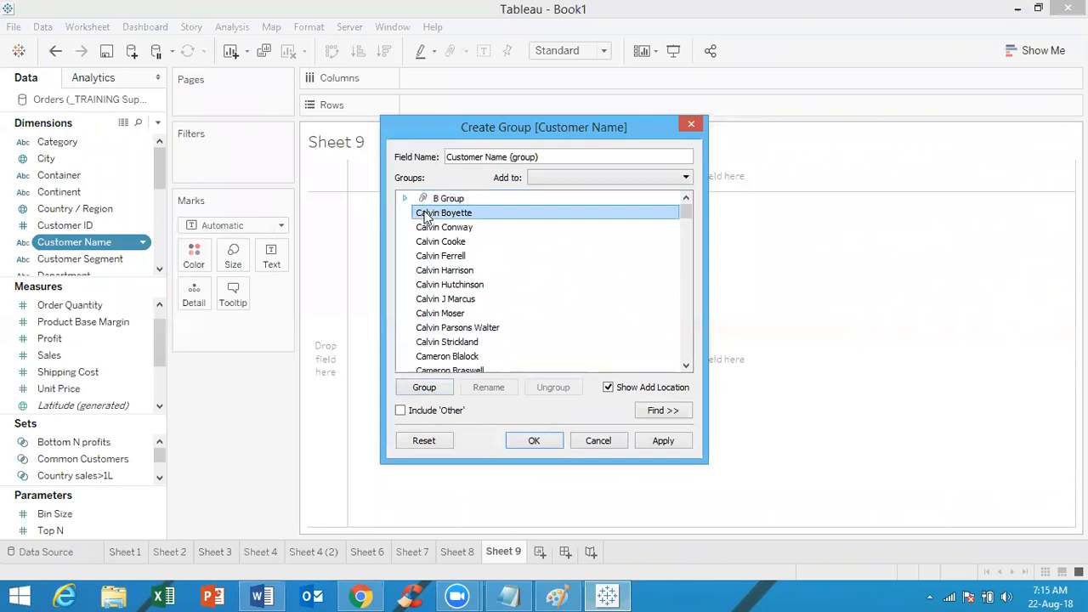
click(425, 213)
key(shift+Down)
key(shift+Down)
key(shift+Down)
key(shift+Down)
key(shift+Down)
key(shift+Down)
key(shift+Down)
key(shift+Down)
key(shift+Down)
key(shift+Down)
key(shift+Down)
key(shift+Down)
key(shift+Down)
key(shift+Down)
key(shift+Down)
key(shift+Down)
key(shift+Down)
key(shift+Down)
key(shift+Down)
key(shift+Down)
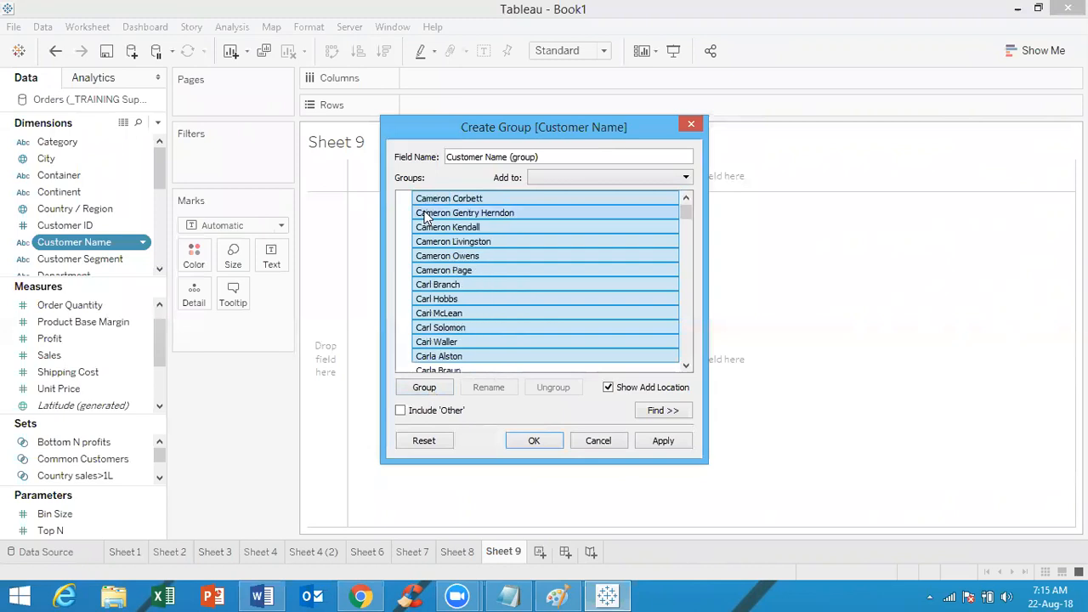
key(shift+Down)
key(shift+Down)
key(shift+Down)
key(shift+Down)
key(shift+Down)
key(shift+Down)
key(shift+Down)
key(shift+Down)
key(shift+Down)
key(shift+Down)
key(shift+Down)
key(shift+Down)
key(shift+Down)
key(shift+Down)
key(shift+Down)
key(shift+Down)
key(shift+Down)
key(shift+Down)
key(shift+Down)
key(shift+Down)
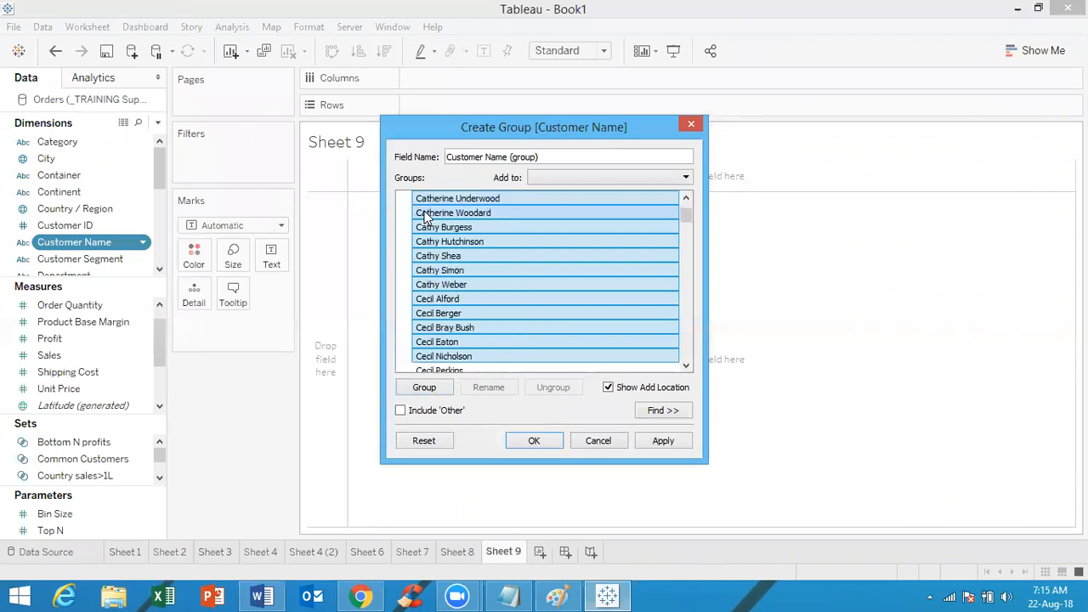
key(shift+Down)
key(shift+Down)
key(shift+Down)
key(shift+Down)
key(shift+Down)
key(shift+Down)
key(shift+Down)
key(shift+Down)
key(shift+Down)
key(shift+Down)
key(shift+Down)
key(shift+Down)
key(shift+Down)
key(shift+Down)
key(shift+Down)
key(shift+Down)
key(shift+Down)
key(shift+Down)
key(shift+Down)
key(shift+Down)
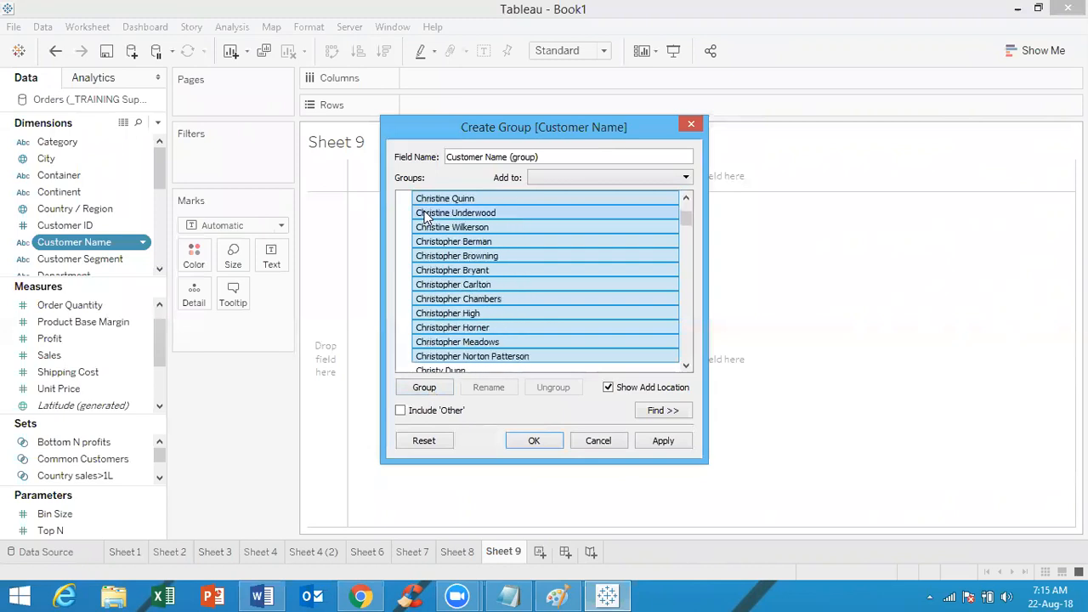
key(shift+Down)
key(shift+Down)
key(shift+Down)
key(shift+Down)
key(shift+Down)
key(shift+Down)
key(shift+Down)
key(shift+Down)
key(shift+Down)
key(shift+Down)
key(shift+Down)
key(shift+Down)
key(shift+Down)
key(shift+Down)
key(shift+Down)
key(shift+Down)
key(shift+Down)
key(shift+Down)
key(shift+Down)
key(shift+Down)
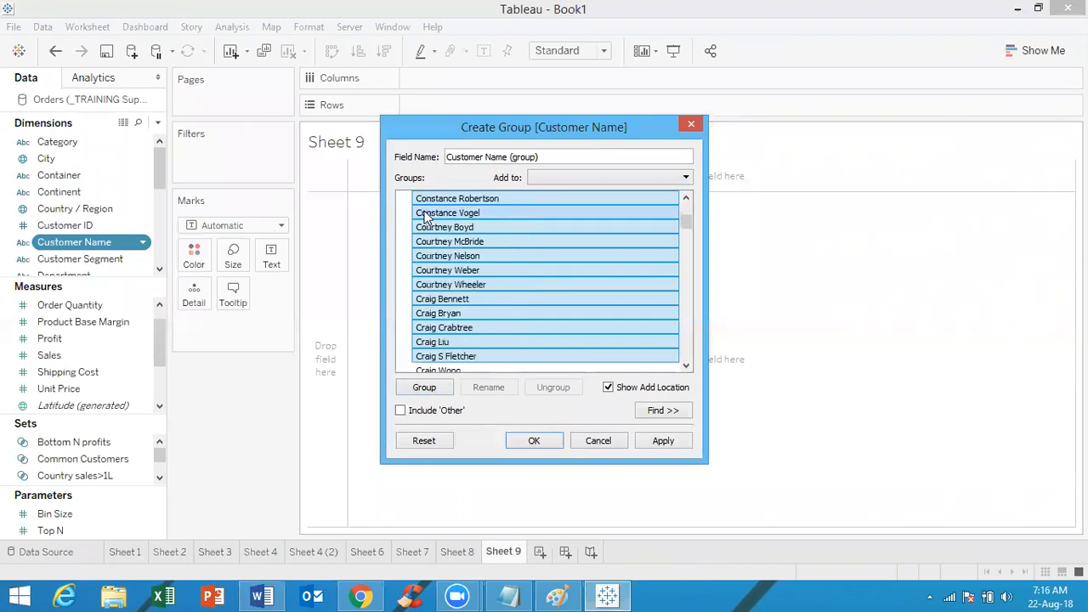
key(shift+Down)
key(shift+Down)
key(shift+Down)
key(shift+Down)
key(shift+Down)
key(shift+Down)
key(shift+Down)
key(shift+Down)
key(shift+Down)
key(shift+Down)
key(shift+Down)
key(shift+Down)
key(shift+Down)
key(shift+Up)
key(shift+Up)
key(shift+Up)
key(shift+Up)
key(shift+Up)
key(shift+Up)
key(shift+Up)
key(shift+Up)
key(shift+Up)
key(shift+Up)
key(shift+Up)
key(shift+Up)
key(shift+Up)
key(shift+Up)
key(shift+Up)
key(shift+Up)
key(shift+Up)
key(shift+Up)
key(shift+Up)
key(shift+Up)
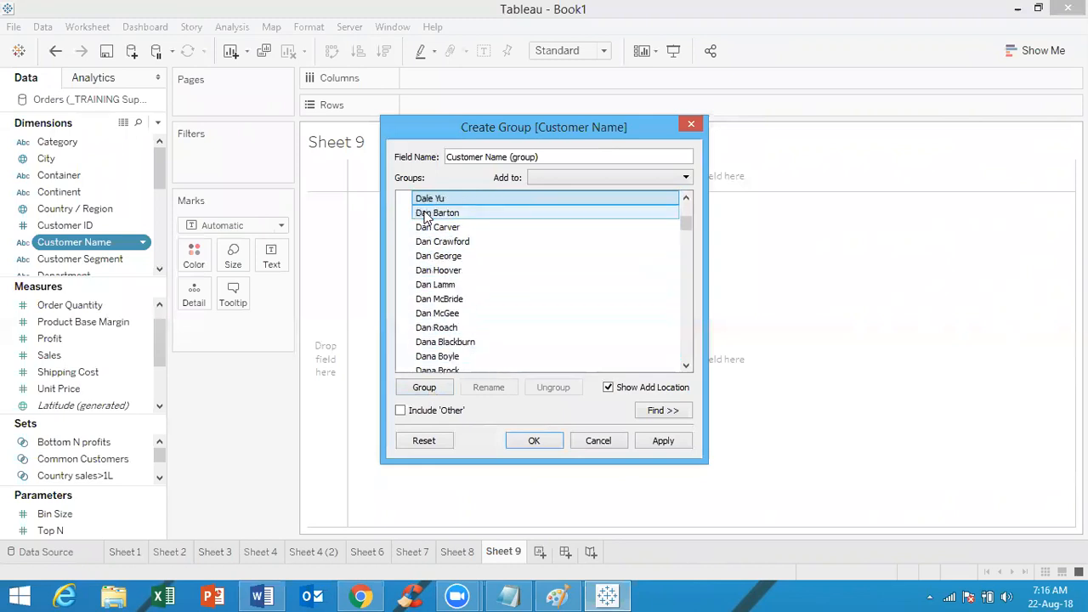
key(shift+Up)
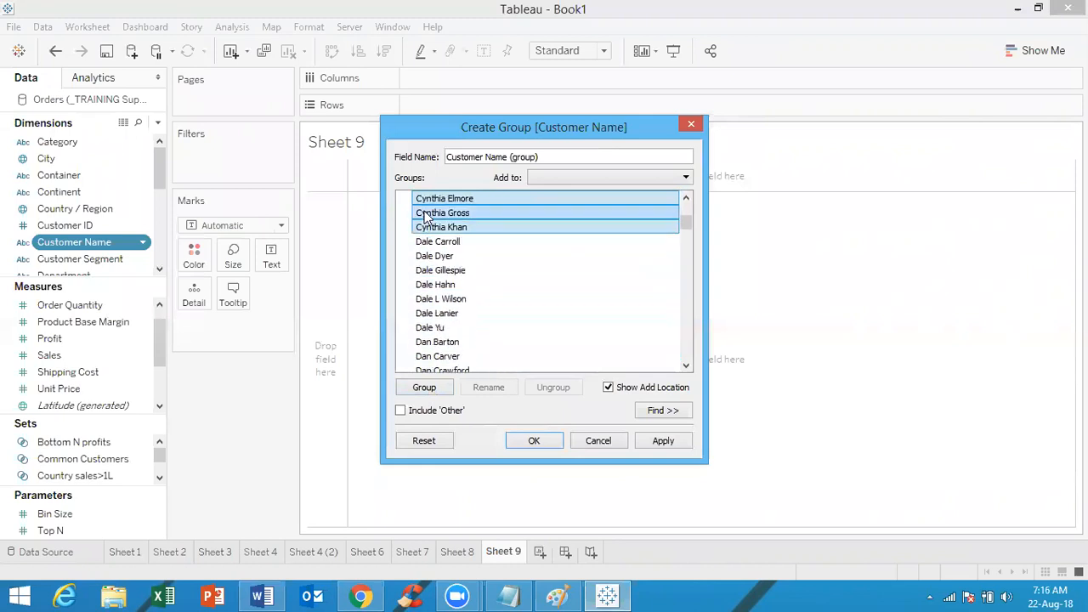
click(434, 392)
text(C)
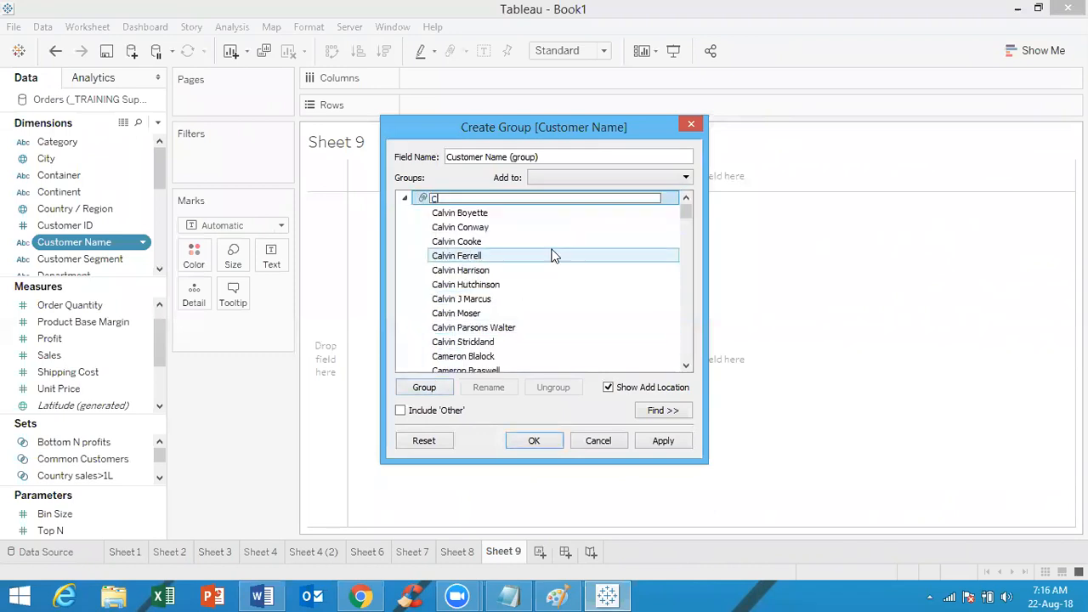
text( Group)
key(Return)
click(404, 199)
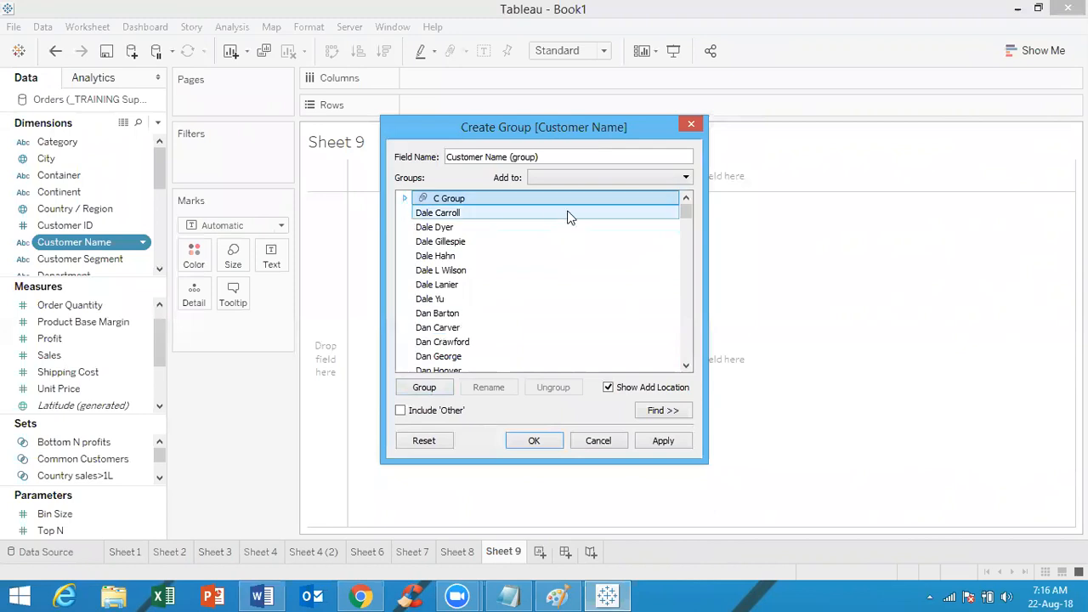
Include 'Other' for the remaining customers, rename it 'D-Z Group', and apply
click(400, 411)
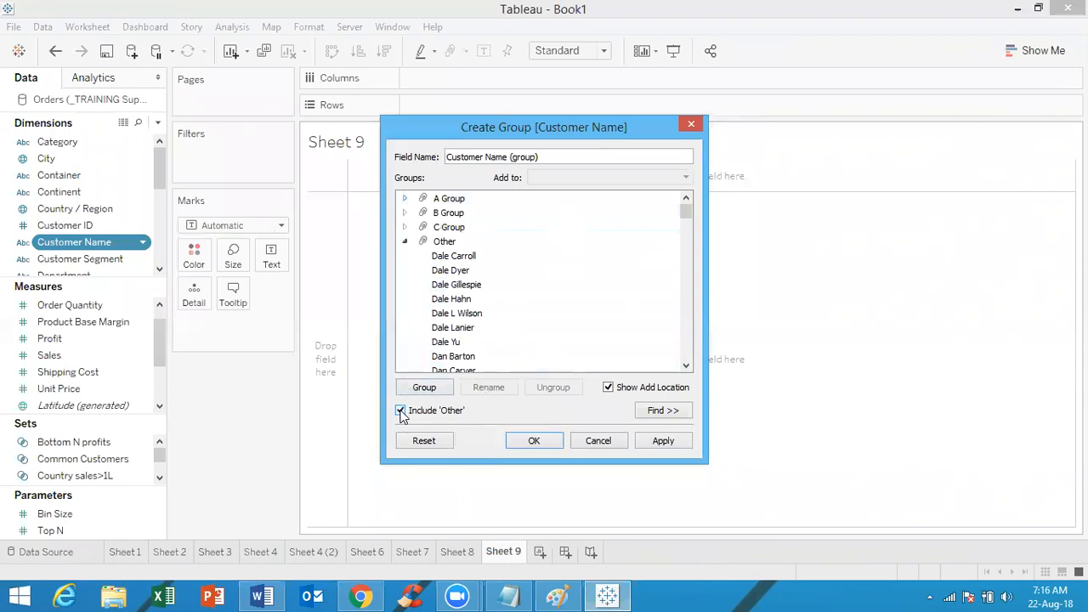
click(663, 441)
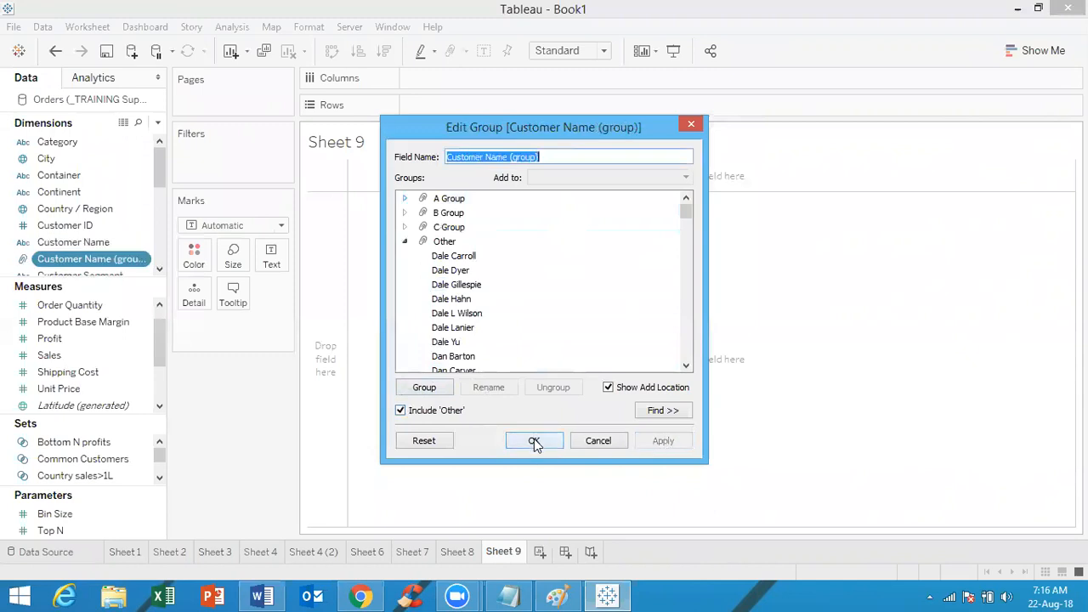
click(452, 244)
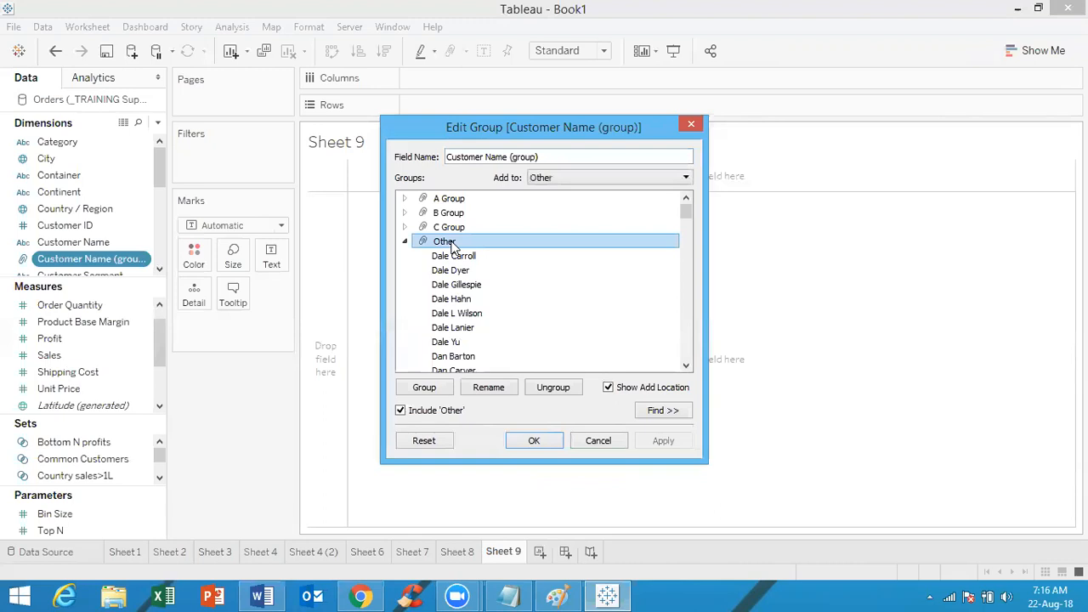
click(488, 387)
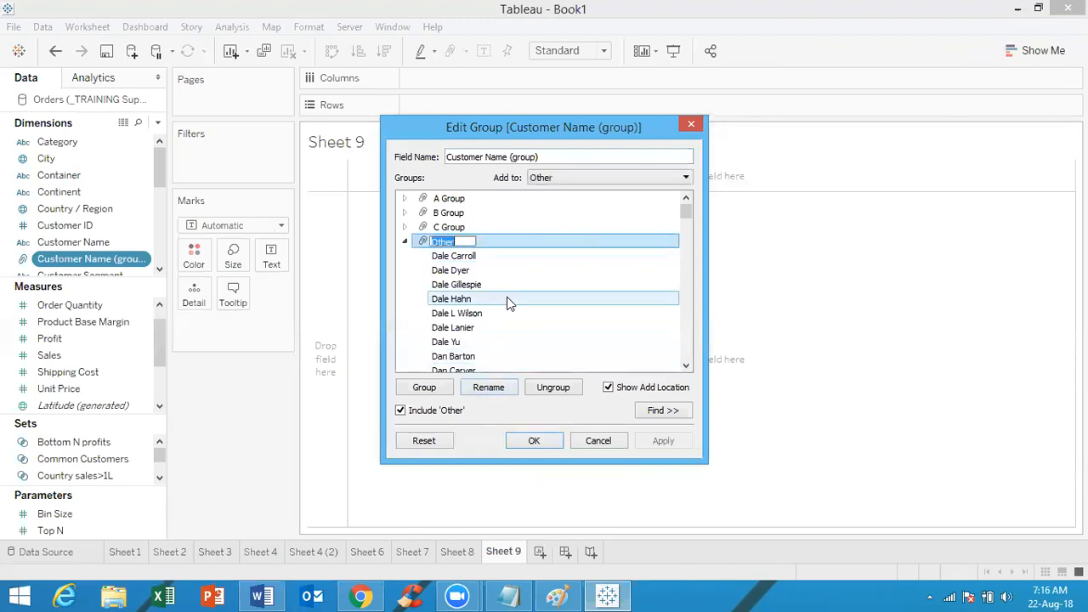
text(D-Z Group)
click(404, 242)
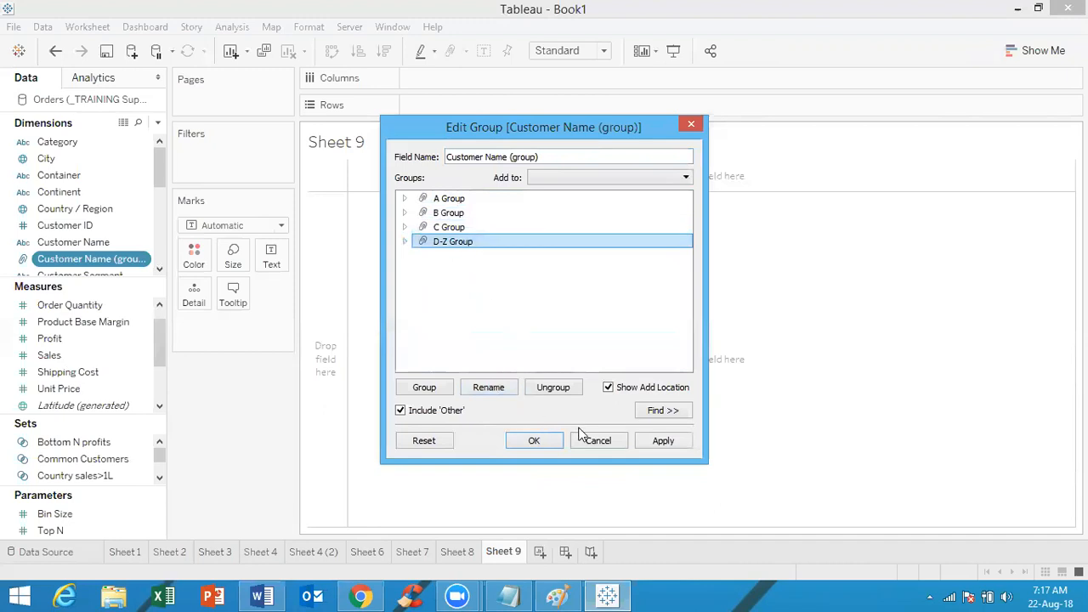
click(659, 440)
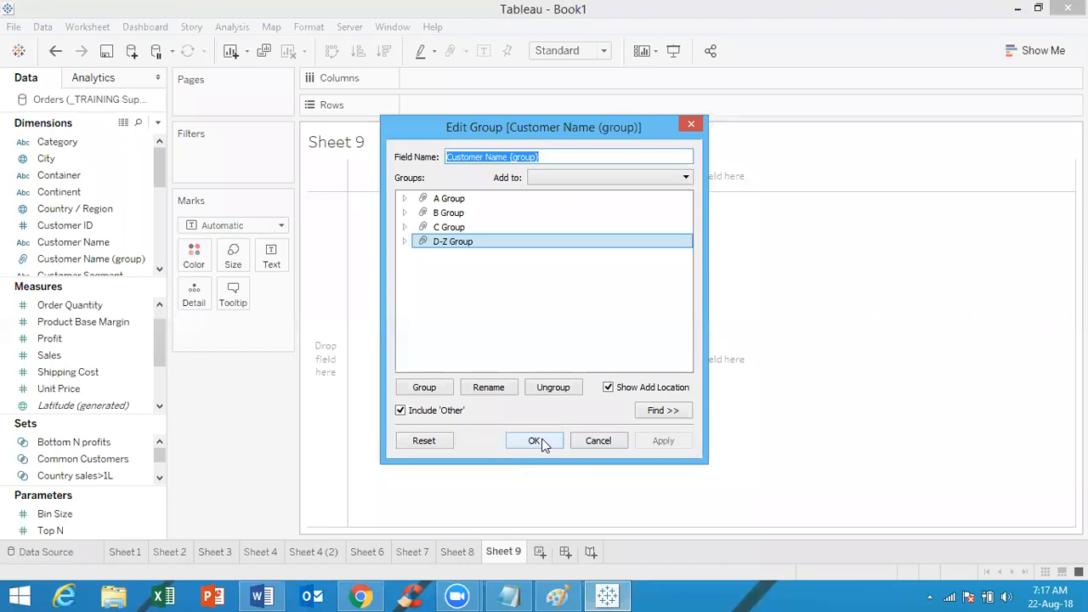
Place Customer Name (group) then Customer Name on Rows, adding all 3403 customer members
click(541, 442)
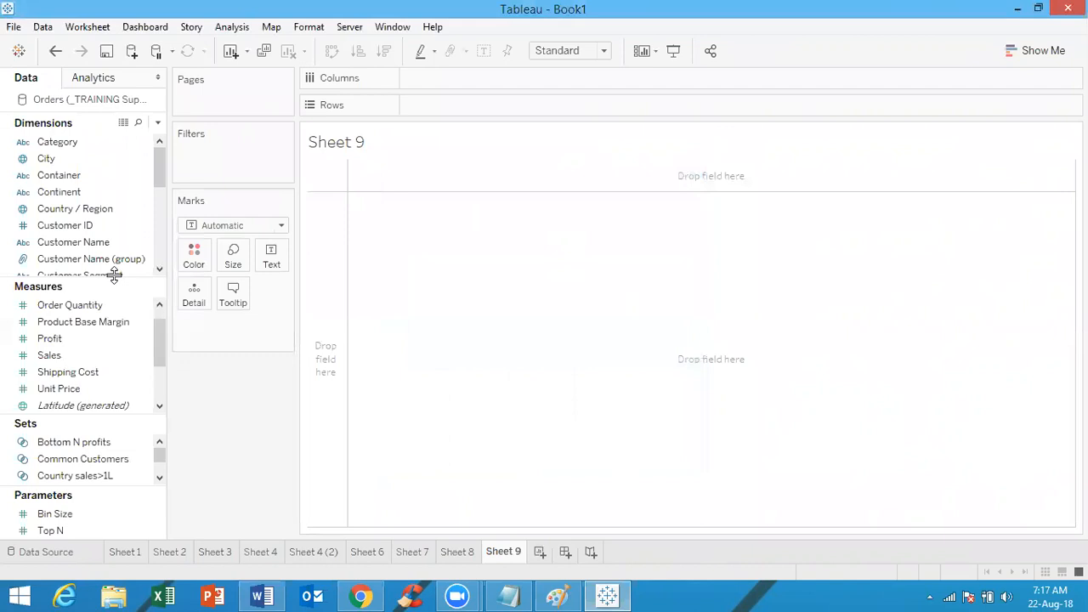
drag(114, 275, 148, 345)
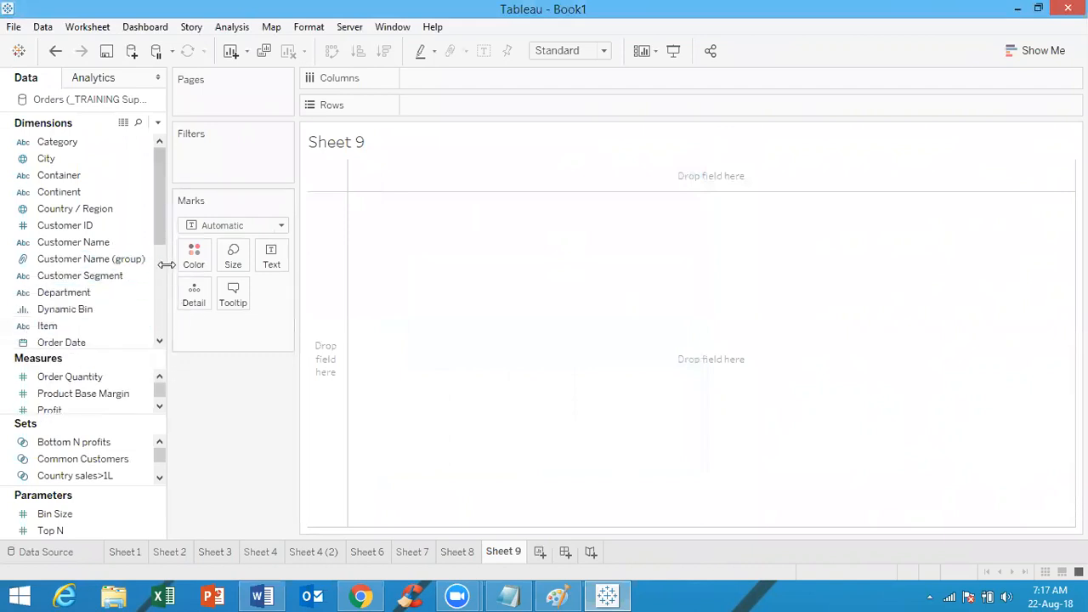
drag(166, 264, 246, 265)
click(134, 260)
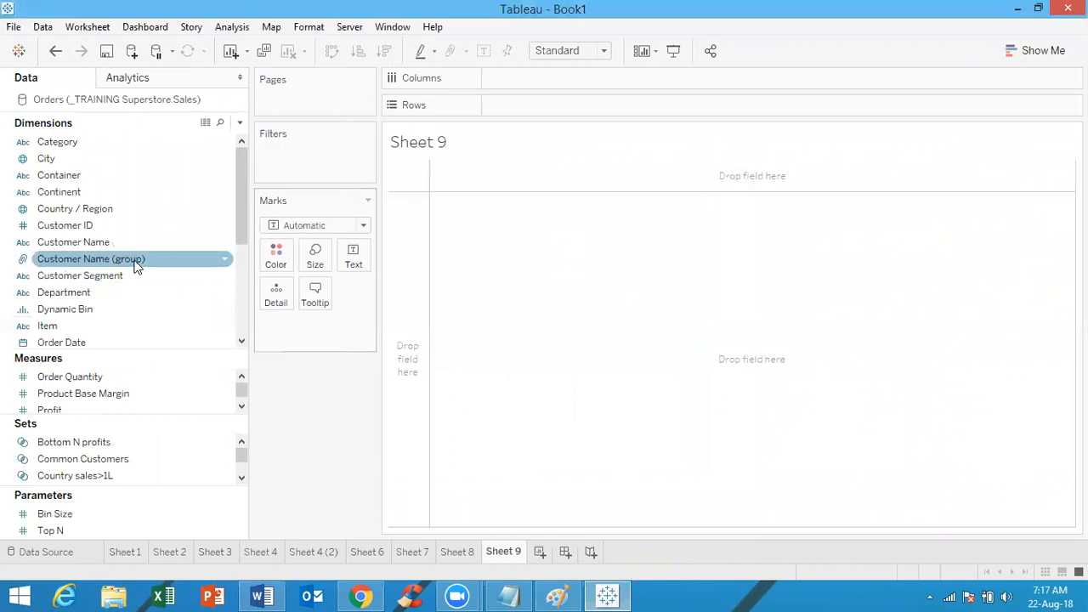
click(121, 243)
click(124, 258)
click(25, 292)
click(23, 264)
drag(139, 255, 567, 105)
click(161, 268)
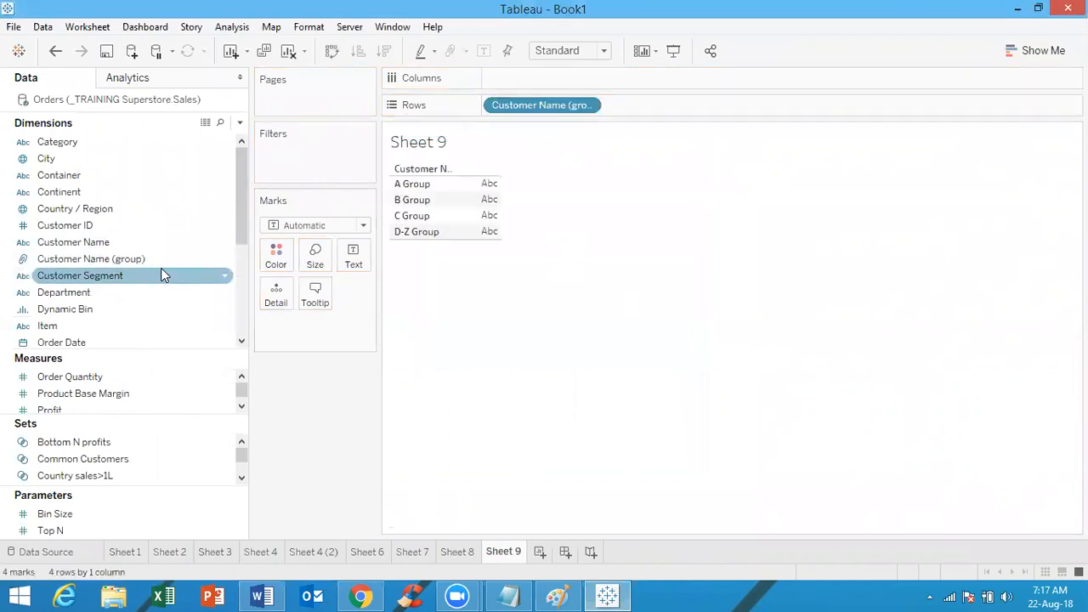
click(142, 246)
drag(142, 246, 712, 109)
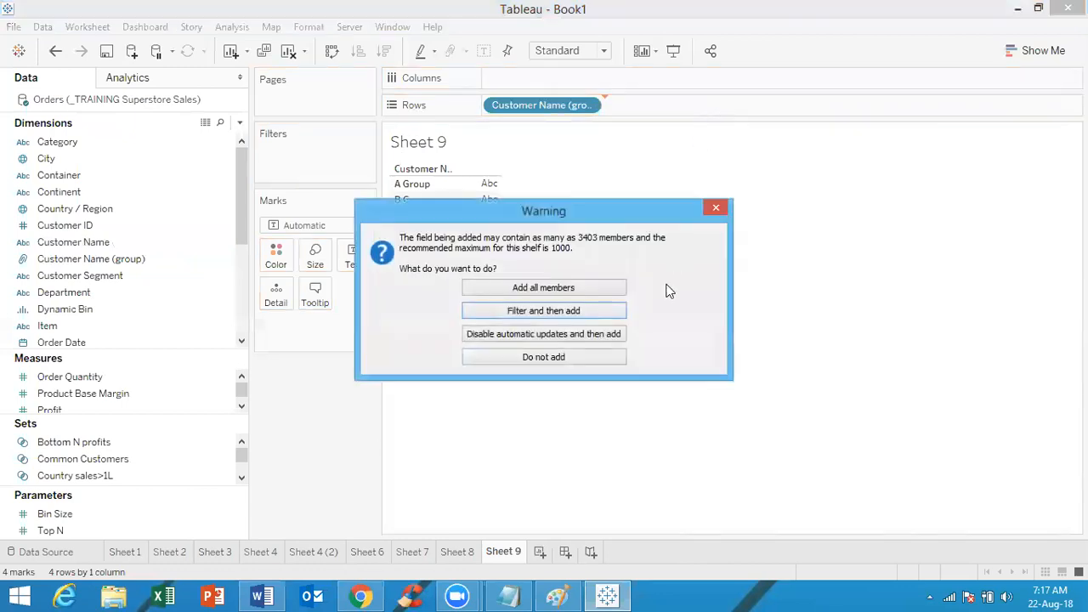
click(583, 290)
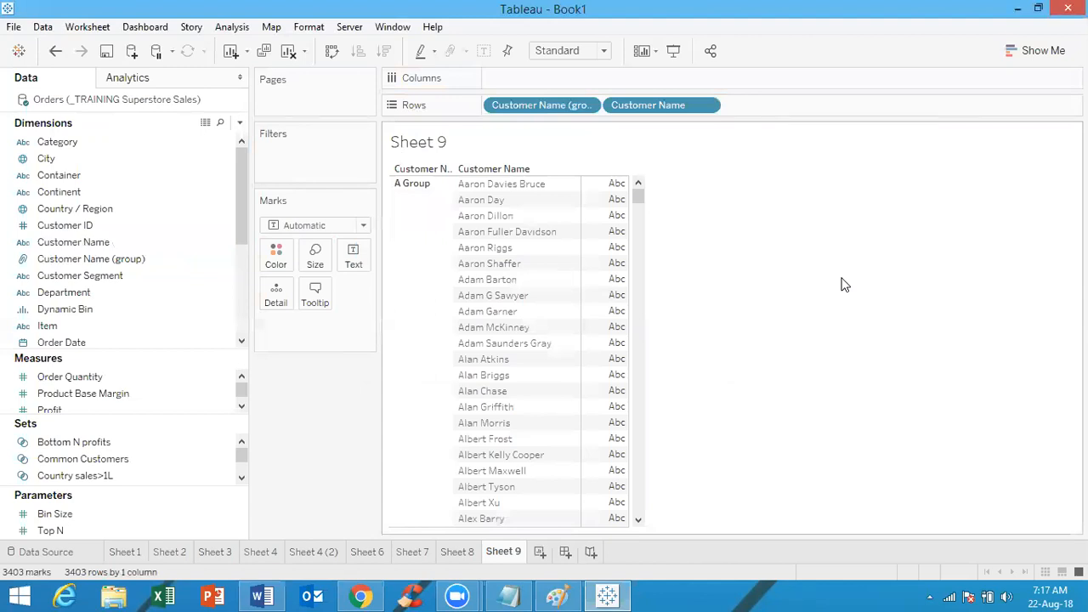
Put SUM(Profit) on Columns and sort customers by profit descending within each group
drag(84, 412, 538, 78)
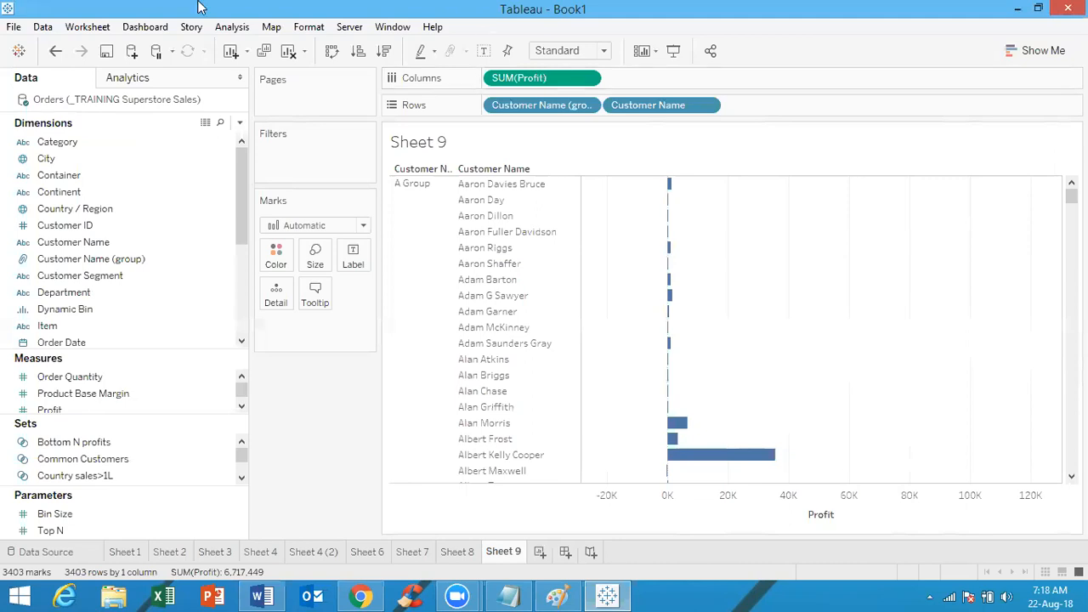
click(385, 52)
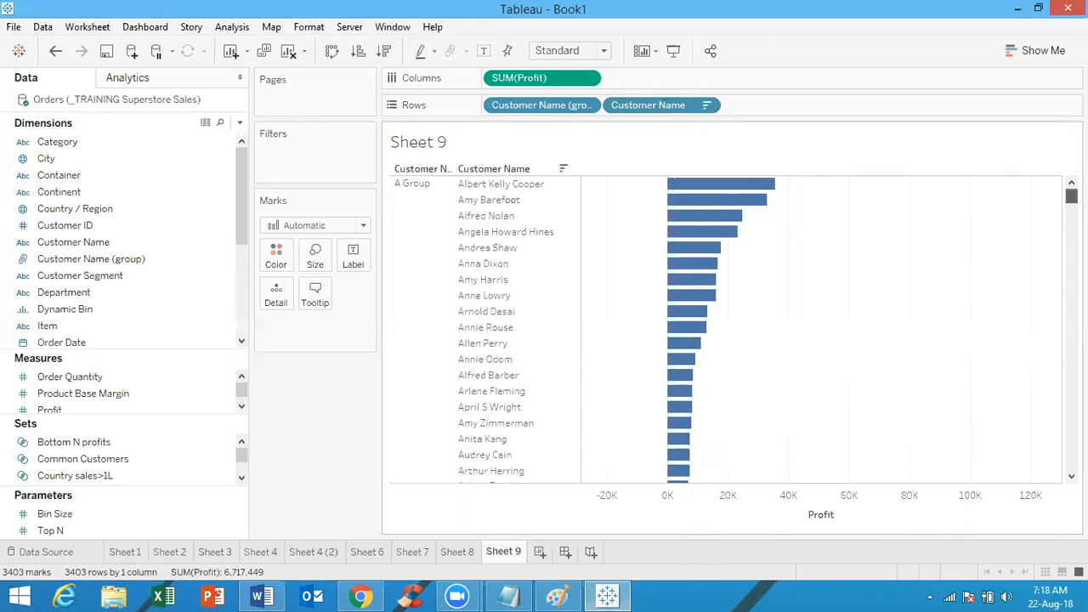
drag(1072, 194, 1037, 387)
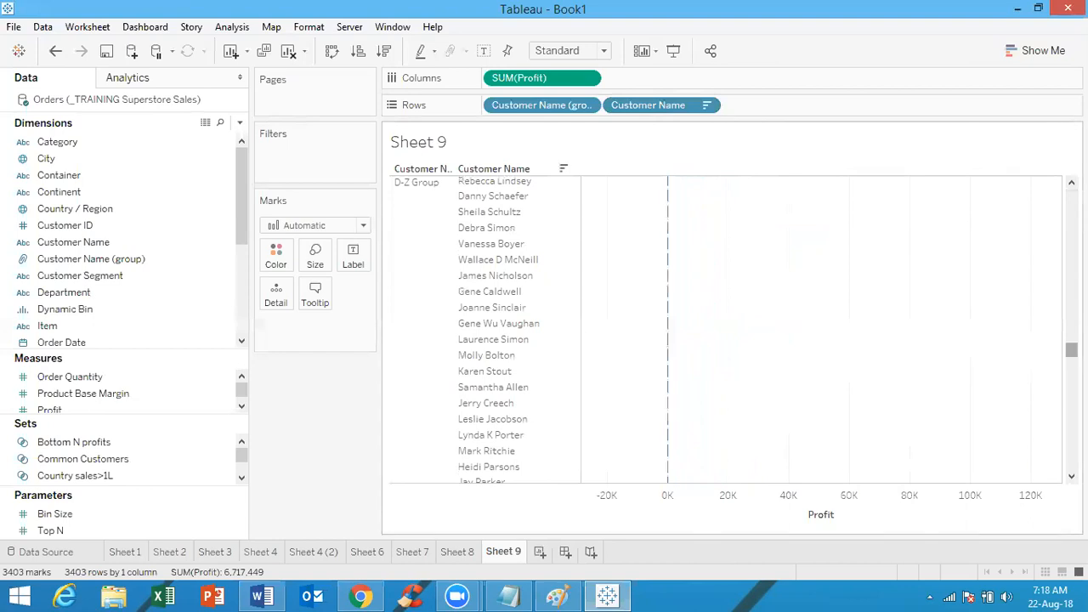
drag(1071, 349, 1071, 195)
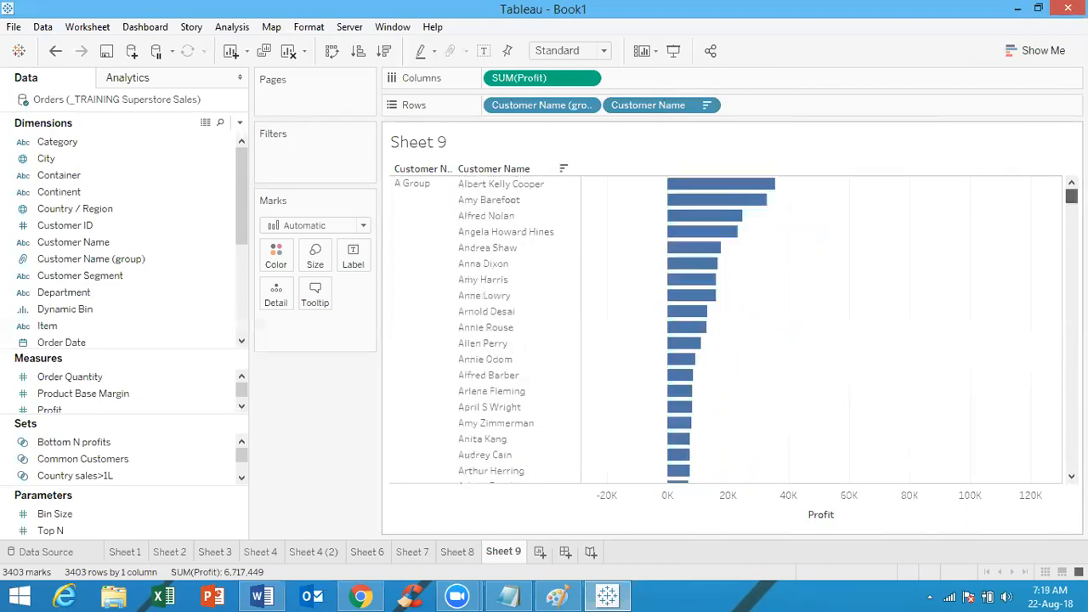
Duplicate Sheet 9 and start a calculated field named 'Dynamic Group-Customers'
right_click(513, 553)
click(558, 388)
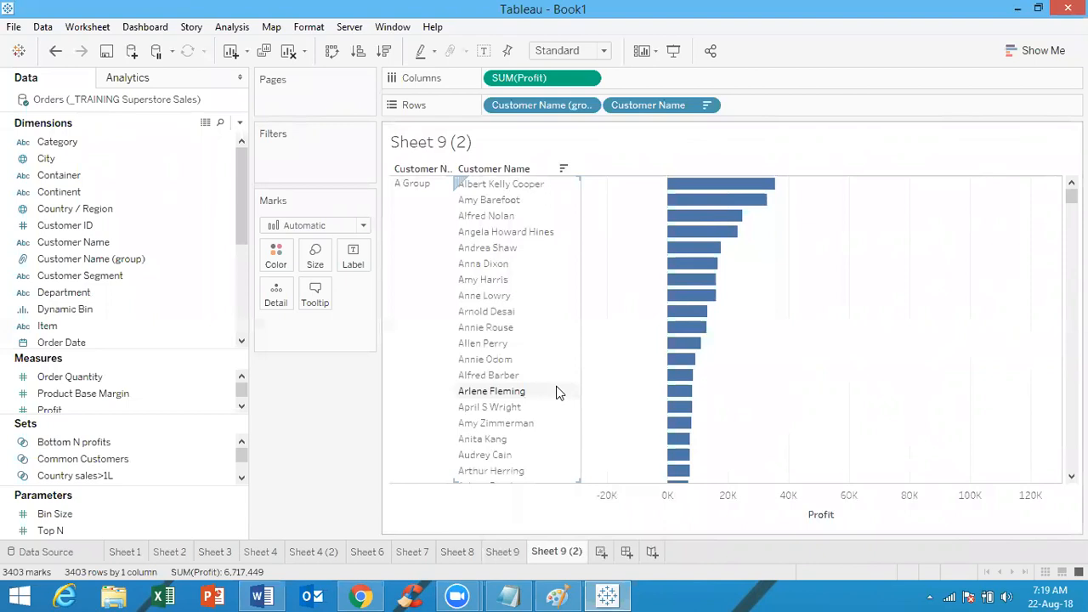
click(241, 125)
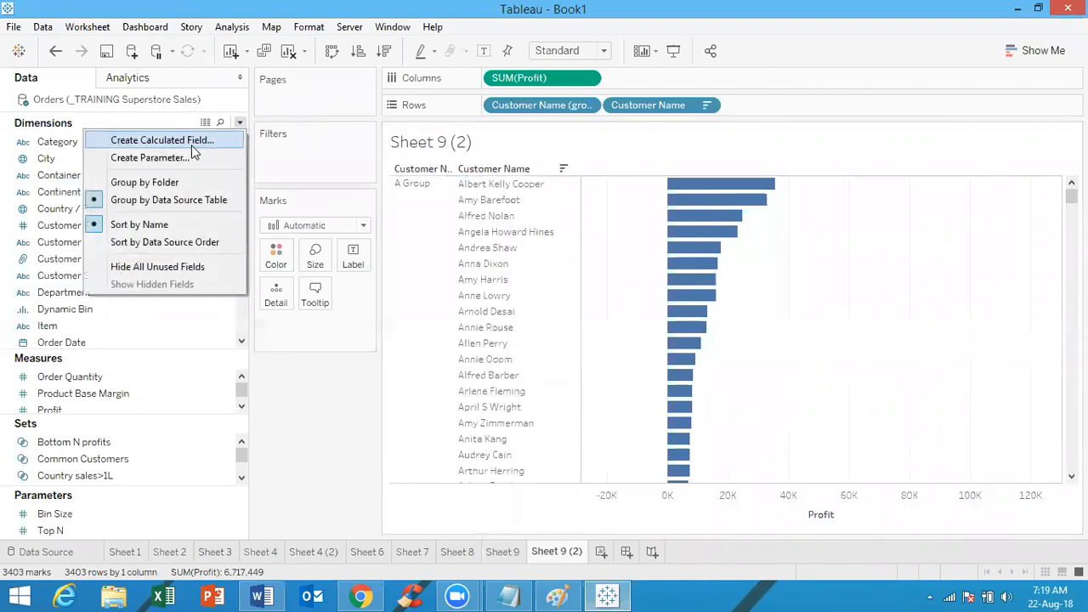
click(190, 145)
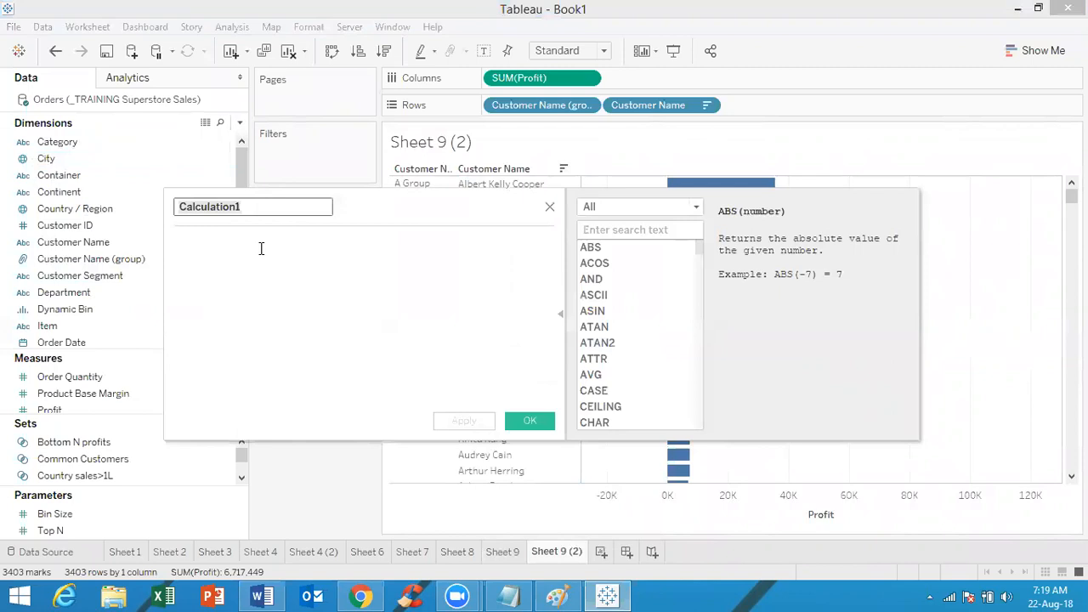
text(Dynamic)
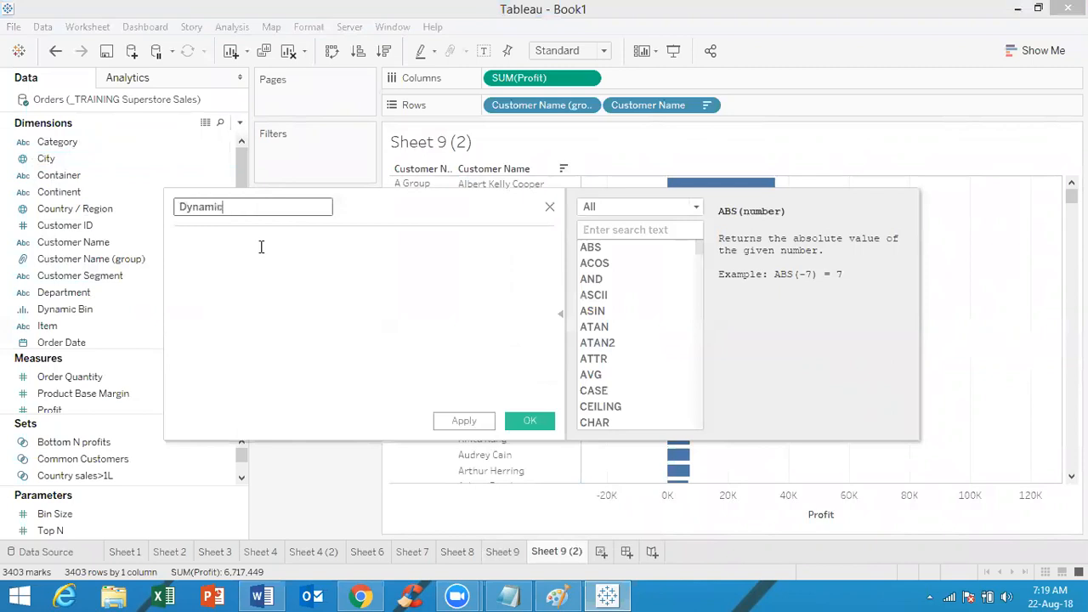
text( Group)
click(241, 252)
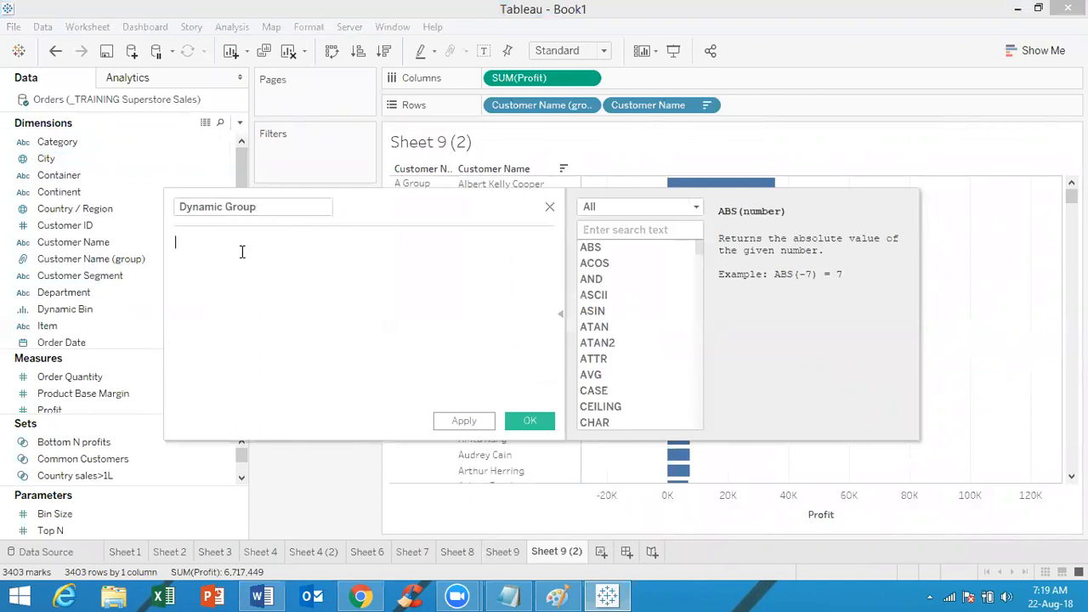
click(276, 205)
text(-Cu)
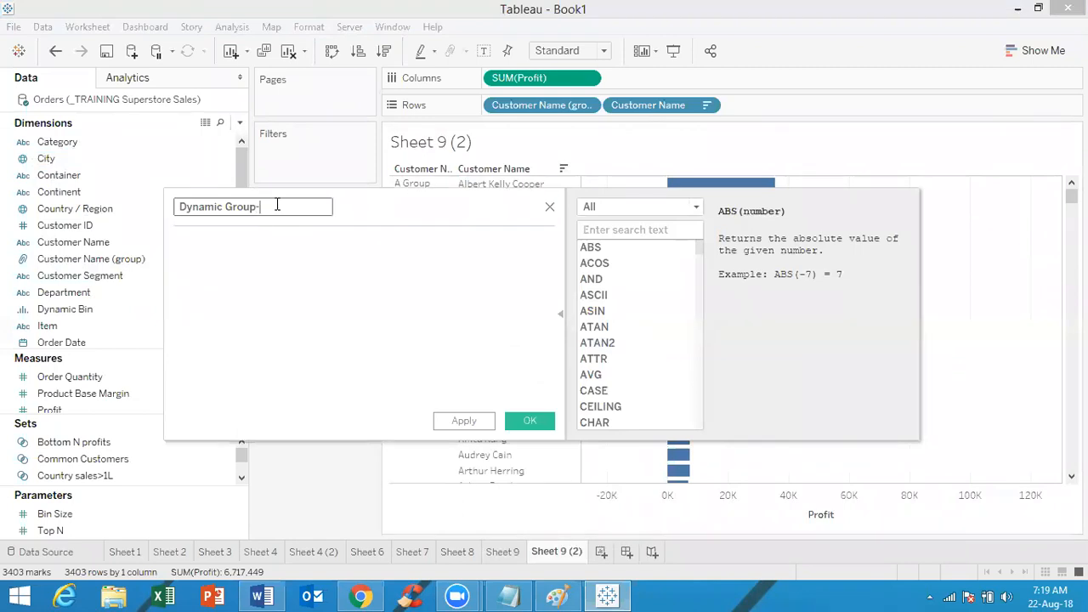
text(tomers)
Write the first condition: IF LEFT([Customer Name],1)='A' then "A-Group"
click(246, 254)
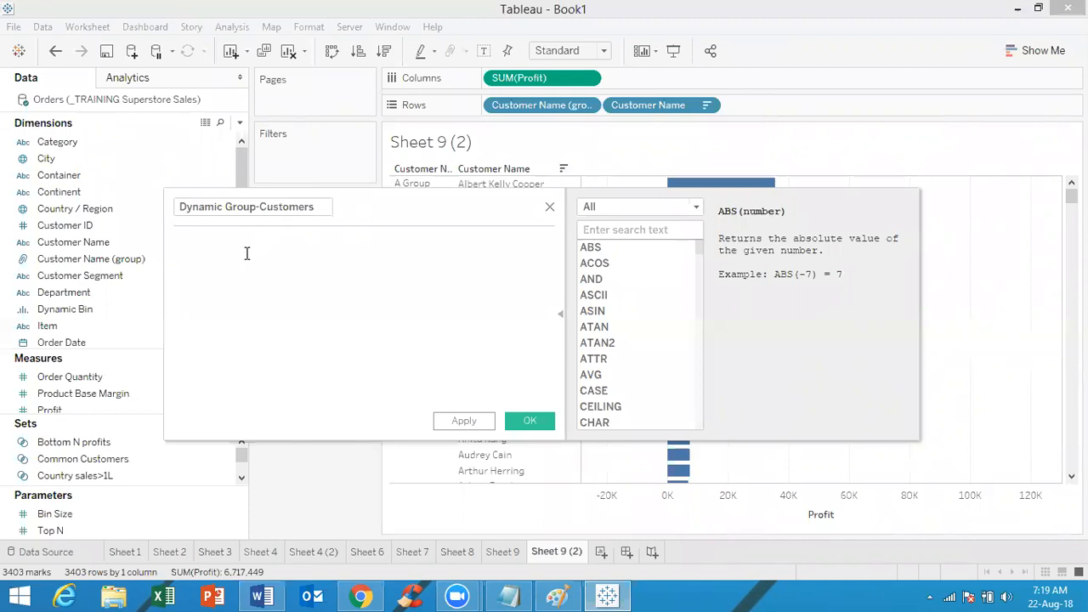
text(if)
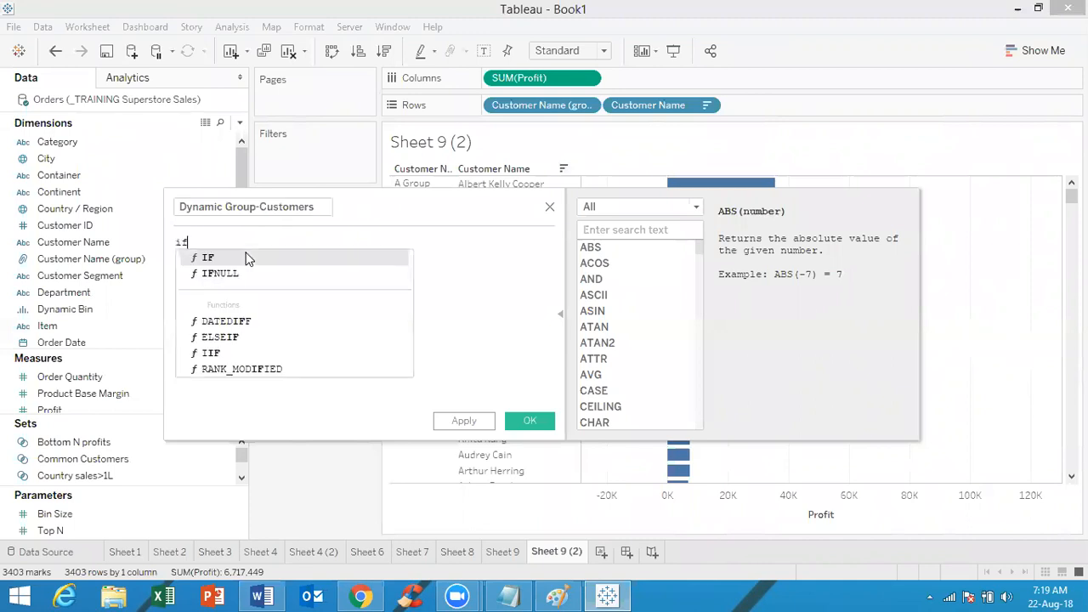
click(247, 259)
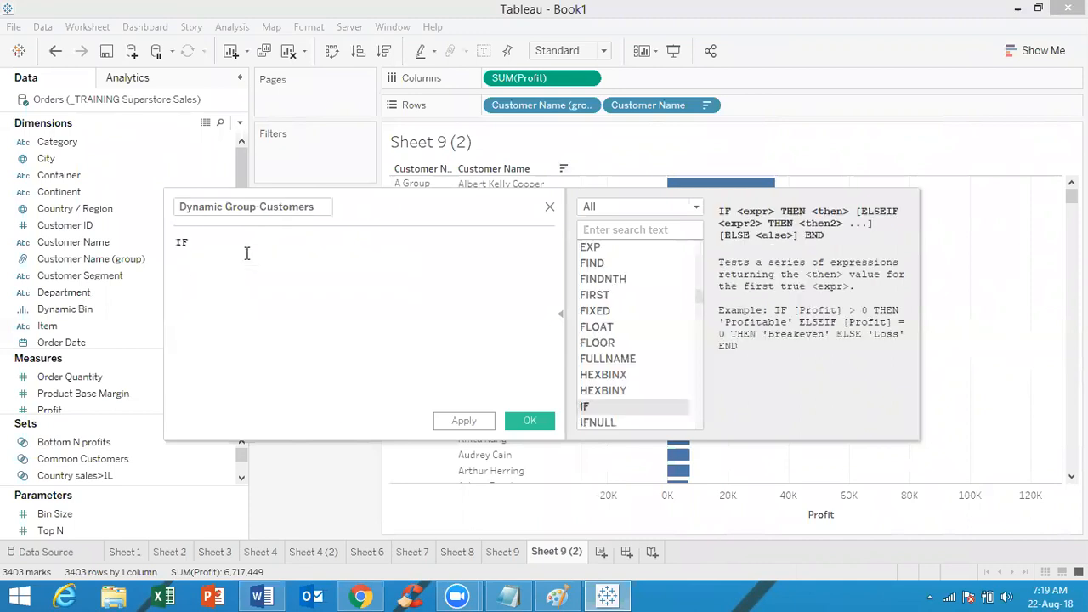
text(left)
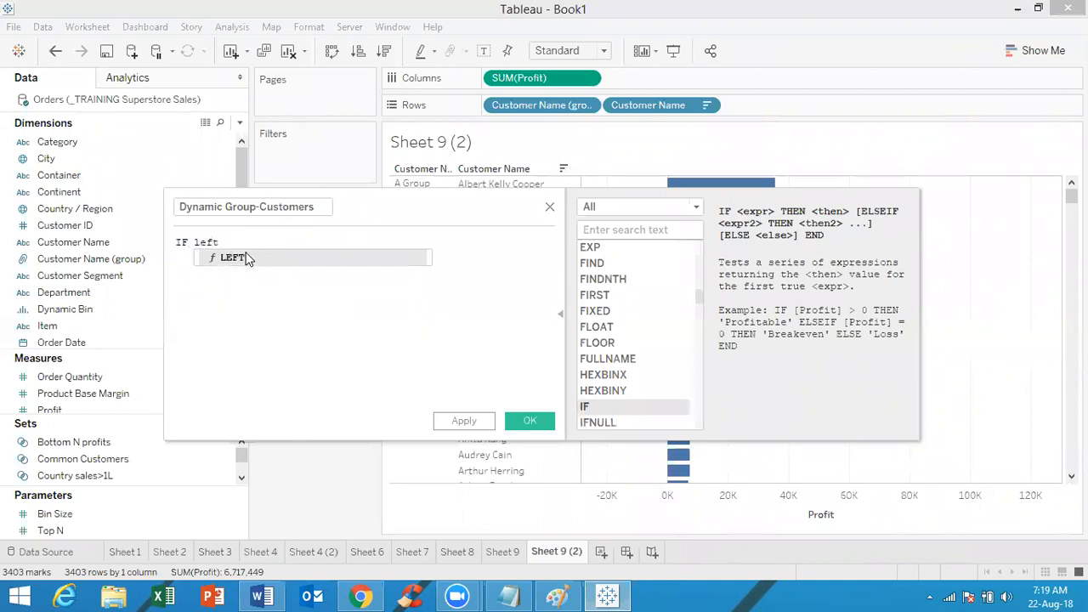
click(248, 258)
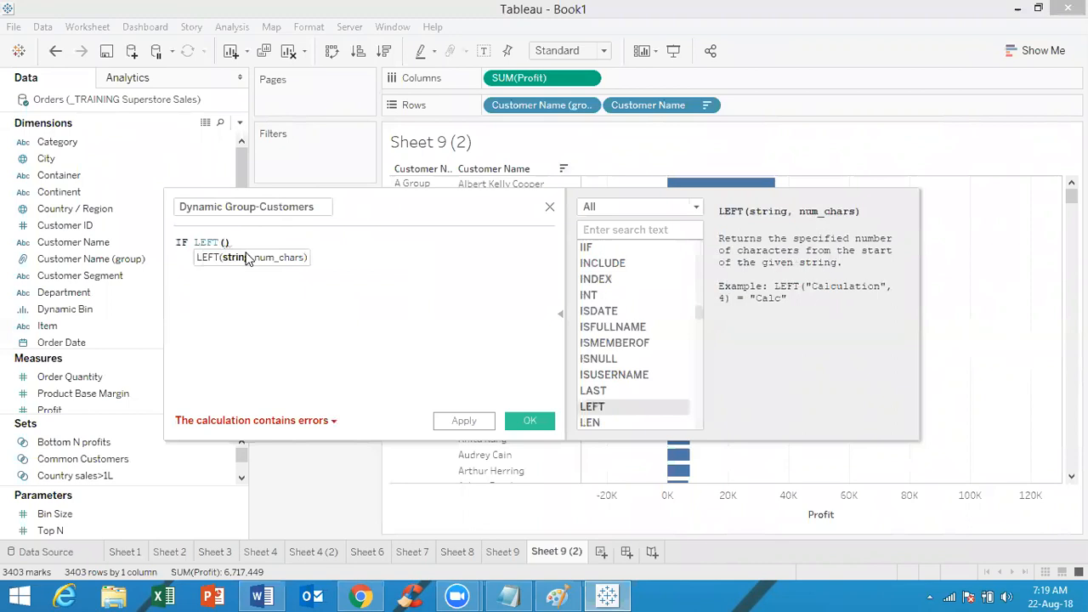
text(customer)
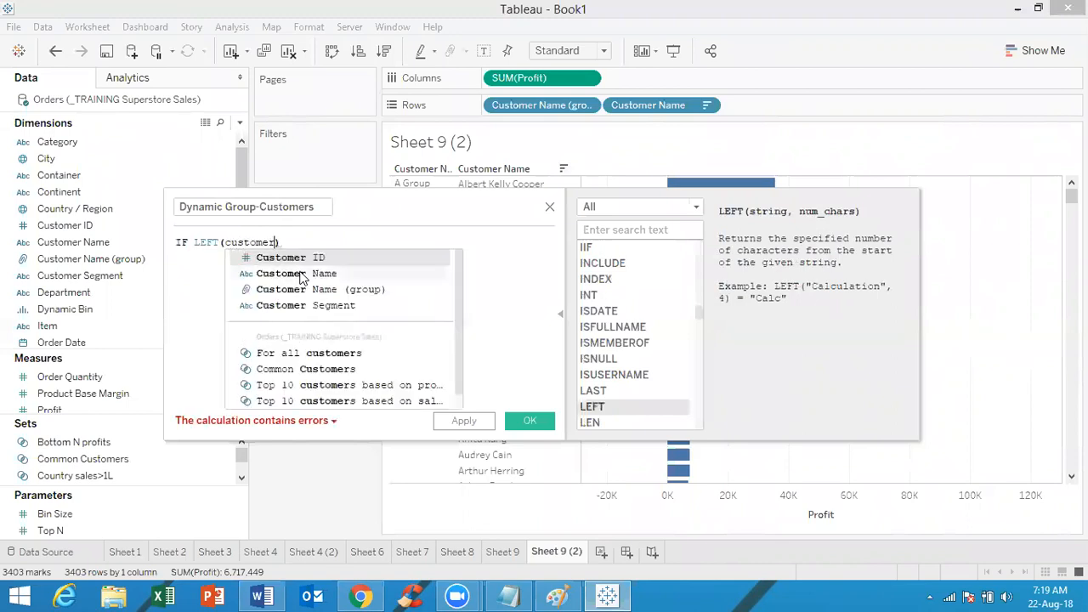
click(299, 275)
text(,)
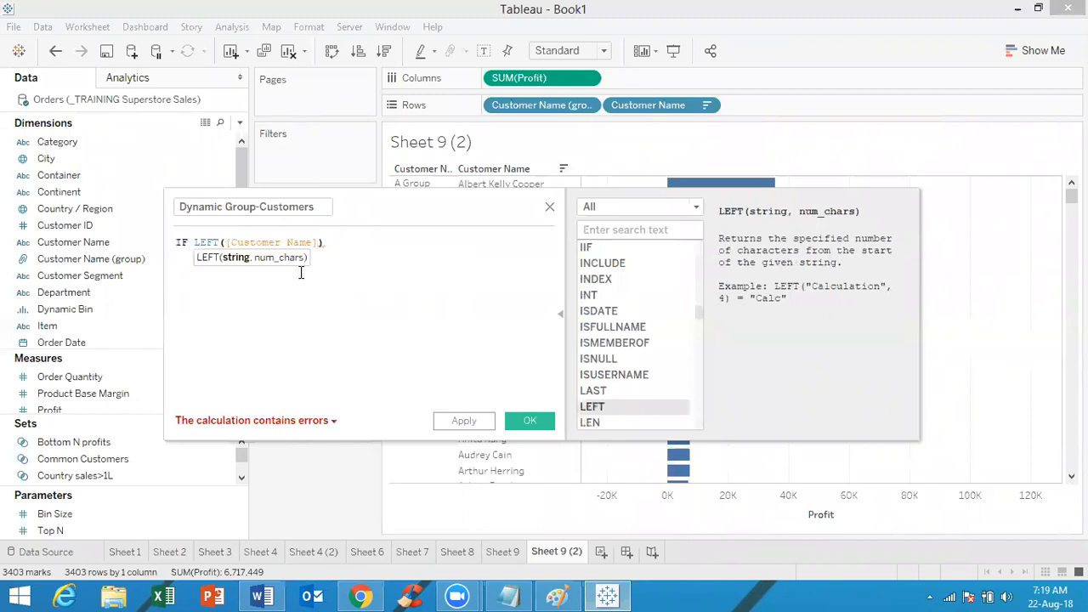
text(1)
key(Right)
text(='A')
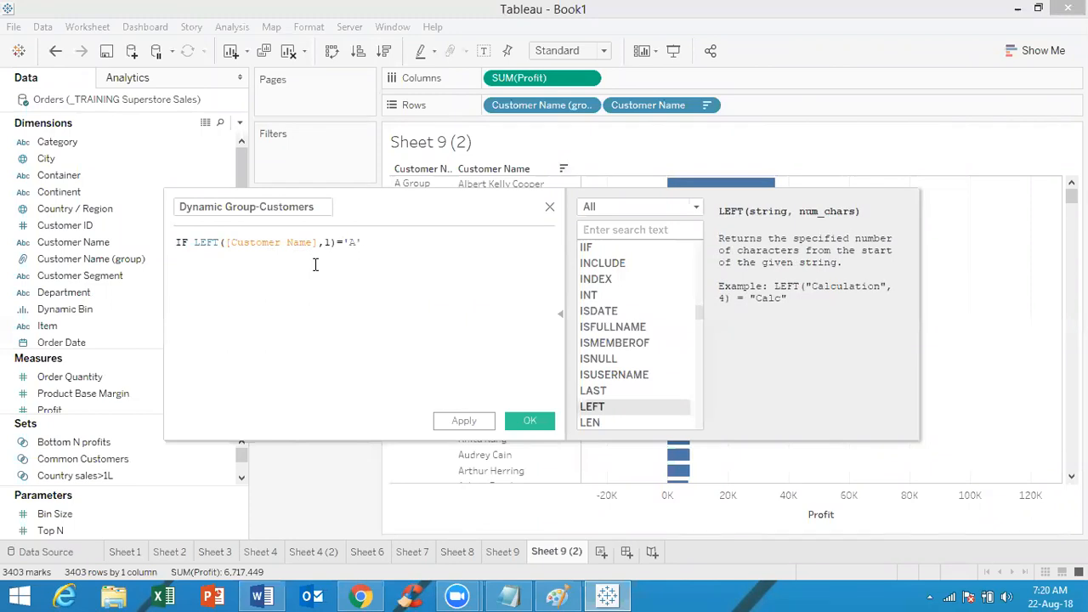
text( then)
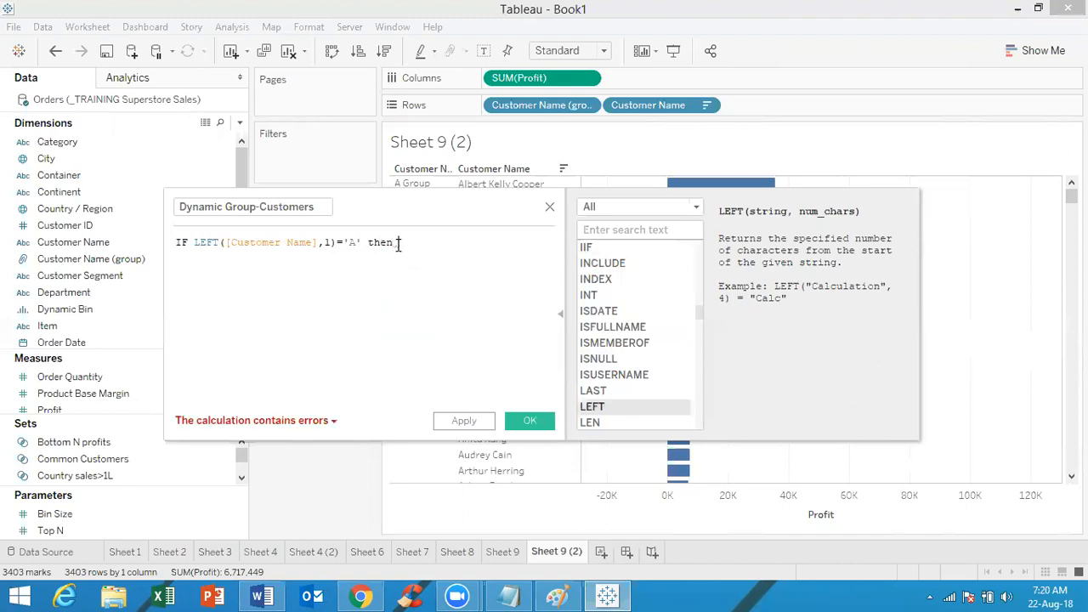
text( 'A-Gro)
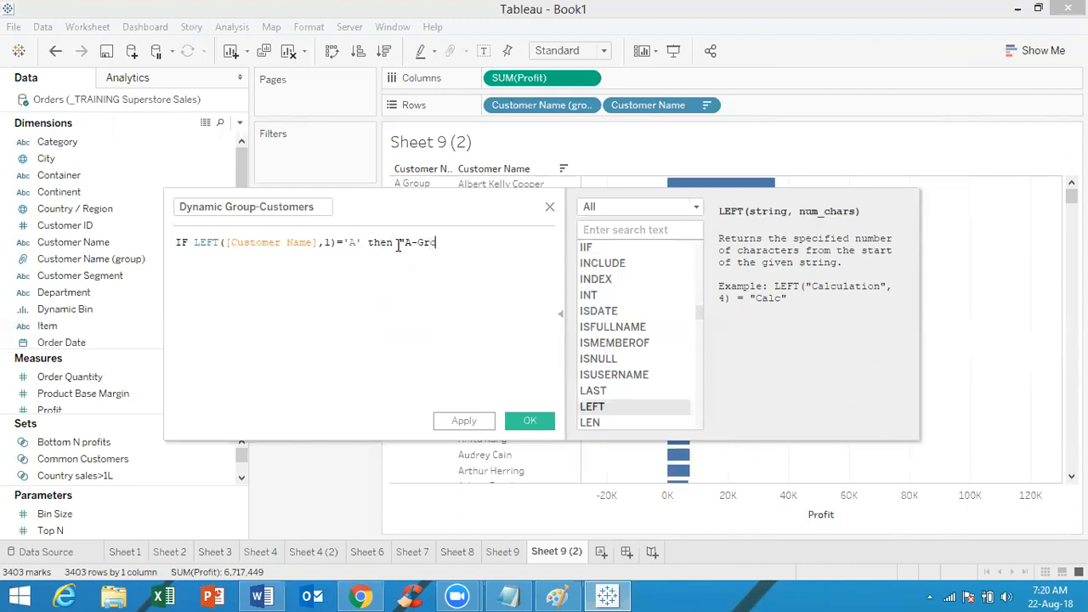
text(up")
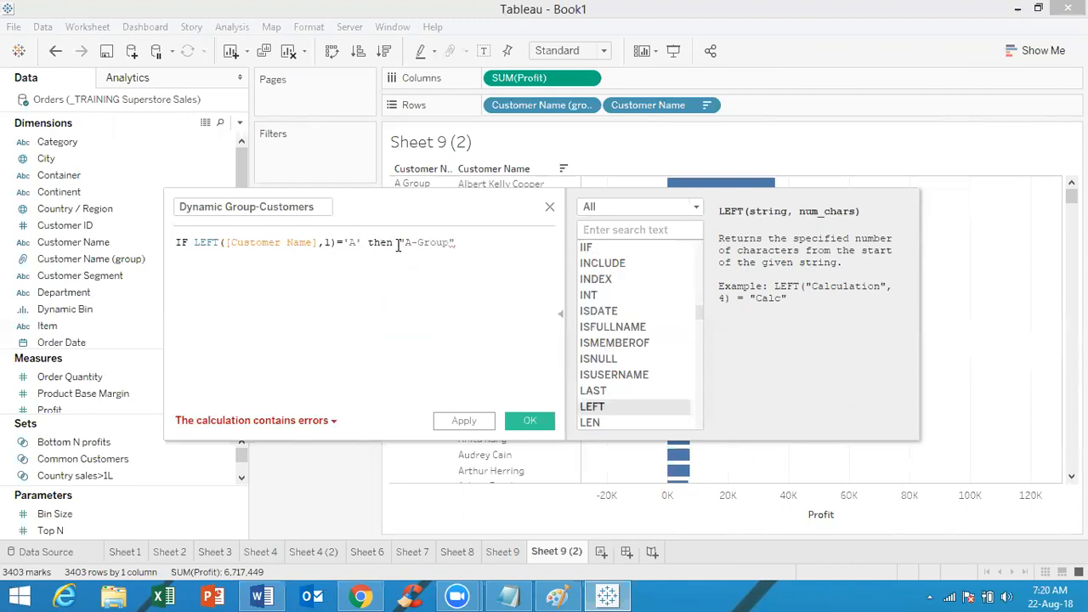
Start a second formula line with the ELSEIF keyword
key(Return)
key(BackSpace)
key(End)
key(Return)
text(ELSE)
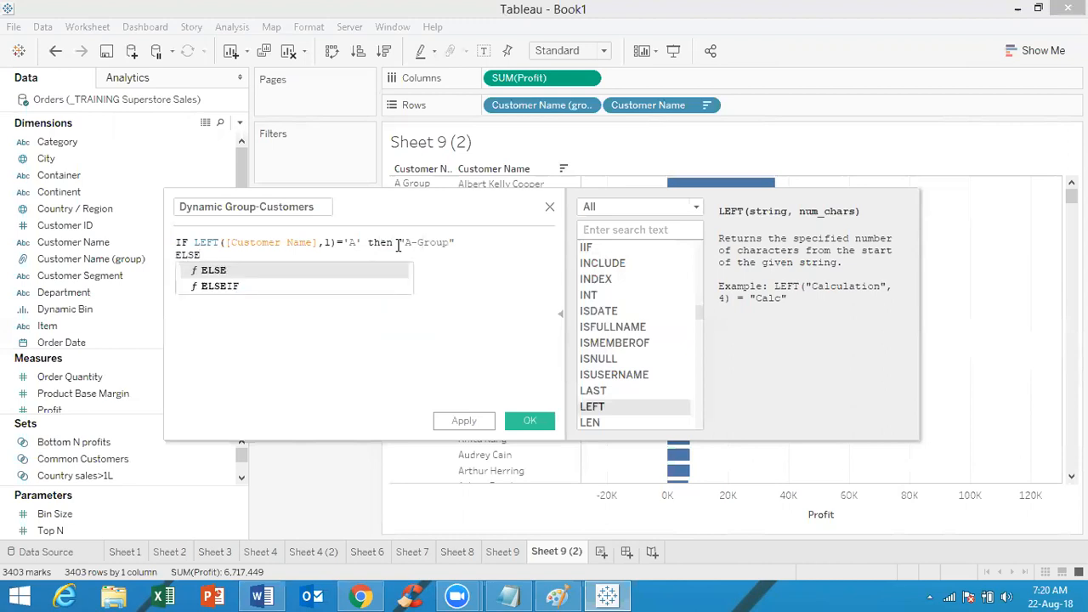
click(268, 286)
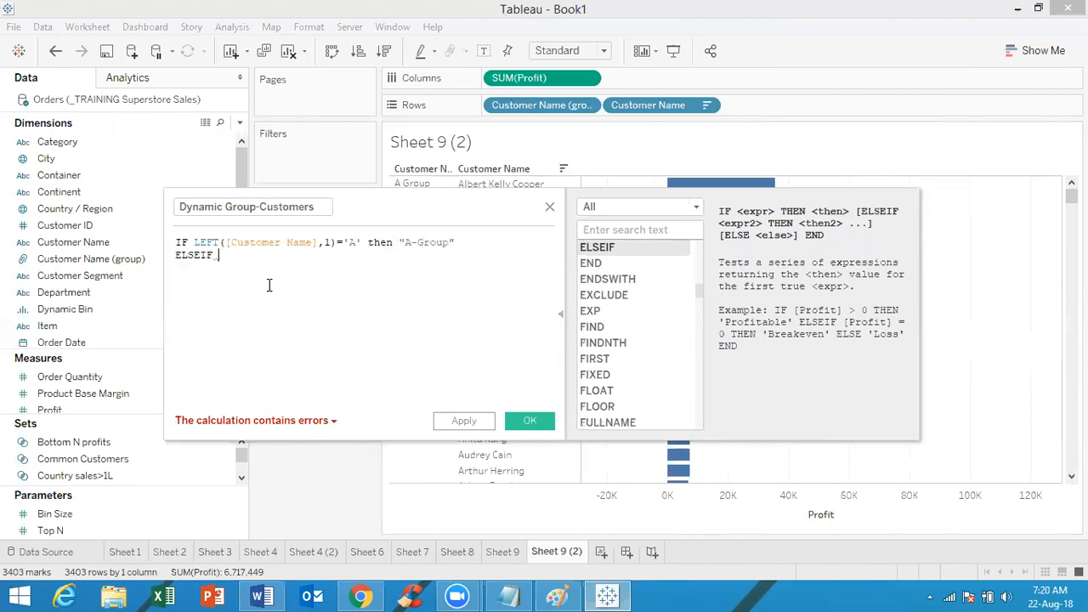
click(201, 255)
click(226, 255)
click(205, 255)
key(BackSpace)
key(BackSpace)
click(203, 255)
key(BackSpace)
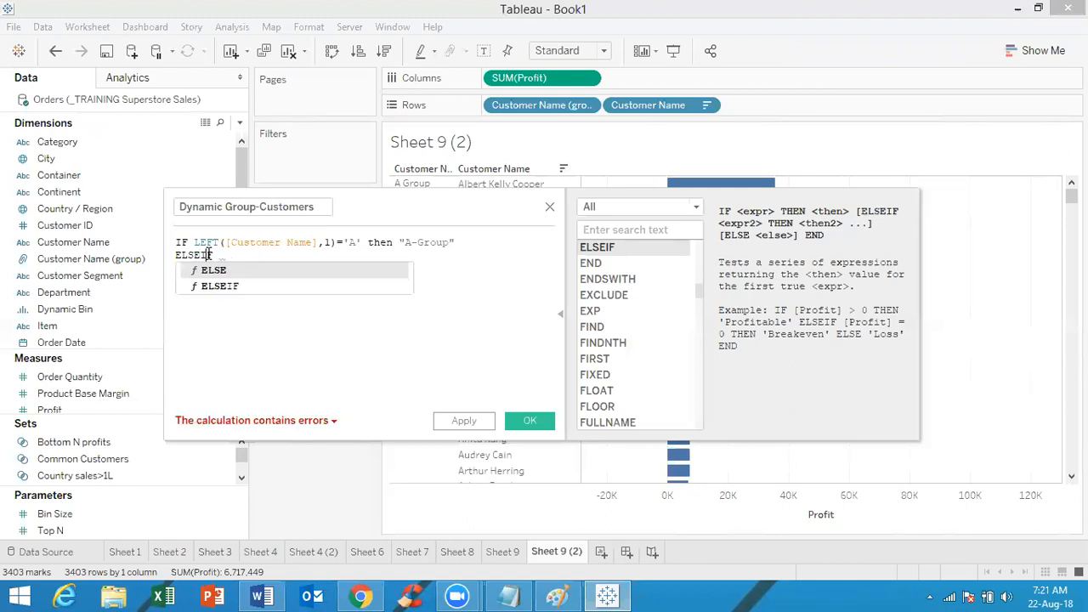
key(Escape)
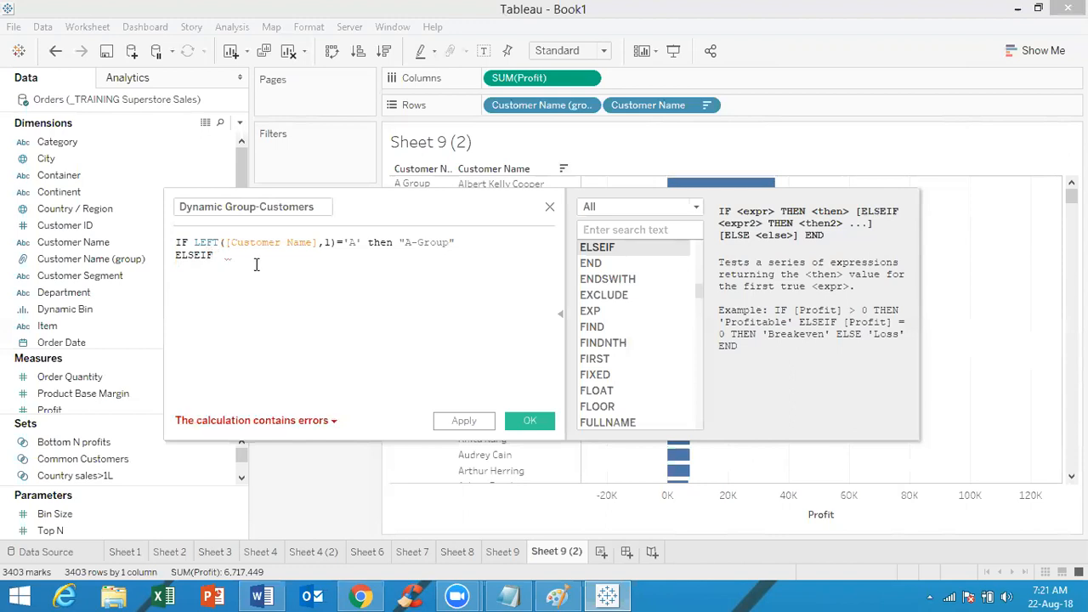
Paste the A condition after ELSEIF and change it to test 'B', returning "B-Group"
click(194, 242)
shift+click(509, 244)
key(ctrl+c)
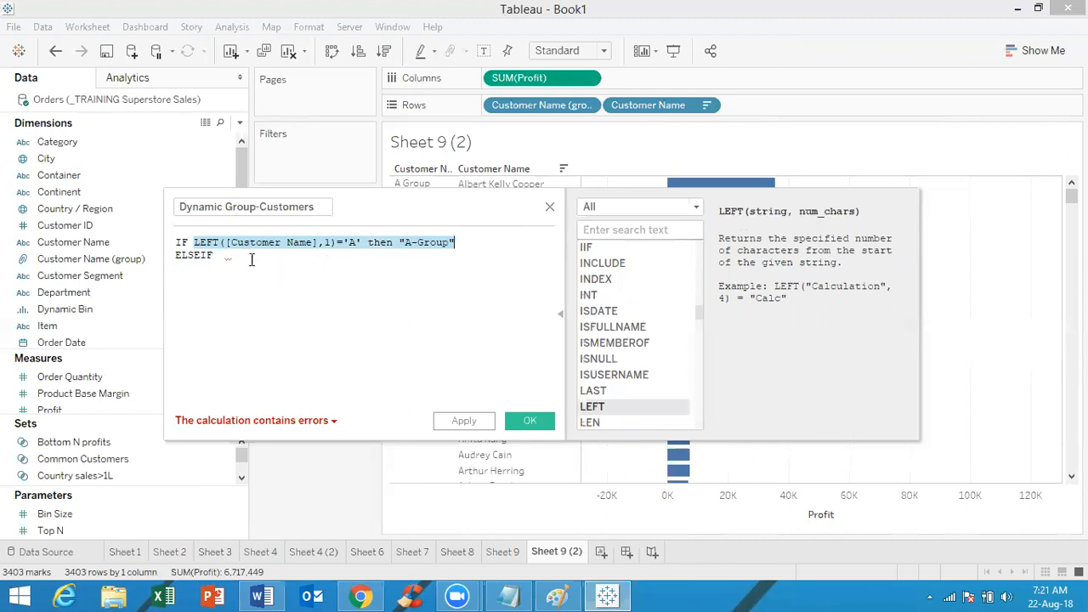
click(221, 255)
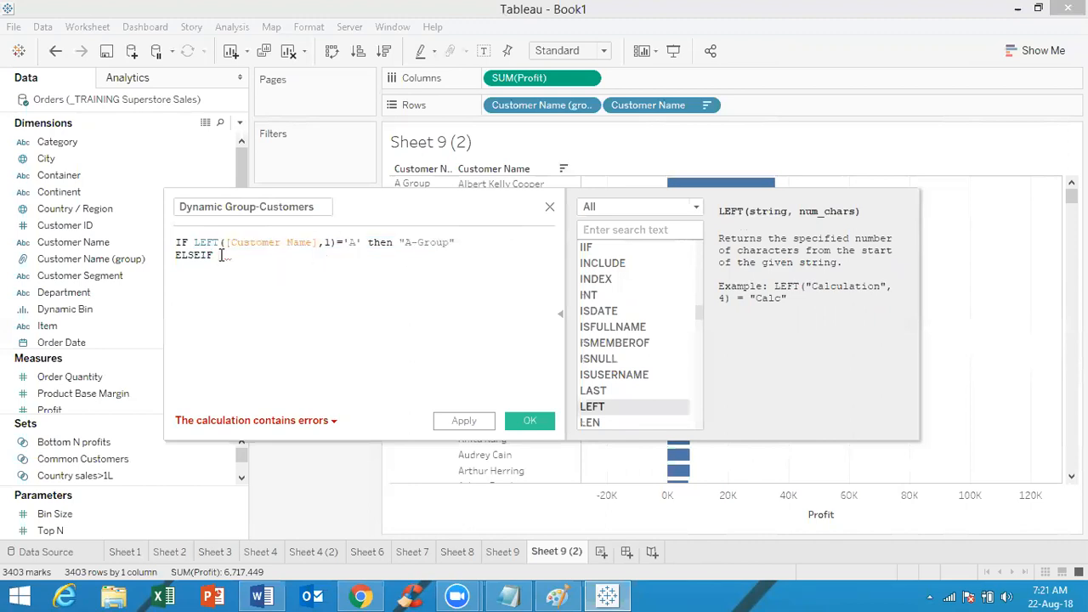
key(ctrl+v)
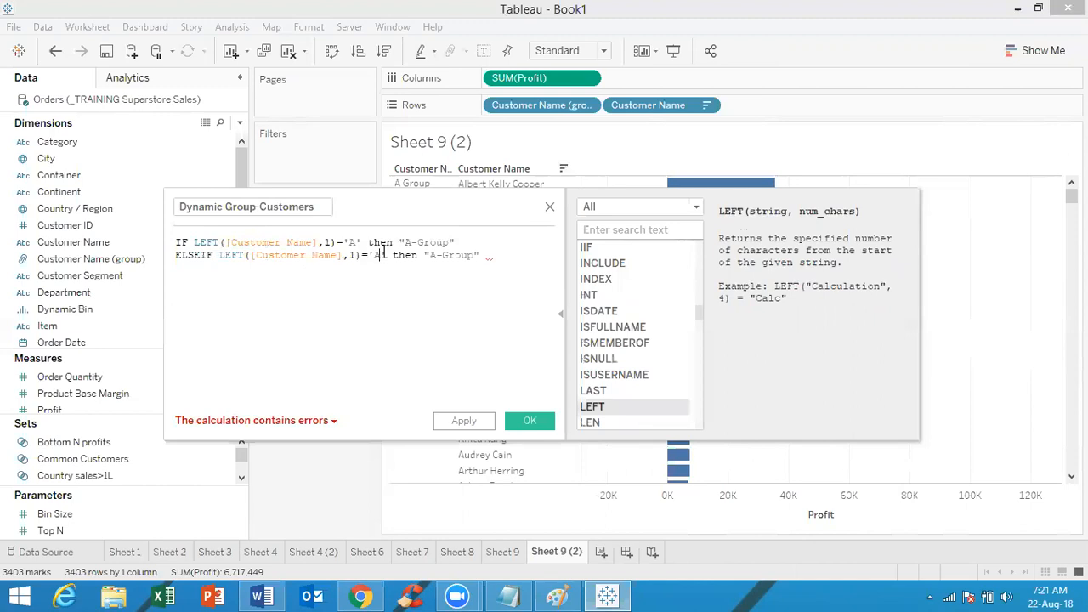
double_click(378, 255)
text(B)
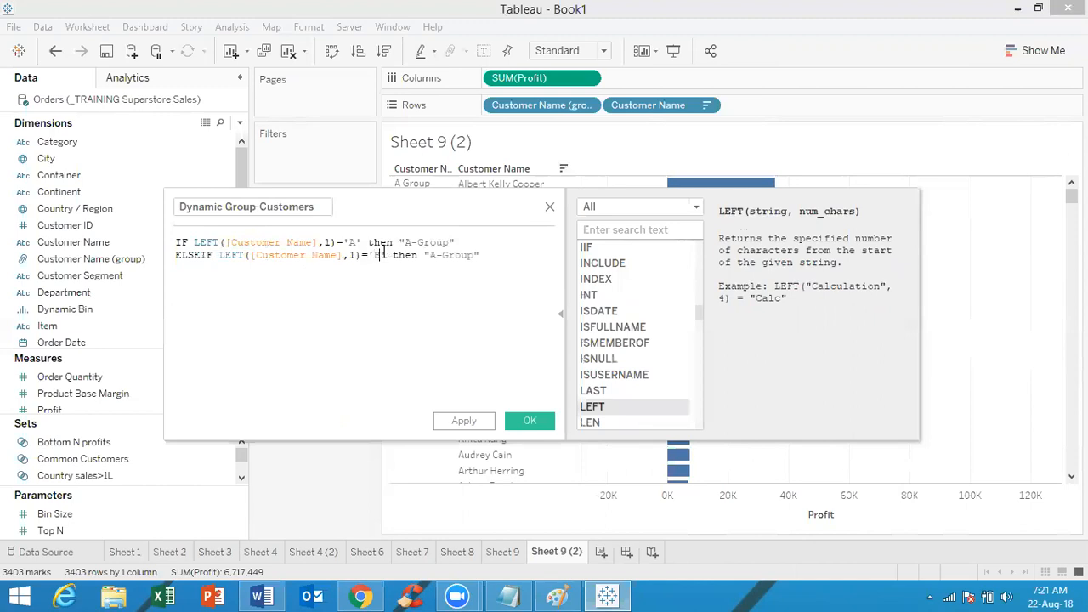
double_click(433, 255)
text(B)
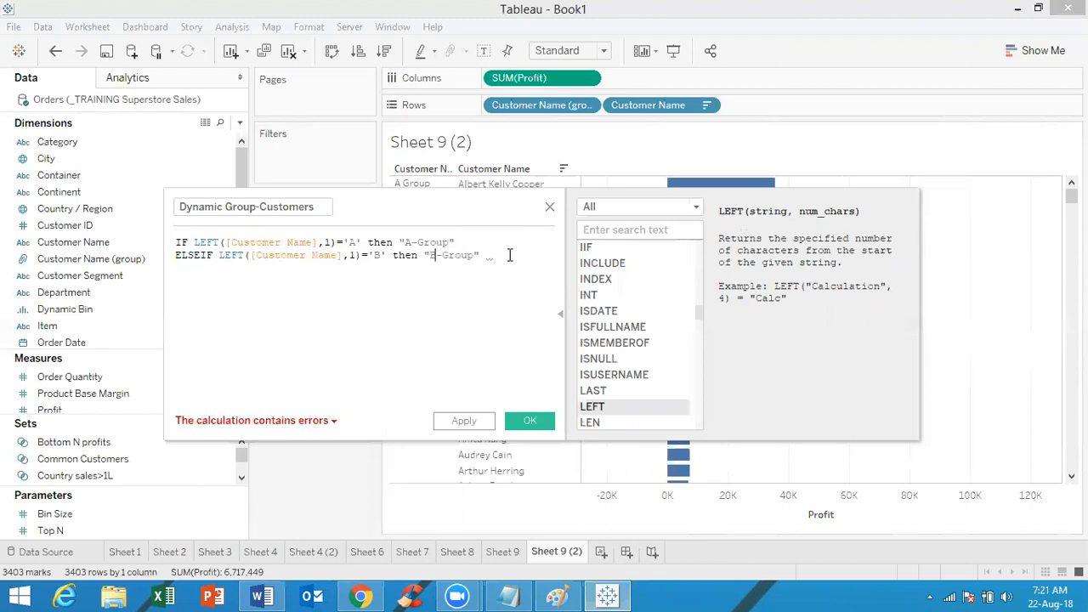
Add a third line testing 'C' that returns "C-Group"
click(509, 255)
key(ctrl+shift+Left)
key(ctrl+shift+Left)
key(ctrl+shift+Left)
key(ctrl+shift+Left)
key(ctrl+shift+Left)
key(ctrl+shift+Left)
key(ctrl+shift+Left)
key(ctrl+shift+Left)
key(ctrl+shift+Left)
key(ctrl+shift+Left)
key(ctrl+shift+Left)
key(ctrl+shift+Left)
key(ctrl+c)
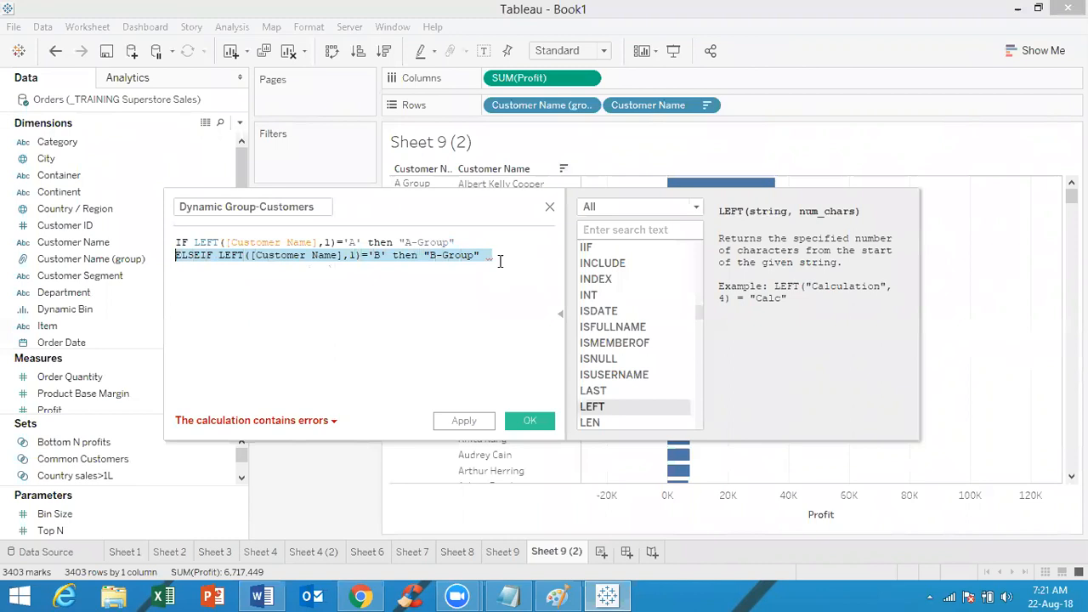
click(501, 260)
key(Return)
key(ctrl+v)
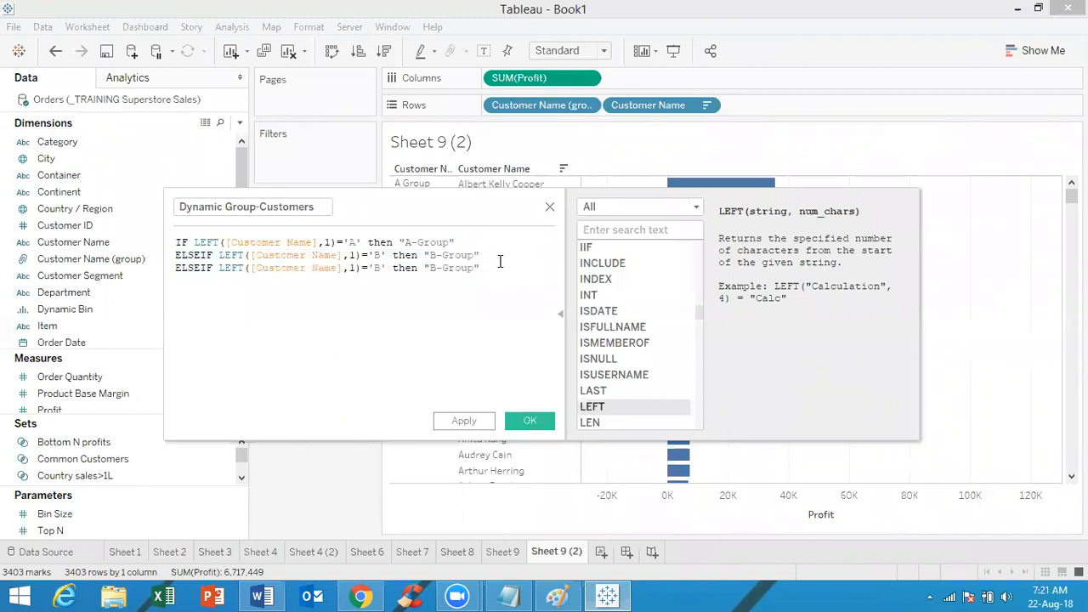
double_click(377, 267)
text(C)
double_click(433, 267)
text(C)
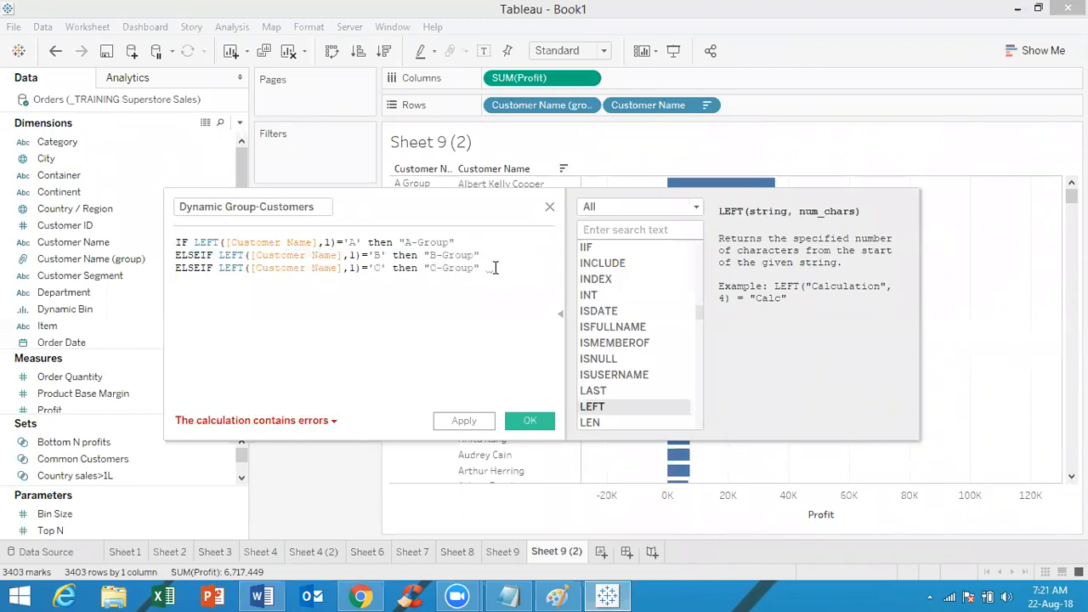
Finish the formula with ELSE "Other" and END, then save the calculated field
key(Return)
text(EL)
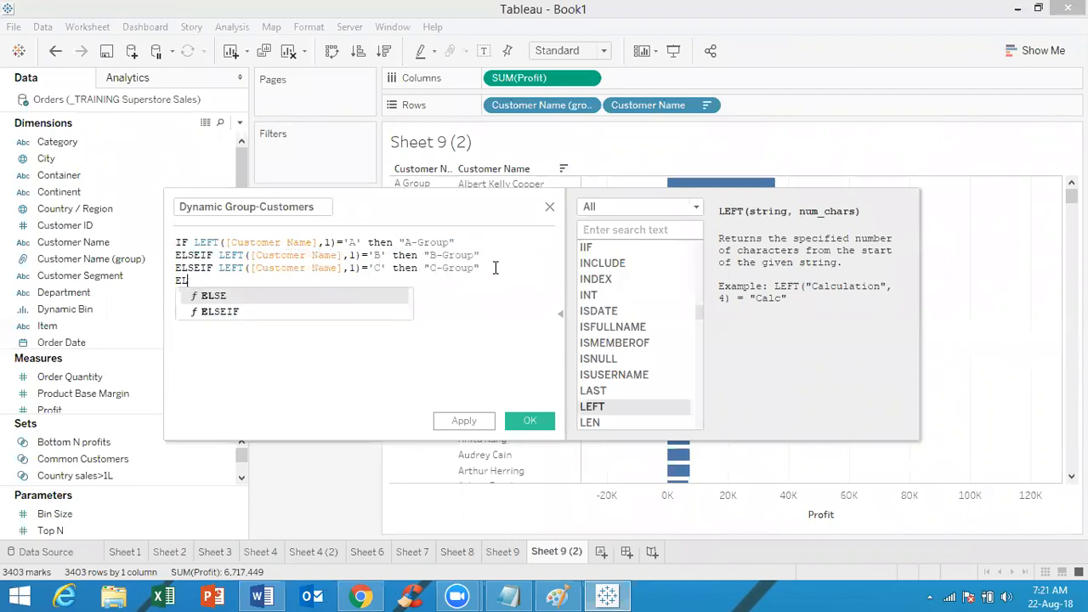
text(SE "O)
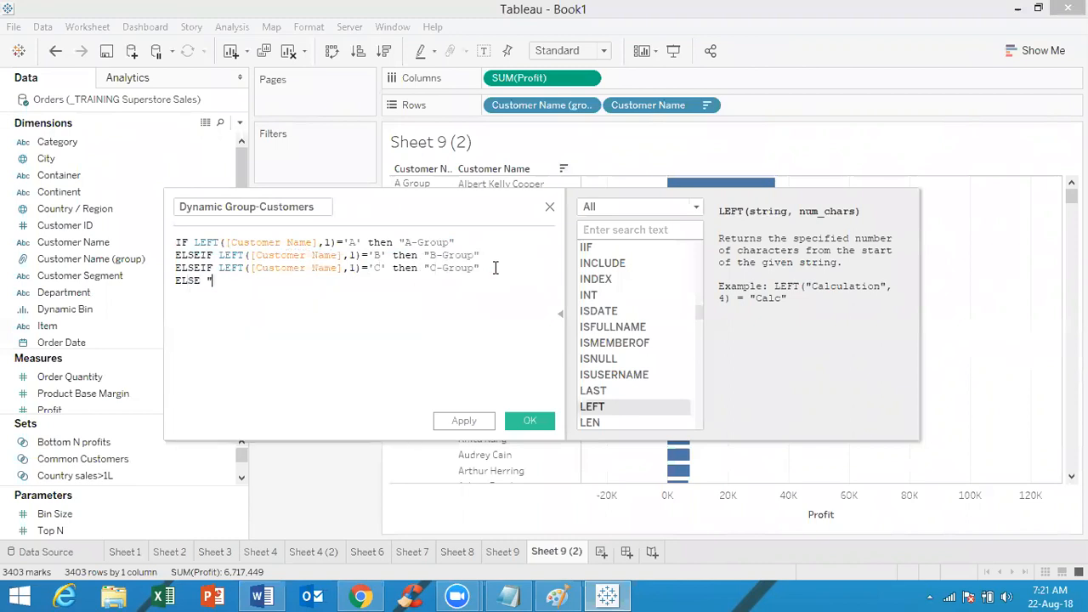
text(ther")
key(Return)
text(END)
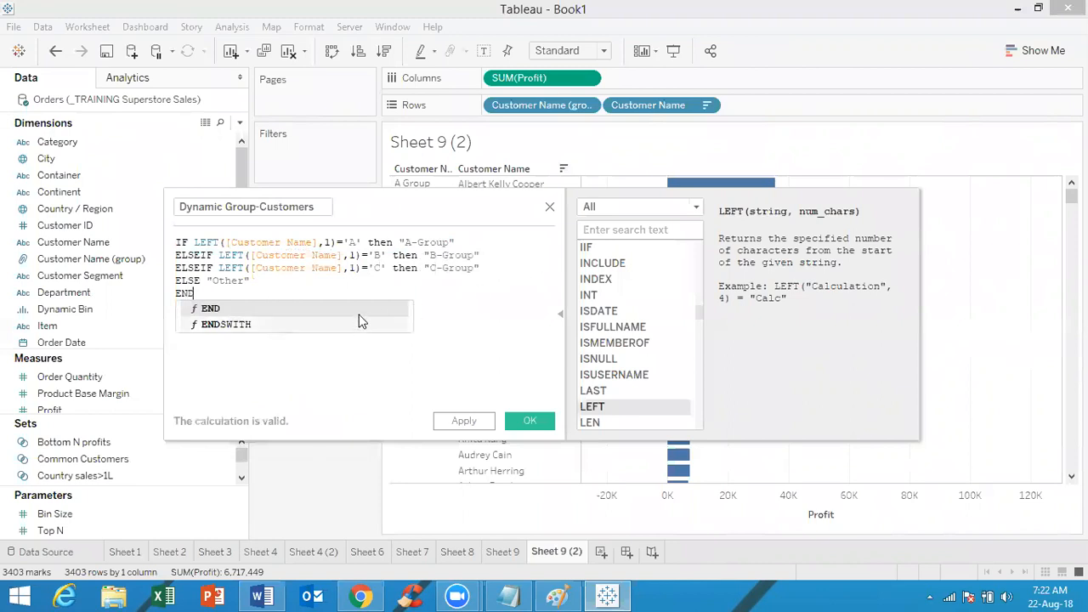
click(359, 308)
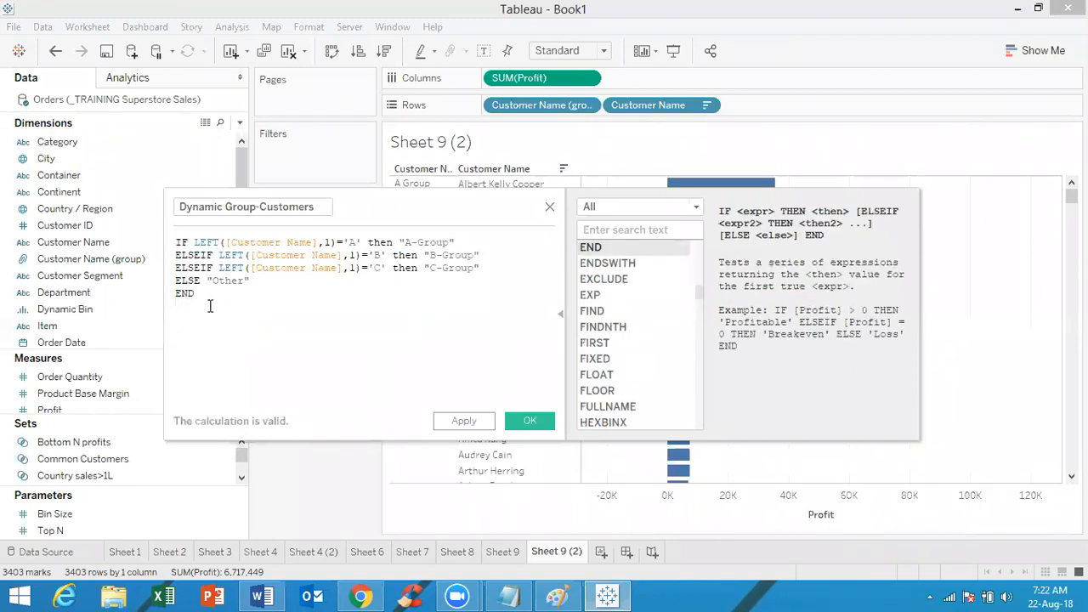
click(532, 422)
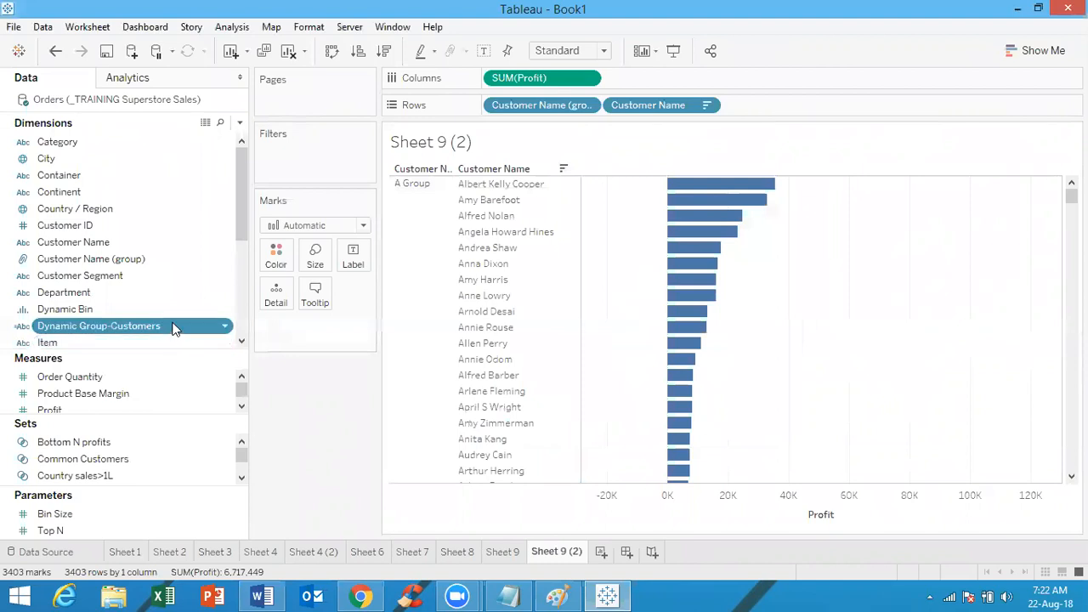
Replace Customer Name (group) on Rows with Dynamic Group-Customers and scroll through the bars
drag(173, 329, 541, 98)
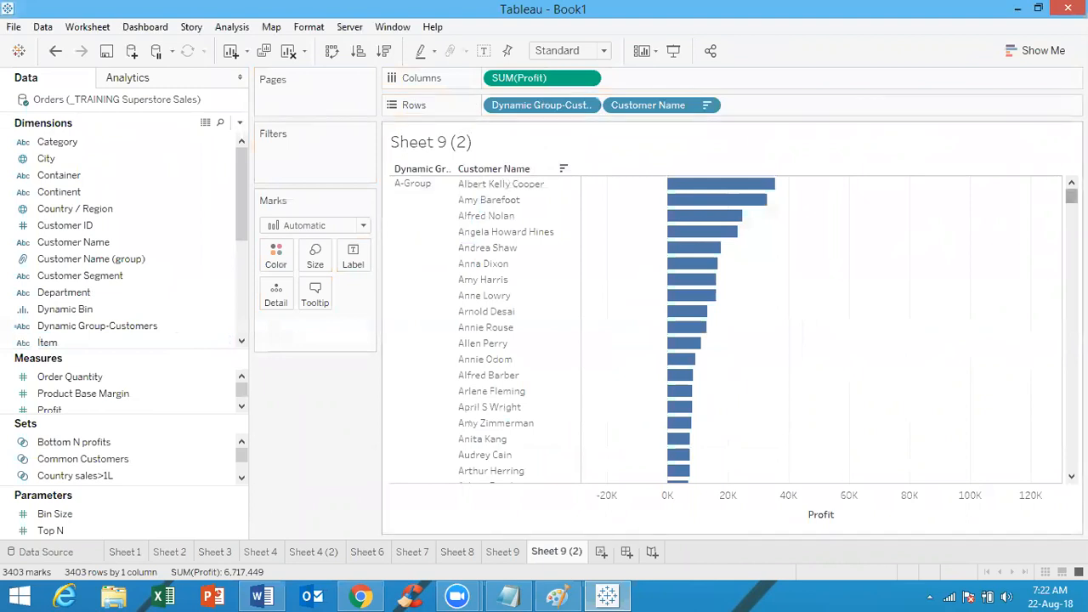
scroll(731, 332, down, 20)
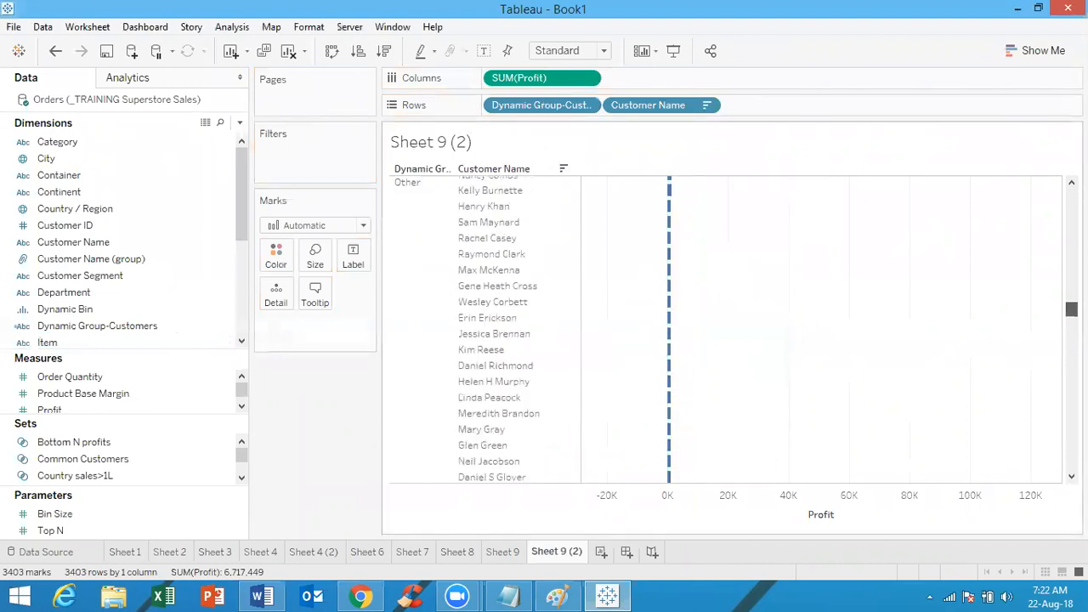
scroll(731, 331, up, 10)
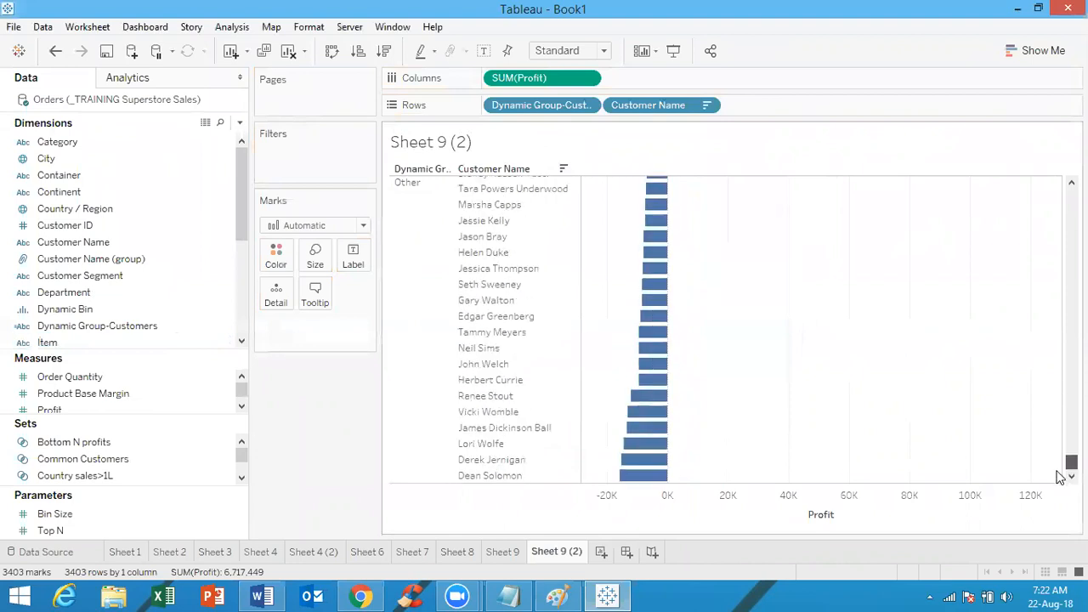
scroll(731, 331, up, 20)
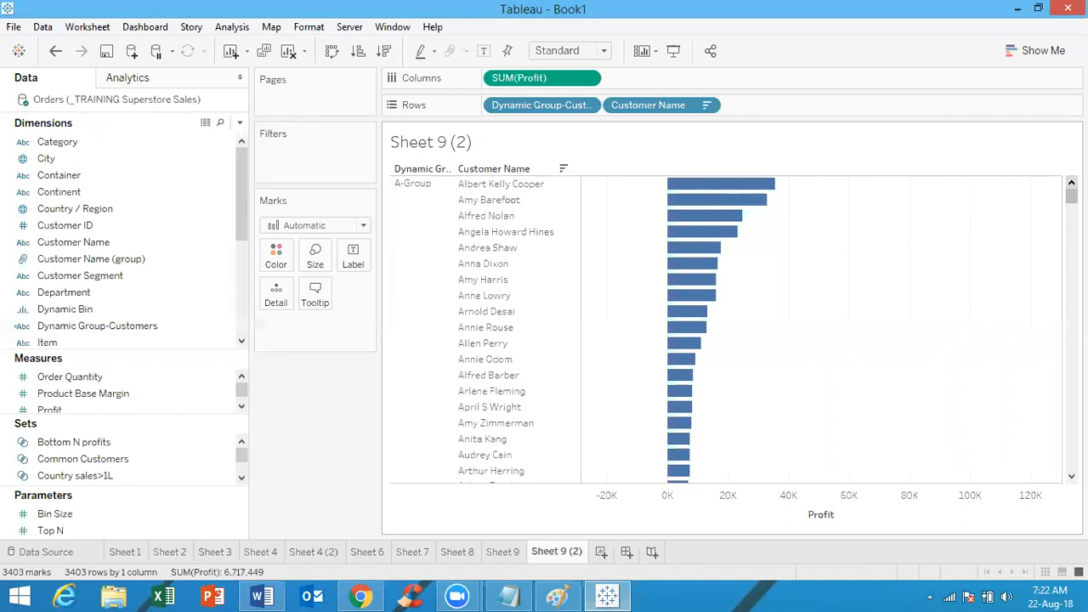
Add blank Sheet 11 and start creating a group from the Profit measure's values
click(602, 551)
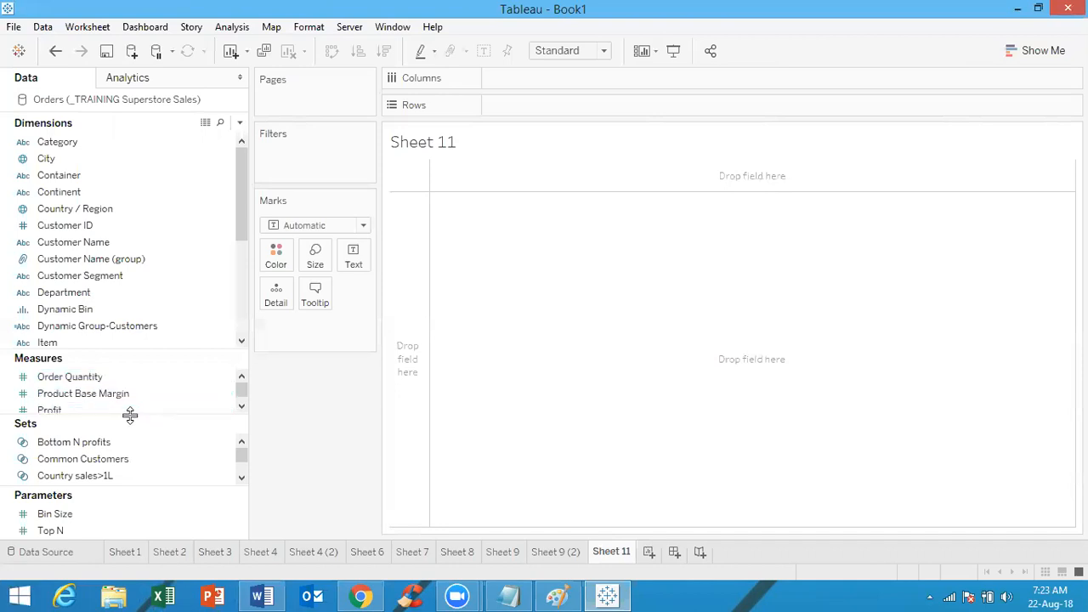
drag(130, 414, 124, 445)
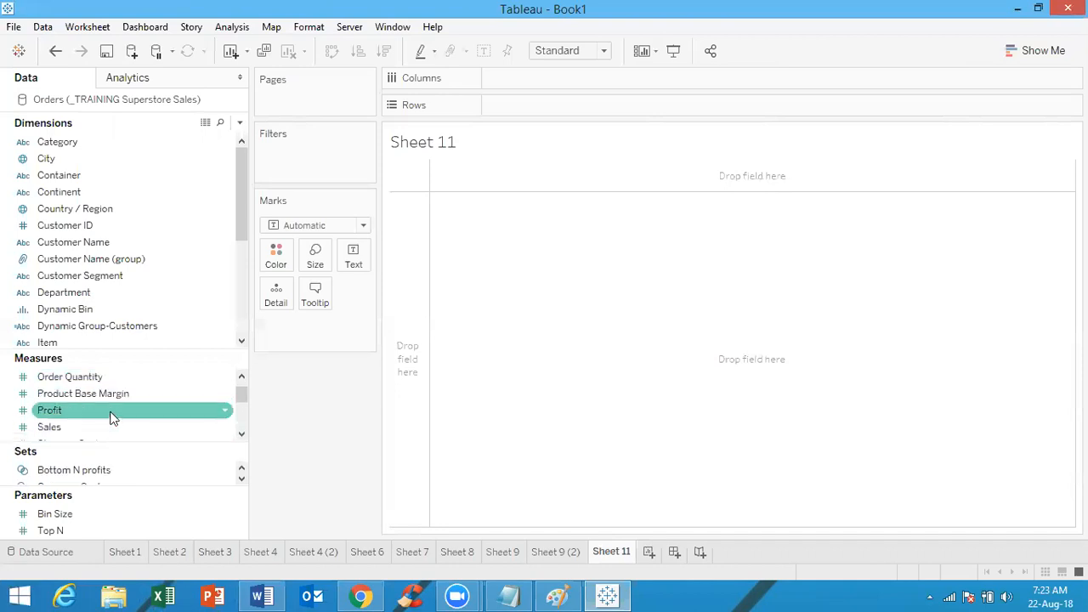
right_click(113, 417)
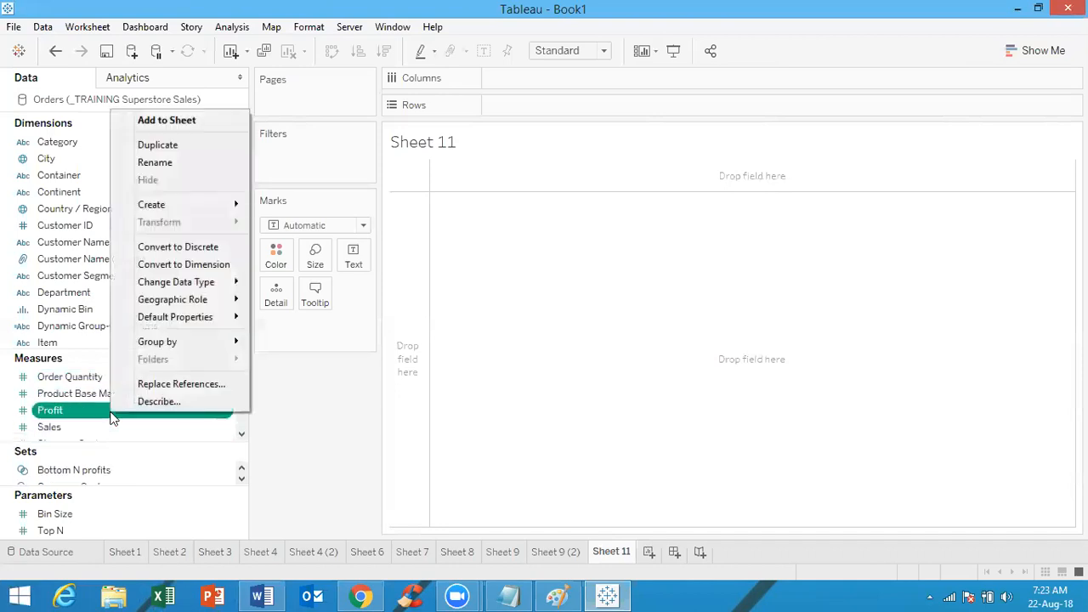
mouse_move(190, 204)
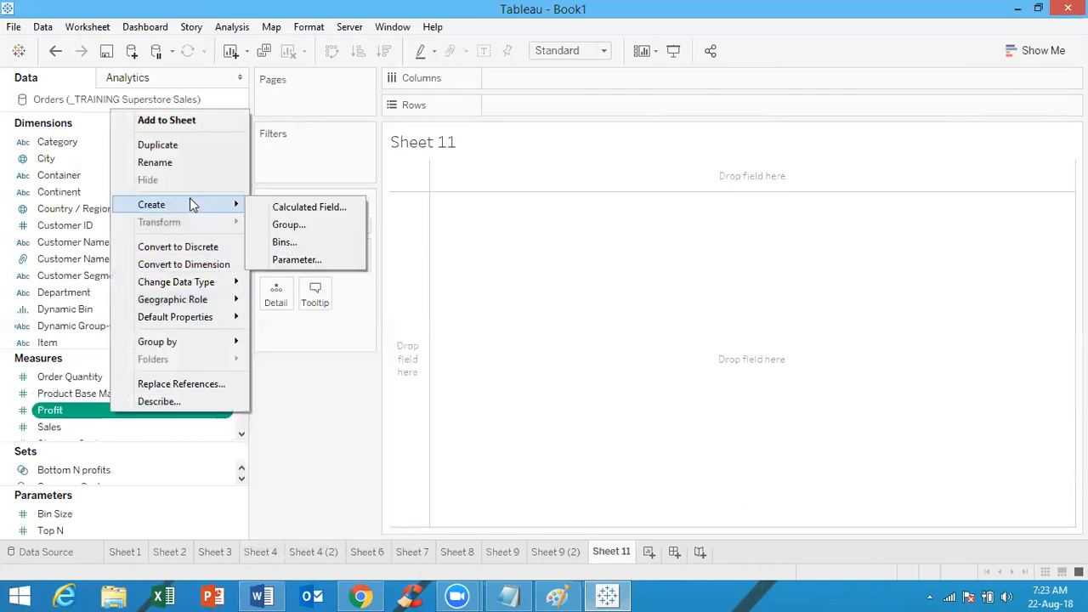
click(296, 224)
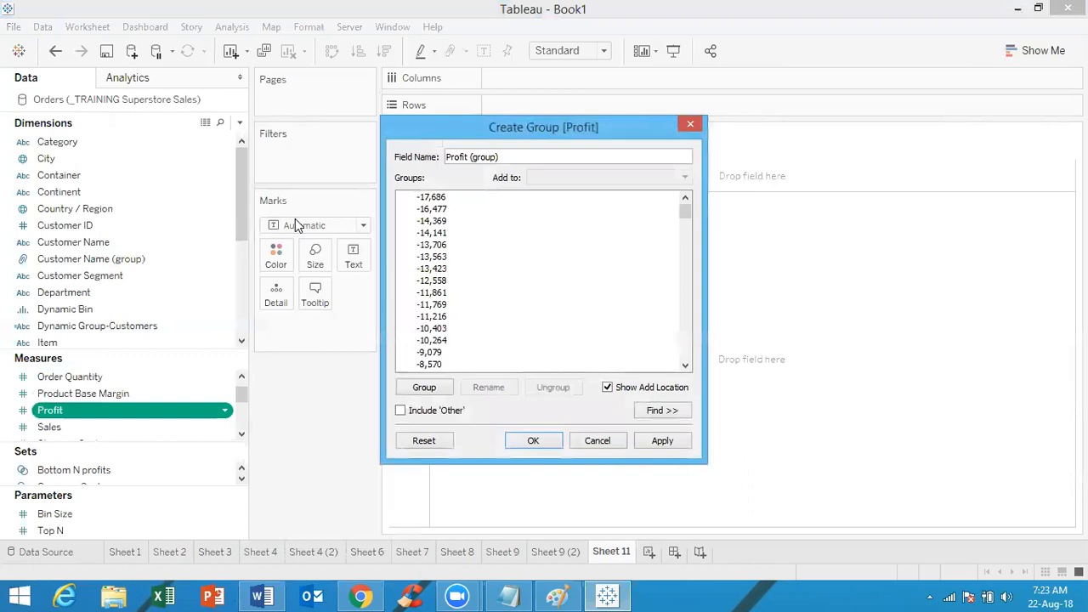
Select the negative Profit values from -17,686 downward and scroll through the list
click(477, 199)
key(shift+Down)
key(shift+Down)
key(shift+Down)
key(shift+Down)
key(shift+Down)
key(shift+Down)
key(shift+Down)
key(shift+Down)
key(shift+Down)
key(shift+Down)
key(shift+Down)
key(shift+Down)
key(shift+Down)
key(shift+Down)
key(shift+Down)
key(shift+Down)
key(shift+Down)
key(shift+Down)
key(shift+Down)
key(shift+Down)
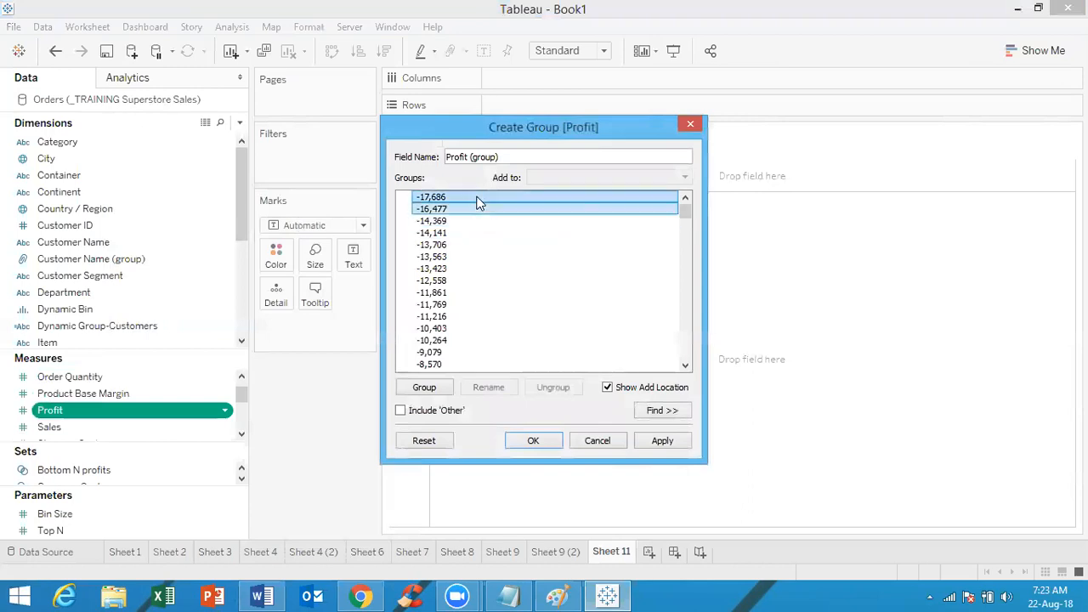
key(shift+Down)
key(shift+Down)
key(shift+Down)
key(shift+Down)
key(shift+Down)
key(shift+Down)
key(shift+Down)
key(shift+Down)
key(shift+Down)
key(shift+Down)
key(shift+Down)
key(shift+Down)
key(shift+Down)
key(shift+Down)
key(shift+Down)
key(shift+Down)
key(shift+Down)
key(shift+Down)
key(shift+Down)
key(shift+Down)
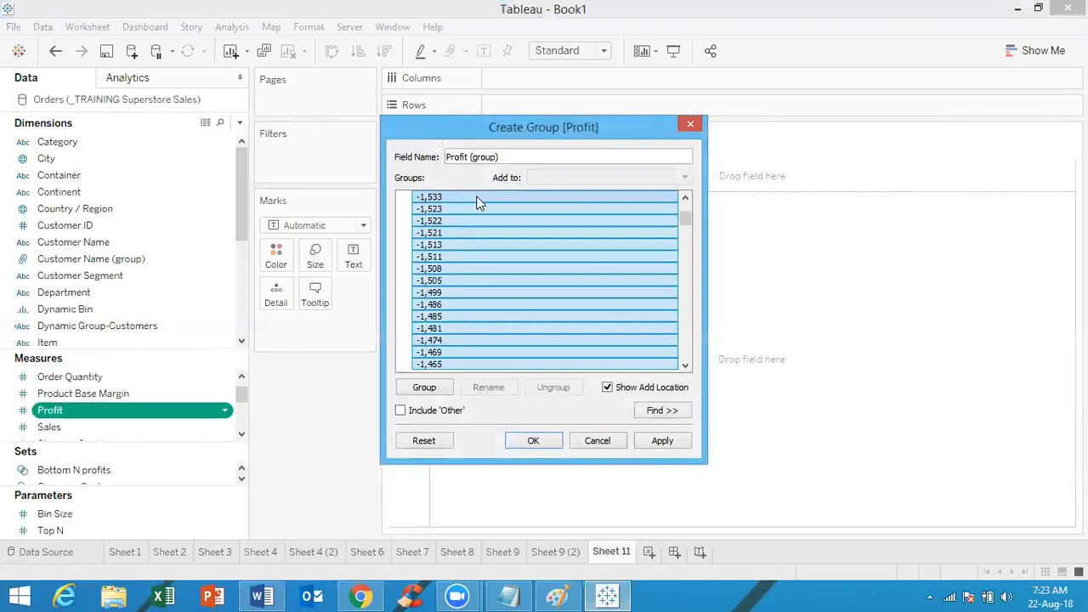
key(shift+Down)
key(shift+Down)
key(shift+Down)
key(shift+Down)
key(shift+Down)
key(shift+Down)
key(shift+Down)
key(shift+Down)
key(shift+Down)
key(shift+Down)
key(shift+Down)
key(shift+Down)
key(shift+Down)
key(shift+Down)
key(shift+Down)
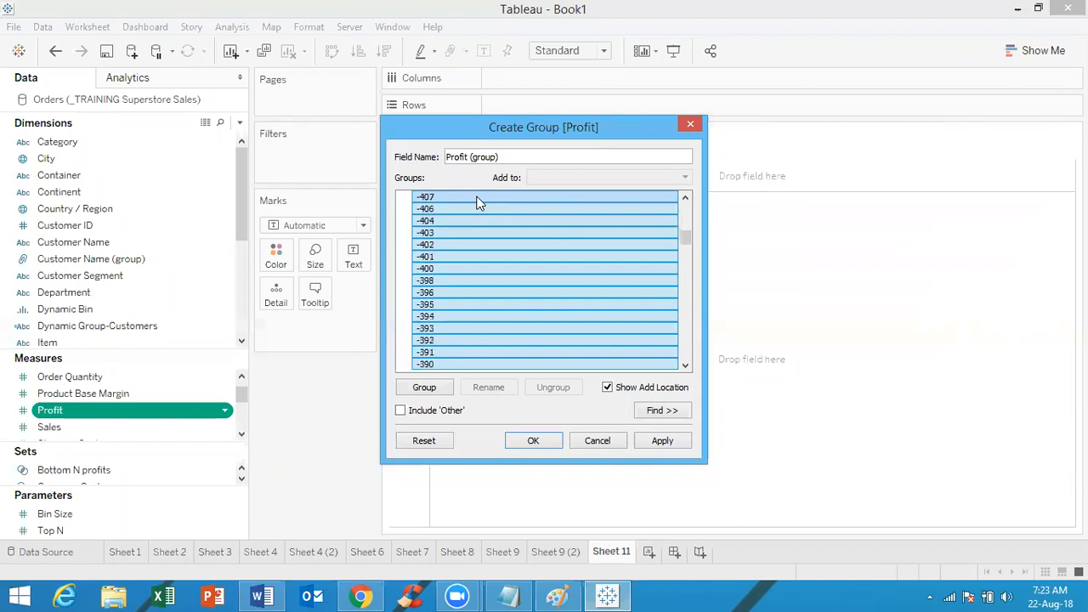
scroll(477, 202, down, 20)
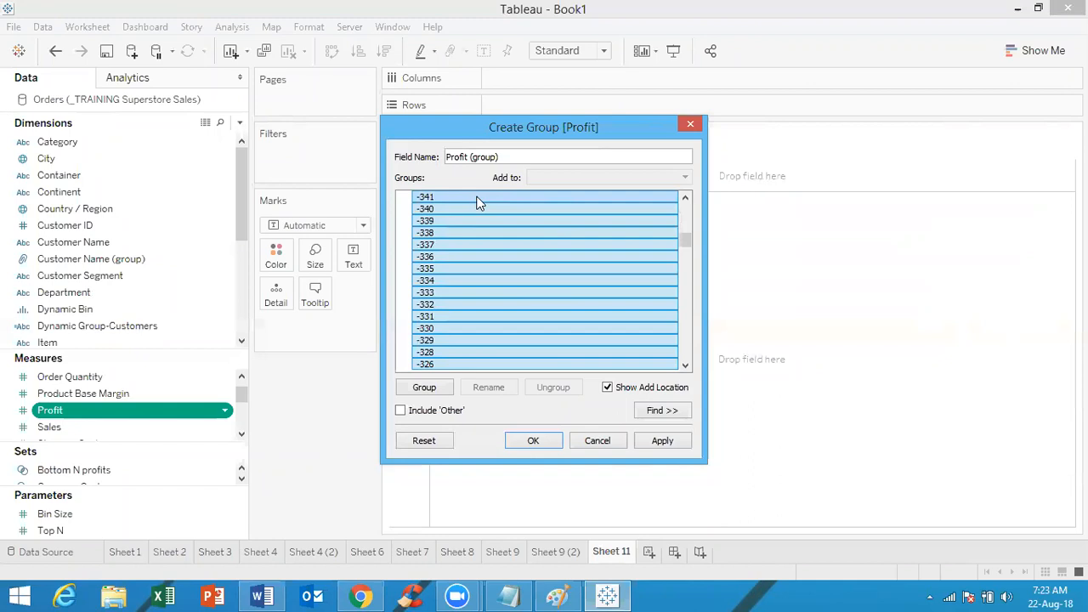
scroll(477, 202, down, 20)
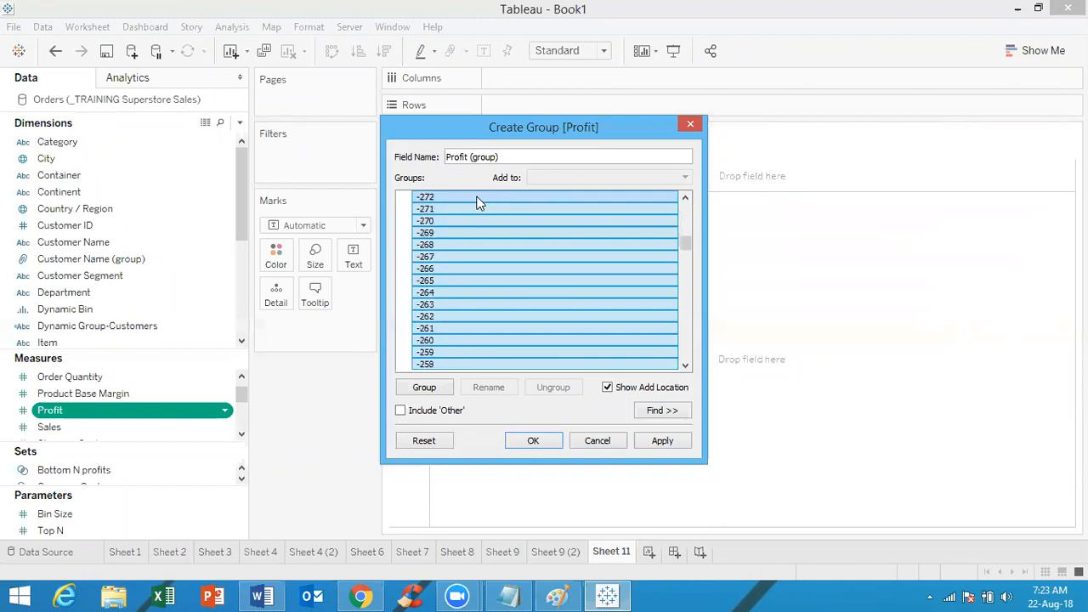
scroll(477, 202, down, 20)
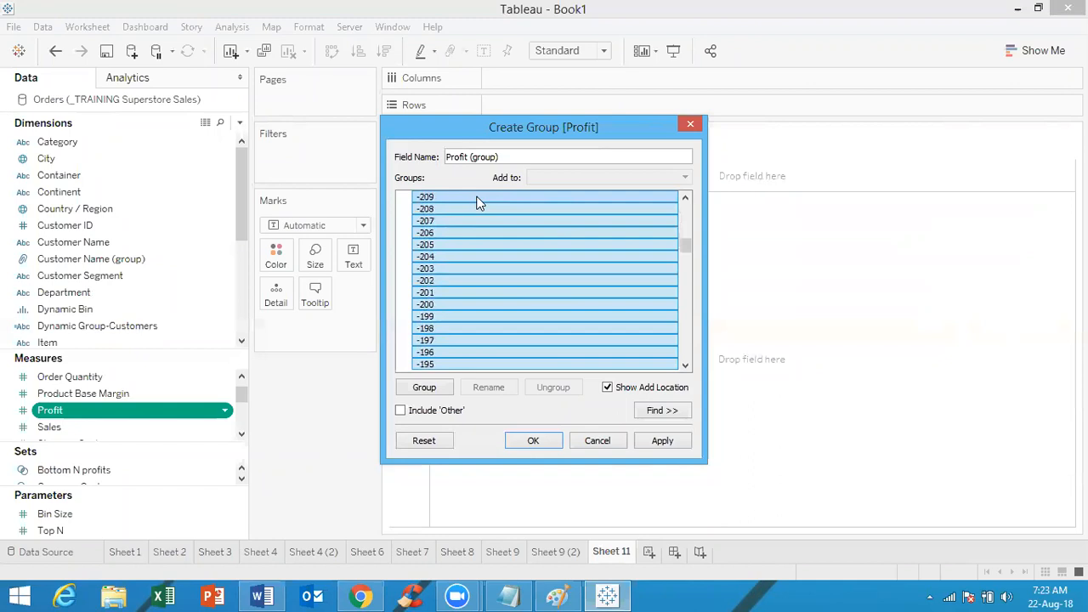
scroll(477, 202, down, 20)
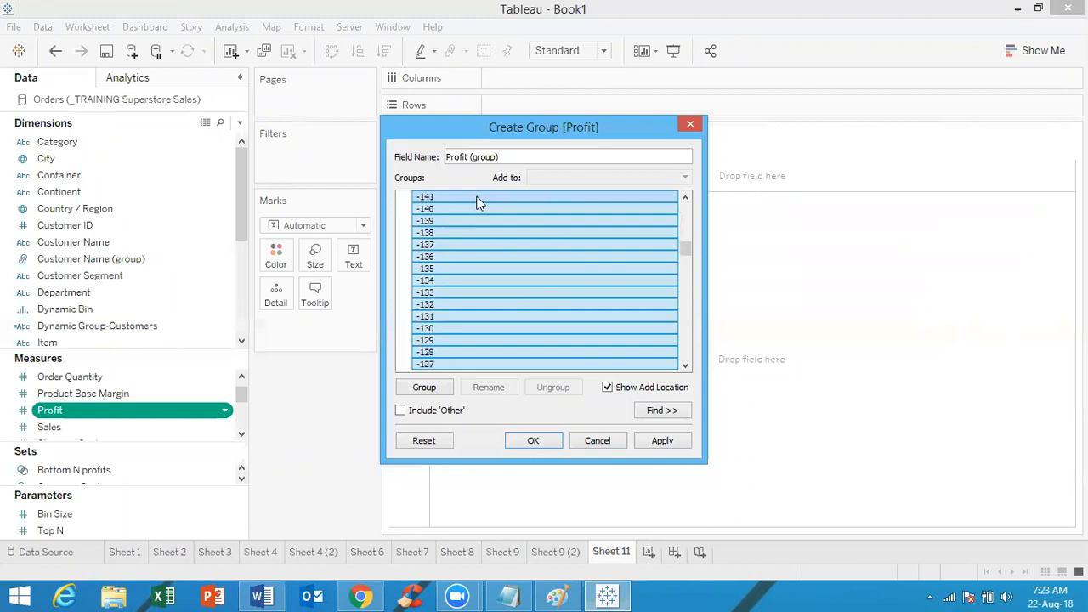
scroll(477, 202, down, 20)
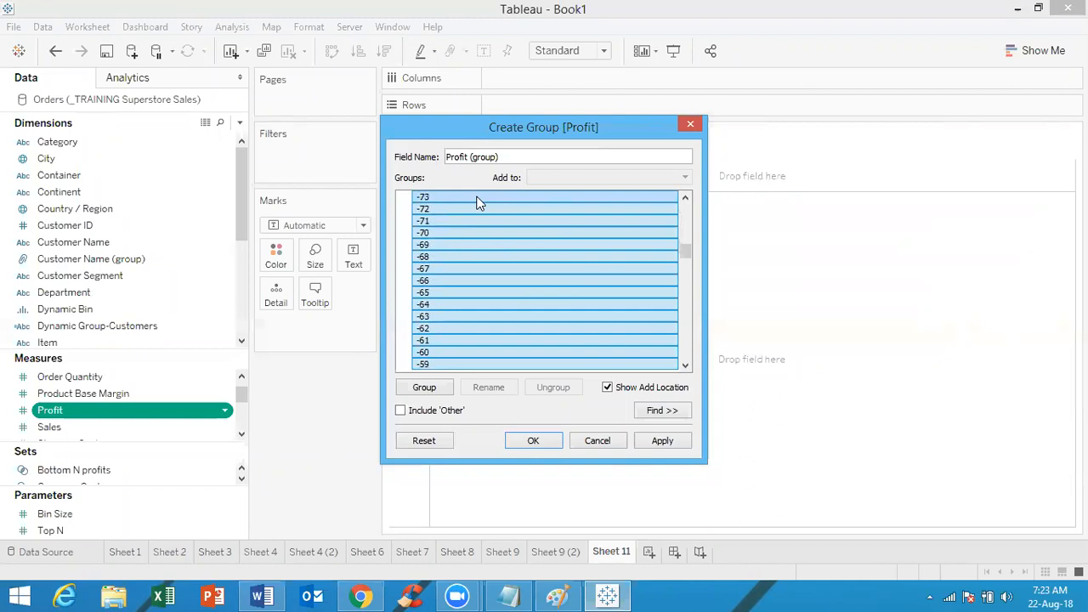
scroll(477, 202, down, 13)
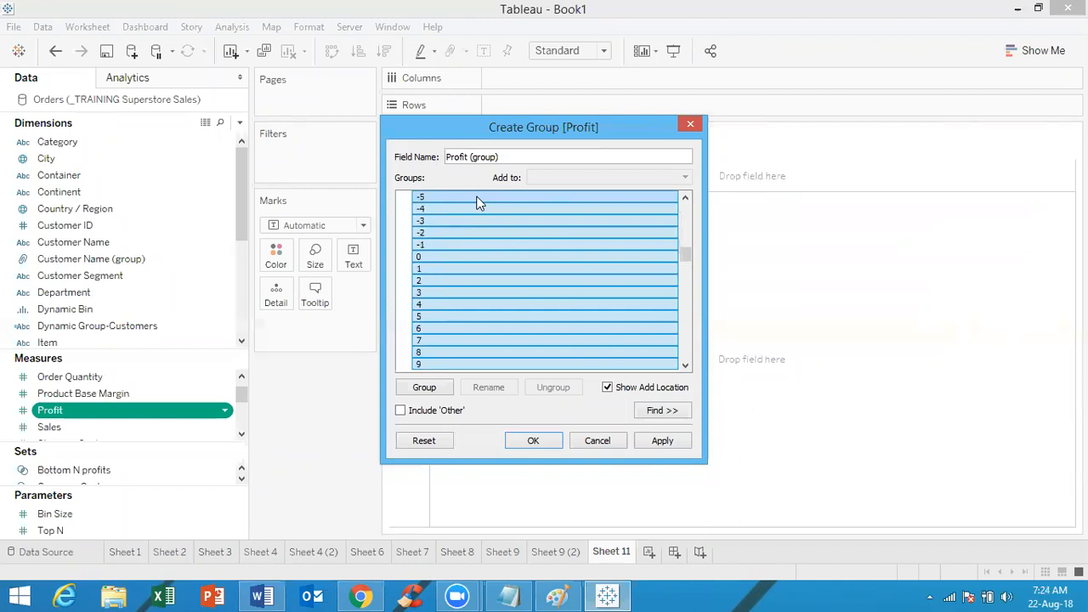
Group all negative values through -1 into a group named 'Loss'
click(477, 203)
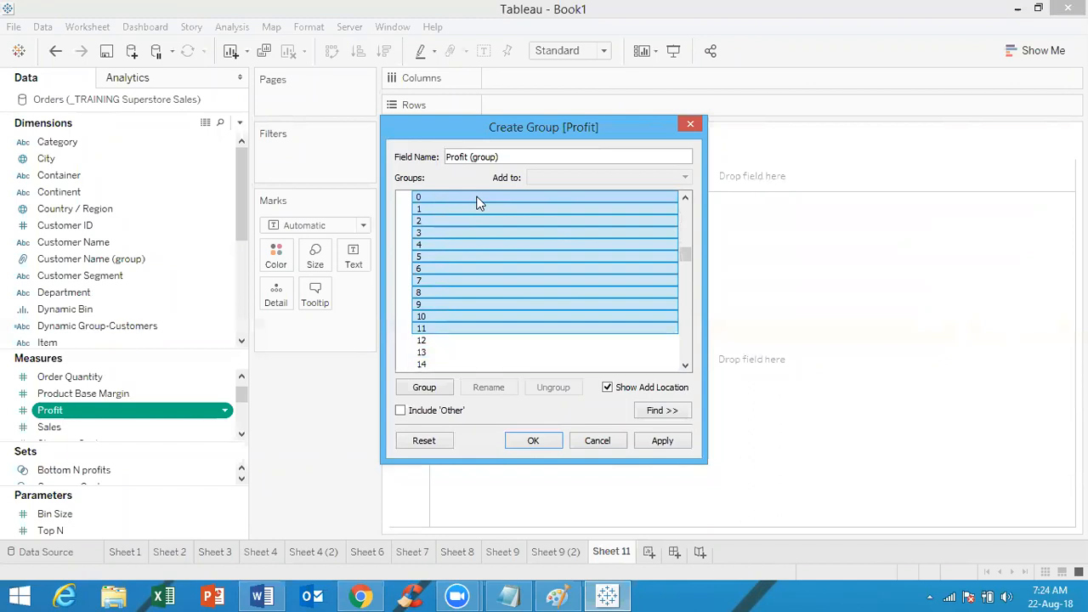
scroll(477, 203, up, 4)
key(shift+Down)
key(shift+Down)
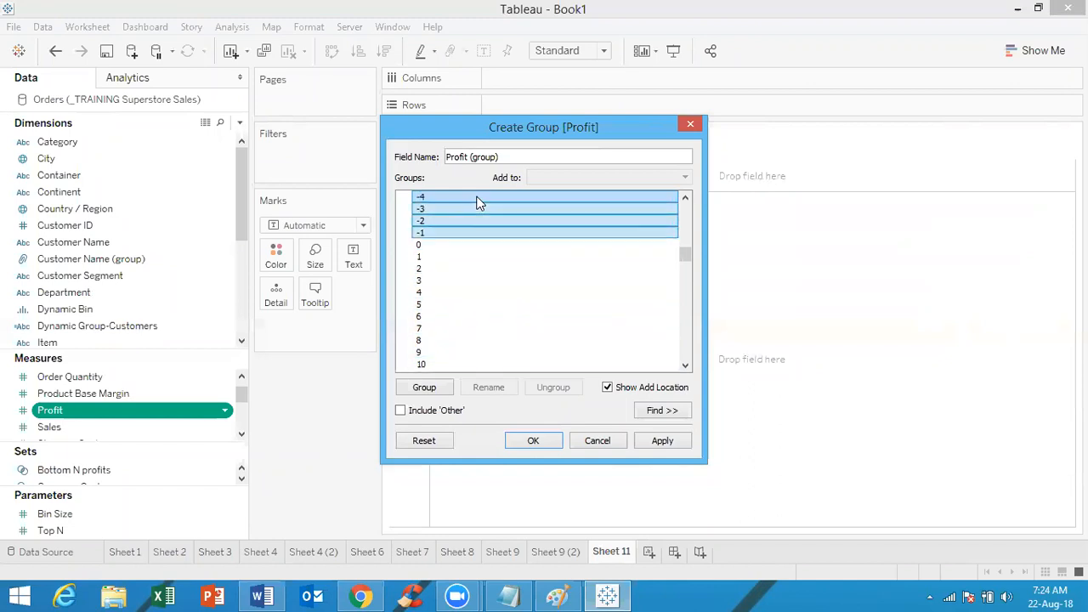
click(424, 390)
text(Loss)
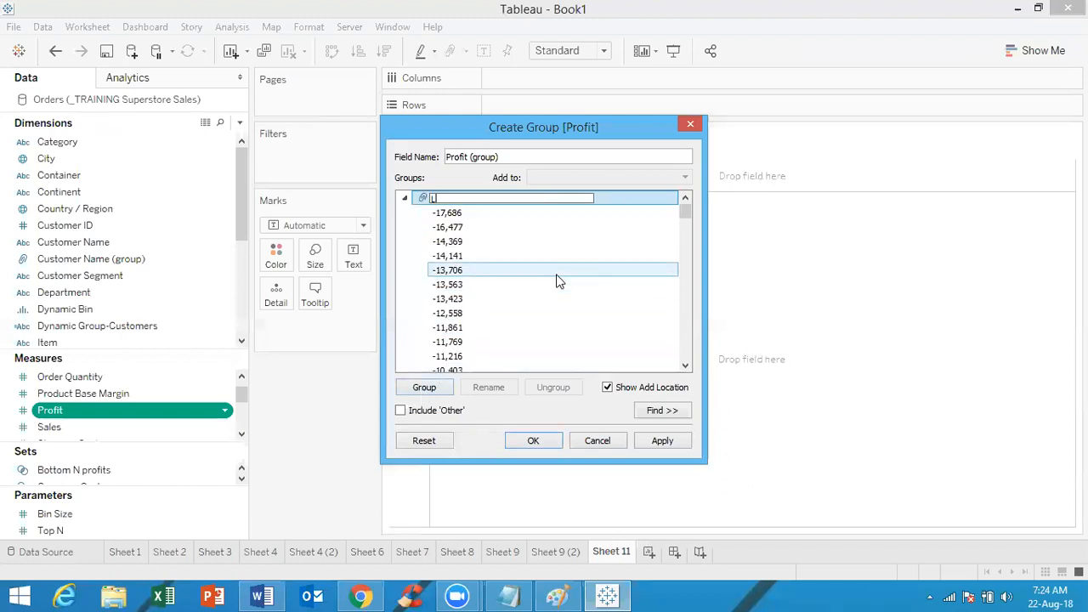
click(407, 199)
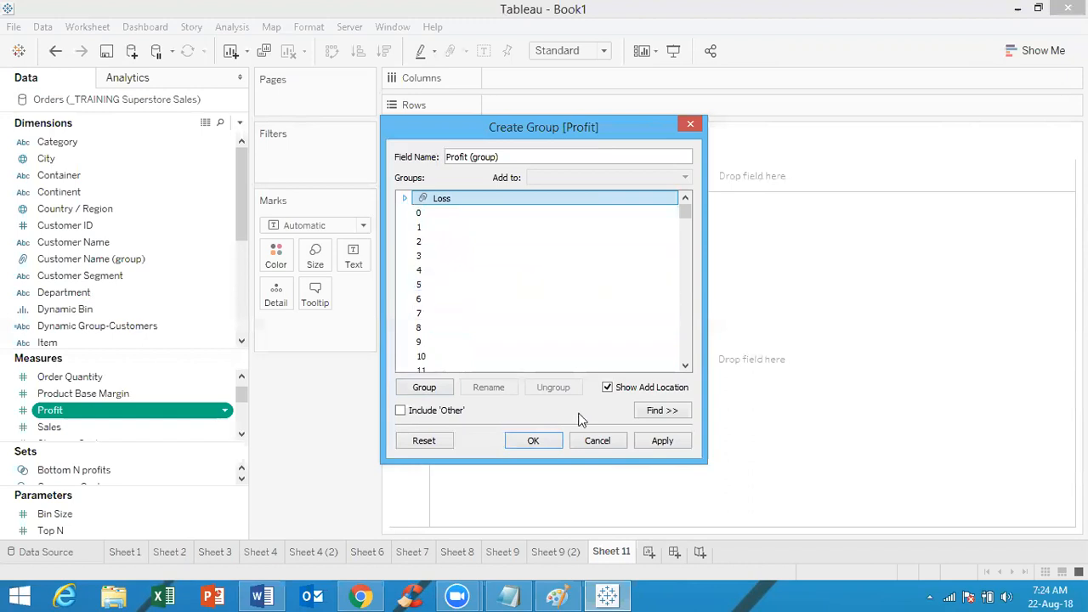
Include 'Other', rename it 'Profit', collapse it, and apply to create Profit (group)
click(401, 411)
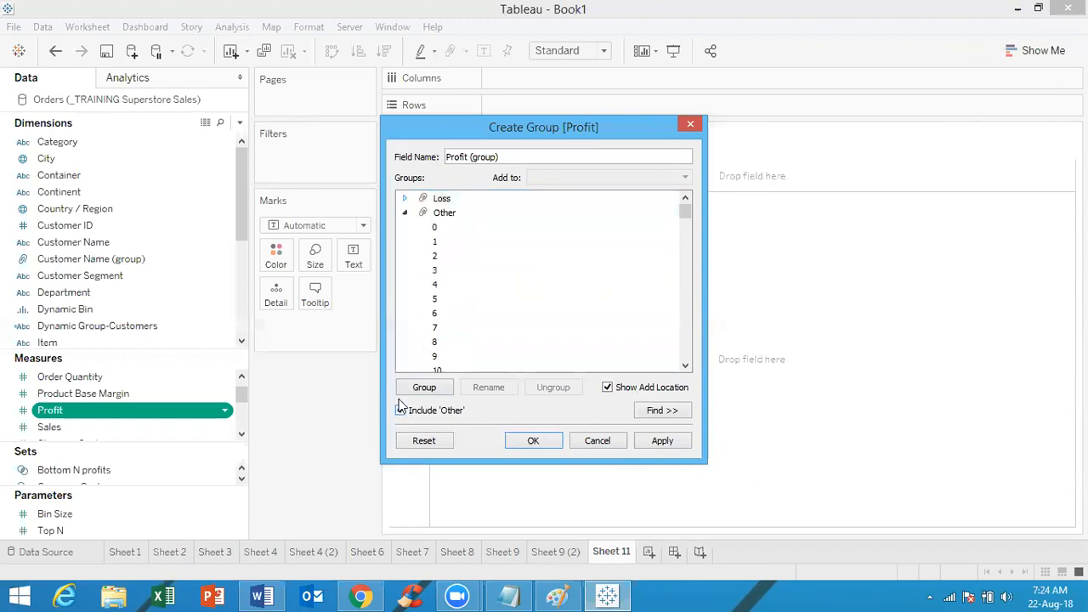
right_click(441, 215)
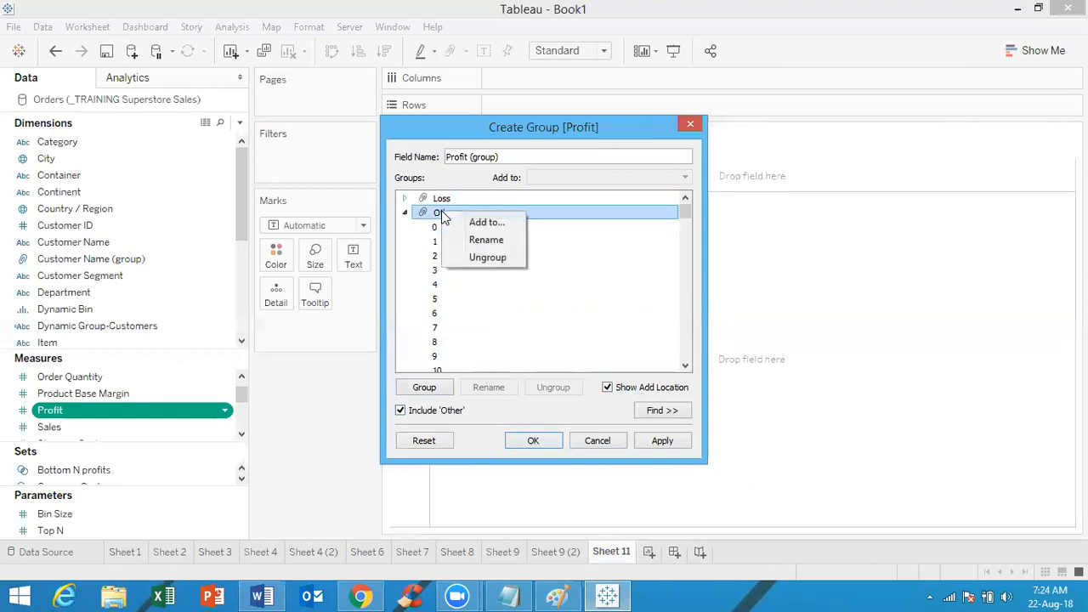
click(486, 240)
text(Profit)
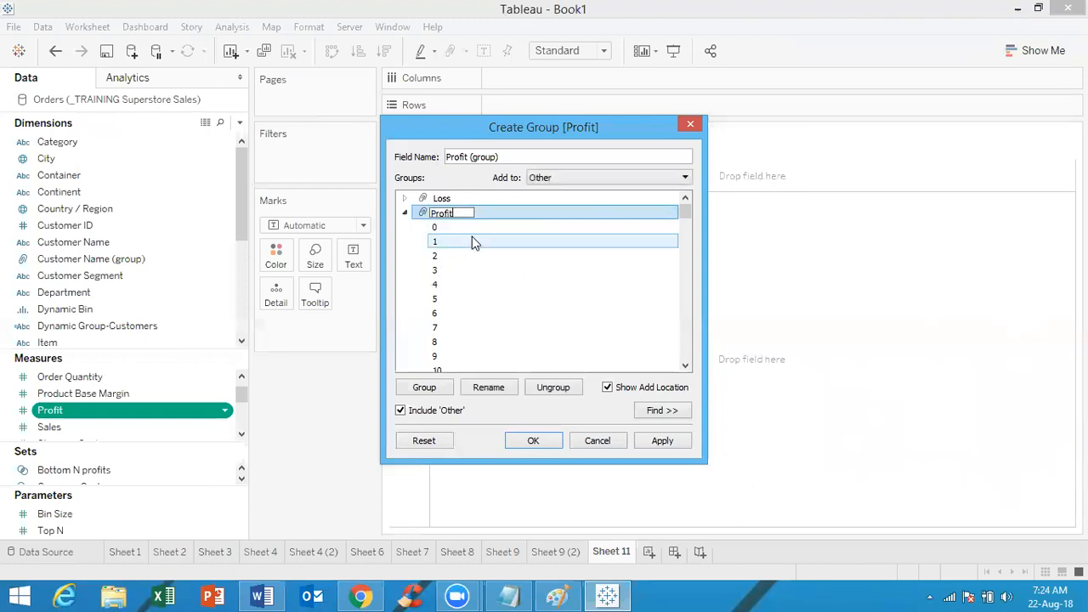
click(507, 244)
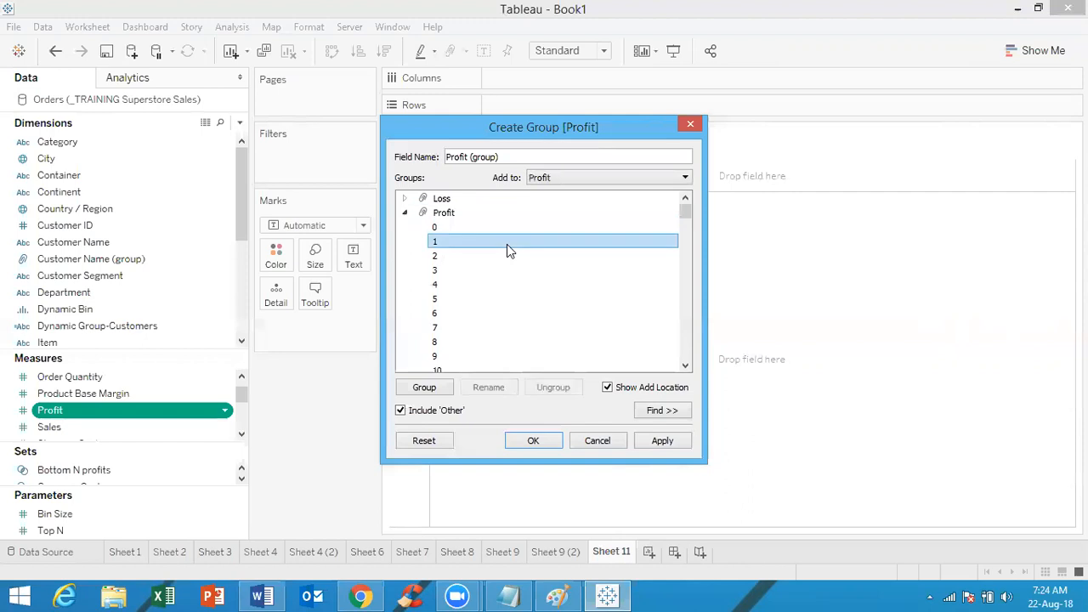
click(405, 214)
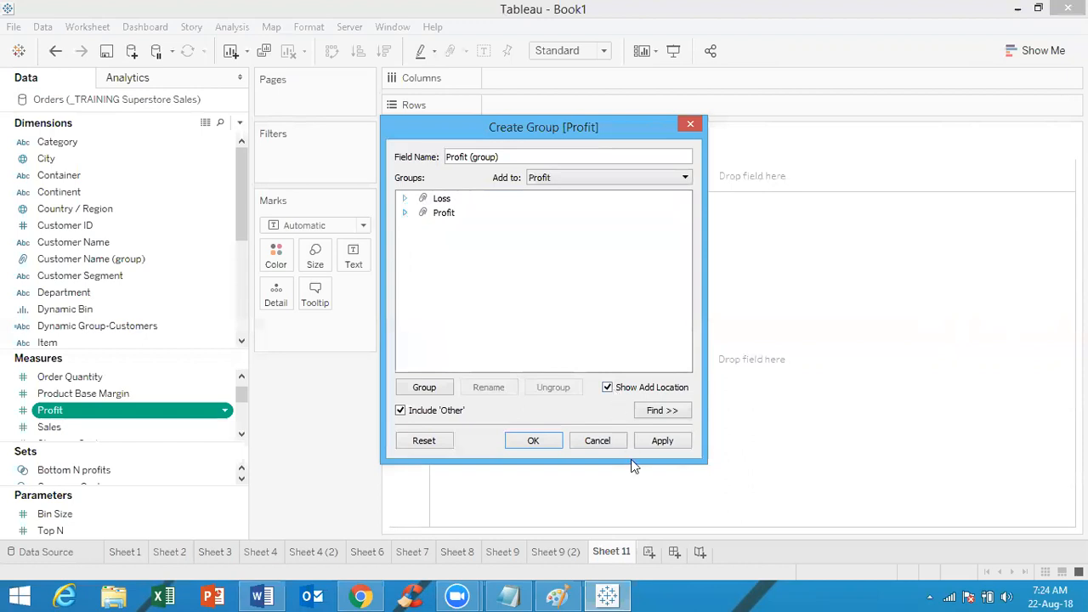
click(662, 441)
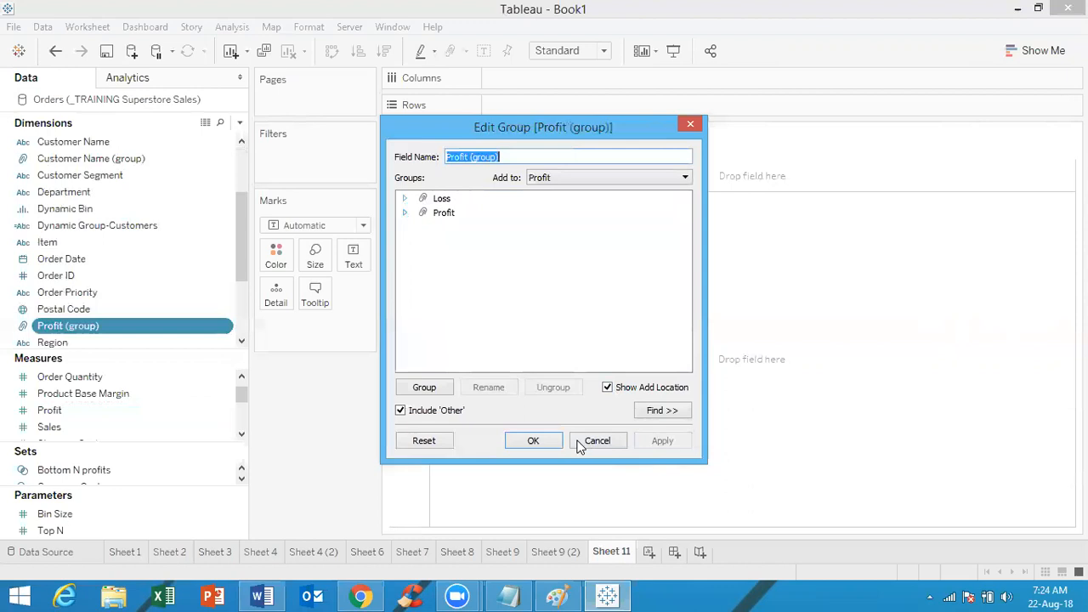
click(533, 440)
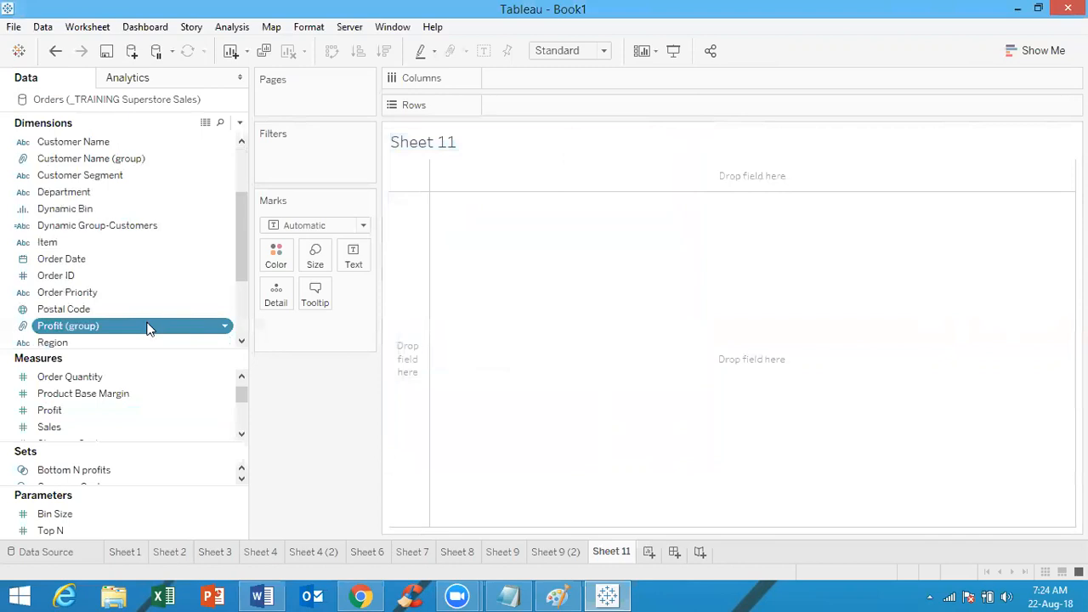
Chart SUM(Profit) on Columns by Profit (group) on Rows, showing Loss and Profit bars
drag(147, 329, 578, 108)
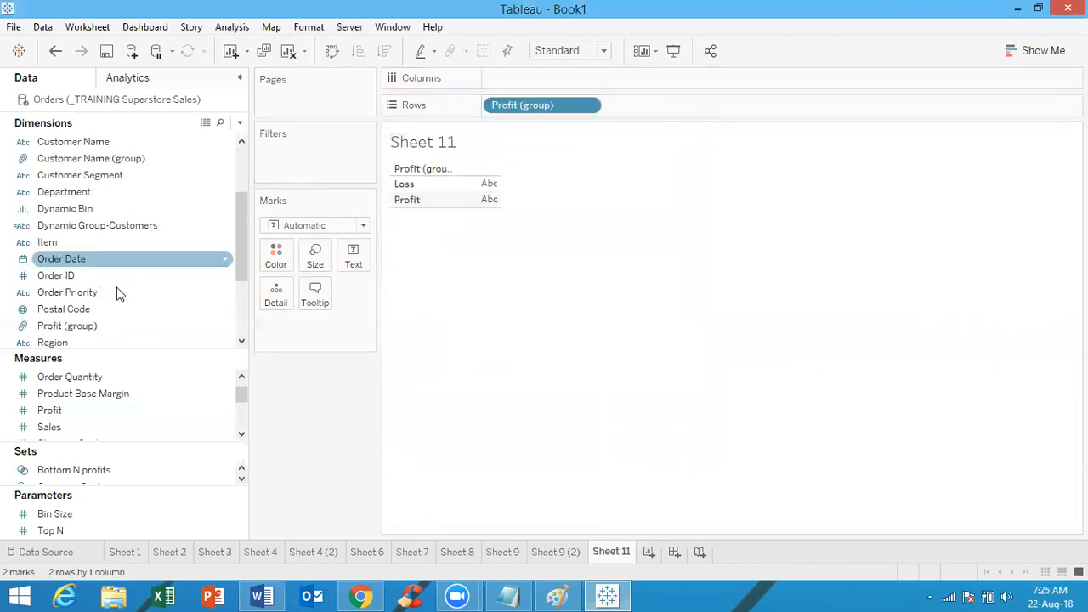
drag(71, 413, 517, 84)
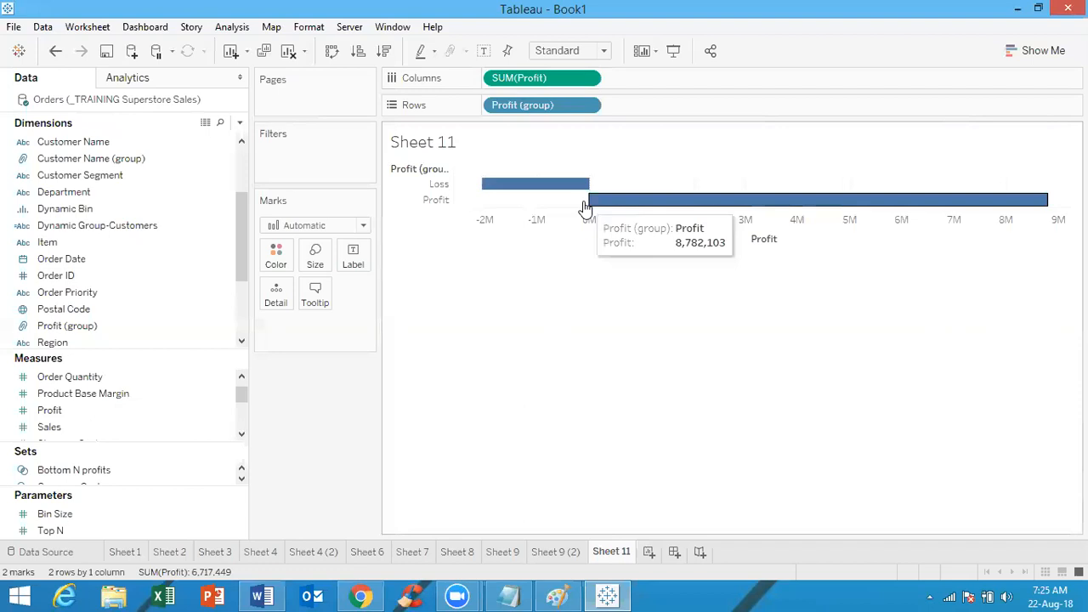
mouse_move(523, 188)
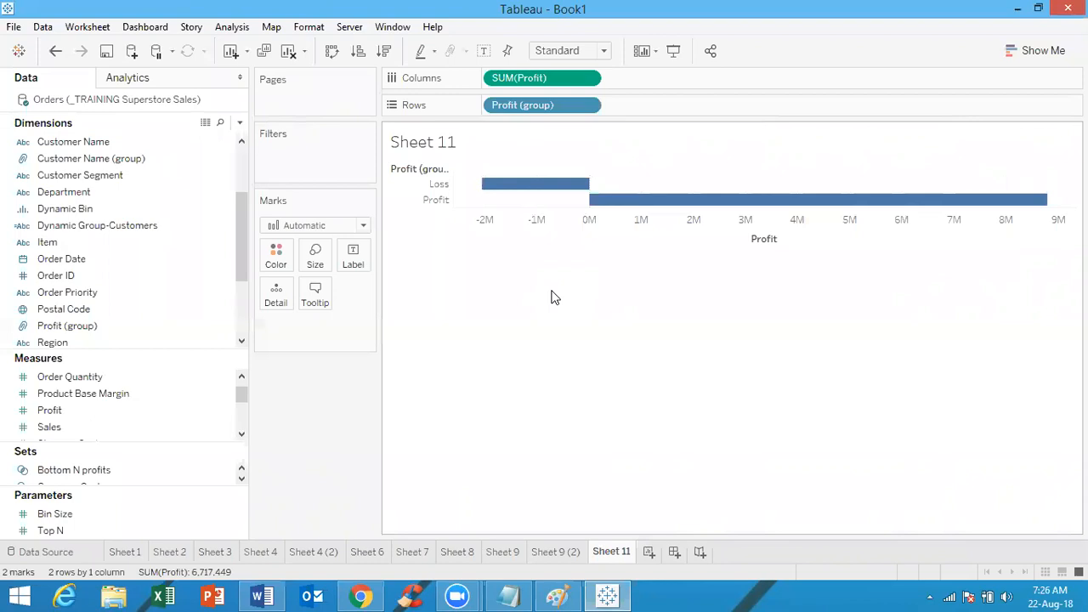
Add new Sheet 12 and pick out the Customer Name, Profit and Sales fields
click(649, 553)
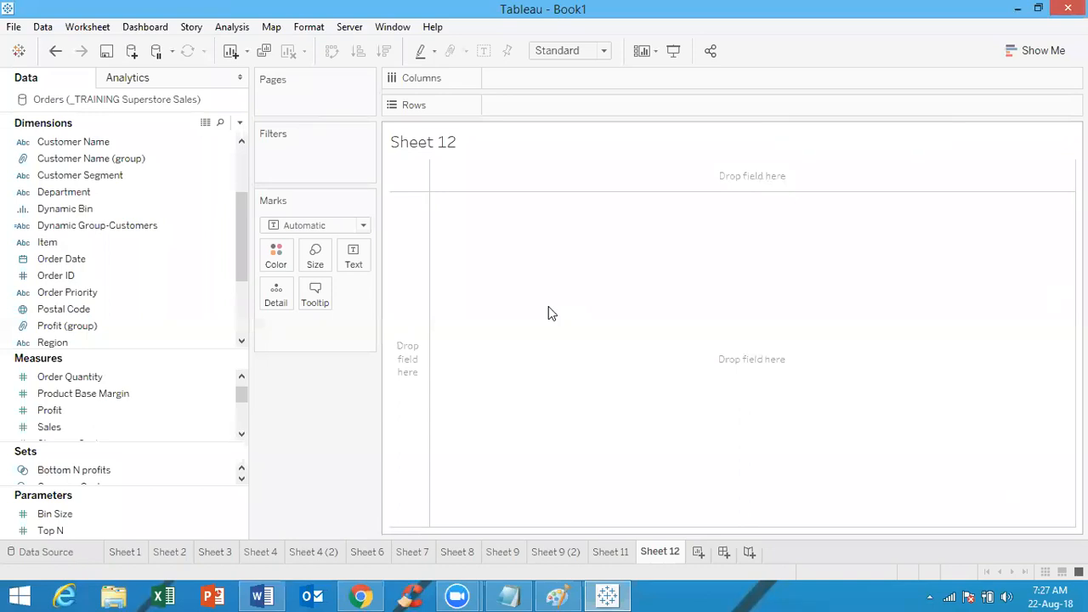
click(76, 176)
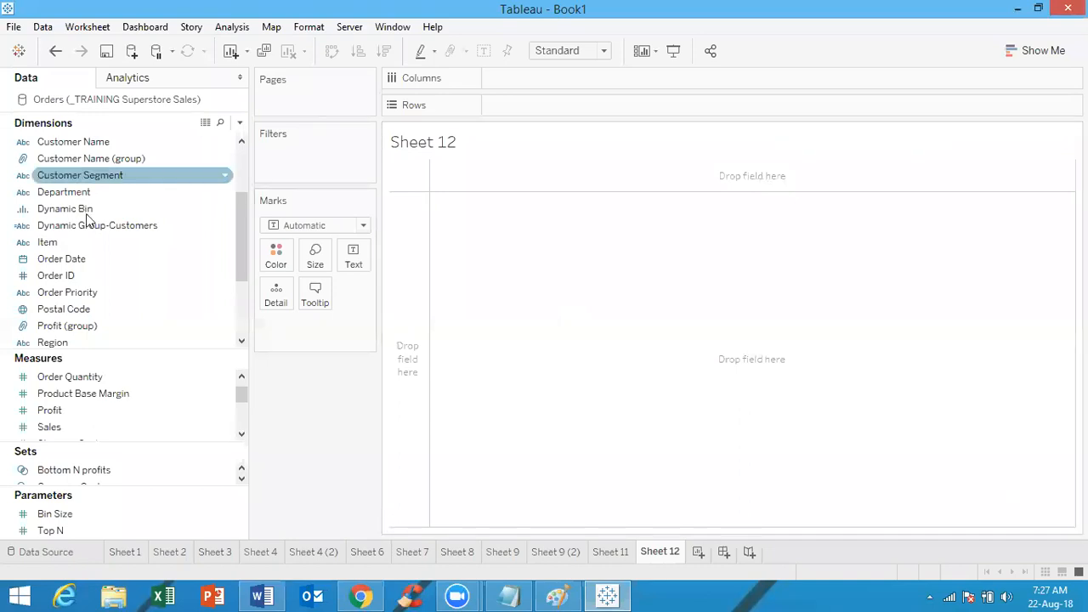
click(175, 224)
click(85, 192)
click(132, 143)
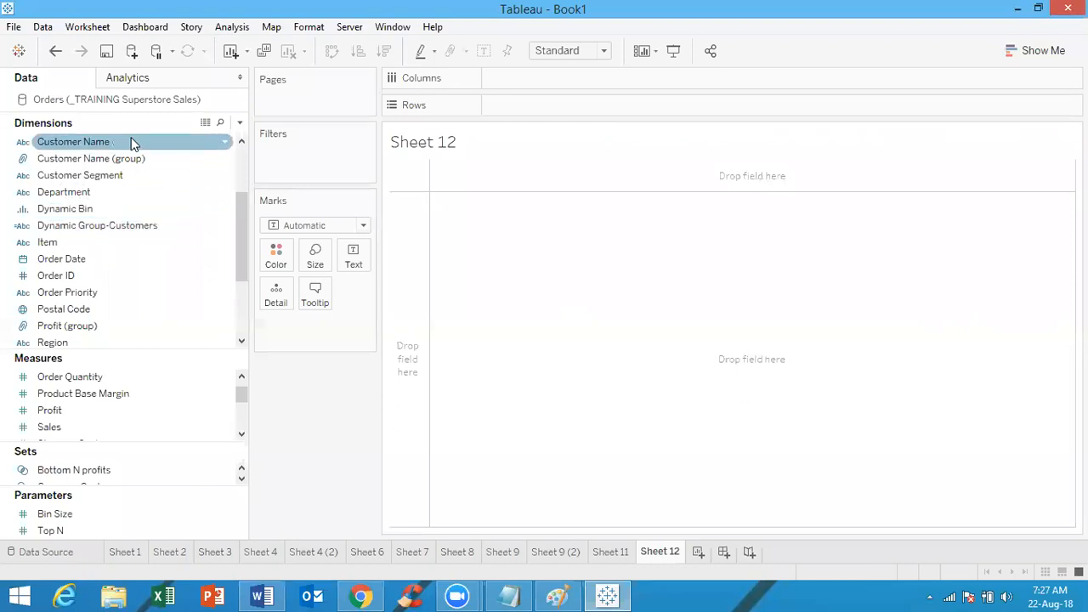
click(73, 412)
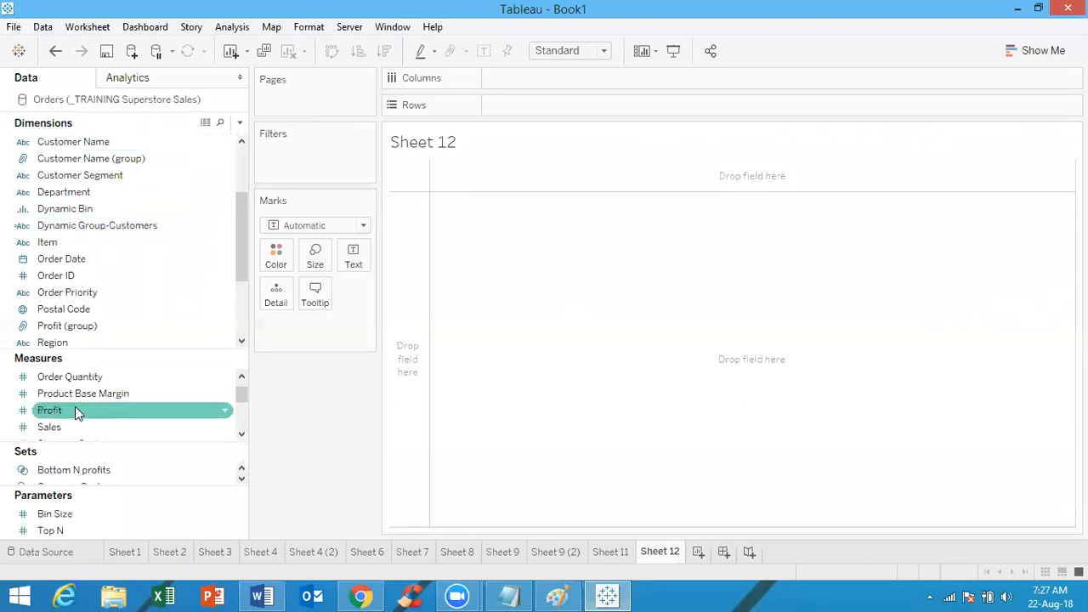
click(73, 430)
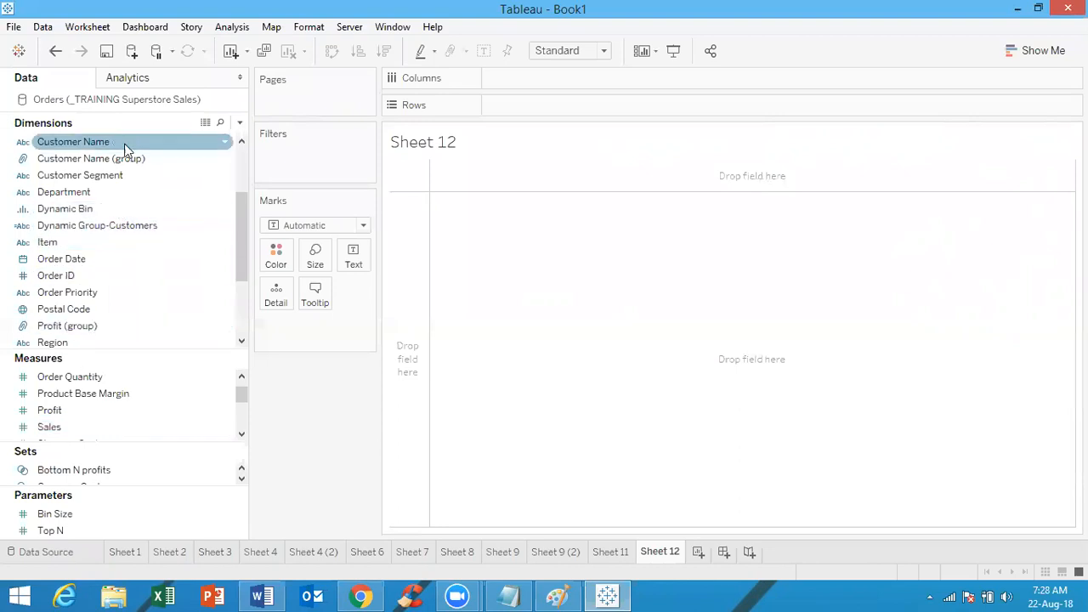
Chart SUM(Sales) bars for all 3403 Customer Name members
drag(125, 143, 567, 109)
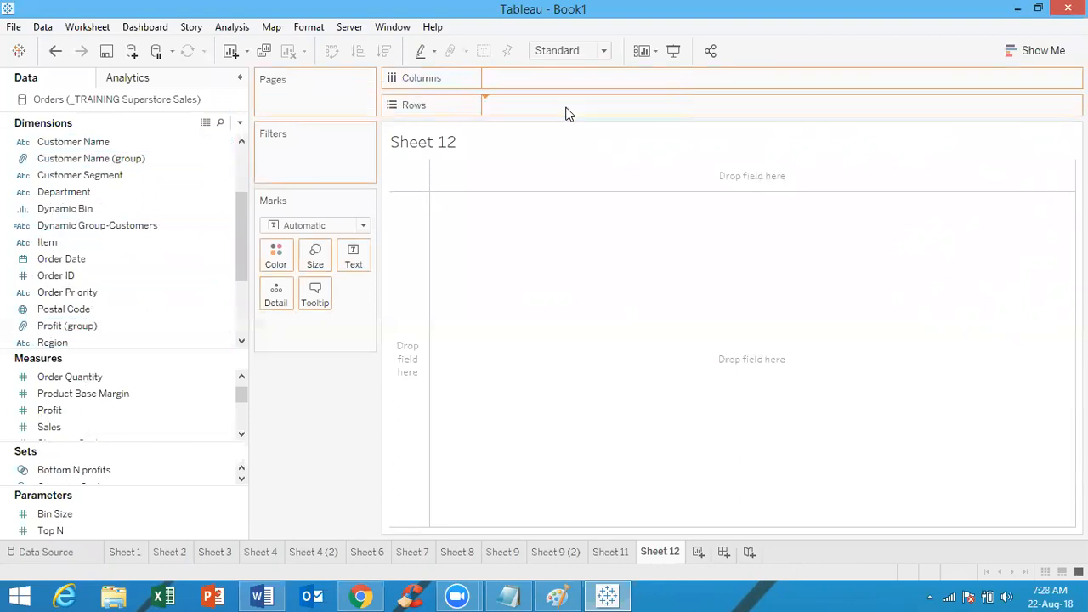
click(525, 289)
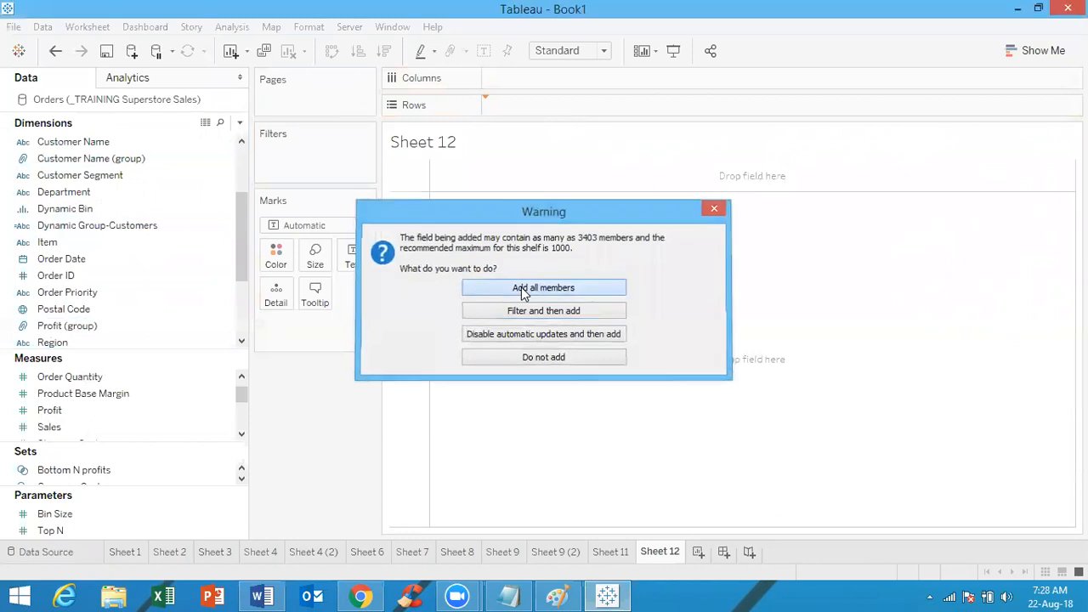
drag(76, 428, 553, 80)
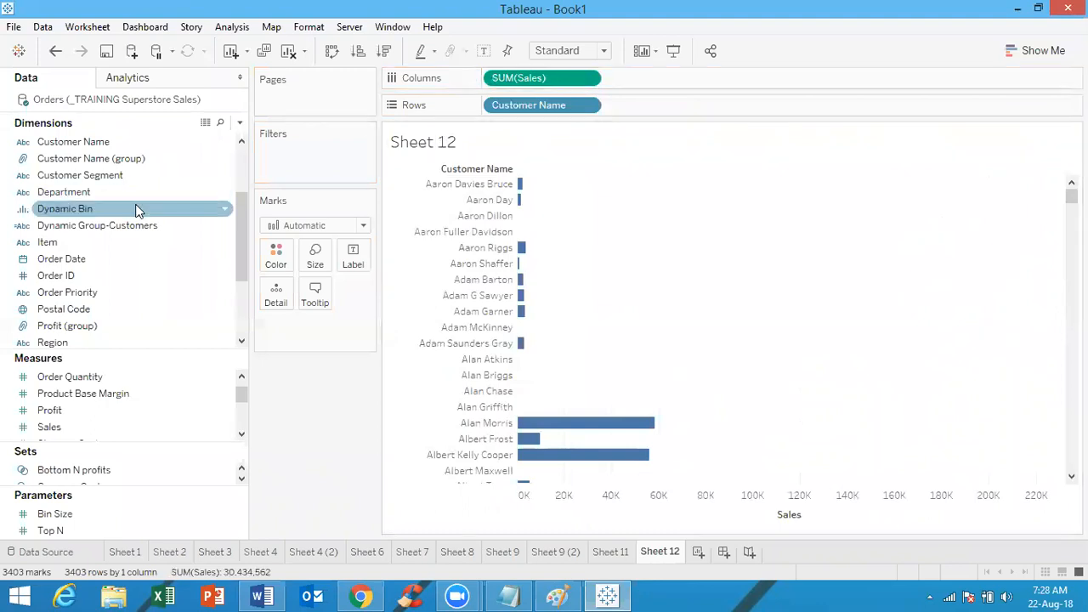
Filter Customer Name to the Top 10 by SUM(Sales), leaving ten bars
drag(136, 142, 291, 153)
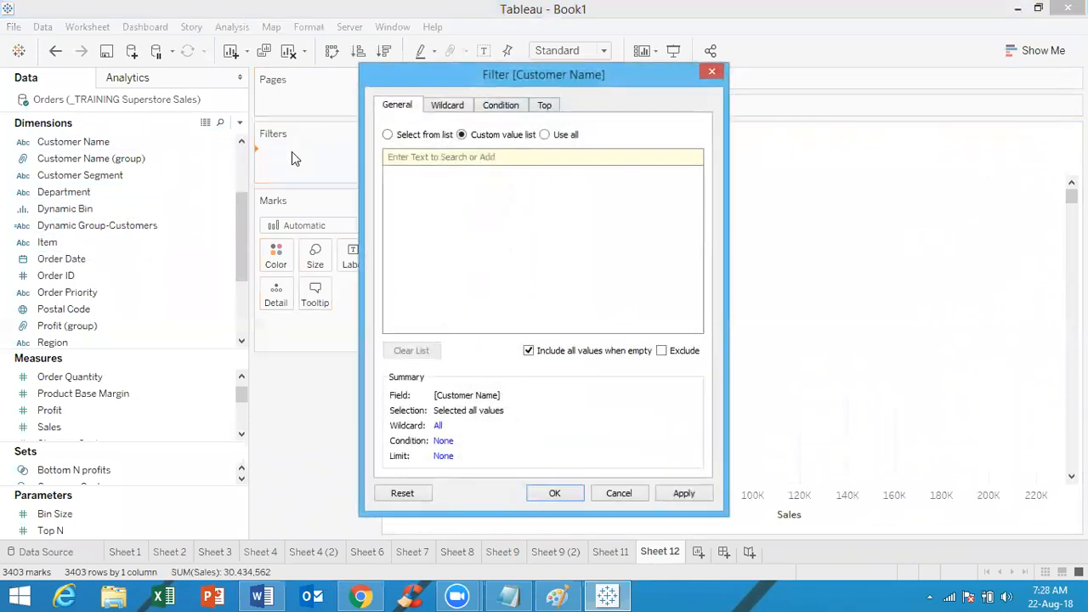
click(546, 107)
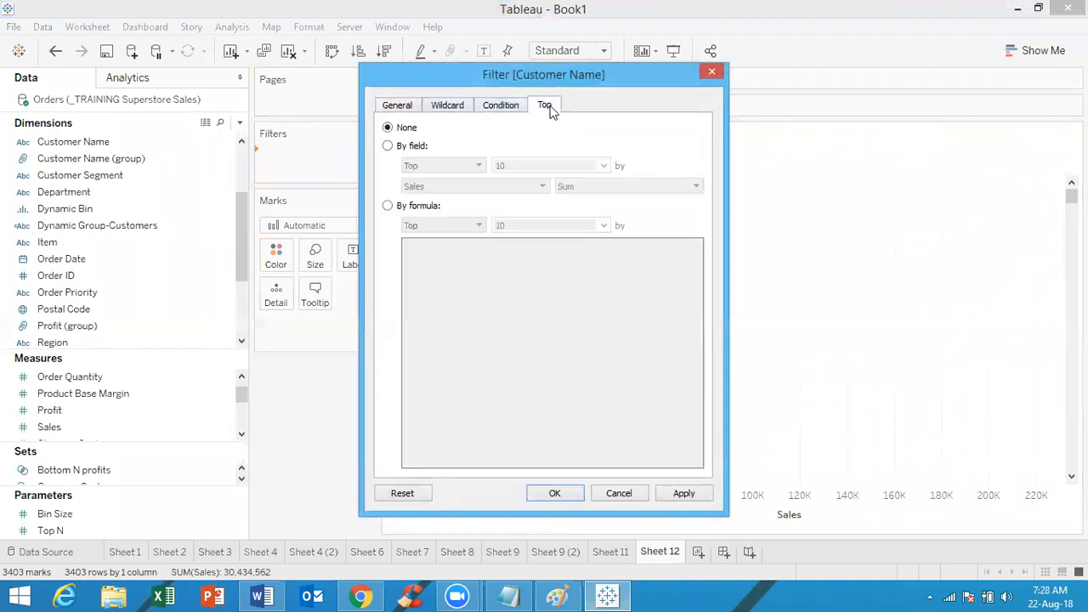
click(388, 146)
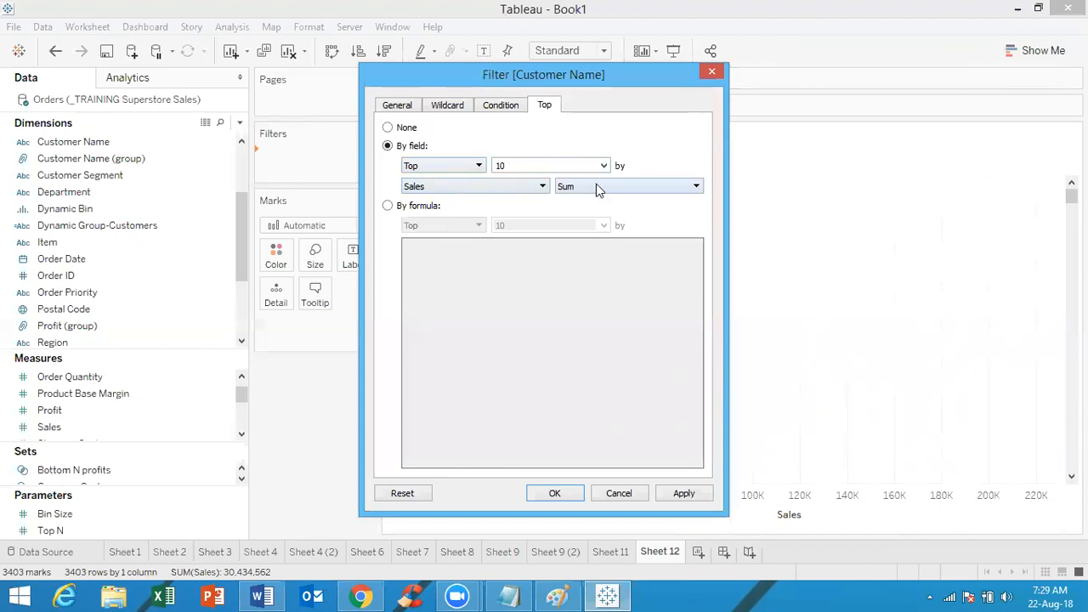
click(673, 496)
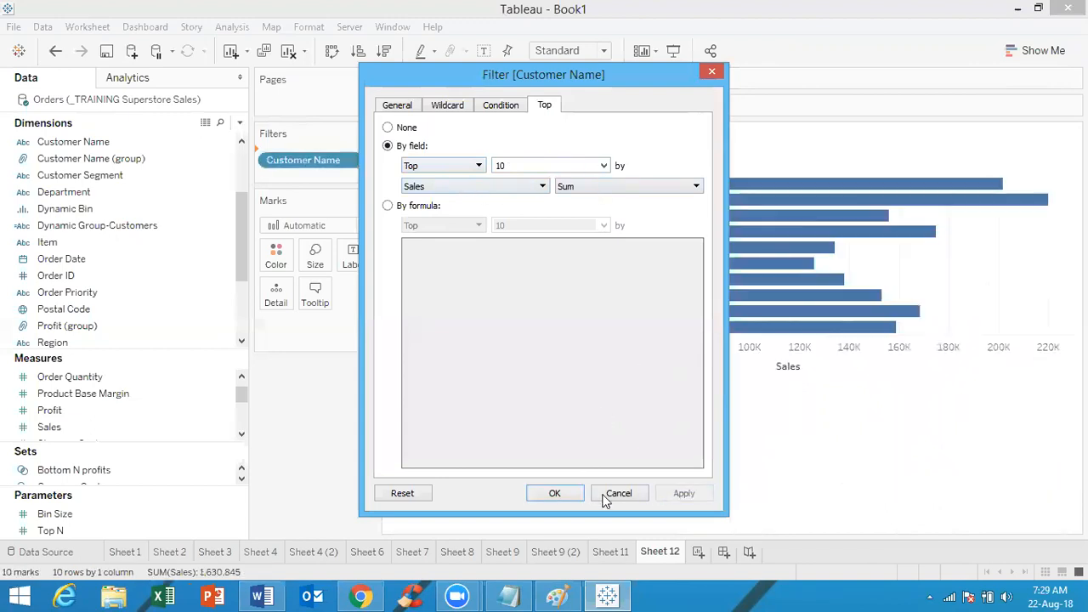
click(555, 494)
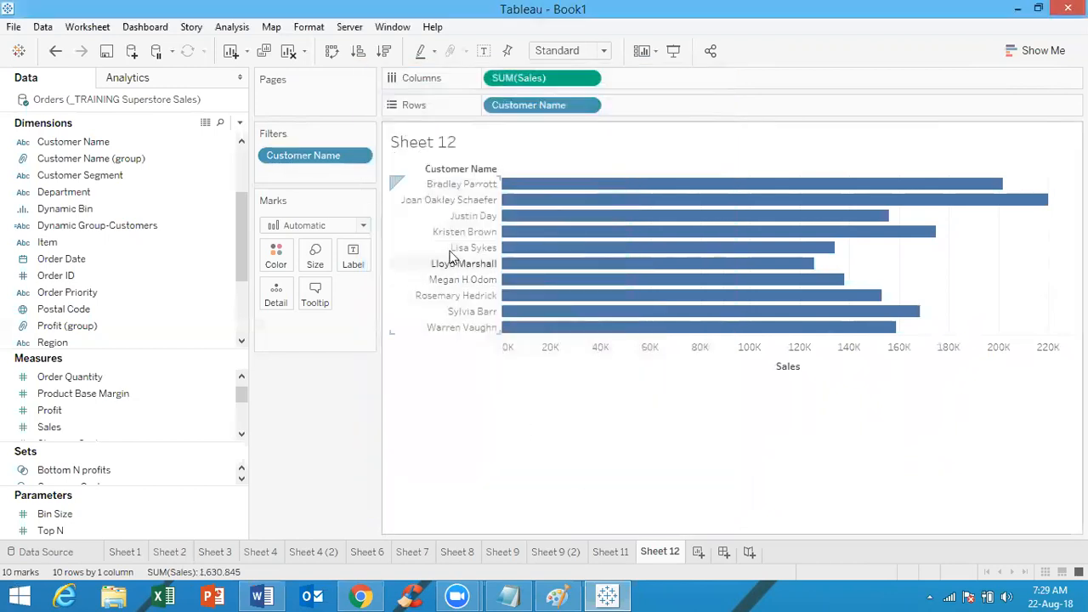
Sort customers by Sales descending and group the top four bars, coloured blue against grey Other
click(385, 52)
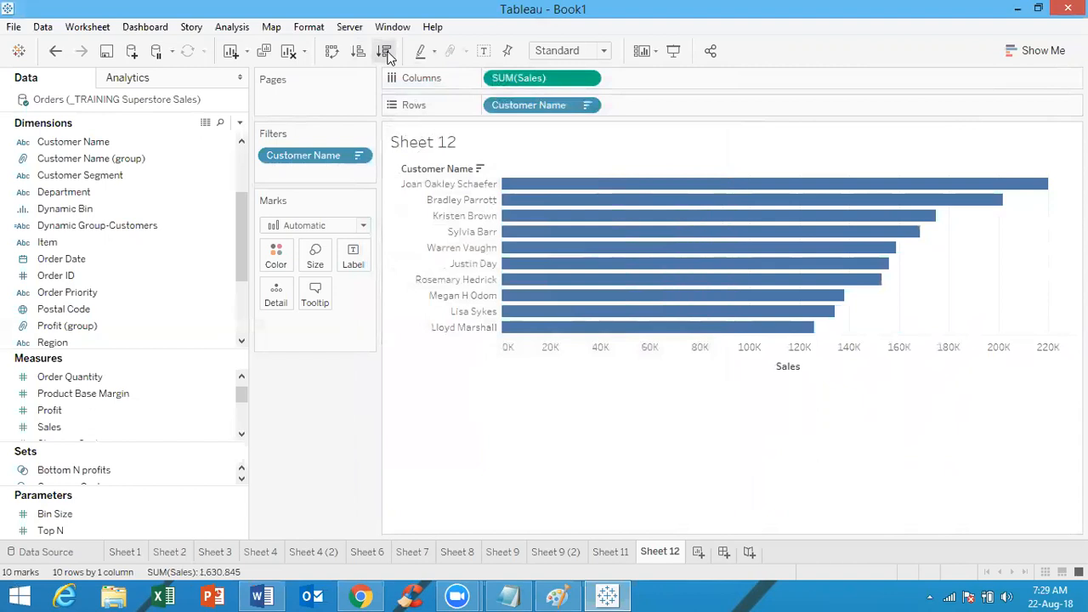
mouse_move(1054, 183)
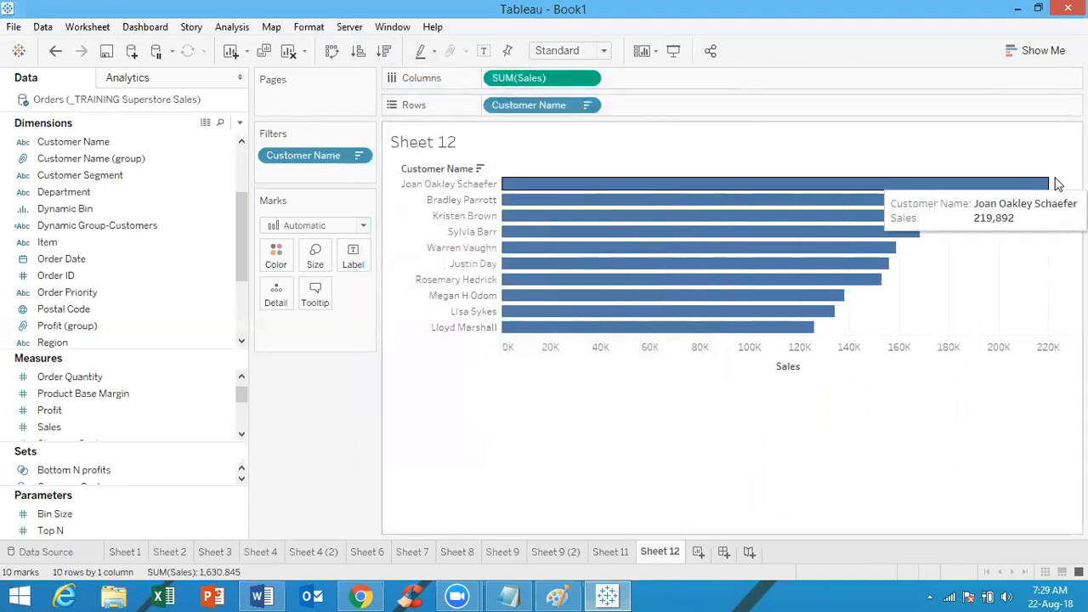
drag(1060, 184, 857, 242)
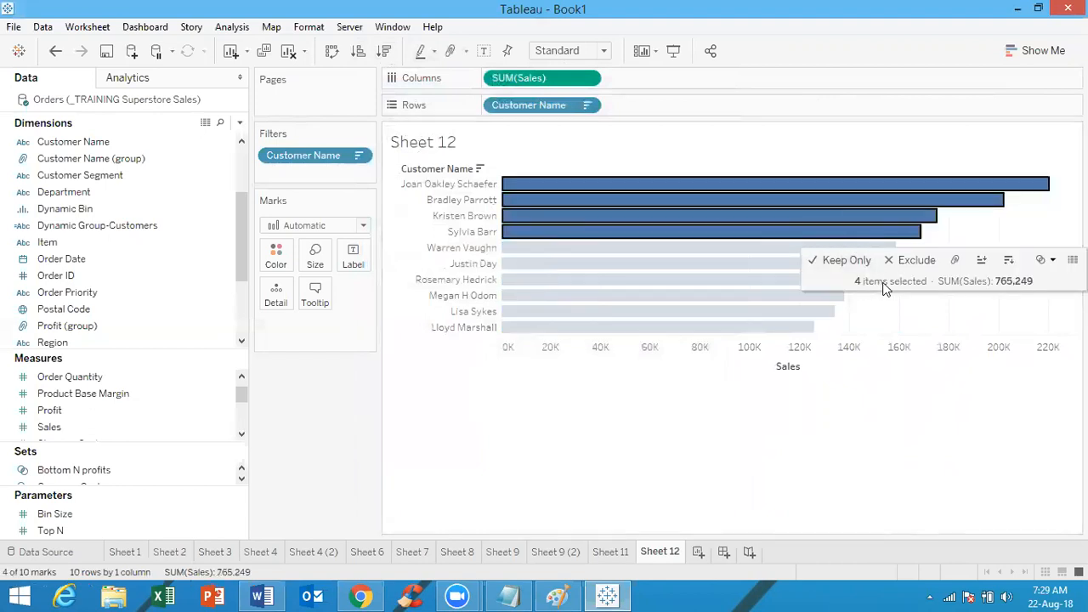
click(956, 262)
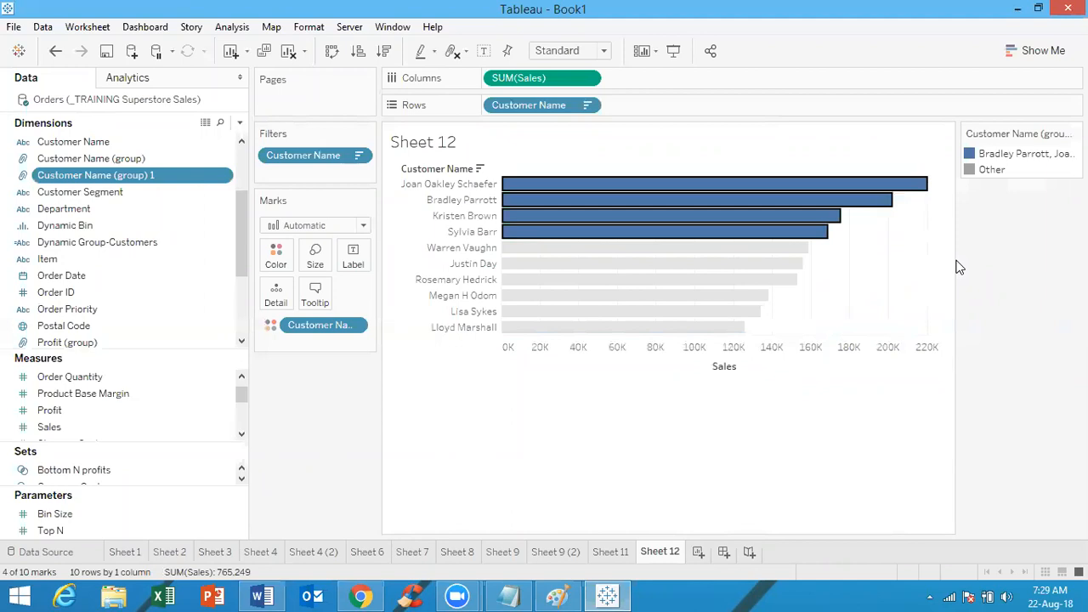
click(1034, 209)
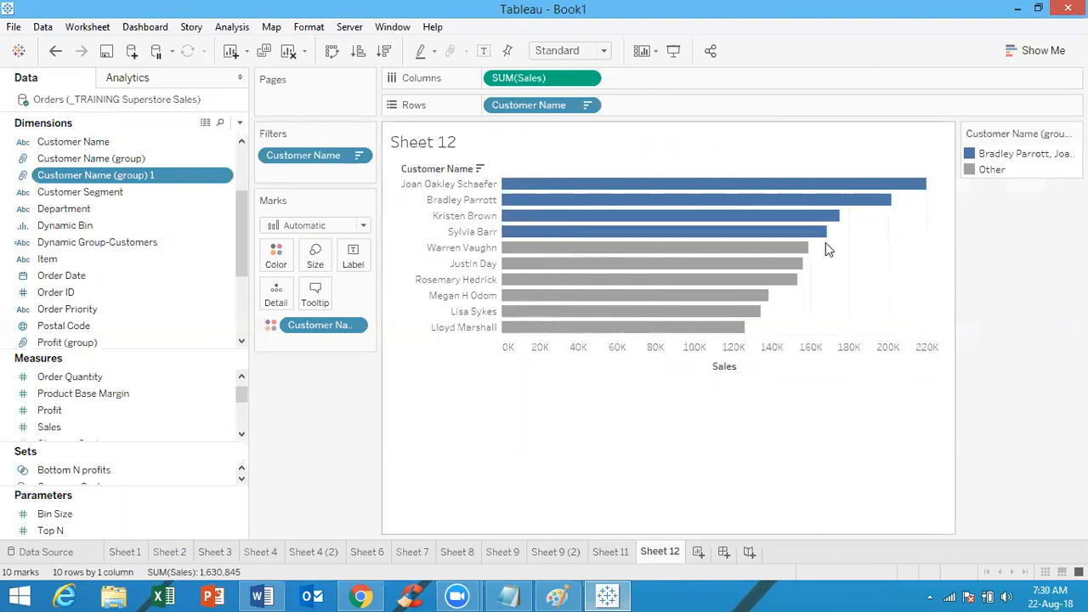
Group the next four customer bars by Sales (ranks 5-8) into a second, orange colour group
drag(825, 242, 719, 312)
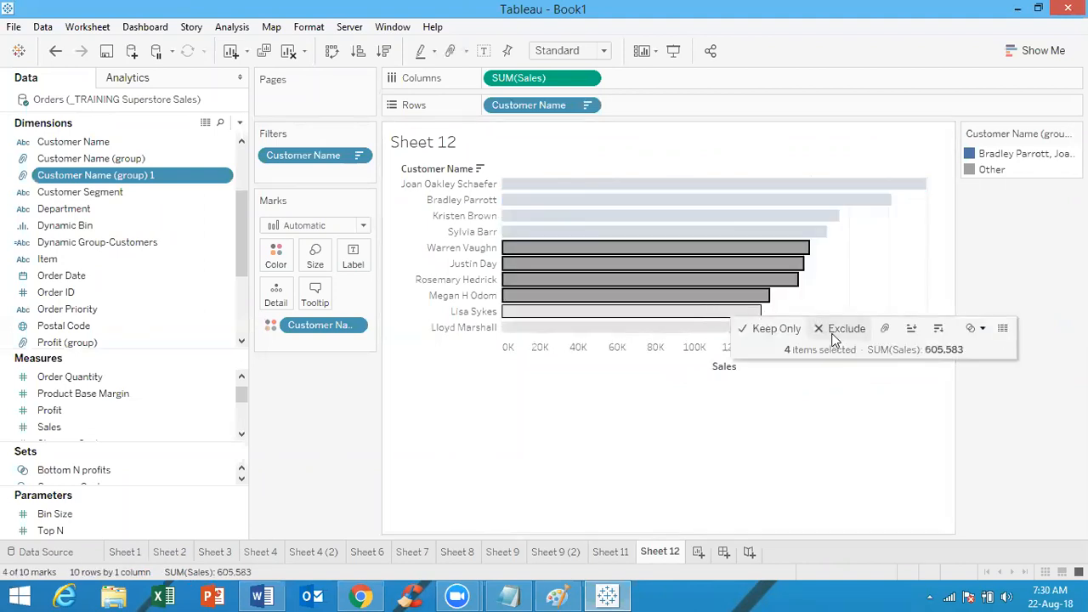
click(885, 330)
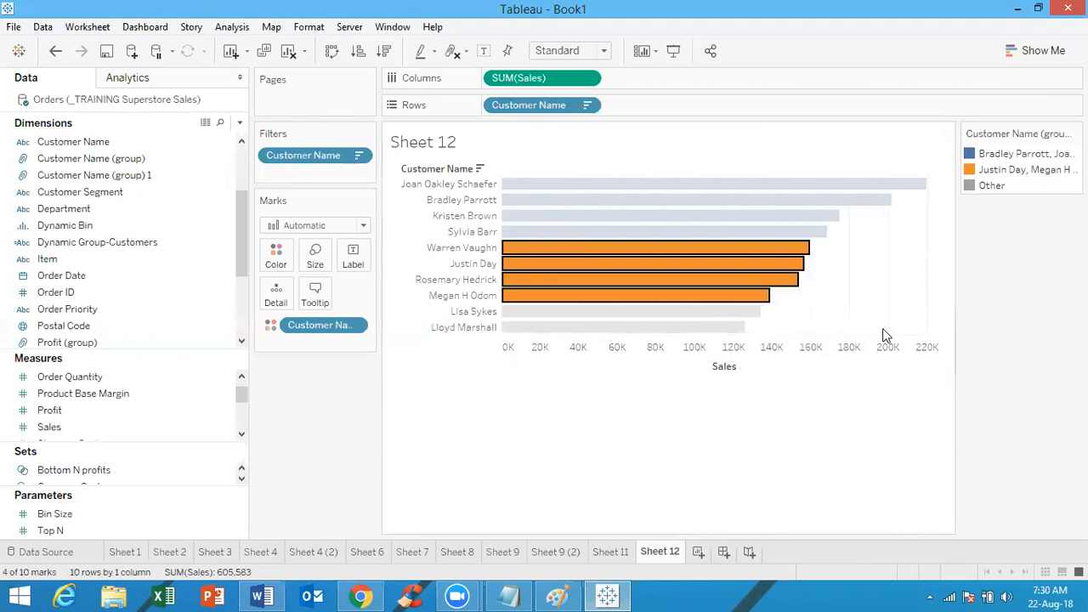
Deselect the bars to reveal top four blue, next four orange, last two grey
click(1050, 361)
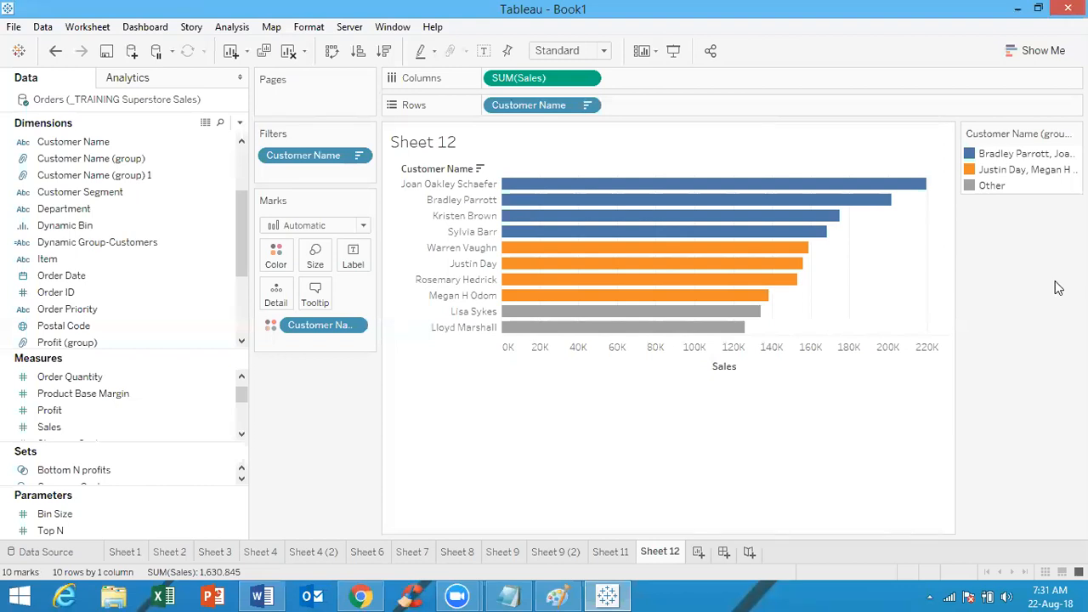
Add blank Sheet 13 and bring up the Customer Name field's options
click(698, 553)
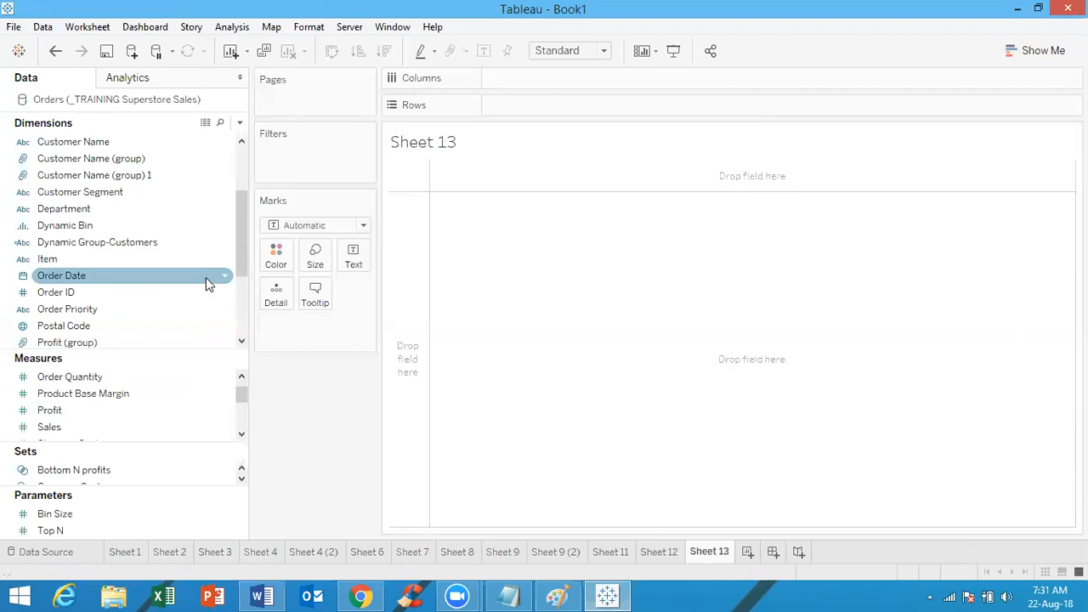
right_click(134, 145)
Create a Customer Name set 'Top 4 customers on sales' limited to the top 4 by SUM(Sales)
mouse_move(227, 262)
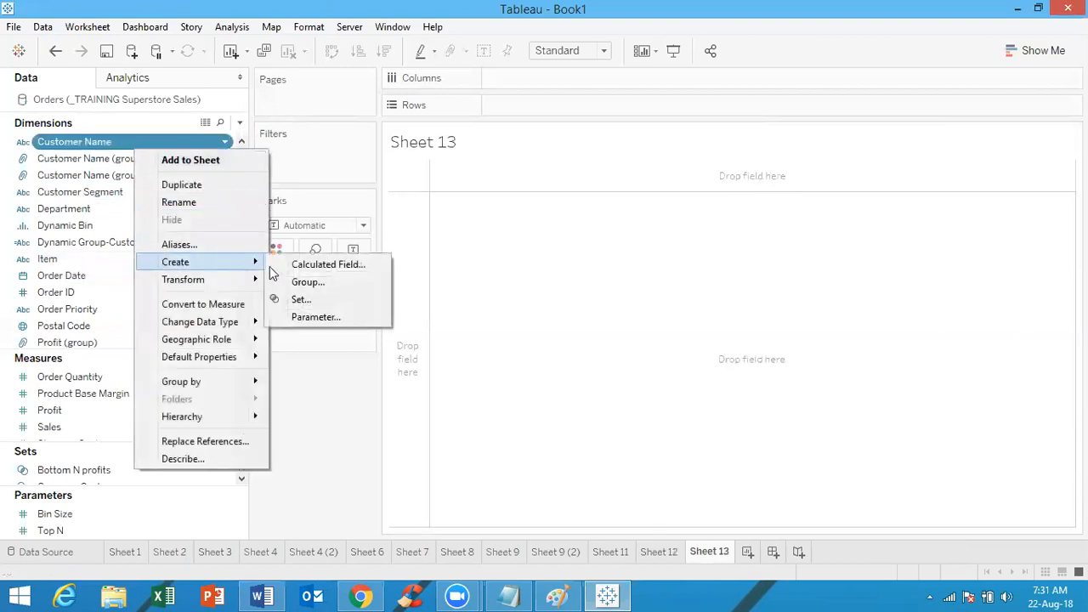
click(299, 302)
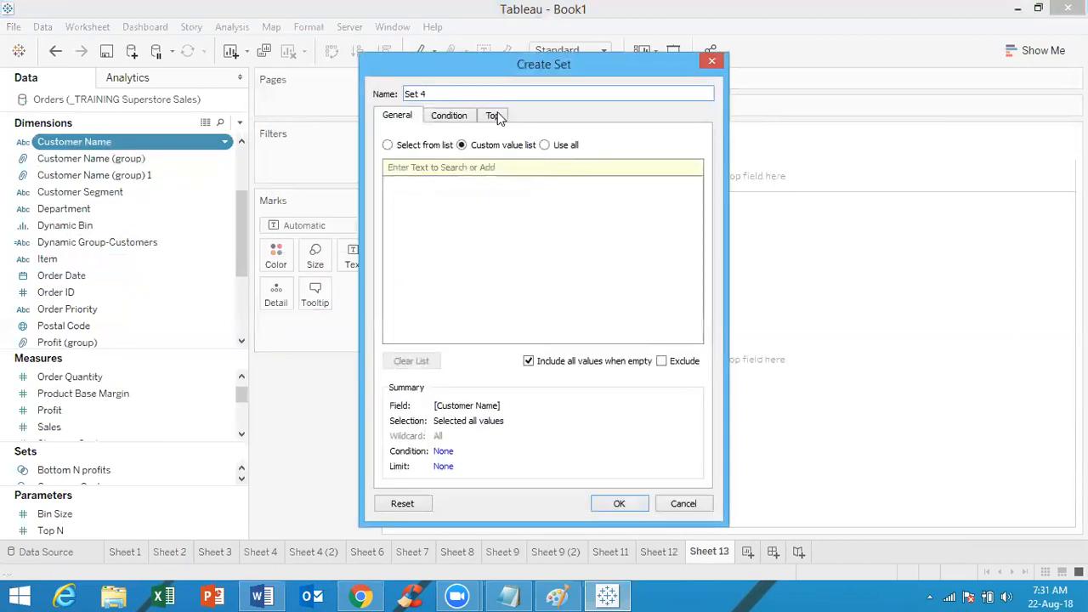
click(497, 116)
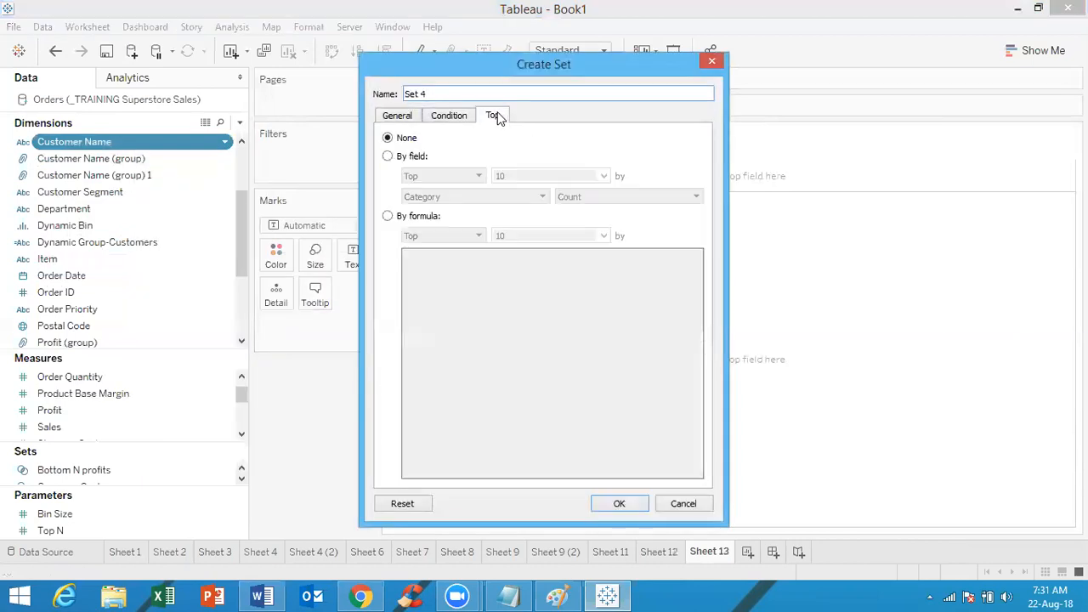
click(415, 158)
click(582, 174)
double_click(582, 175)
text(4)
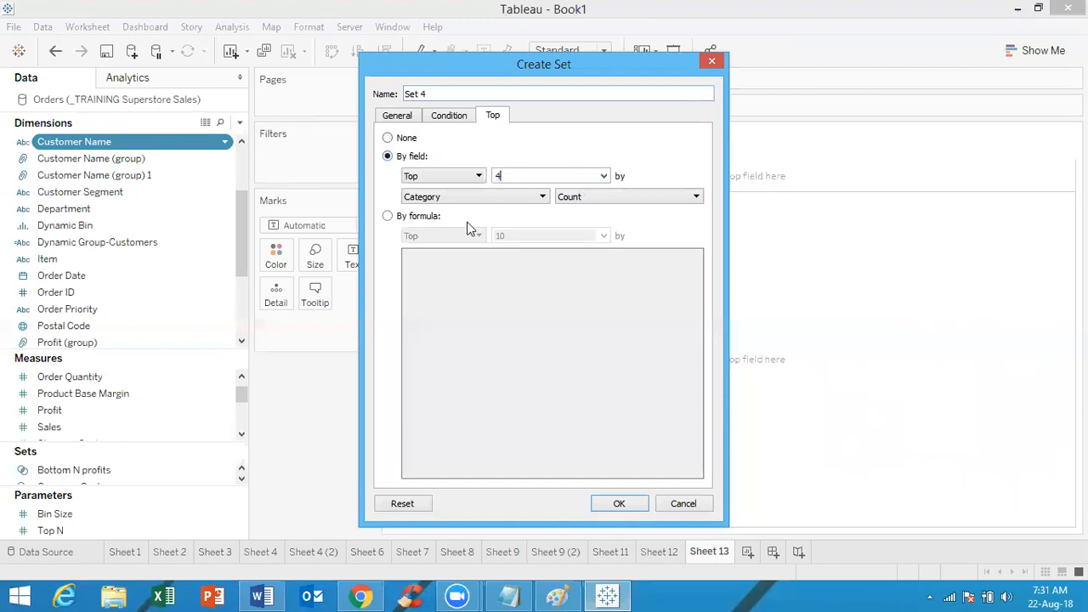
click(455, 199)
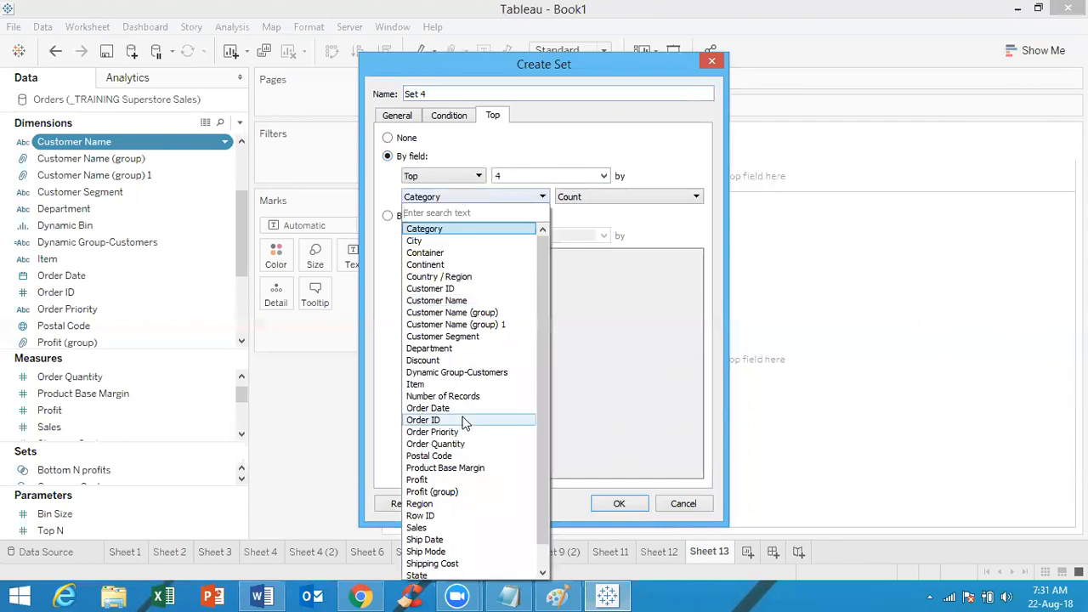
click(417, 528)
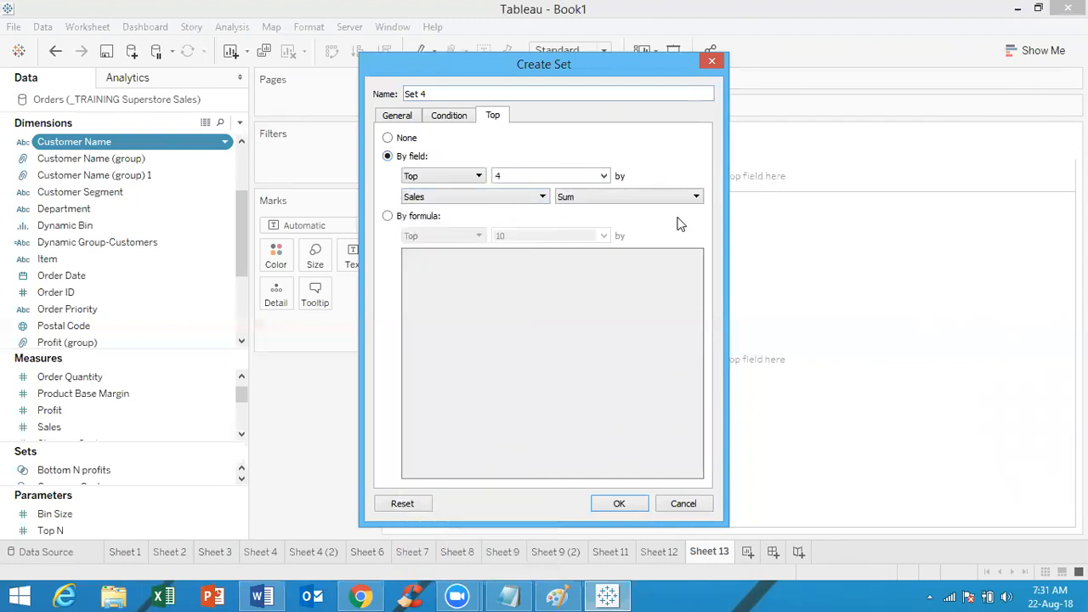
triple_click(456, 93)
text(Top 4 customers on sales)
click(620, 503)
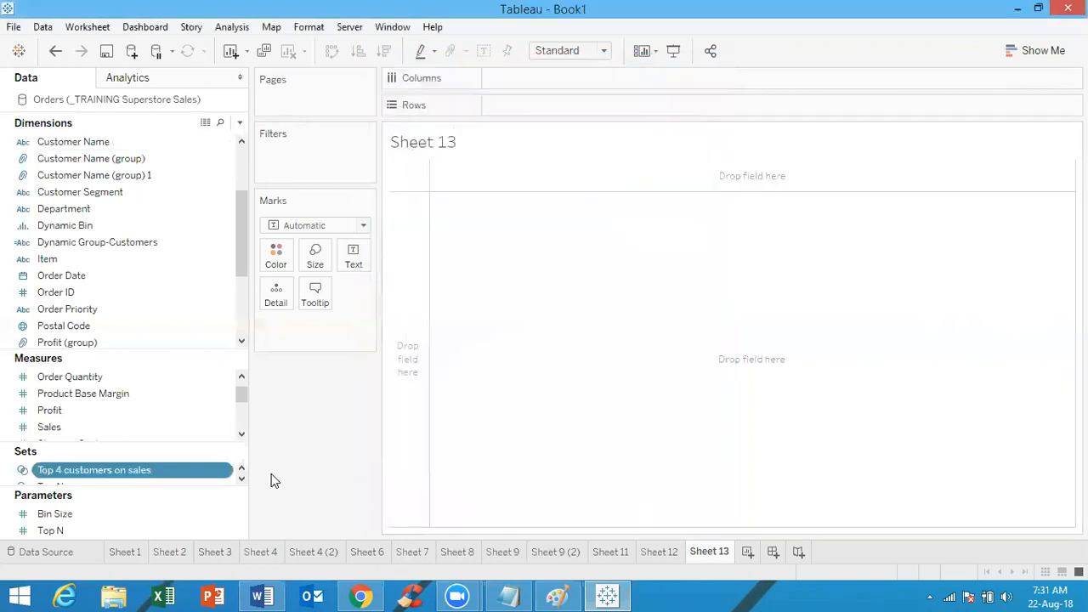
Duplicate the Top 4 set and rename the copy 'Top 8 customers on sales'
right_click(206, 474)
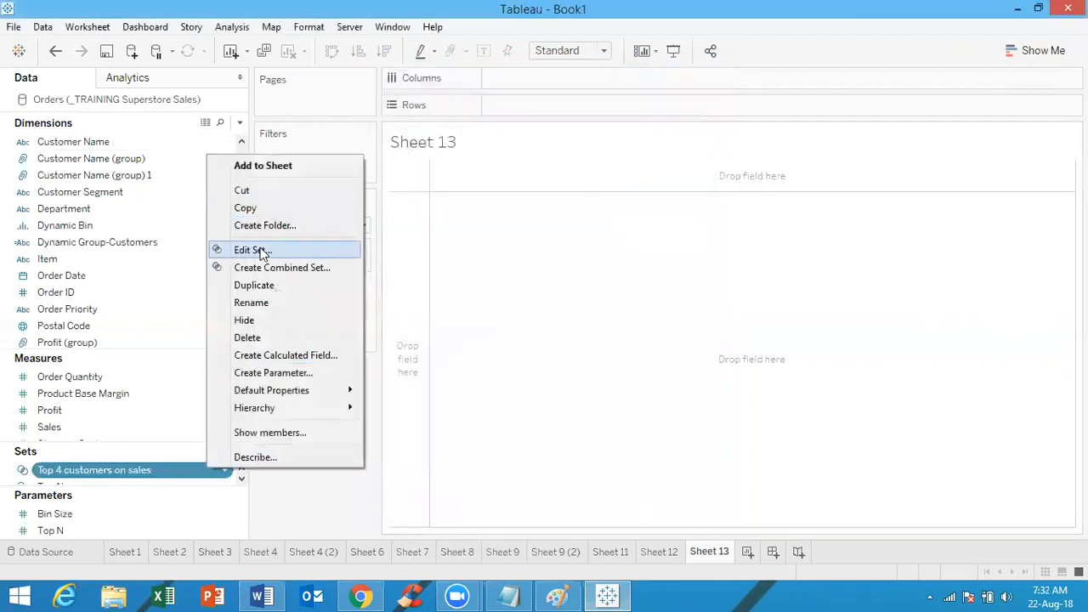
click(259, 289)
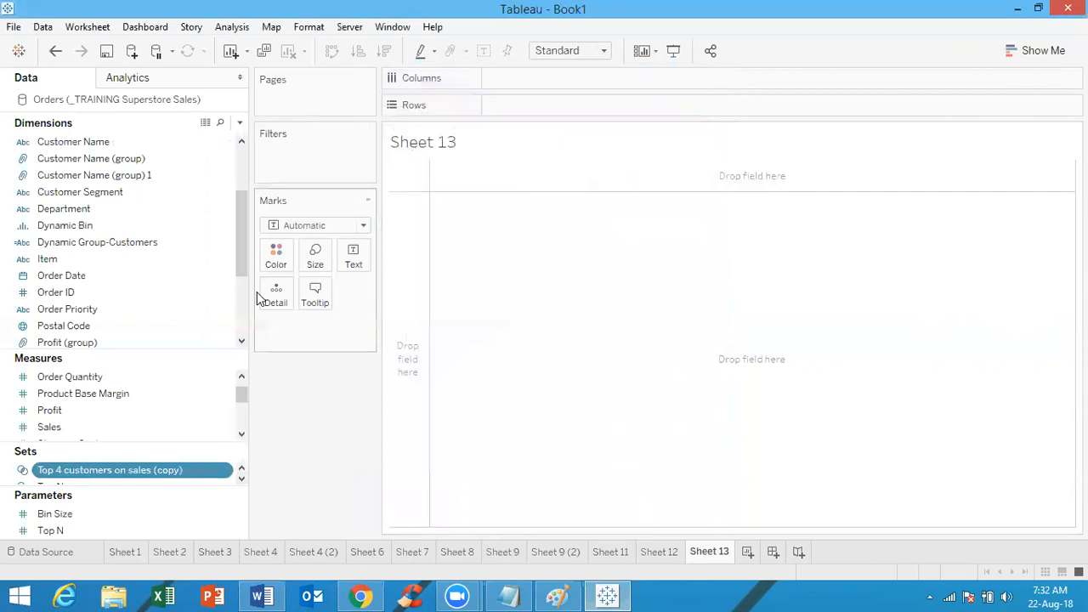
right_click(183, 476)
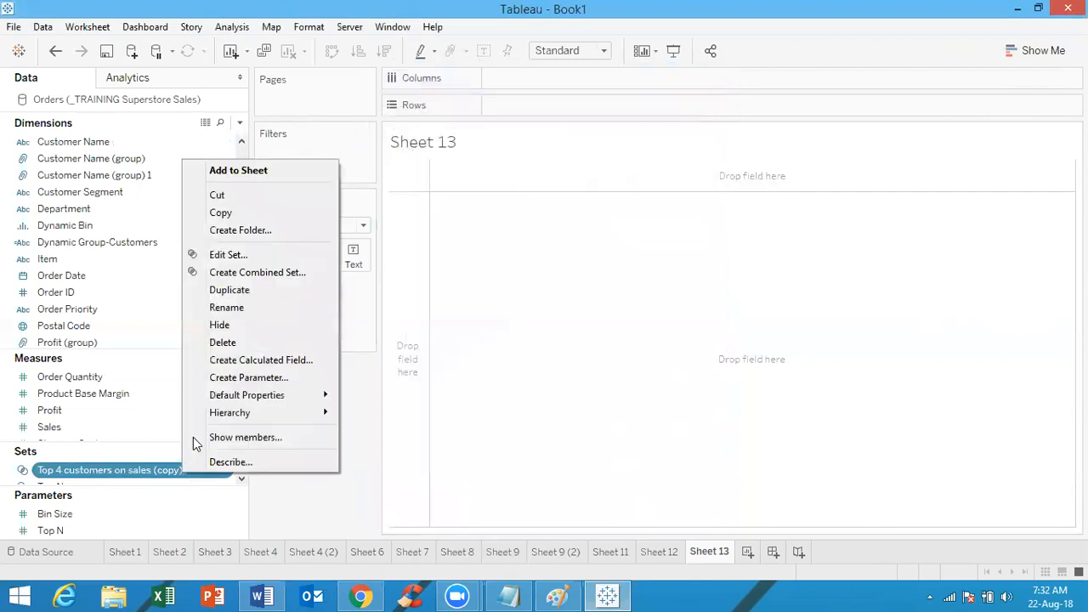
click(238, 256)
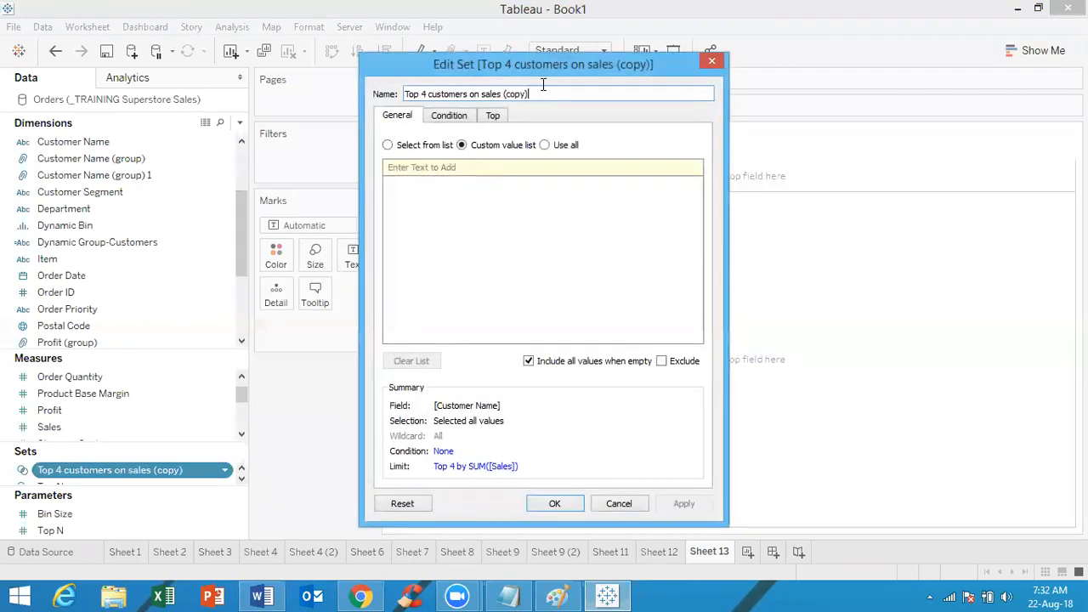
key(BackSpace)
key(BackSpace)
key(BackSpace)
key(BackSpace)
key(BackSpace)
key(BackSpace)
key(BackSpace)
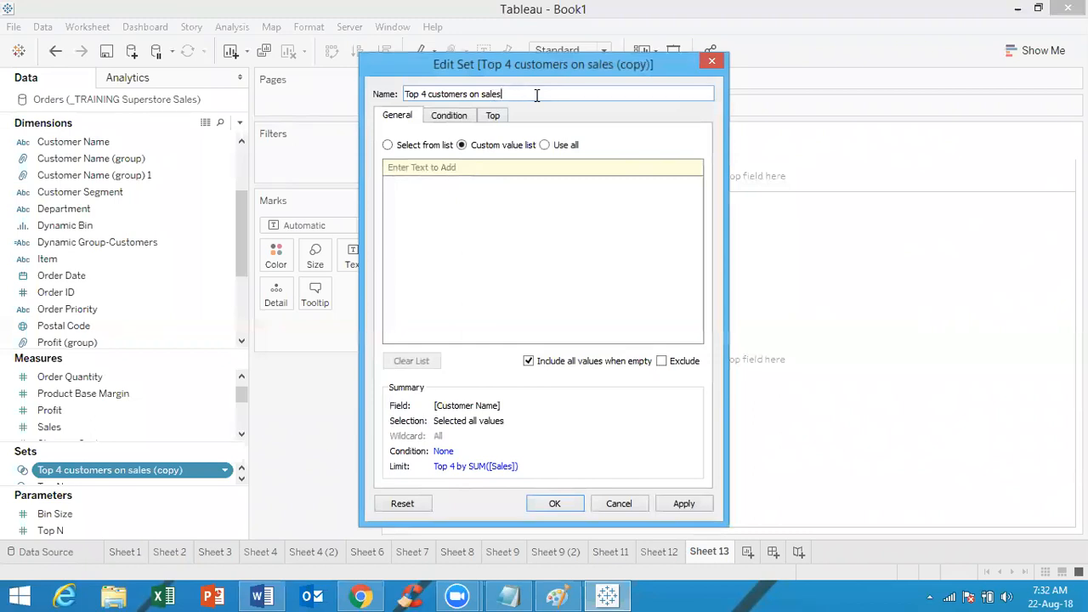
key(Right)
key(Right)
key(Right)
key(Right)
key(Delete)
text(8)
key(Left)
Change the copied set's limit to the top 8 customers by Sales and confirm
click(494, 115)
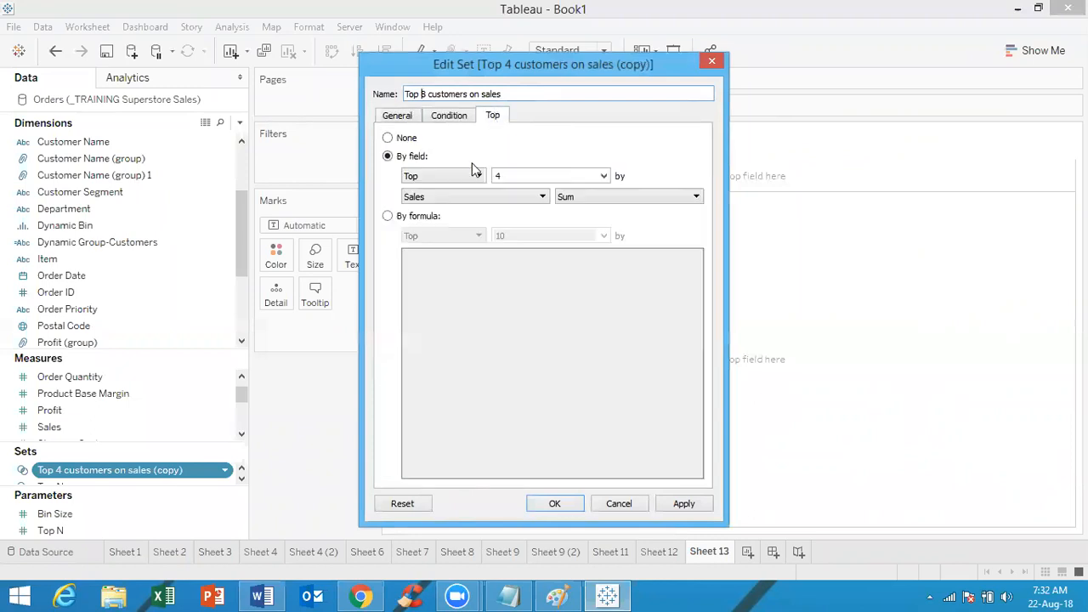
double_click(511, 175)
text(8)
click(678, 504)
click(562, 505)
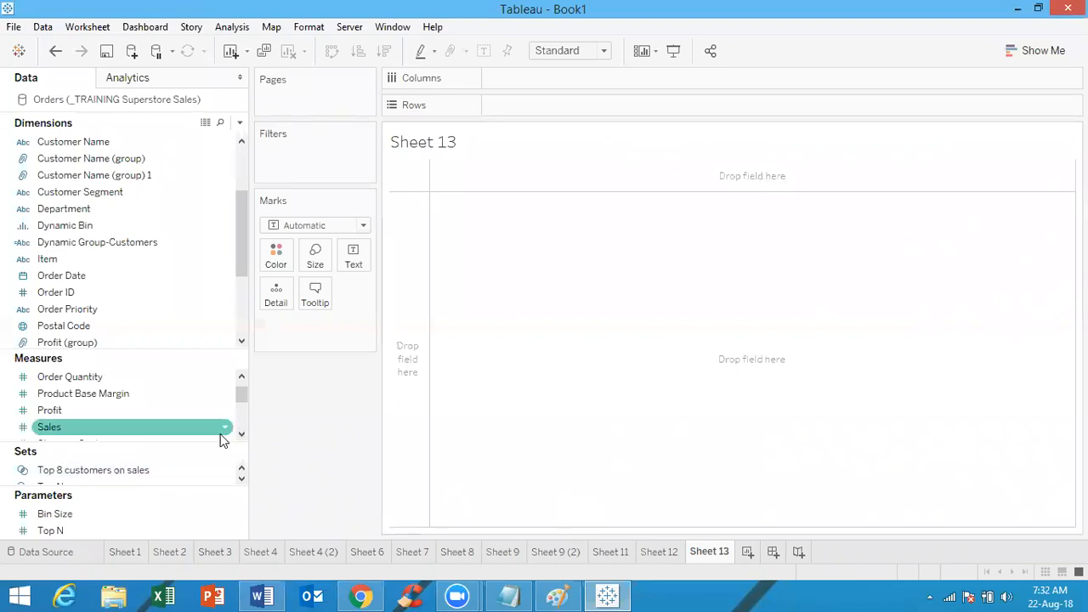
drag(203, 444, 201, 357)
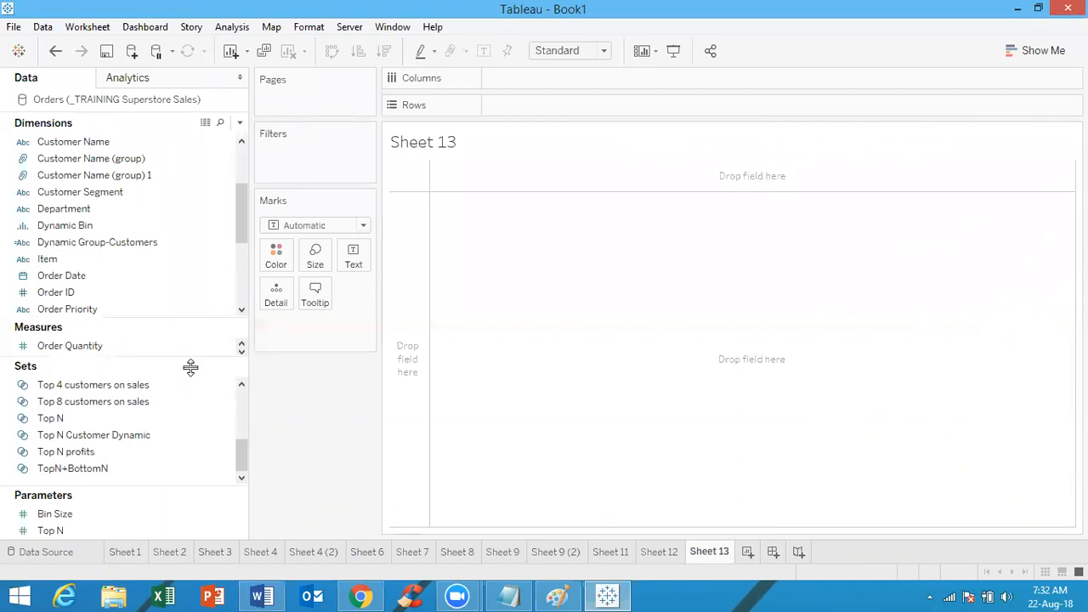
Combine the Top 4 and Top 8 sets as 'Top 5-8 customers', keeping Top 8 except shared members
ctrl+click(108, 403)
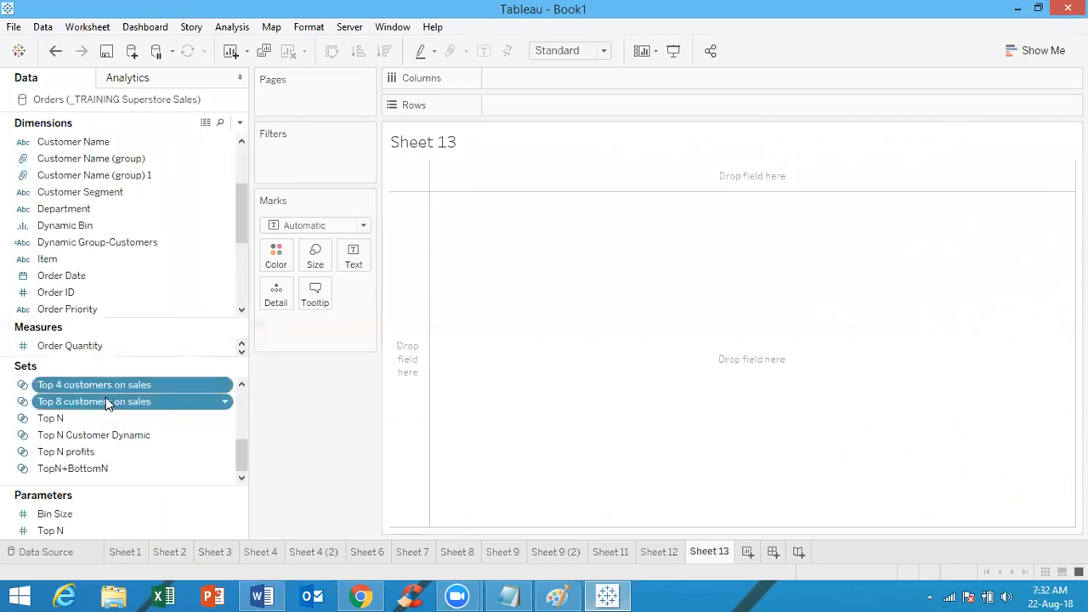
right_click(107, 403)
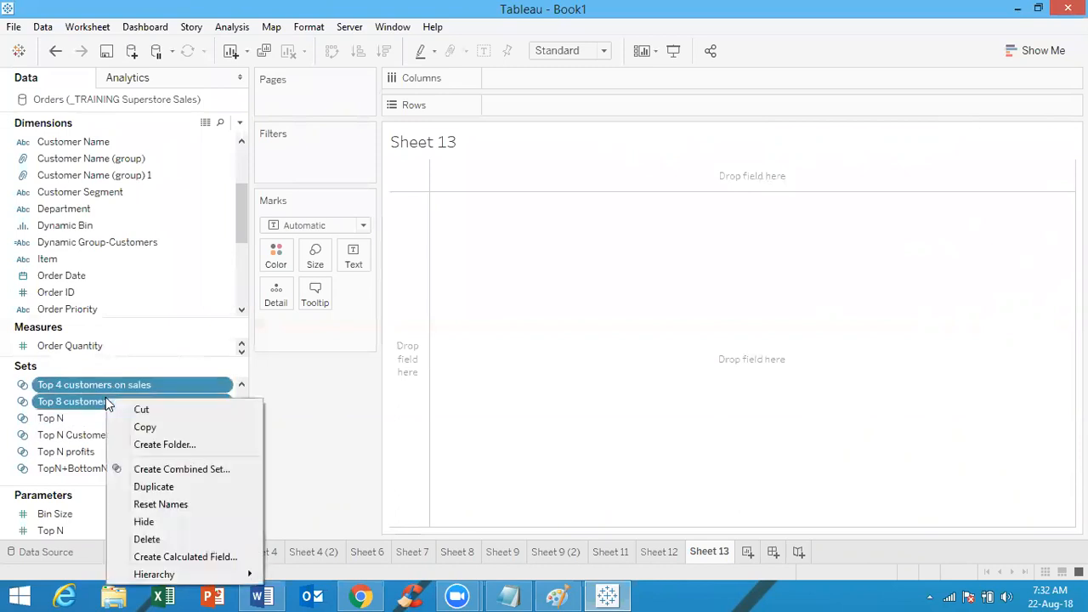
click(167, 469)
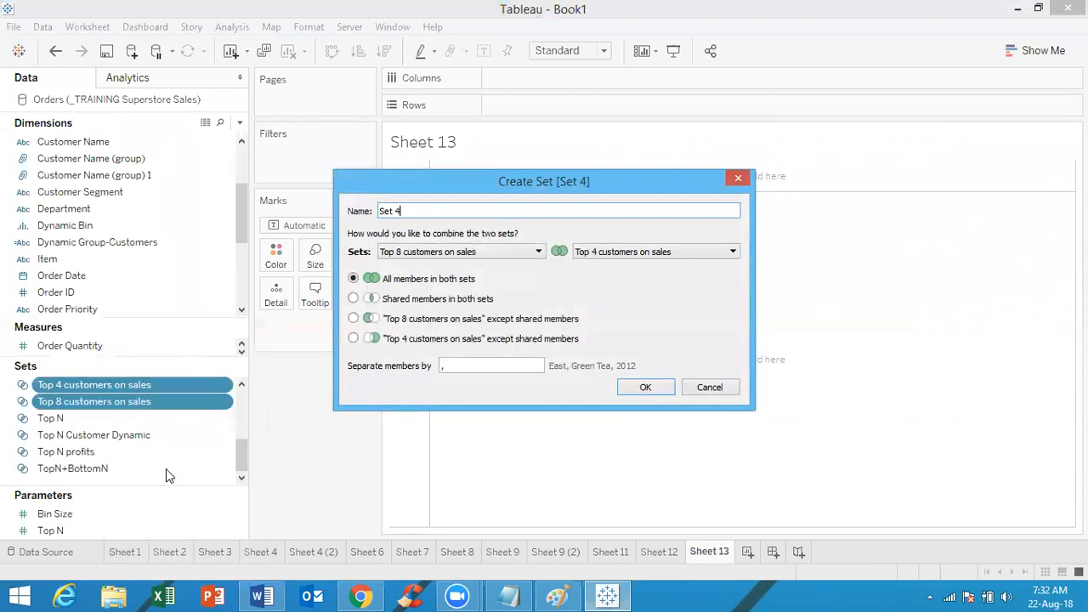
key(BackSpace)
key(BackSpace)
key(BackSpace)
key(BackSpace)
key(BackSpace)
click(352, 320)
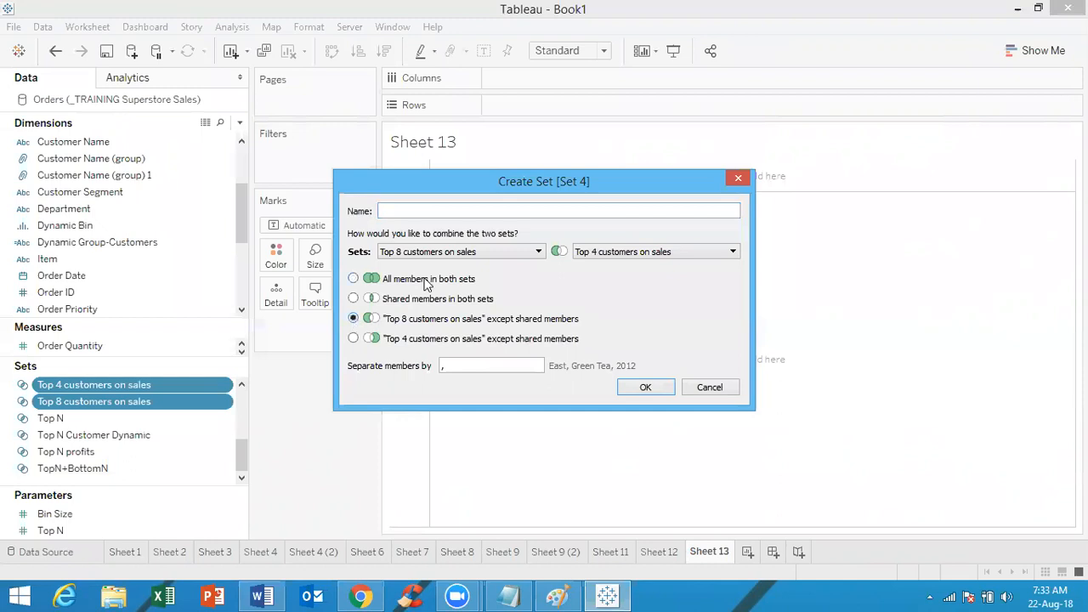
click(430, 212)
text(Top )
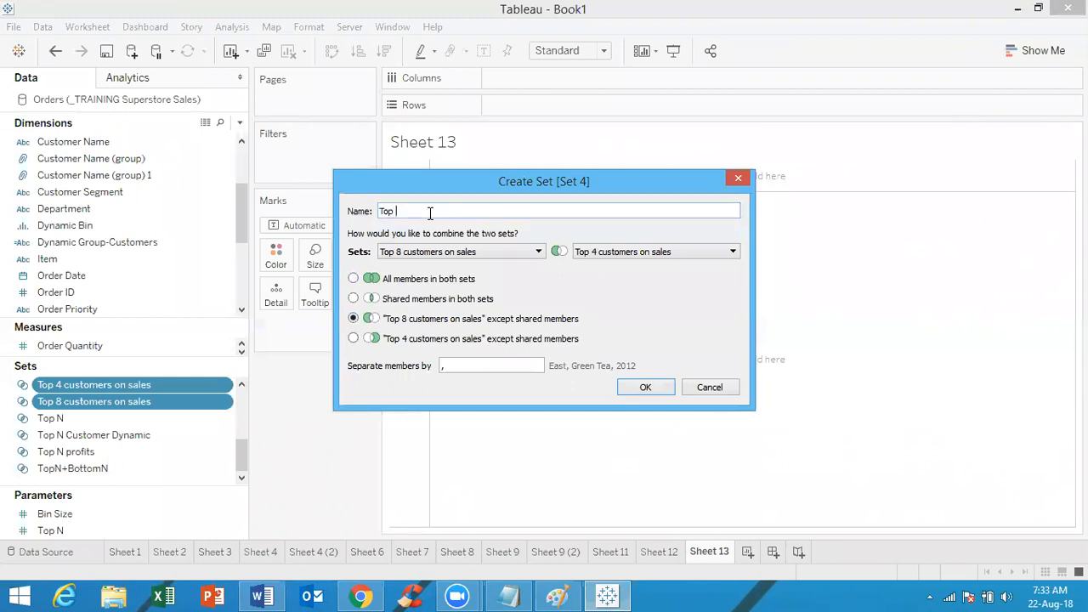
text(5-8 customers)
click(645, 388)
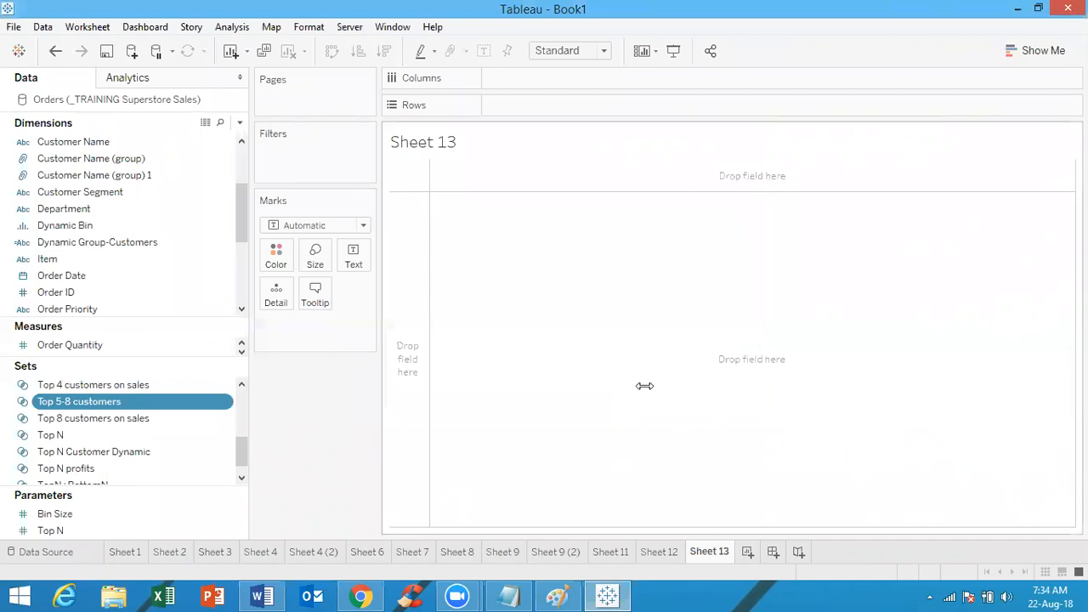
Start a new calculated field named 'Dynamic Customer Group'
click(240, 123)
click(225, 142)
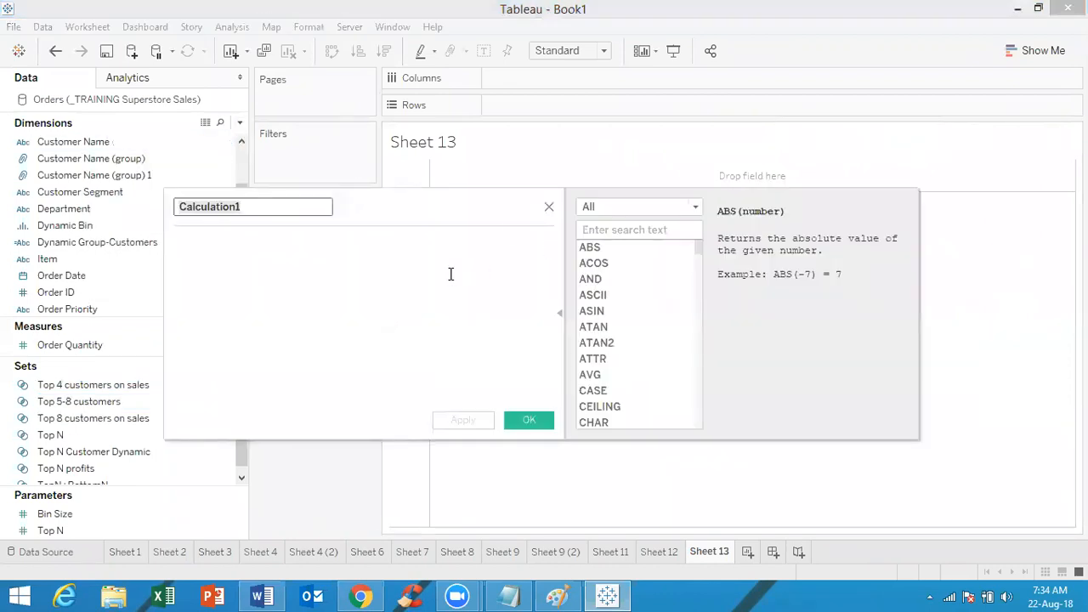
text(Dy)
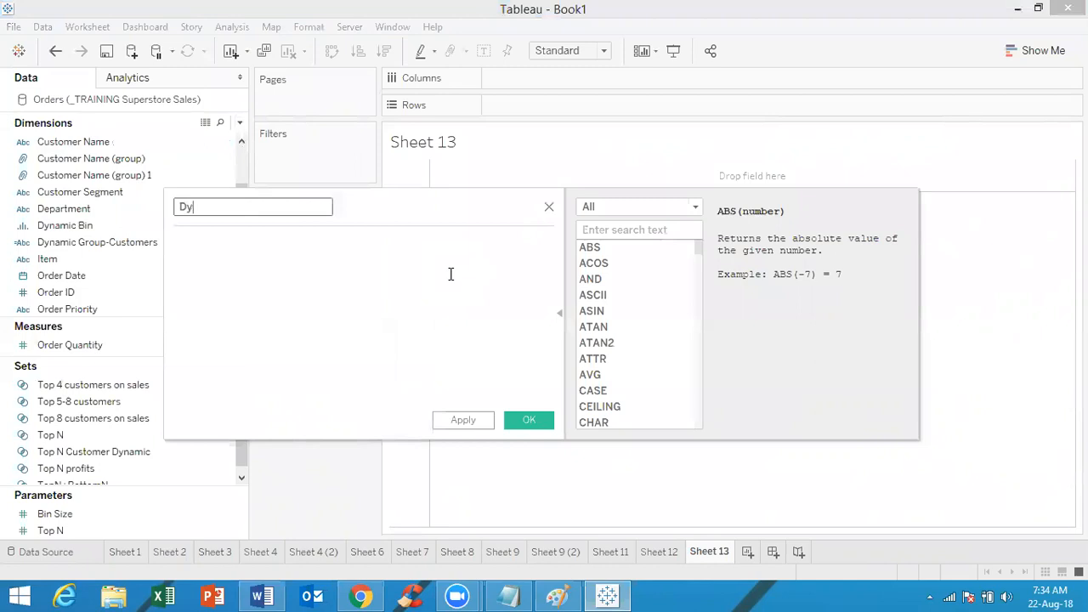
text(namic Customer Group)
click(372, 274)
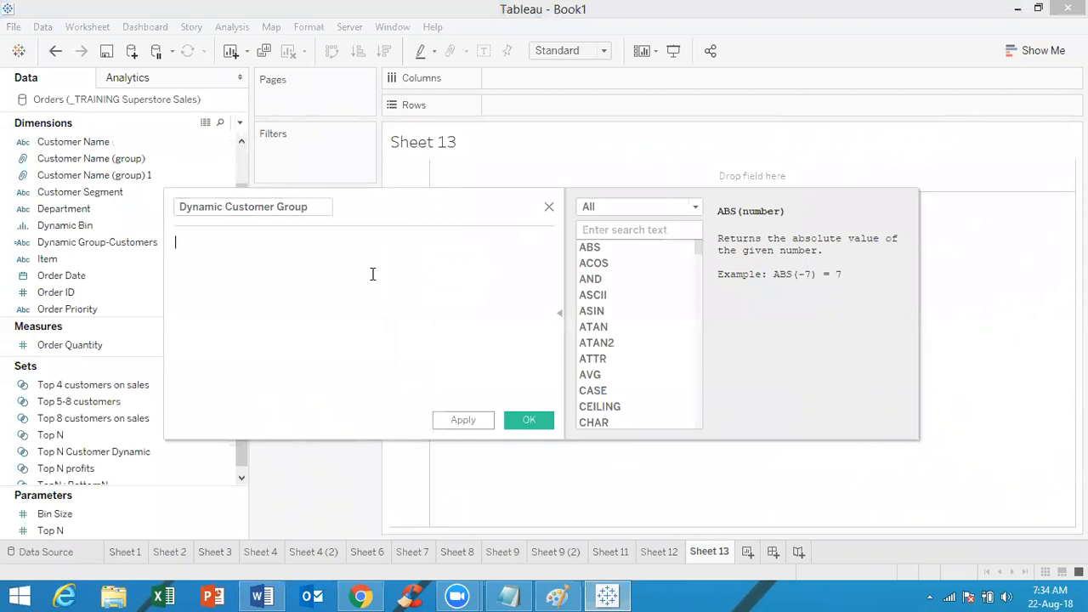
Write the first condition: IF [Top 4 customers on sales] then "Top4"
text(if )
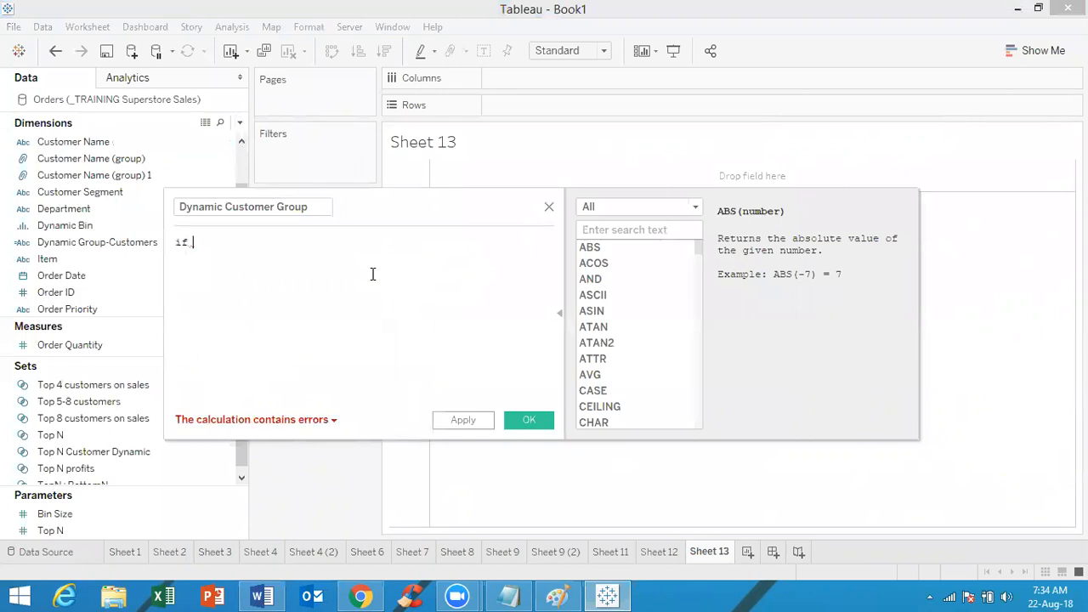
text(to)
key(BackSpace)
key(BackSpace)
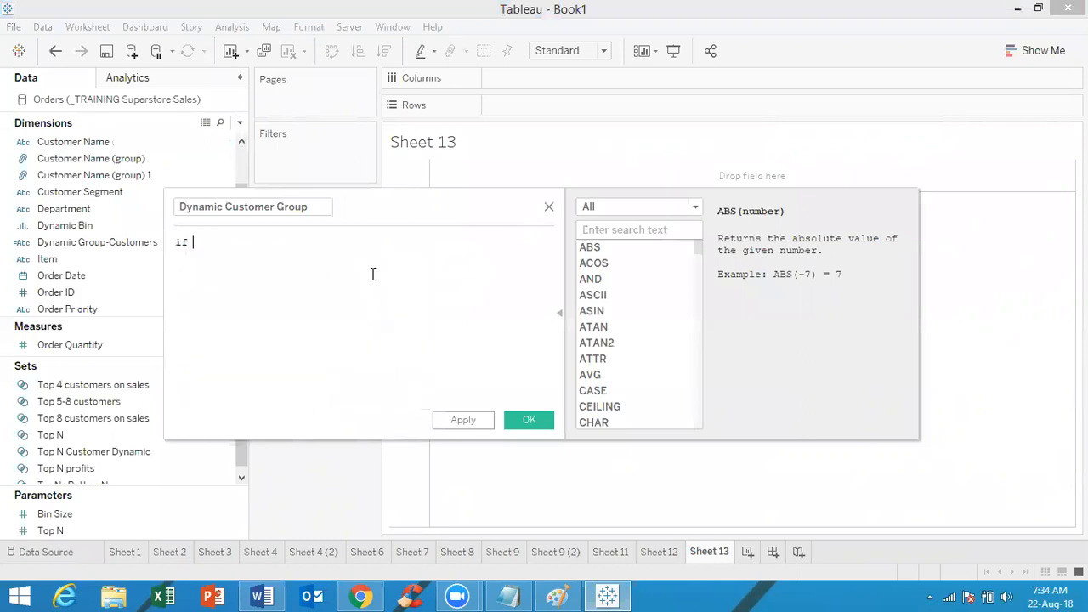
key(BackSpace)
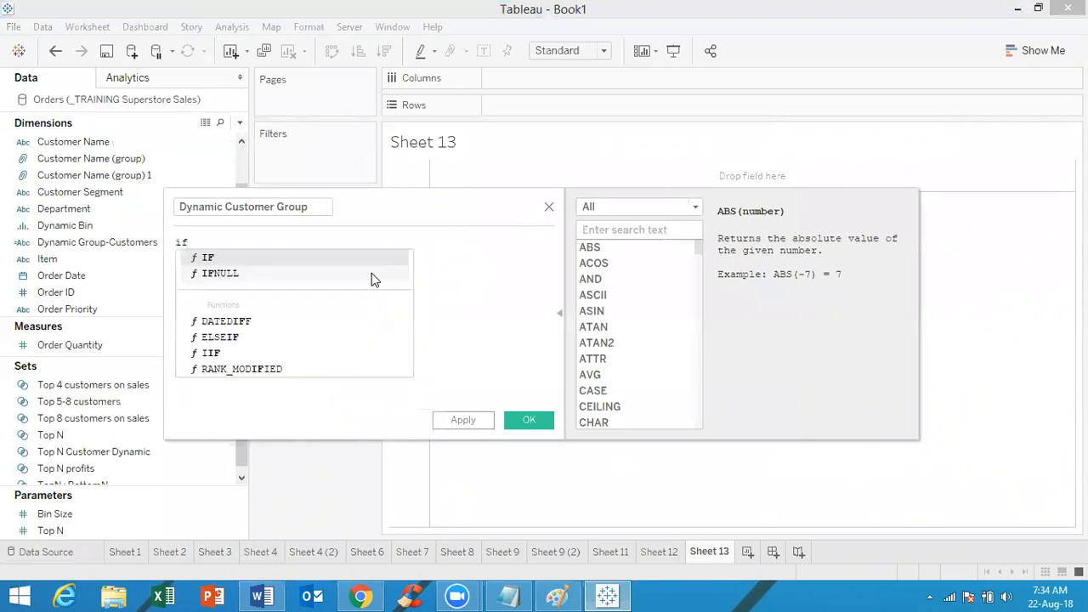
click(360, 256)
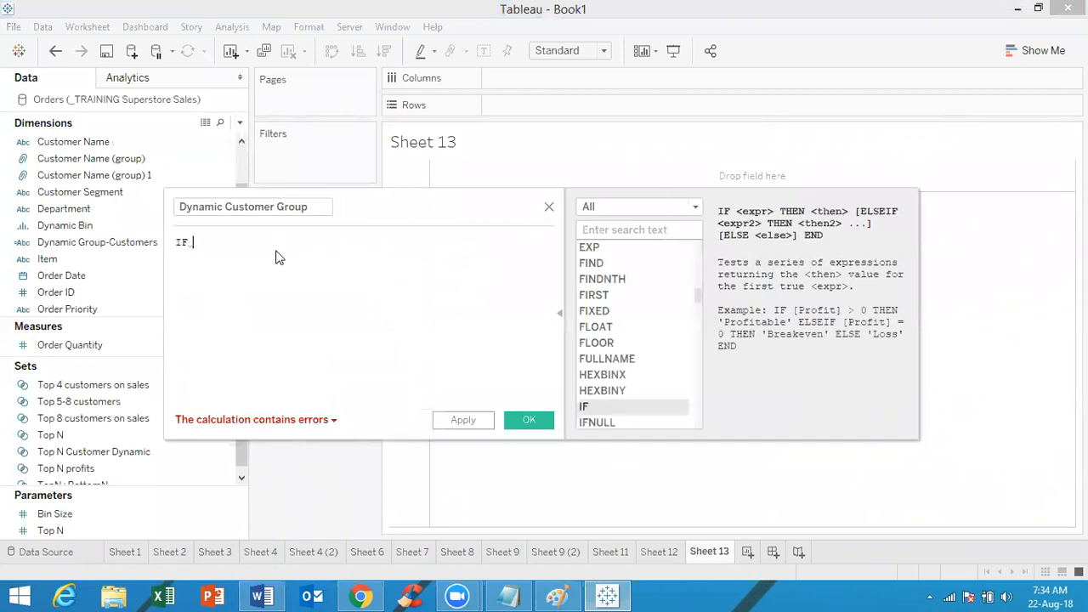
text(top)
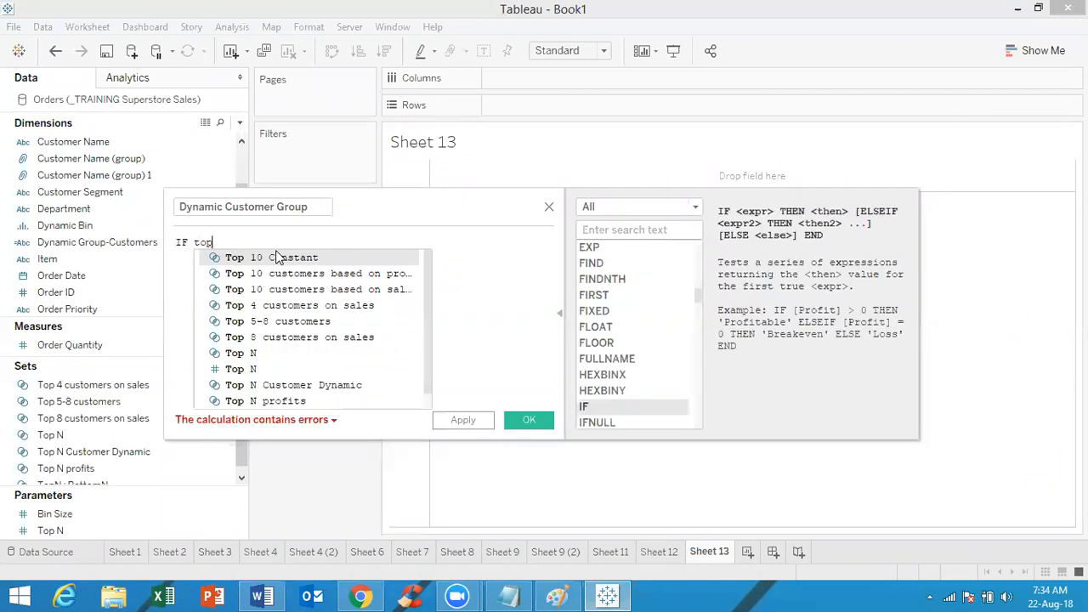
text( 4)
key(BackSpace)
key(BackSpace)
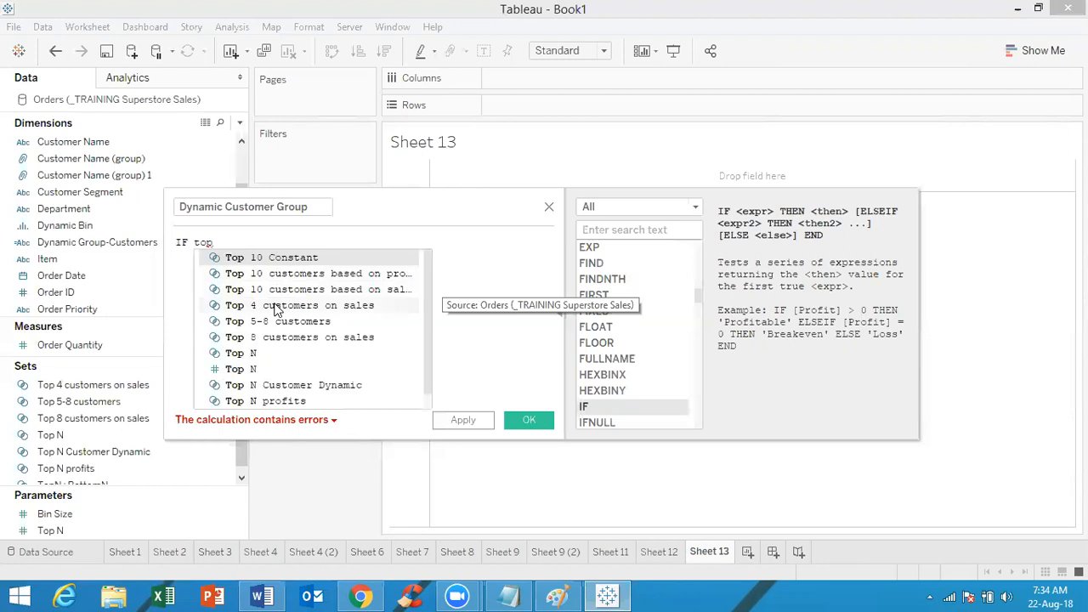
click(275, 306)
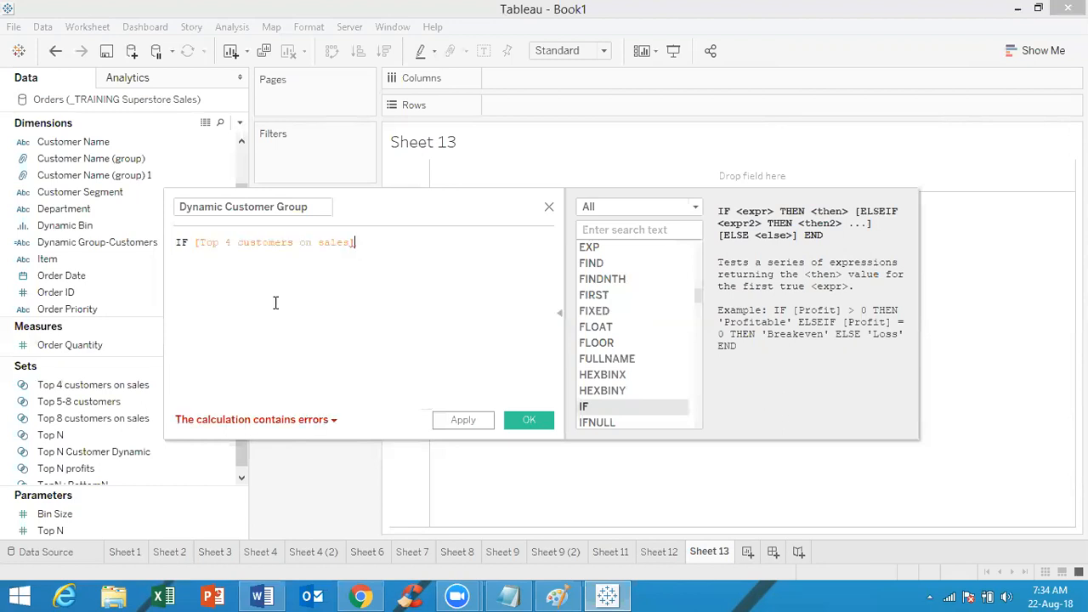
text(then )
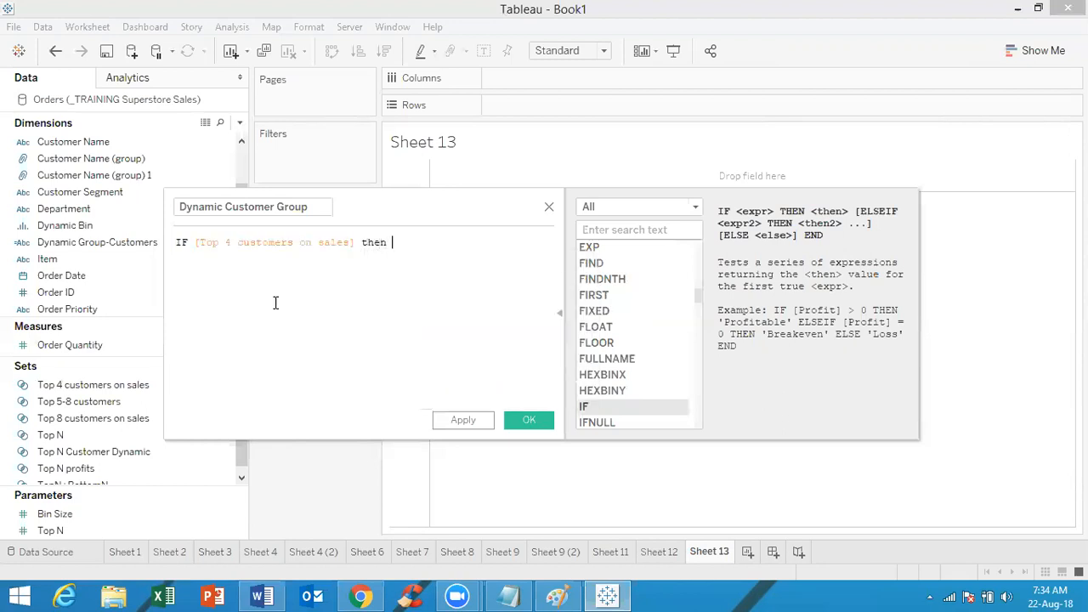
text("Top4")
key(Return)
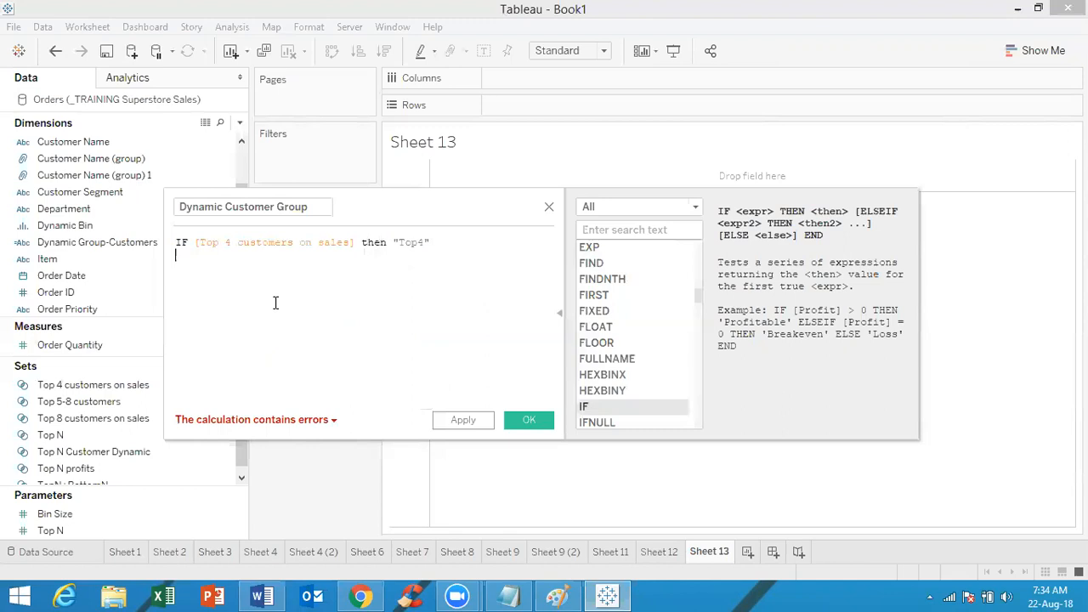
Add ELSEIF [Top 5-8 customers] then "TOp 5-8" ELSE "Others" END and save the calculation
text(ELSEIF top)
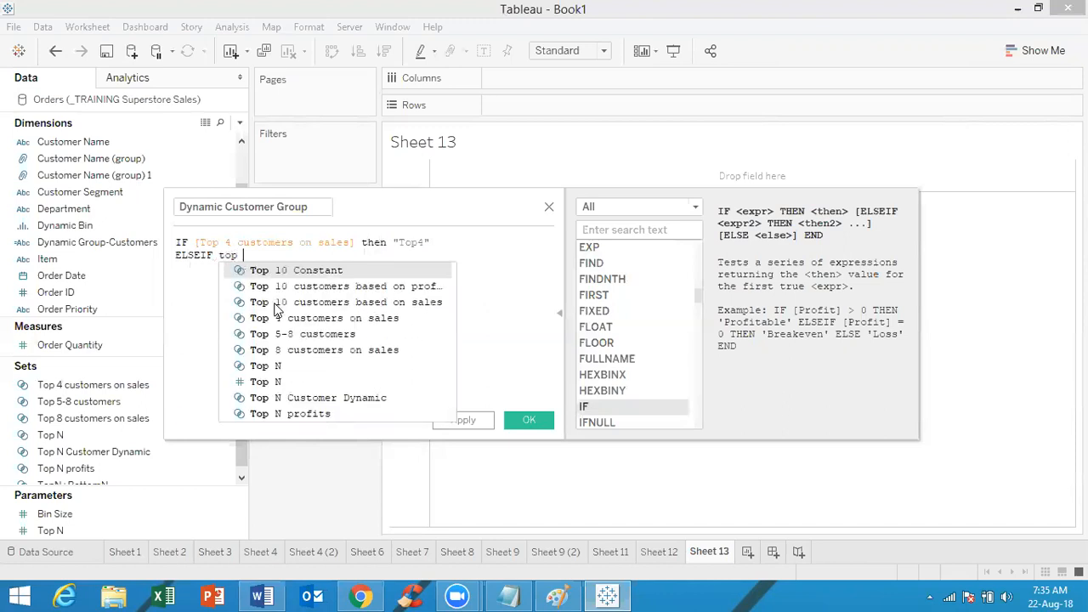
text( 5)
key(BackSpace)
key(BackSpace)
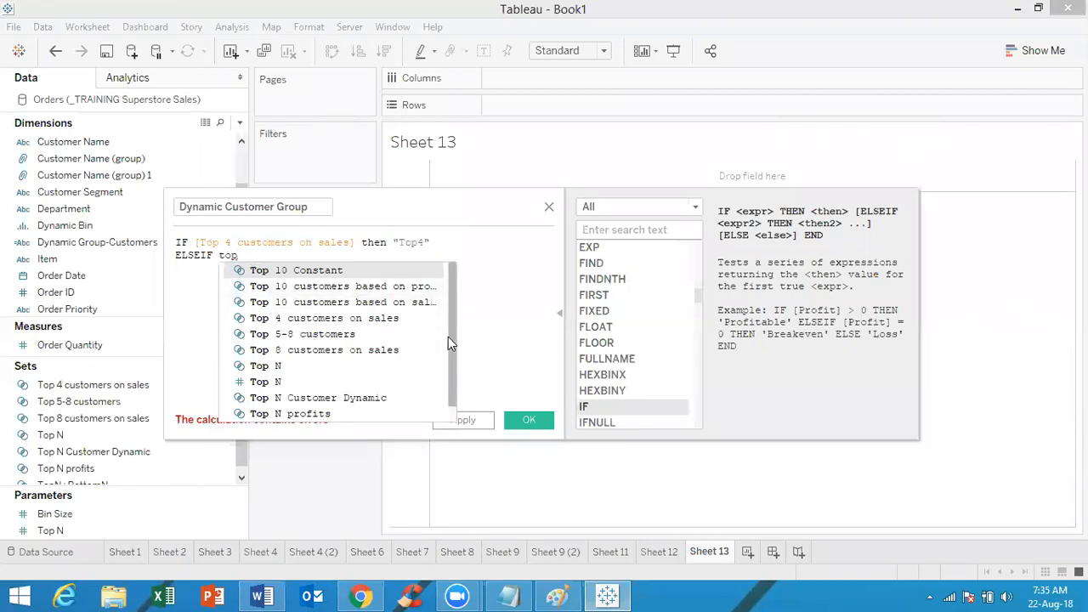
scroll(448, 347, down, 1)
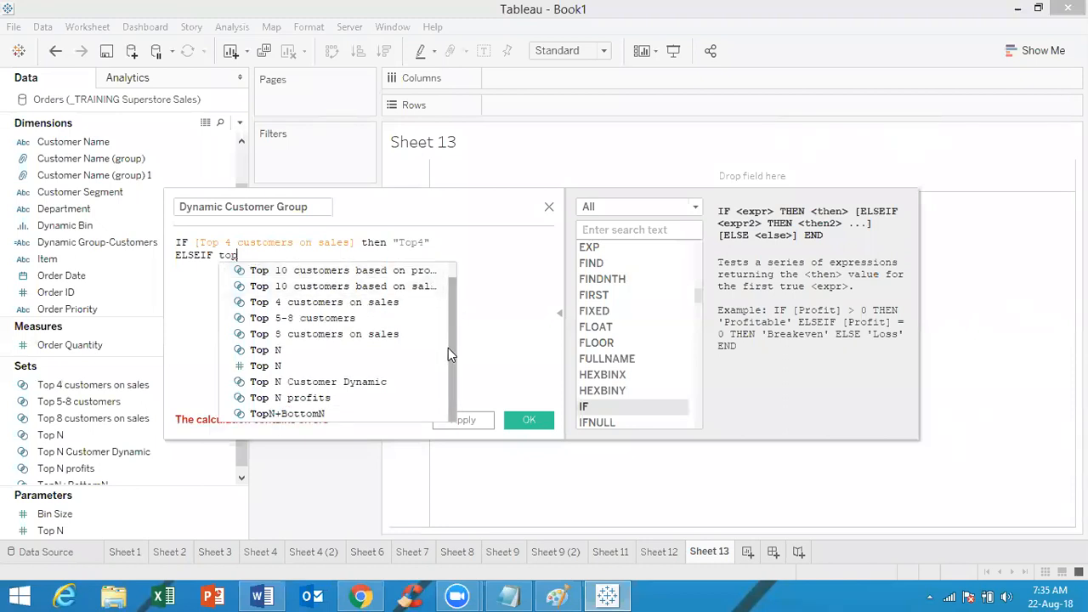
double_click(379, 318)
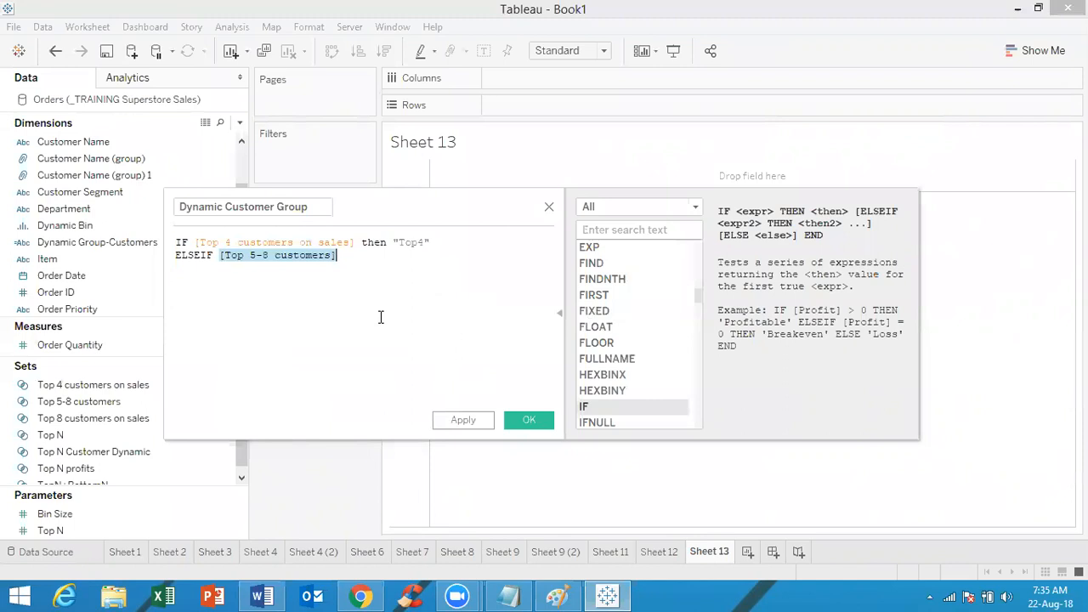
click(348, 258)
text(then )
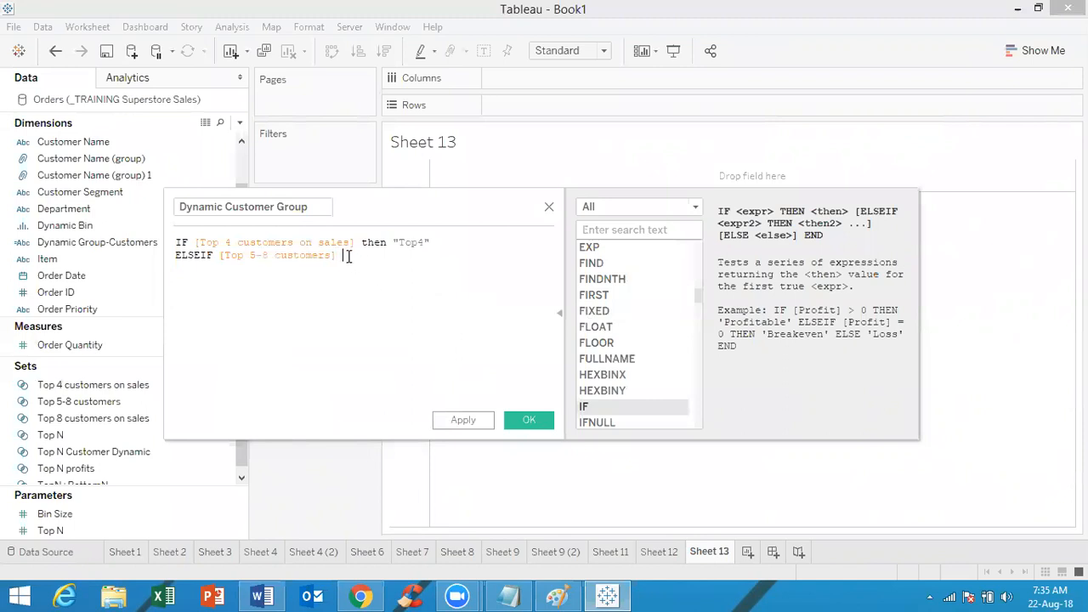
text("TOp)
text( 5-)
text(8" )
text(E)
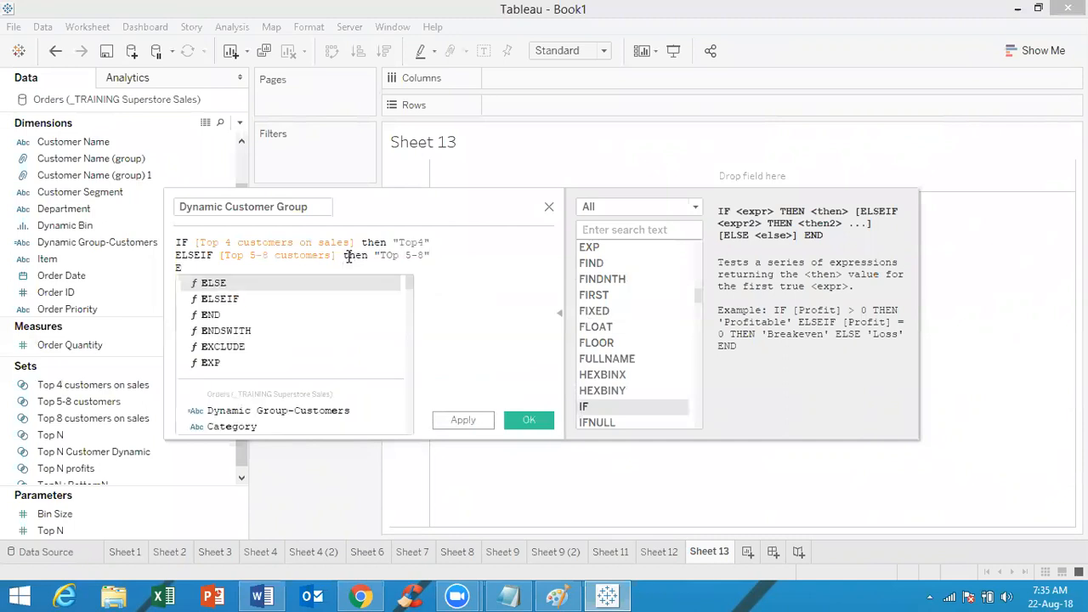
text(LSE "")
key(Left)
text(Others)
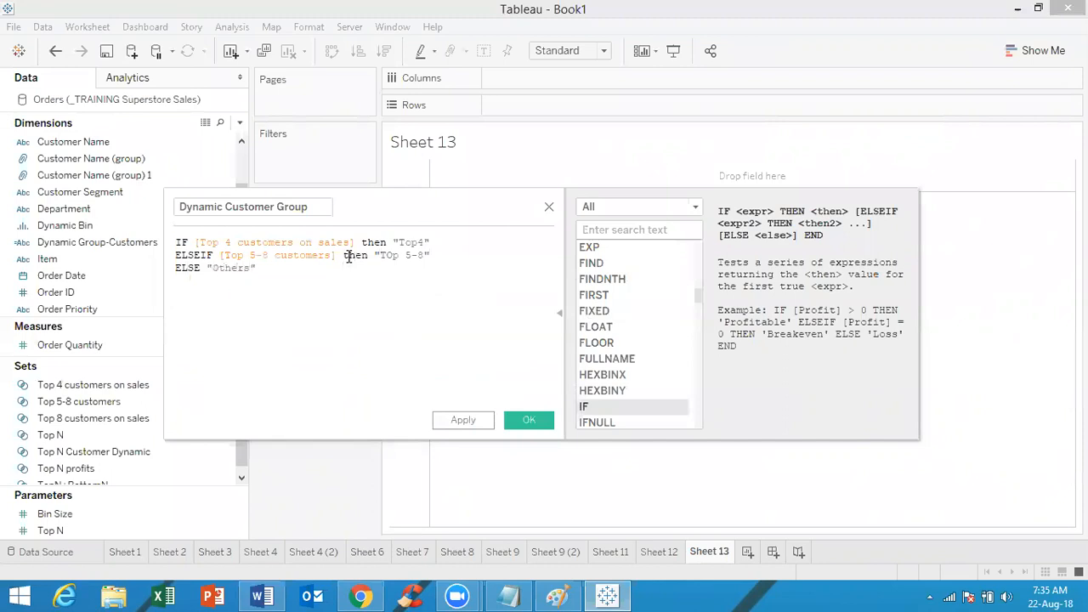
key(Right)
key(Return)
text(END)
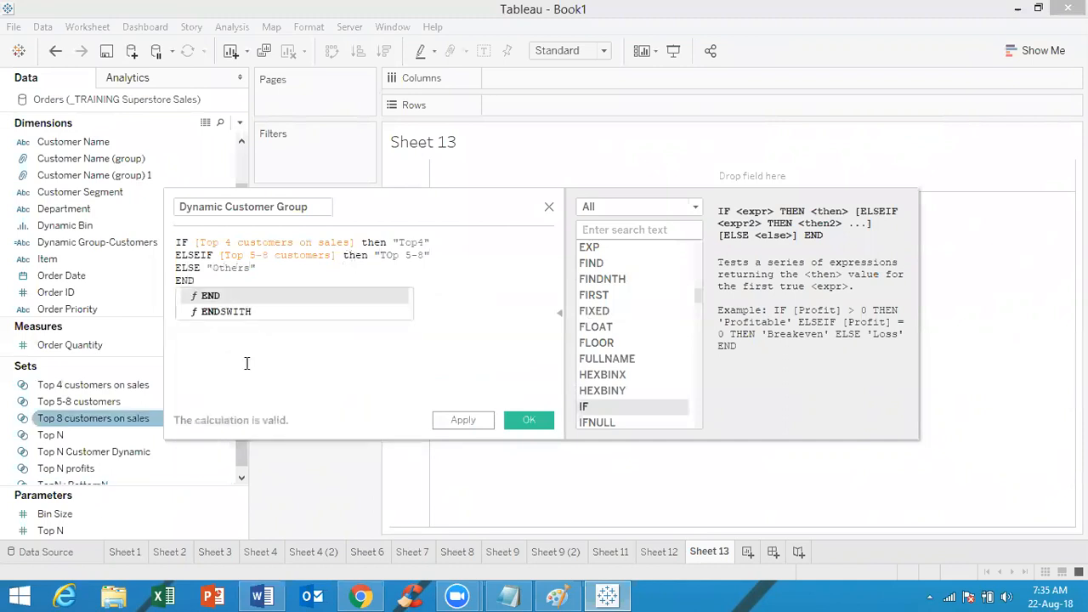
click(269, 294)
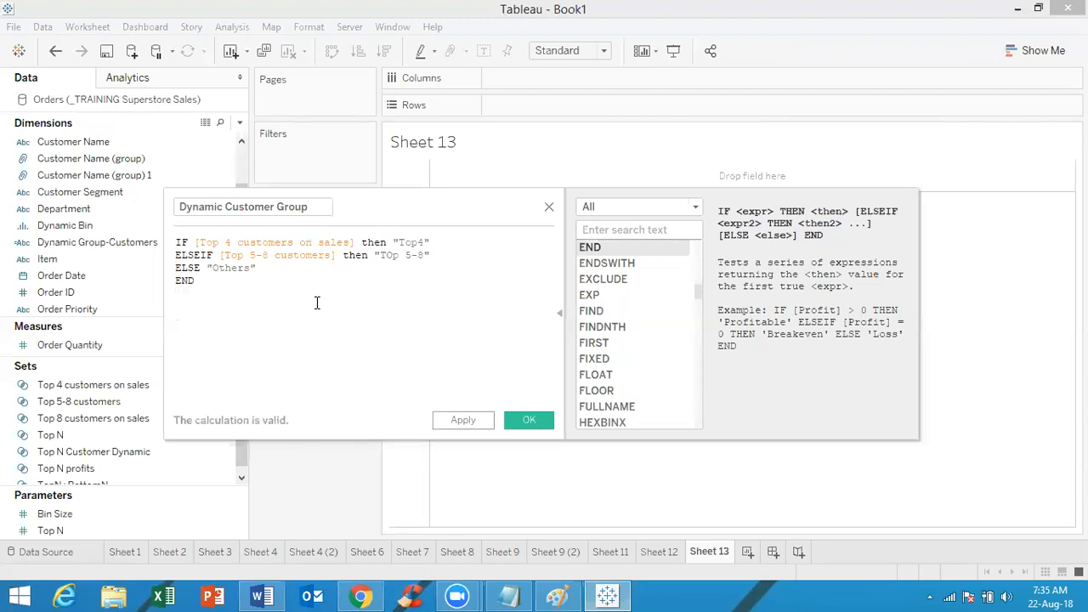
click(545, 420)
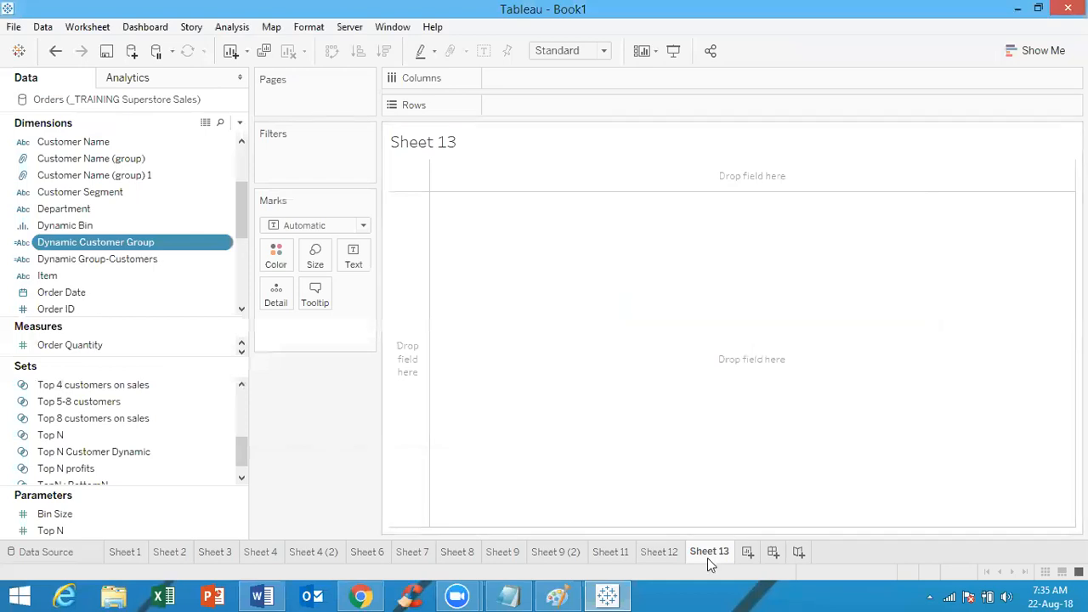
On Sheet 12, replace the Customer Name group colouring with Dynamic Customer Group on Color
mouse_move(672, 552)
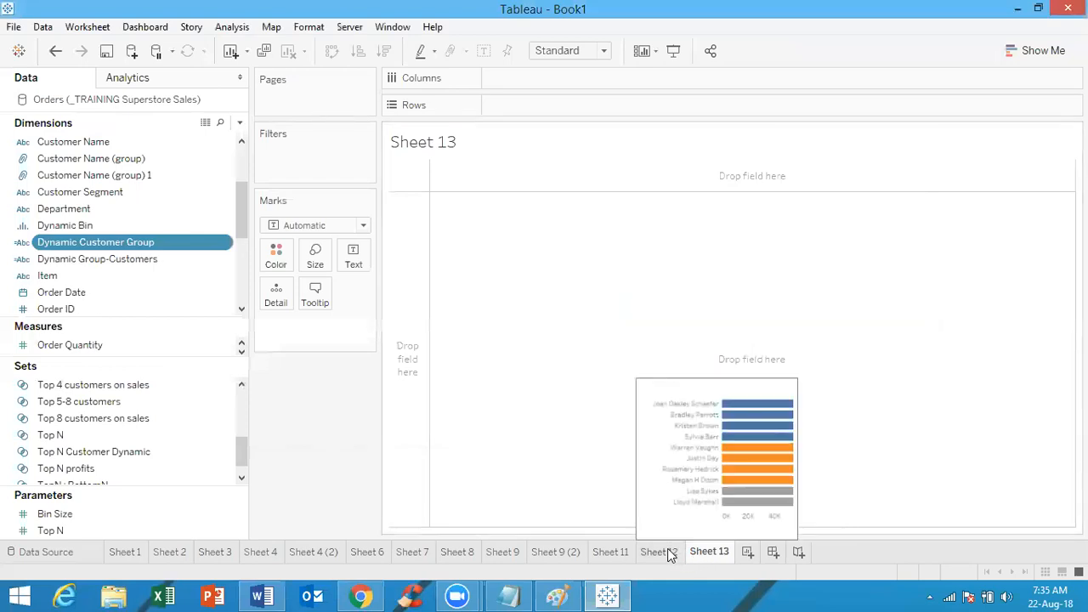
click(670, 553)
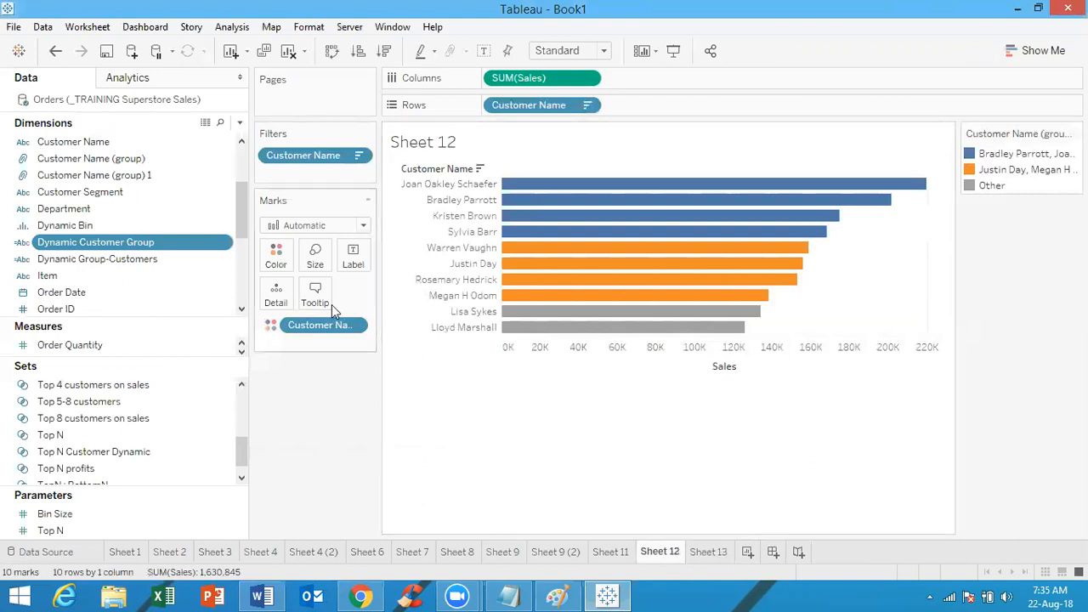
drag(328, 327, 331, 401)
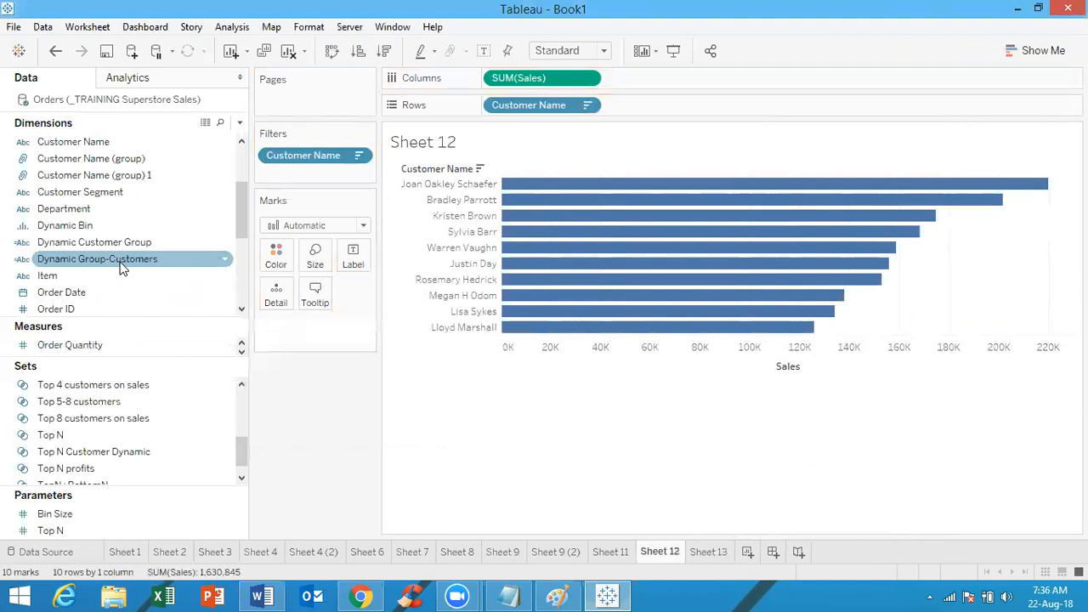
drag(117, 244, 287, 258)
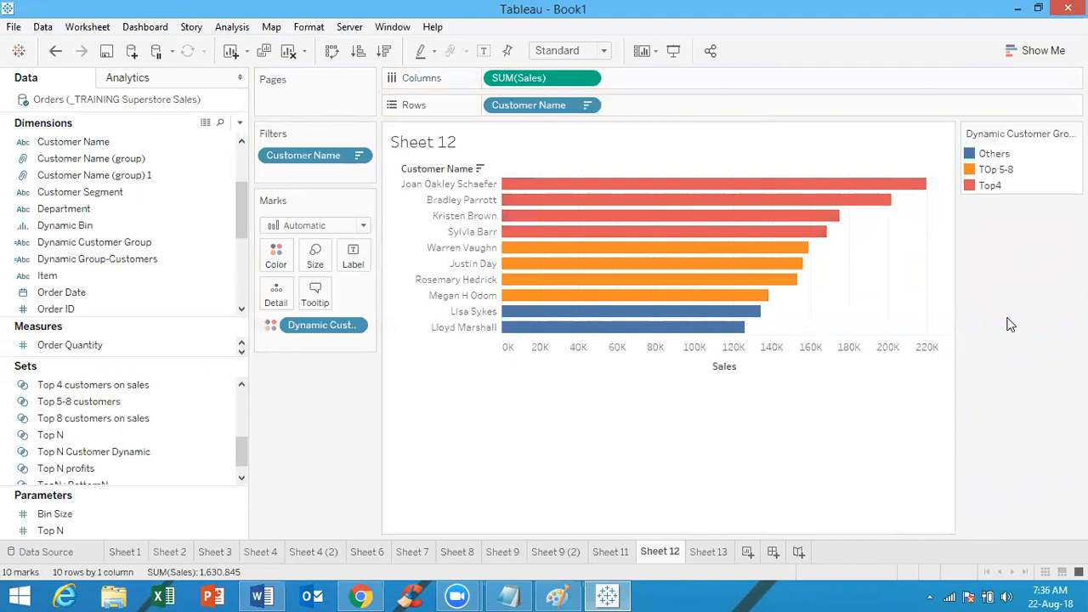
Recolour the legend groups: Others grey, TOp 5-8 green, Top4 blue
right_click(985, 157)
click(978, 160)
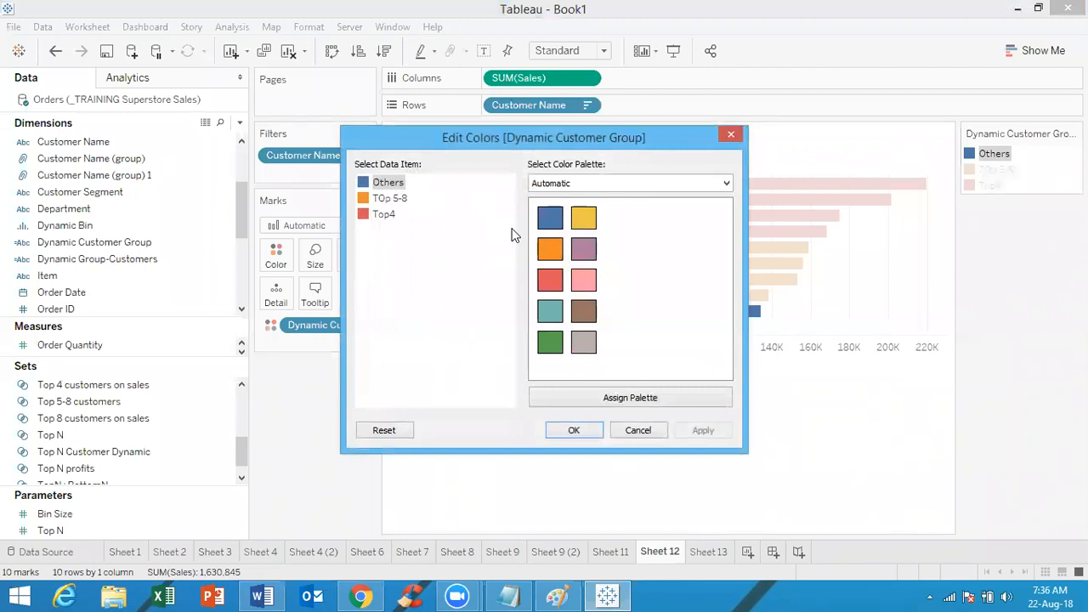
click(583, 343)
click(393, 198)
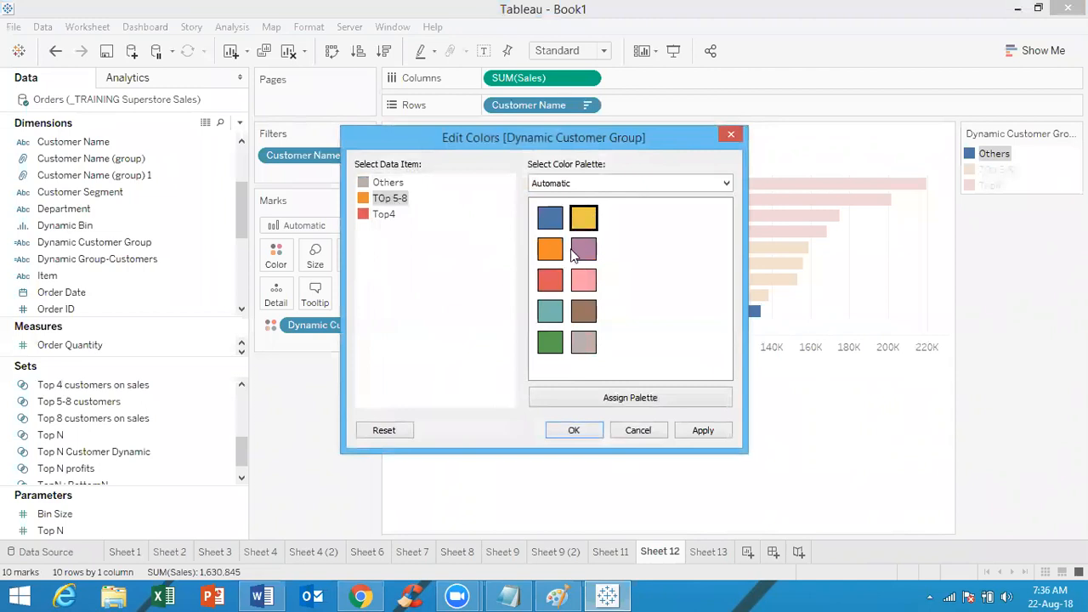
click(549, 342)
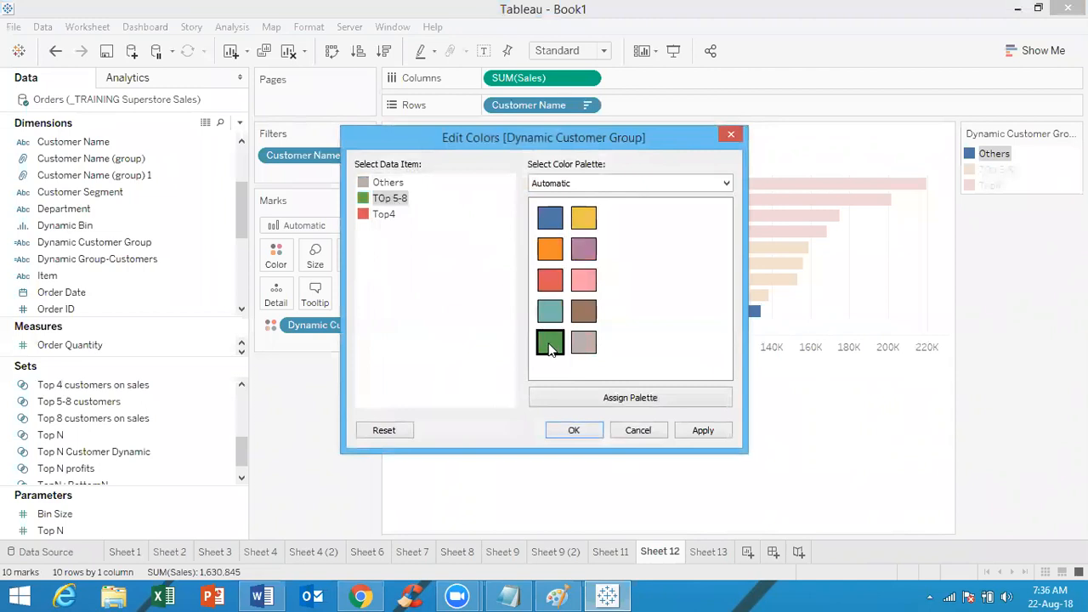
click(384, 215)
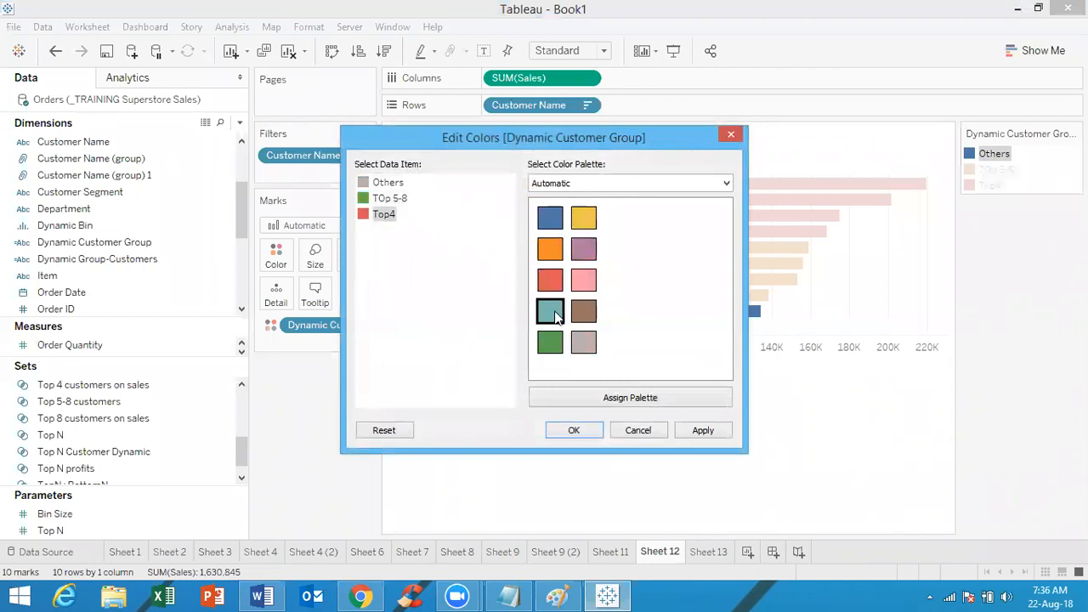
click(551, 217)
click(574, 430)
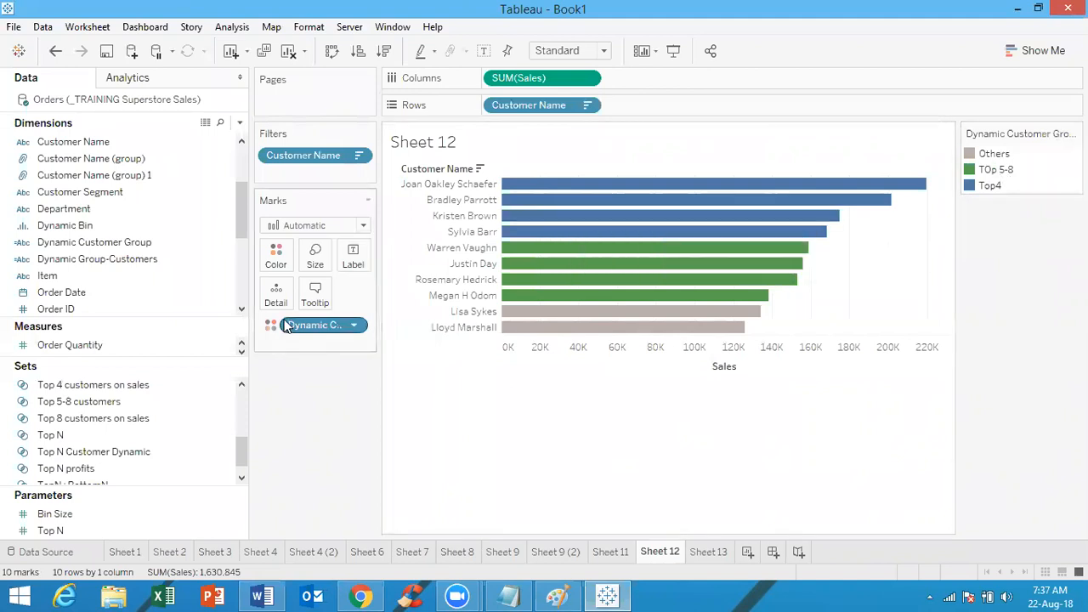
click(611, 554)
click(656, 552)
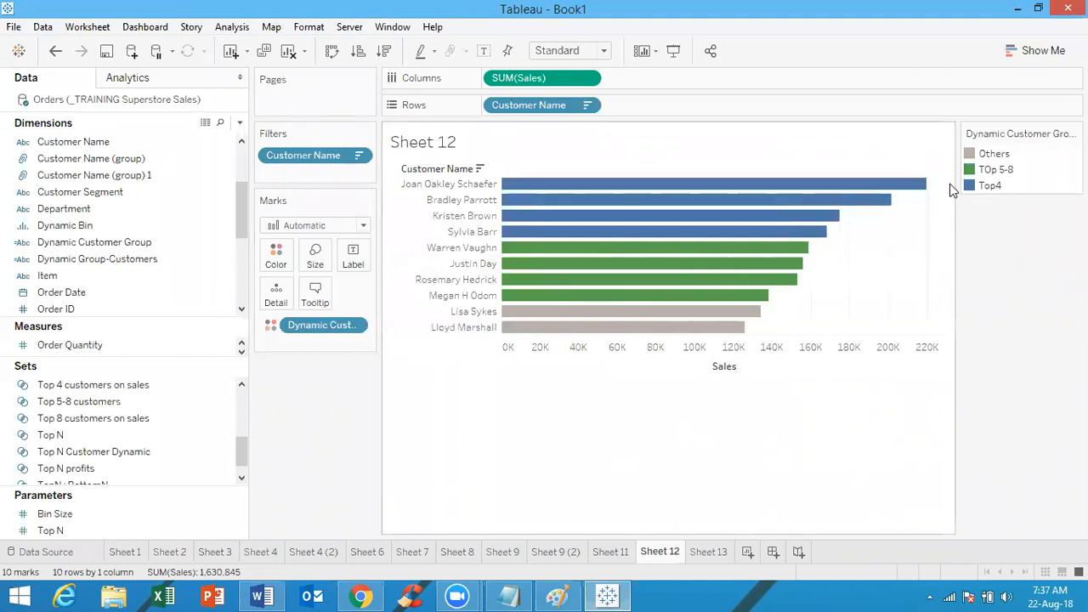
key(ctrl+a)
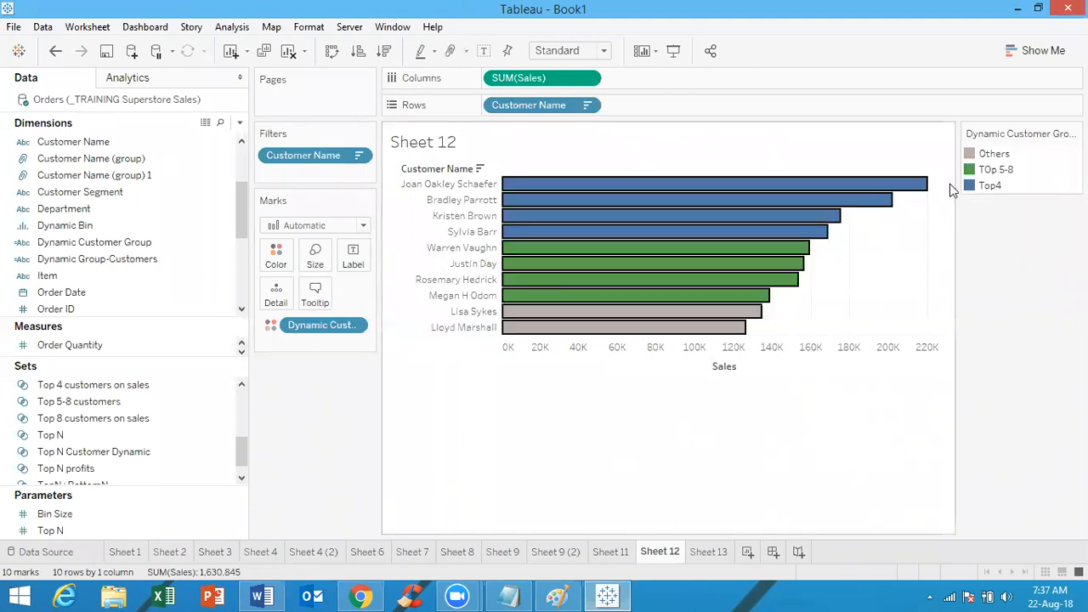
right_click(848, 186)
mouse_move(899, 236)
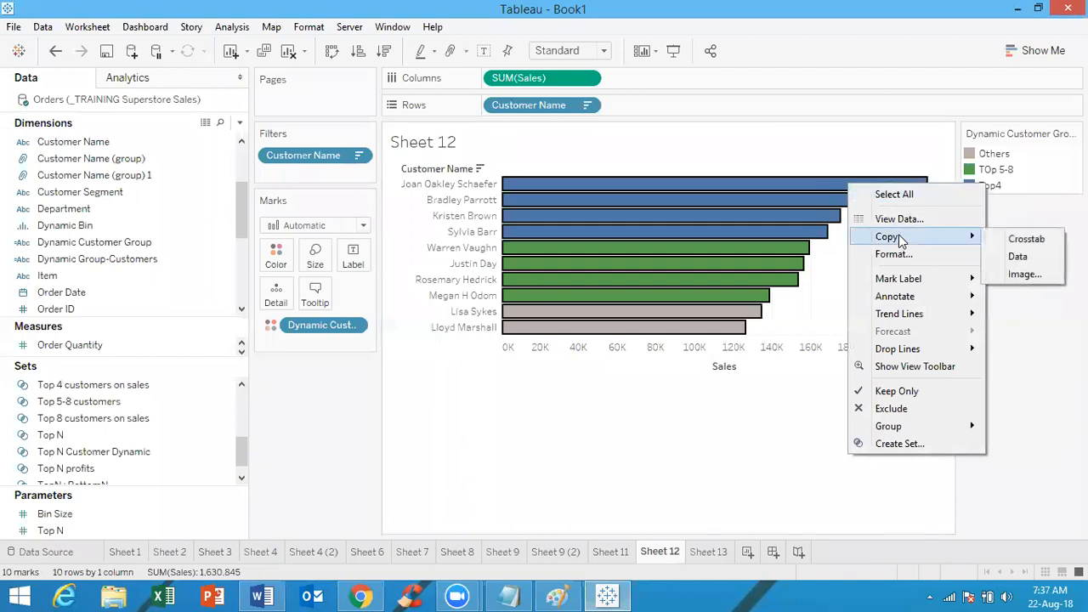
mouse_move(898, 433)
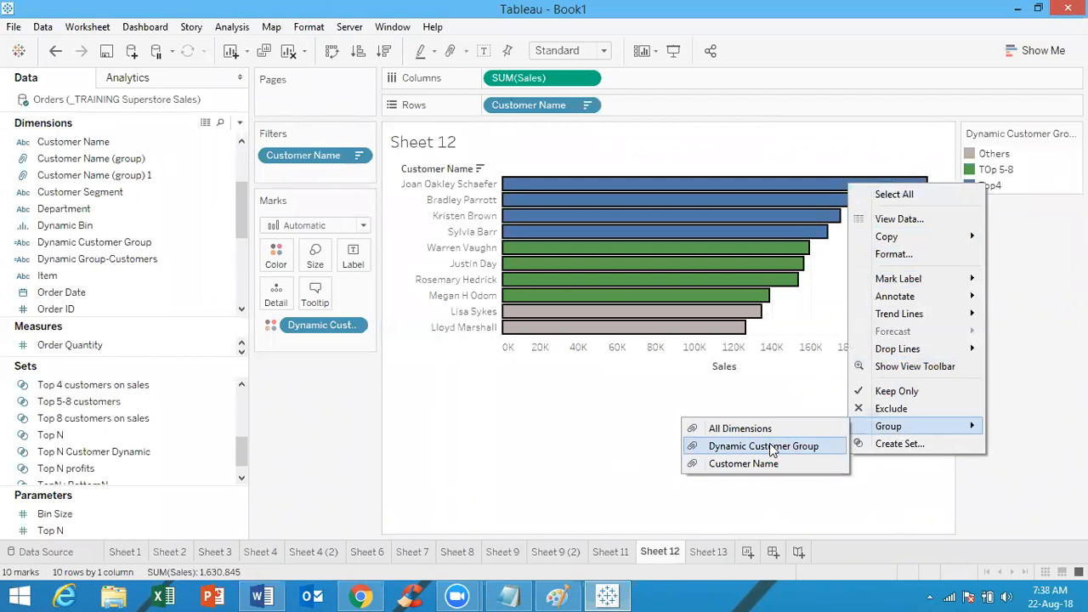
click(568, 402)
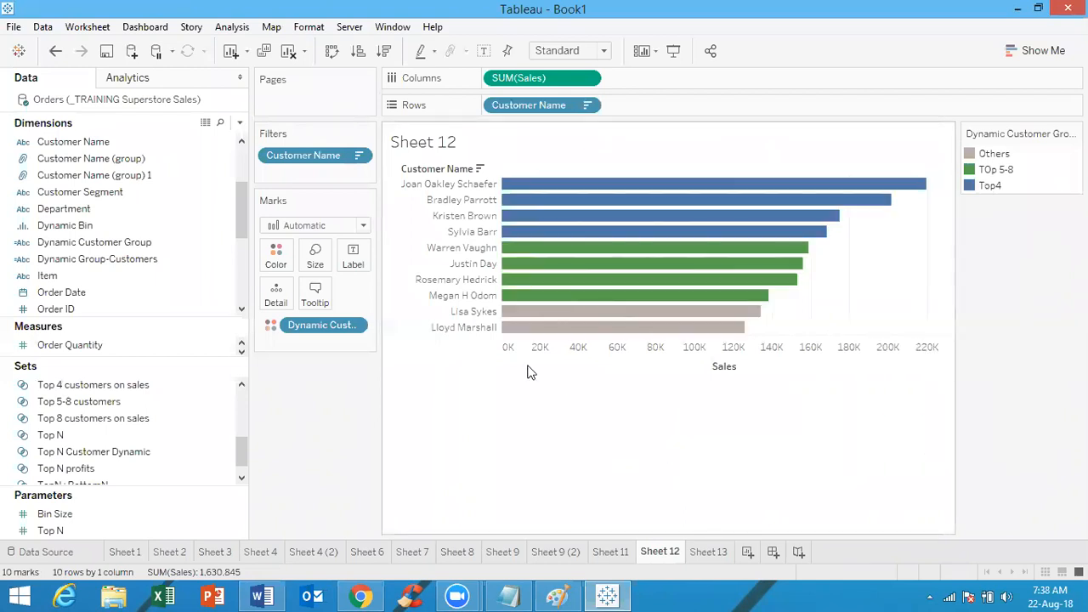
right_click(355, 325)
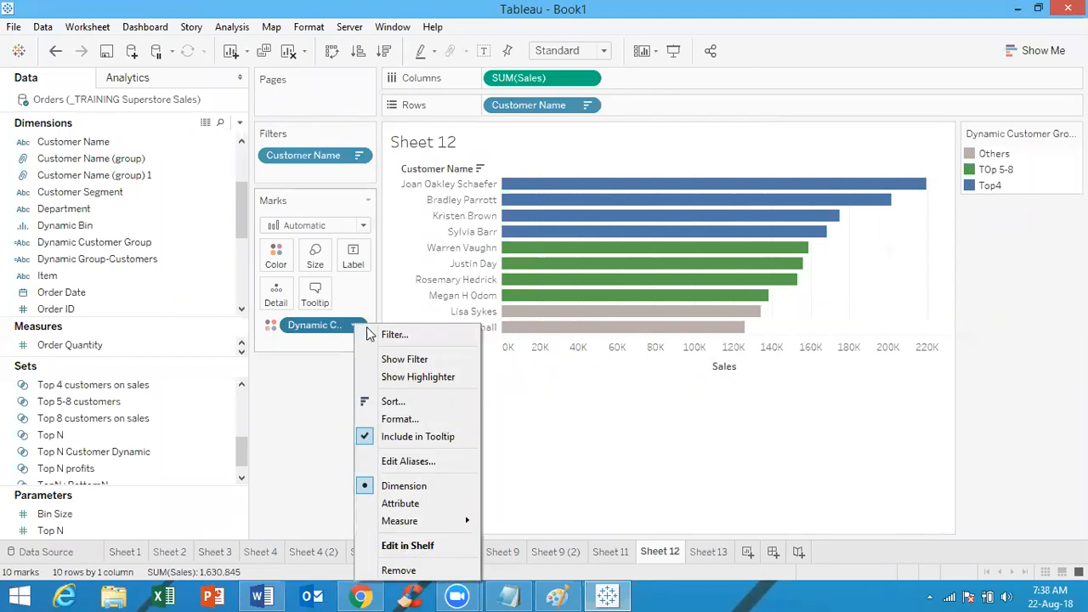
click(602, 387)
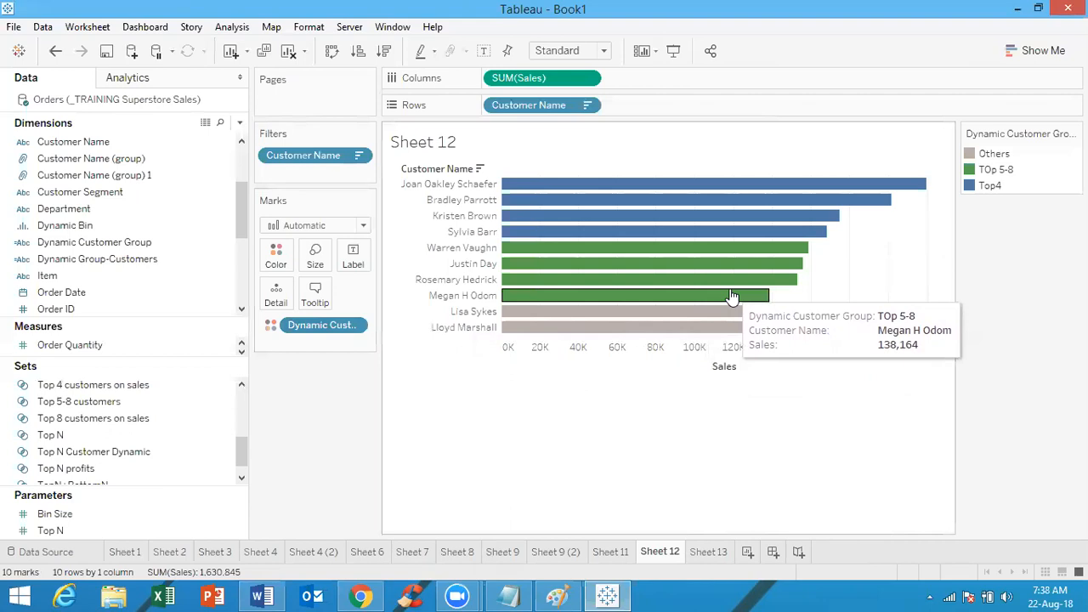
drag(945, 182, 731, 310)
click(912, 328)
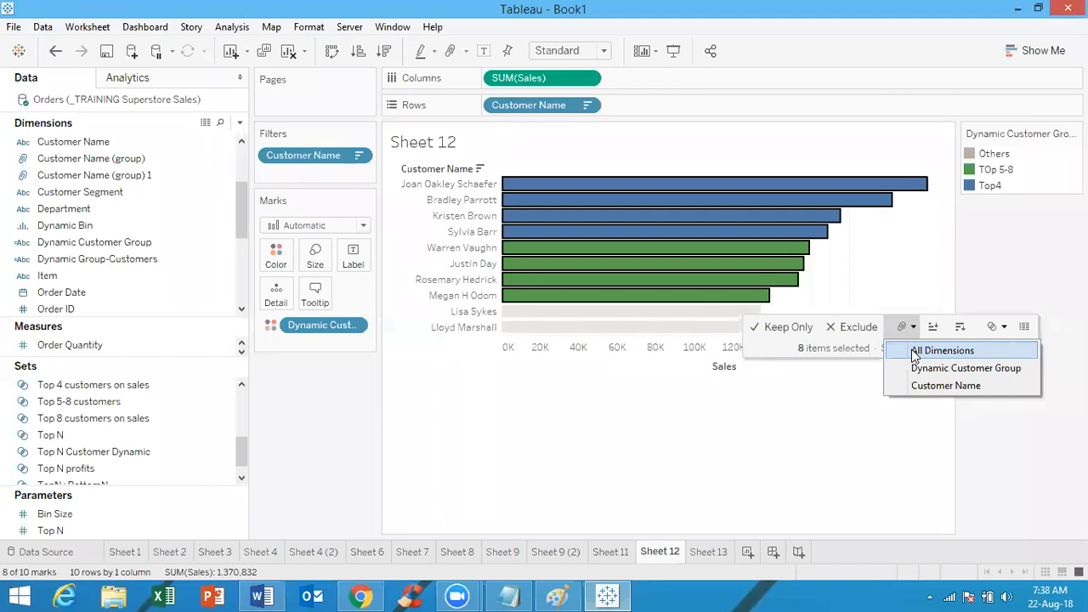
click(878, 297)
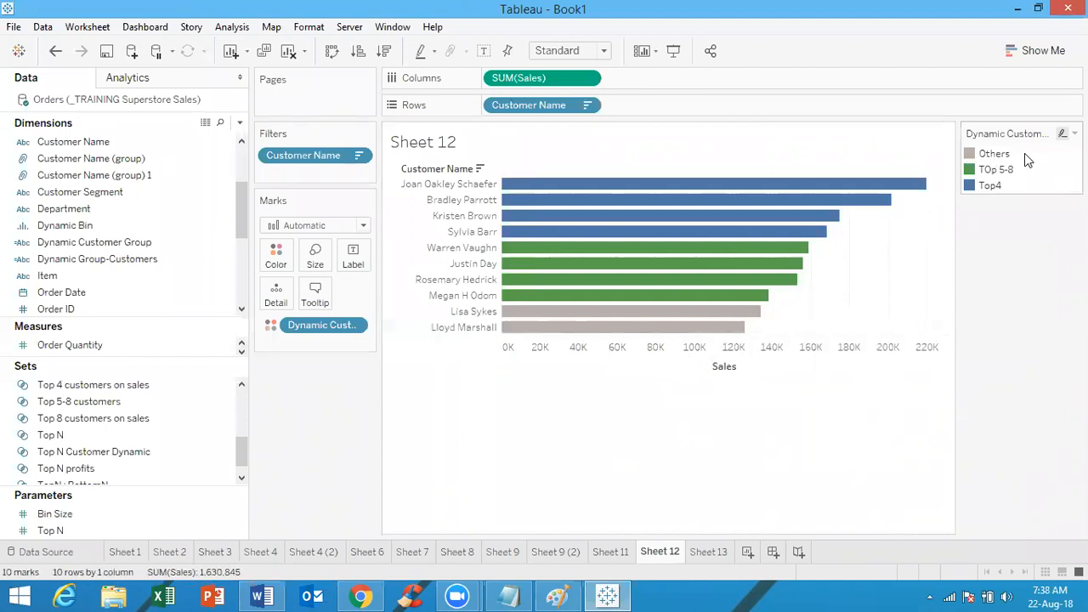
click(994, 154)
ctrl+click(996, 169)
right_click(990, 177)
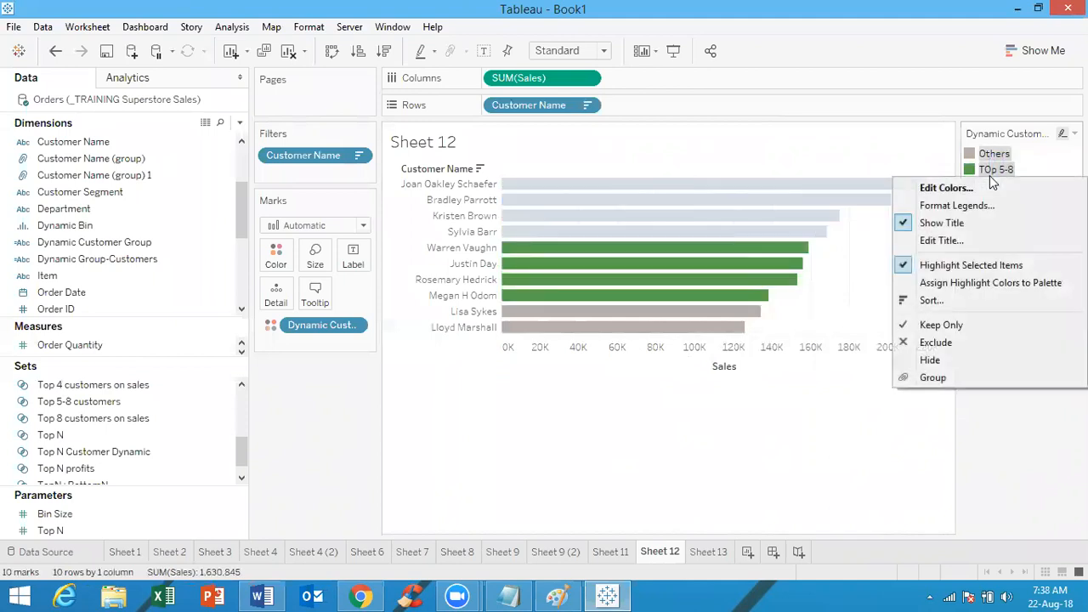
click(952, 380)
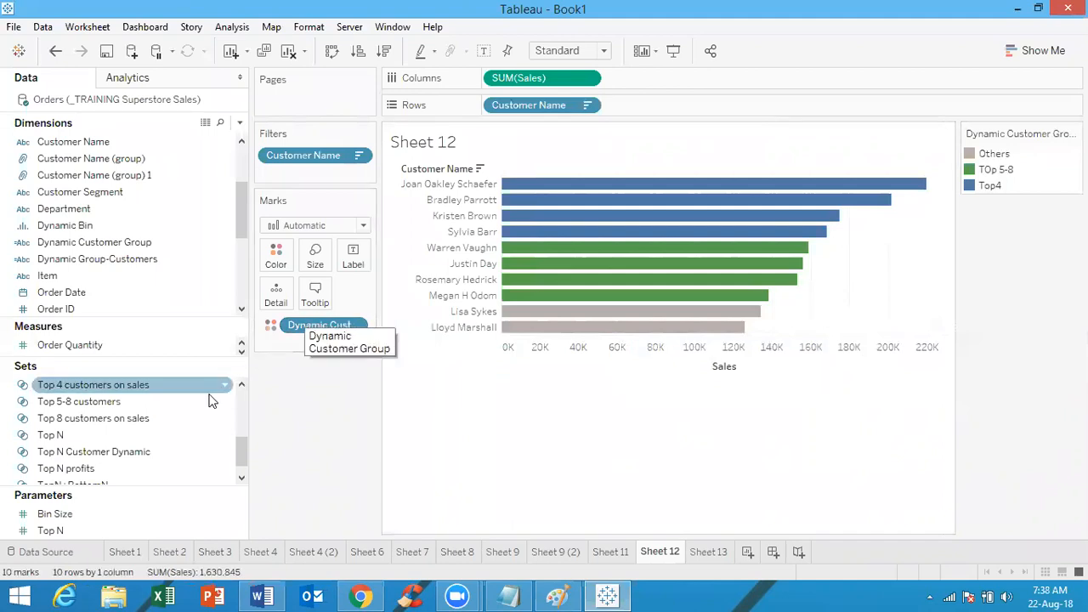
right_click(164, 246)
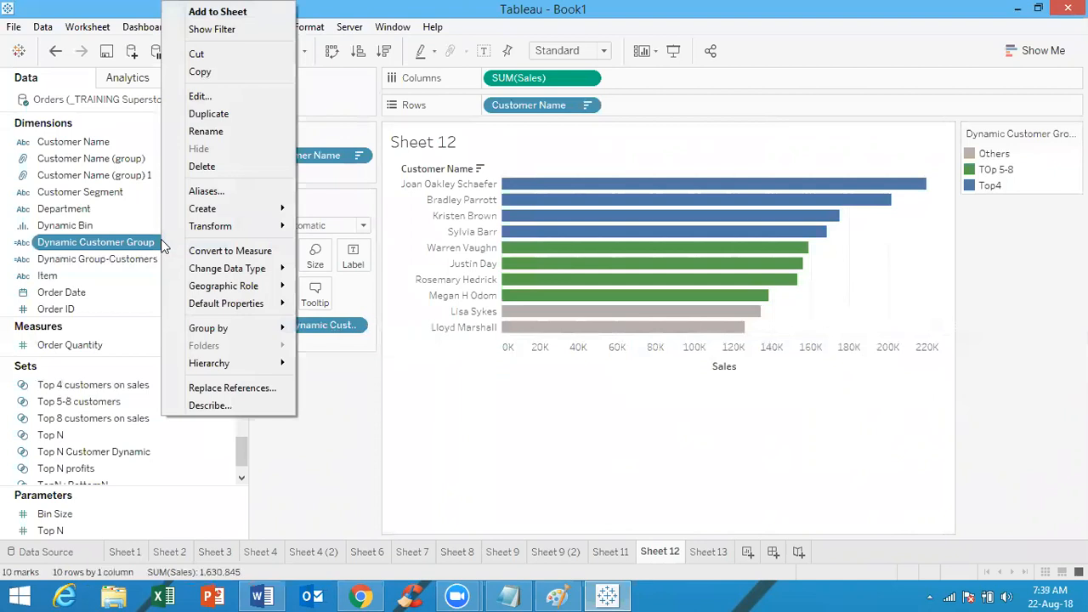
click(207, 192)
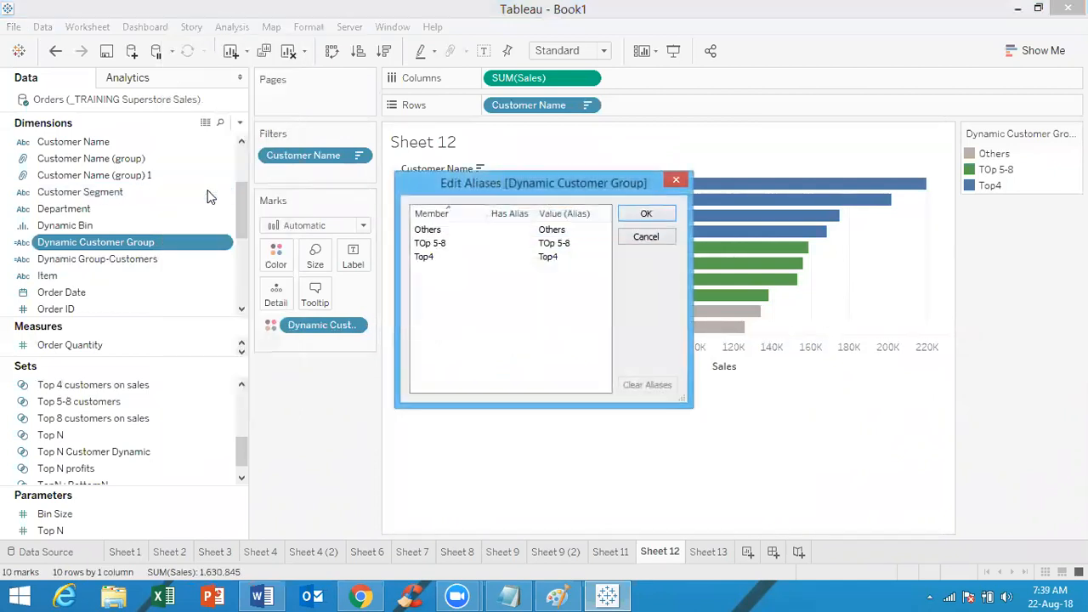
click(680, 181)
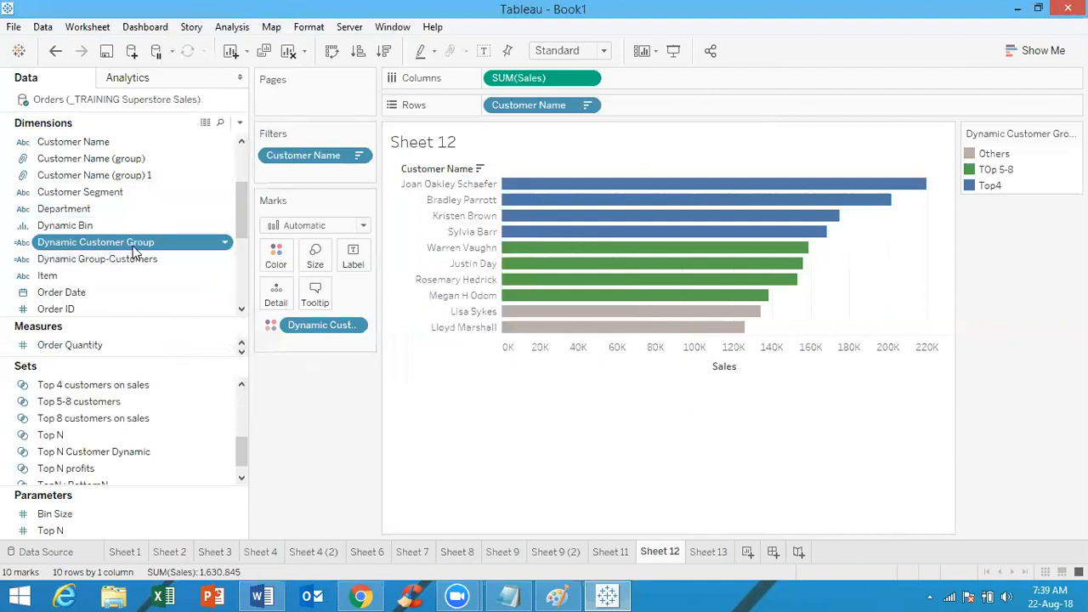
right_click(136, 160)
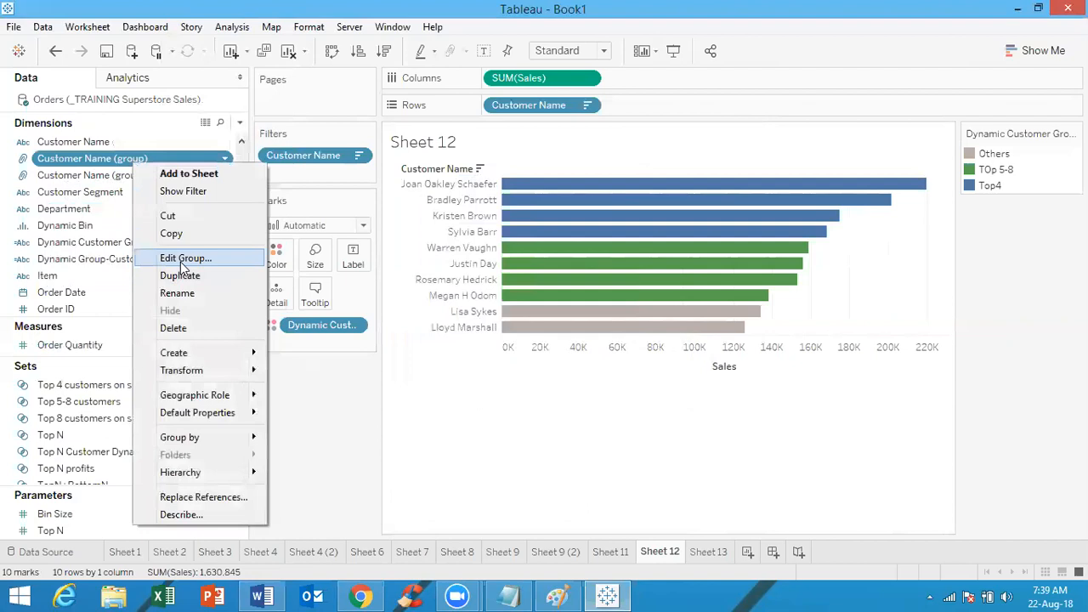
mouse_move(215, 370)
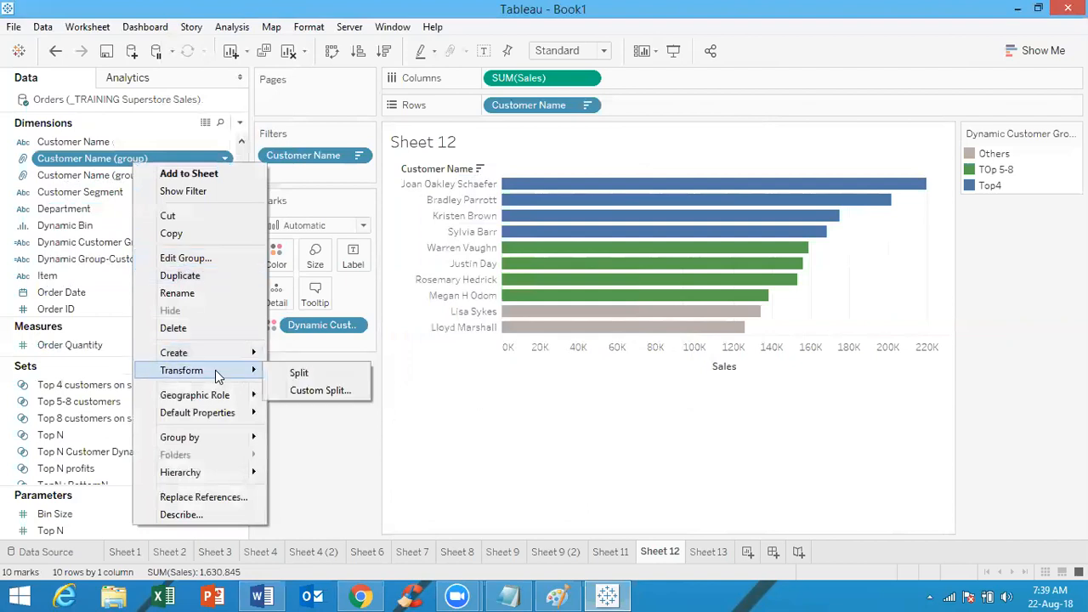
click(204, 258)
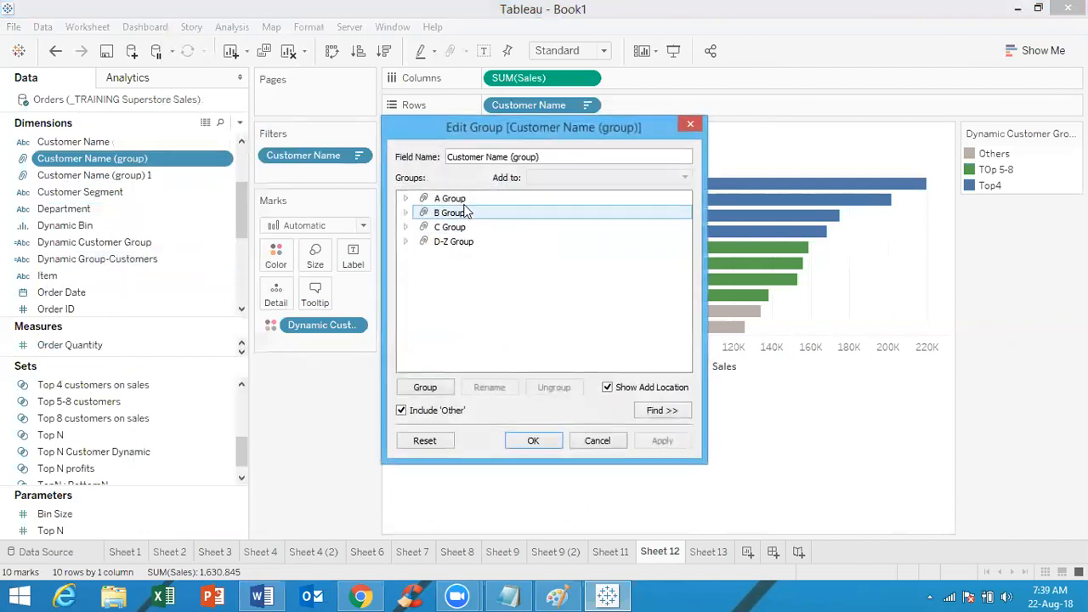
click(406, 199)
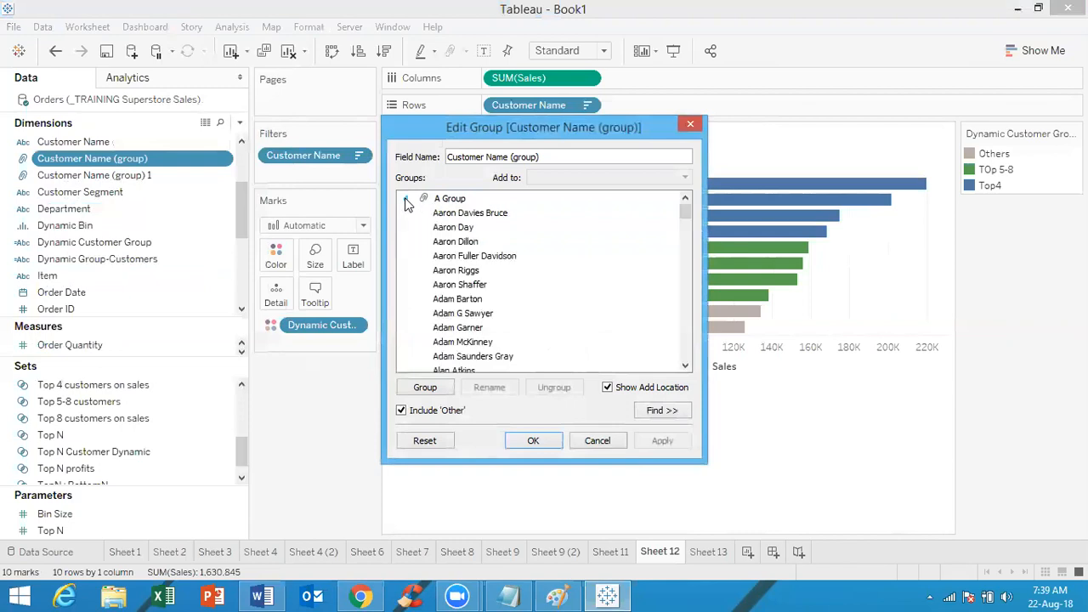
click(407, 199)
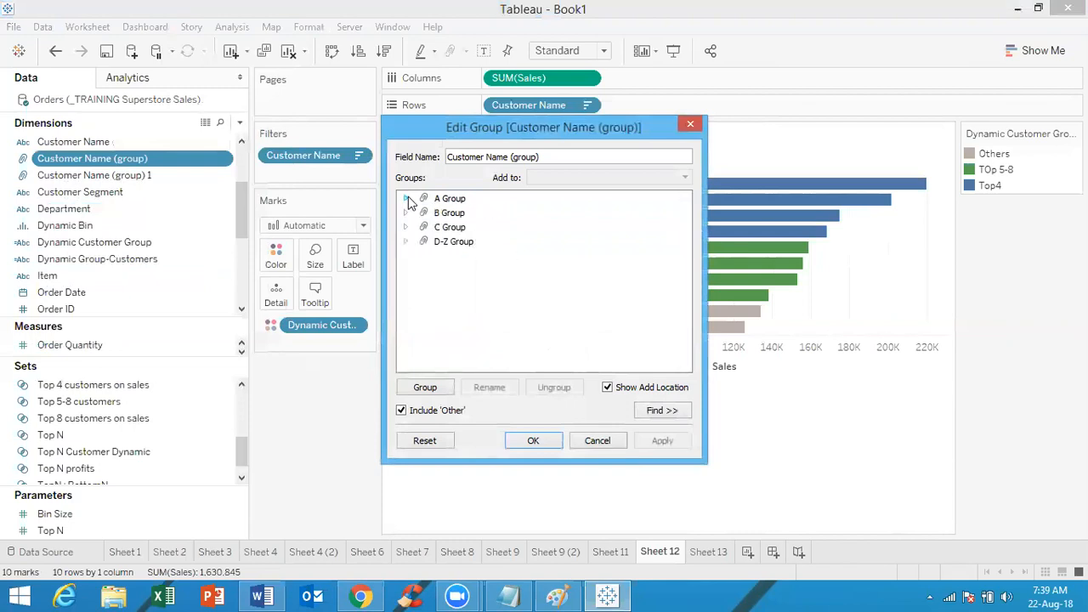
click(491, 201)
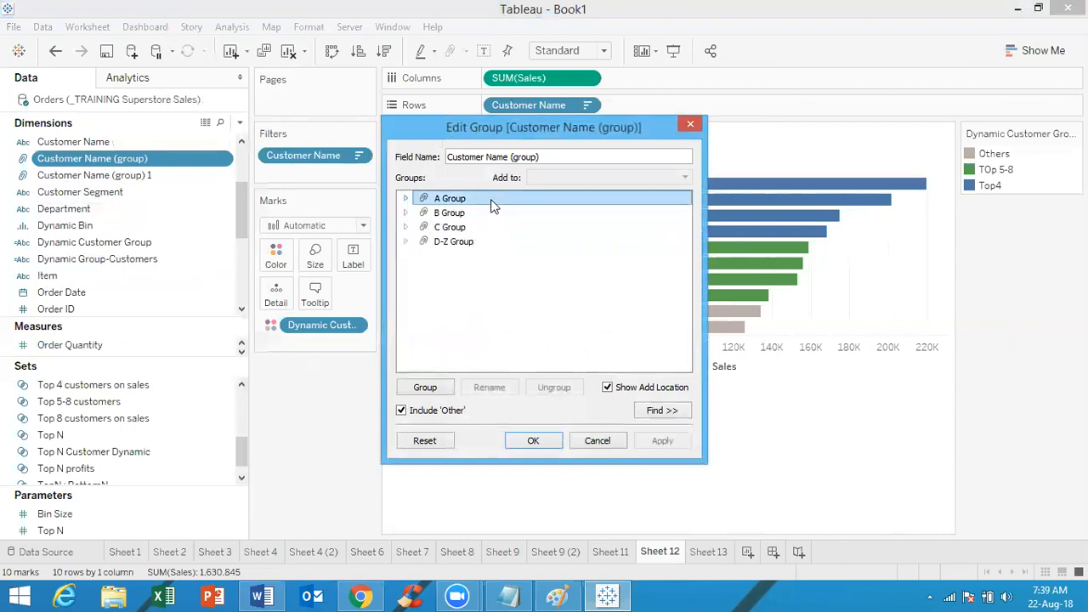
click(698, 125)
right_click(124, 173)
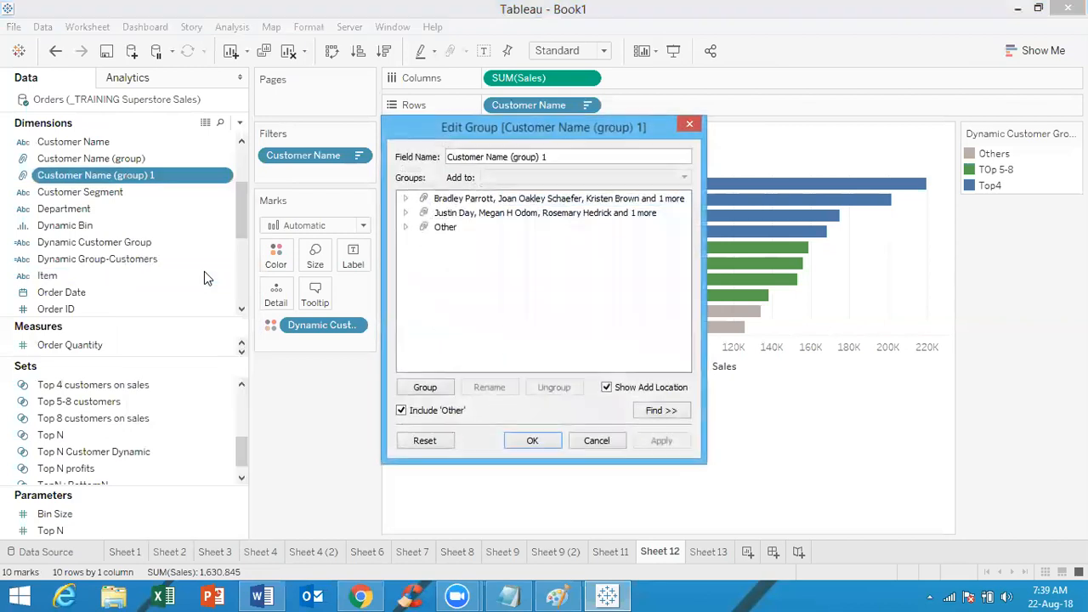
click(692, 124)
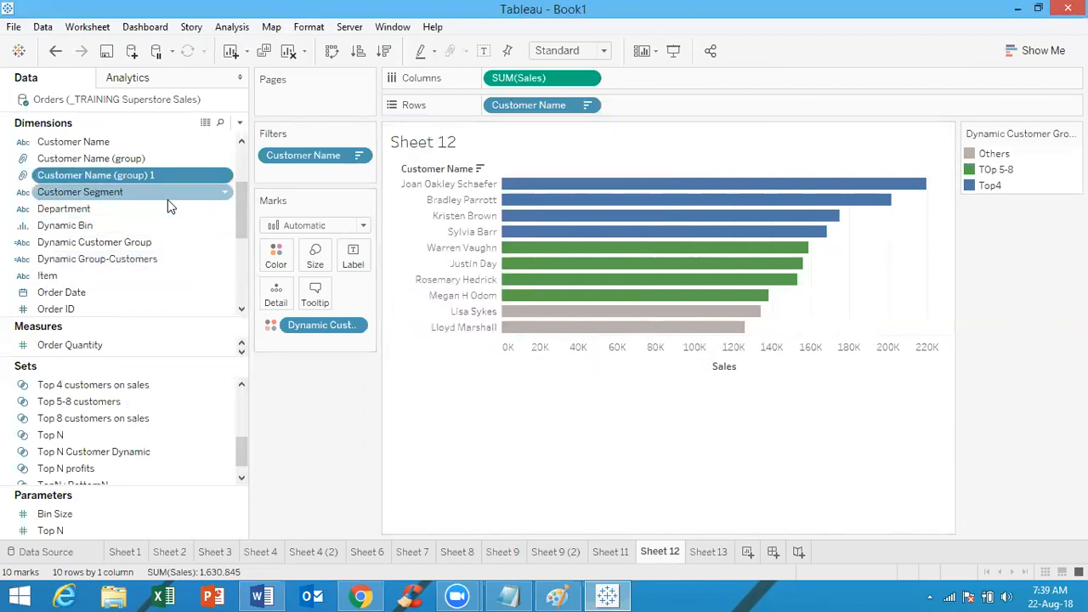
right_click(140, 266)
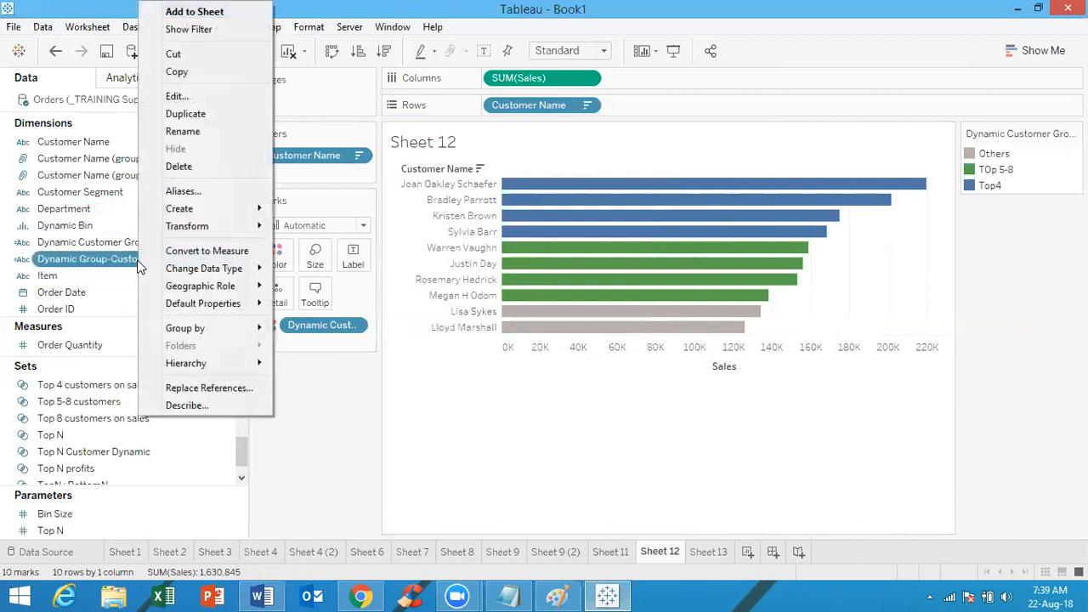
click(90, 227)
right_click(126, 164)
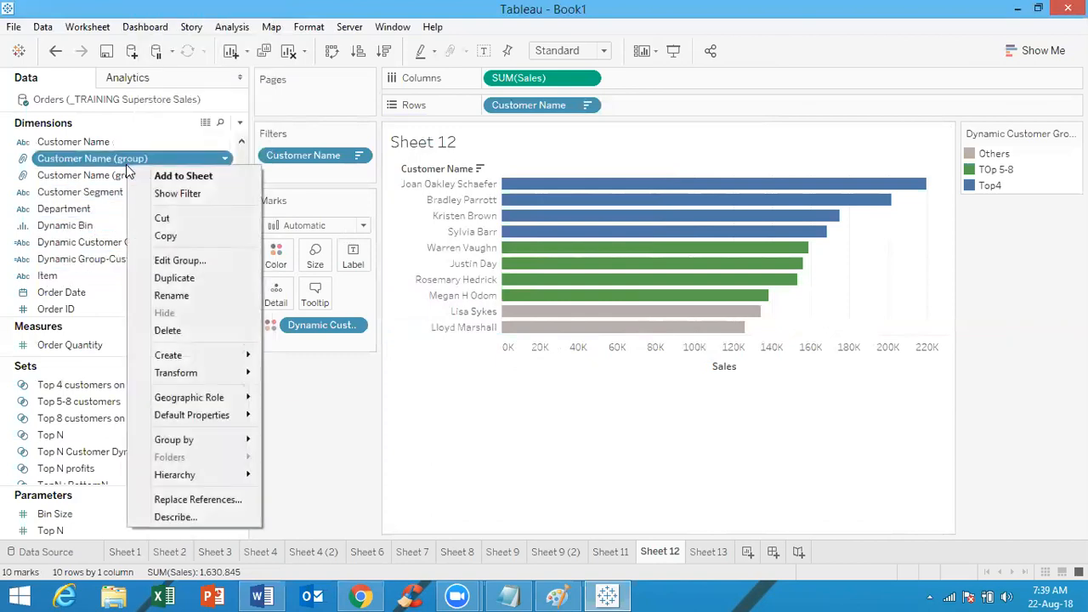
click(202, 262)
click(429, 198)
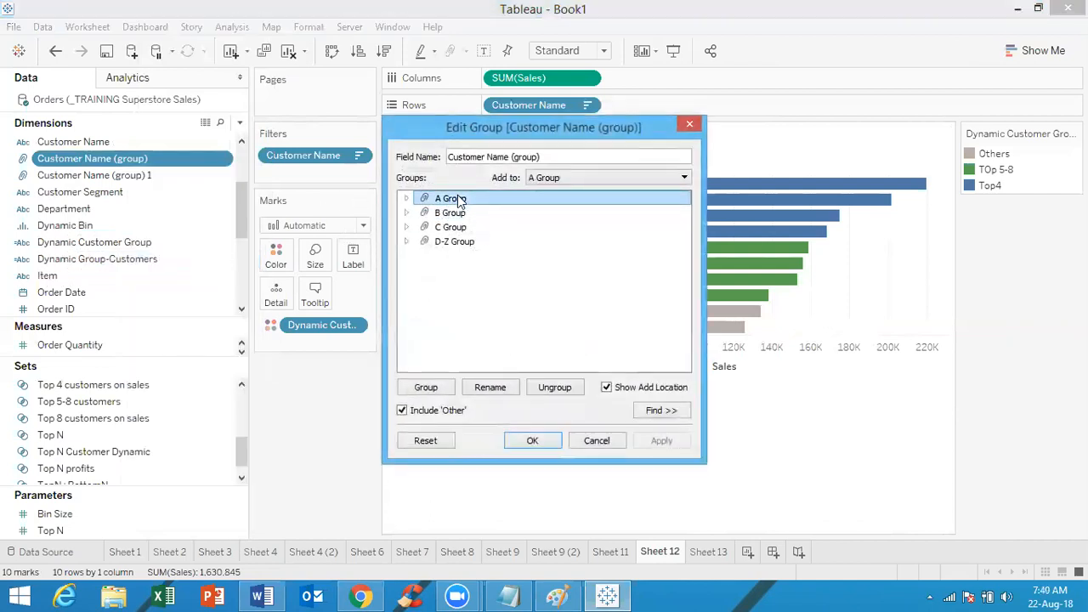
click(553, 389)
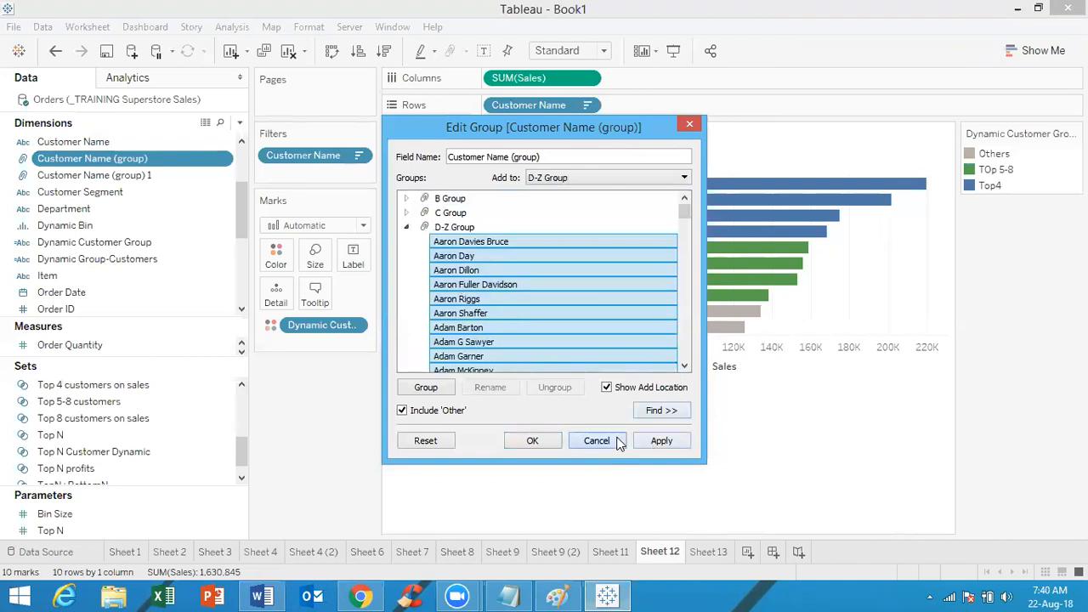
click(543, 442)
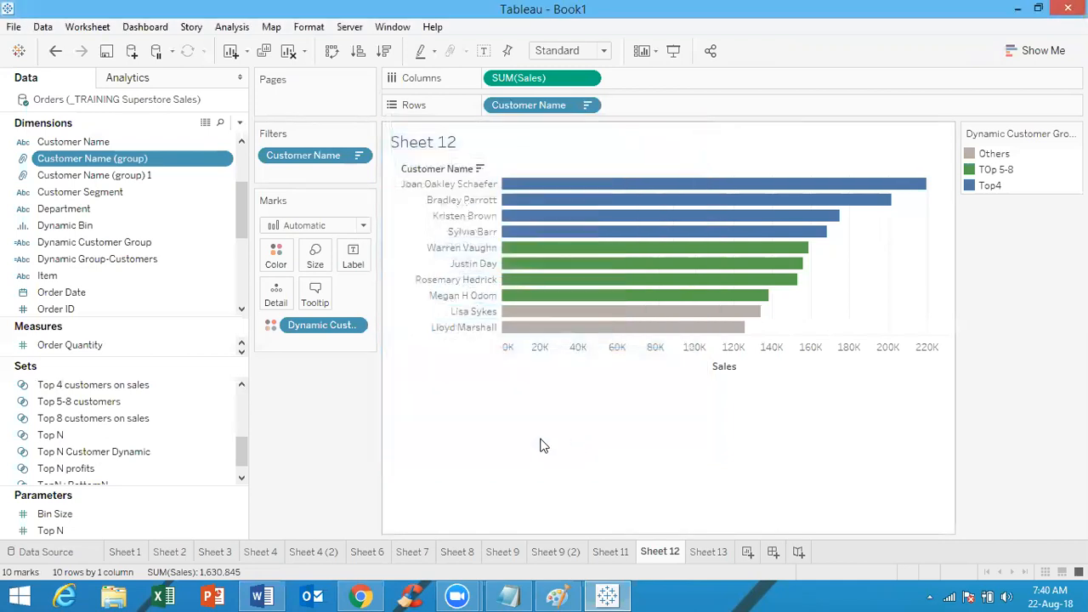
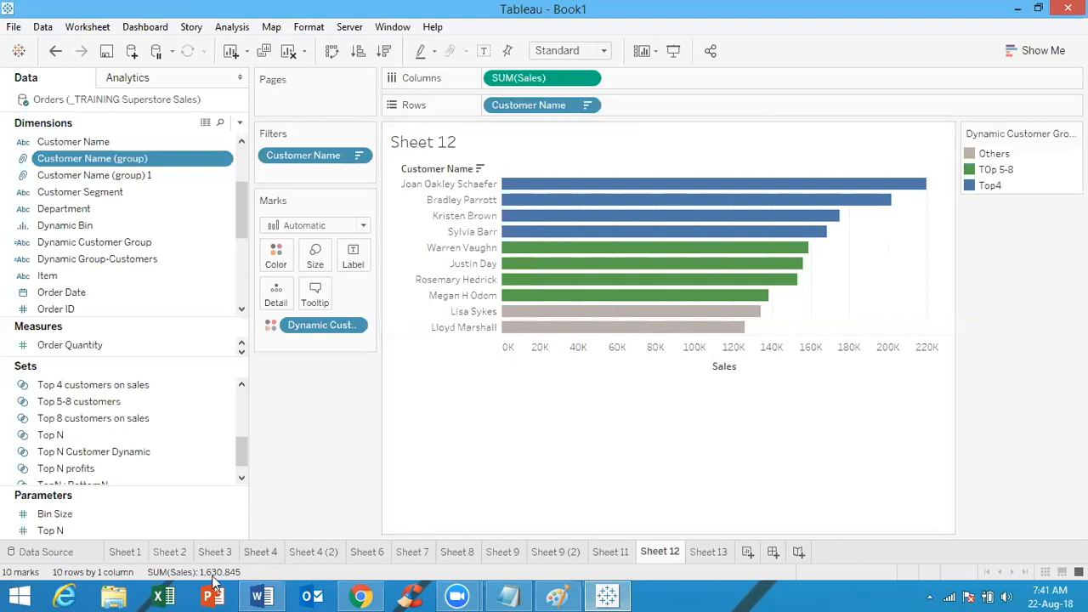
Check the Word notes document, then return to the Tableau workbook
click(260, 595)
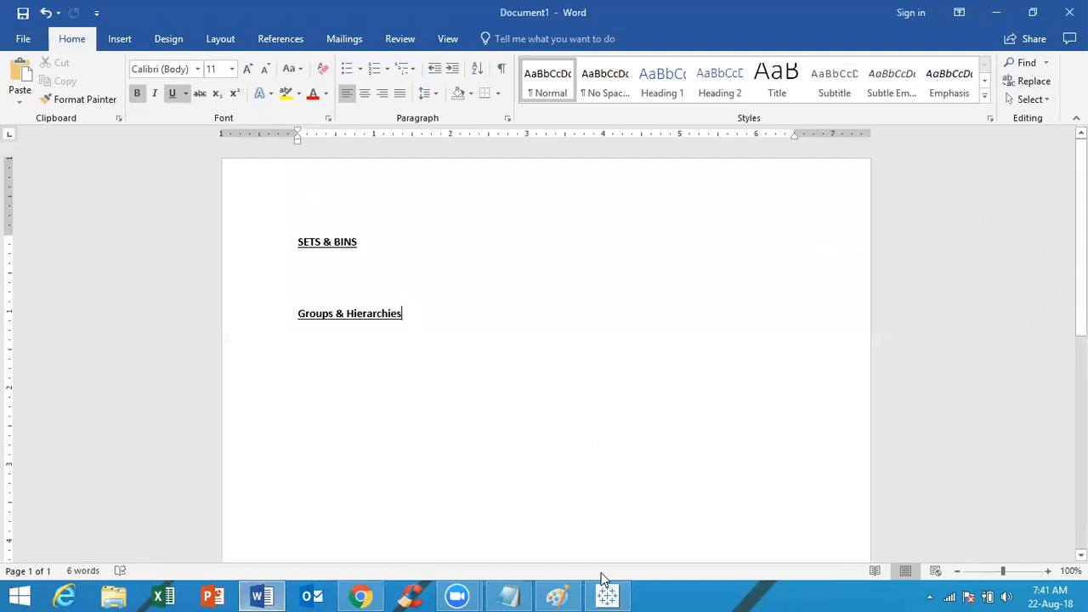
mouse_move(610, 595)
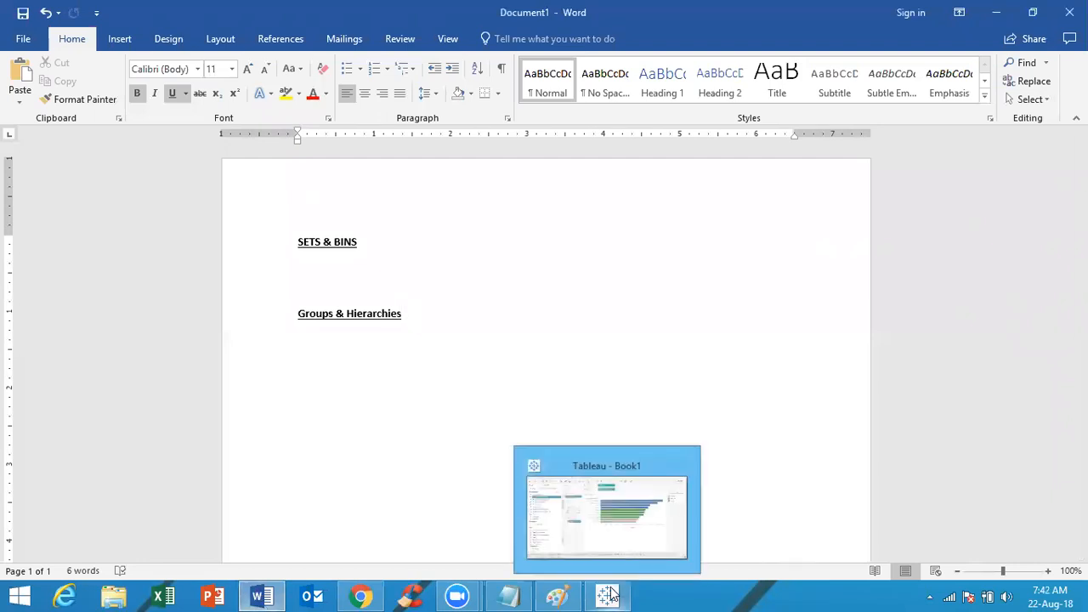
click(611, 595)
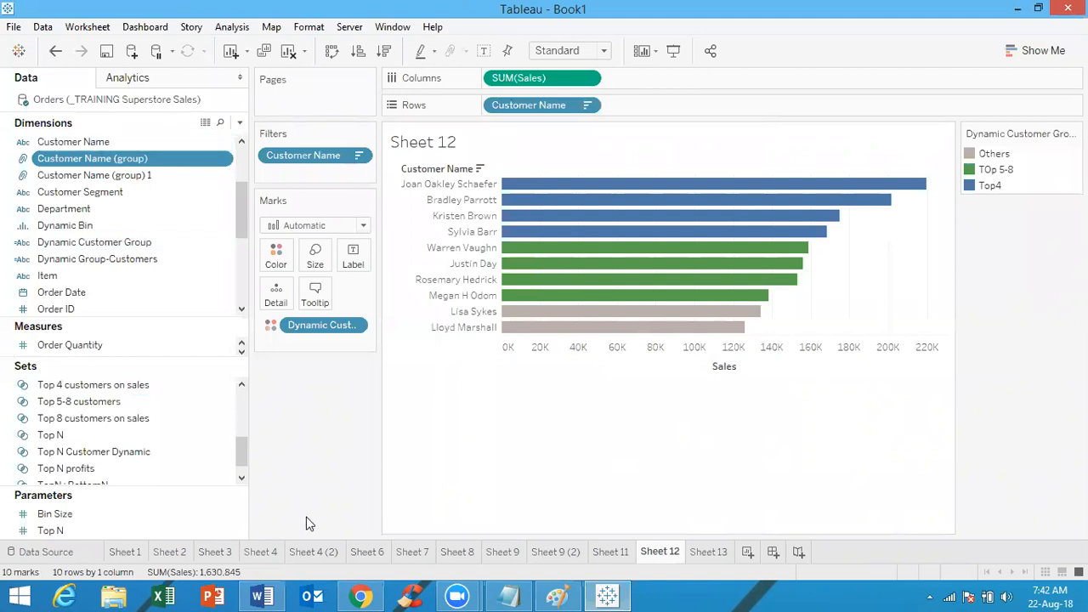
In Paint, add a 'Hierarchy' text box on blank canvas below the Venn diagrams
click(553, 595)
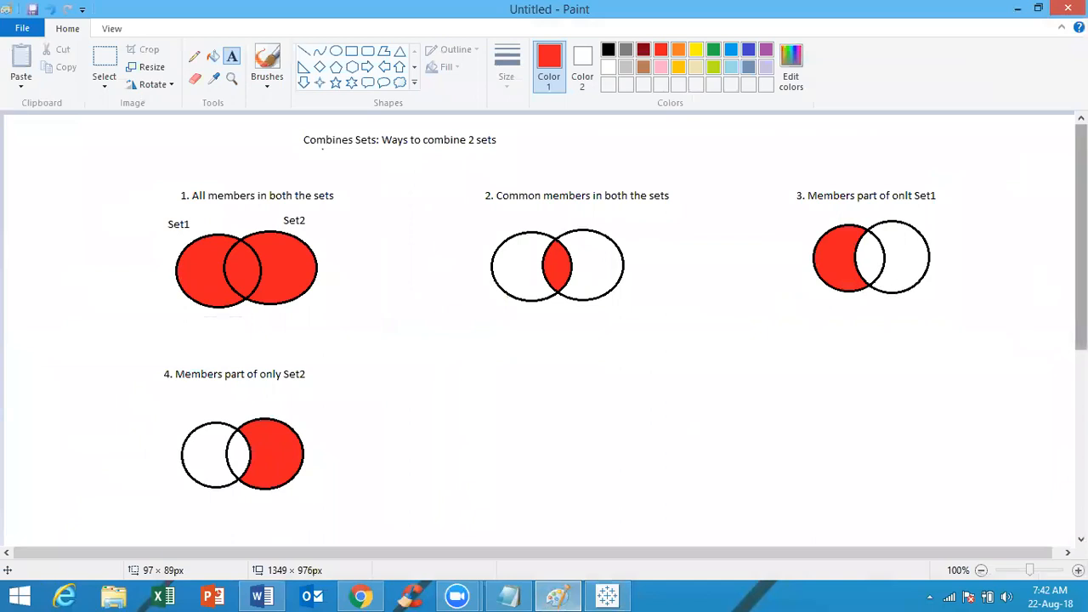
scroll(651, 384, down, 5)
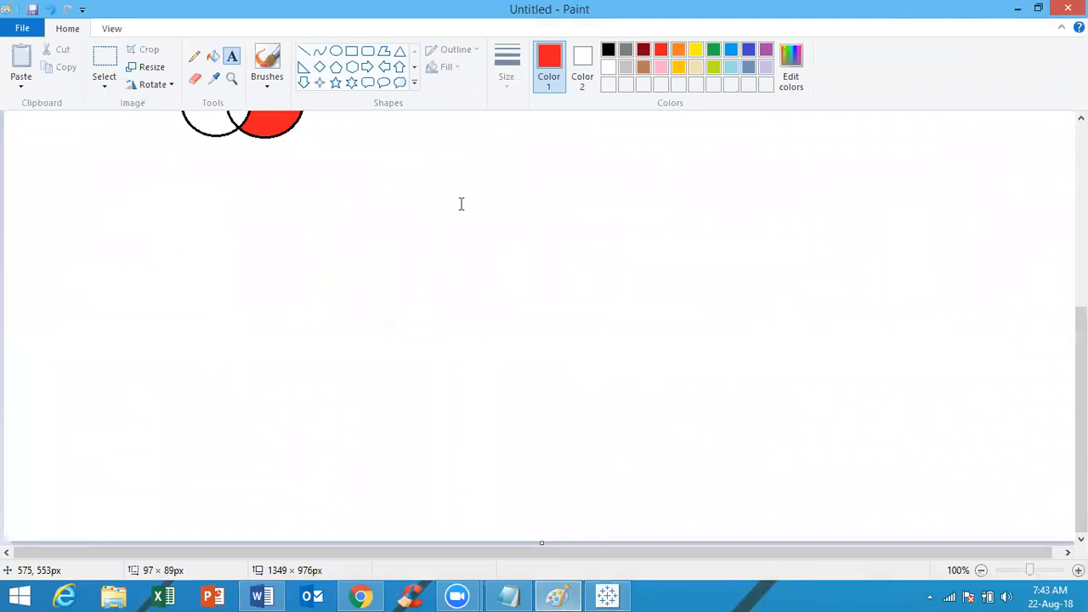
click(232, 56)
click(420, 177)
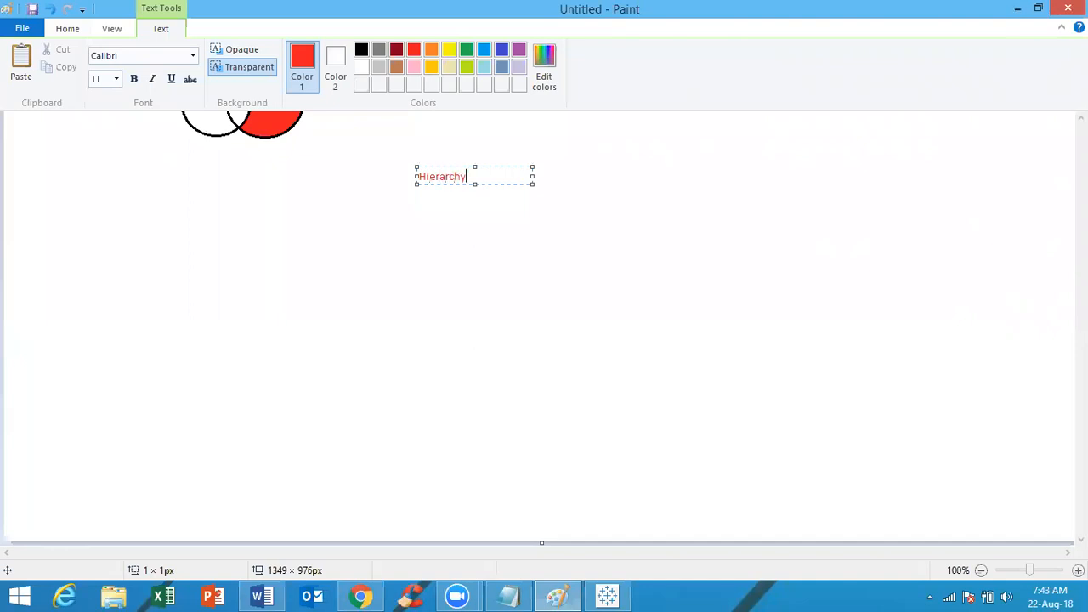
key(ctrl+a)
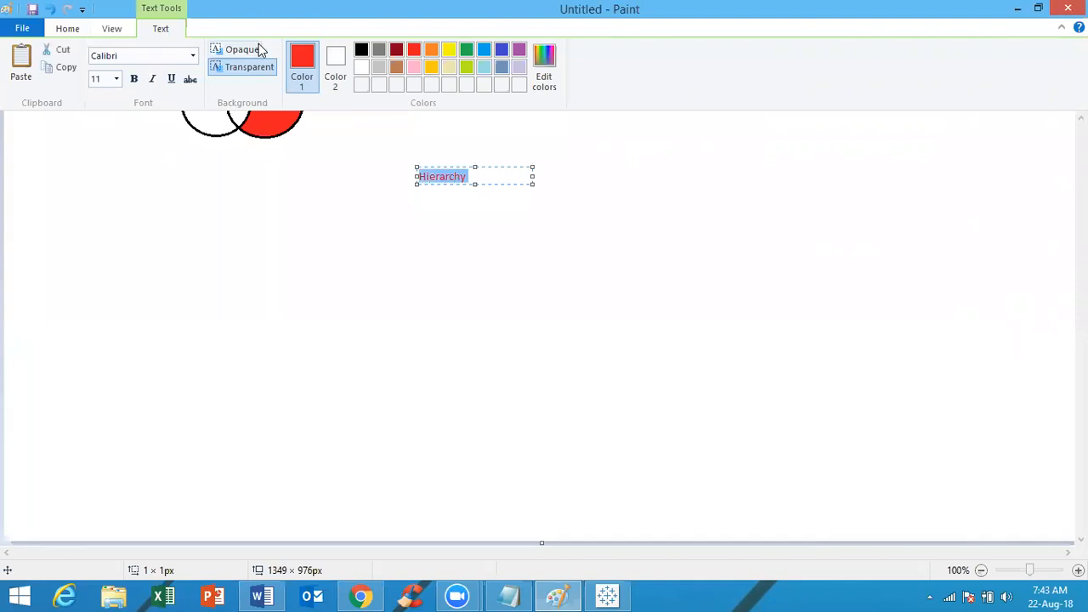
Make the Hierarchy heading black, 14 pt and underlined, then place it
click(361, 51)
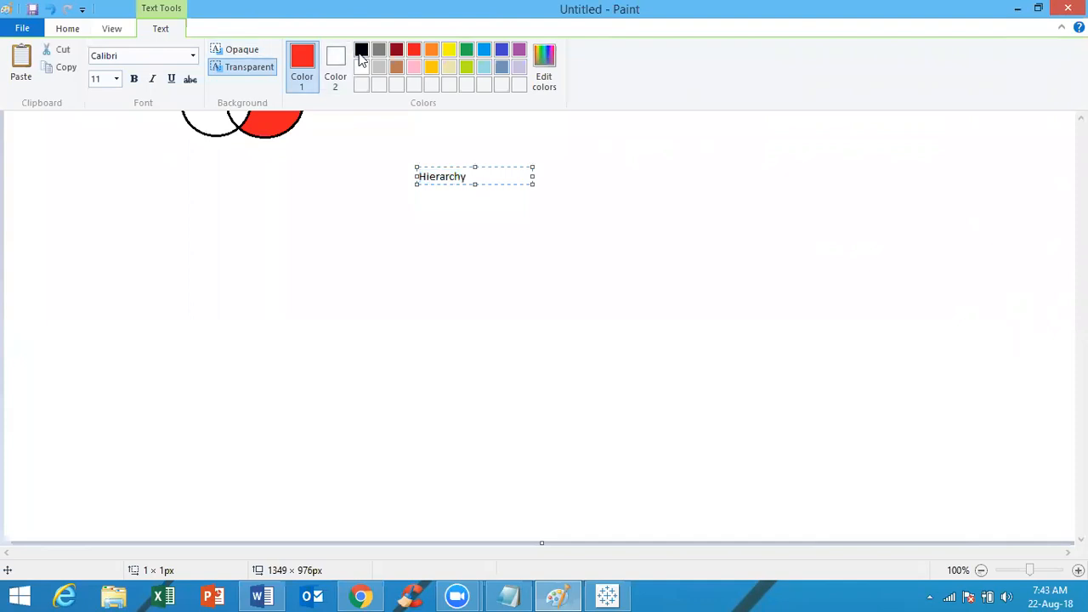
click(68, 30)
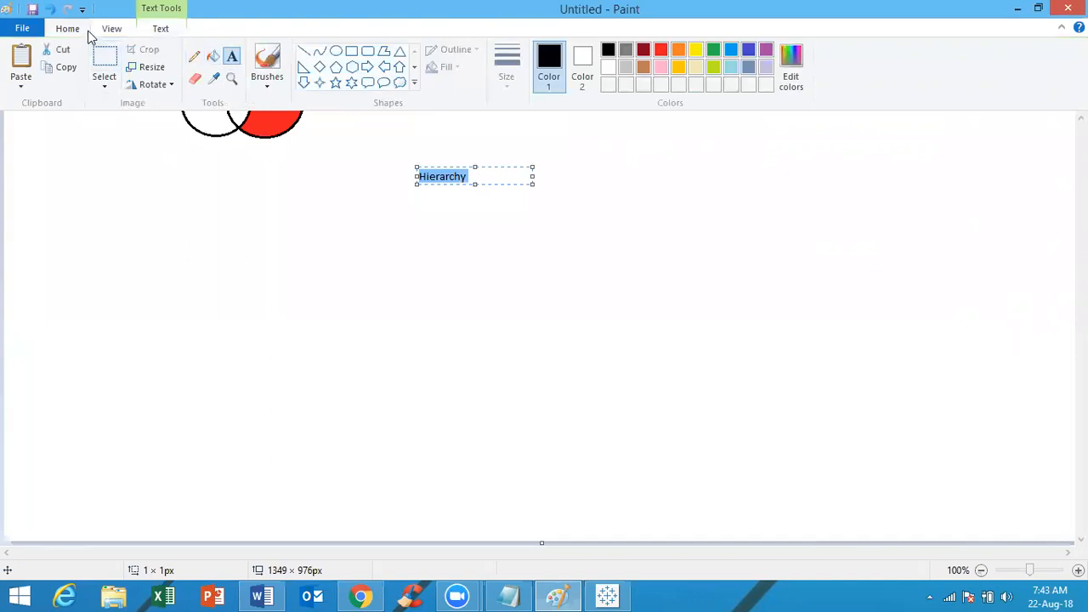
click(112, 30)
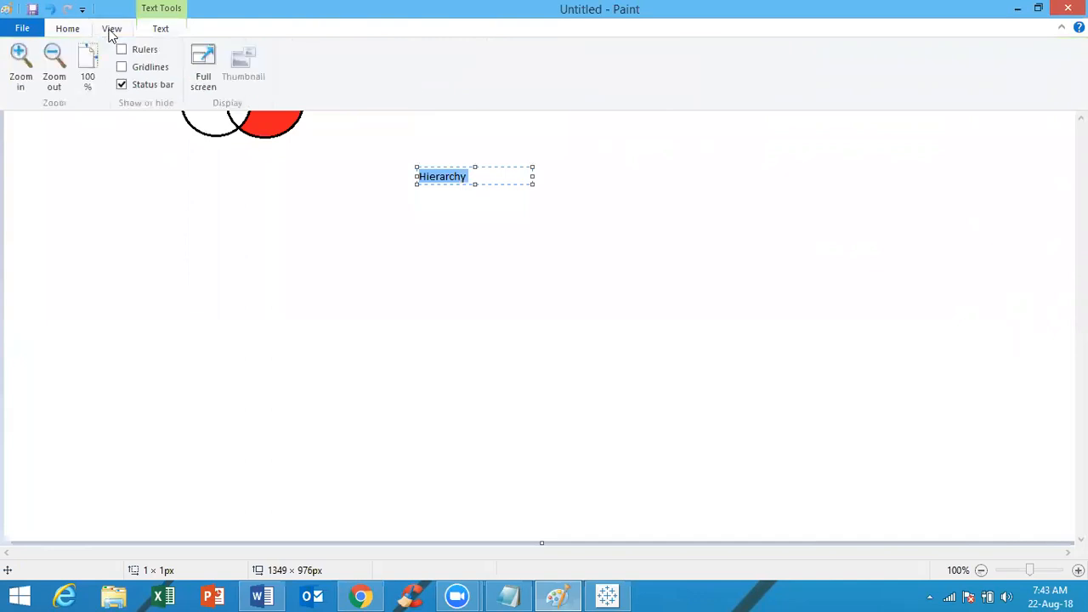
click(159, 31)
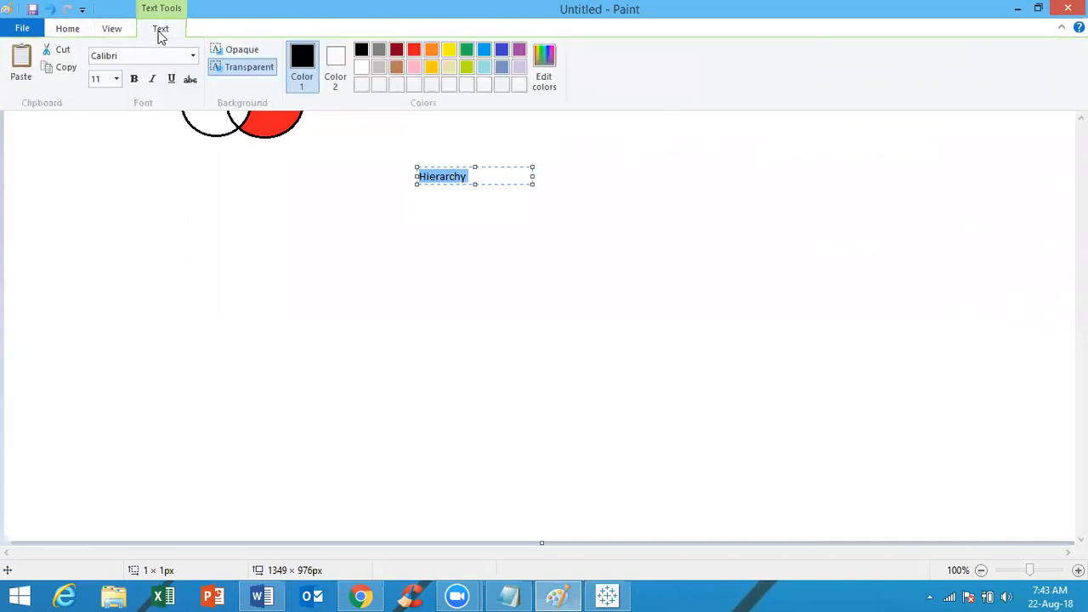
click(116, 79)
click(101, 164)
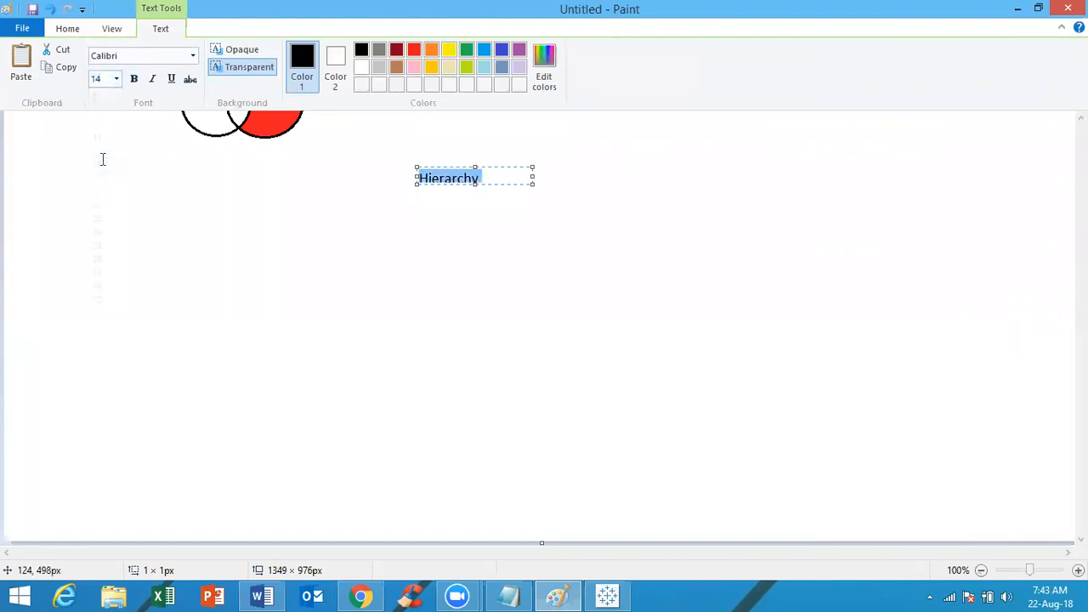
click(172, 79)
drag(532, 183, 539, 201)
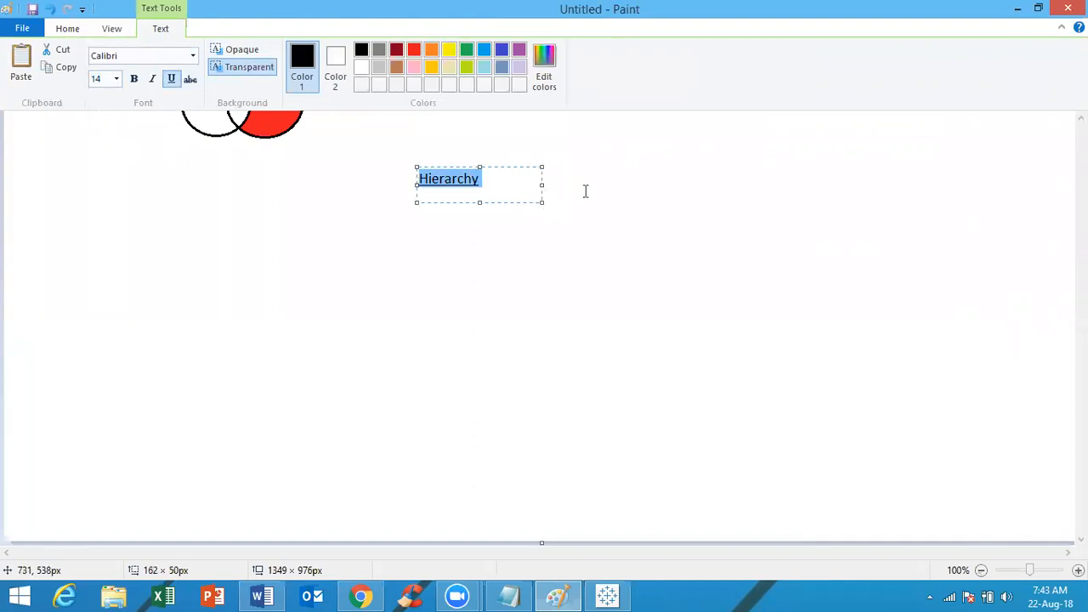
click(585, 191)
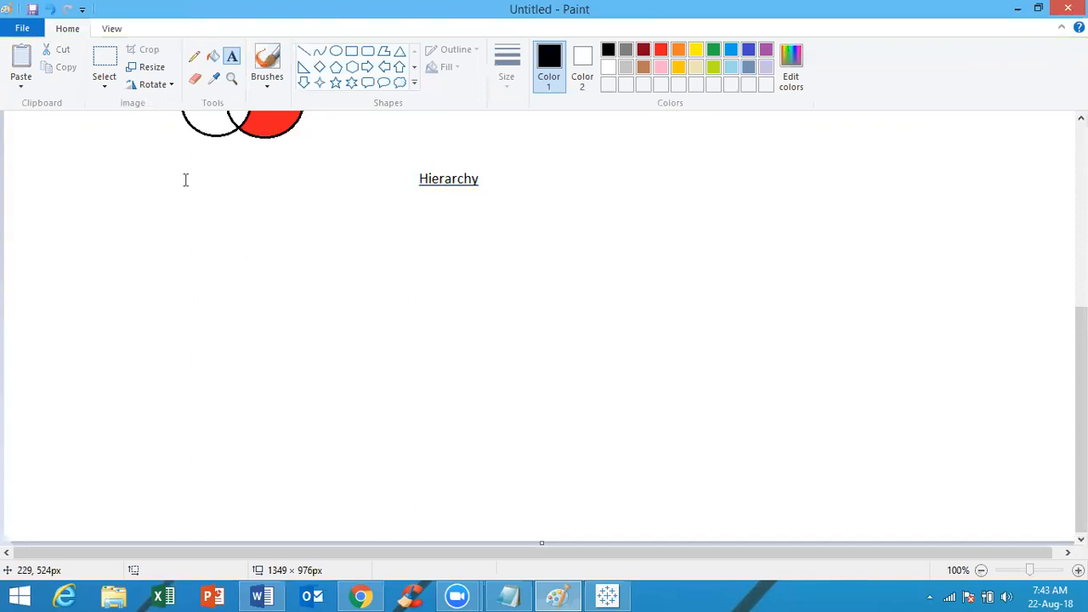
Draw a rectangle below the Hierarchy heading and type Country inside it
click(352, 51)
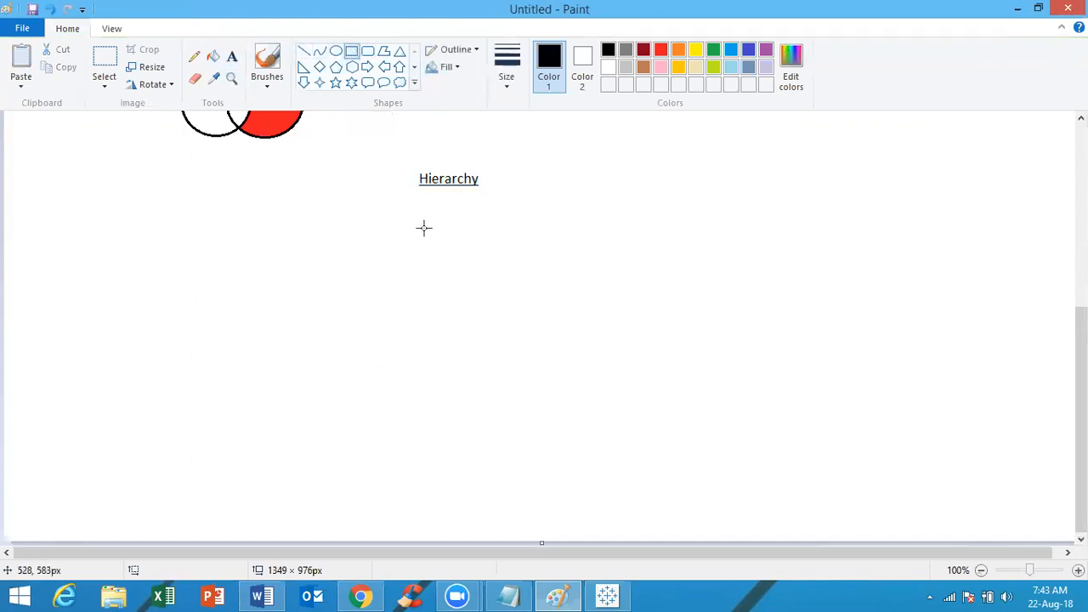
drag(424, 228, 532, 259)
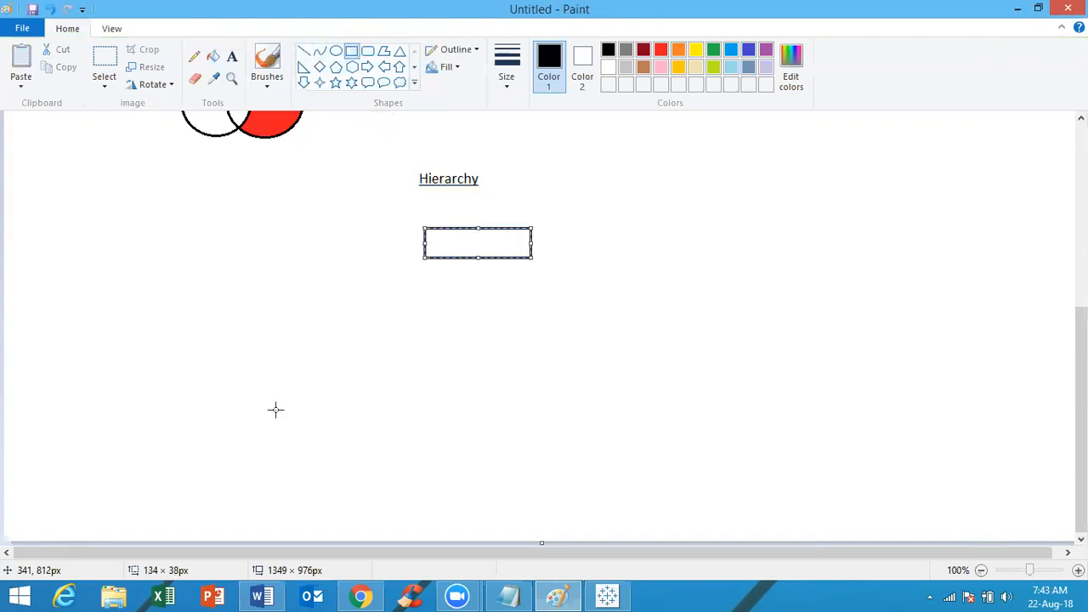
click(232, 57)
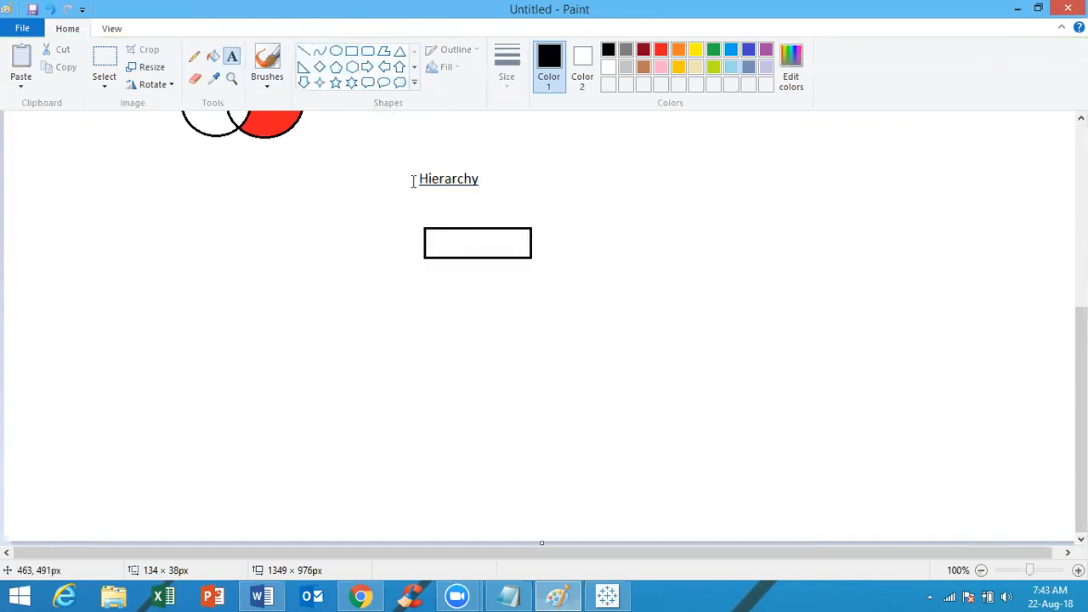
click(431, 244)
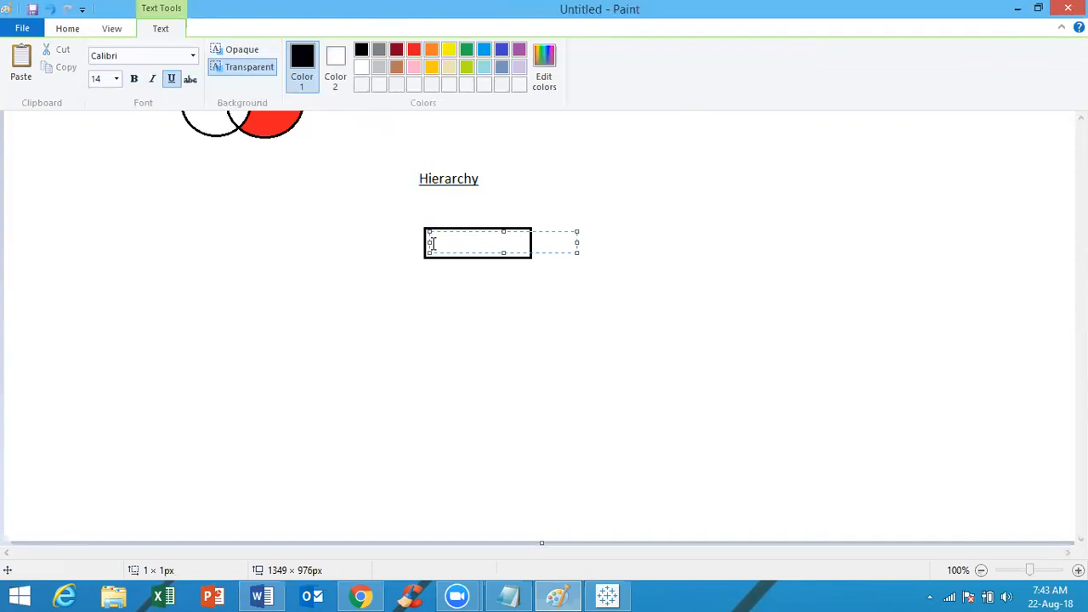
text(Country)
Remove the underline from Country, keep it at size 14, and place the label
key(ctrl+a)
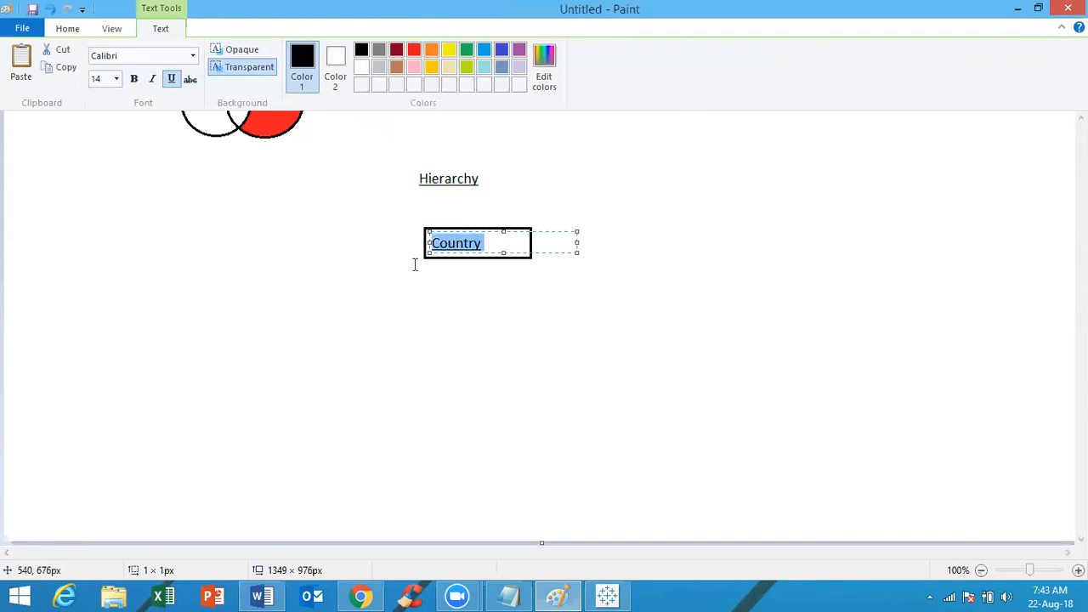
click(172, 79)
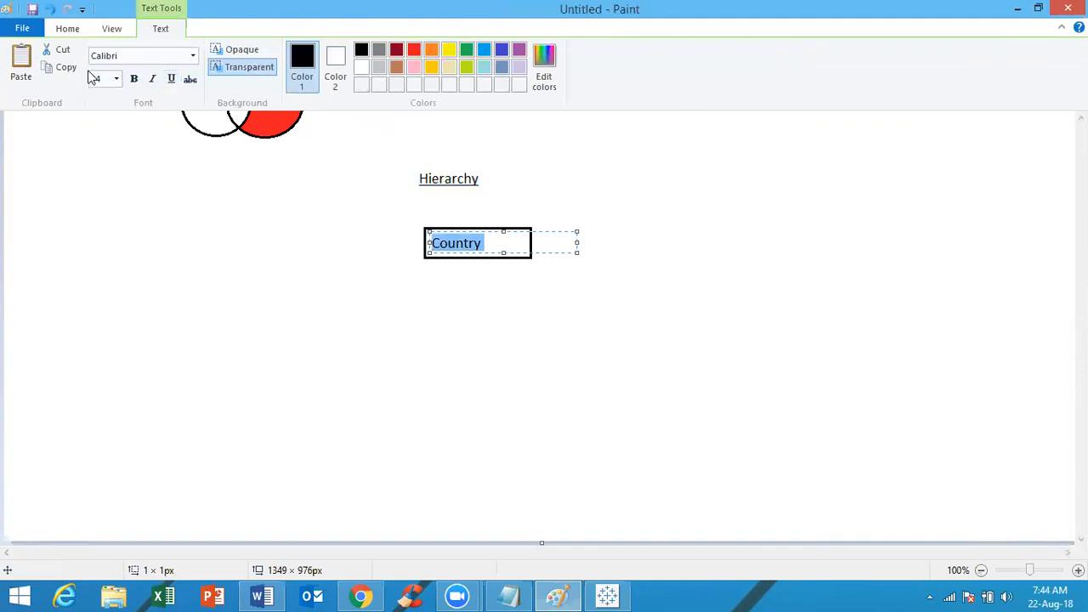
click(117, 79)
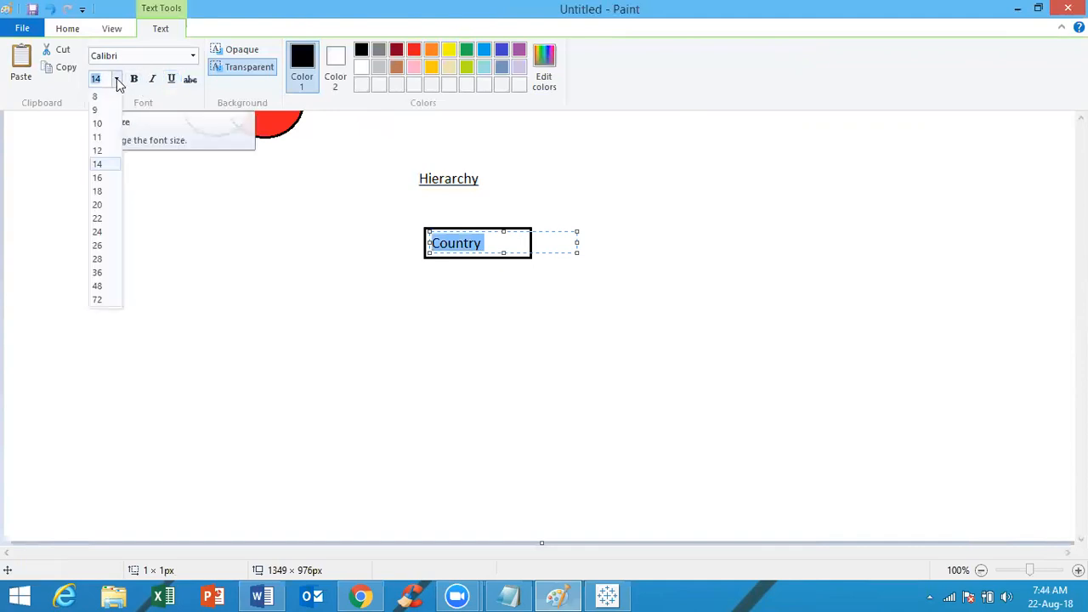
click(421, 276)
click(366, 309)
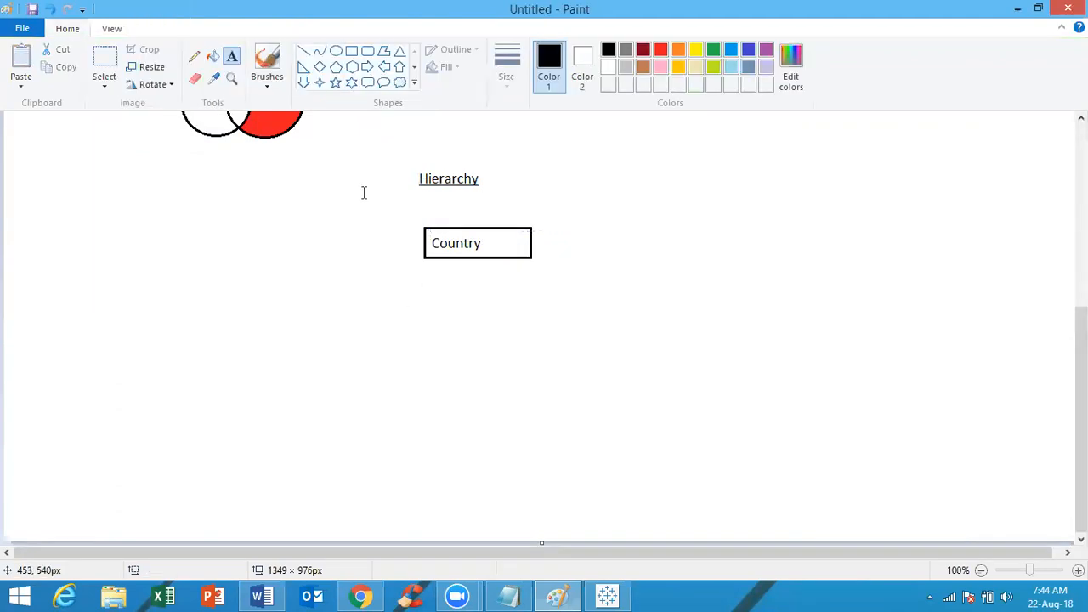
Draw four rectangles in a row below the Country box
click(352, 54)
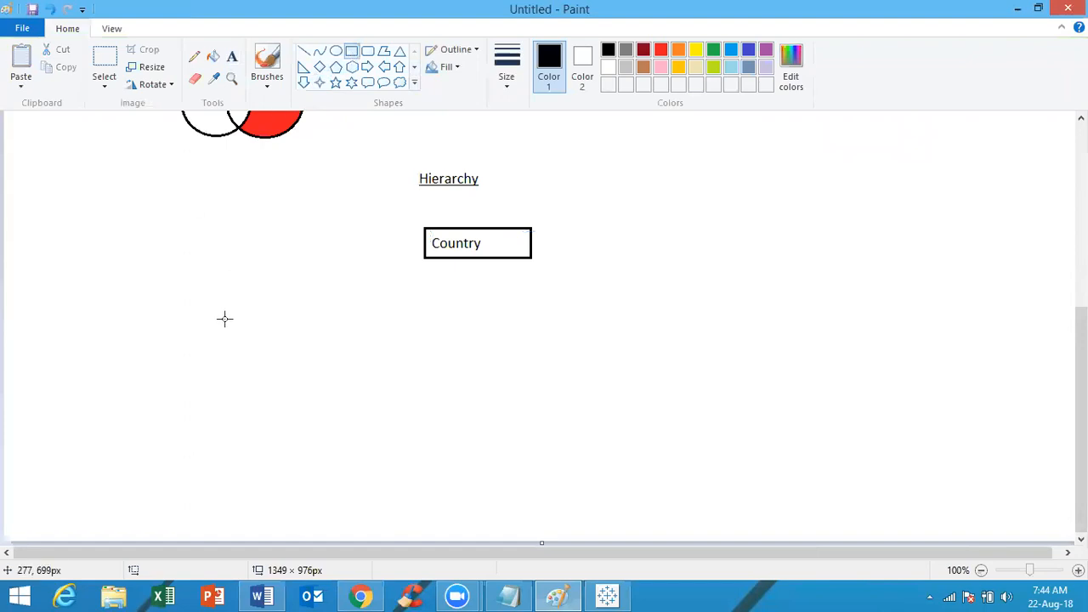
drag(225, 319, 312, 346)
drag(382, 314, 464, 347)
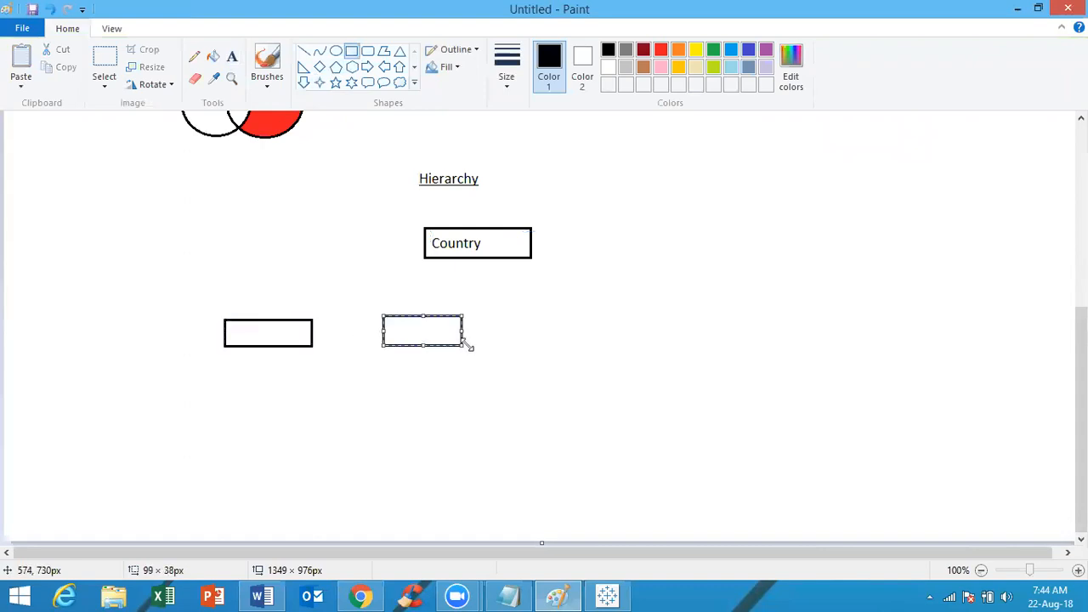
drag(521, 315, 606, 346)
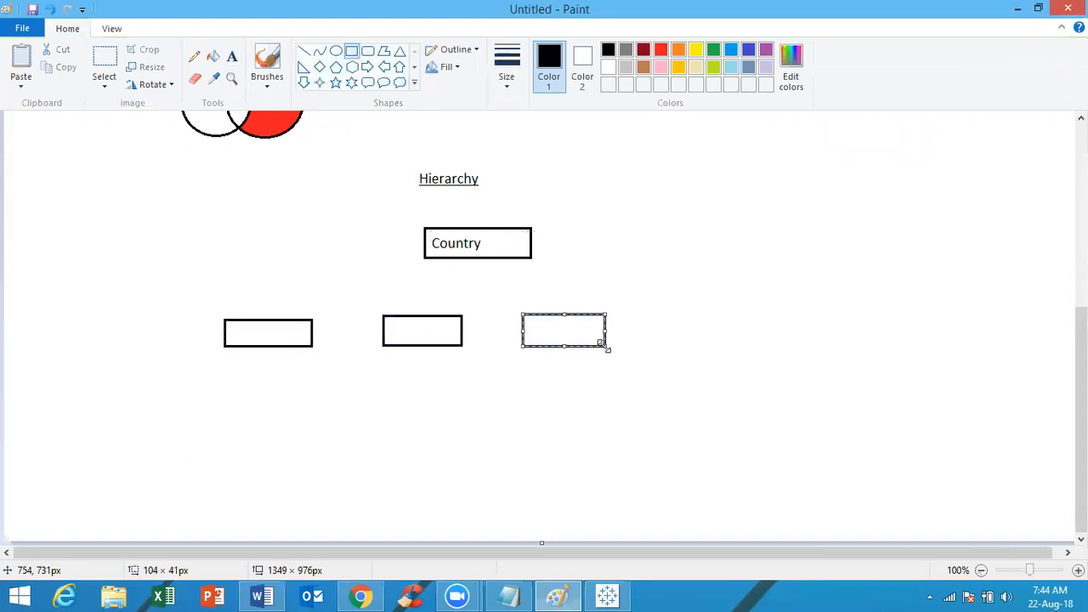
click(648, 316)
drag(647, 317, 743, 347)
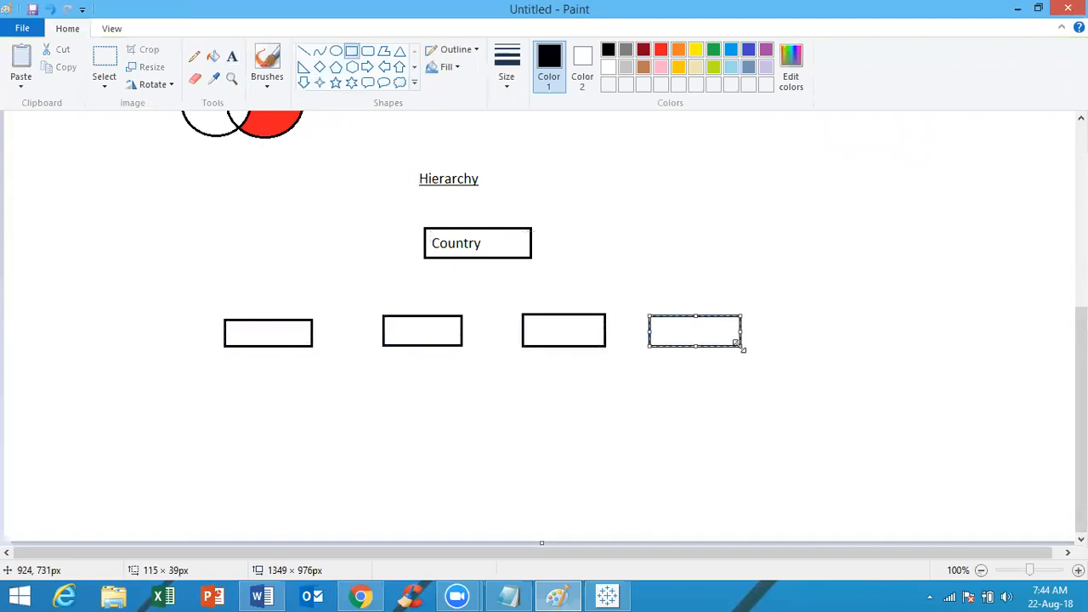
Label the first two boxes State 1 and State 2
click(232, 56)
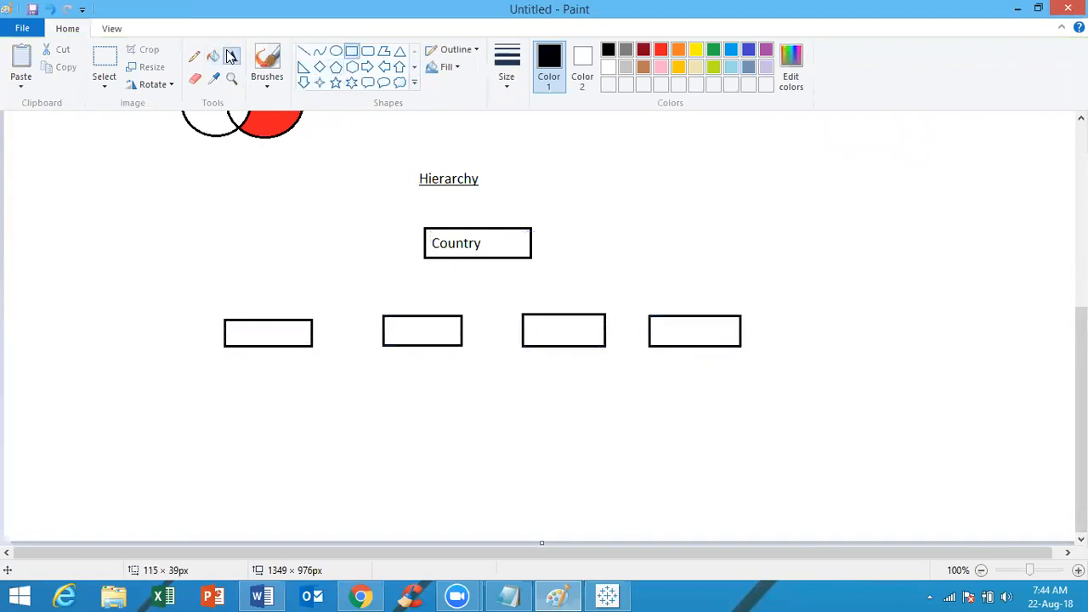
click(234, 334)
text(State 1)
key(ctrl+a)
key(ctrl+c)
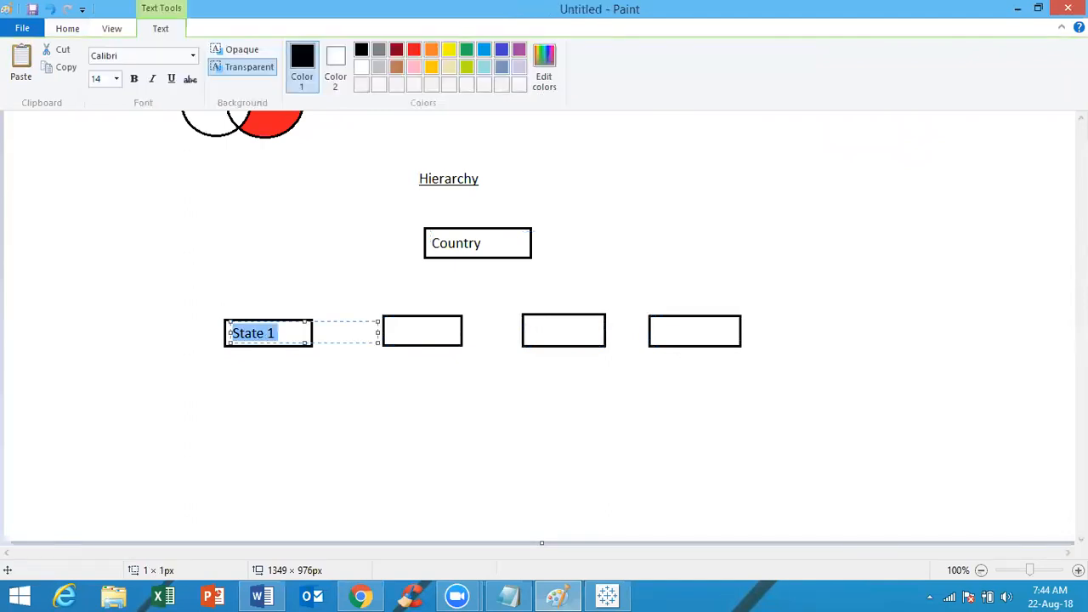
click(391, 331)
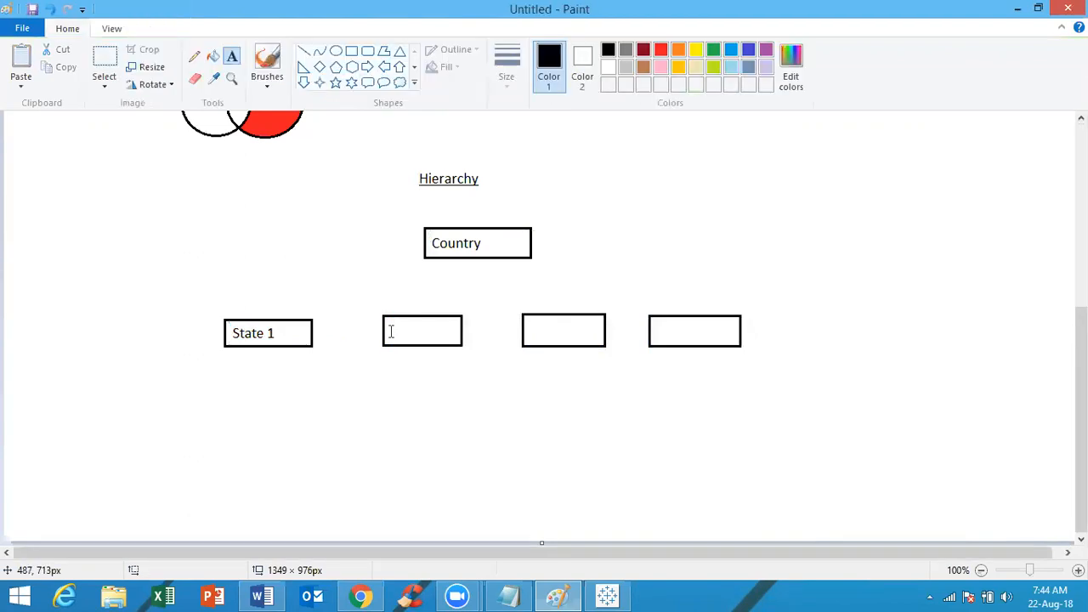
click(389, 330)
key(ctrl+v)
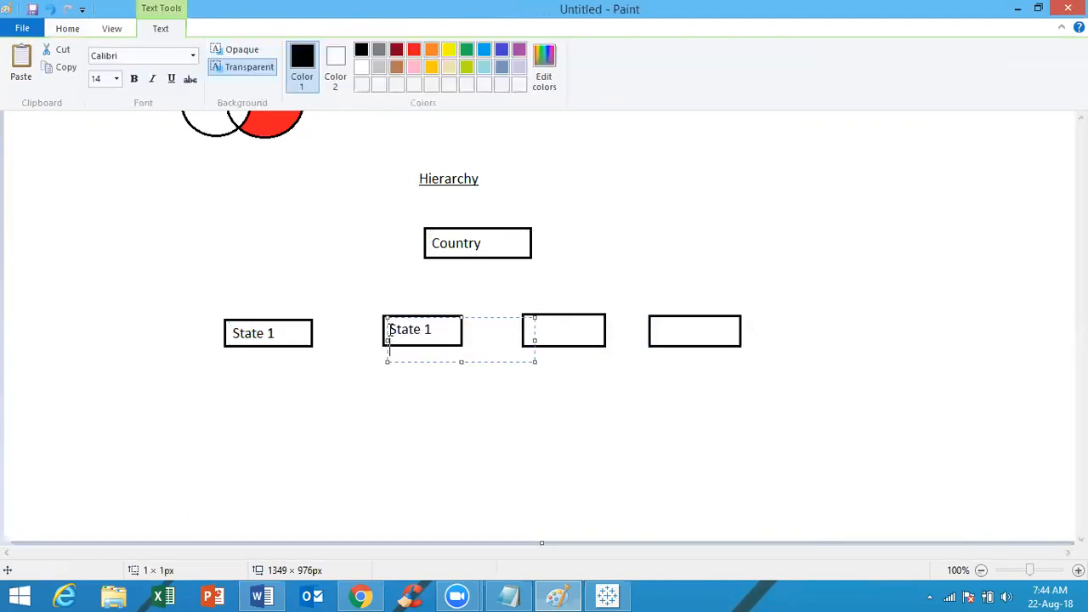
key(BackSpace)
click(552, 333)
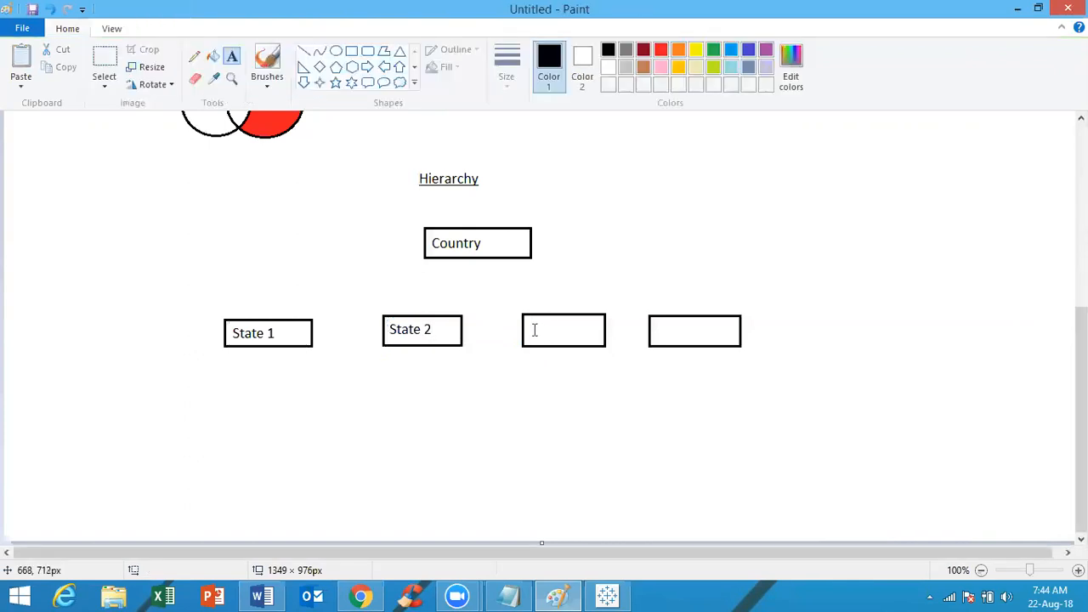
Label the third and fourth boxes State 3 and State 4
click(529, 331)
key(ctrl+v)
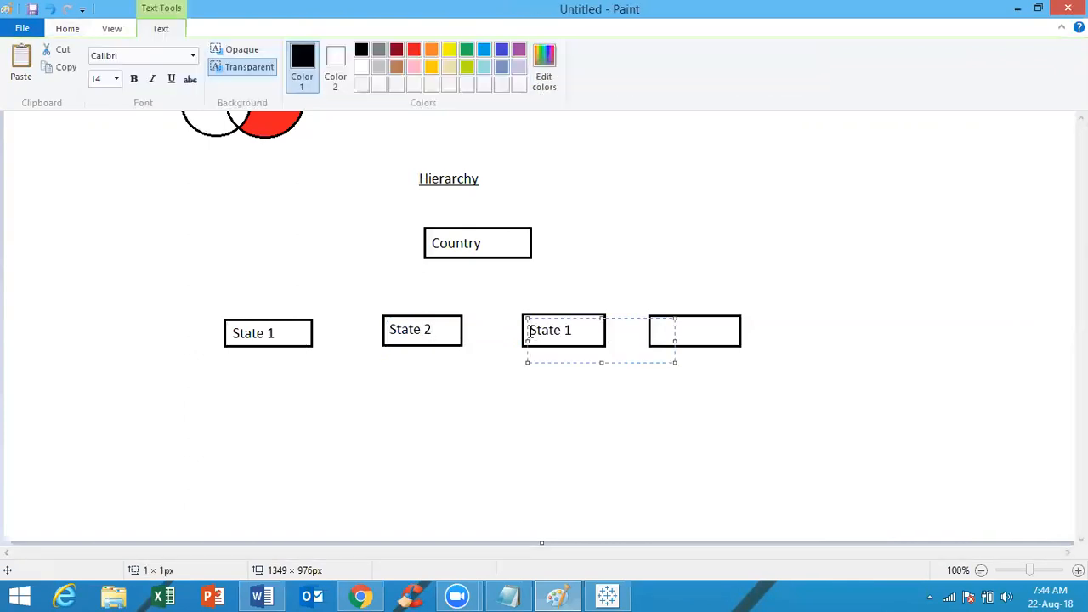
key(BackSpace)
click(727, 355)
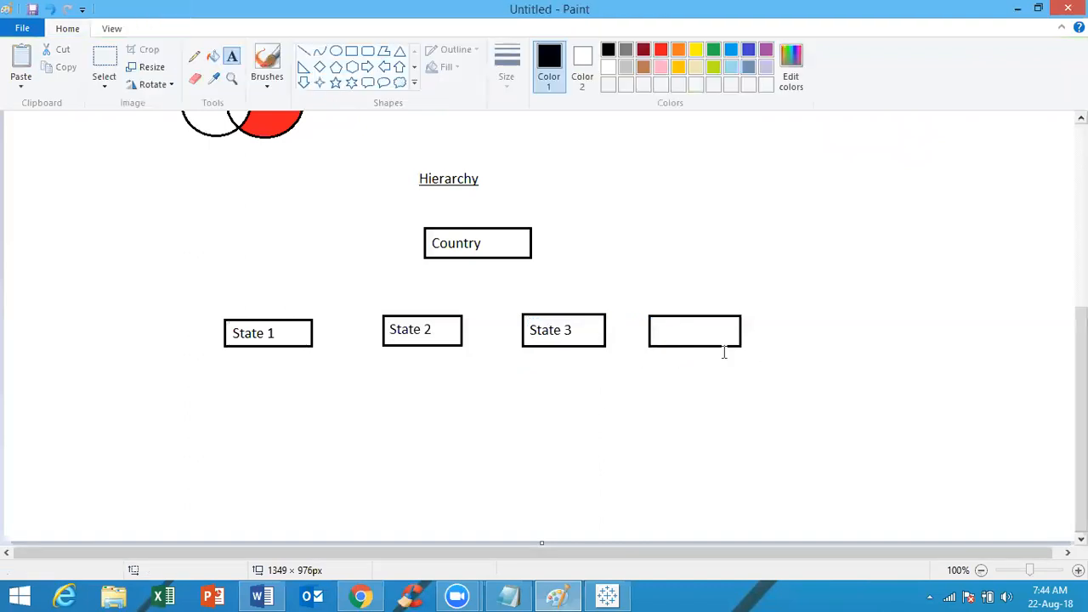
click(652, 332)
key(ctrl+v)
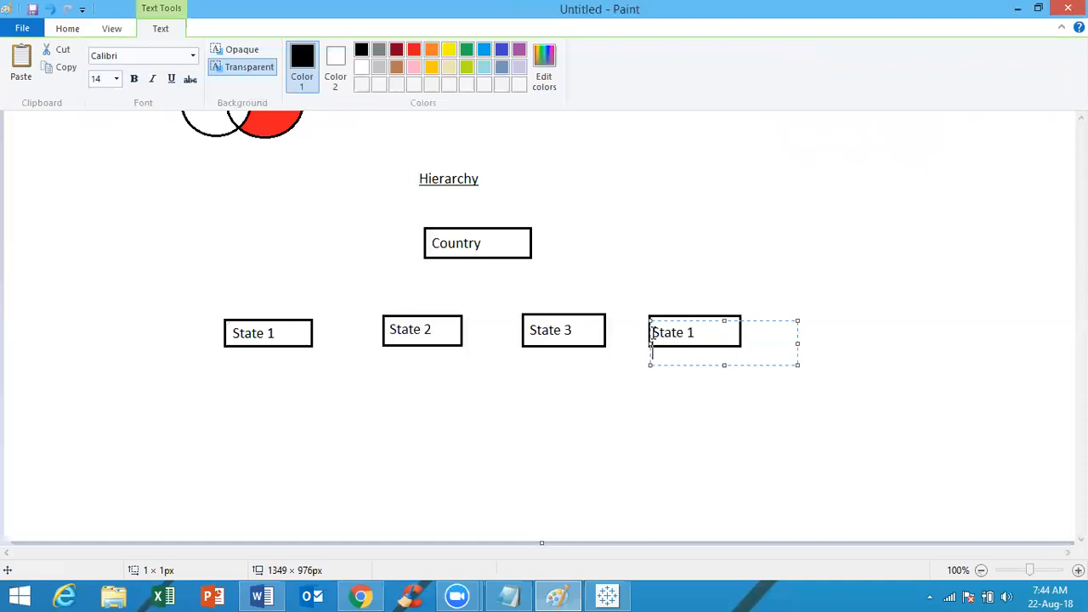
key(BackSpace)
key(BackSpace)
click(926, 372)
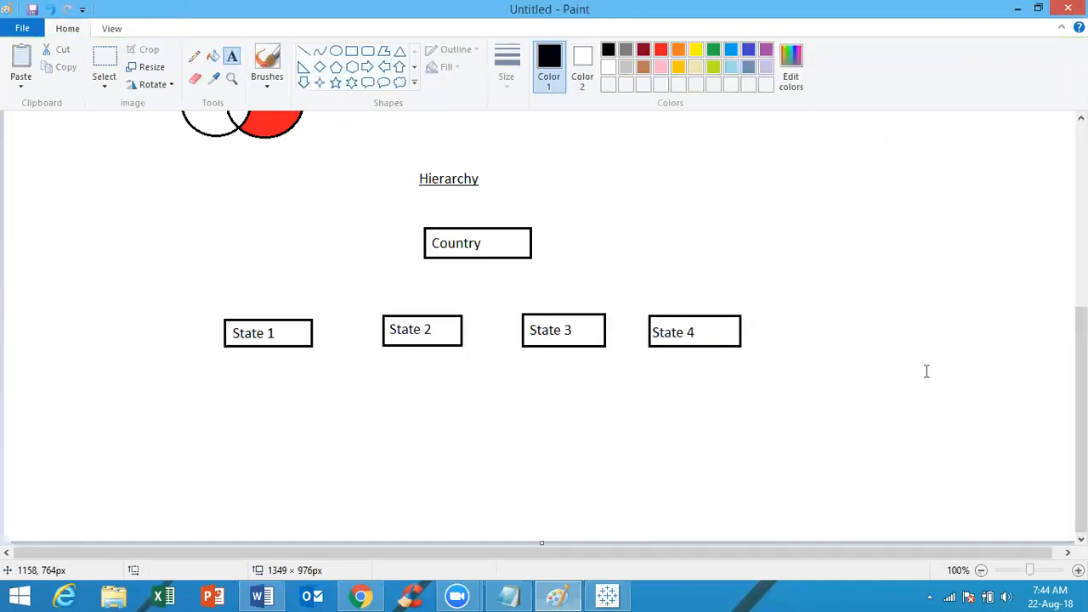
click(304, 53)
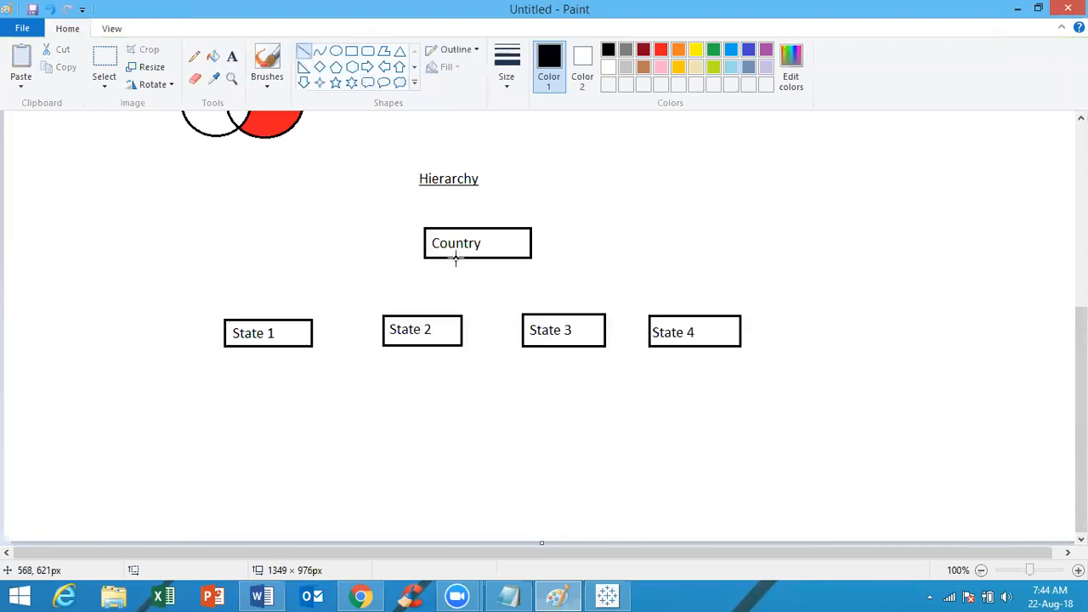
Draw four lines from the Country box down to State 1, State 2, State 3 and State 4
mouse_move(455, 258)
mouse_down()
mouse_move(326, 284)
mouse_move(282, 317)
mouse_up()
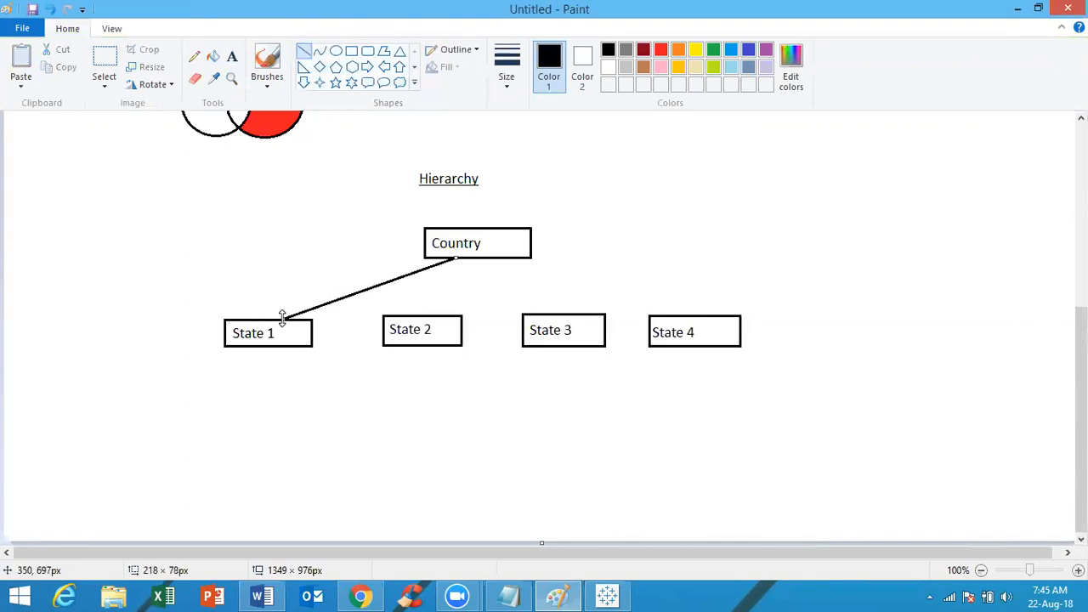
click(464, 268)
mouse_move(454, 260)
mouse_down()
mouse_move(438, 328)
mouse_move(440, 318)
mouse_up()
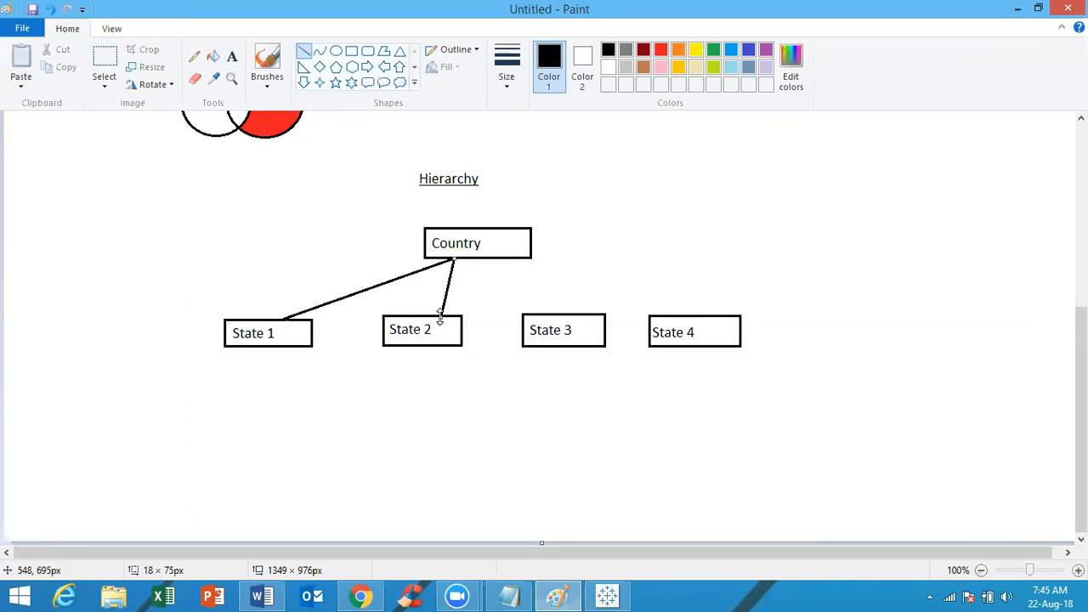
click(523, 277)
mouse_move(454, 260)
mouse_down()
mouse_move(536, 291)
mouse_move(554, 314)
mouse_up()
click(585, 291)
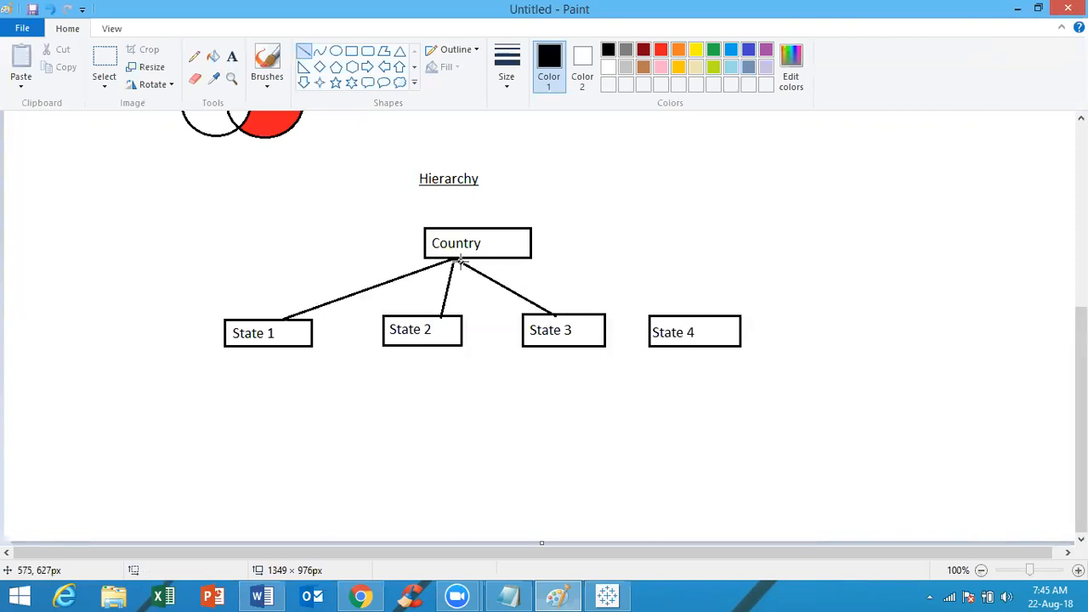
mouse_move(456, 260)
mouse_down()
mouse_move(658, 291)
mouse_move(692, 316)
mouse_up()
click(711, 280)
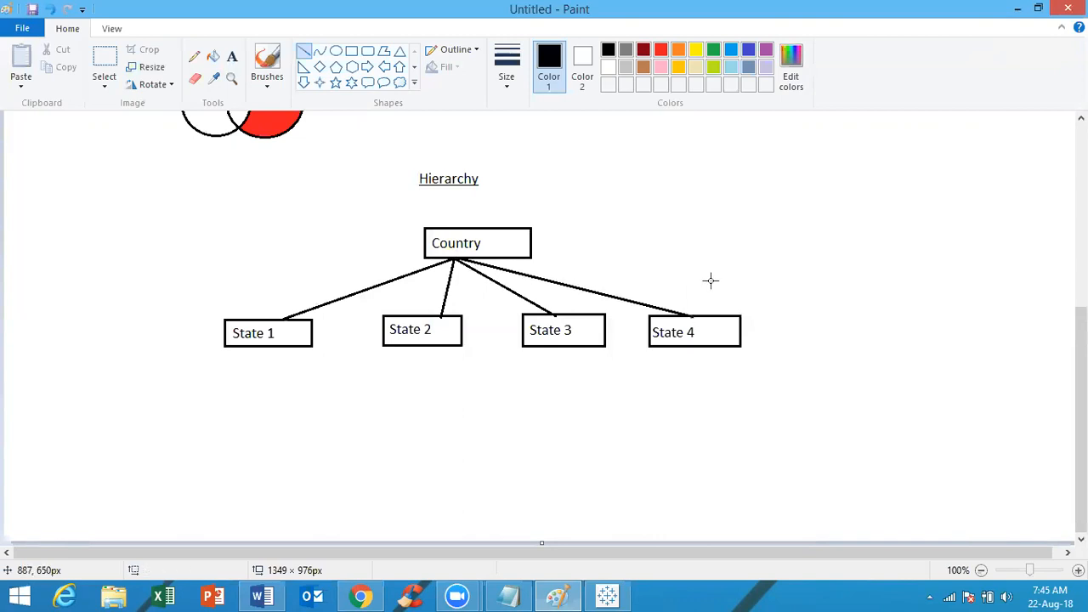
click(351, 51)
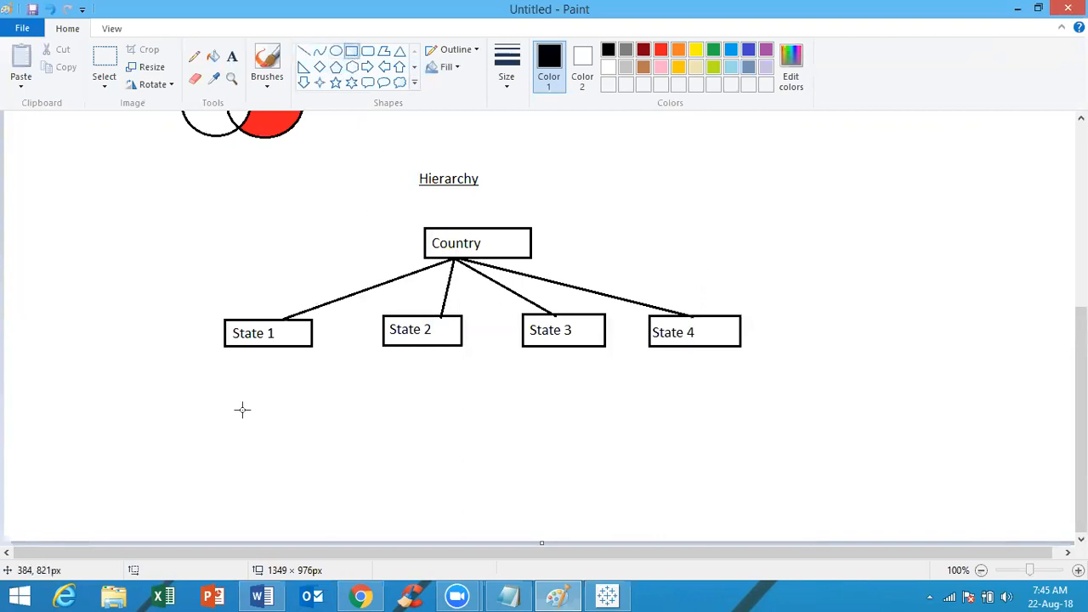
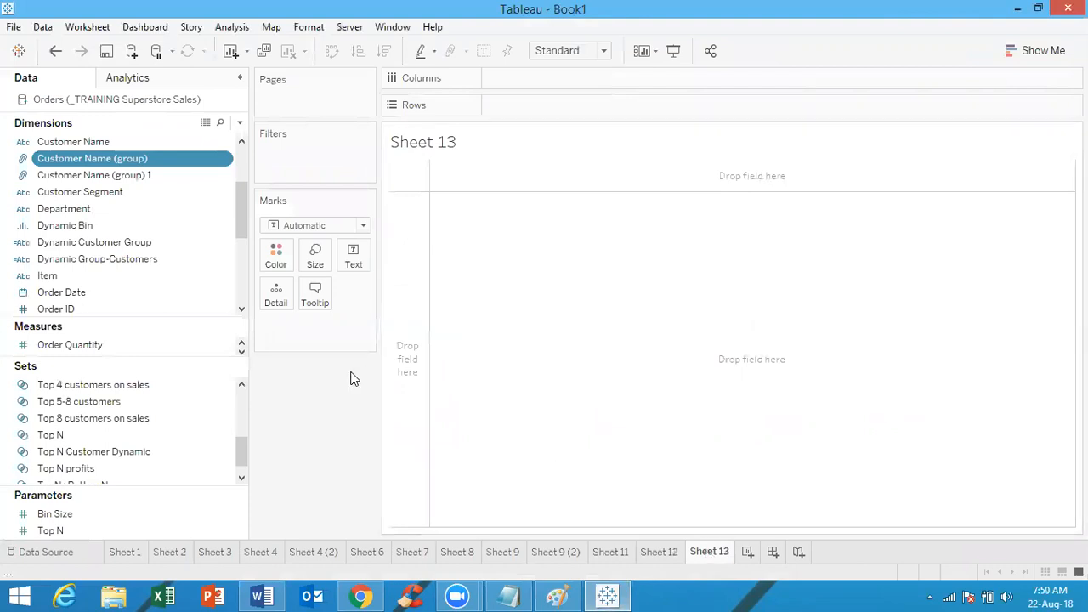
Multi-select the State, Country / Region and City dimensions in the Data pane
scroll(245, 213, up, 1)
drag(244, 198, 244, 158)
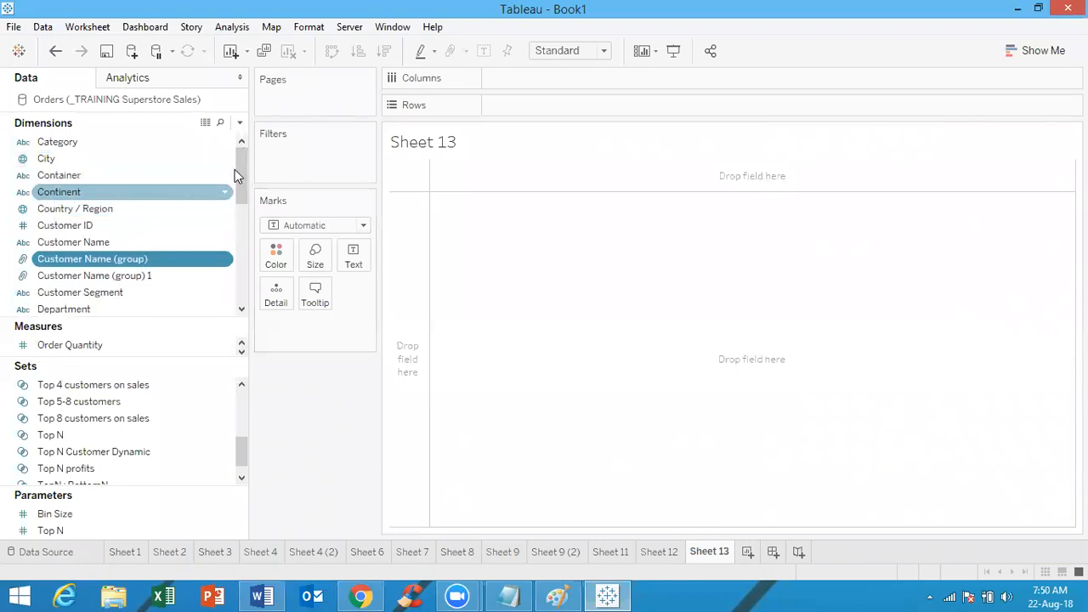
drag(243, 179, 231, 280)
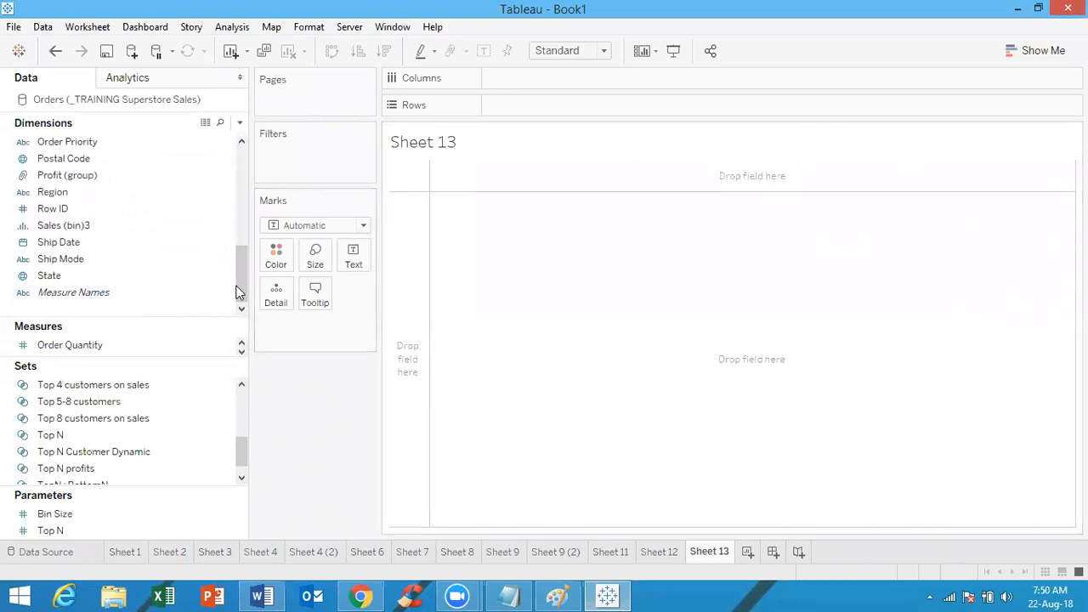
click(210, 284)
click(209, 284)
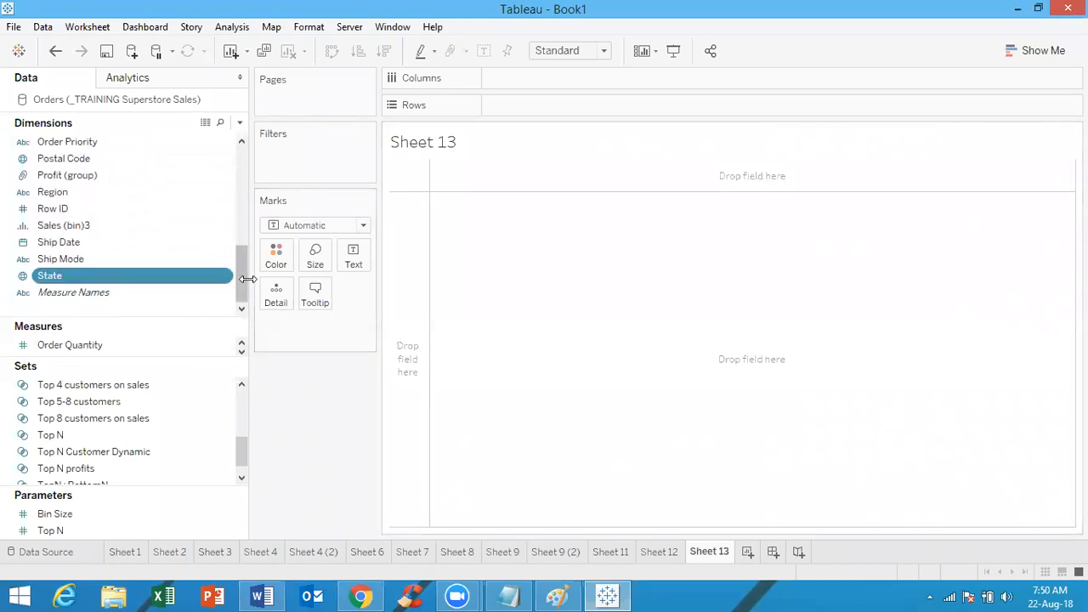
drag(243, 277, 246, 184)
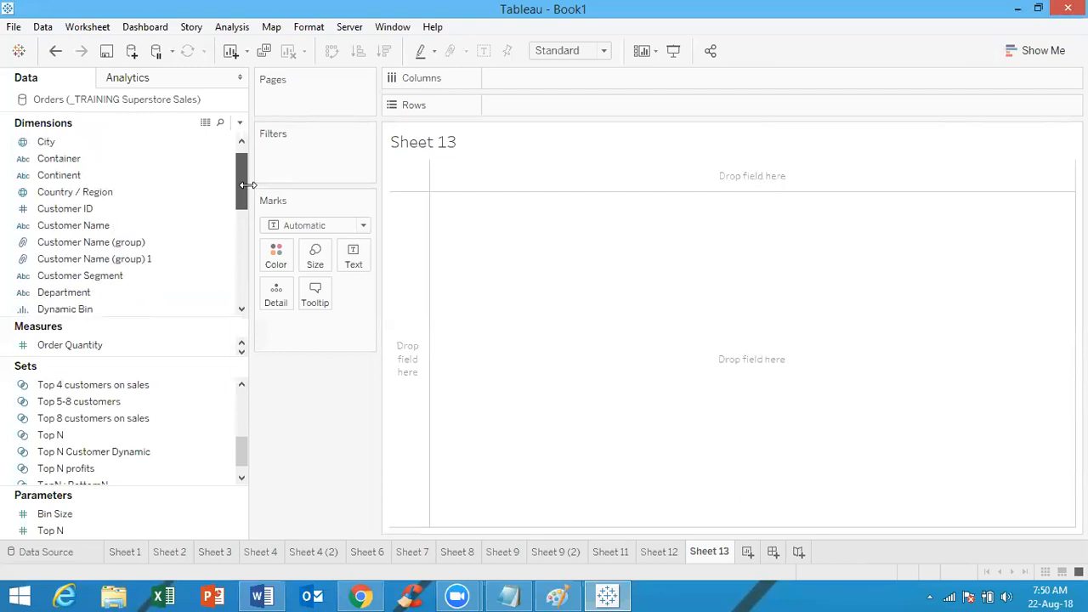
click(193, 197)
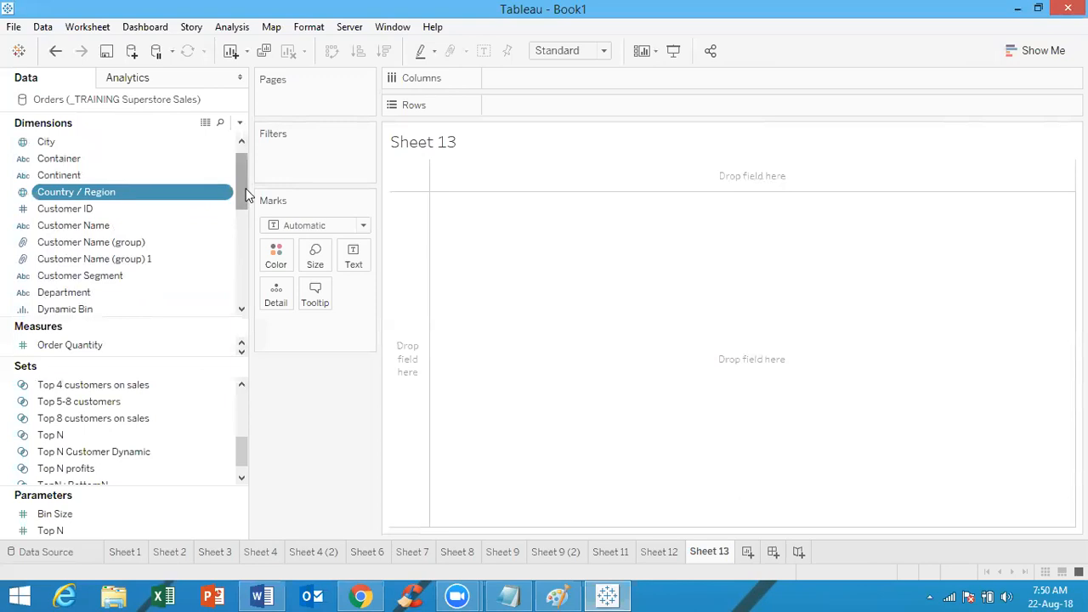
scroll(241, 153, up, 1)
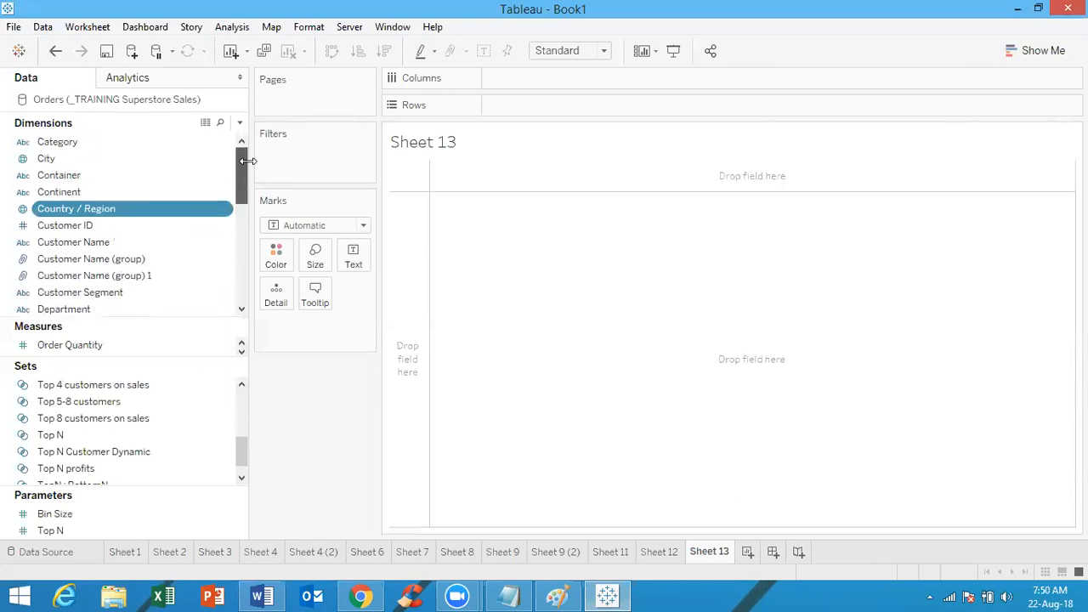
ctrl+click(172, 158)
drag(243, 175, 259, 289)
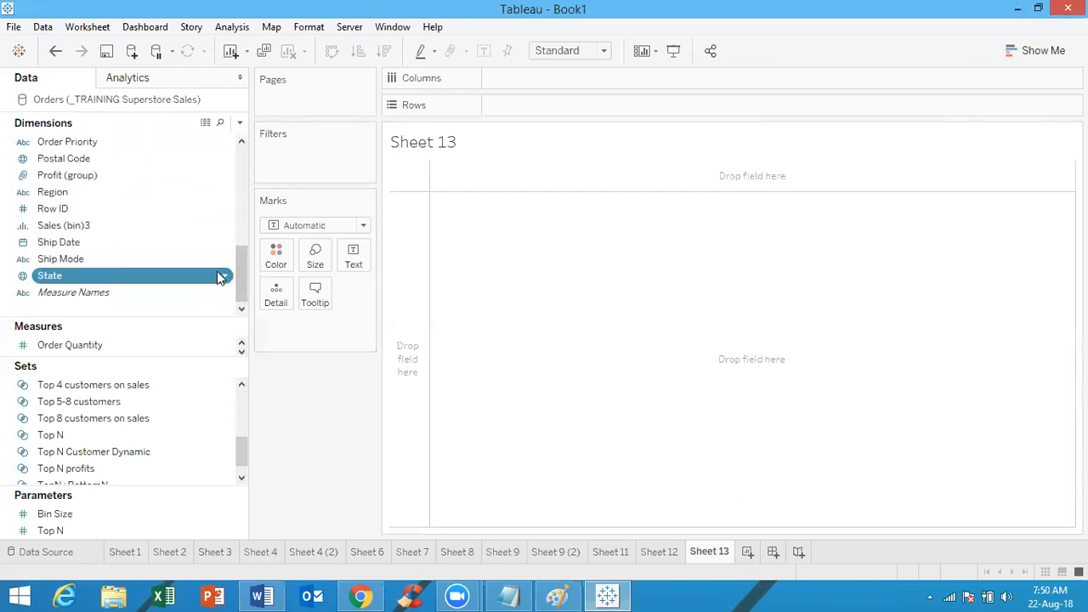
click(218, 274)
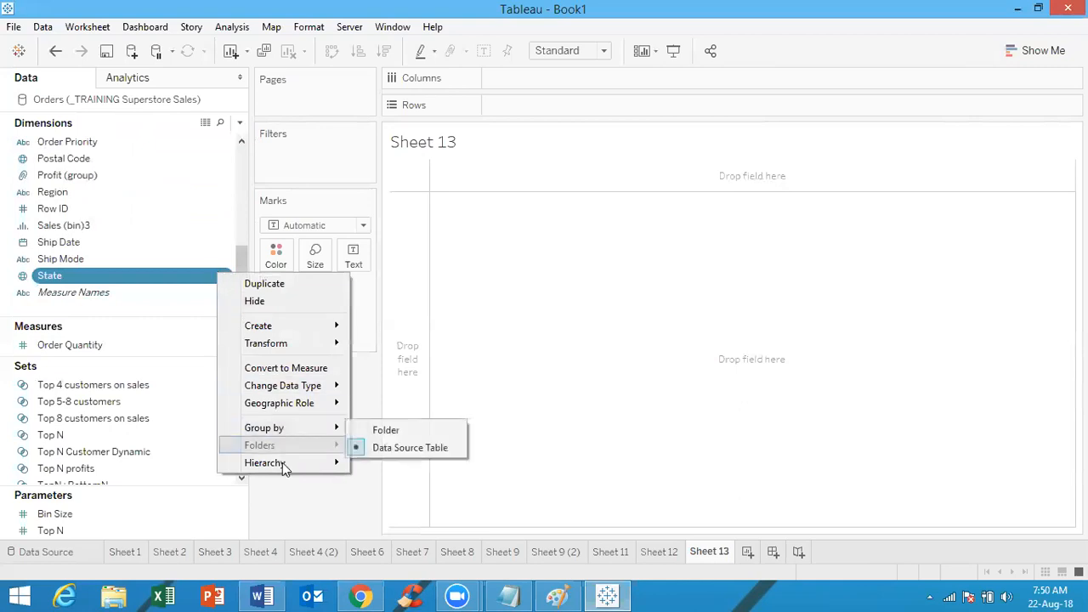
mouse_move(281, 462)
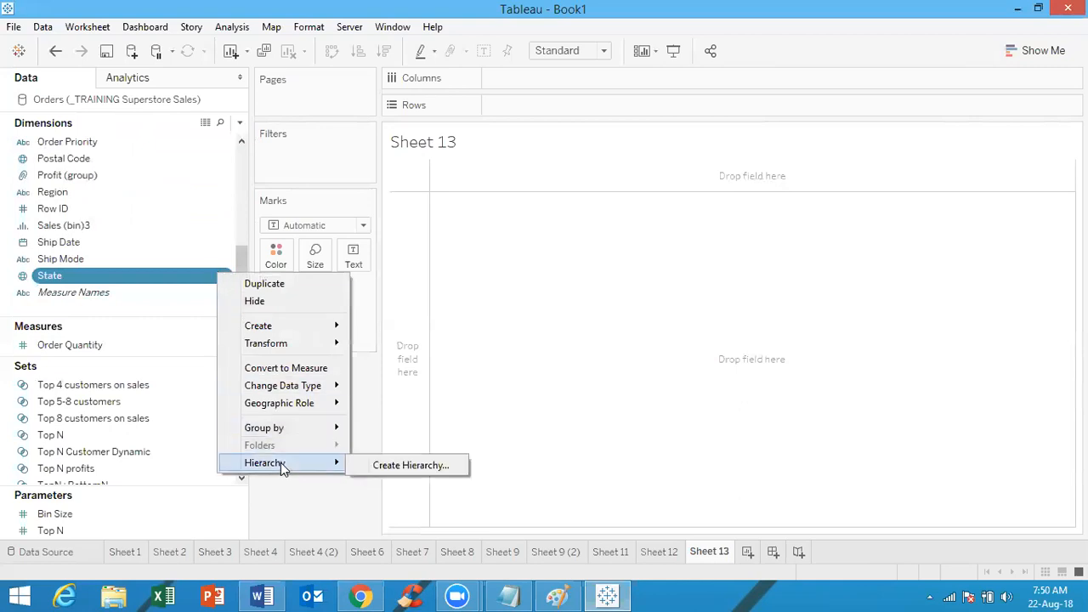
click(411, 465)
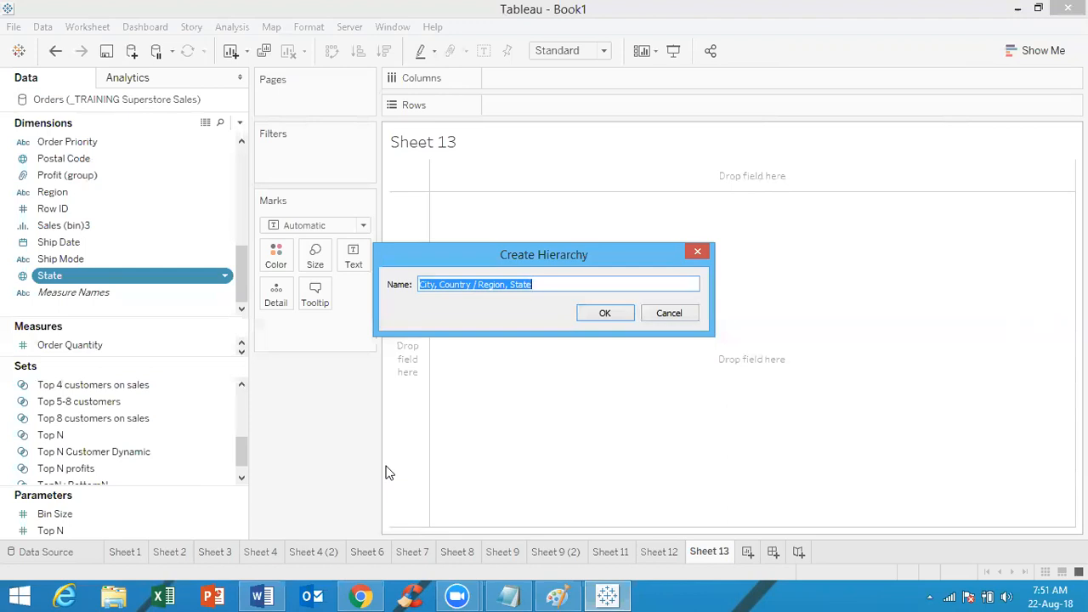
click(608, 311)
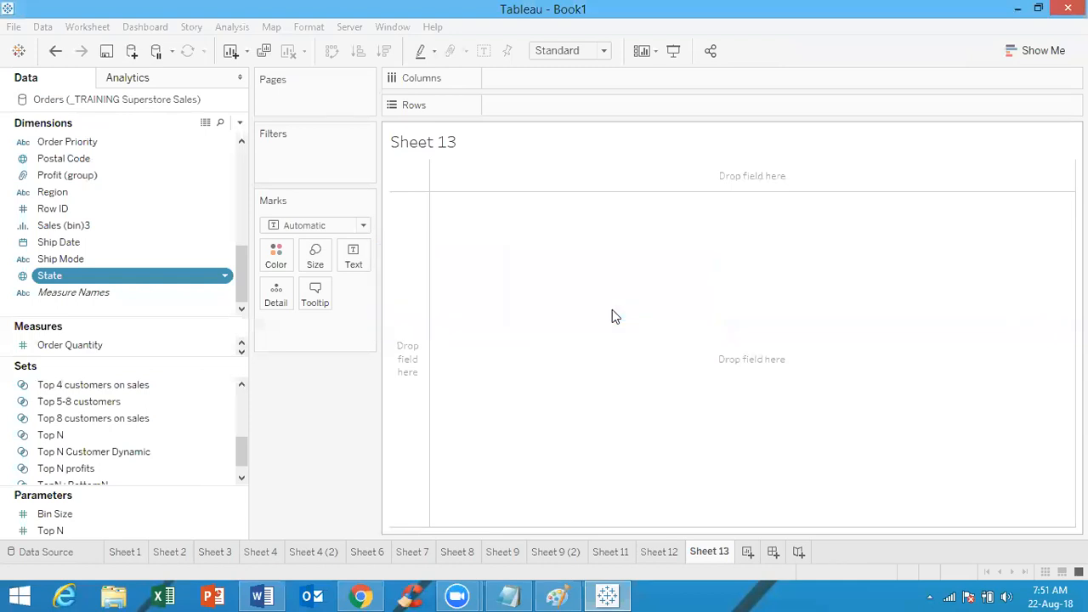
drag(239, 257, 243, 128)
click(124, 143)
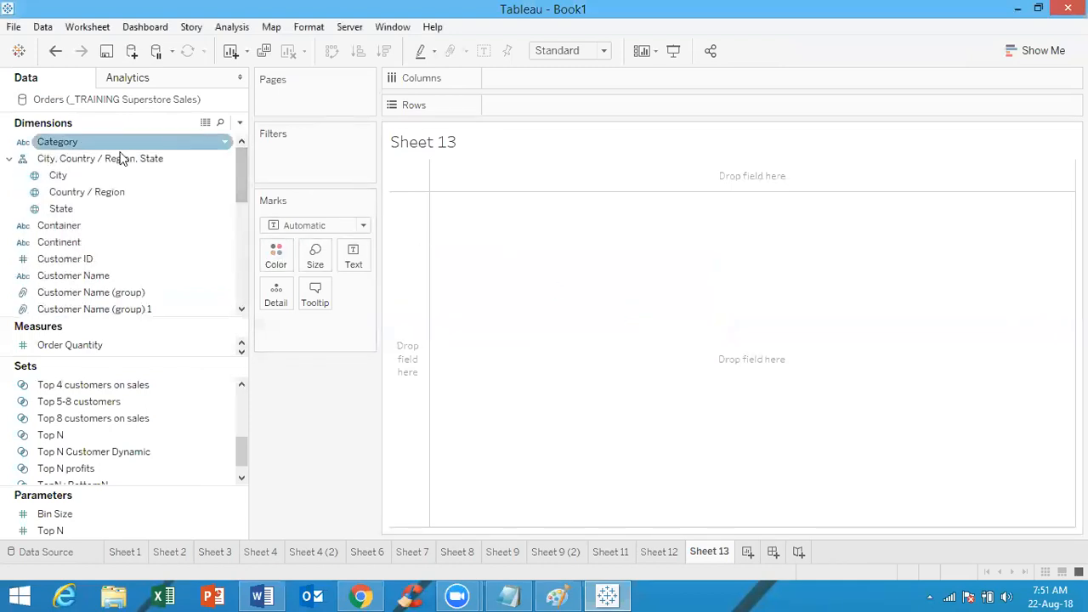
click(121, 157)
click(95, 173)
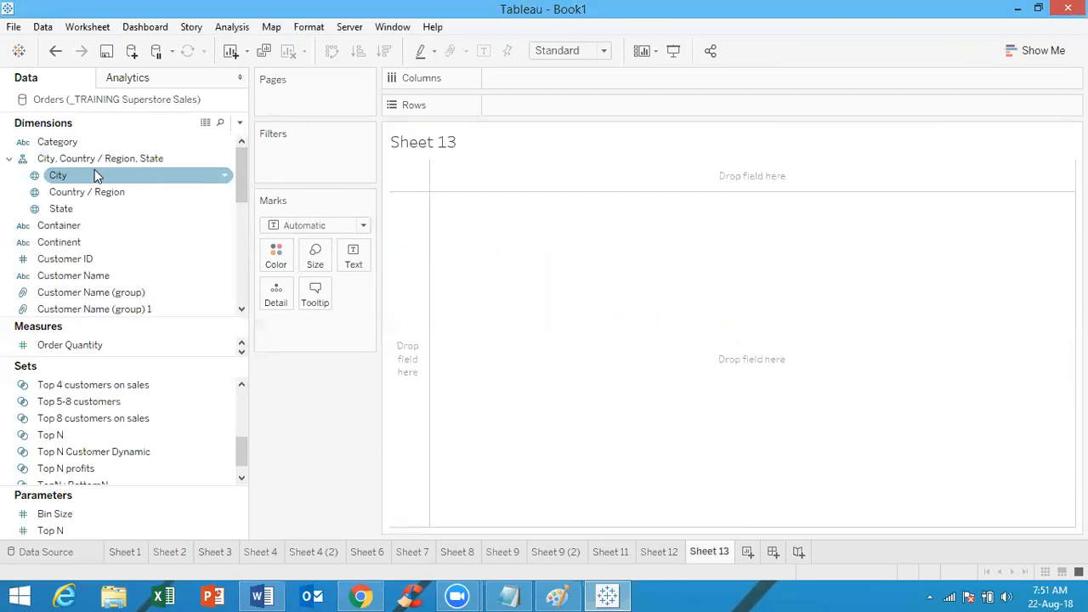
click(107, 163)
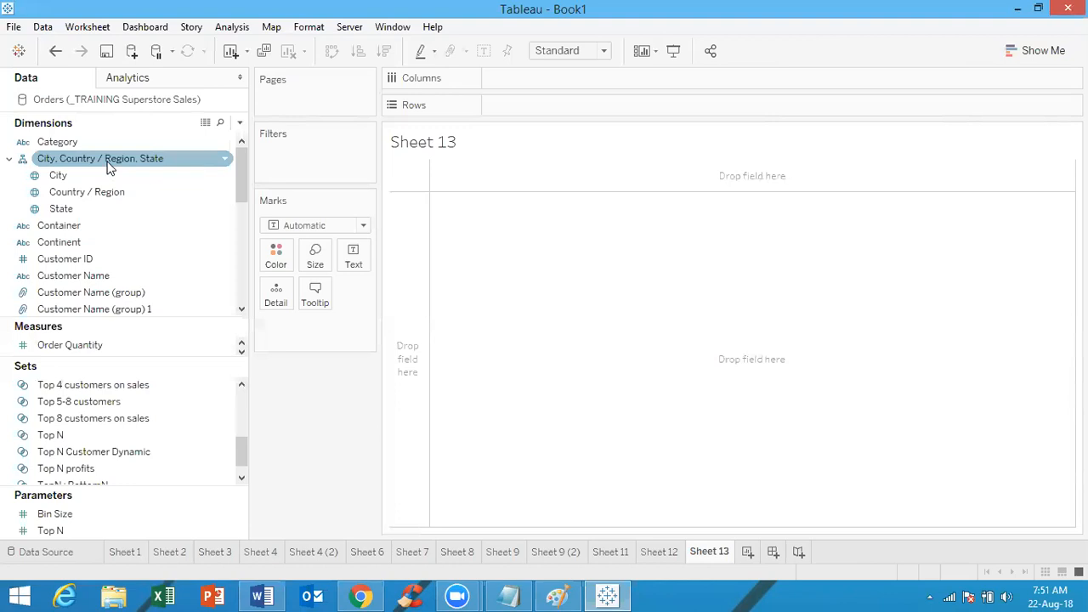
right_click(109, 168)
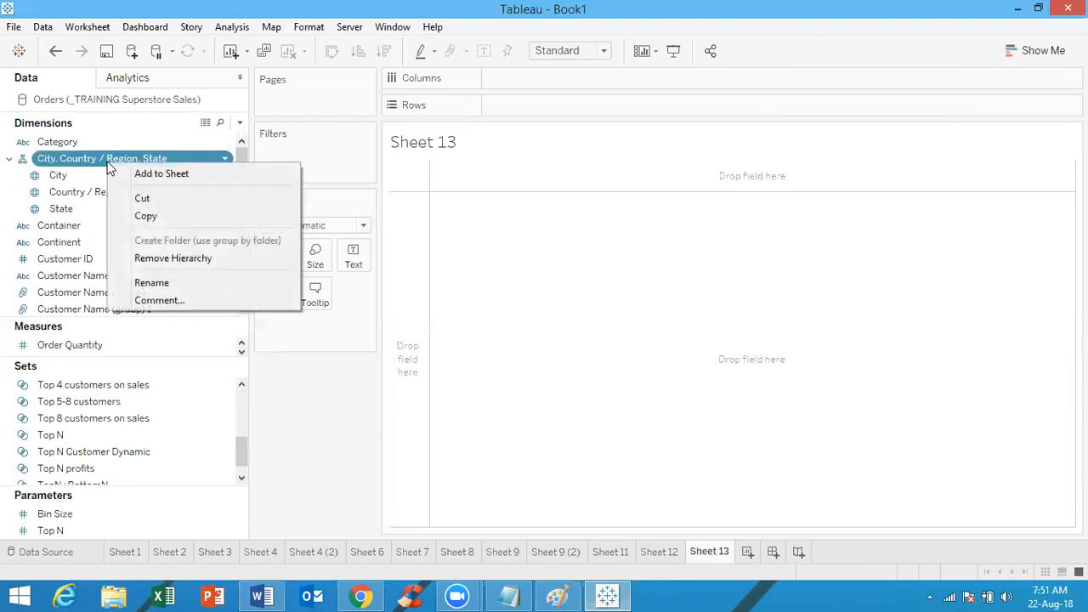
click(169, 257)
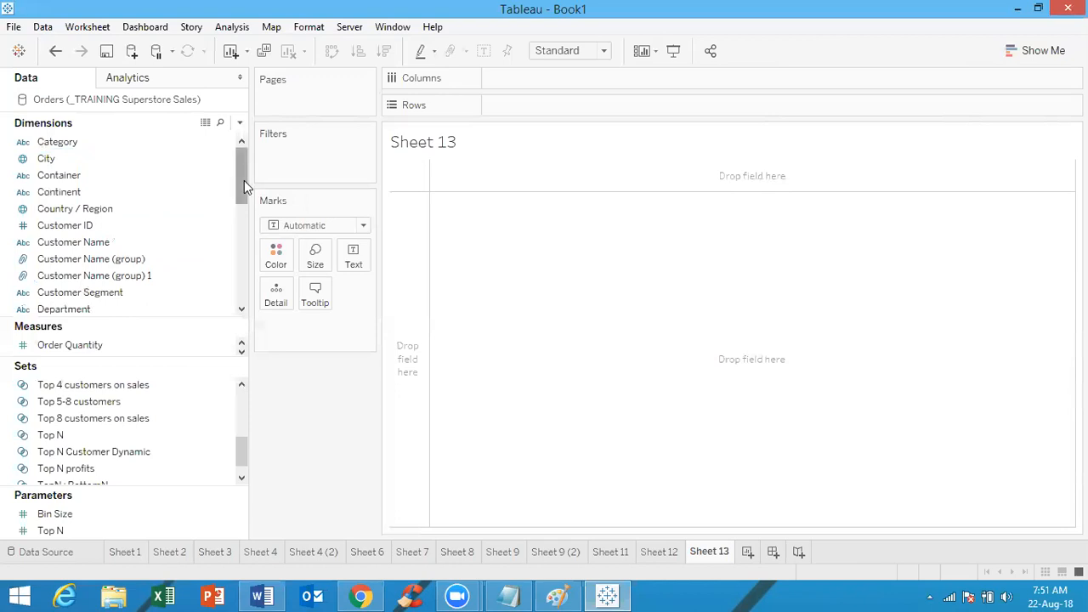
click(144, 209)
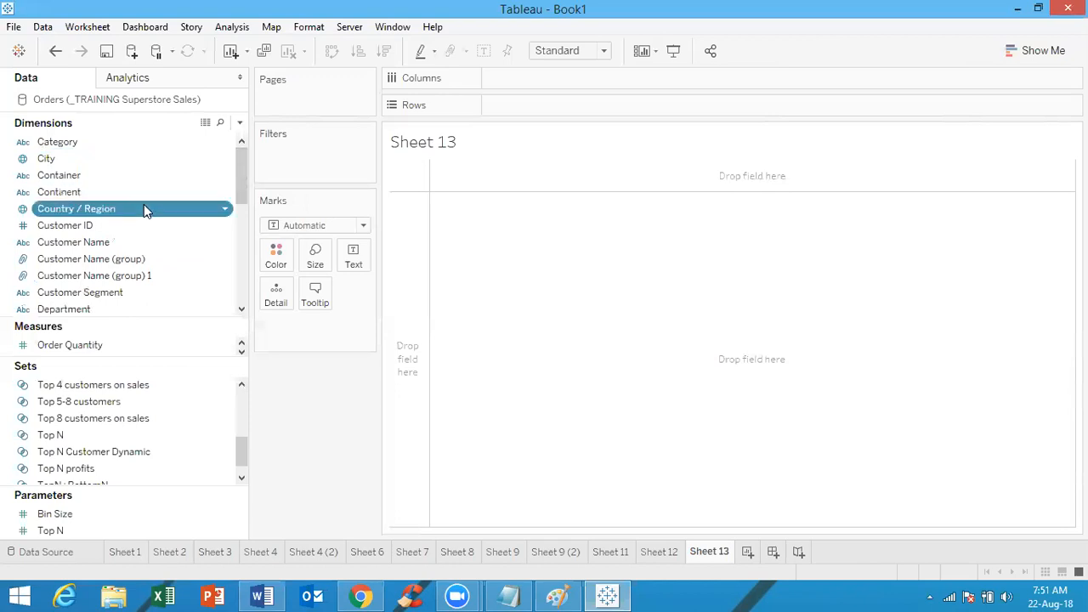
Ctrl-select State and City along with Country / Region in the Dimensions list
drag(243, 179, 243, 286)
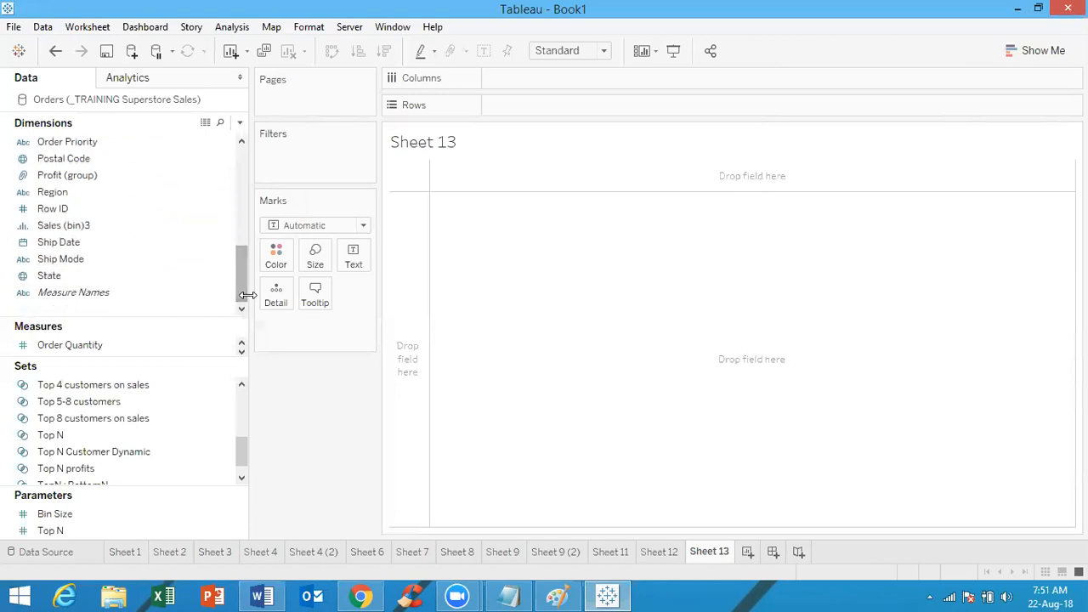
click(150, 281)
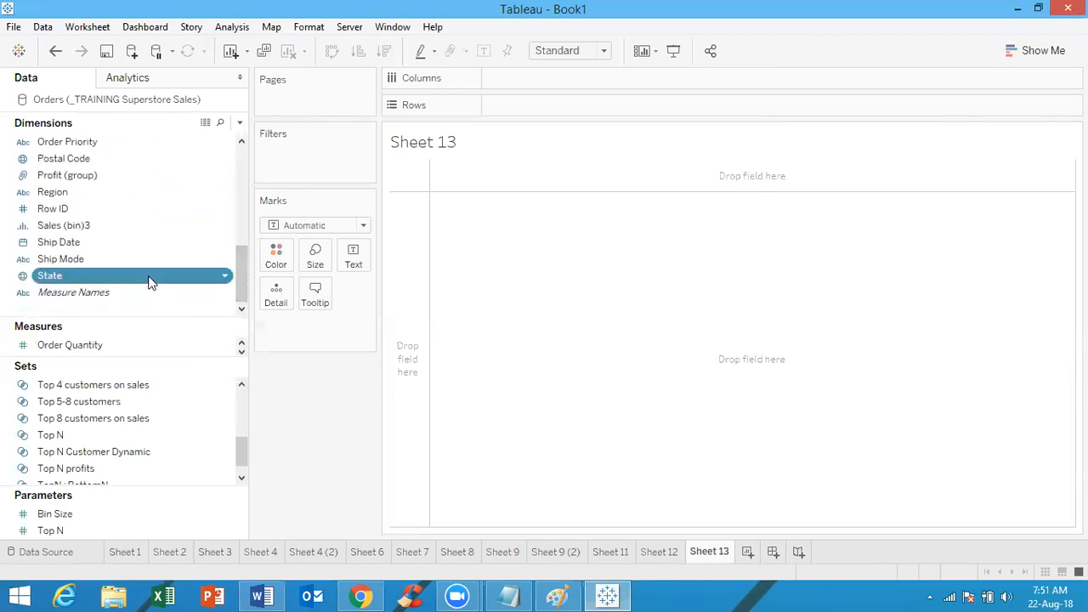
drag(241, 268, 241, 165)
ctrl+click(133, 161)
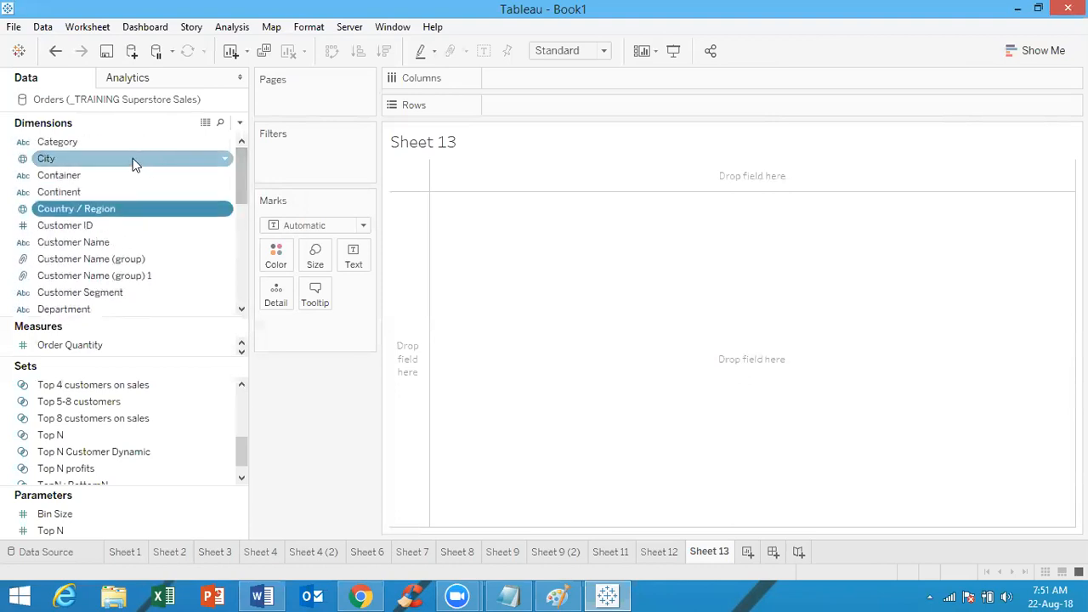
Create a hierarchy from them, keeping the default name City, Country / Region, State
right_click(133, 161)
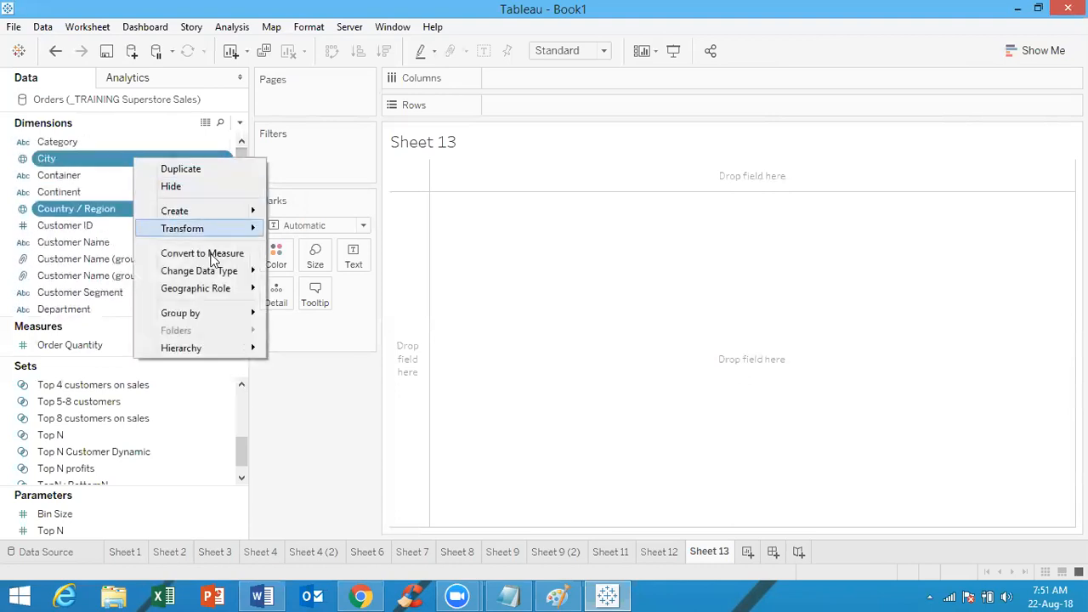
mouse_move(209, 355)
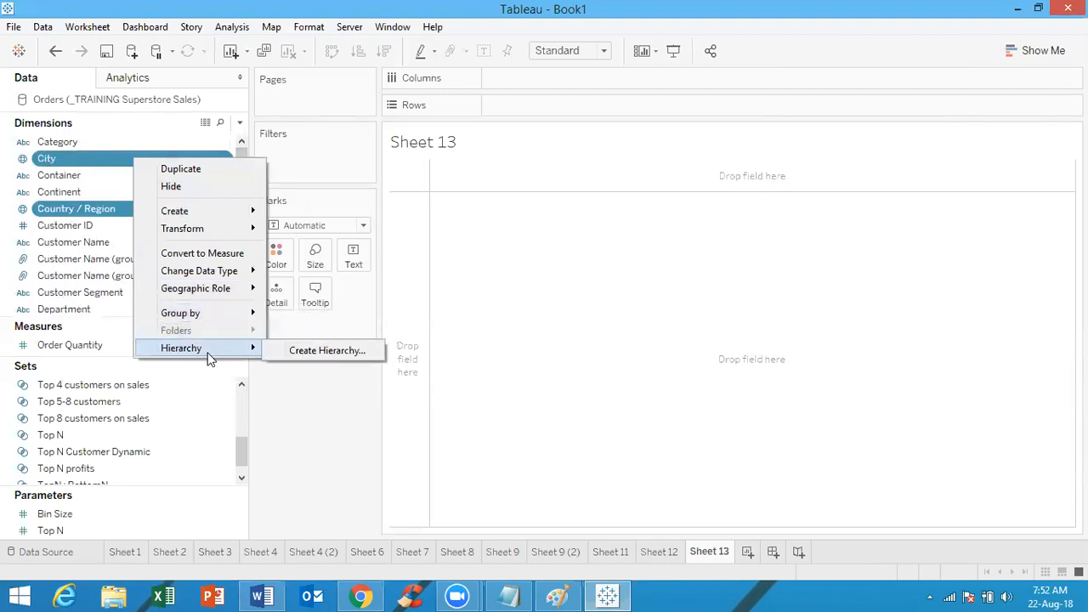
click(307, 355)
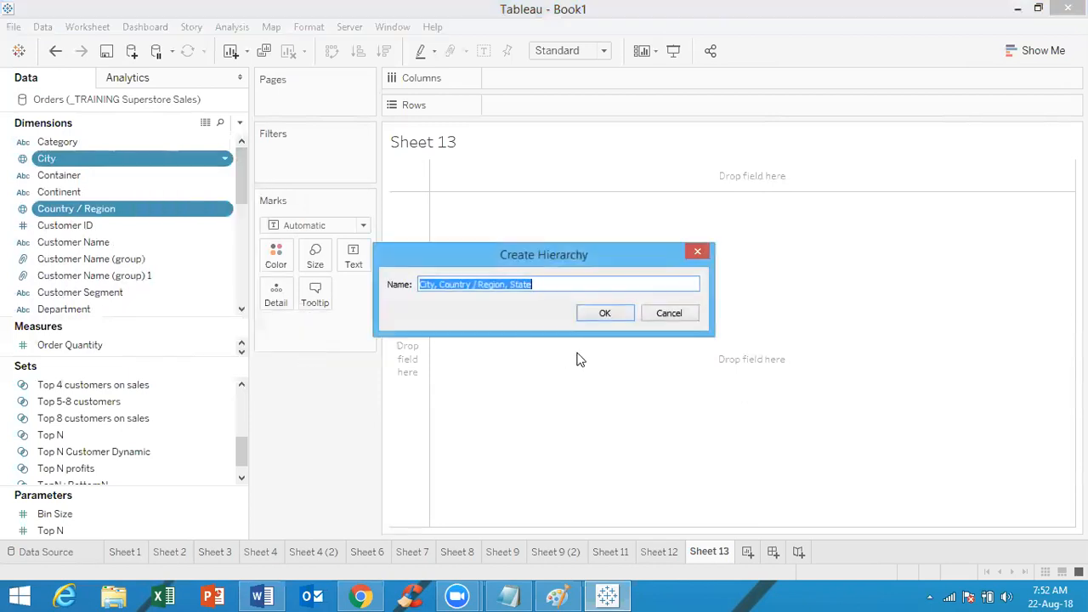
click(603, 313)
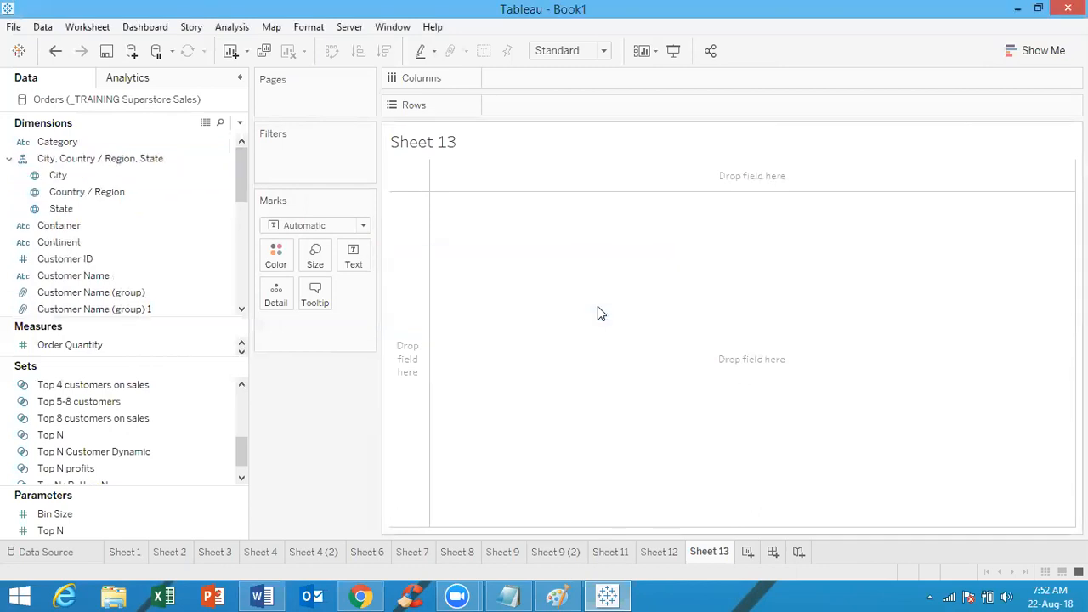
click(135, 213)
Move Country / Region to the top of the hierarchy, above State and City
click(121, 193)
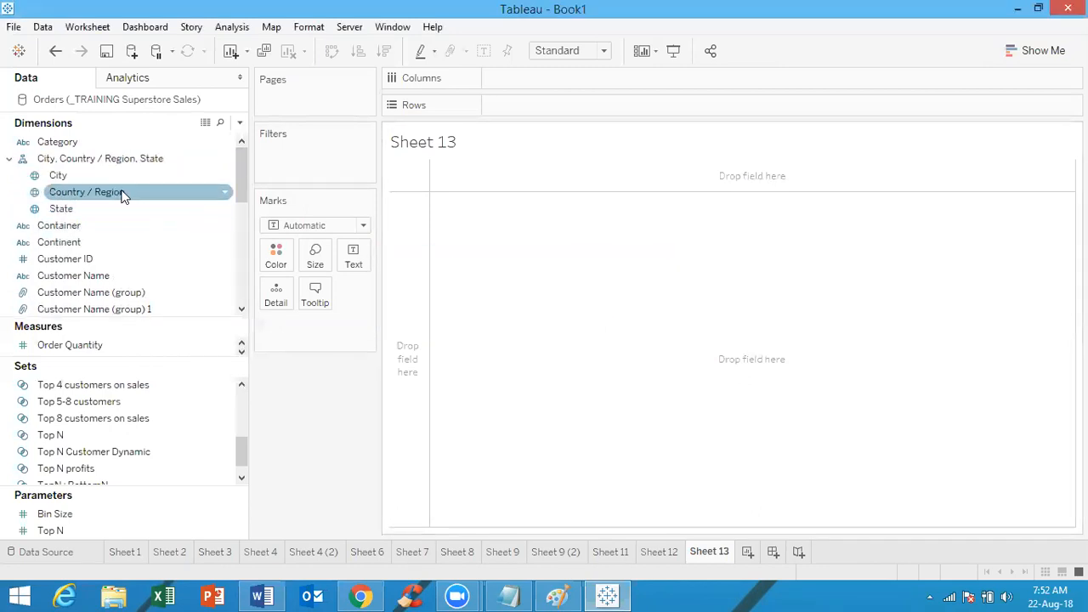
drag(122, 195, 92, 183)
click(94, 209)
click(124, 178)
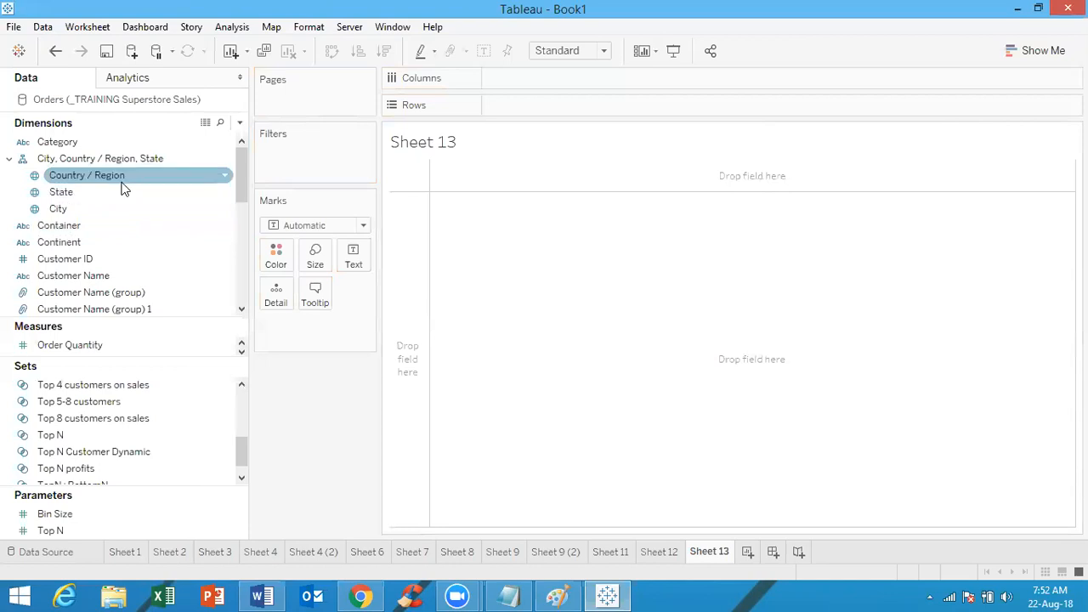
click(75, 209)
click(53, 176)
click(42, 162)
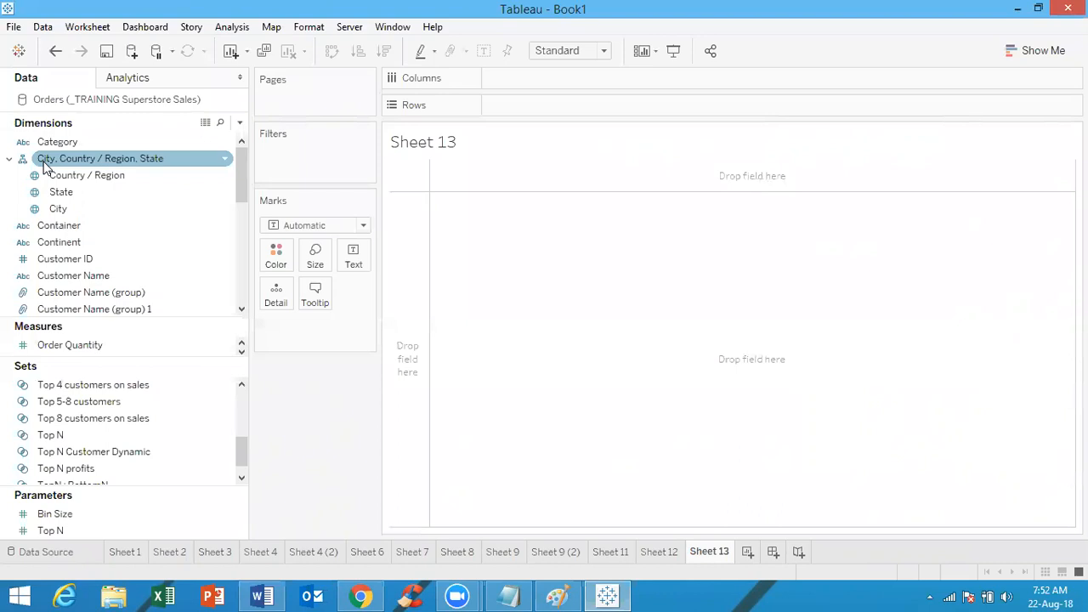
Put the location hierarchy on Rows, drill down to states and cities, then roll back to countries
drag(46, 164, 496, 111)
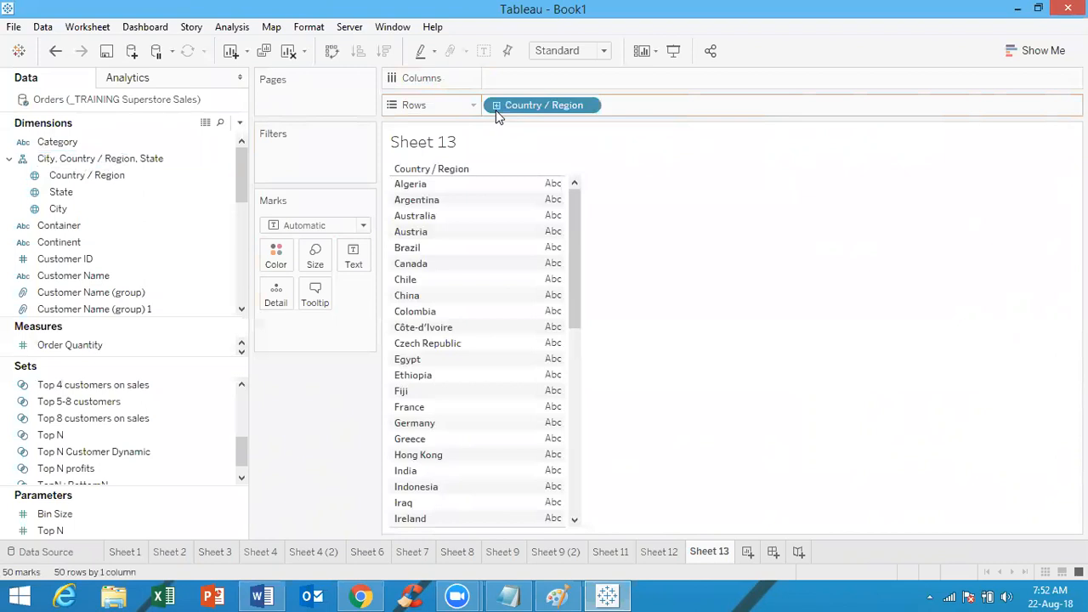
click(496, 105)
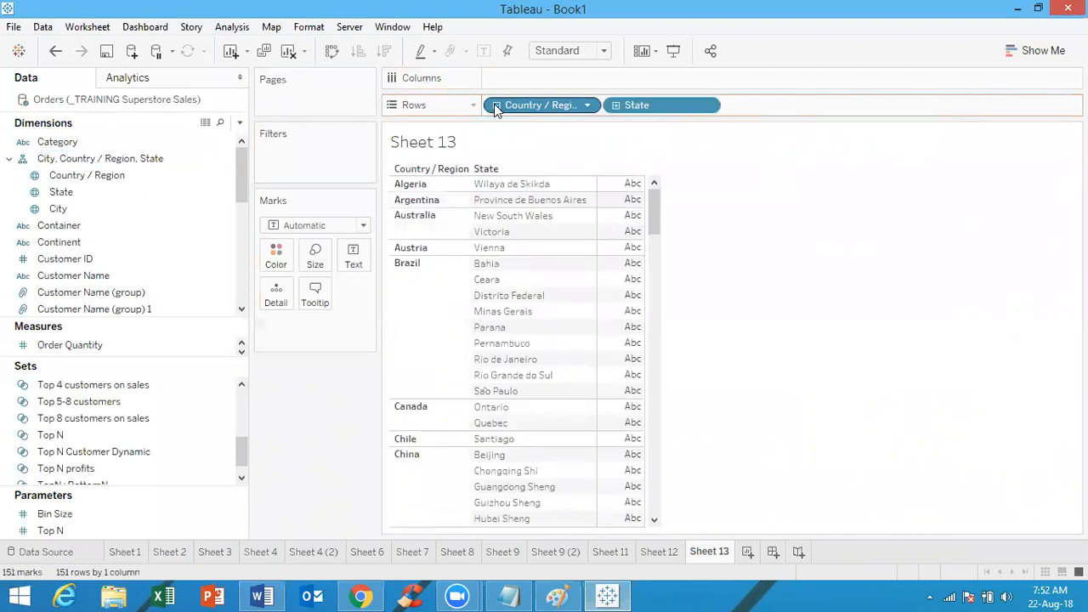
click(620, 105)
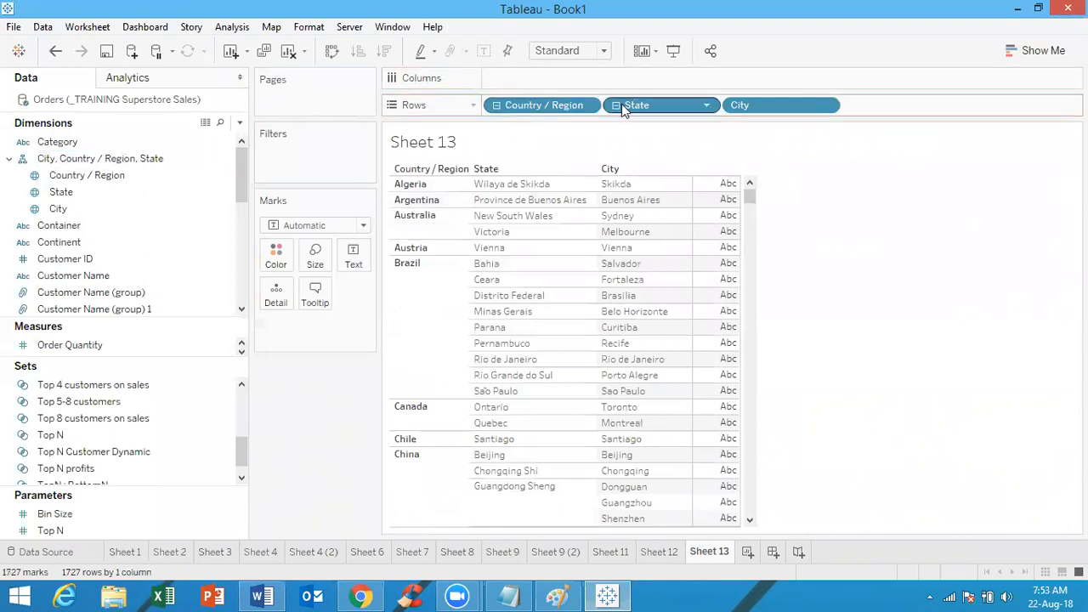
click(617, 105)
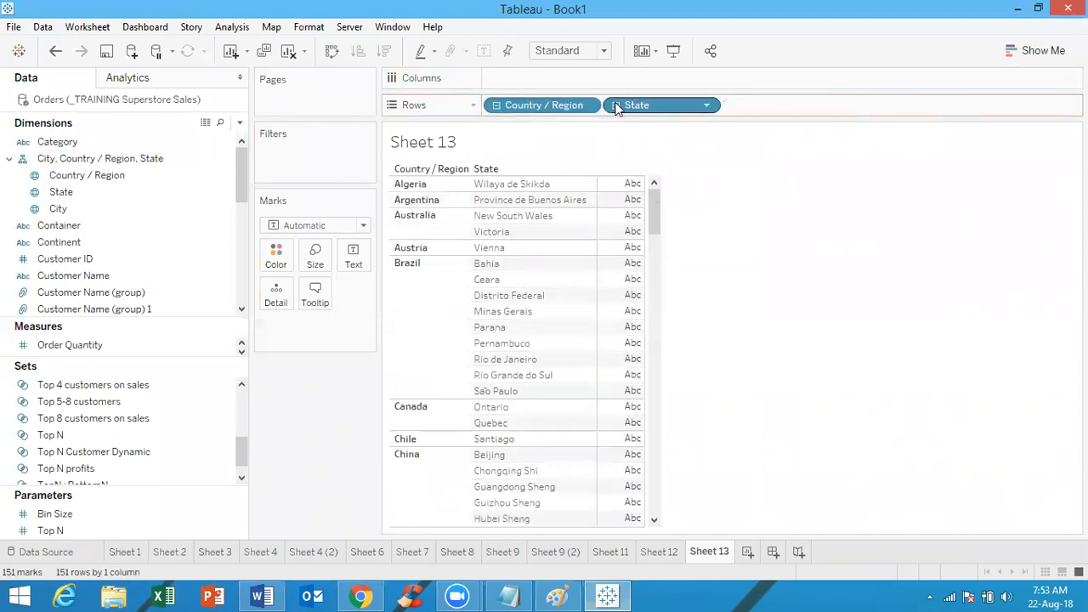
click(497, 107)
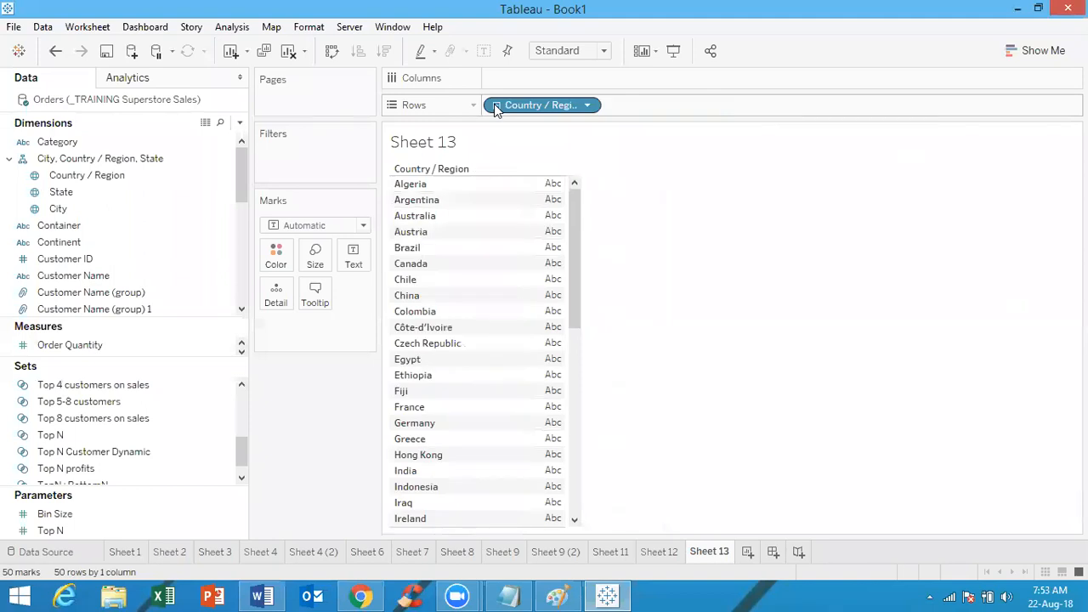
click(587, 106)
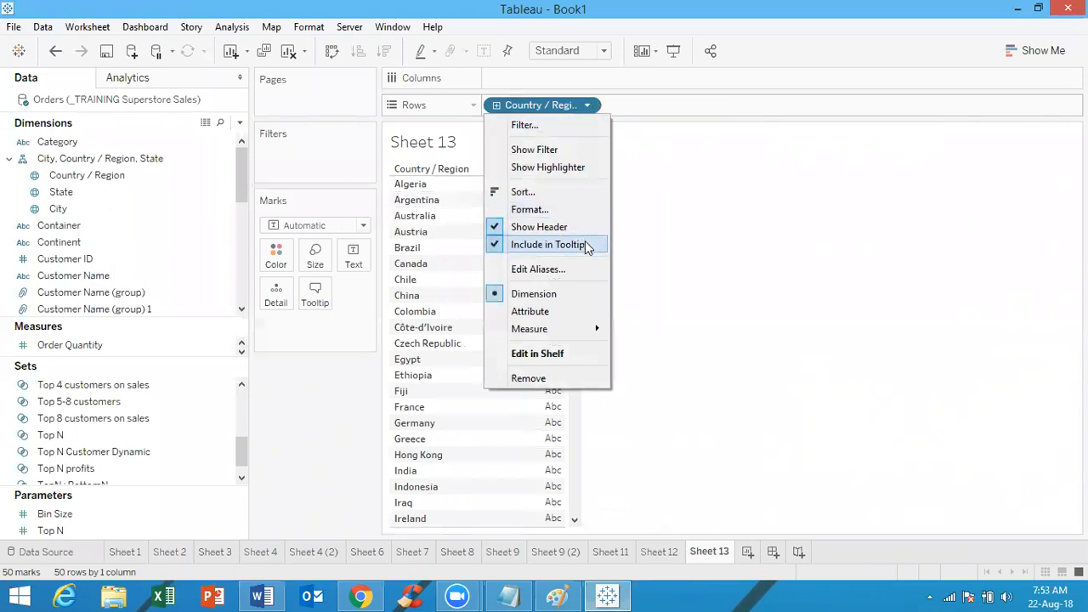
click(669, 233)
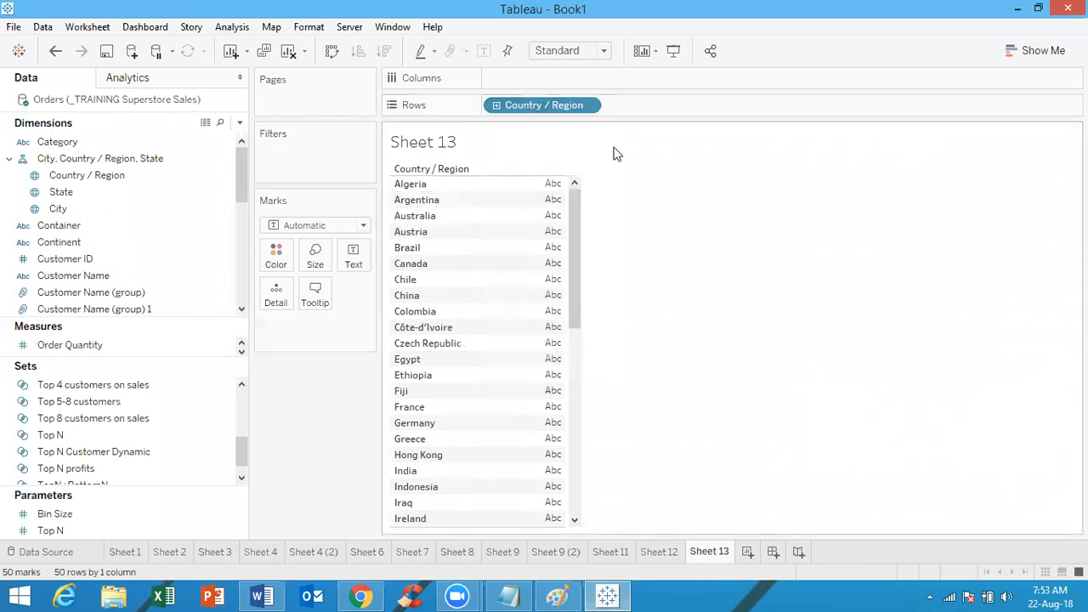
Drill down again to cities and remove the State pill so cities sit under countries
click(496, 105)
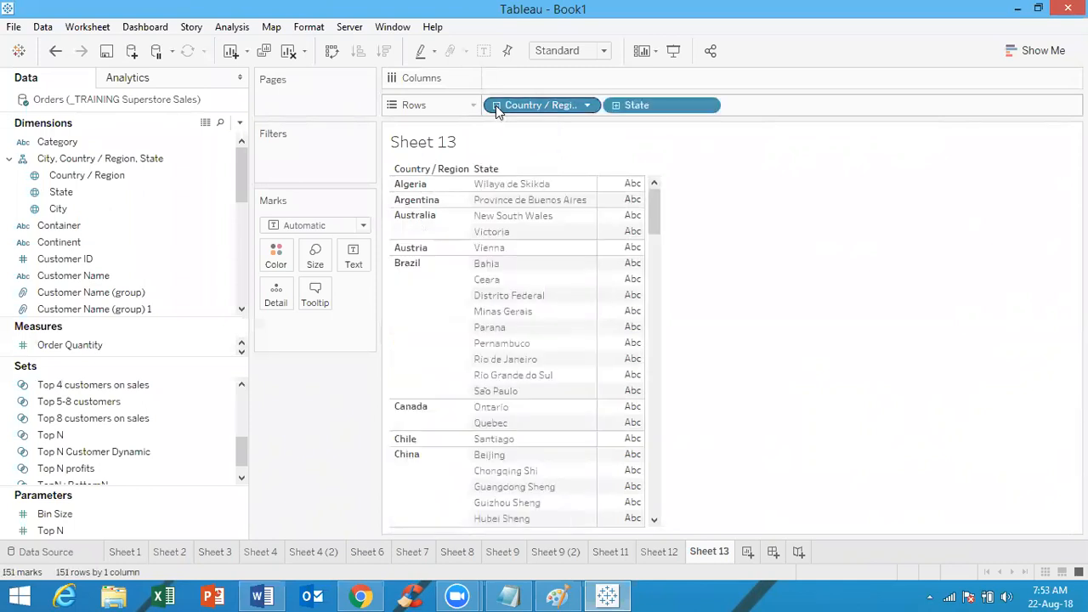
click(616, 105)
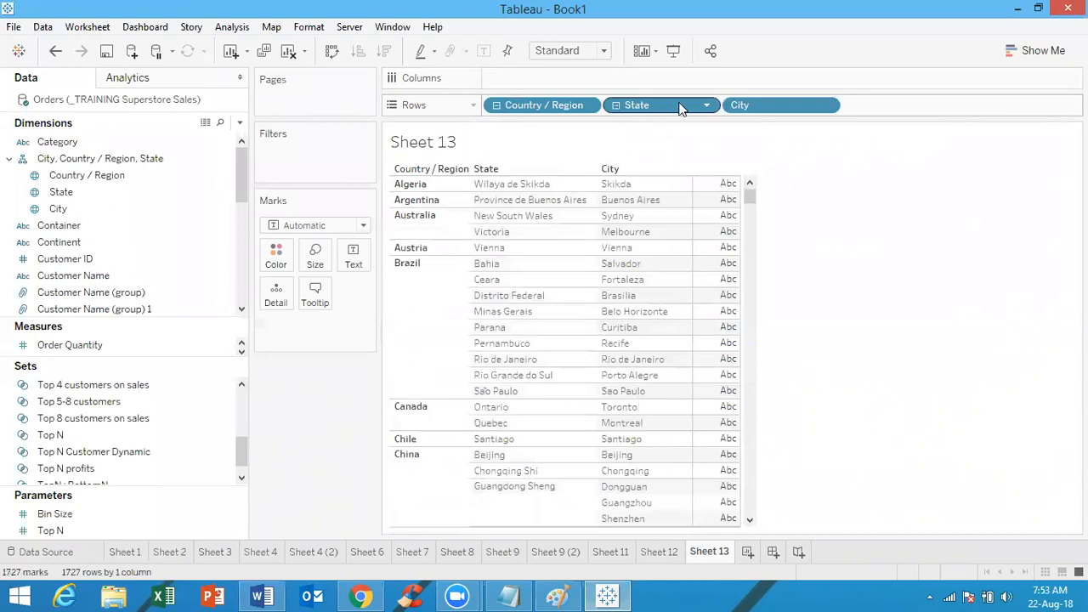
click(708, 105)
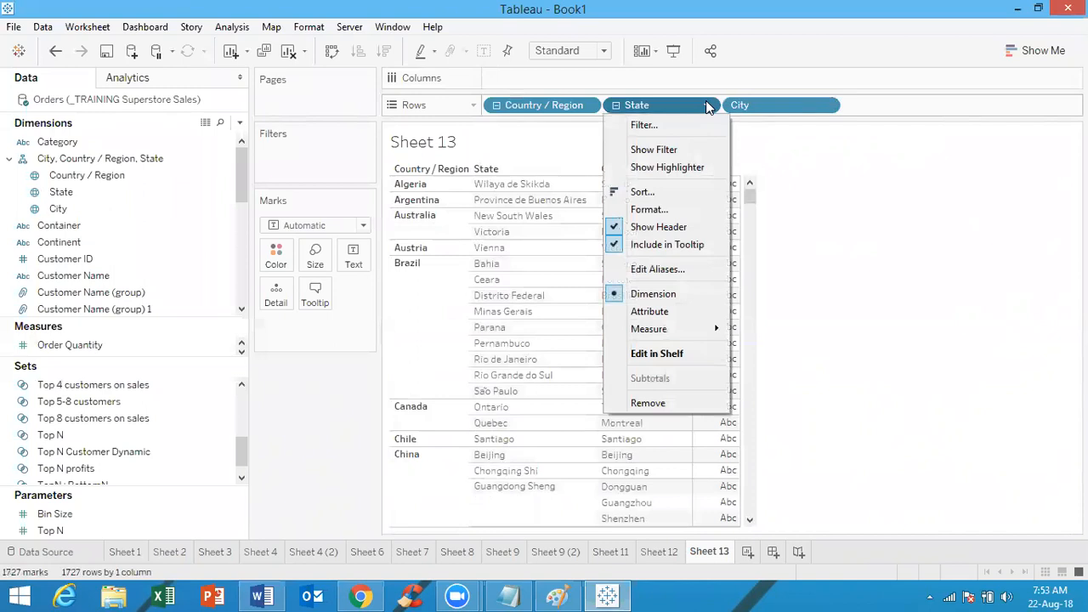
click(668, 405)
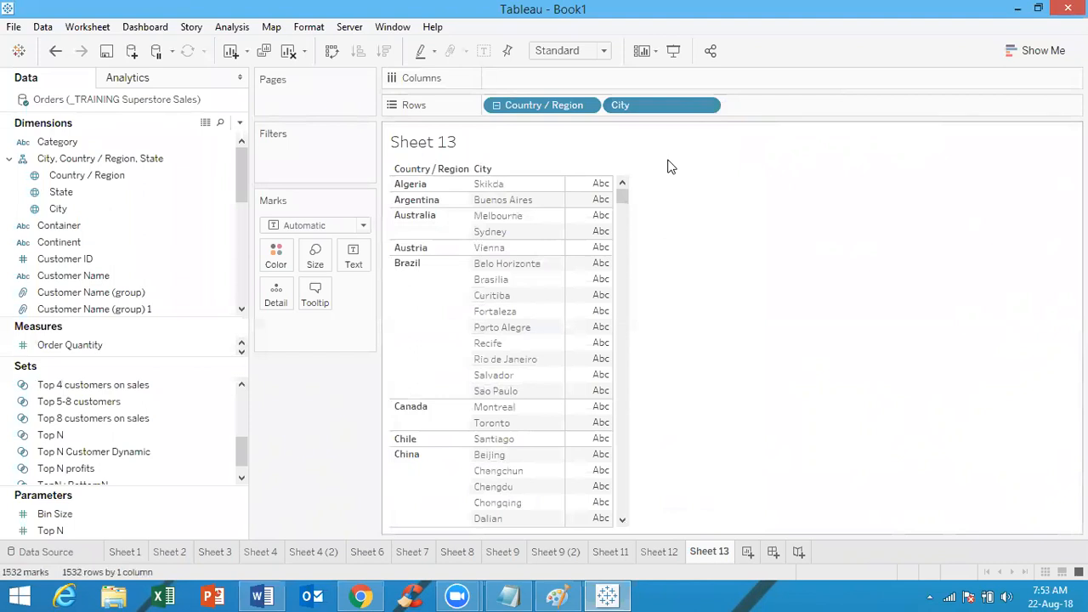
Undo the State removal, then drag Country / Region off Rows and remove State
key(ctrl+z)
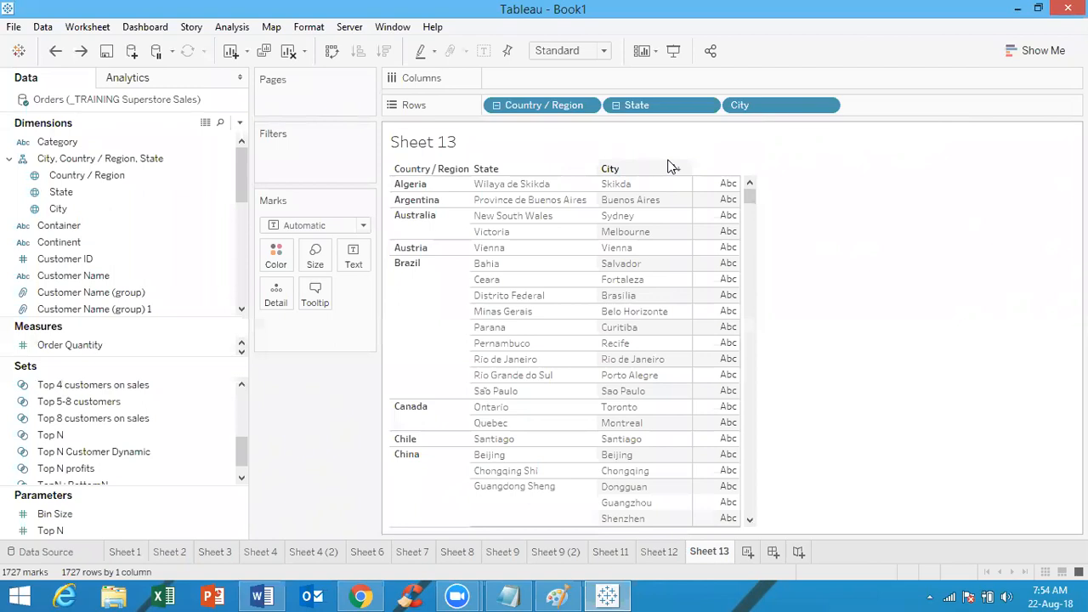
drag(241, 170, 319, 235)
click(231, 161)
drag(536, 106, 530, 44)
click(496, 105)
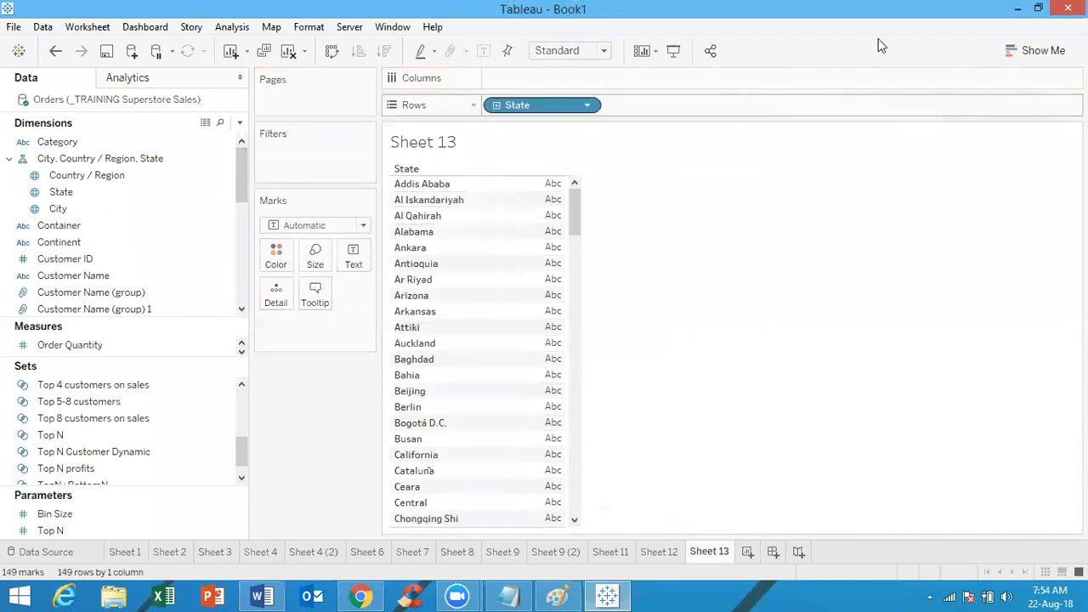
right_click(510, 103)
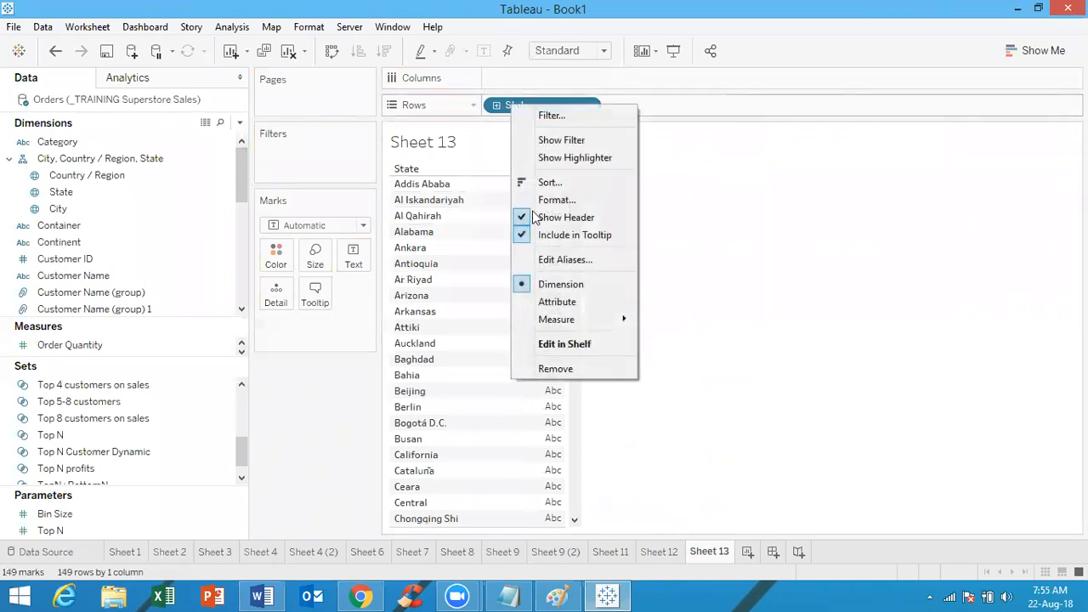
click(555, 369)
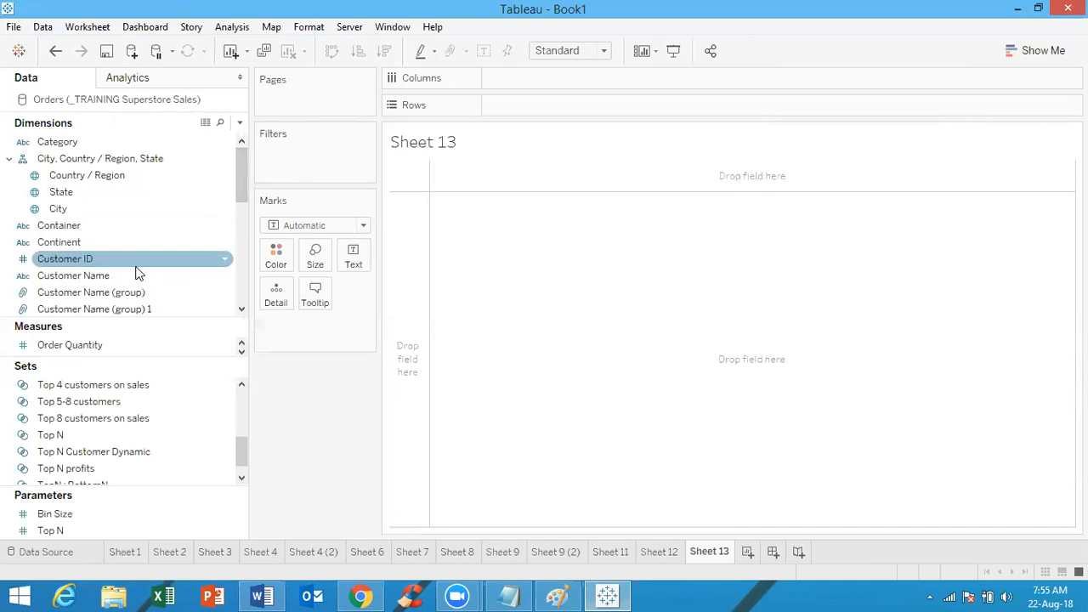
Multi-select the Category, Department and Item dimensions in the Data pane
drag(240, 160, 237, 208)
click(127, 214)
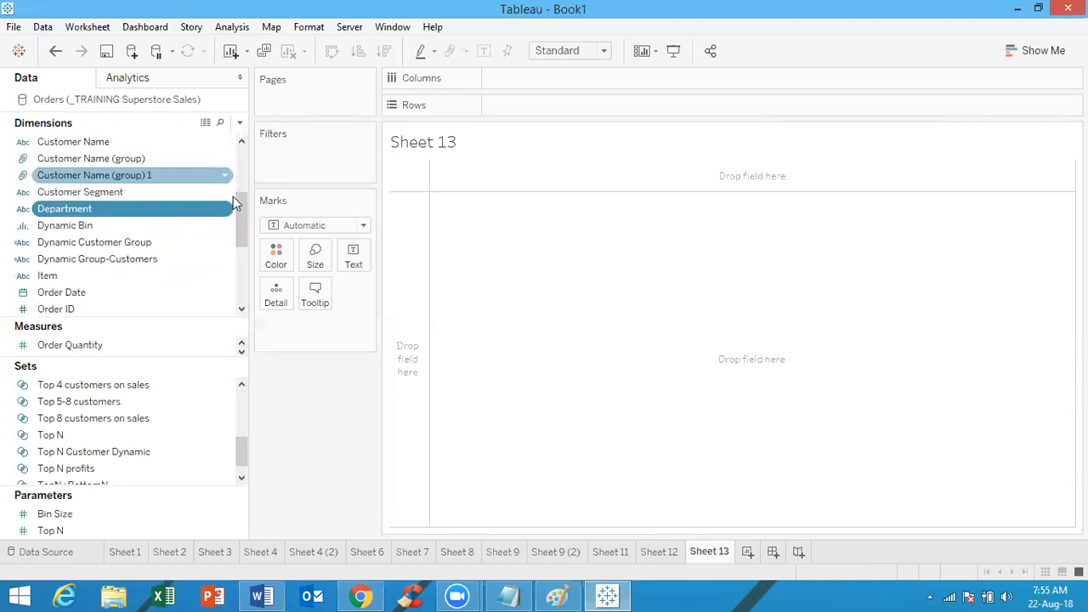
drag(242, 207, 242, 148)
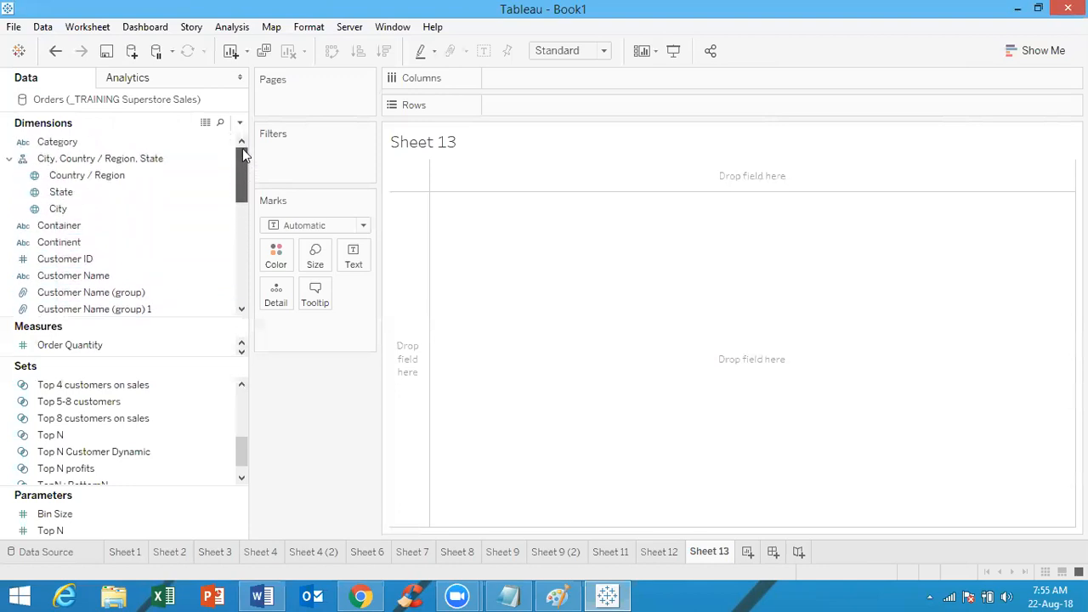
click(150, 149)
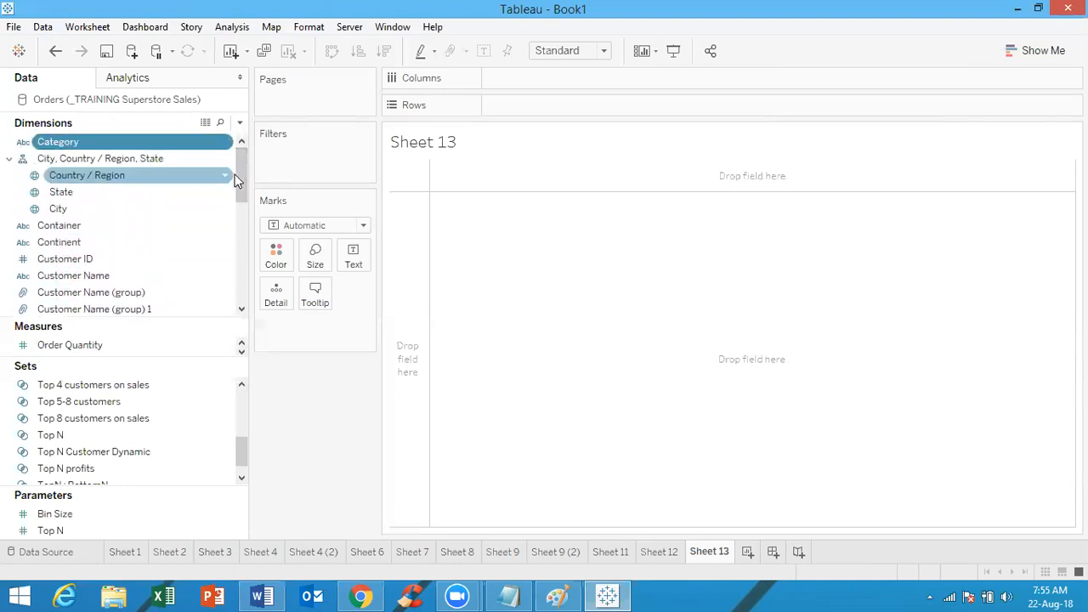
mouse_move(243, 177)
mouse_down()
mouse_move(234, 276)
mouse_move(243, 168)
mouse_up()
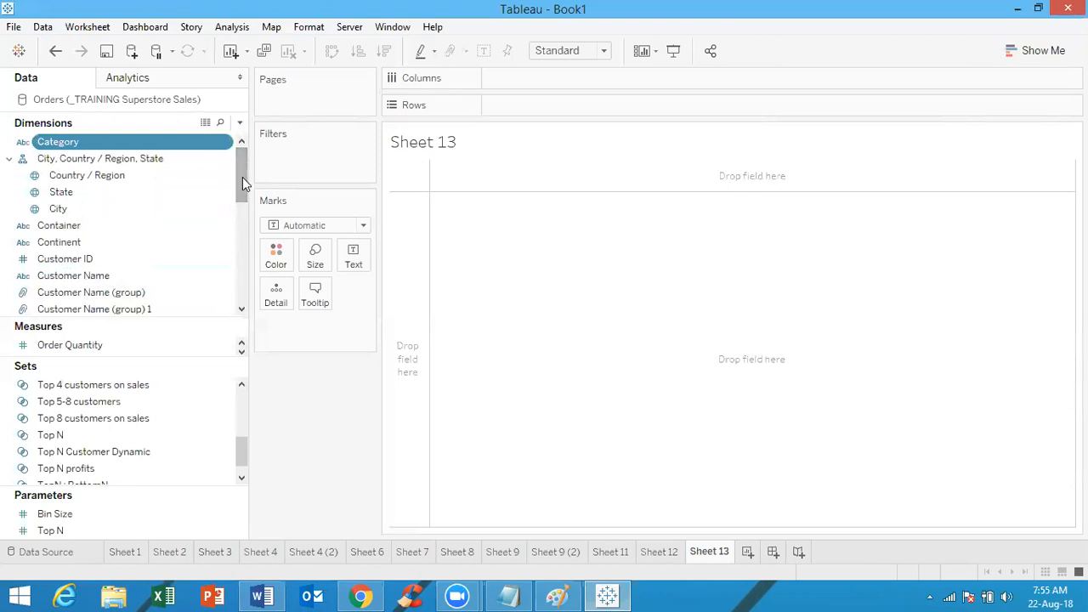
key(d)
drag(243, 196, 239, 235)
ctrl+click(153, 258)
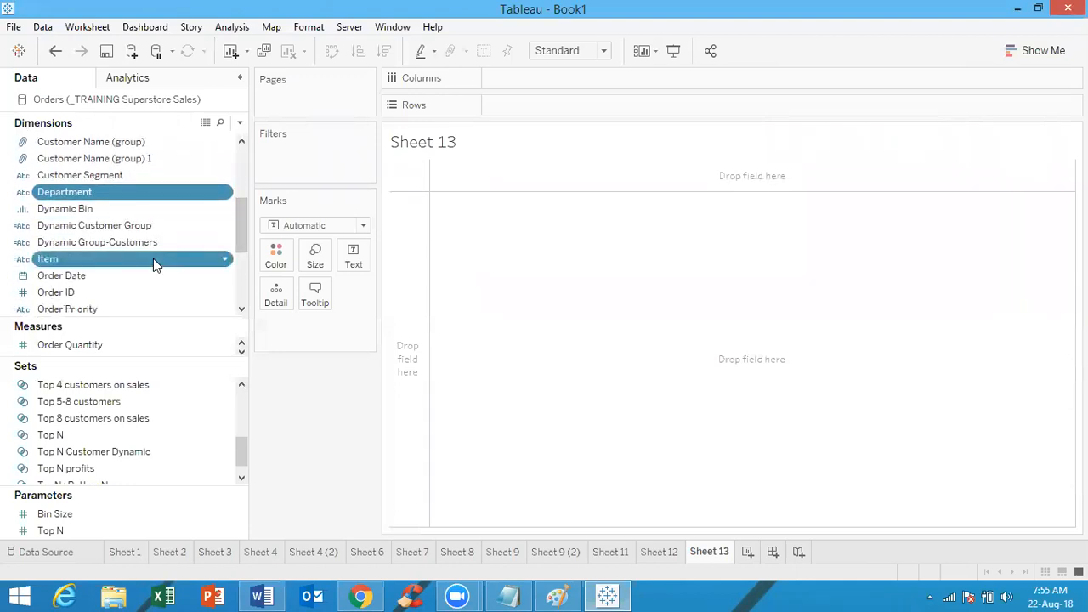
Group the three fields into a hierarchy named Category, Department, Item and expand it in the Data pane
right_click(153, 259)
mouse_move(219, 460)
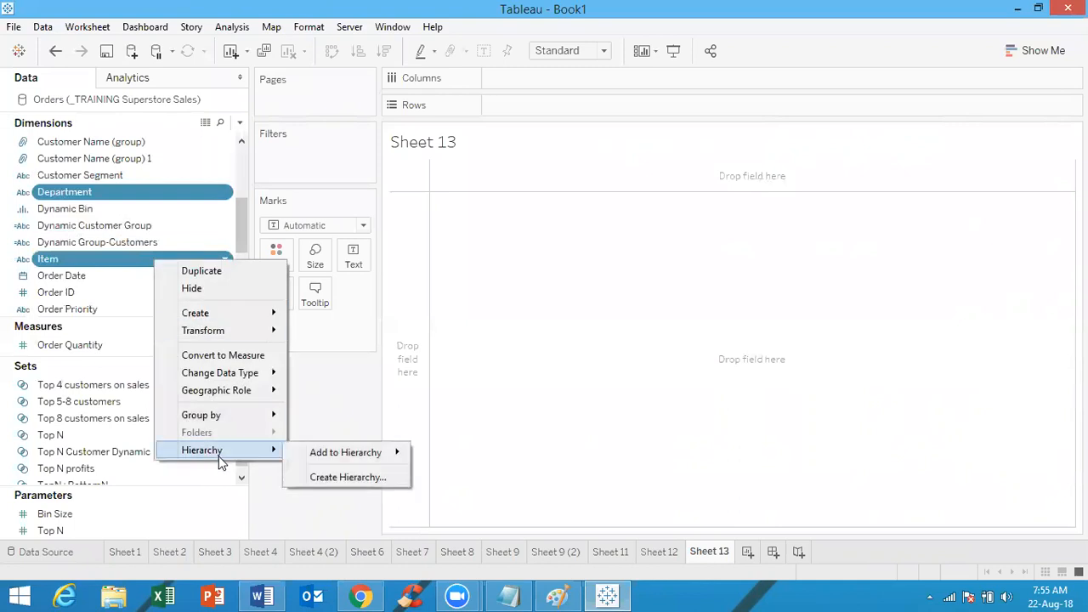
mouse_move(323, 459)
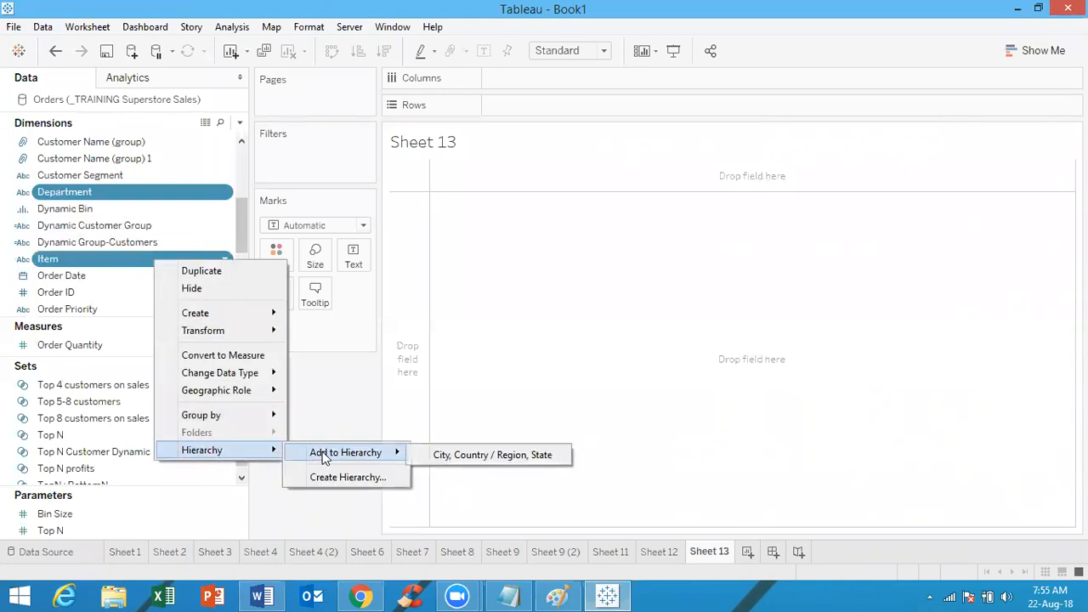
click(343, 477)
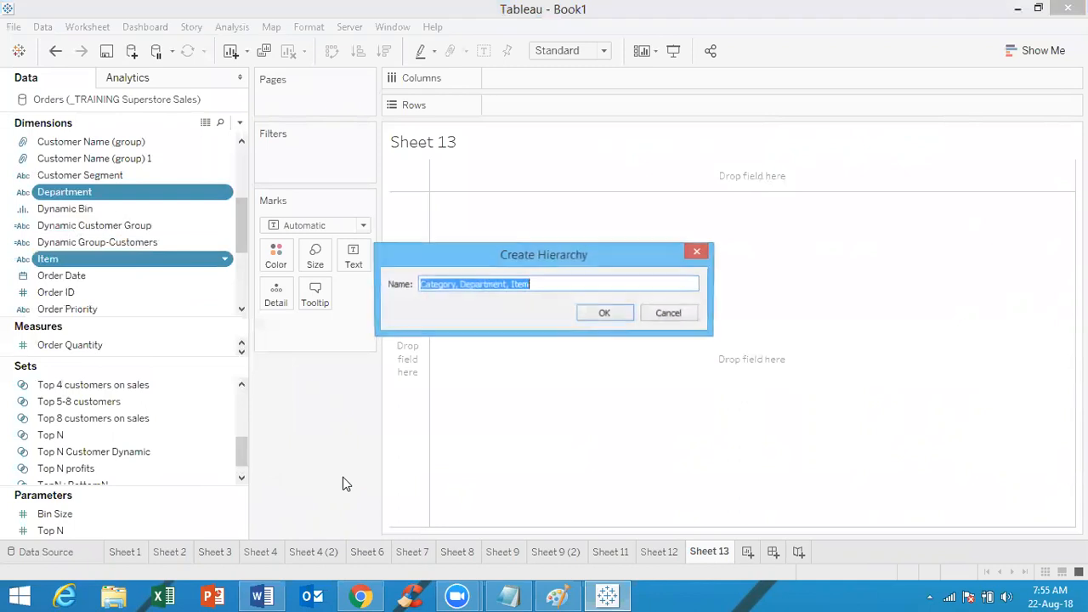
click(601, 314)
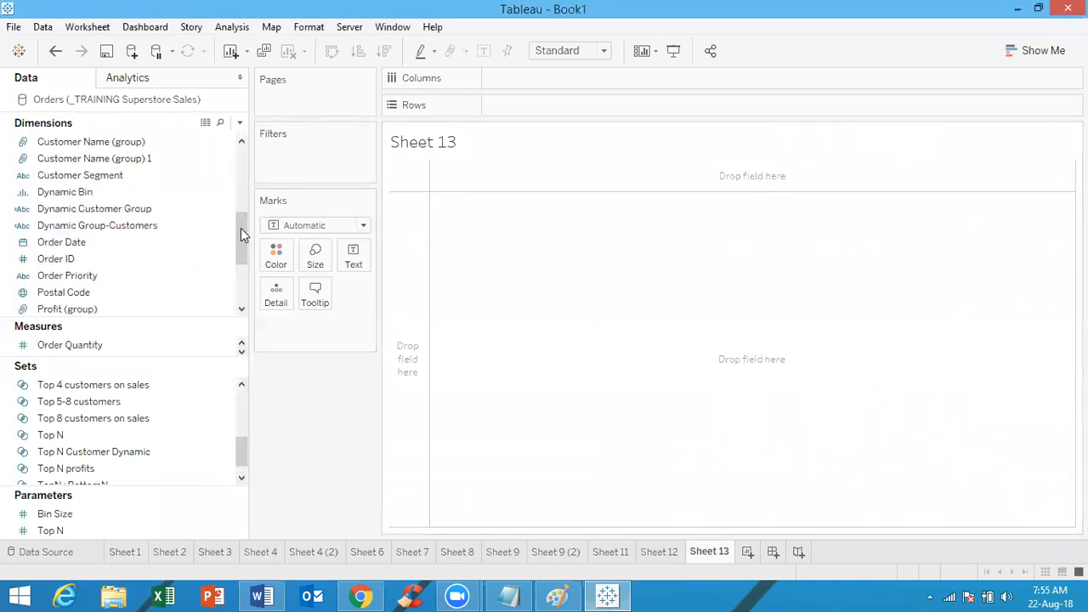
drag(240, 228, 243, 155)
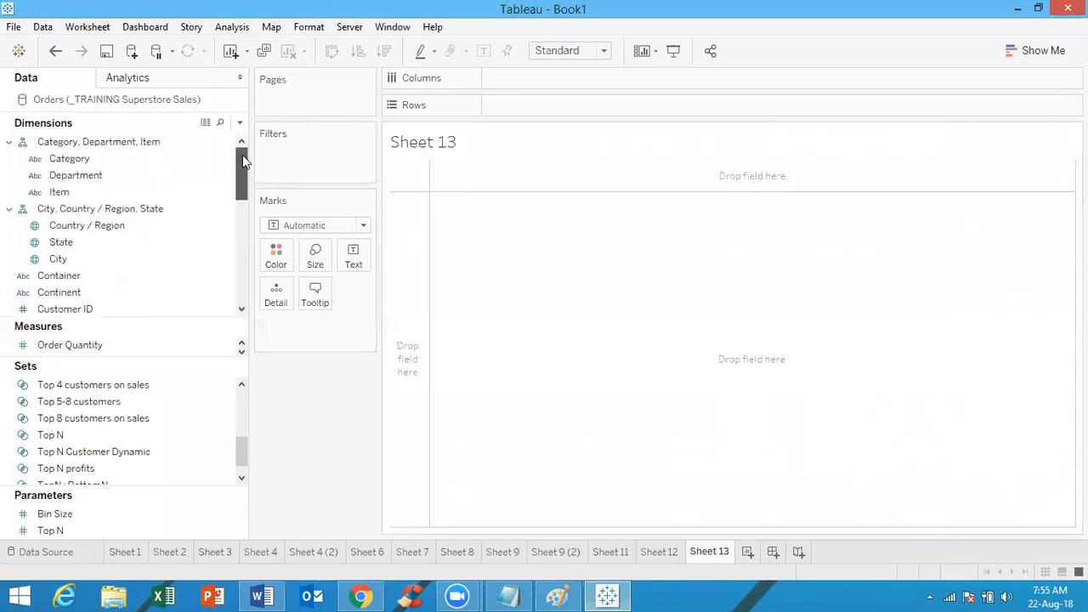
click(18, 146)
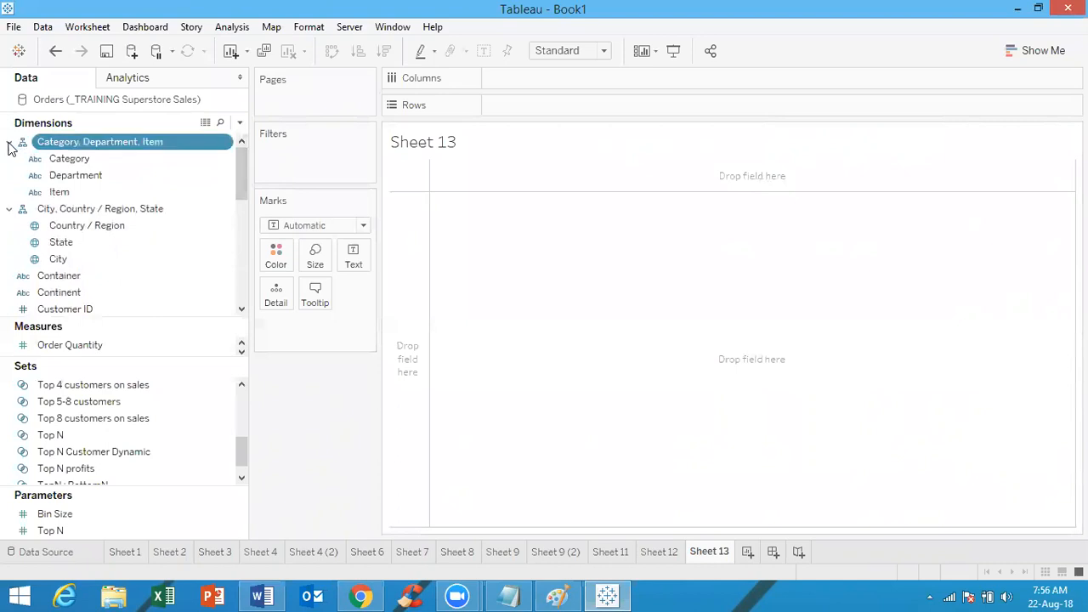
click(9, 144)
click(8, 145)
Move Department above Category in the hierarchy and put the reordered hierarchy back on Rows
click(11, 142)
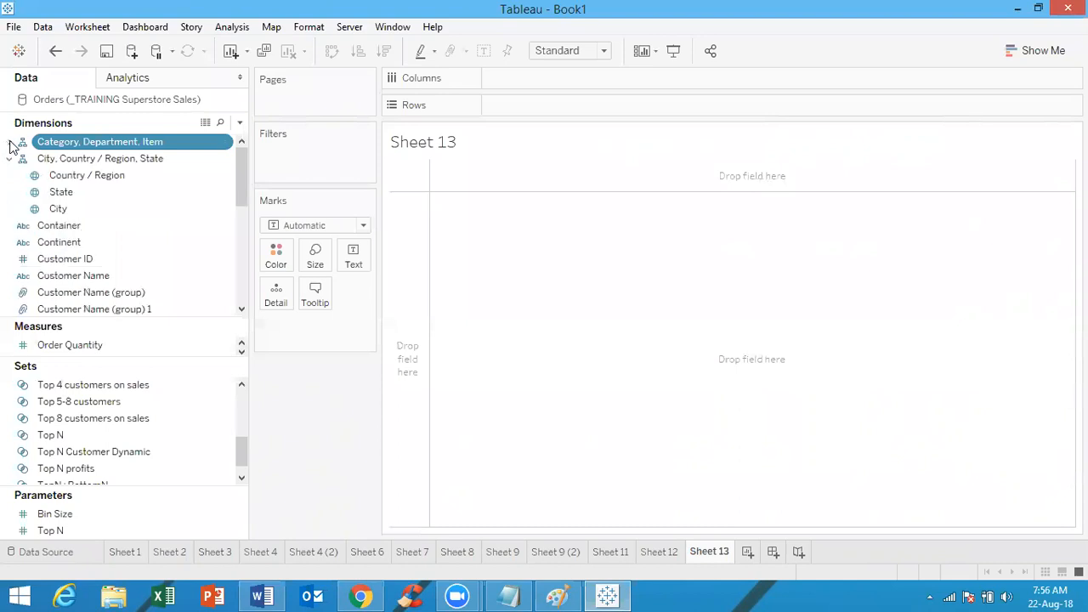
click(10, 143)
drag(66, 146, 587, 105)
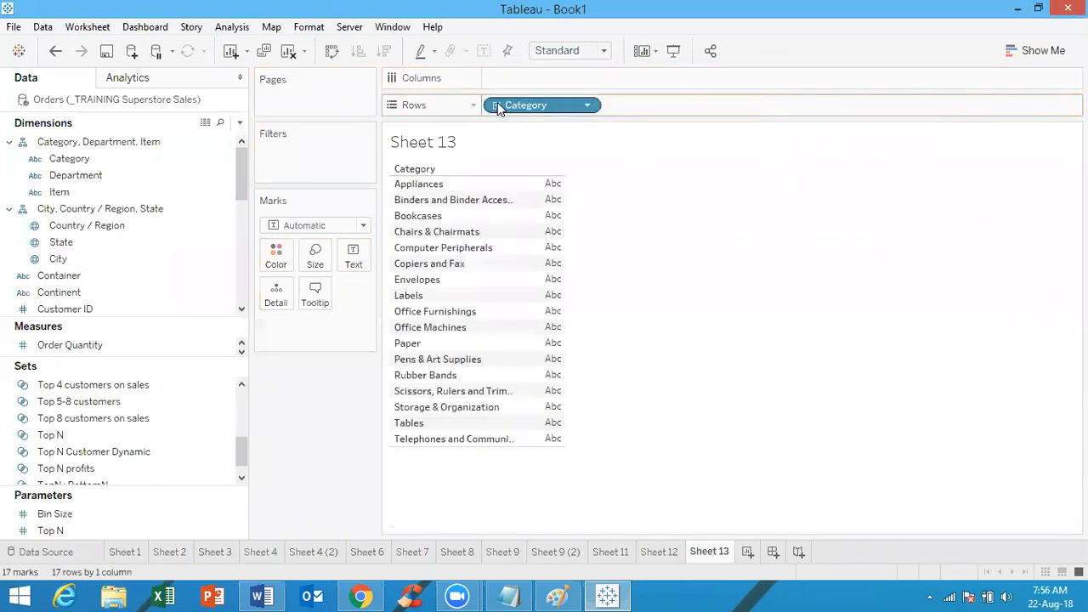
mouse_move(89, 177)
mouse_down()
mouse_move(89, 146)
mouse_move(89, 160)
mouse_up()
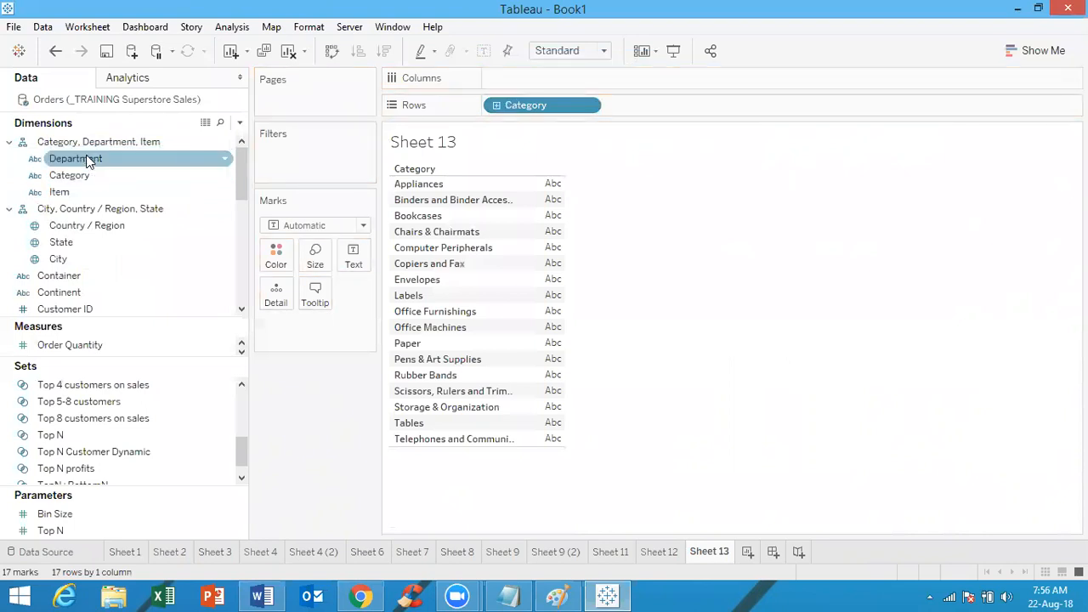
drag(518, 105, 501, 85)
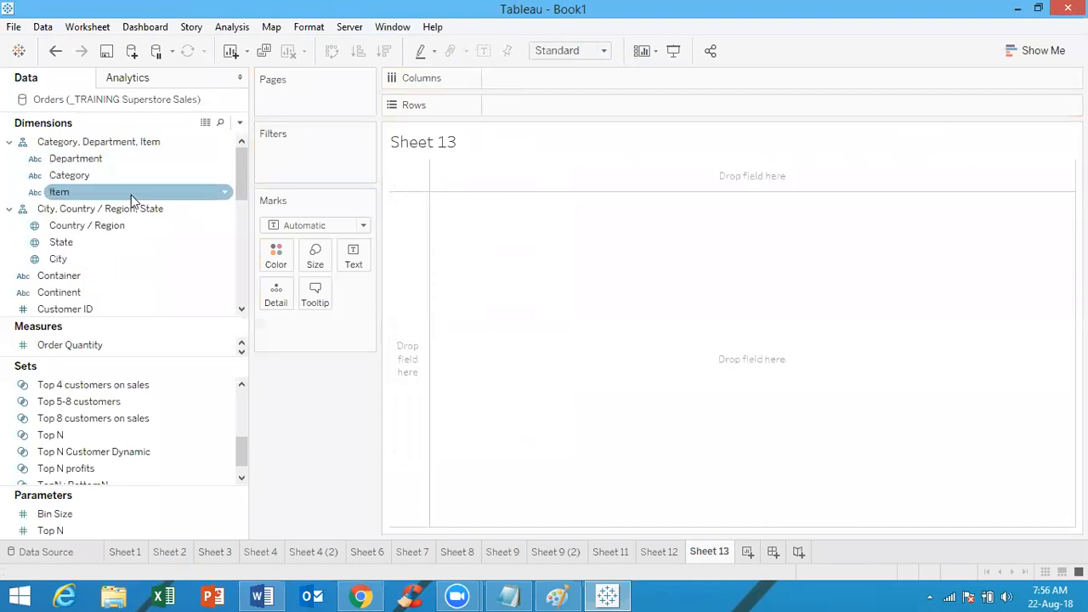
drag(88, 142, 502, 104)
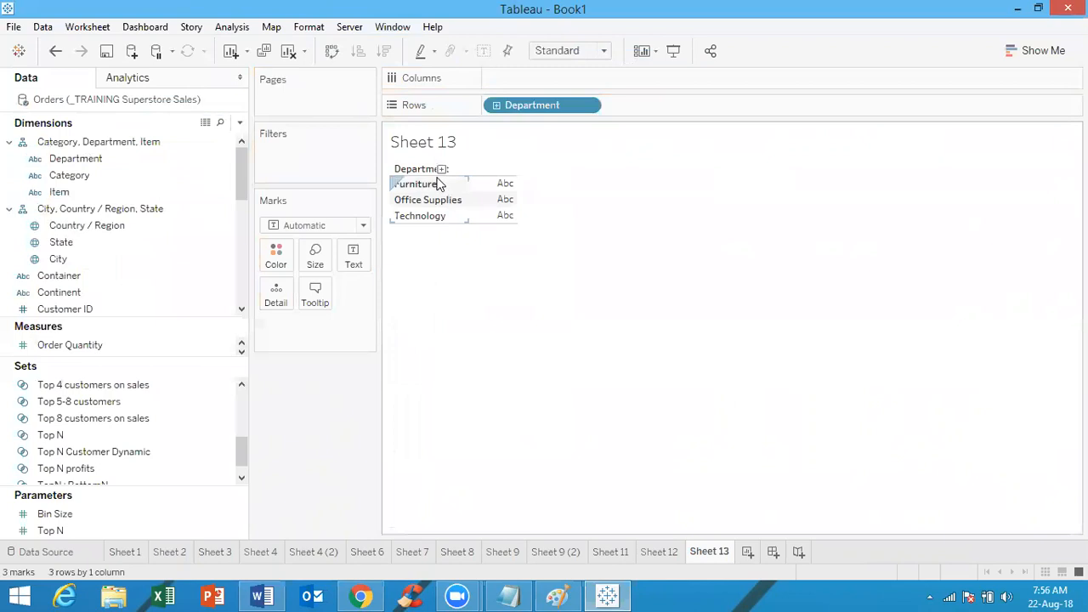
Drill Department down to Category and Item, roll back up to Department and Category, then view Sheet 3
click(497, 105)
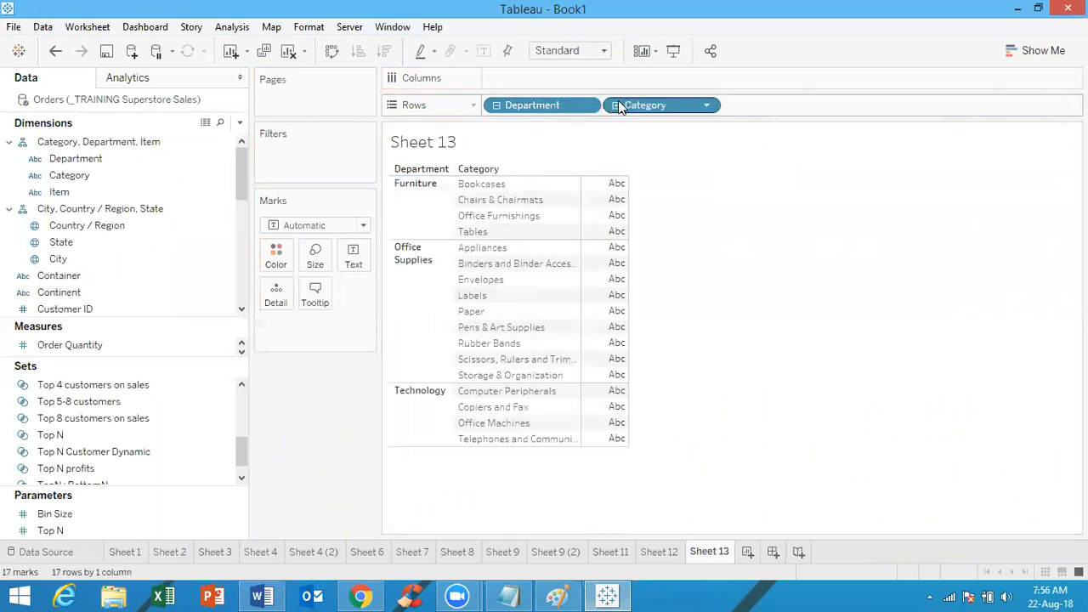
click(616, 106)
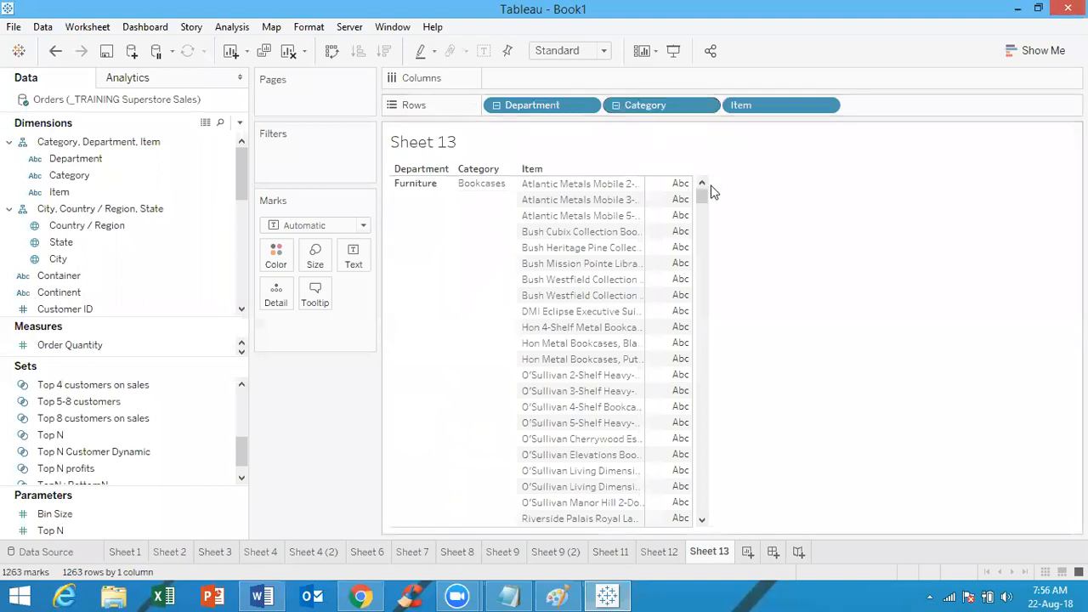
click(616, 106)
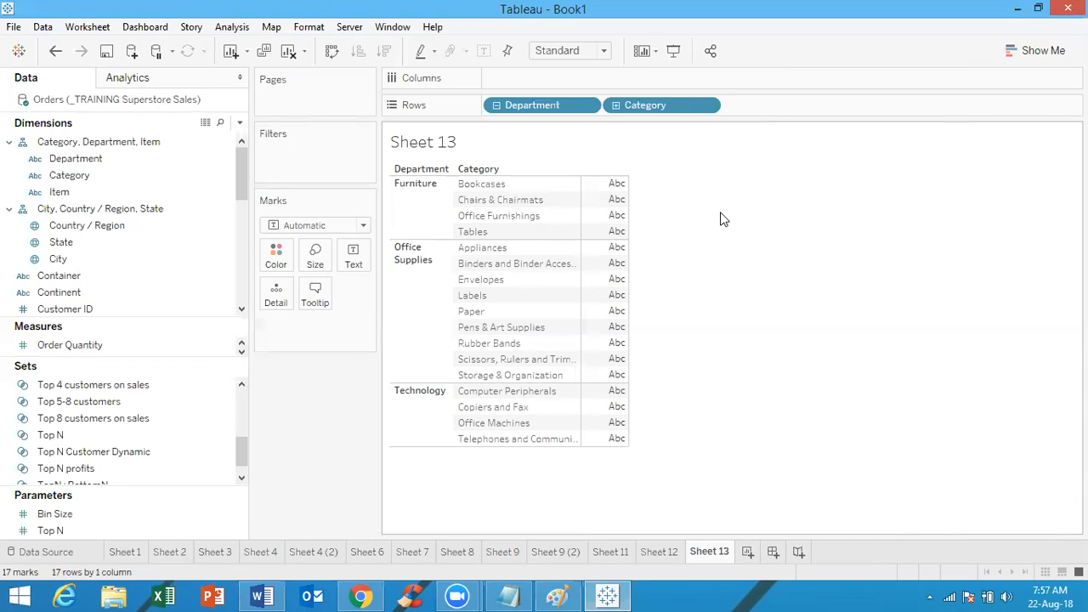
click(202, 553)
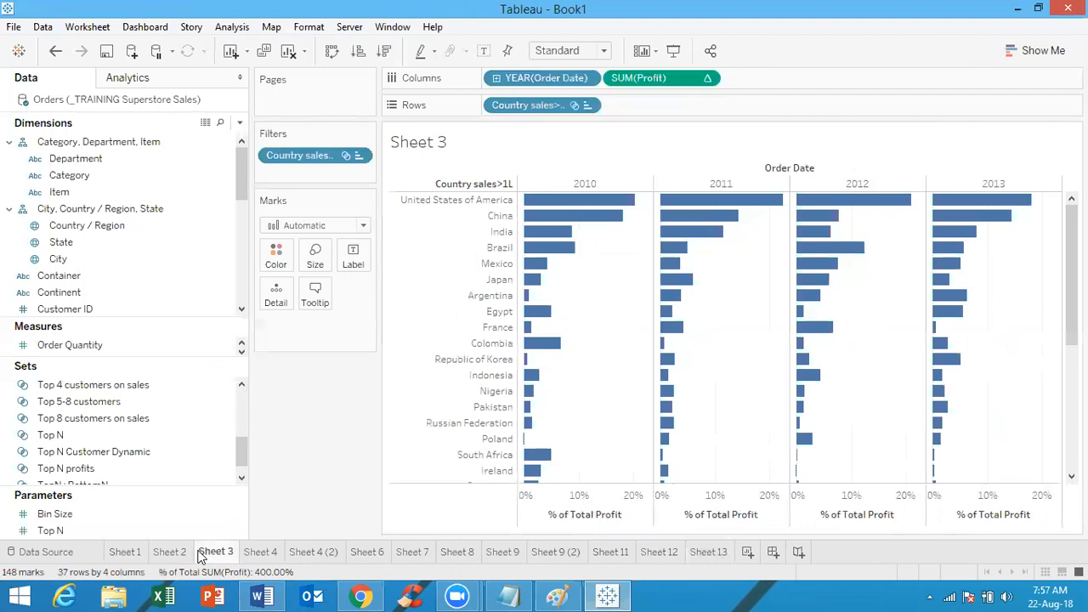
Flip through Sheets 6, 8, 11, 12, 13, 9 and 9 (2) to review earlier work
click(385, 555)
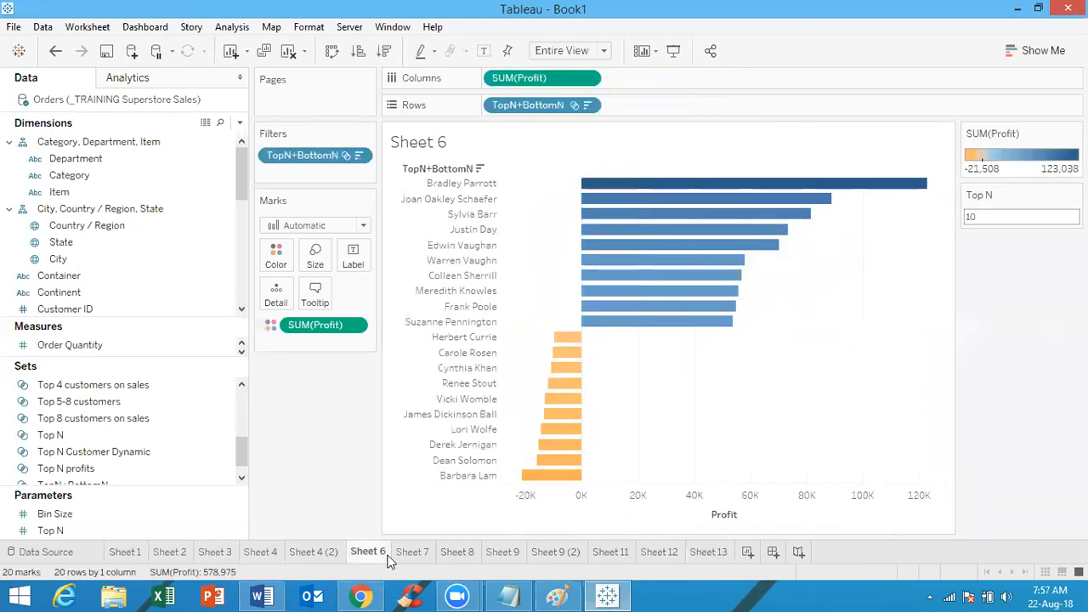
click(474, 553)
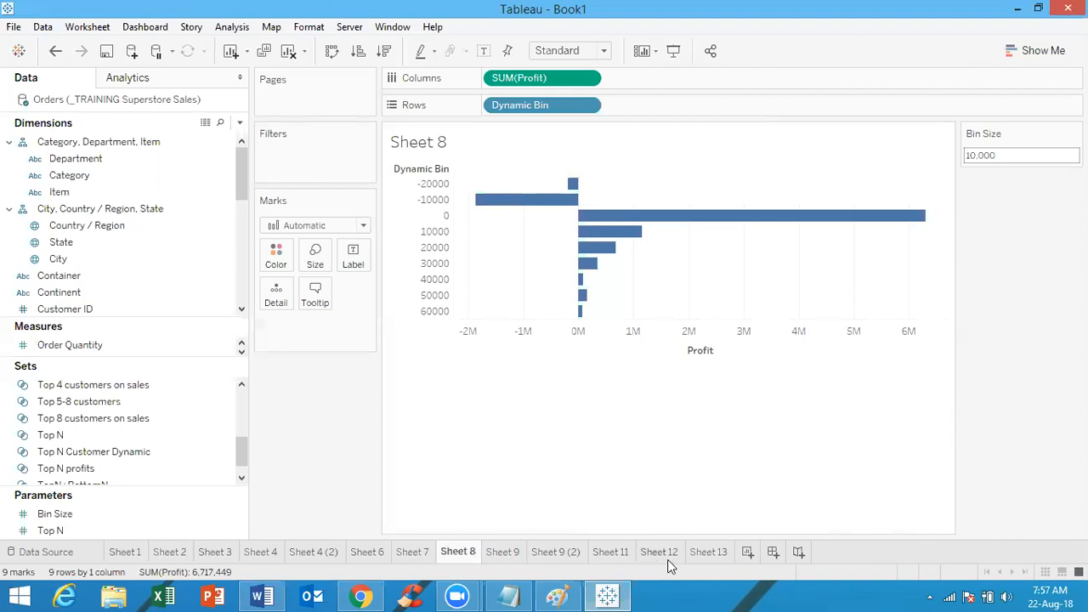
click(612, 552)
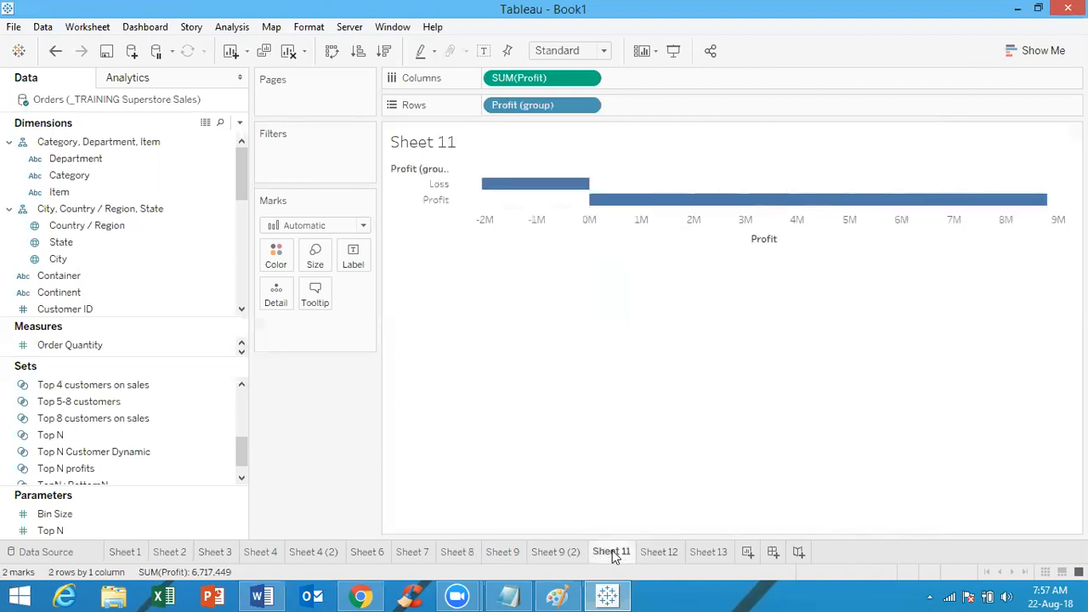
click(648, 552)
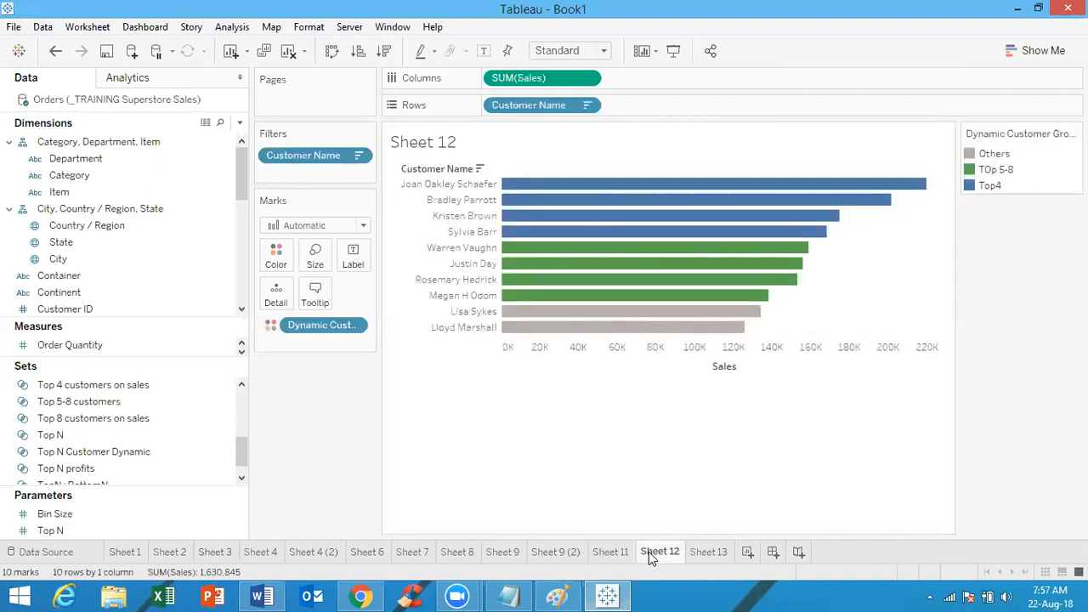
click(704, 555)
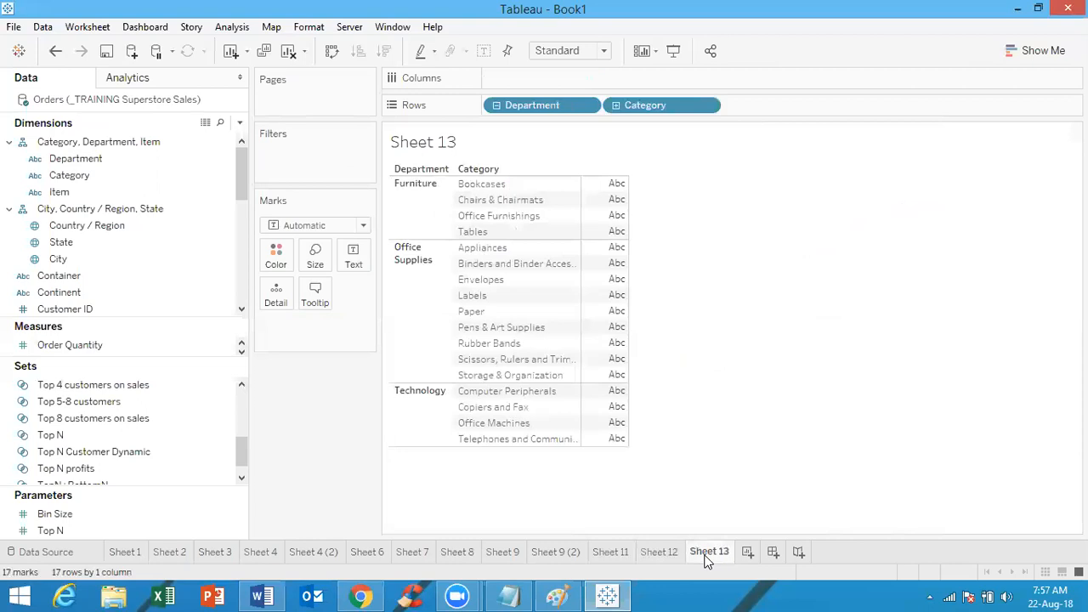
click(648, 552)
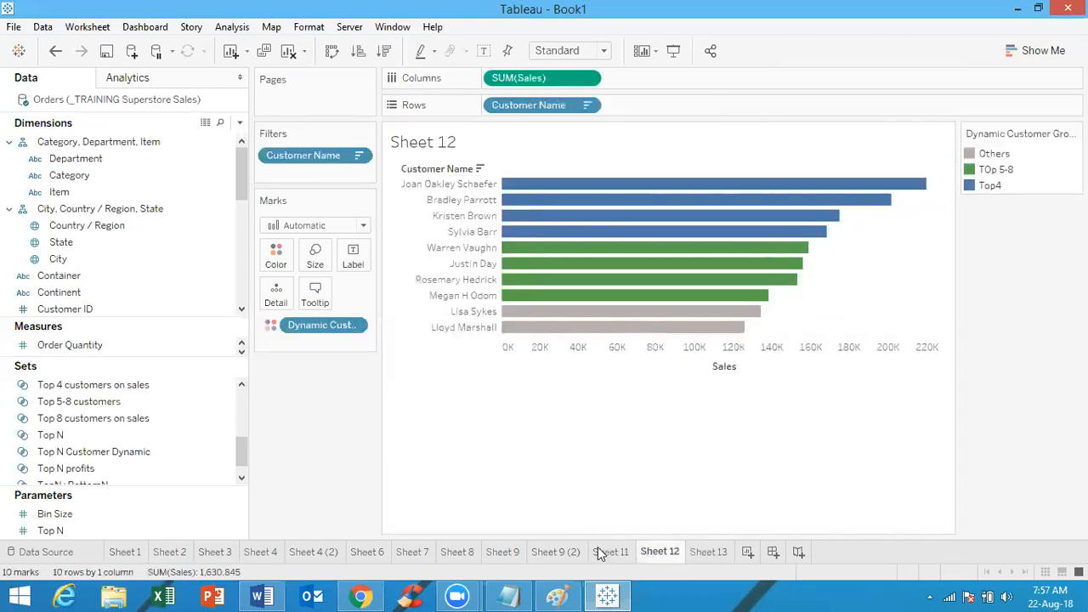
click(493, 554)
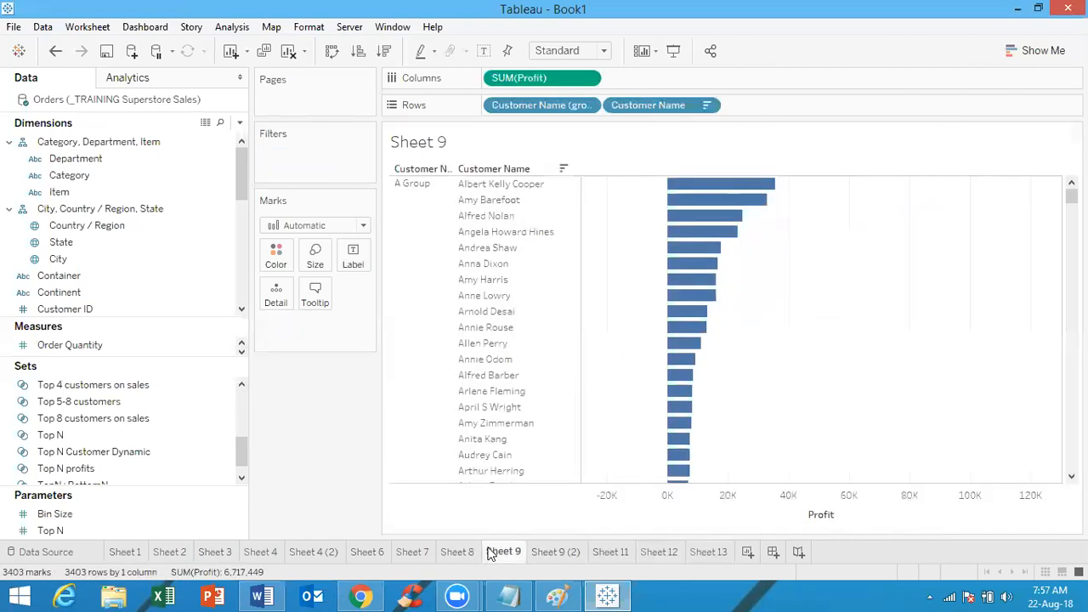
click(444, 554)
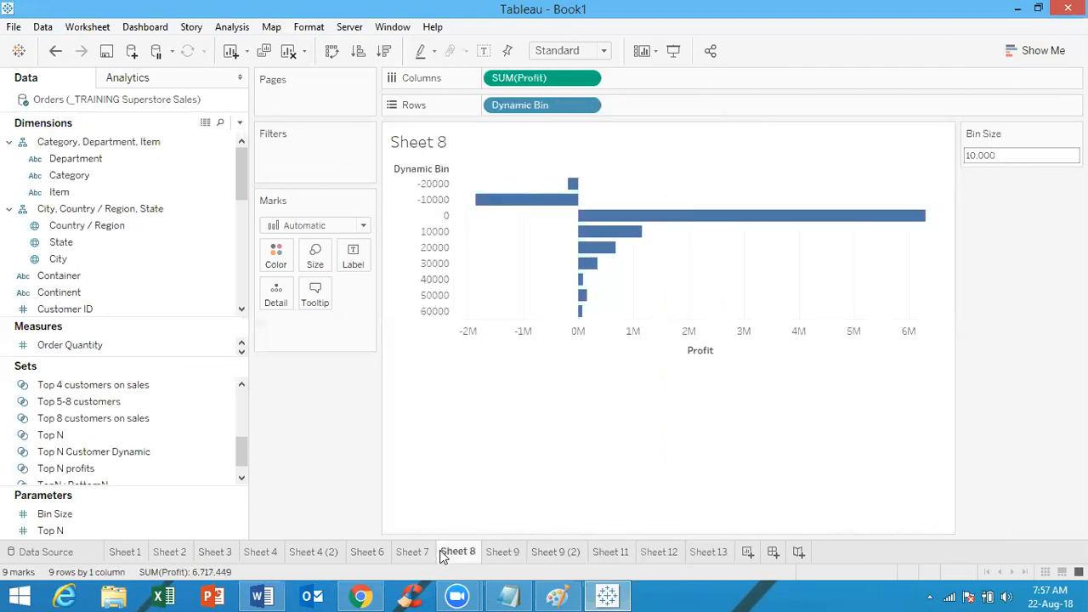
click(530, 552)
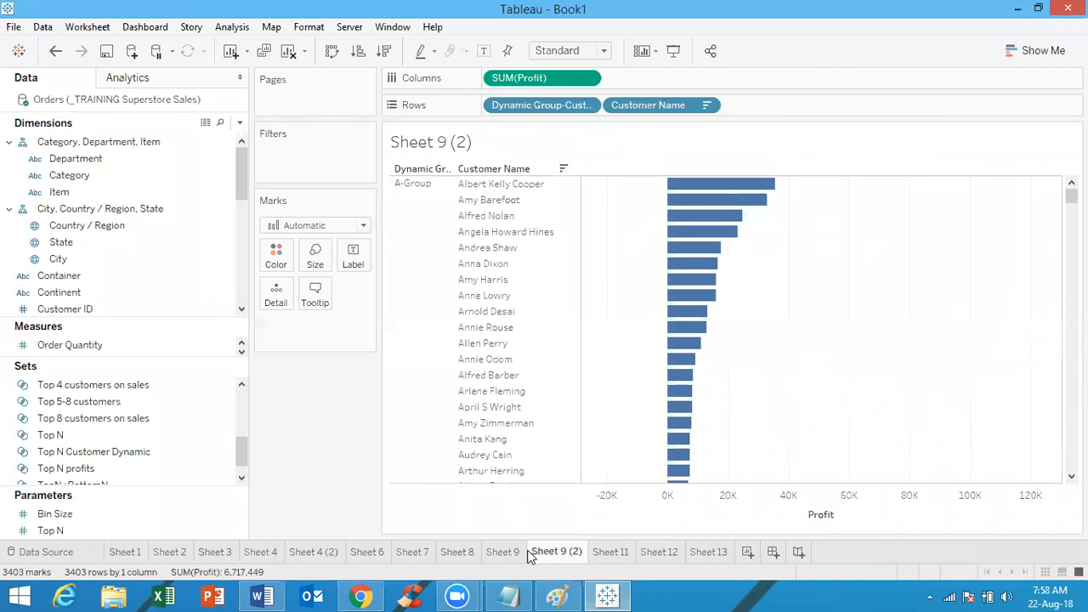
Move via Sheet 11 to Sheet 12's Top4/Top 5-8/Others customer sales chart, then select City and the Category hierarchy
click(607, 552)
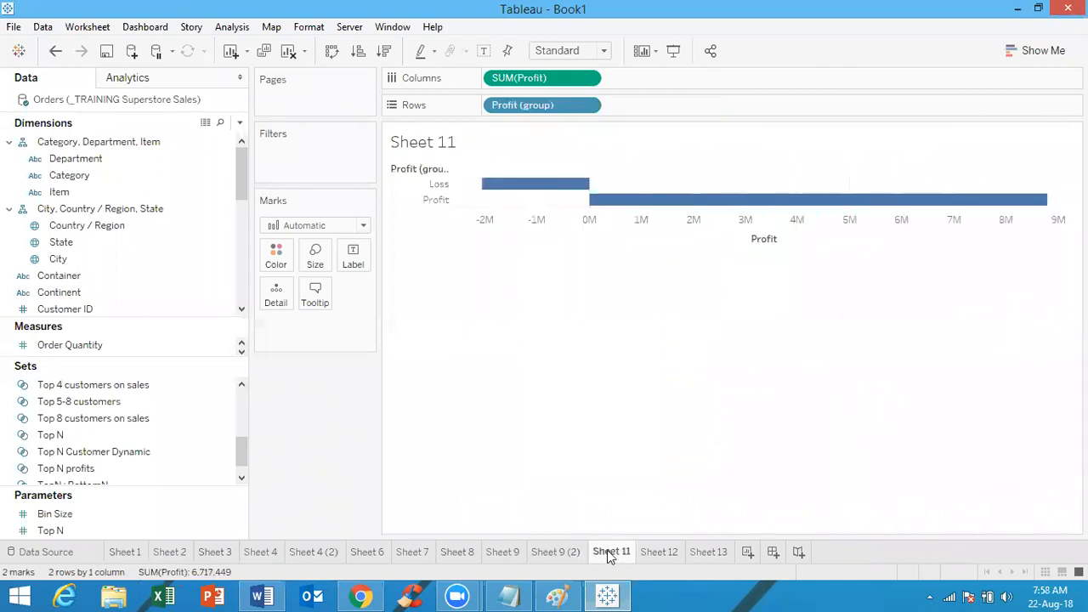
click(661, 552)
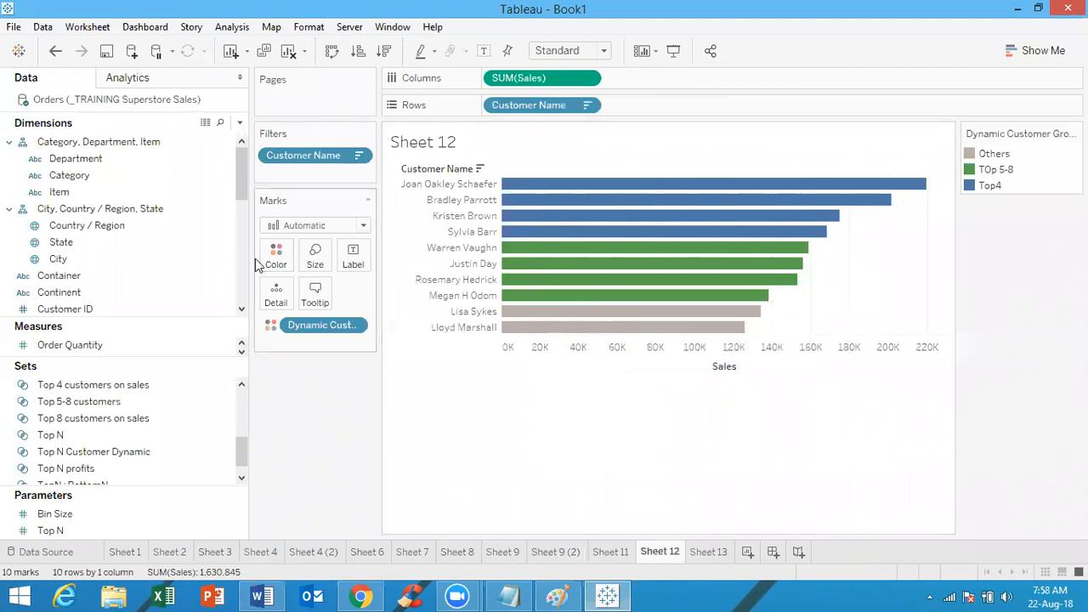
click(67, 261)
click(121, 143)
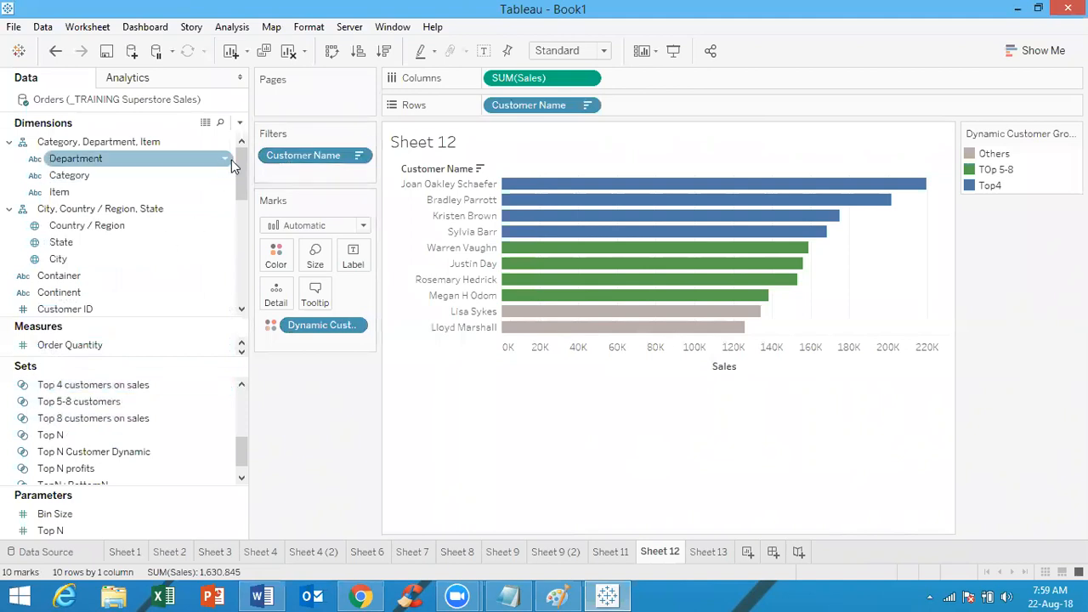
drag(240, 180, 245, 230)
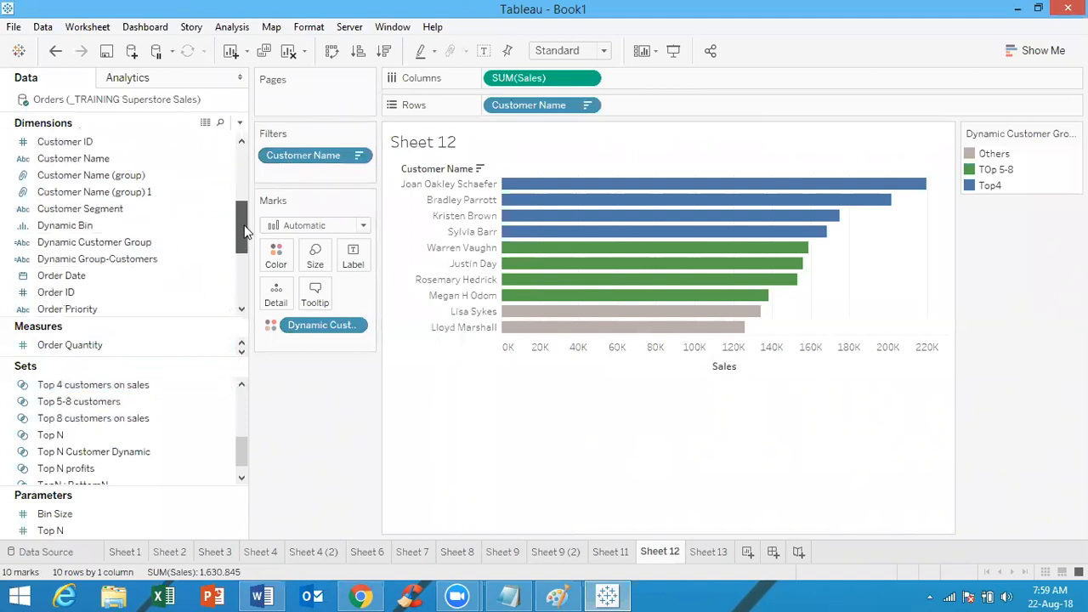
click(31, 227)
drag(240, 225, 231, 163)
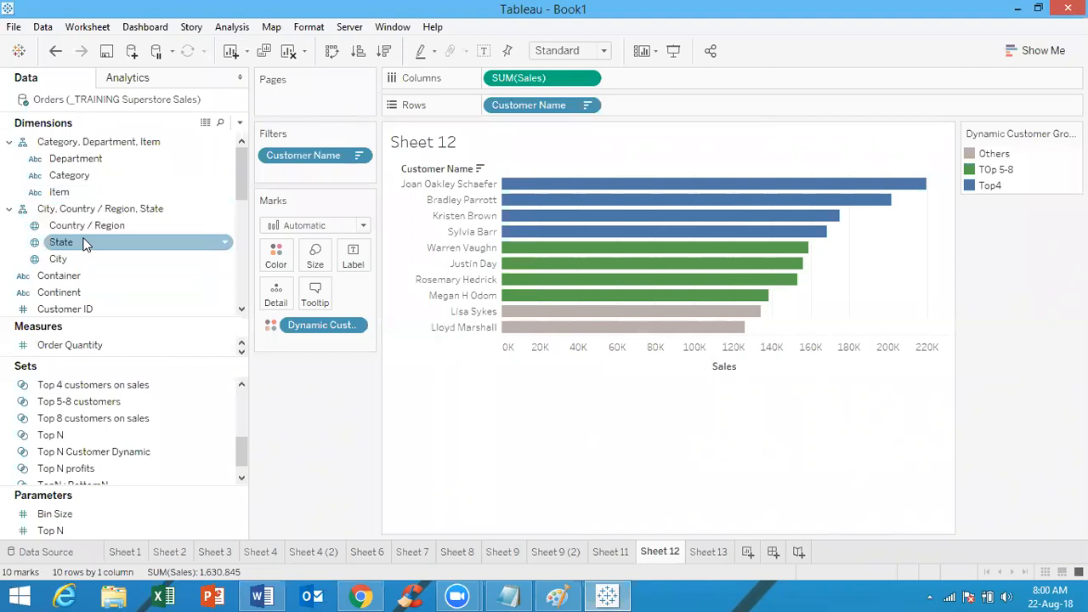
click(51, 258)
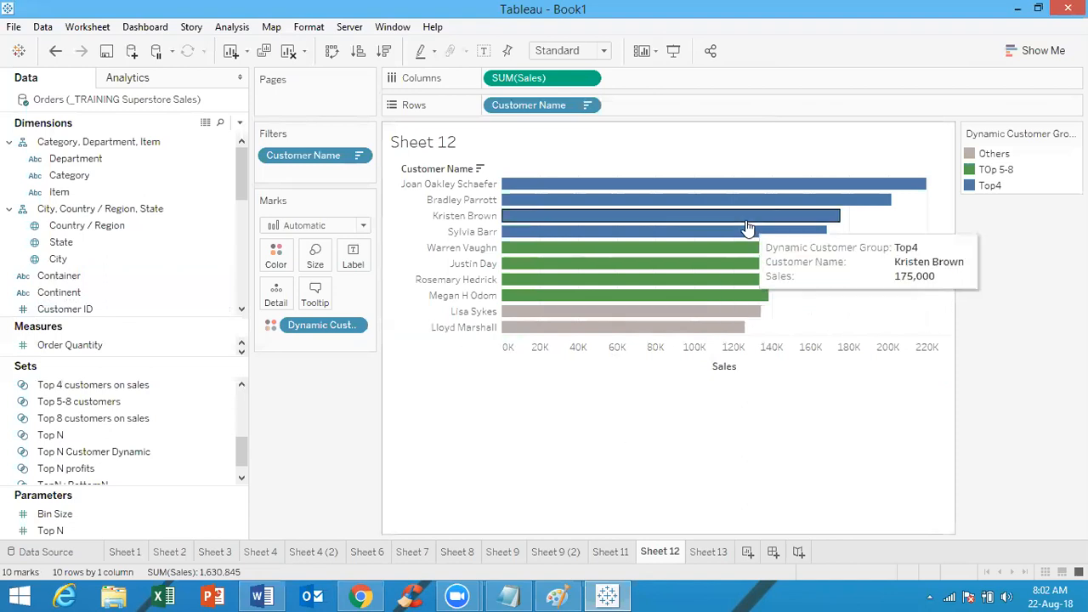
mouse_move(751, 276)
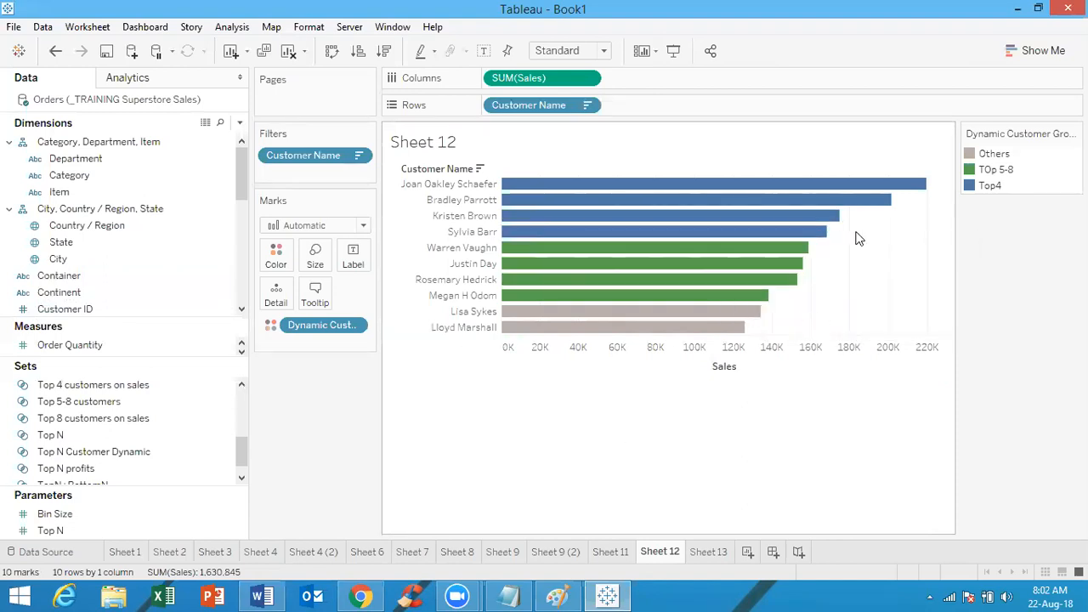